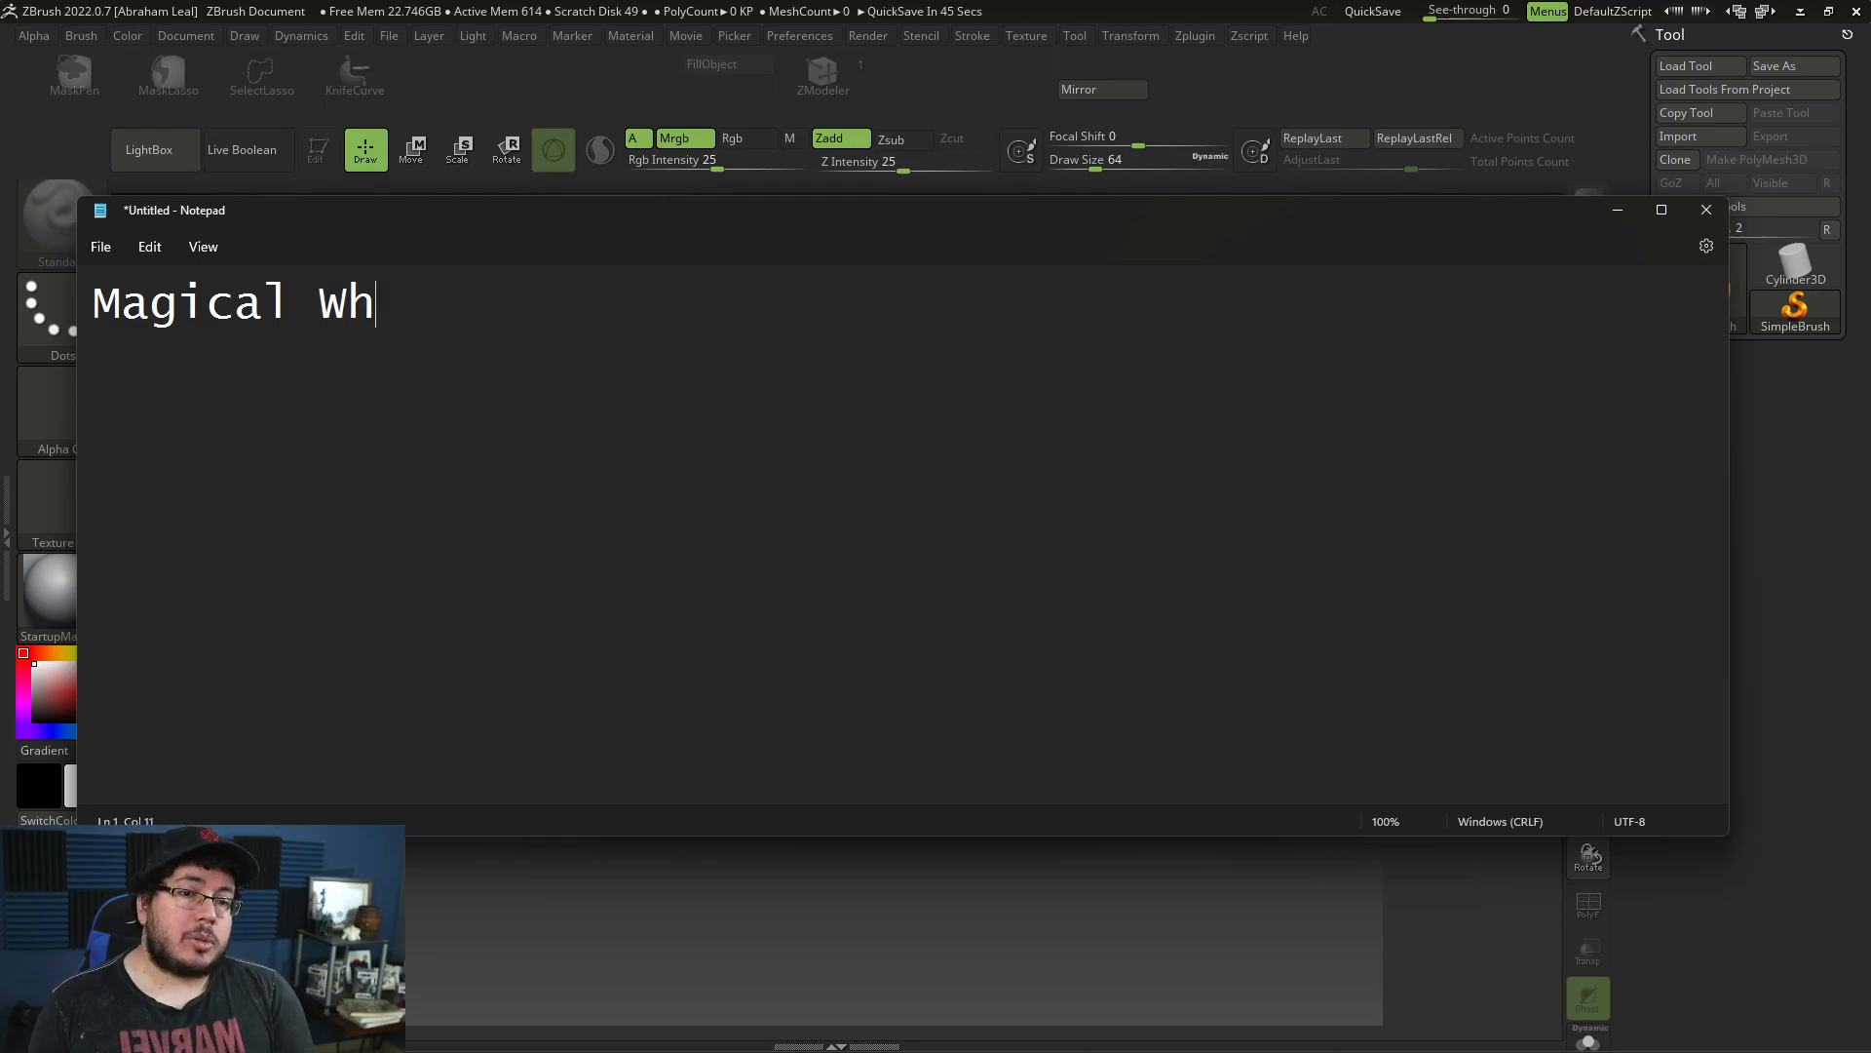
Complete the note's heading so it reads "Magical Whymsical".
{"action": "key", "text": "BackSpace"}
{"action": "key", "text": "BackSpace"}
{"action": "type", "text": "ical"}
{"action": "key", "text": "Return"}
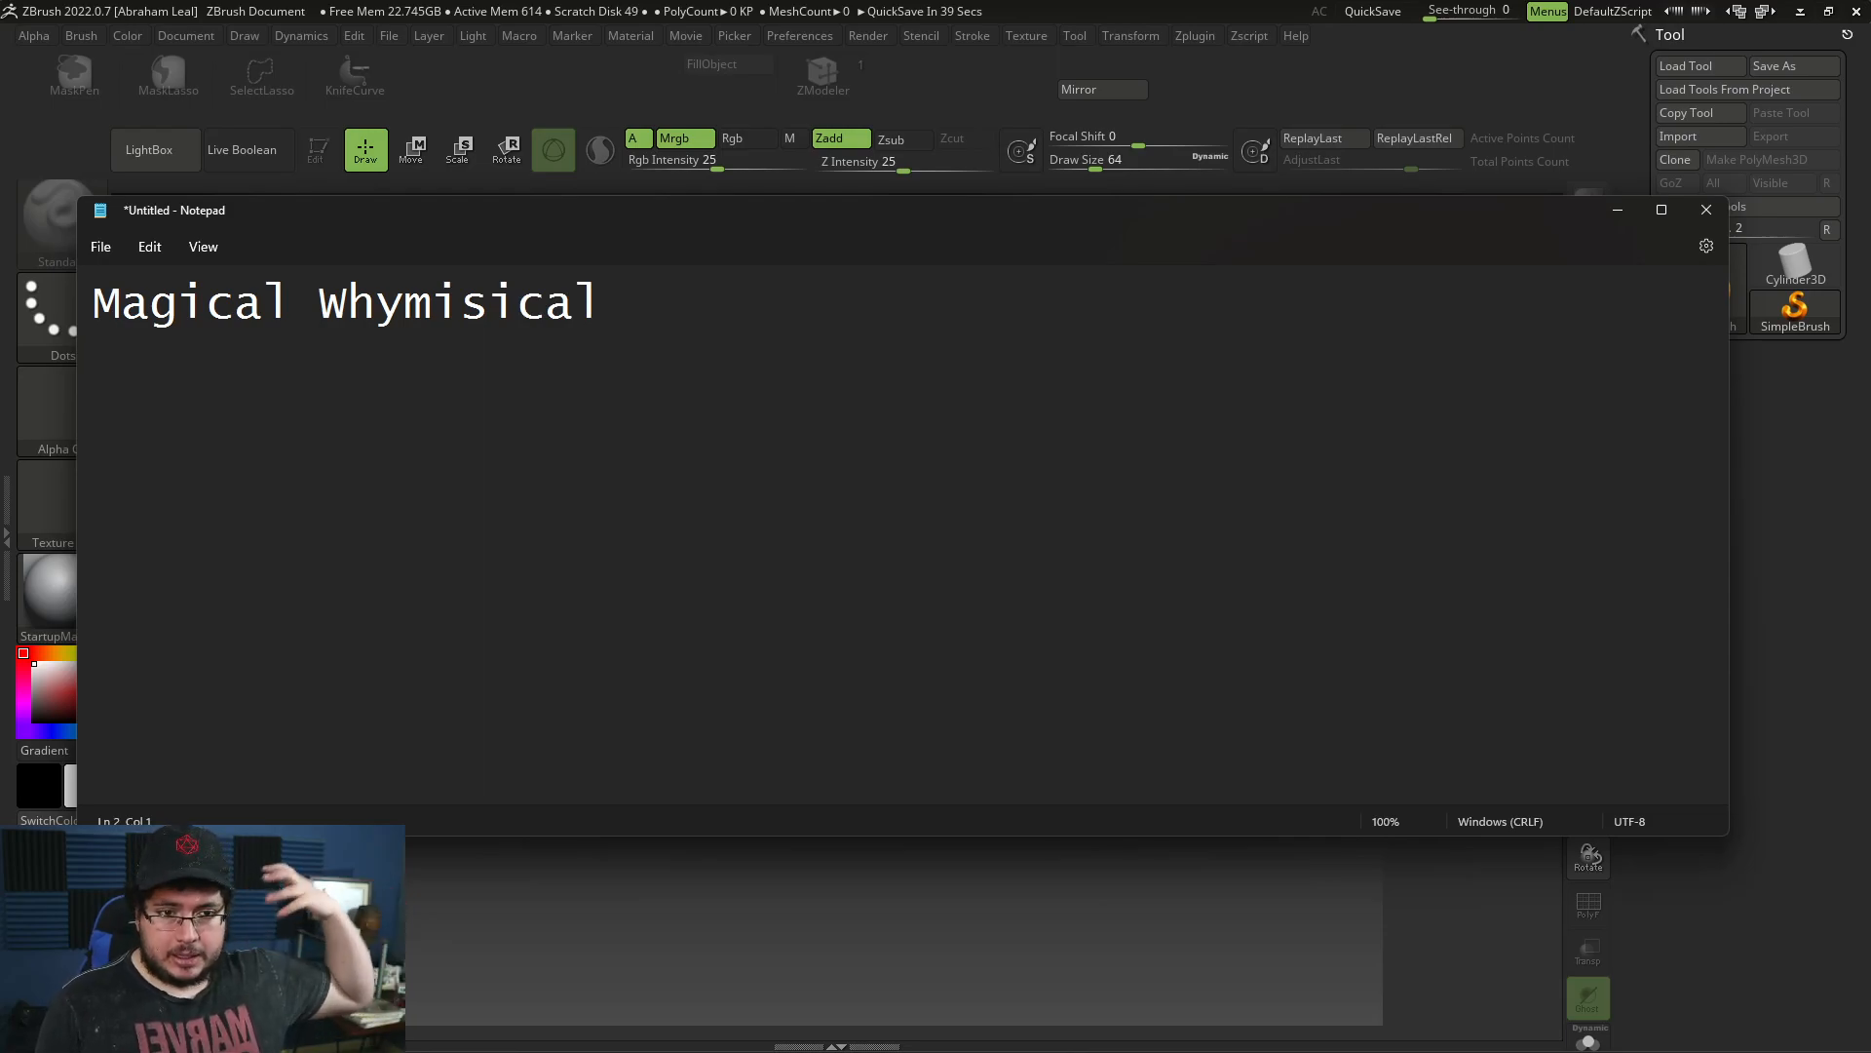
{"action": "left_click", "coordinate": [465, 283]}
{"action": "key", "text": "BackSpace"}
{"action": "key", "text": "End"}
Add the line "30 k triangle limit" below the heading, separated from it by an empty line.
{"action": "key", "text": "Down"}
{"action": "type", "text": "30 k tri a"}
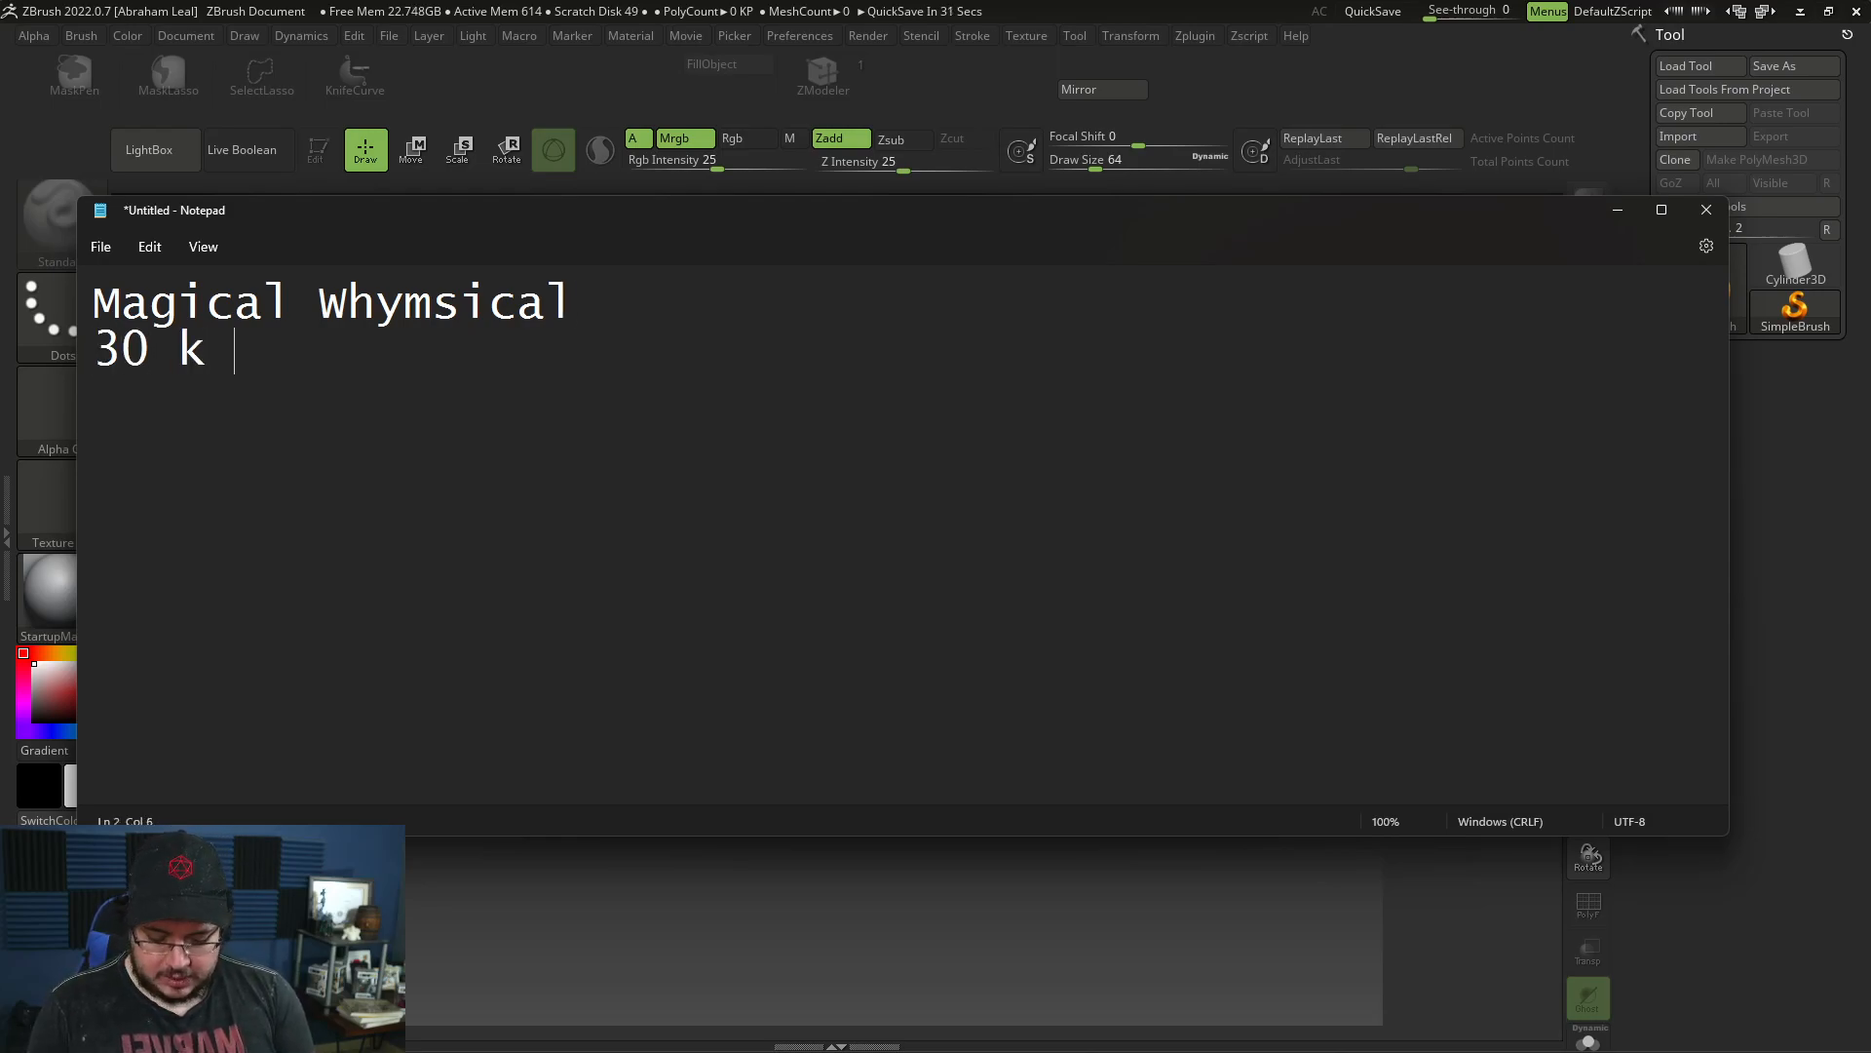
{"action": "key", "text": "BackSpace"}
{"action": "key", "text": "BackSpace"}
{"action": "type", "text": "angle limit"}
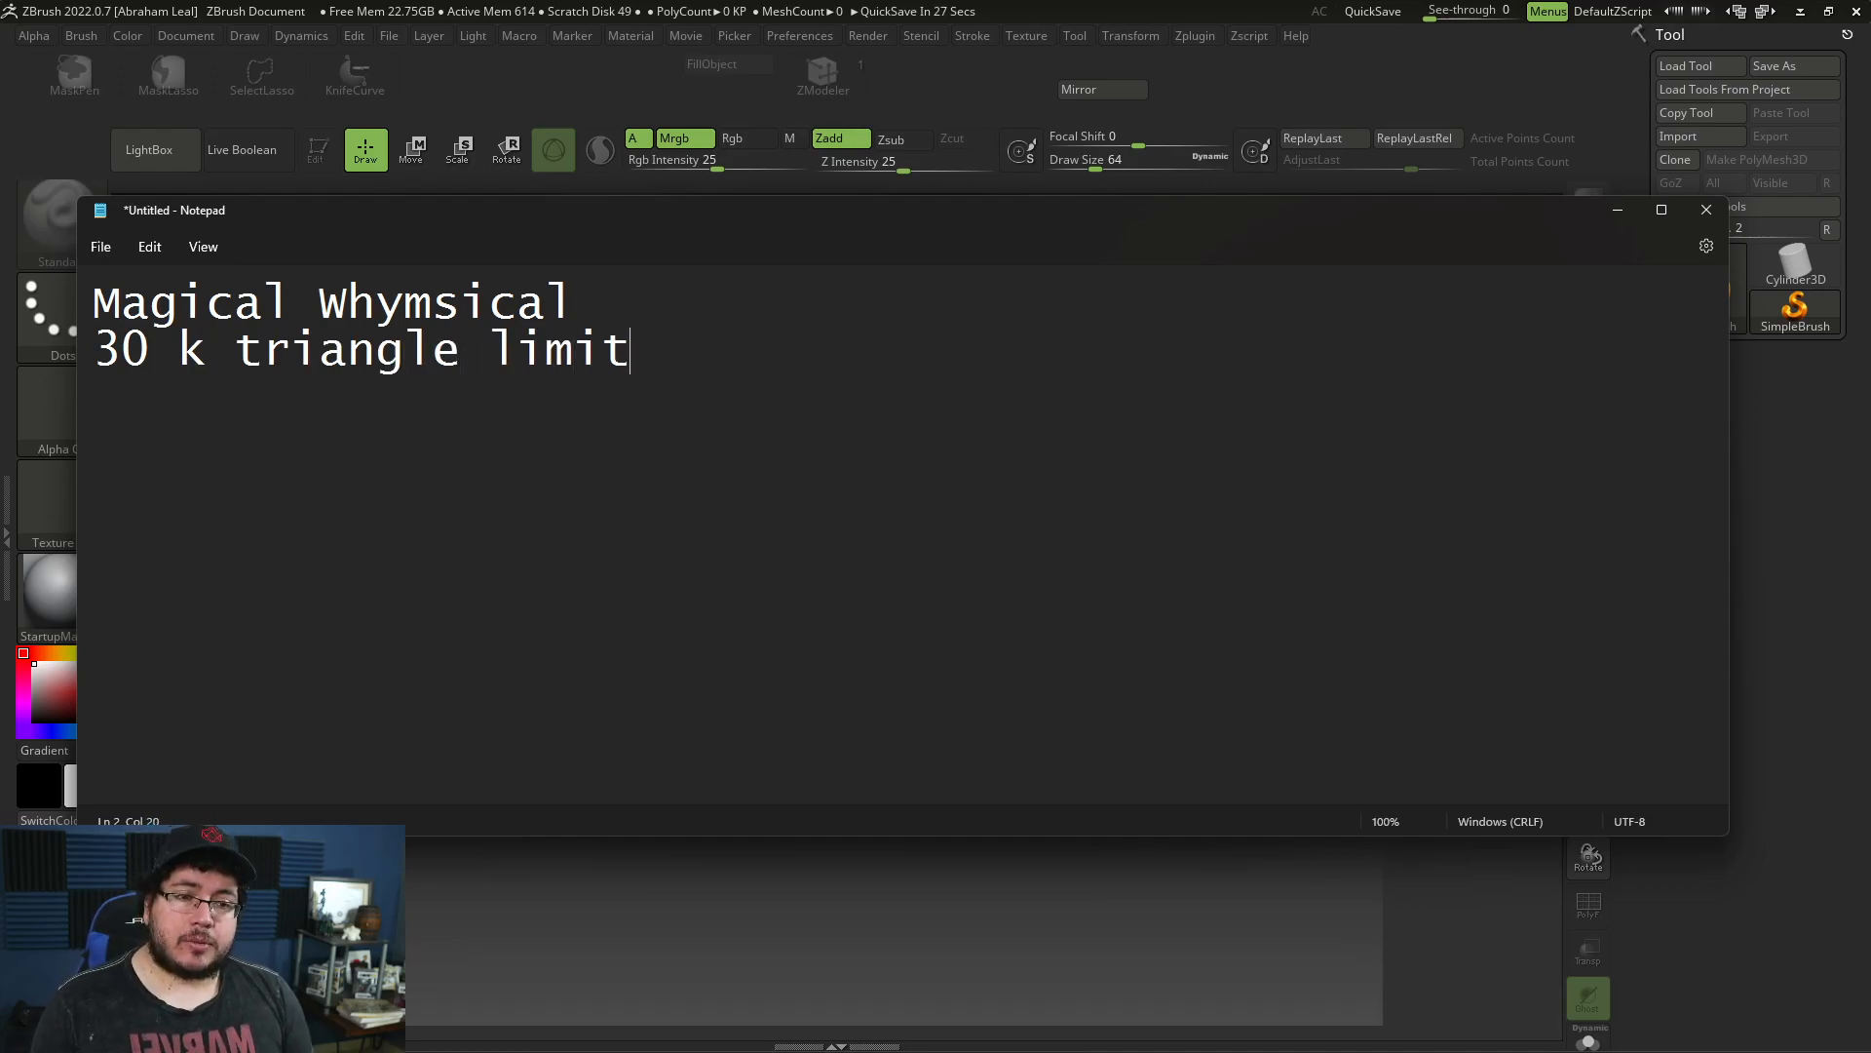
{"action": "key", "text": "Up"}
{"action": "key", "text": "Return"}
{"action": "left_click", "coordinate": [694, 398]}
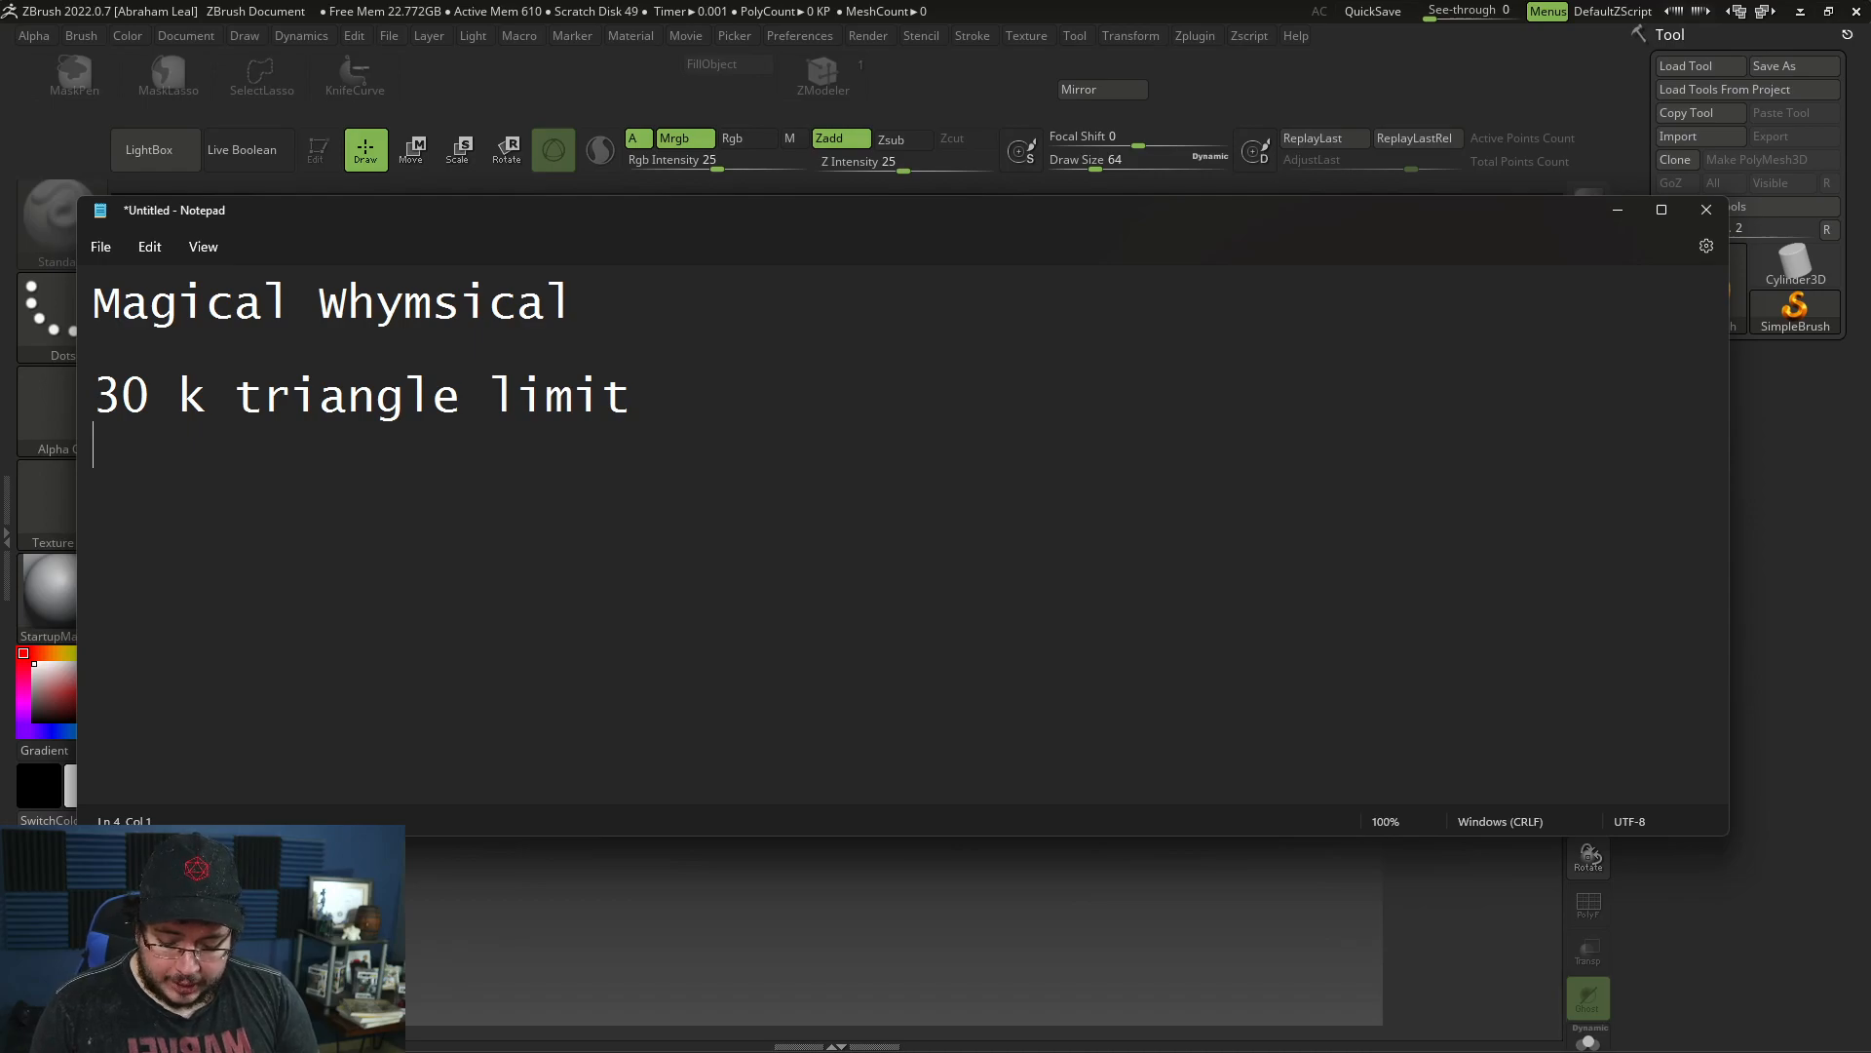
Add the texture requirement "2 4k Maps 1 for the character 1 for the base" under the triangle limit.
{"action": "type", "text": "2 4k m"}
{"action": "key", "text": "BackSpace"}
{"action": "type", "text": "Maps 1 "}
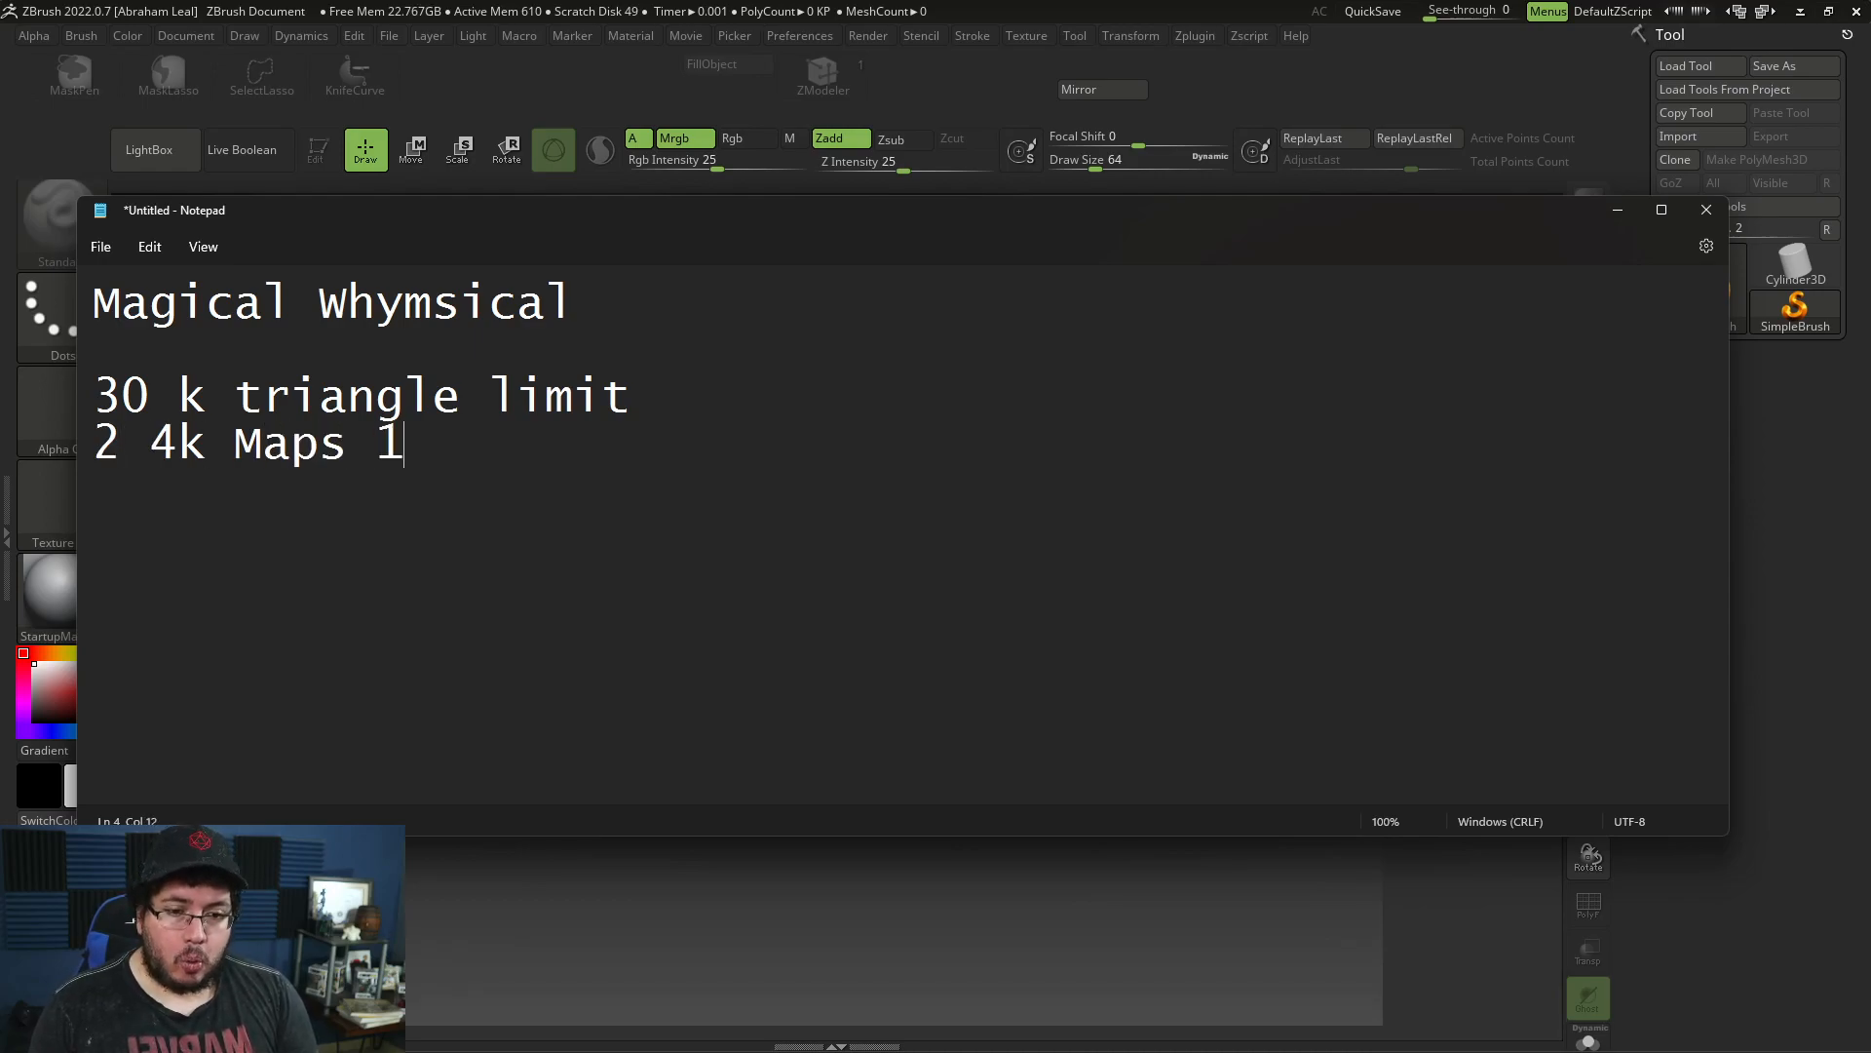
{"action": "type", "text": "for thje"}
{"action": "key", "text": "BackSpace"}
{"action": "key", "text": "BackSpace"}
{"action": "type", "text": "e character "}
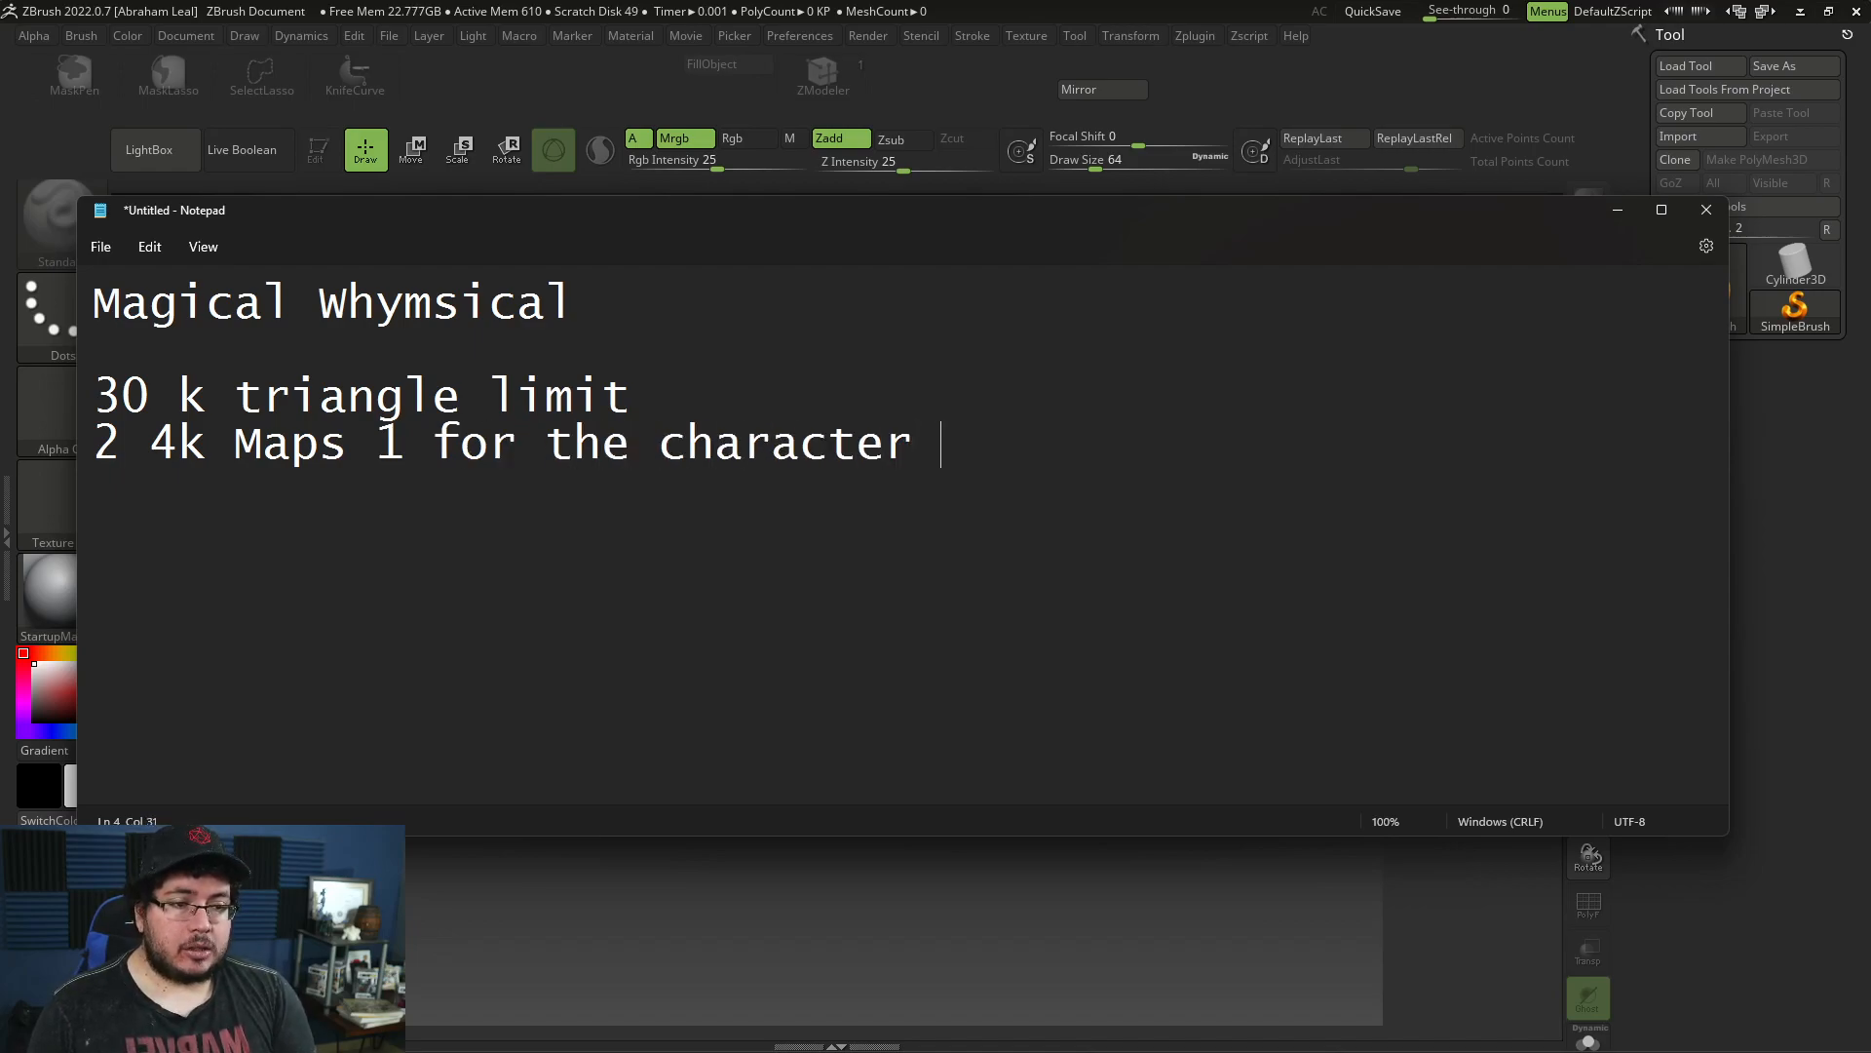
{"action": "type", "text": "1 for the base"}
{"action": "key", "text": "Return"}
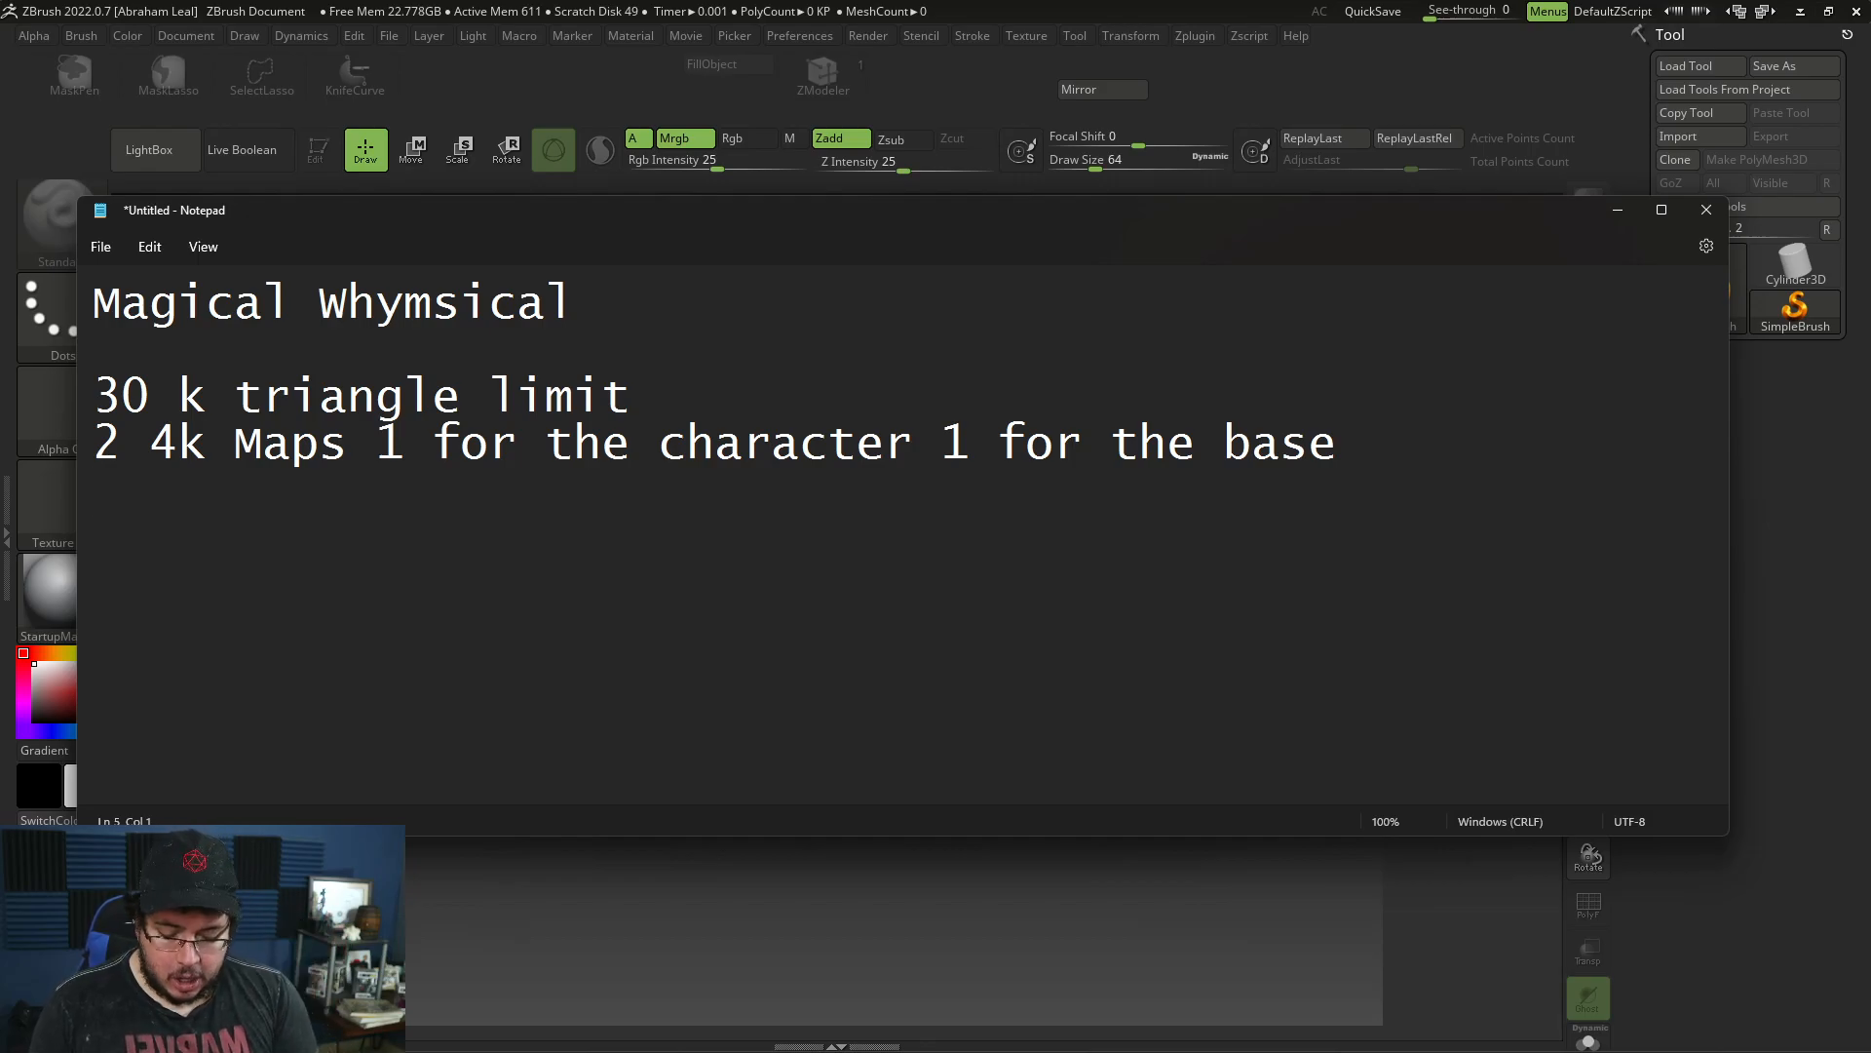
Add the line "PBR Material/Hand Painting" under the maps requirement.
{"action": "type", "text": "PBR"}
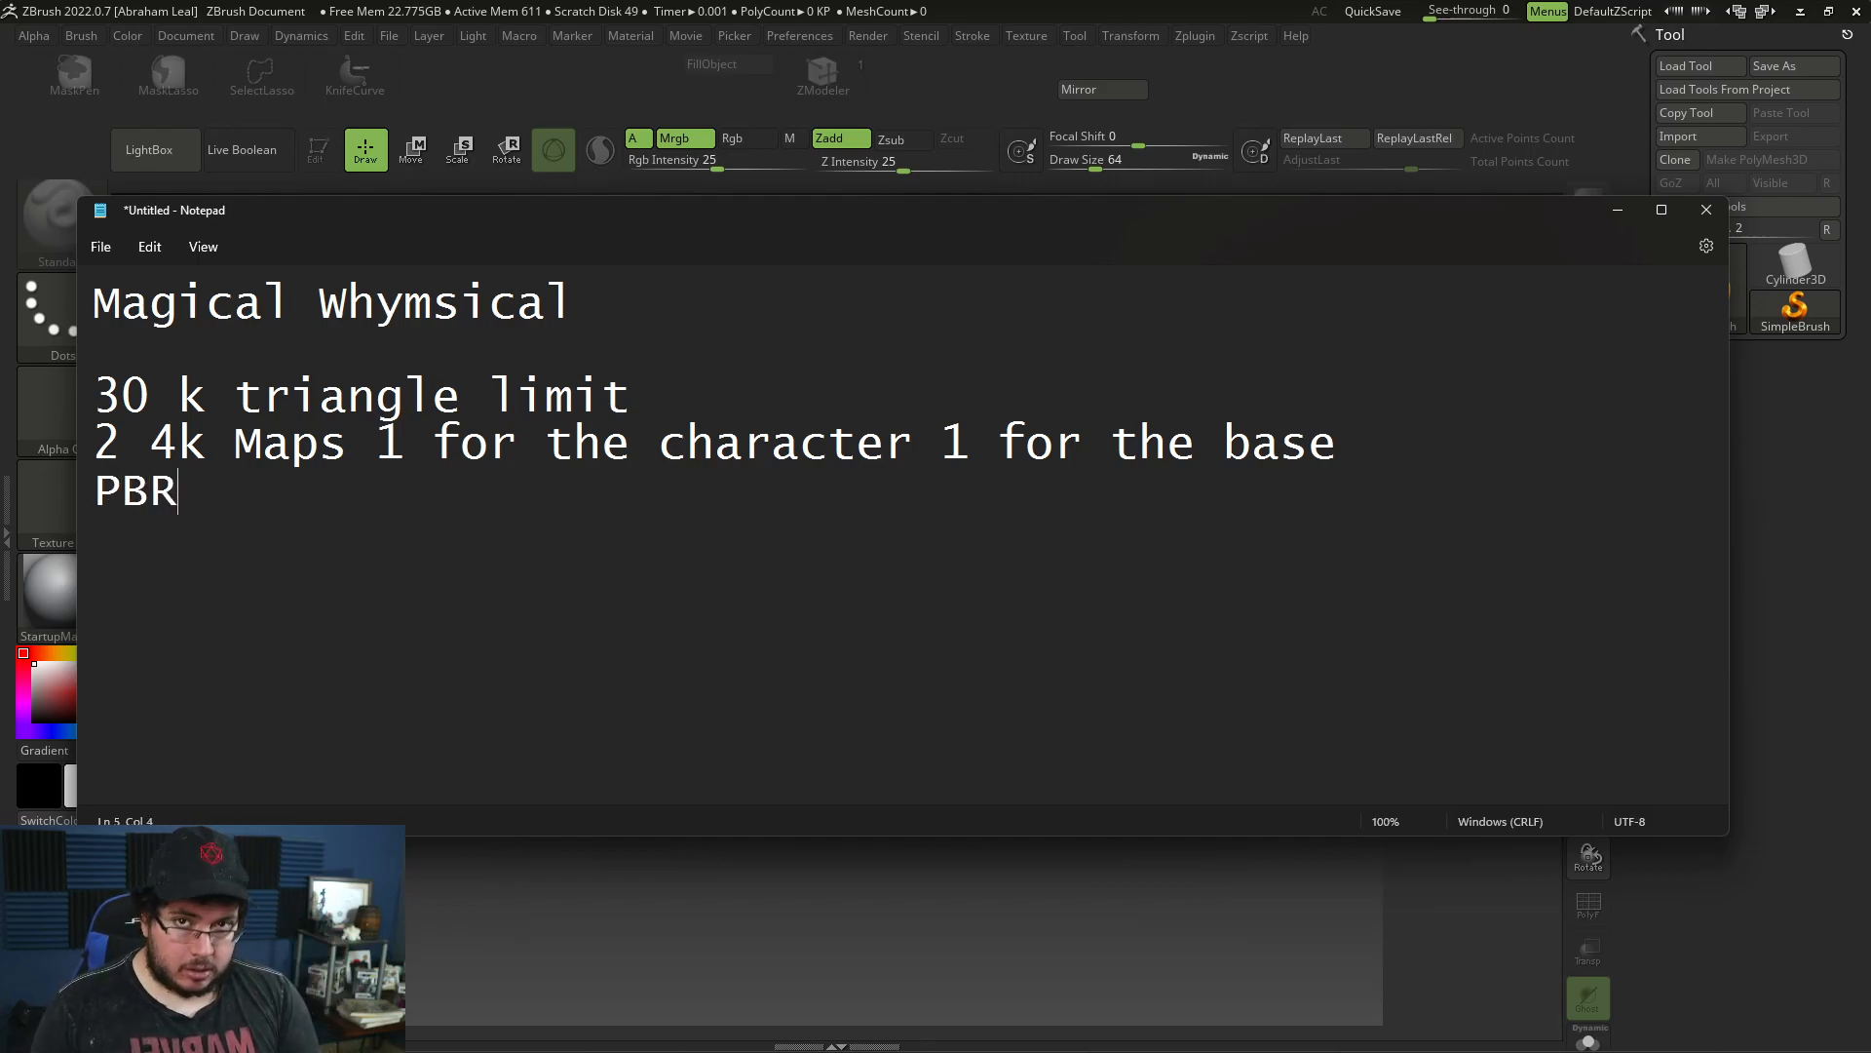
{"action": "type", "text": " mATERIA"}
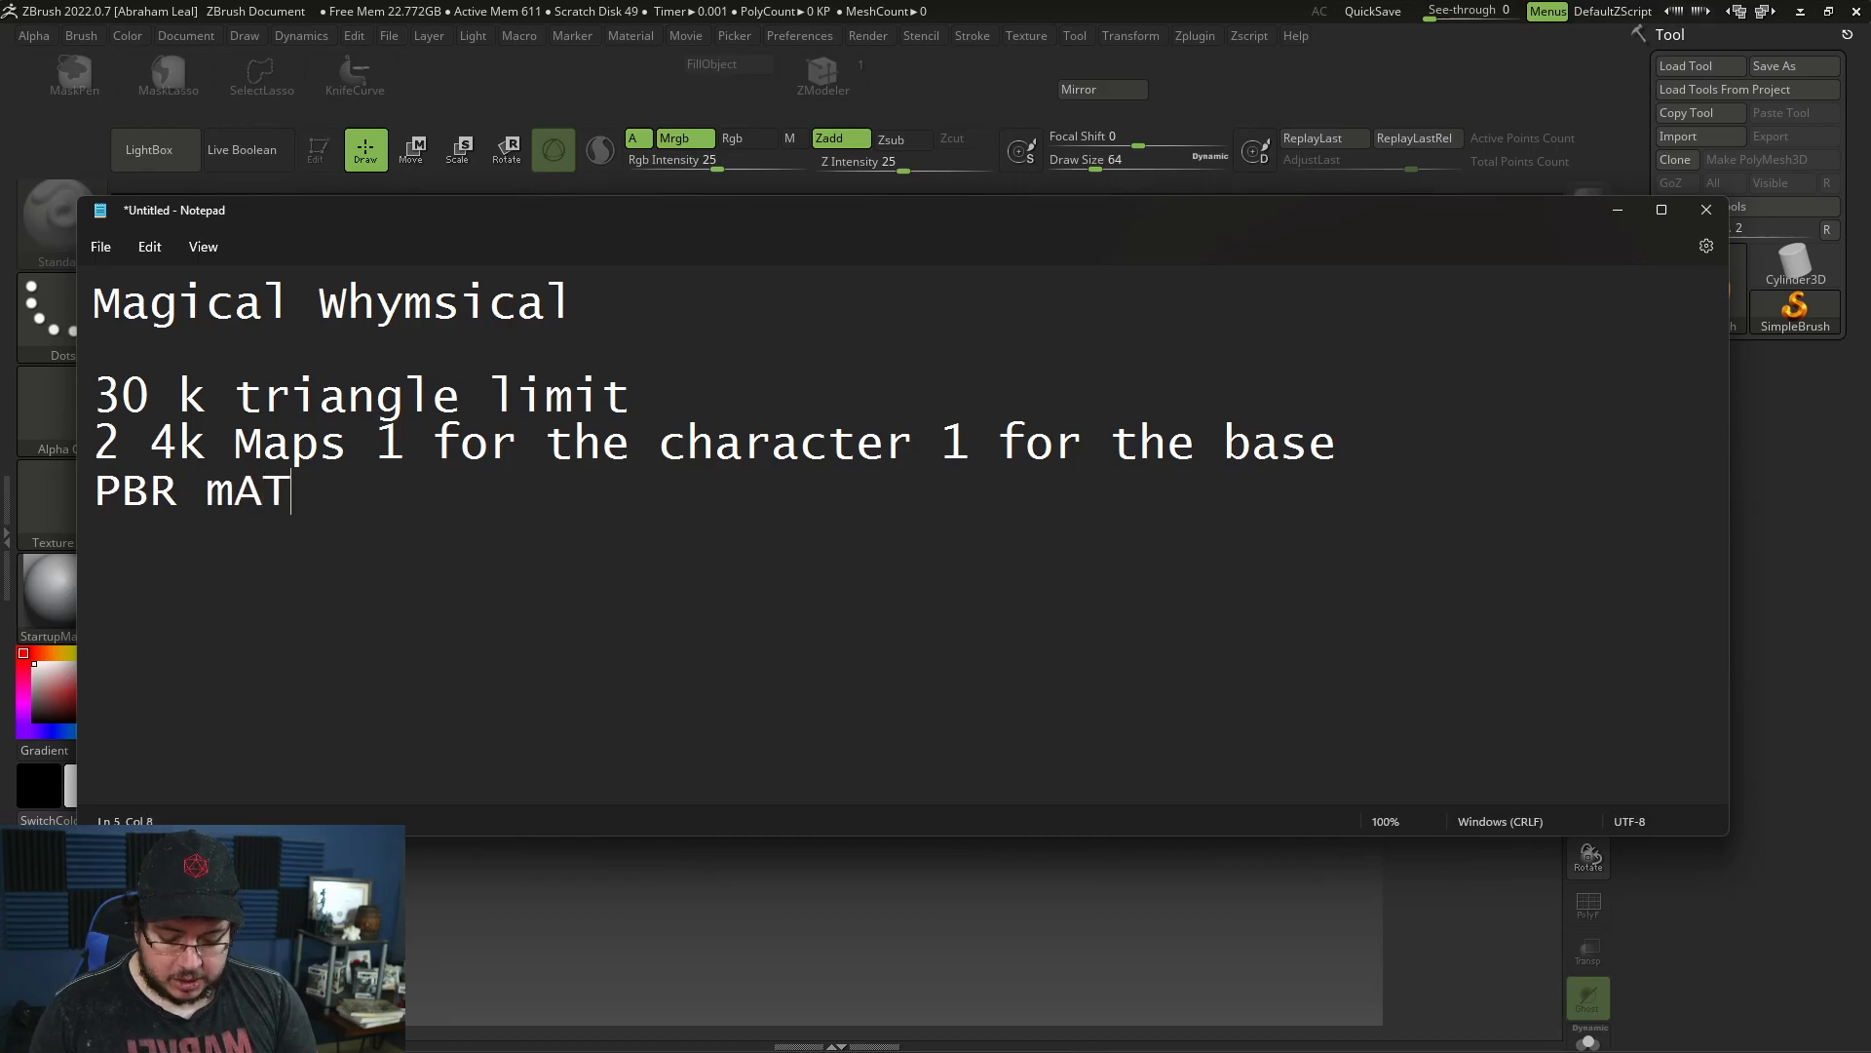
{"action": "key", "text": "BackSpace"}
{"action": "key", "text": "BackSpace"}
{"action": "key", "text": "BackSpace"}
{"action": "key", "text": "BackSpace"}
{"action": "key", "text": "BackSpace"}
{"action": "key", "text": "BackSpace"}
{"action": "key", "text": "BackSpace"}
{"action": "type", "text": "M"}
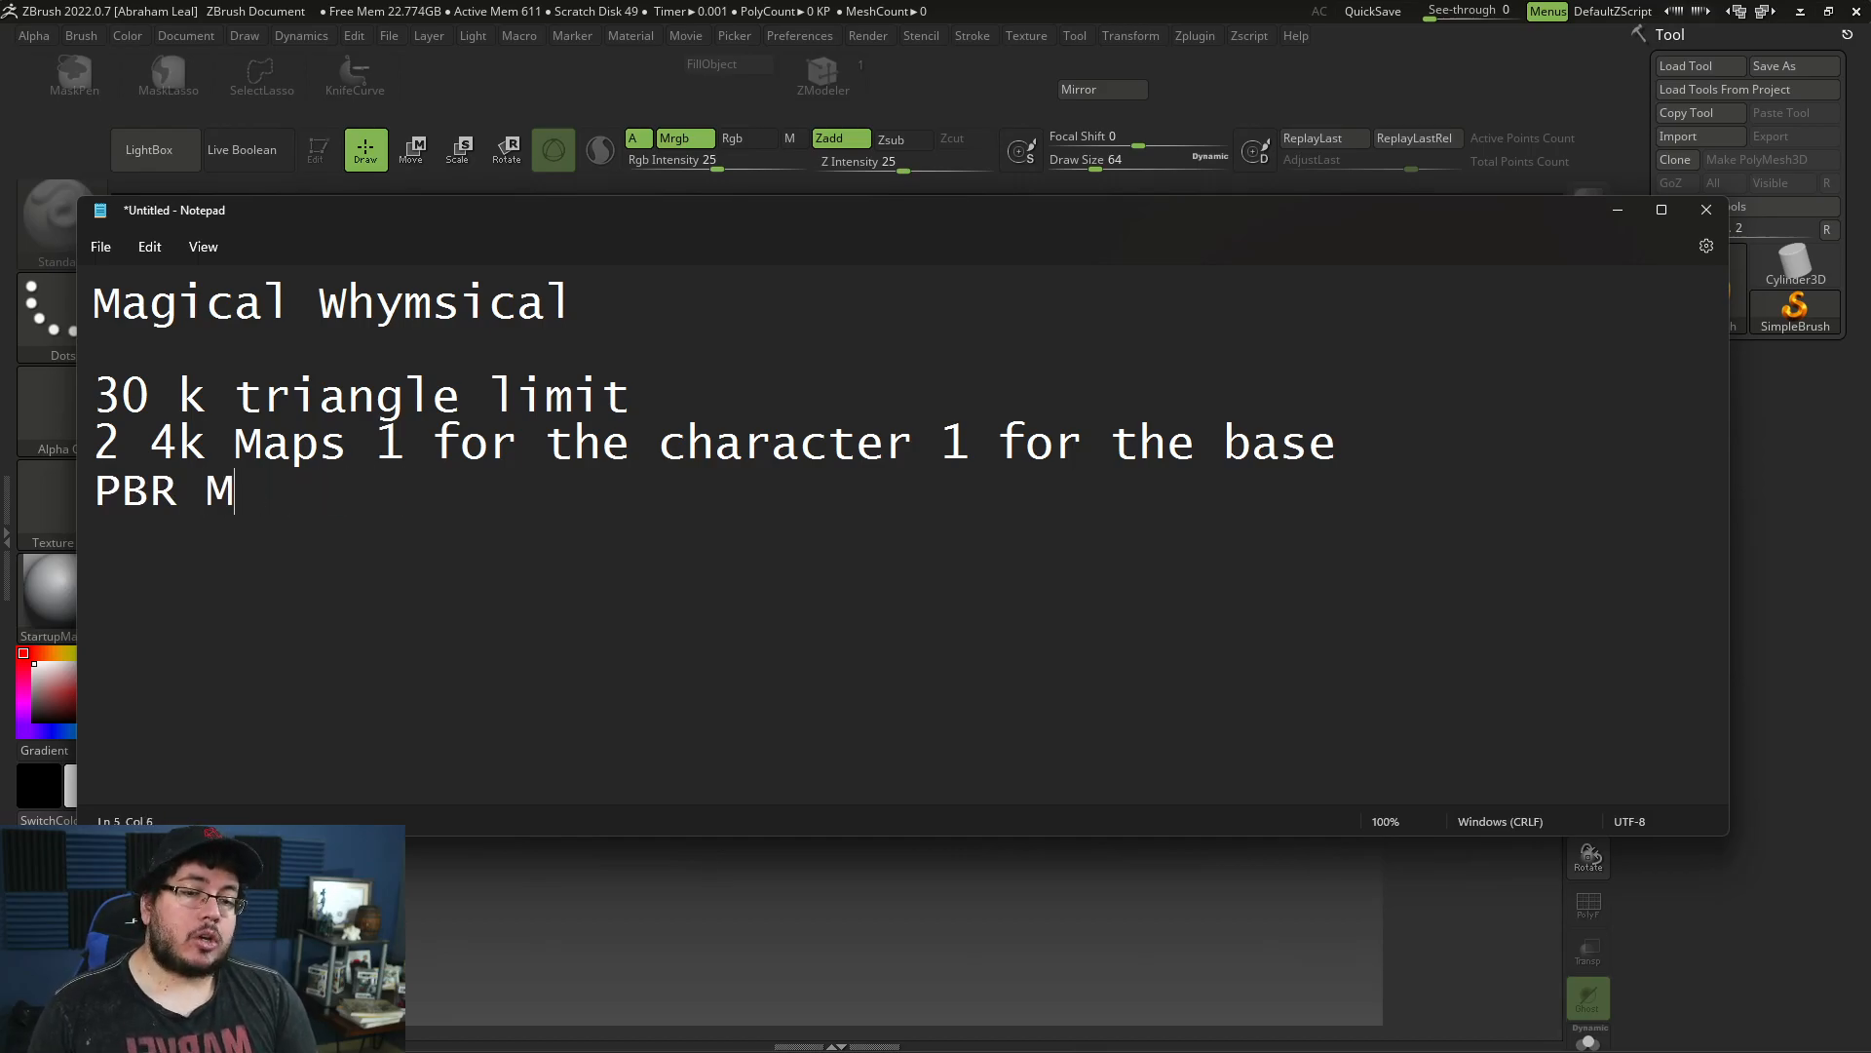
{"action": "type", "text": "aterial"}
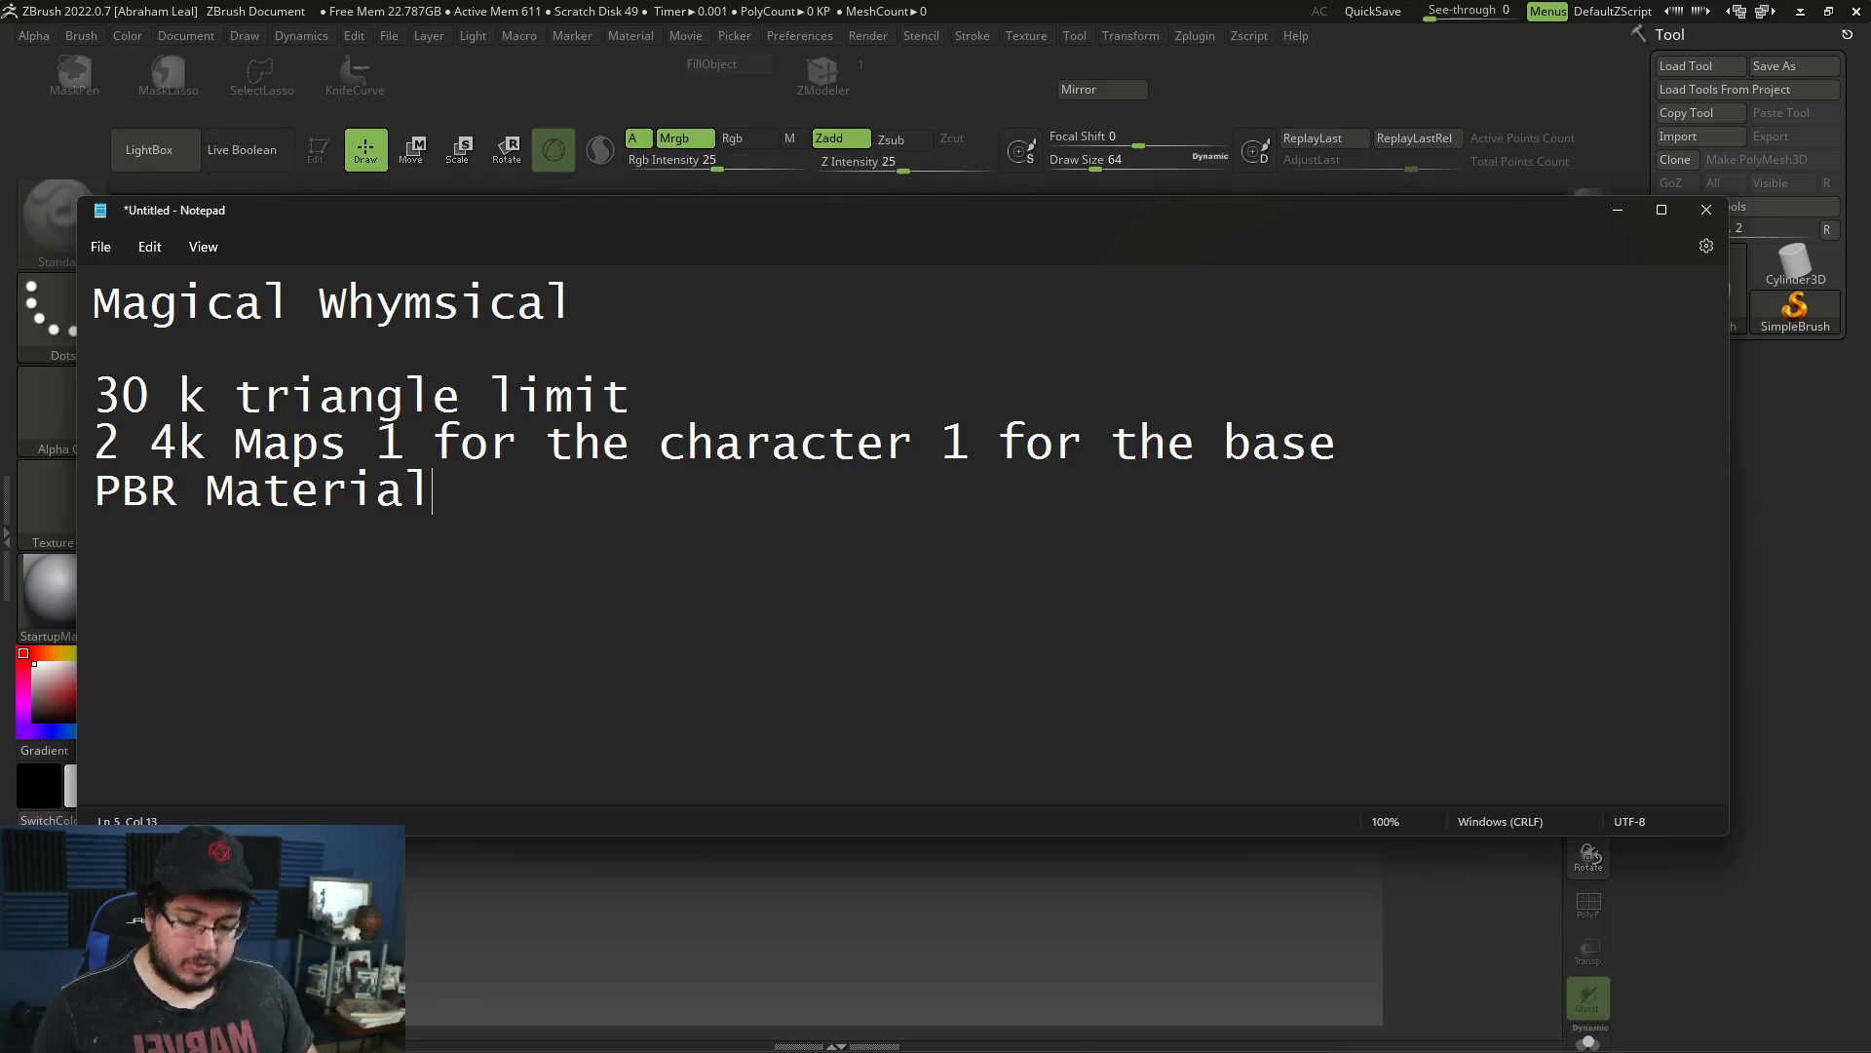
{"action": "type", "text": "/HA"}
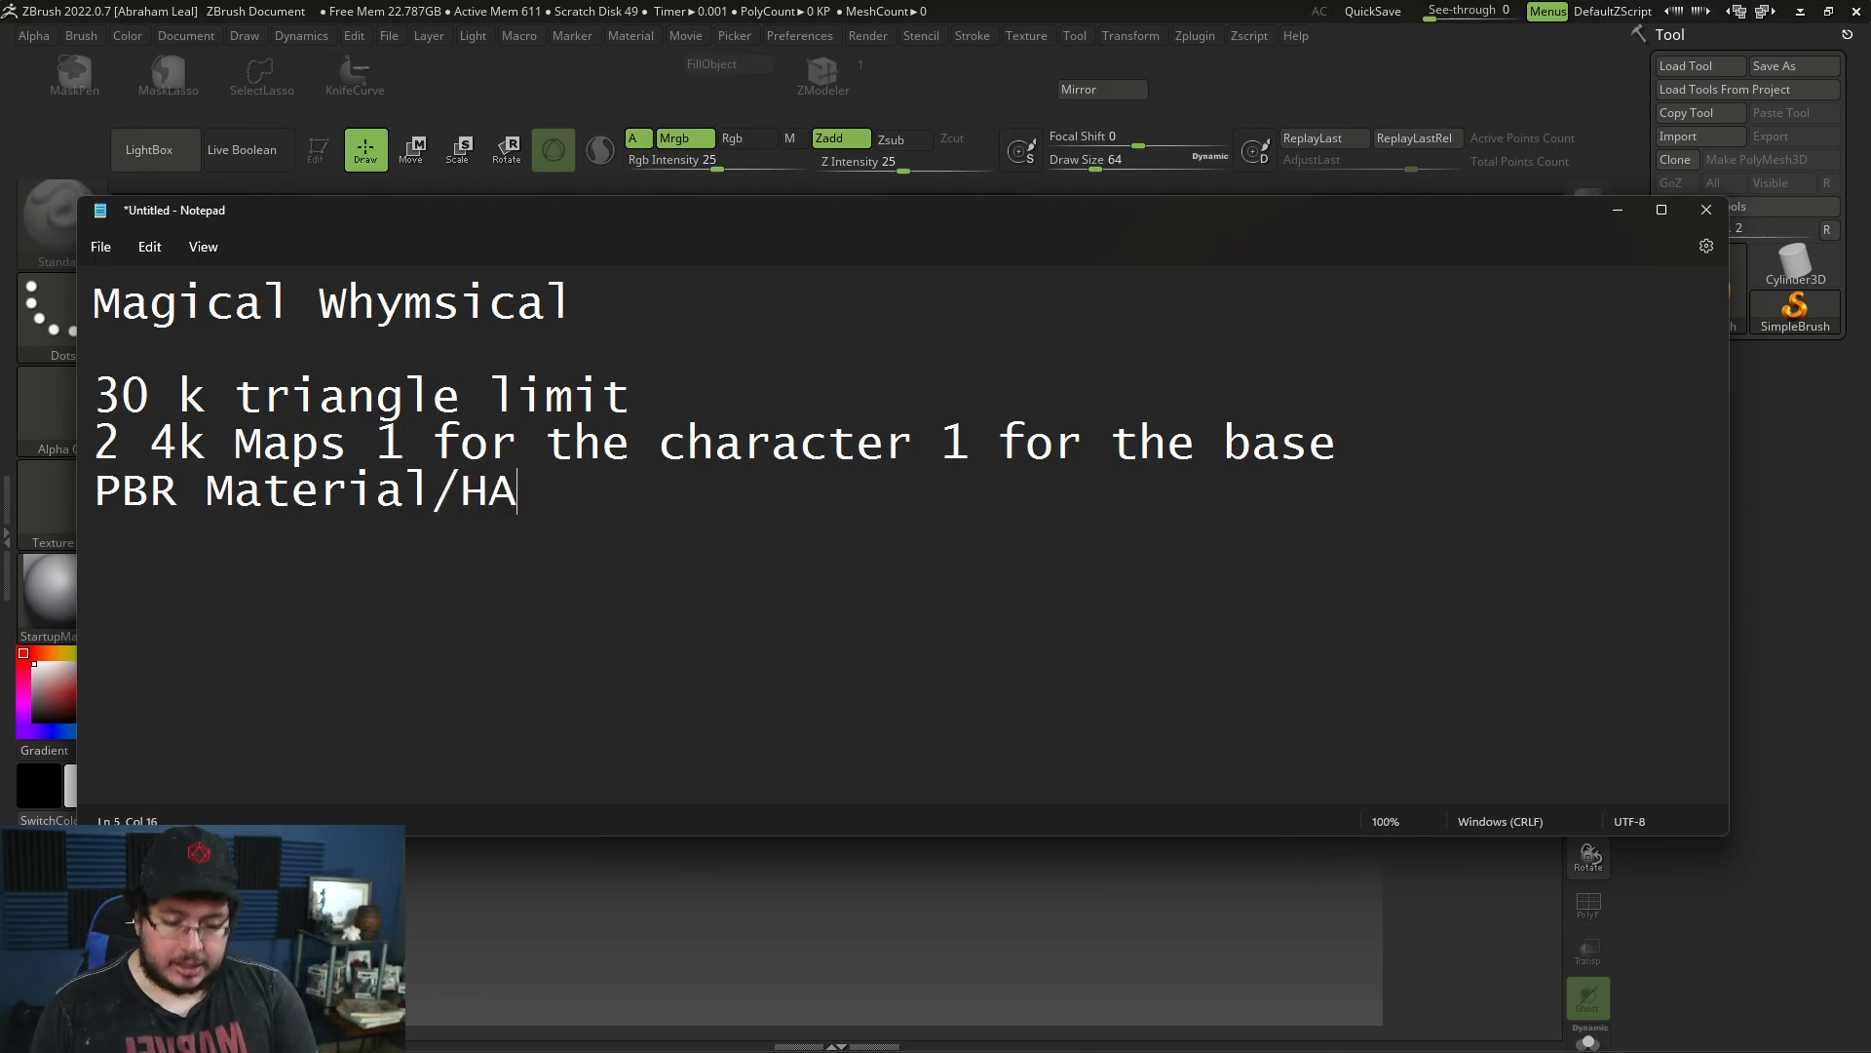
{"action": "key", "text": "BackSpace"}
{"action": "type", "text": "and PAINT"}
{"action": "key", "text": "BackSpace"}
{"action": "key", "text": "BackSpace"}
{"action": "key", "text": "BackSpace"}
{"action": "key", "text": "BackSpace"}
{"action": "type", "text": "ainting"}
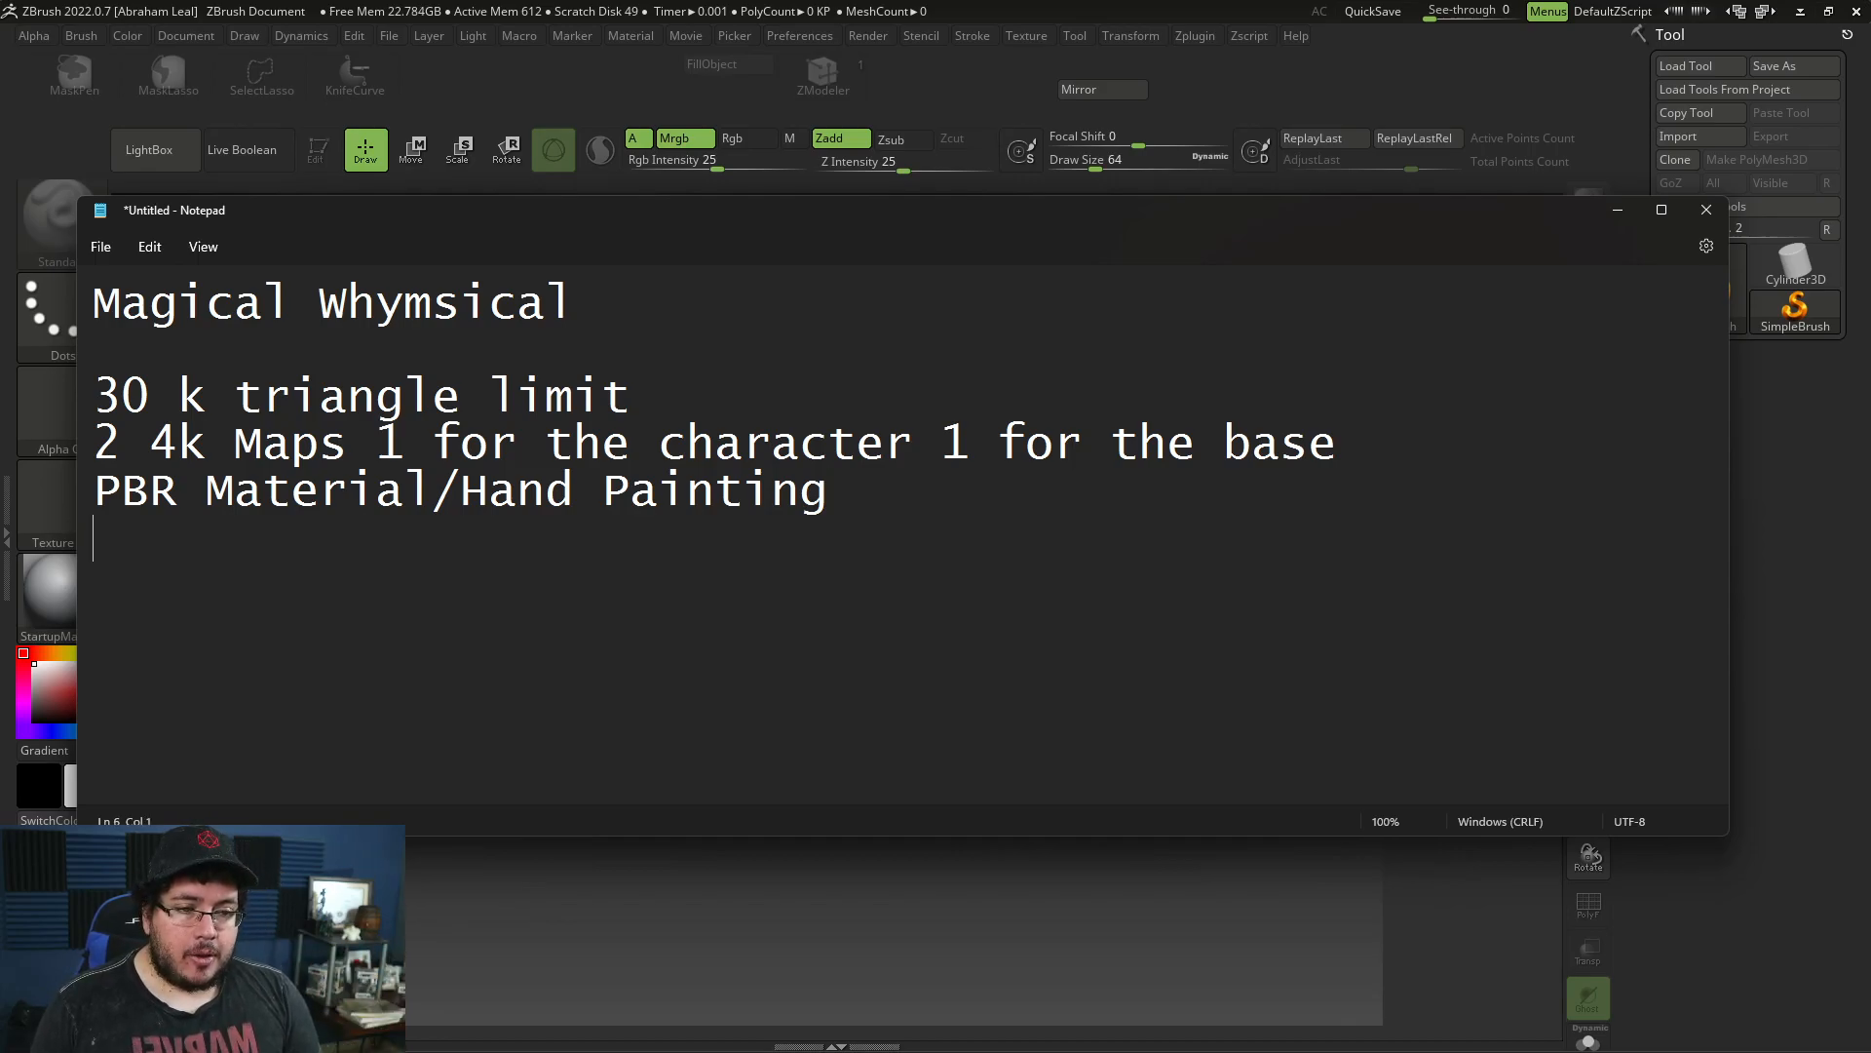
Add the line "Render 1920 x 1080 ONLY 1 RENDER" and leave an empty line after it.
{"action": "type", "text": "Rend"}
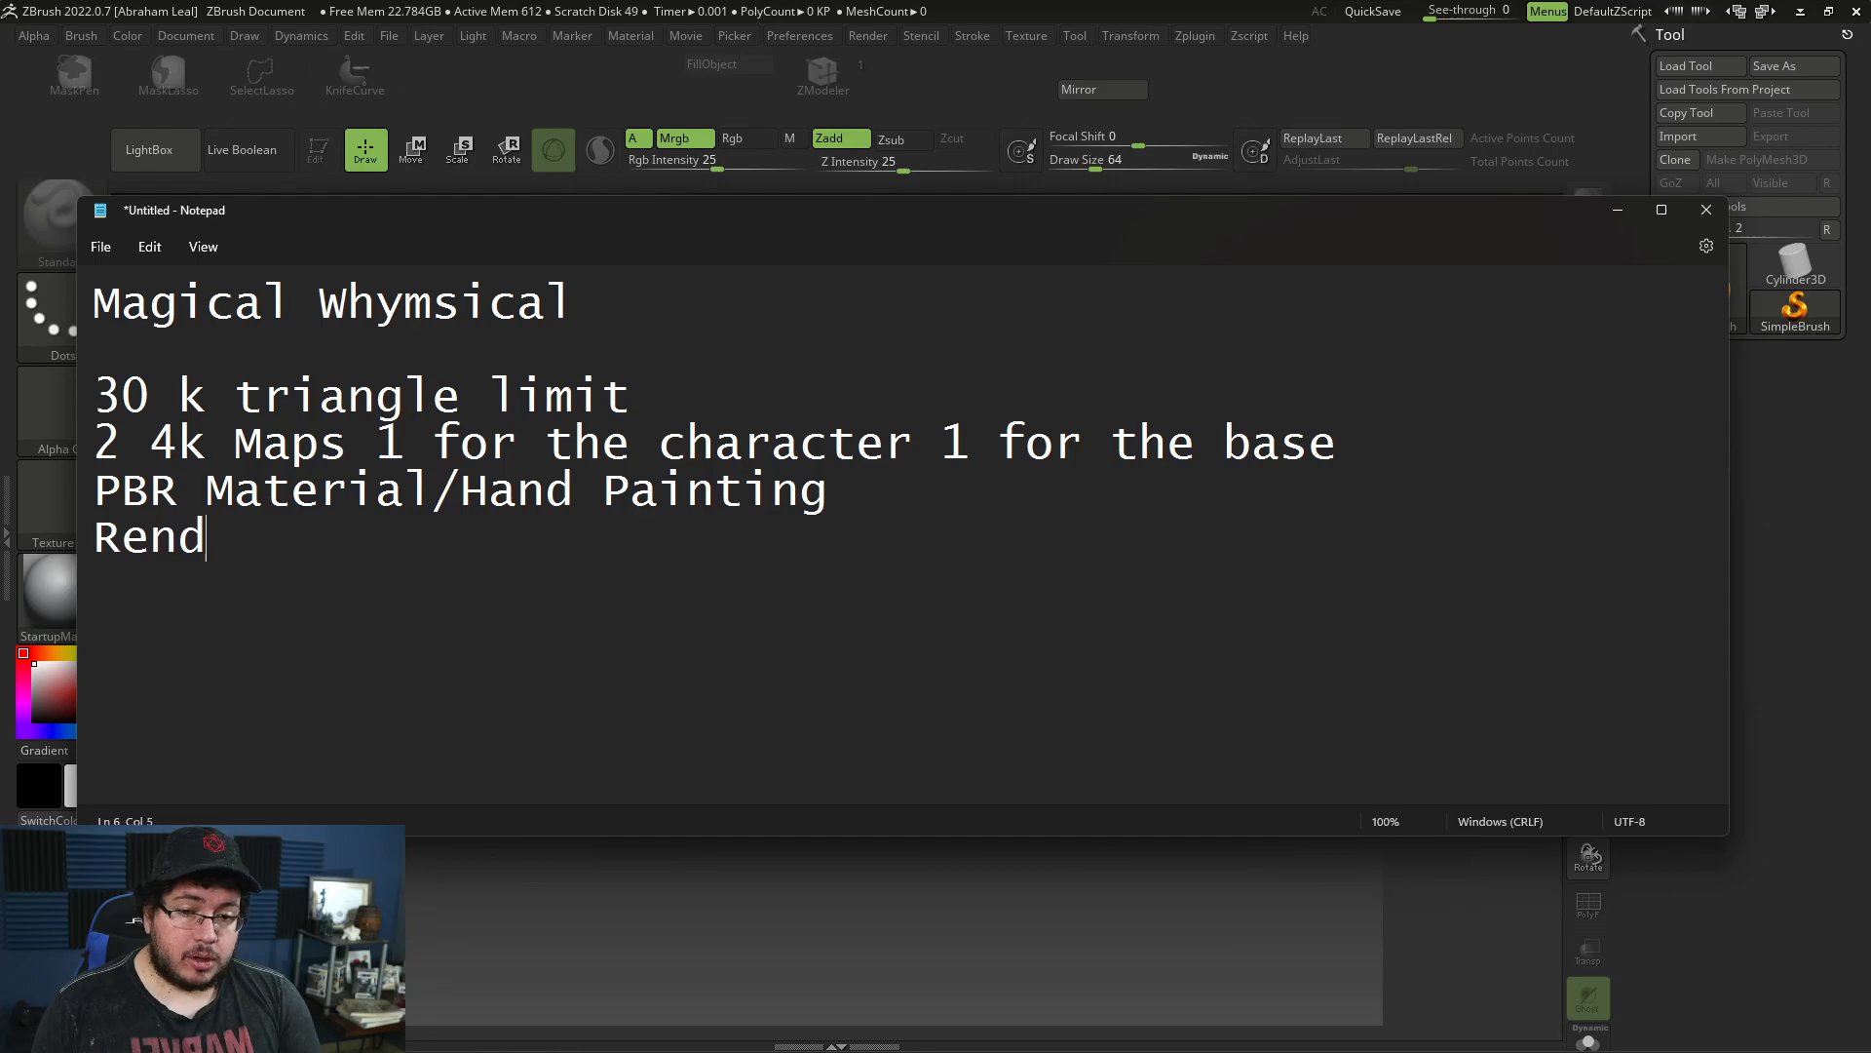
{"action": "type", "text": "er 1920 "}
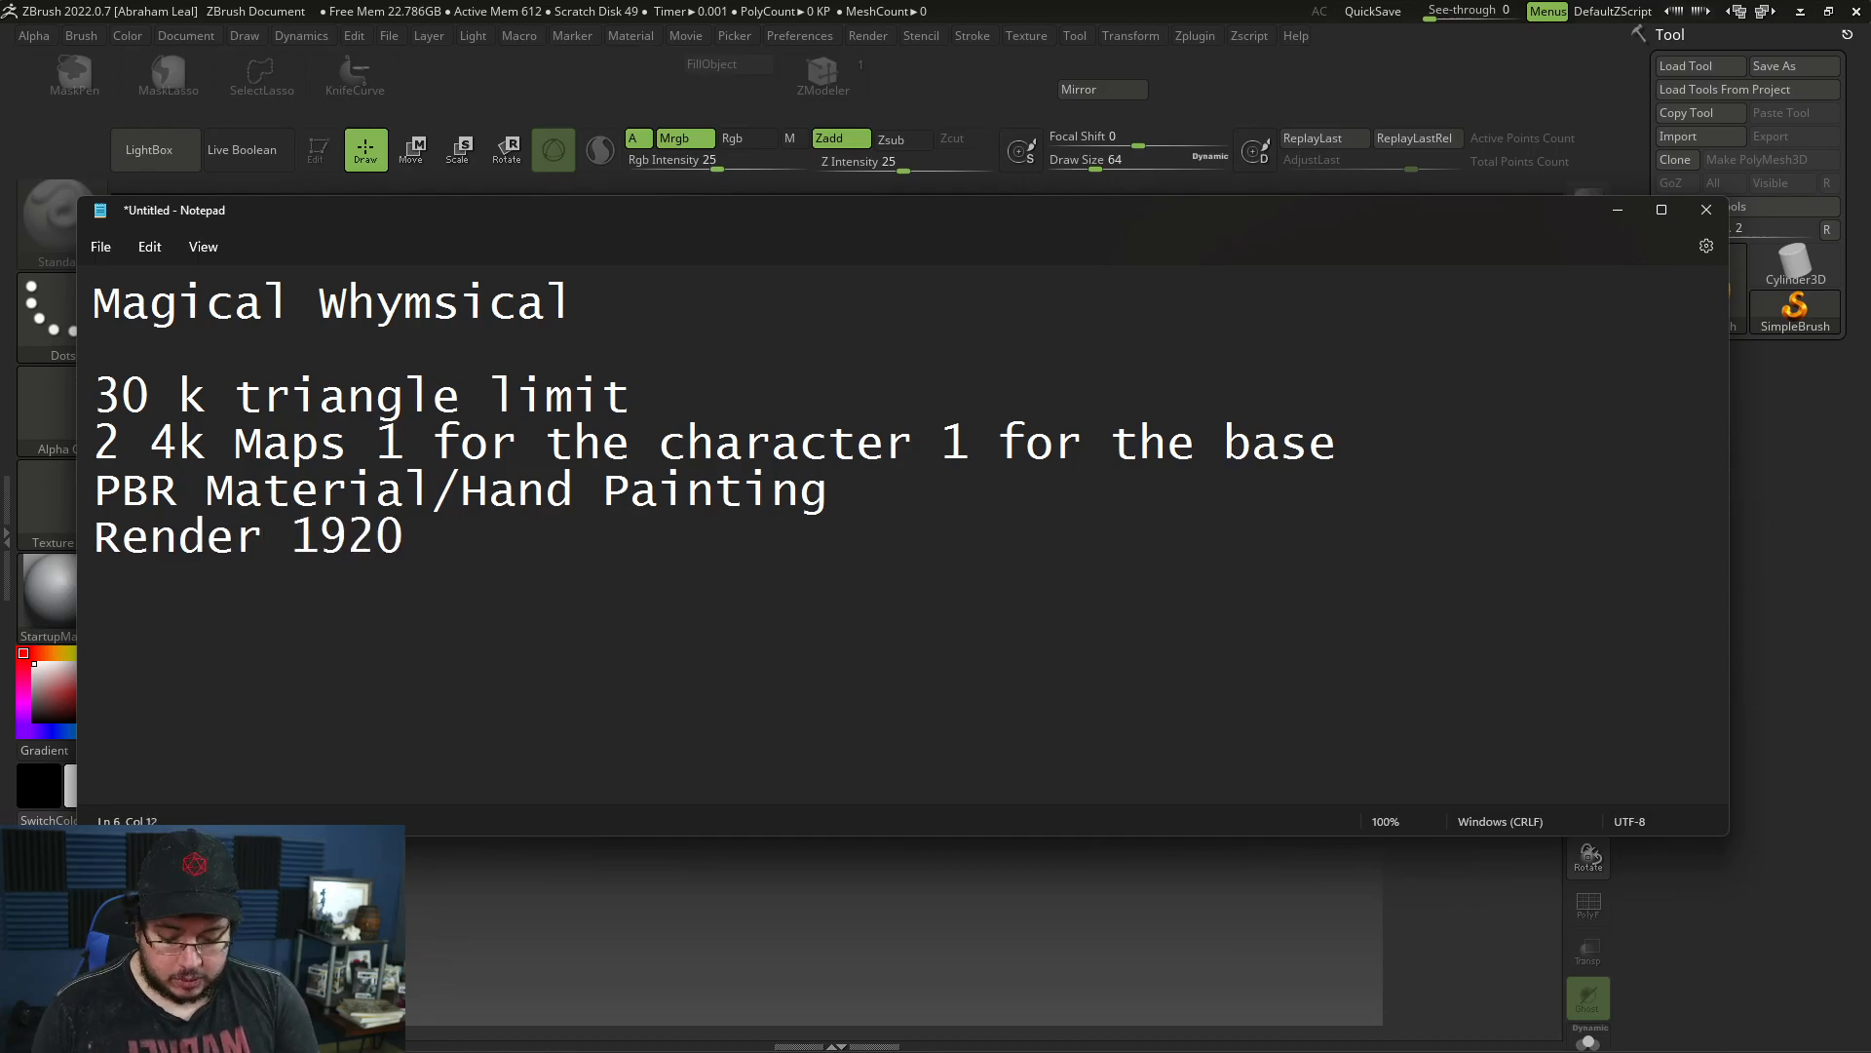
{"action": "type", "text": "x 10"}
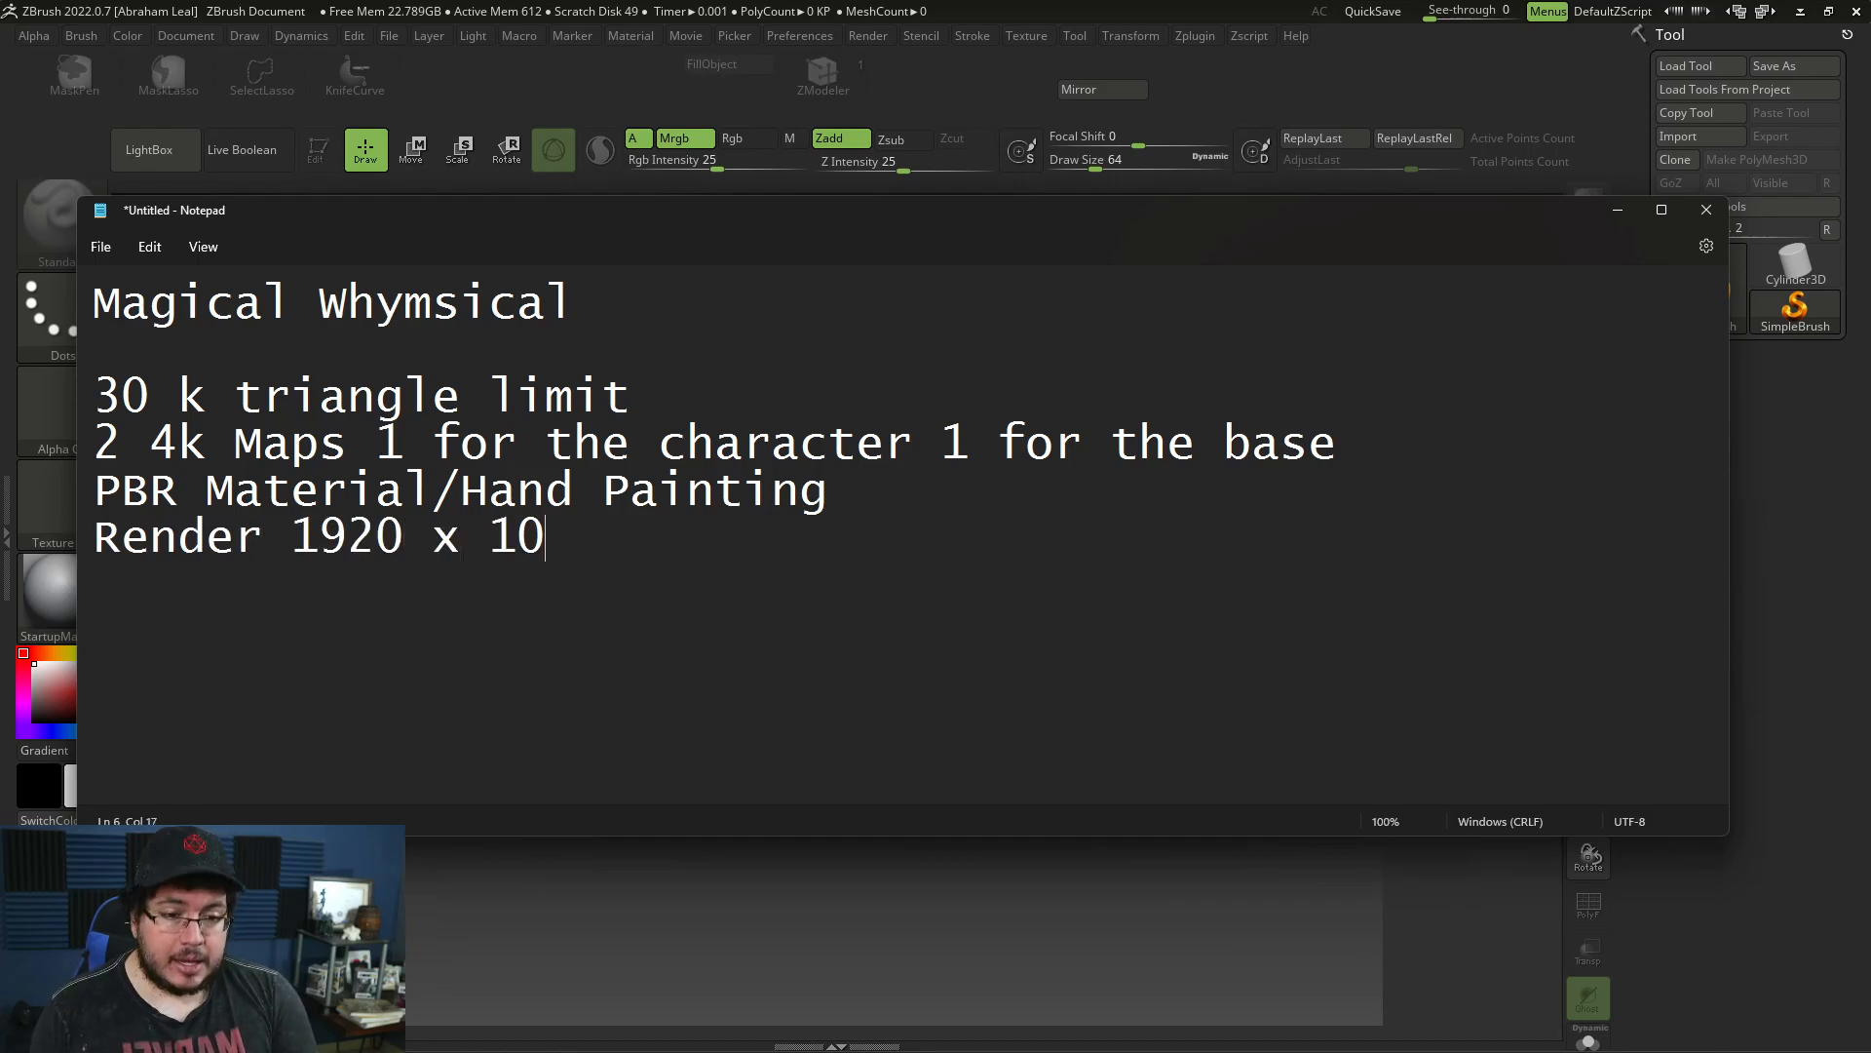
{"action": "type", "text": "80 ONLY "}
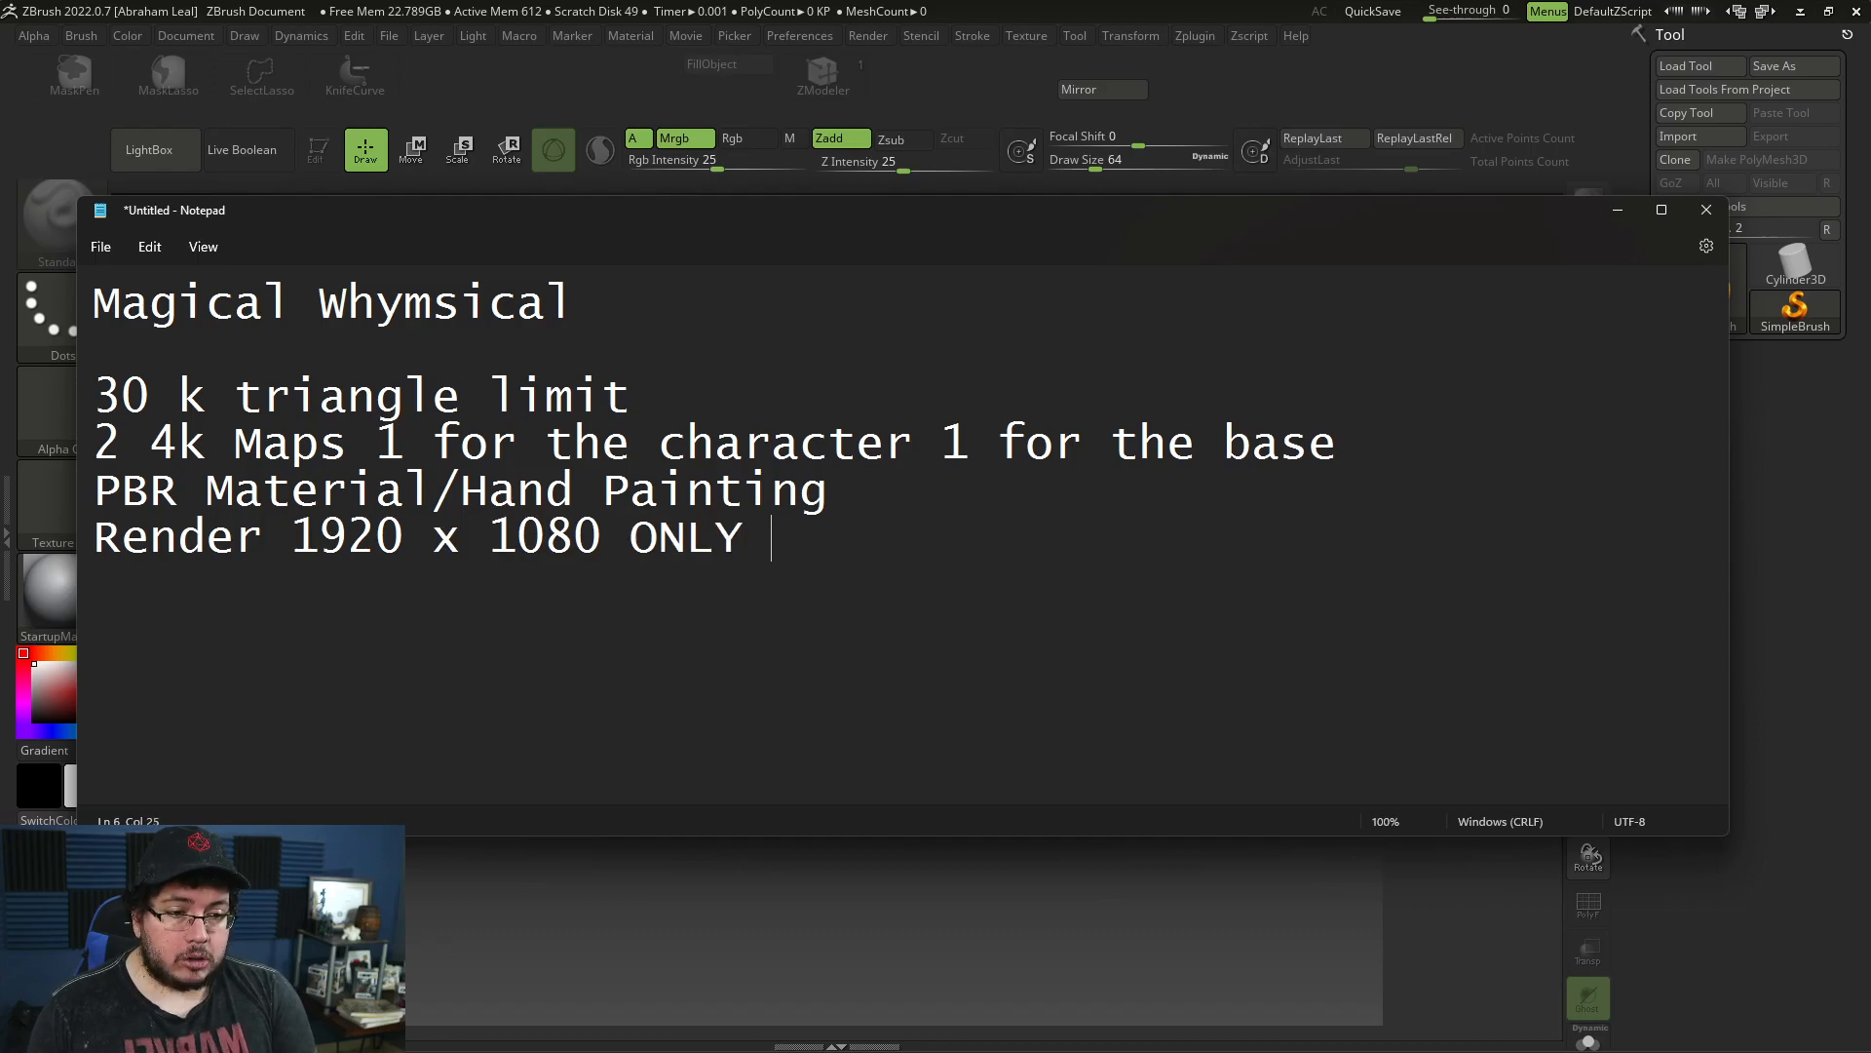
{"action": "type", "text": "1 RENDER"}
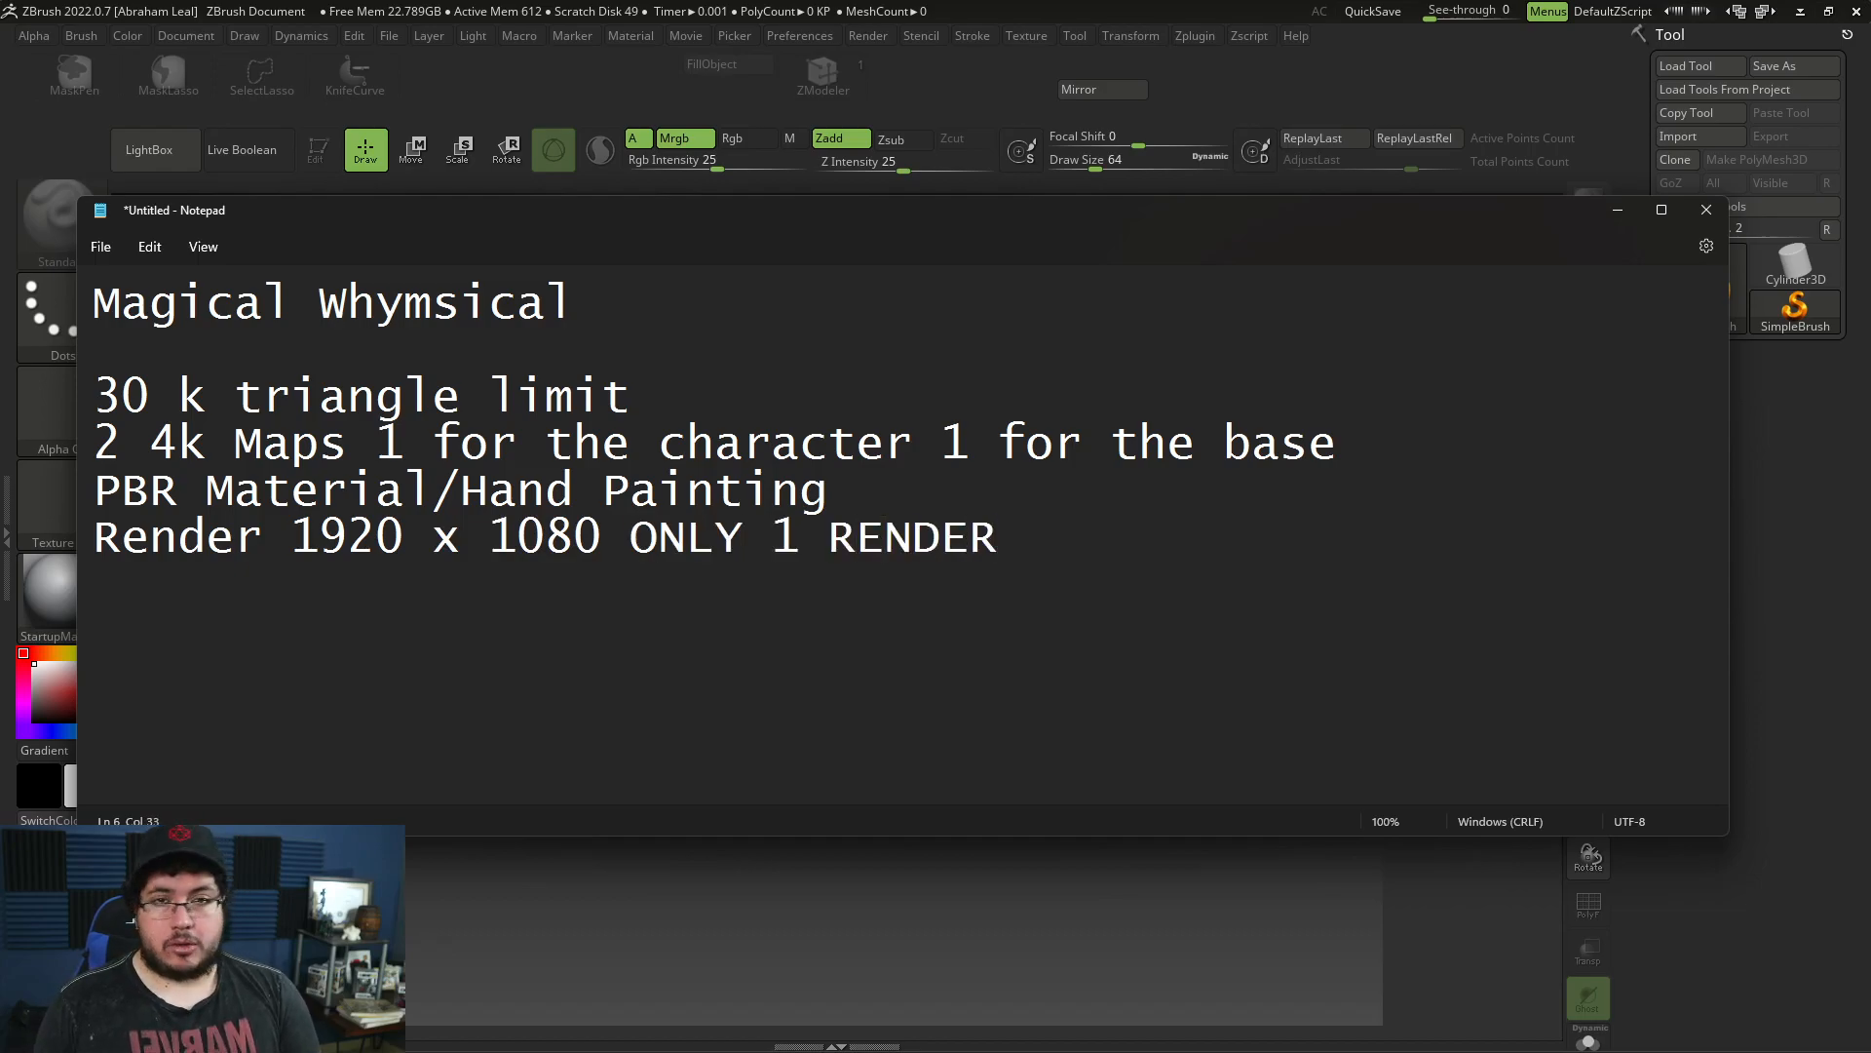
{"action": "key", "text": "Return"}
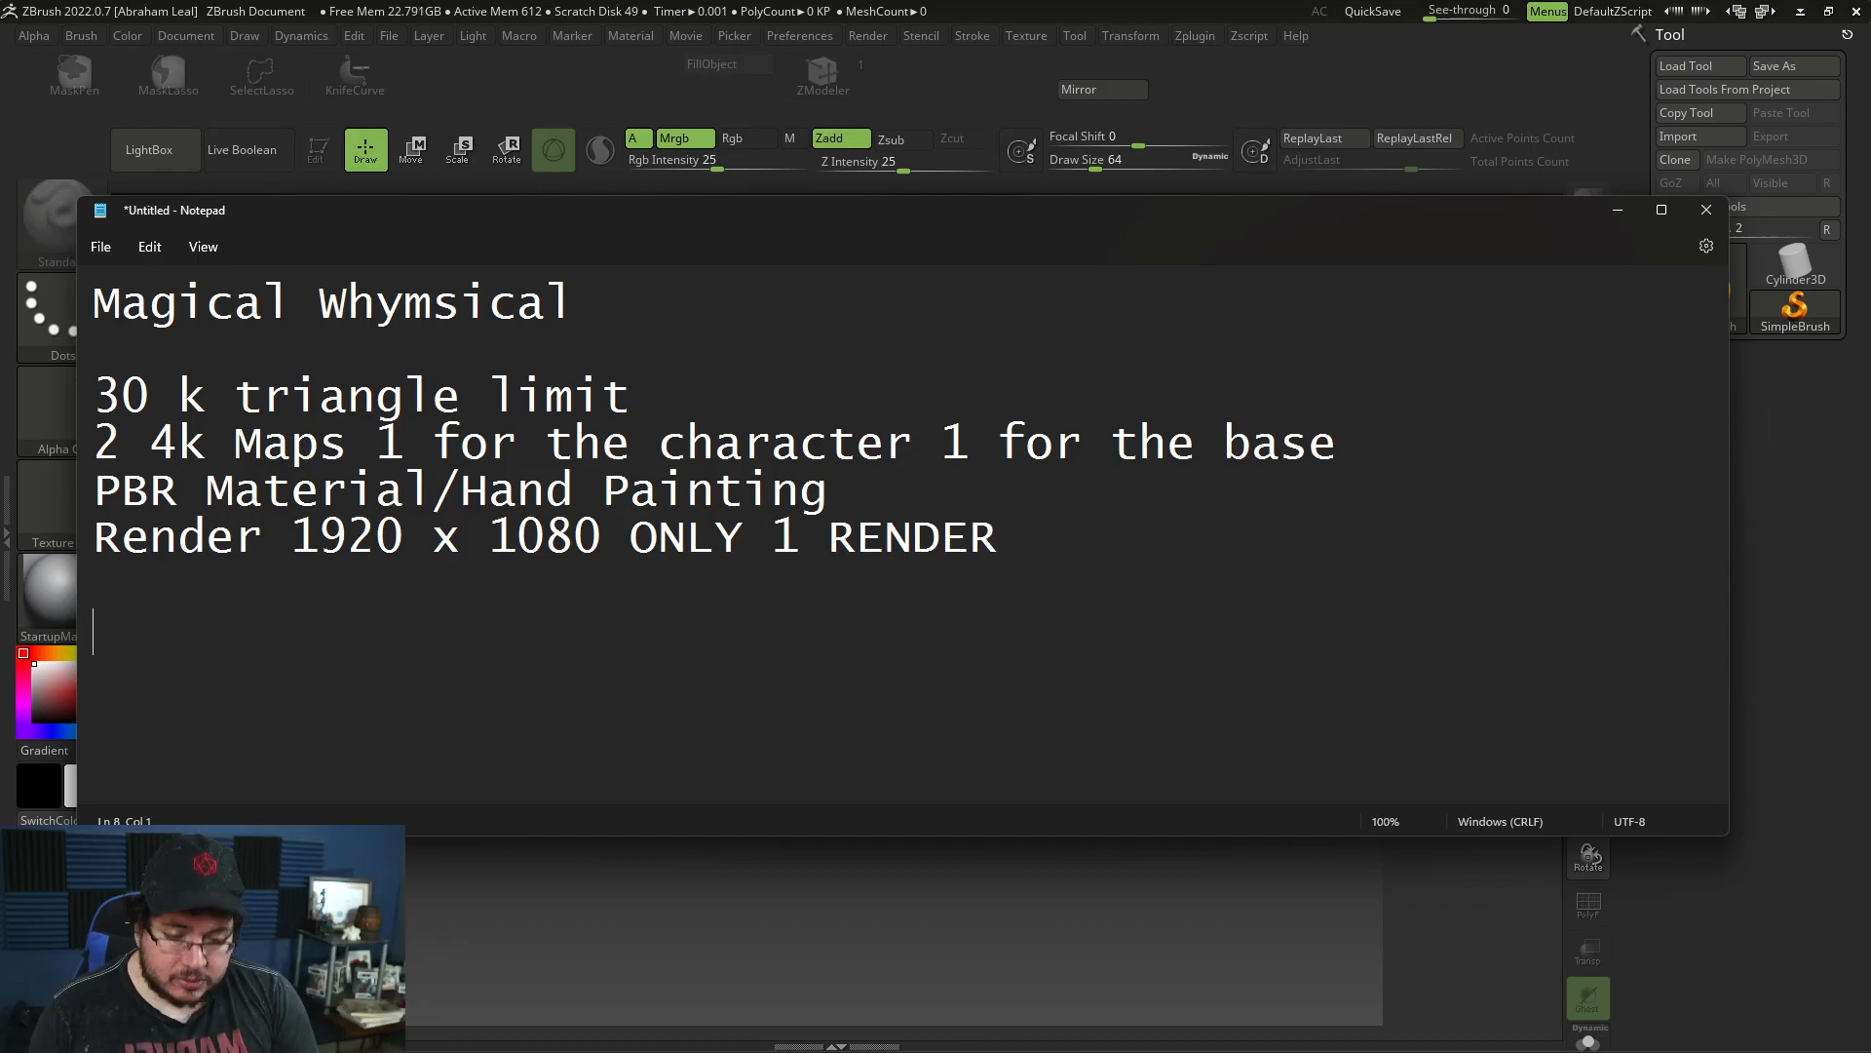
Add the submission file name: the artist's first and last name joined by an underscore, followed by "_Reindeer_Submission.jpeg".
{"action": "type", "text": "Abraham_Leal_"}
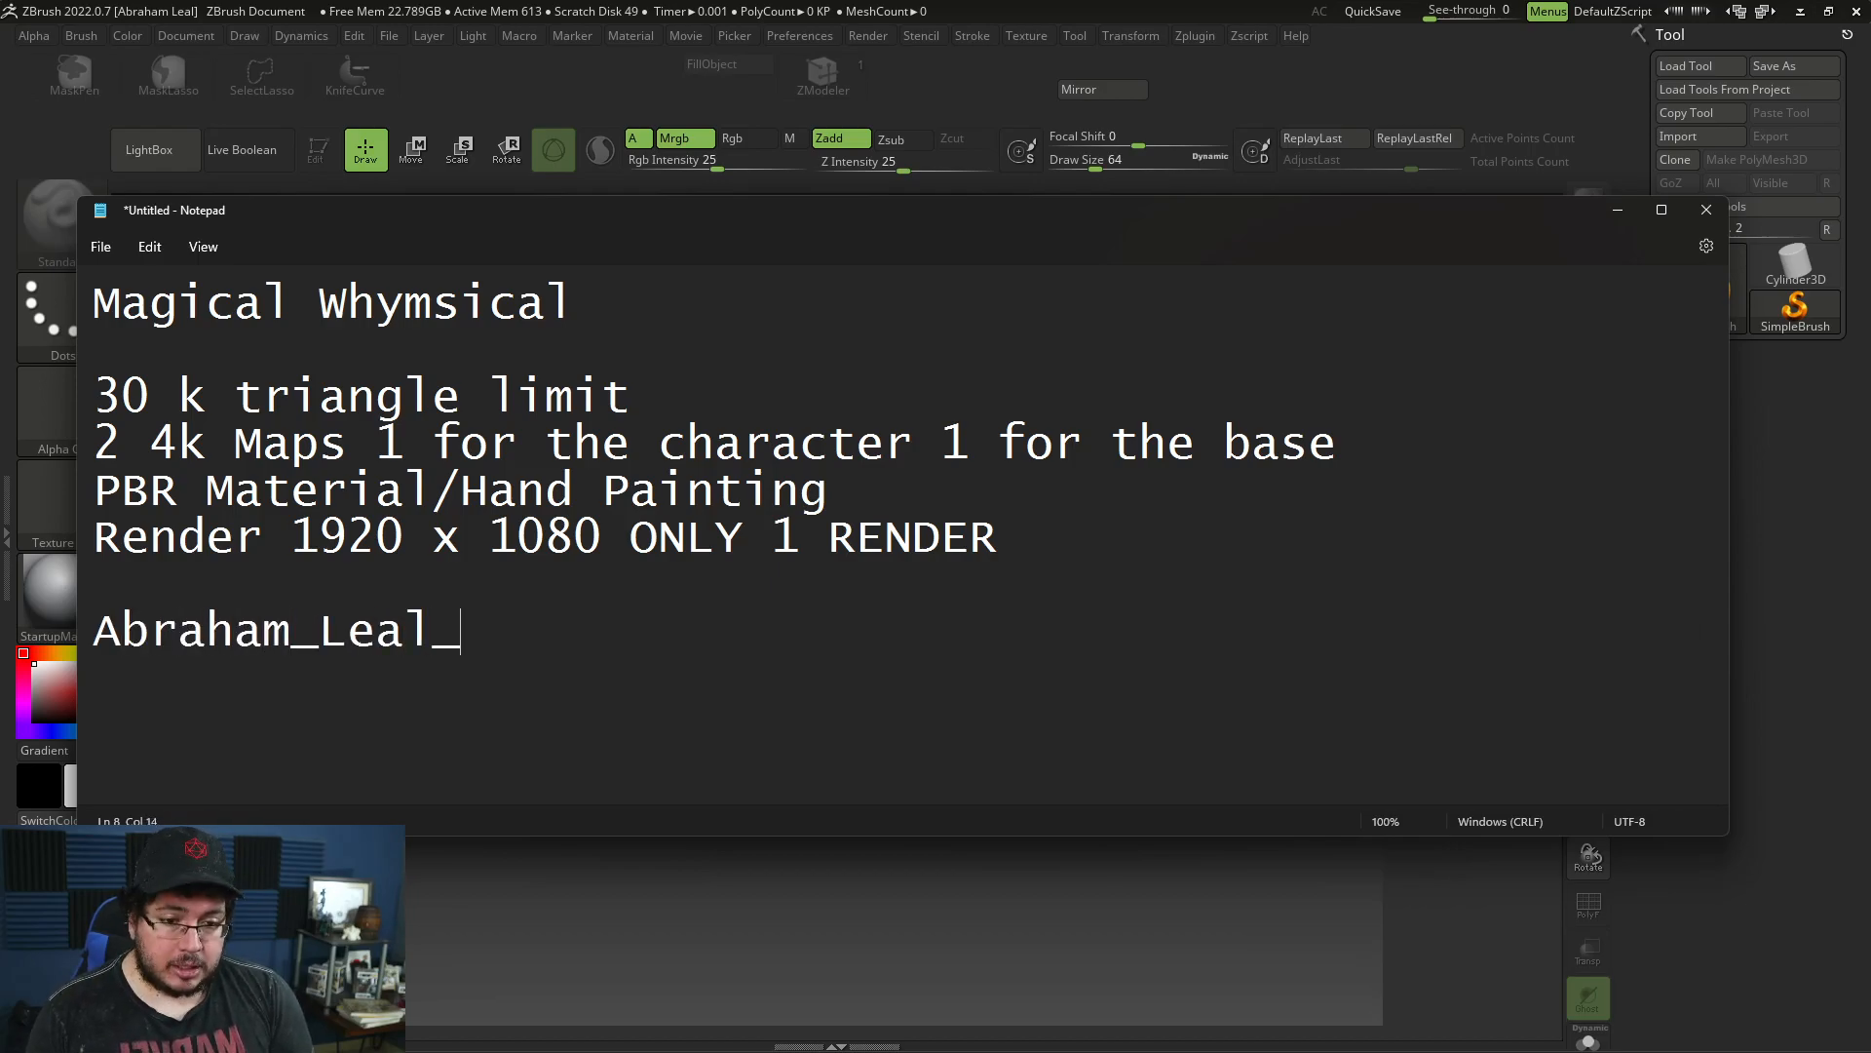
{"action": "type", "text": "DE"}
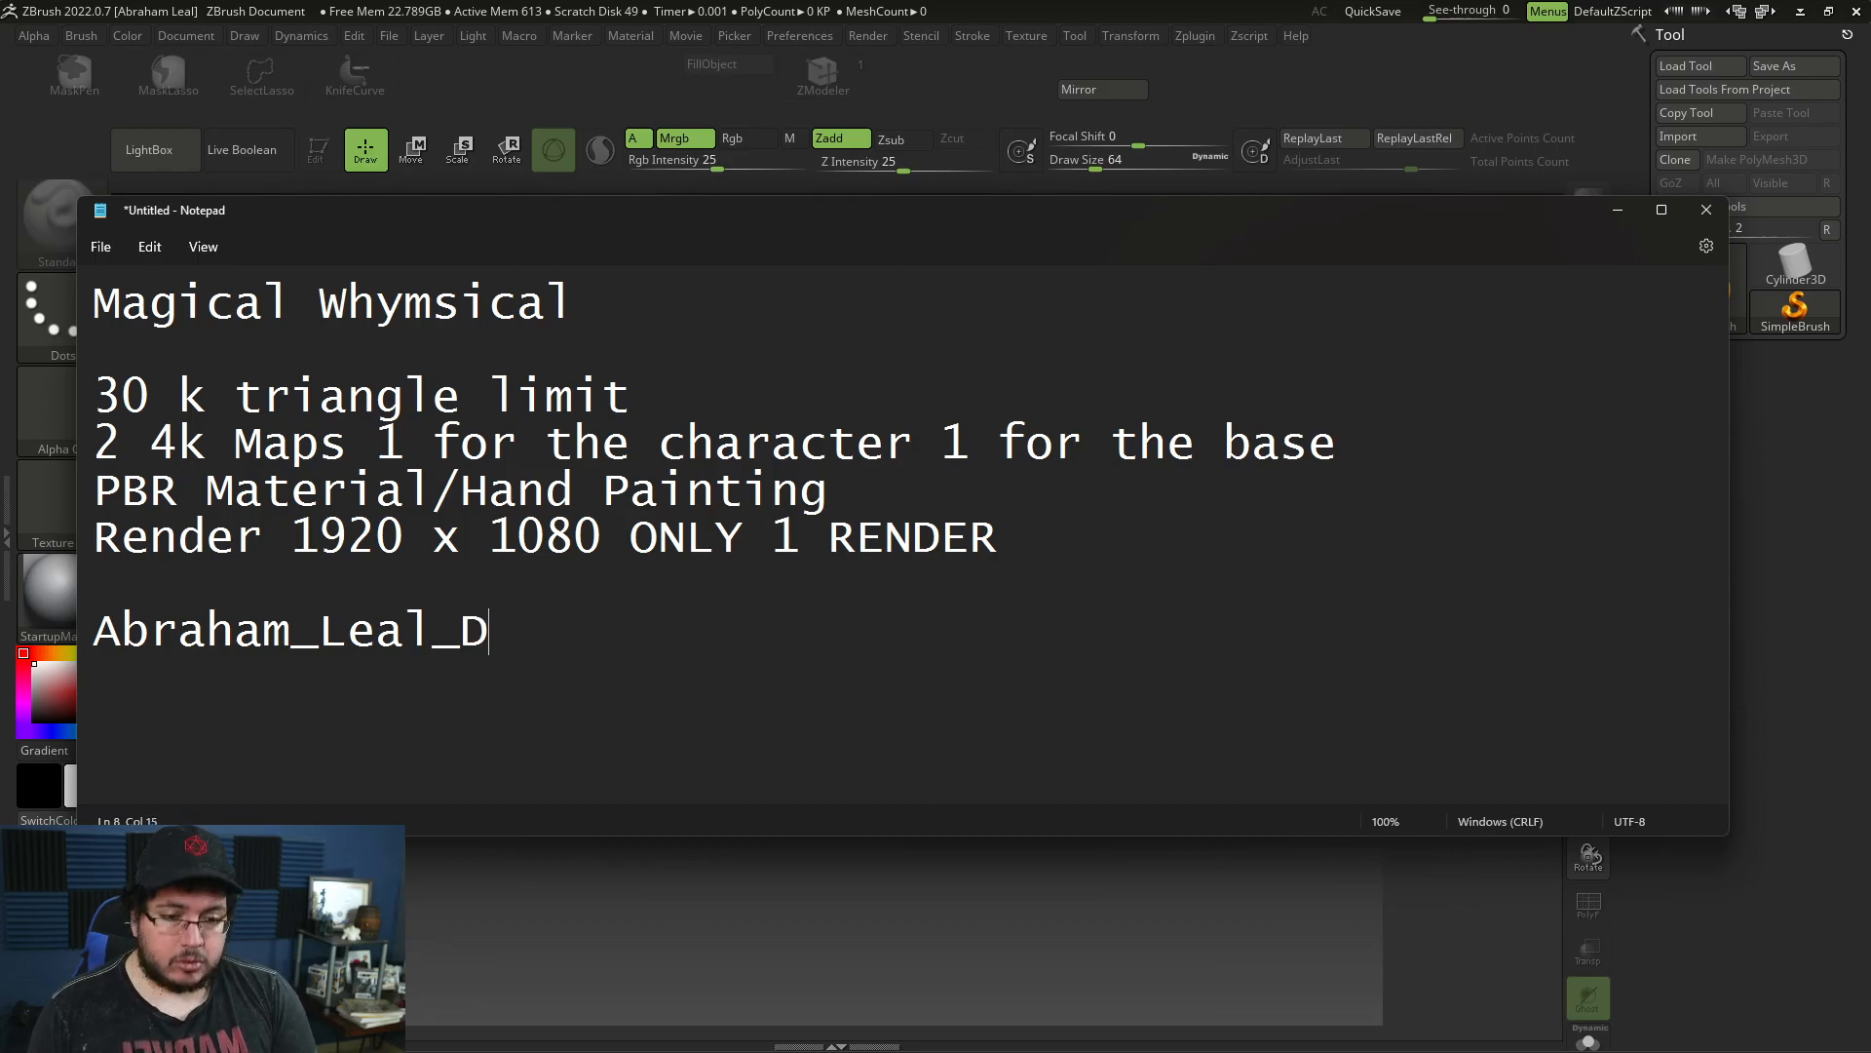
{"action": "key", "text": "BackSpace"}
{"action": "key", "text": "BackSpace"}
{"action": "type", "text": "rEI"}
{"action": "key", "text": "BackSpace"}
{"action": "key", "text": "BackSpace"}
{"action": "key", "text": "BackSpace"}
{"action": "type", "text": "Reinderr_"}
{"action": "key", "text": "BackSpace"}
{"action": "key", "text": "BackSpace"}
{"action": "key", "text": "BackSpace"}
{"action": "type", "text": "er_"}
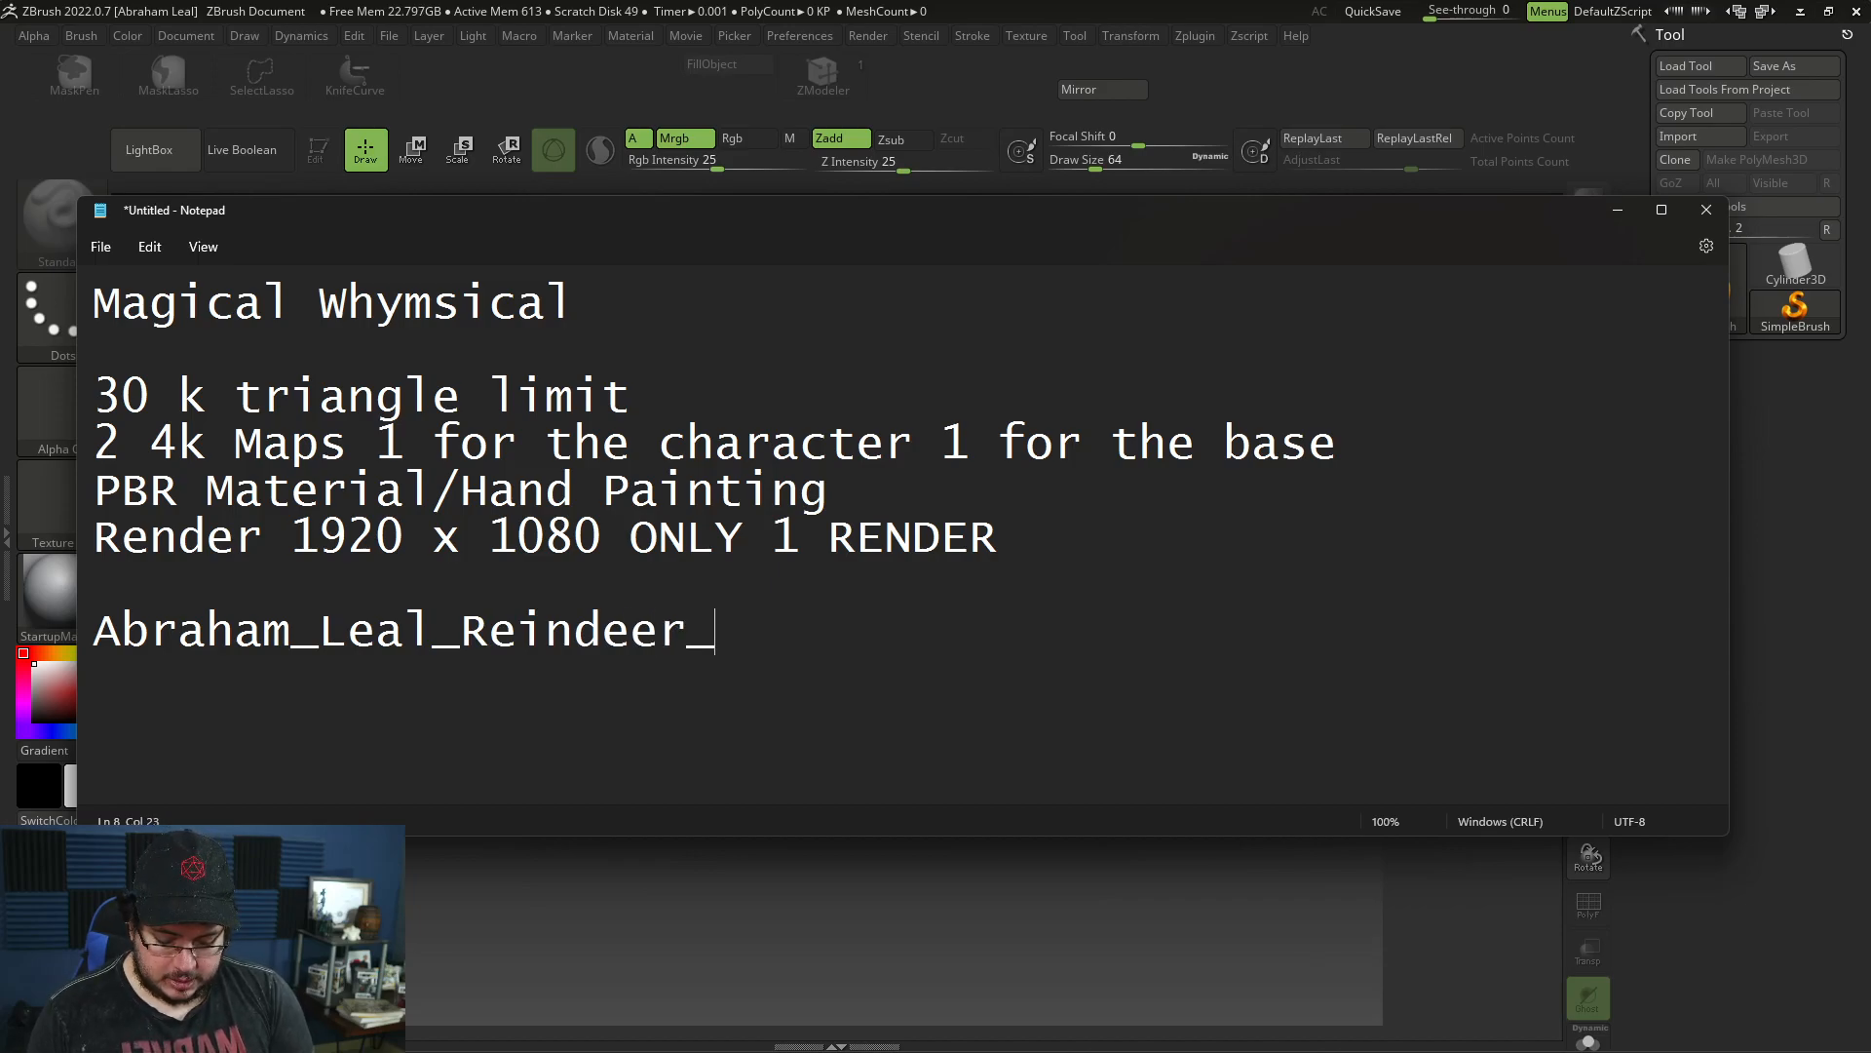
{"action": "type", "text": "suB"}
{"action": "key", "text": "BackSpace"}
{"action": "key", "text": "BackSpace"}
{"action": "key", "text": "BackSpace"}
{"action": "type", "text": "Sbu"}
{"action": "key", "text": "BackSpace"}
{"action": "key", "text": "BackSpace"}
{"action": "type", "text": "ub"}
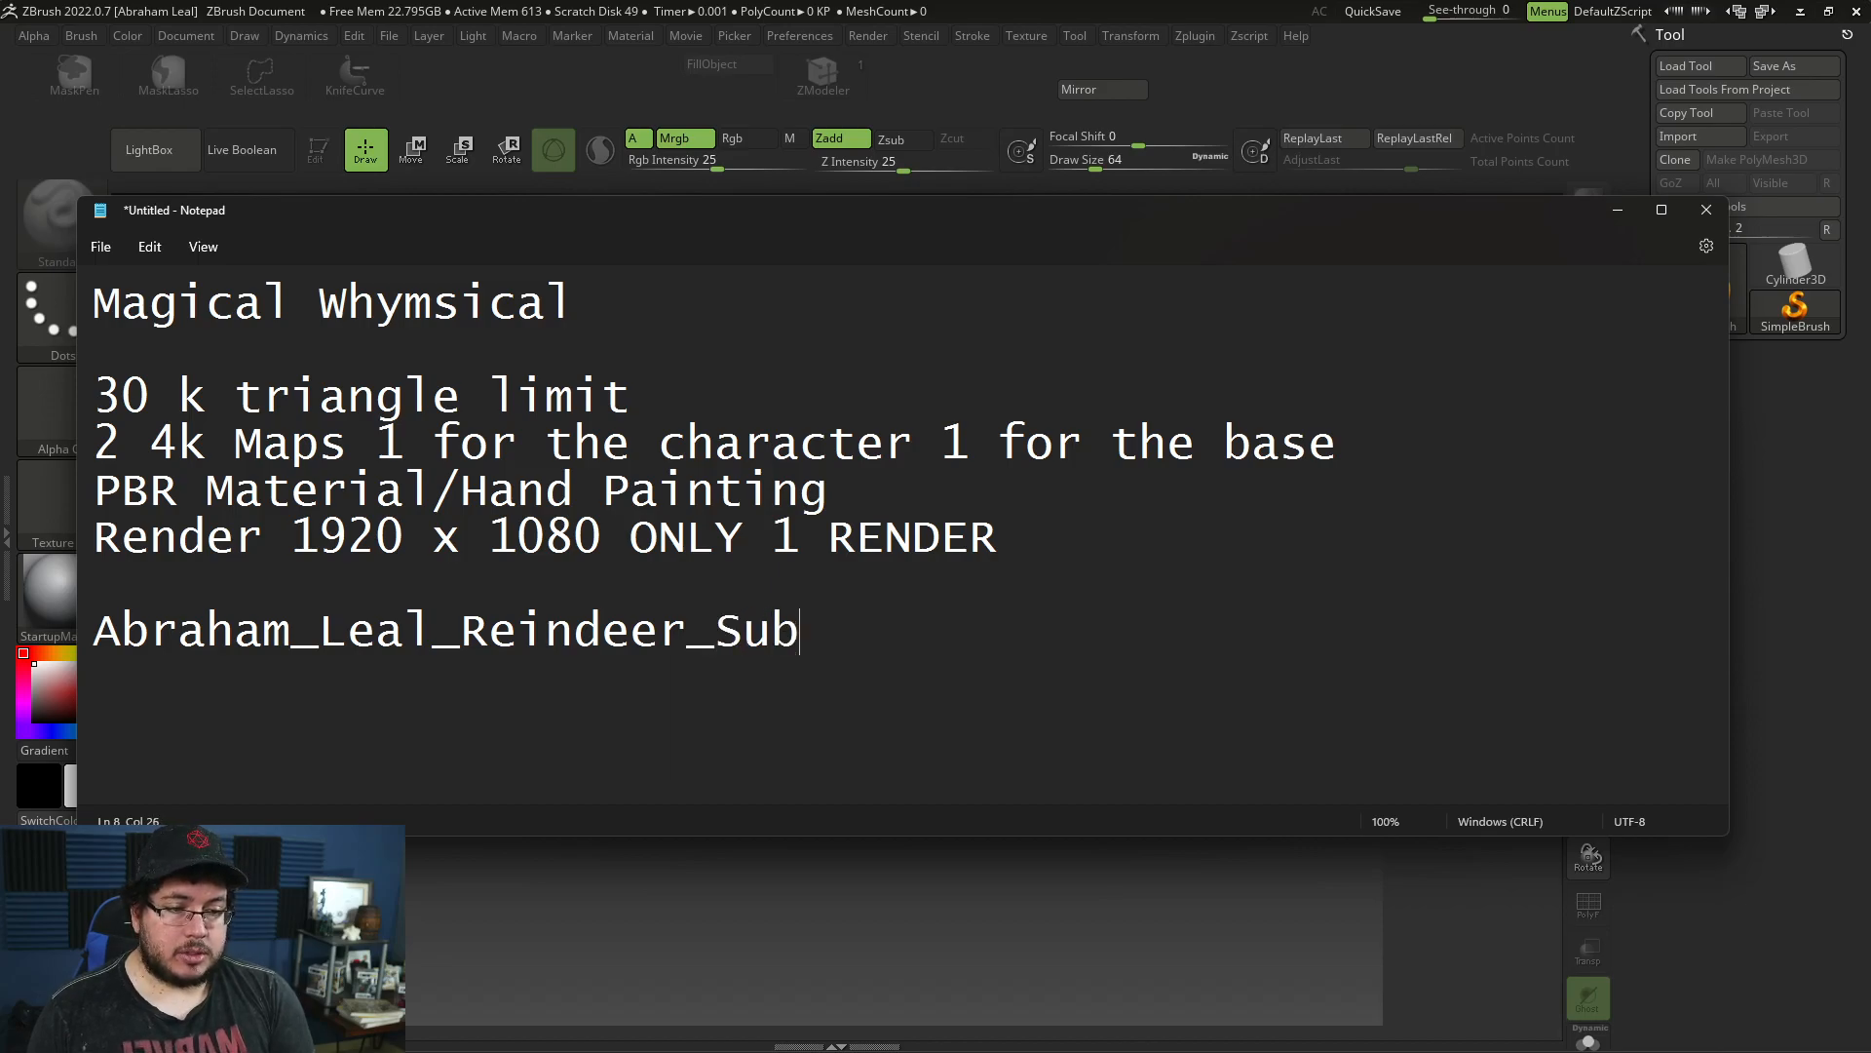
{"action": "type", "text": "mission.jpeg."}
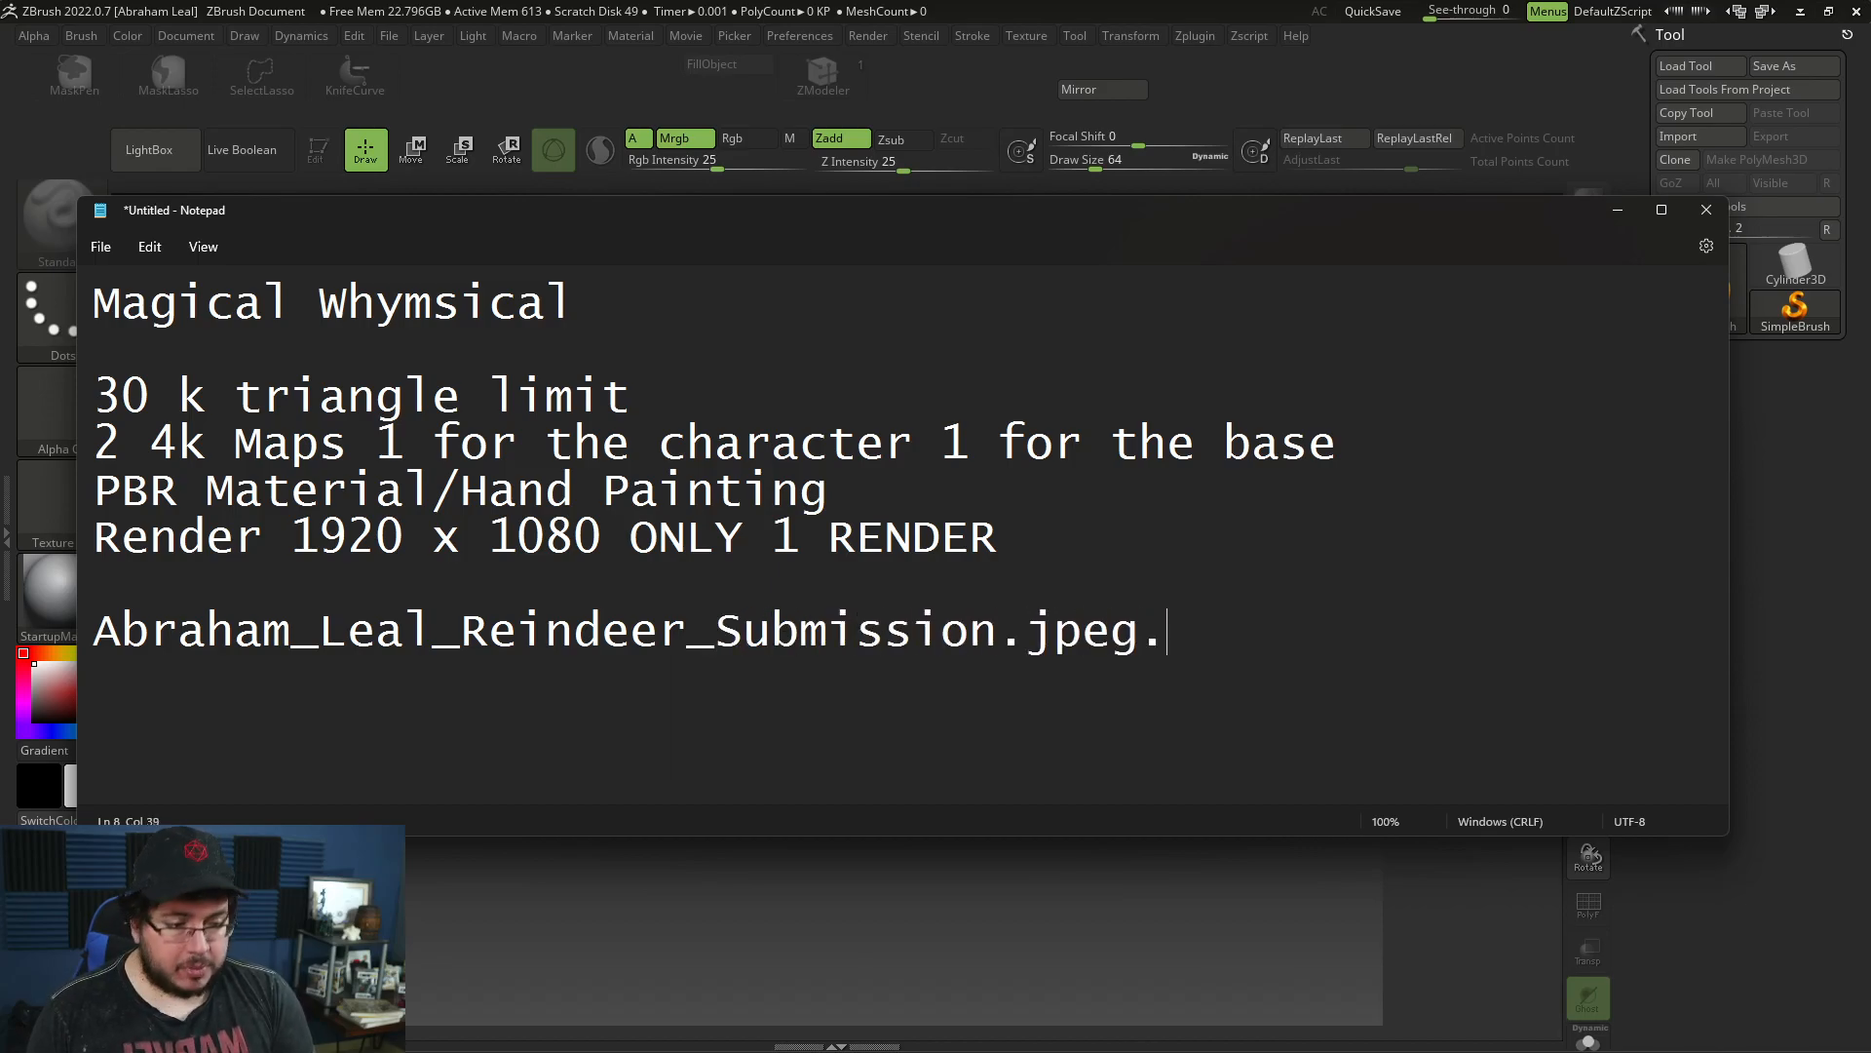
{"action": "key", "text": "BackSpace"}
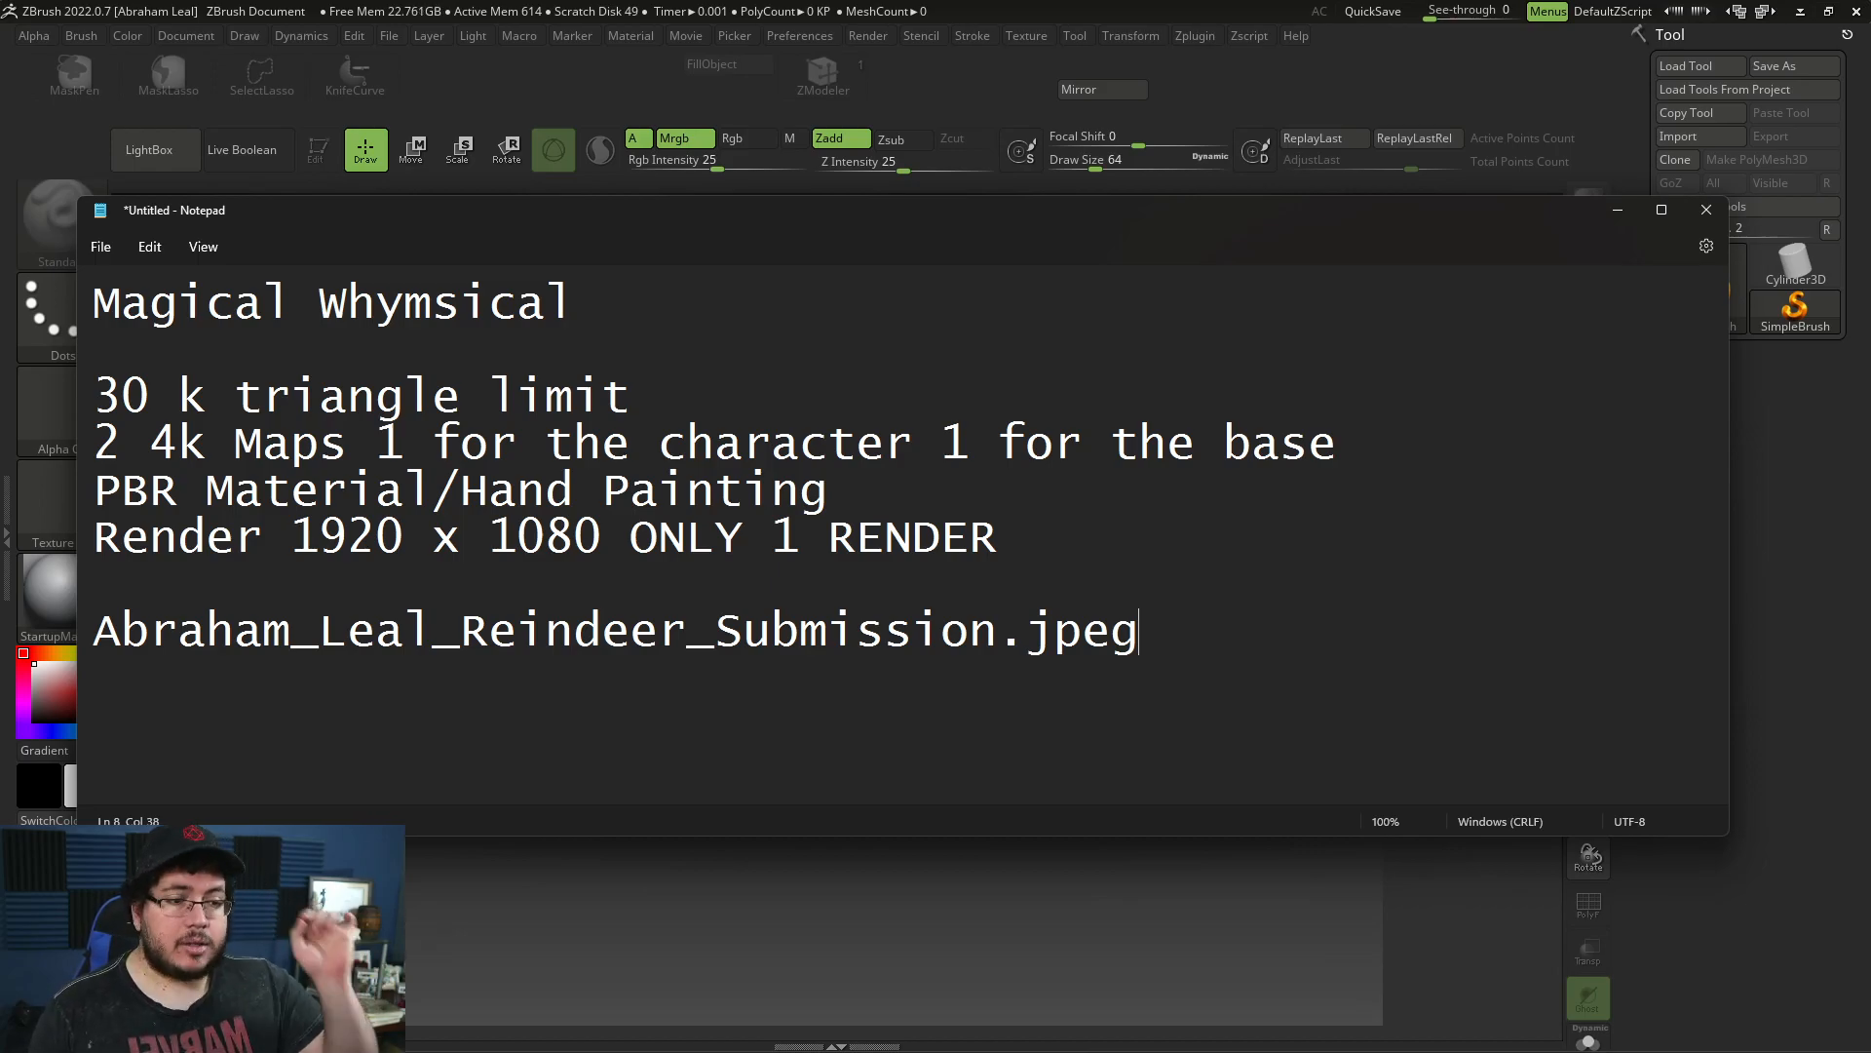
Add the line "Extra Renders" below the submission file name.
{"action": "key", "text": "Return"}
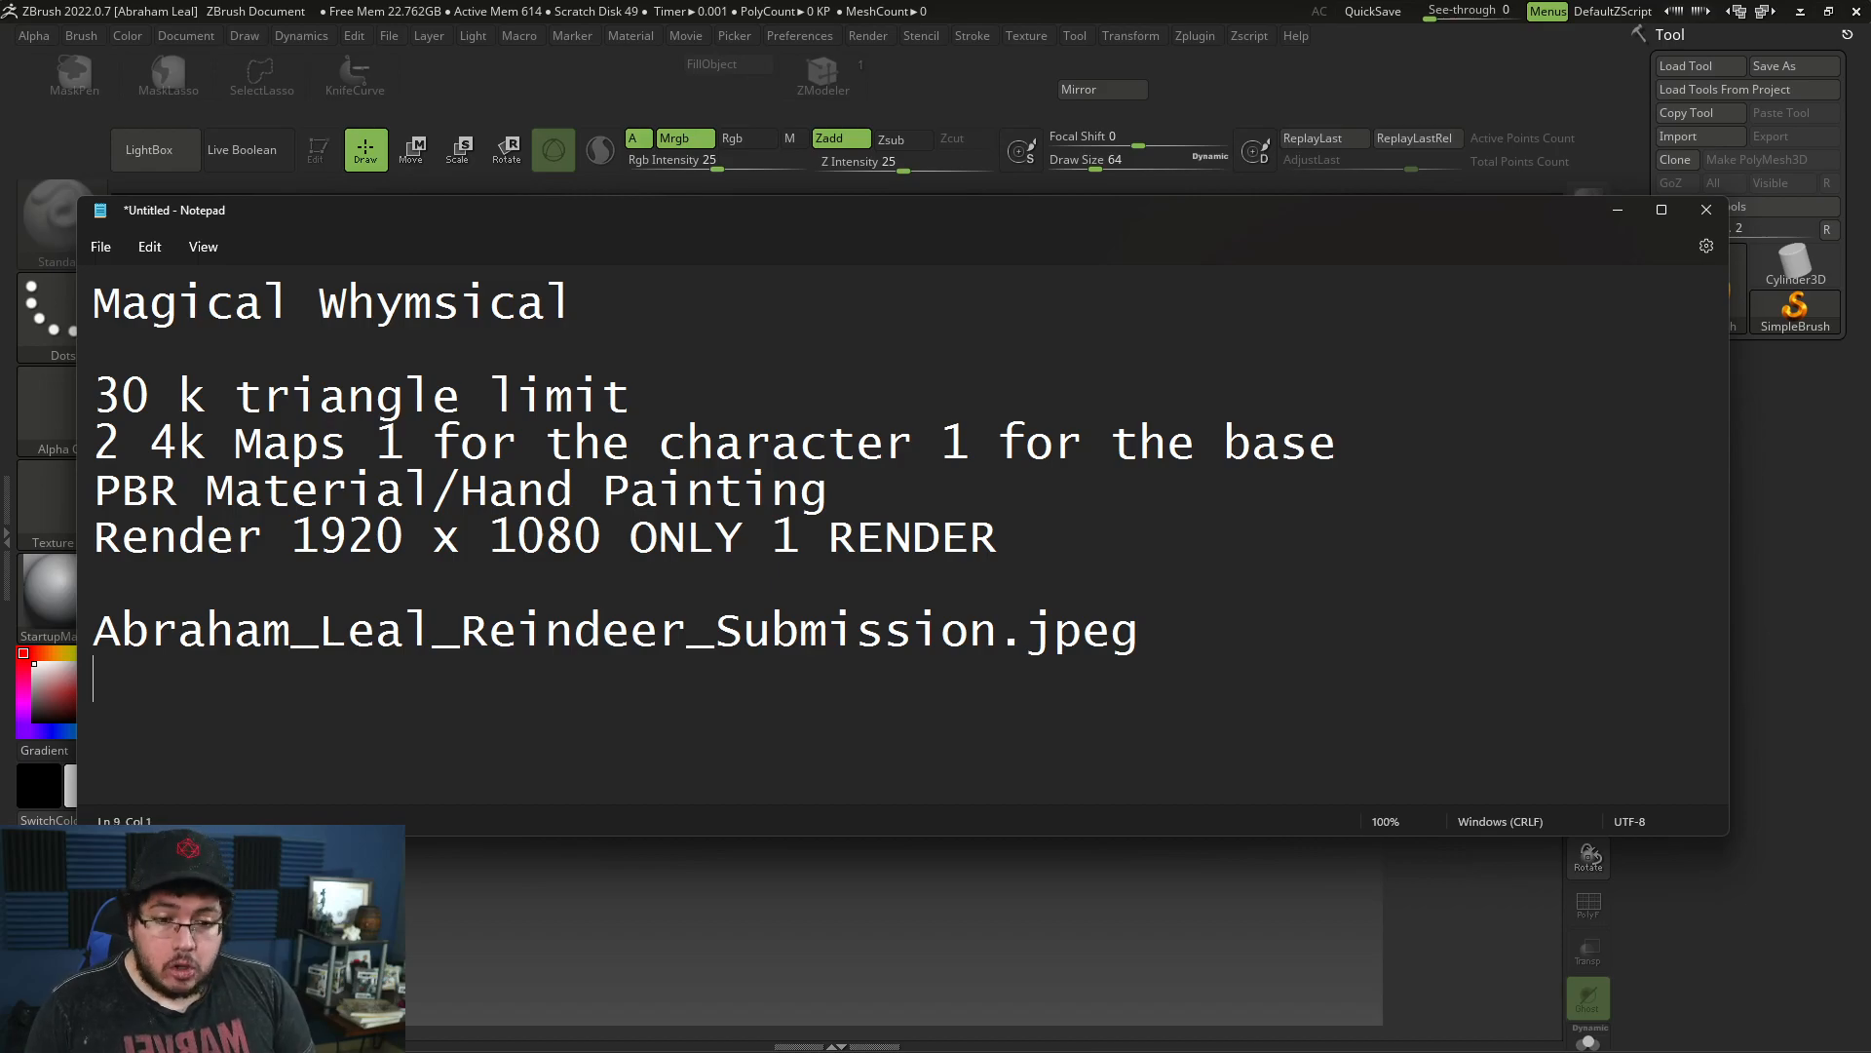
{"action": "type", "text": "Extra"}
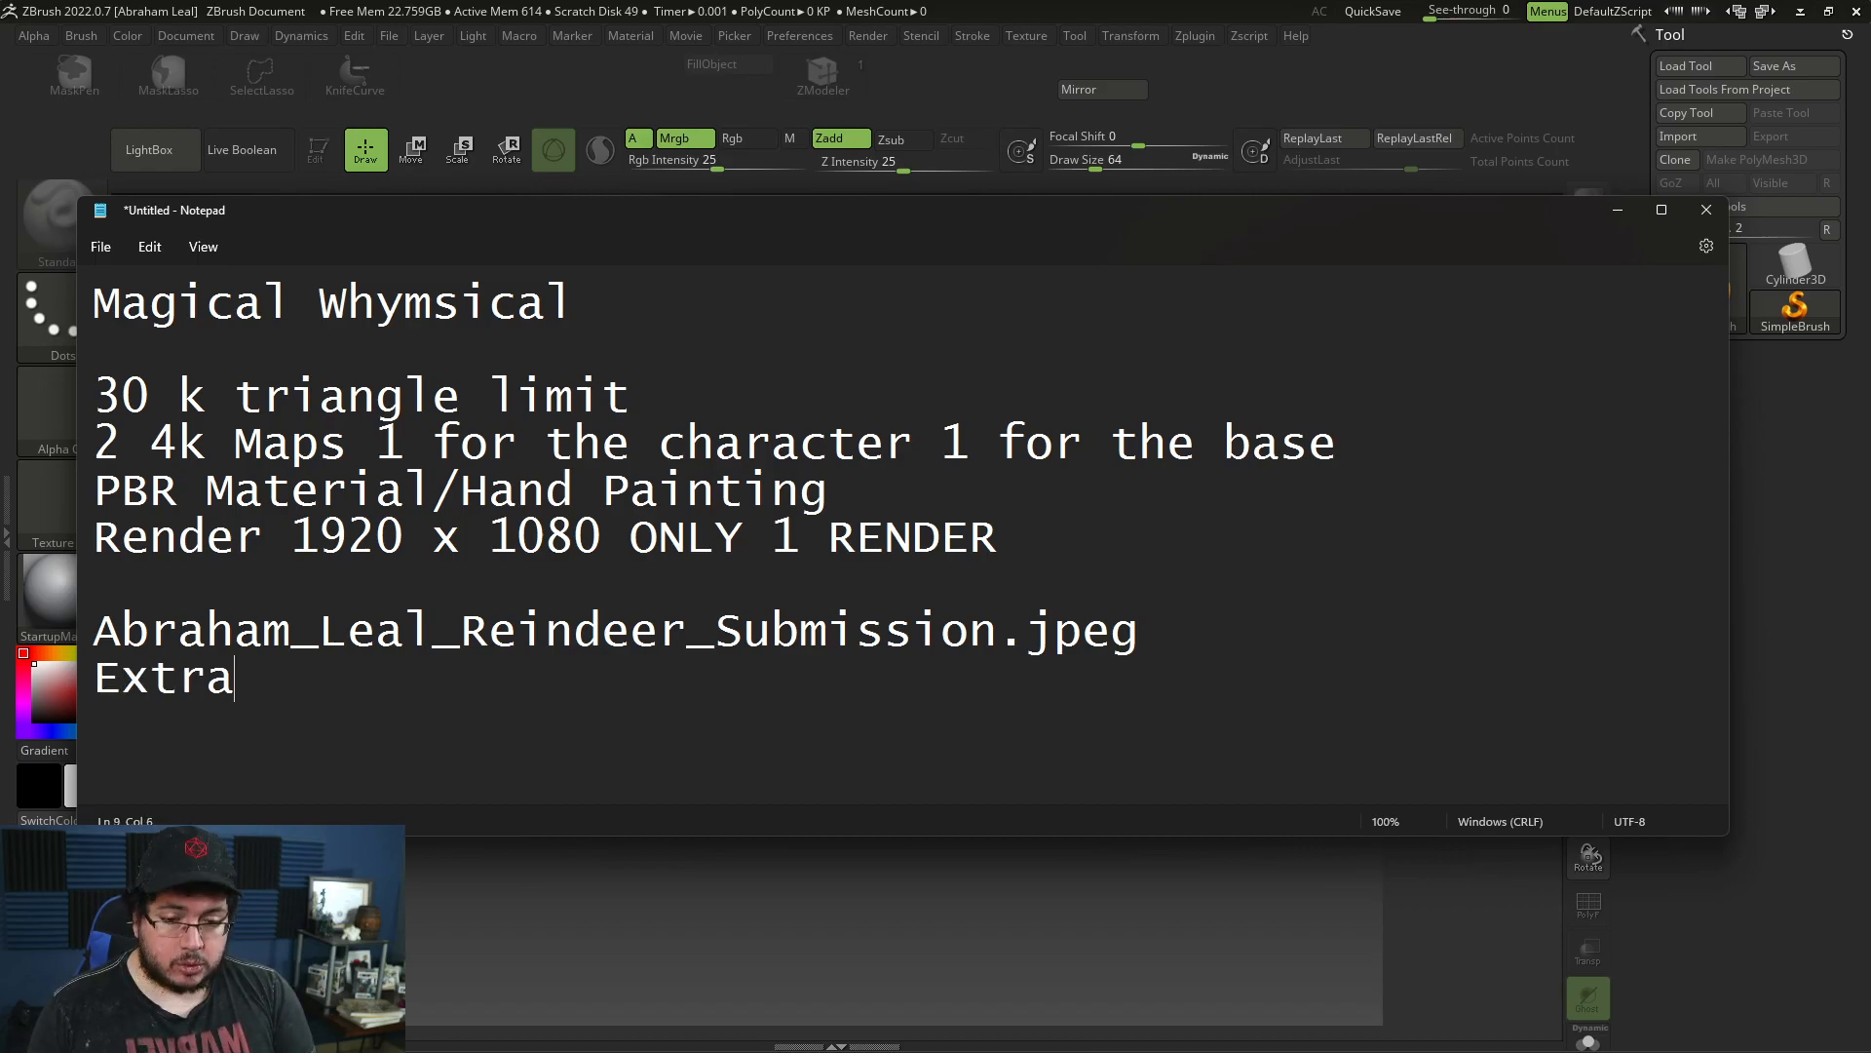
{"action": "type", "text": " Renders"}
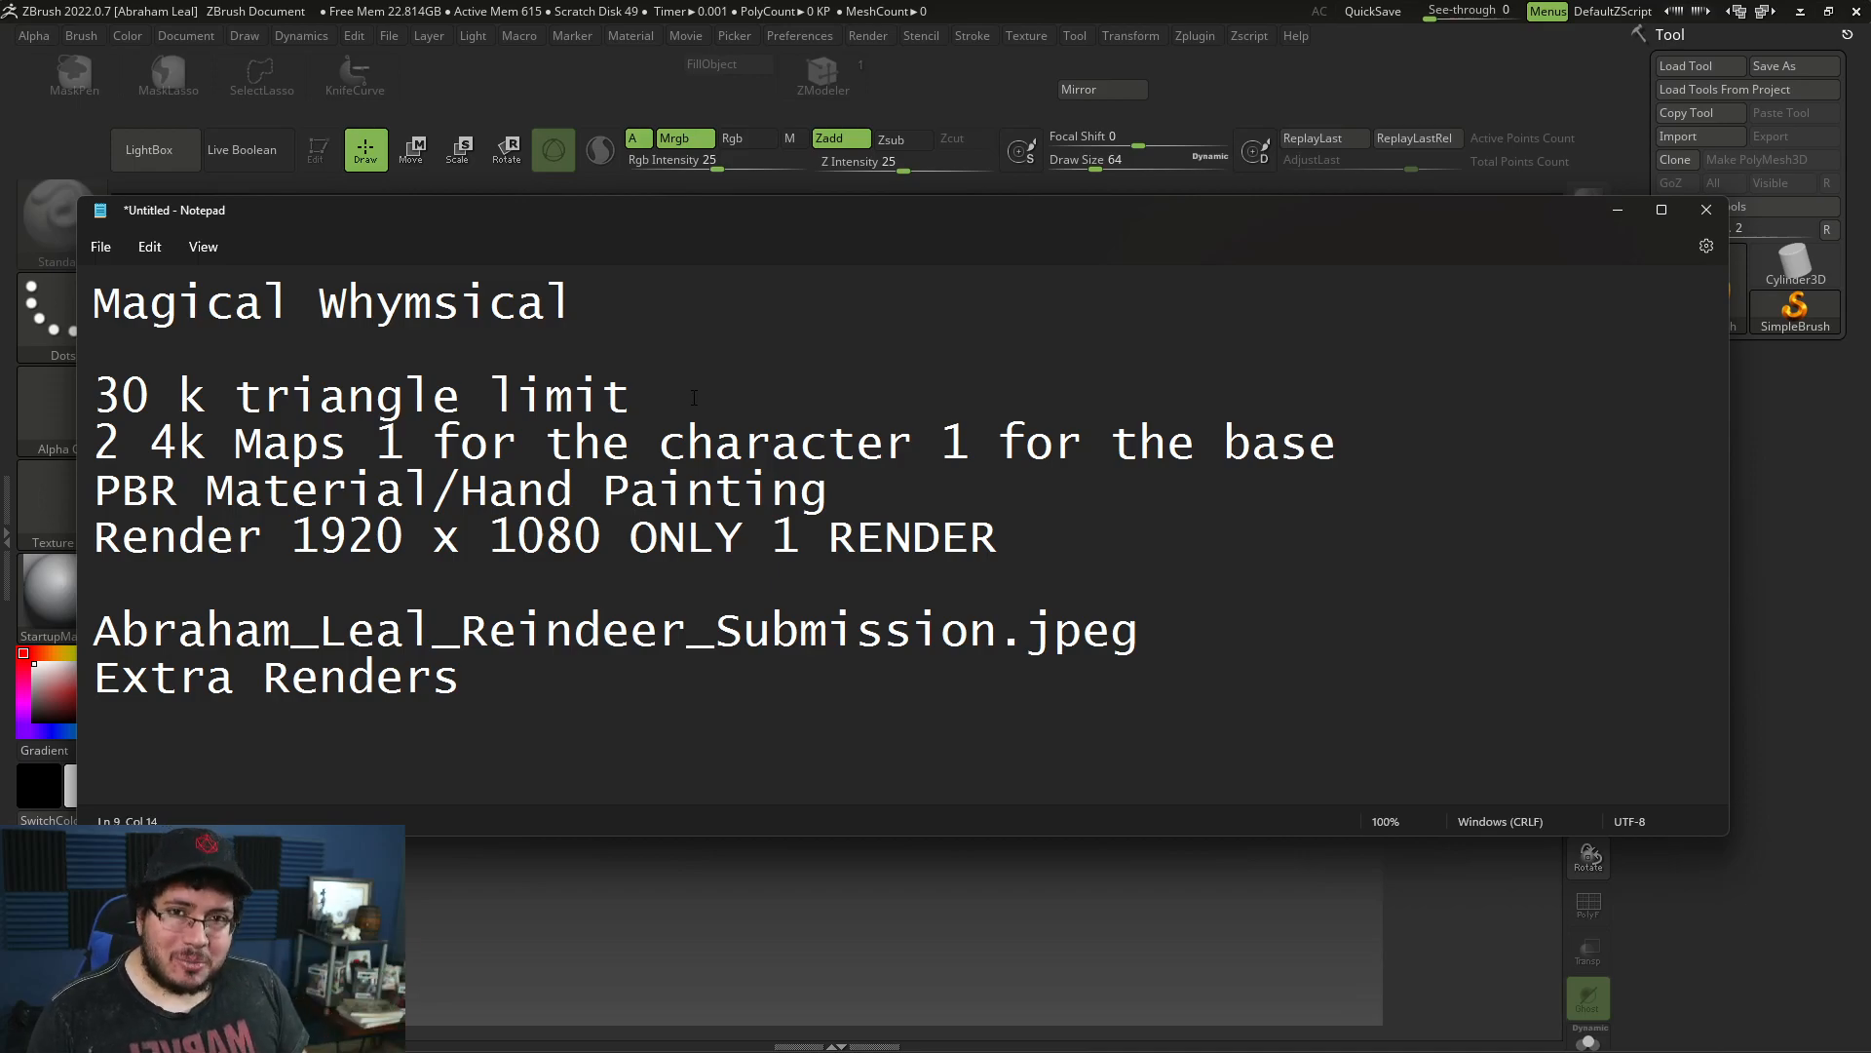
Minimize the Notepad note to return to ZBrush and hide LightBox.
{"action": "left_click", "coordinate": [1616, 211]}
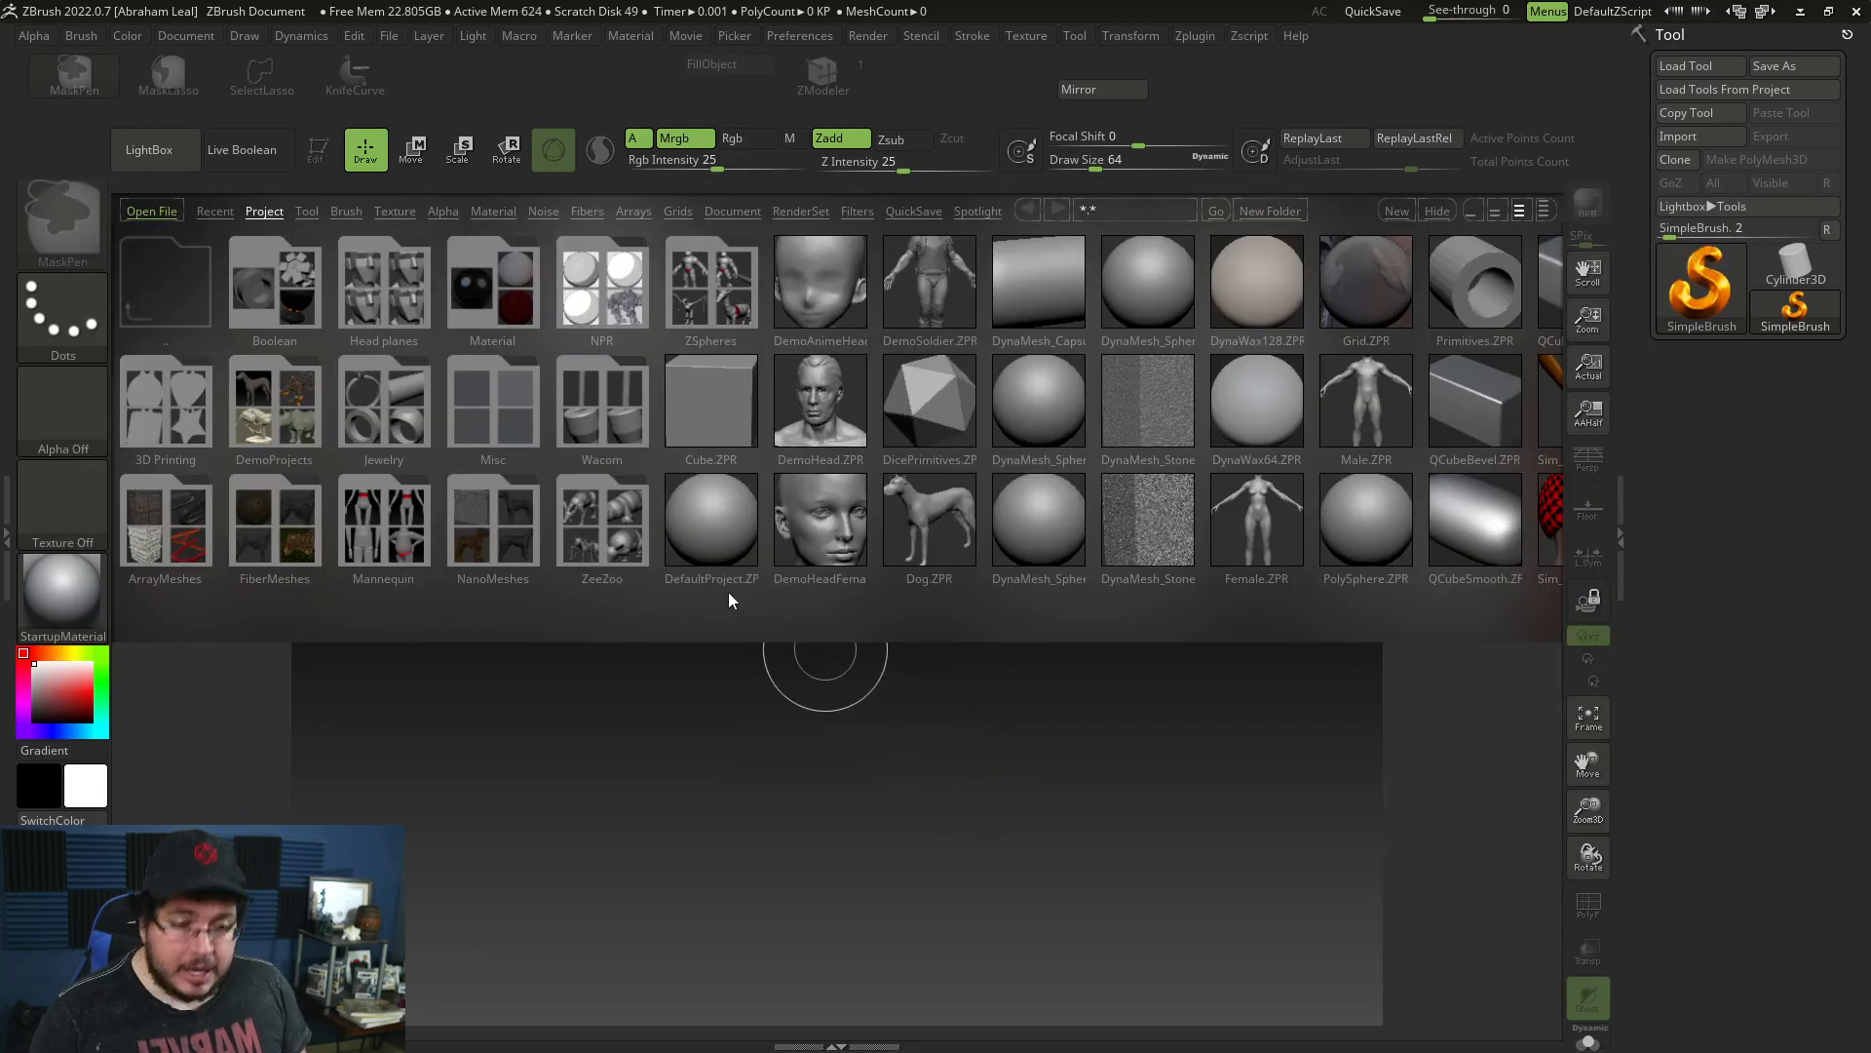
{"action": "left_click", "coordinate": [150, 146]}
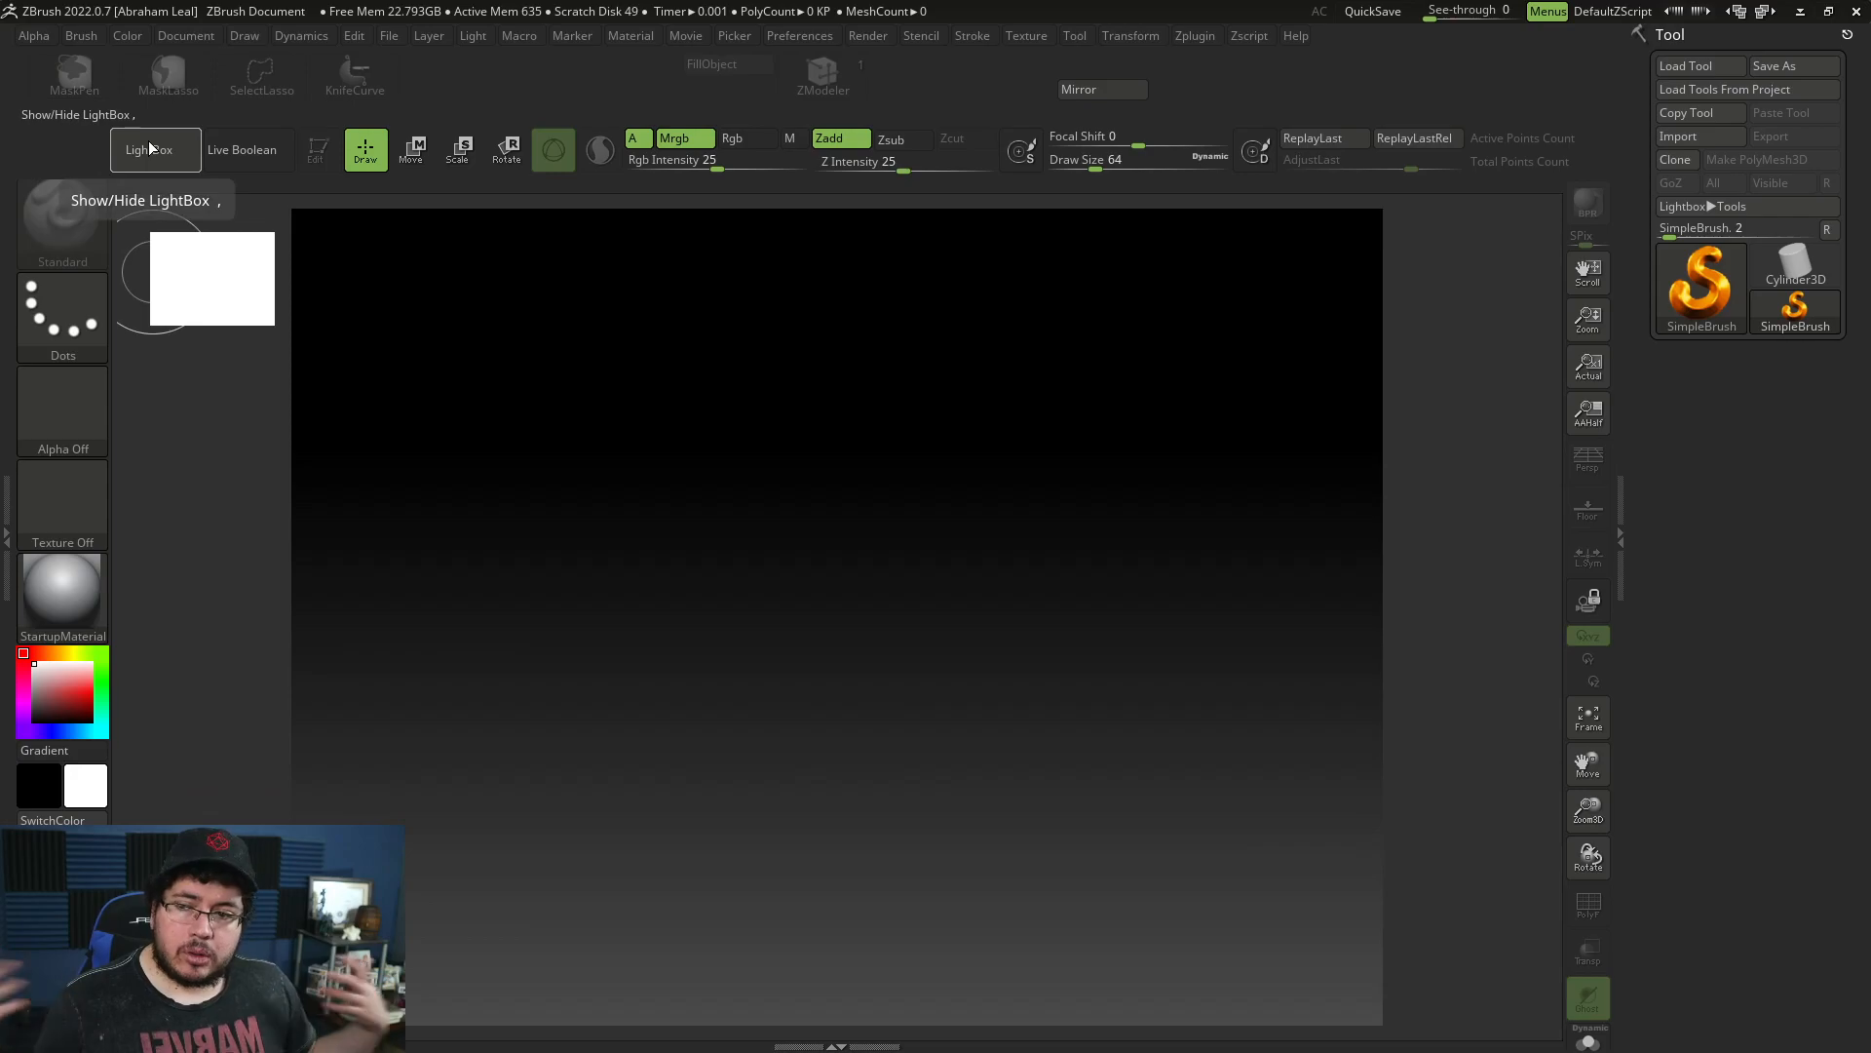
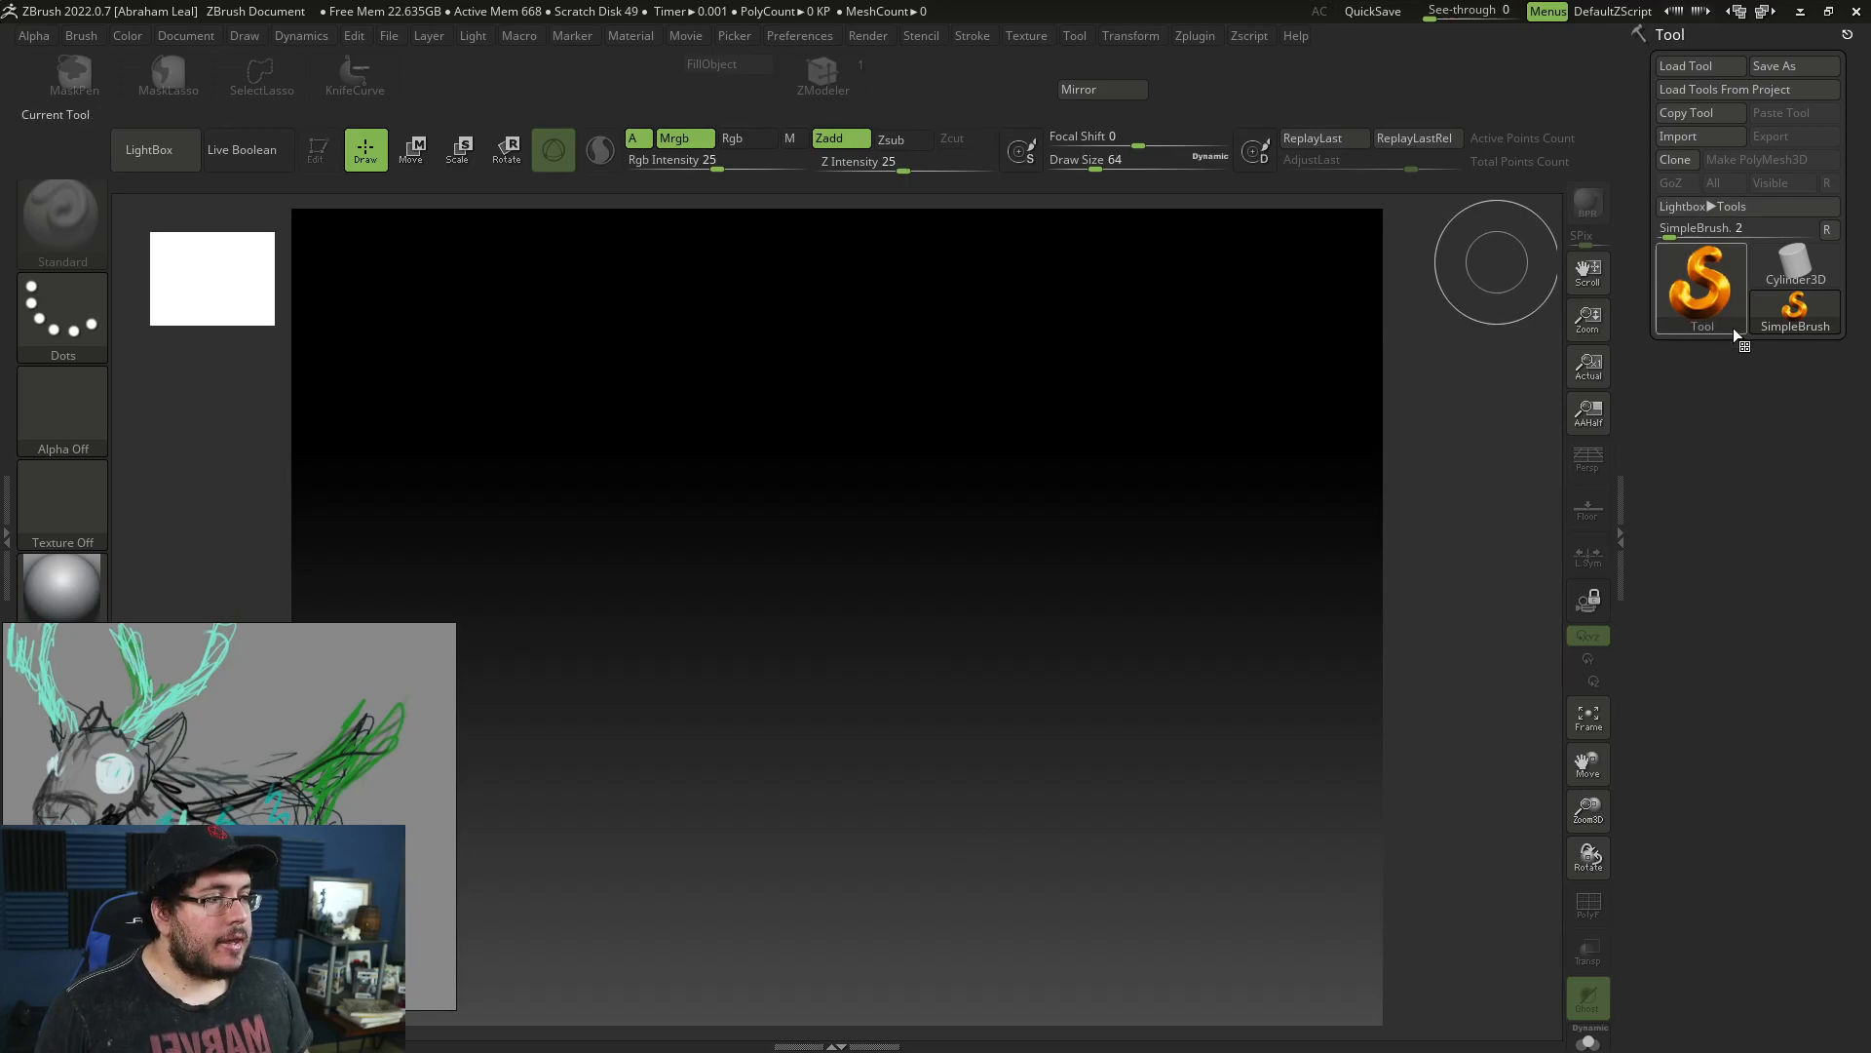
Choose the ZSphere tool, draw one ZSphere on the empty canvas and enter Edit mode with LightBox hidden.
{"action": "left_click", "coordinate": [1213, 428]}
{"action": "left_click_drag", "start_coordinate": [840, 643], "coordinate": [839, 877]}
{"action": "key", "text": "comma"}
{"action": "left_click_drag", "start_coordinate": [1085, 707], "coordinate": [764, 545]}
{"action": "key", "text": "comma"}
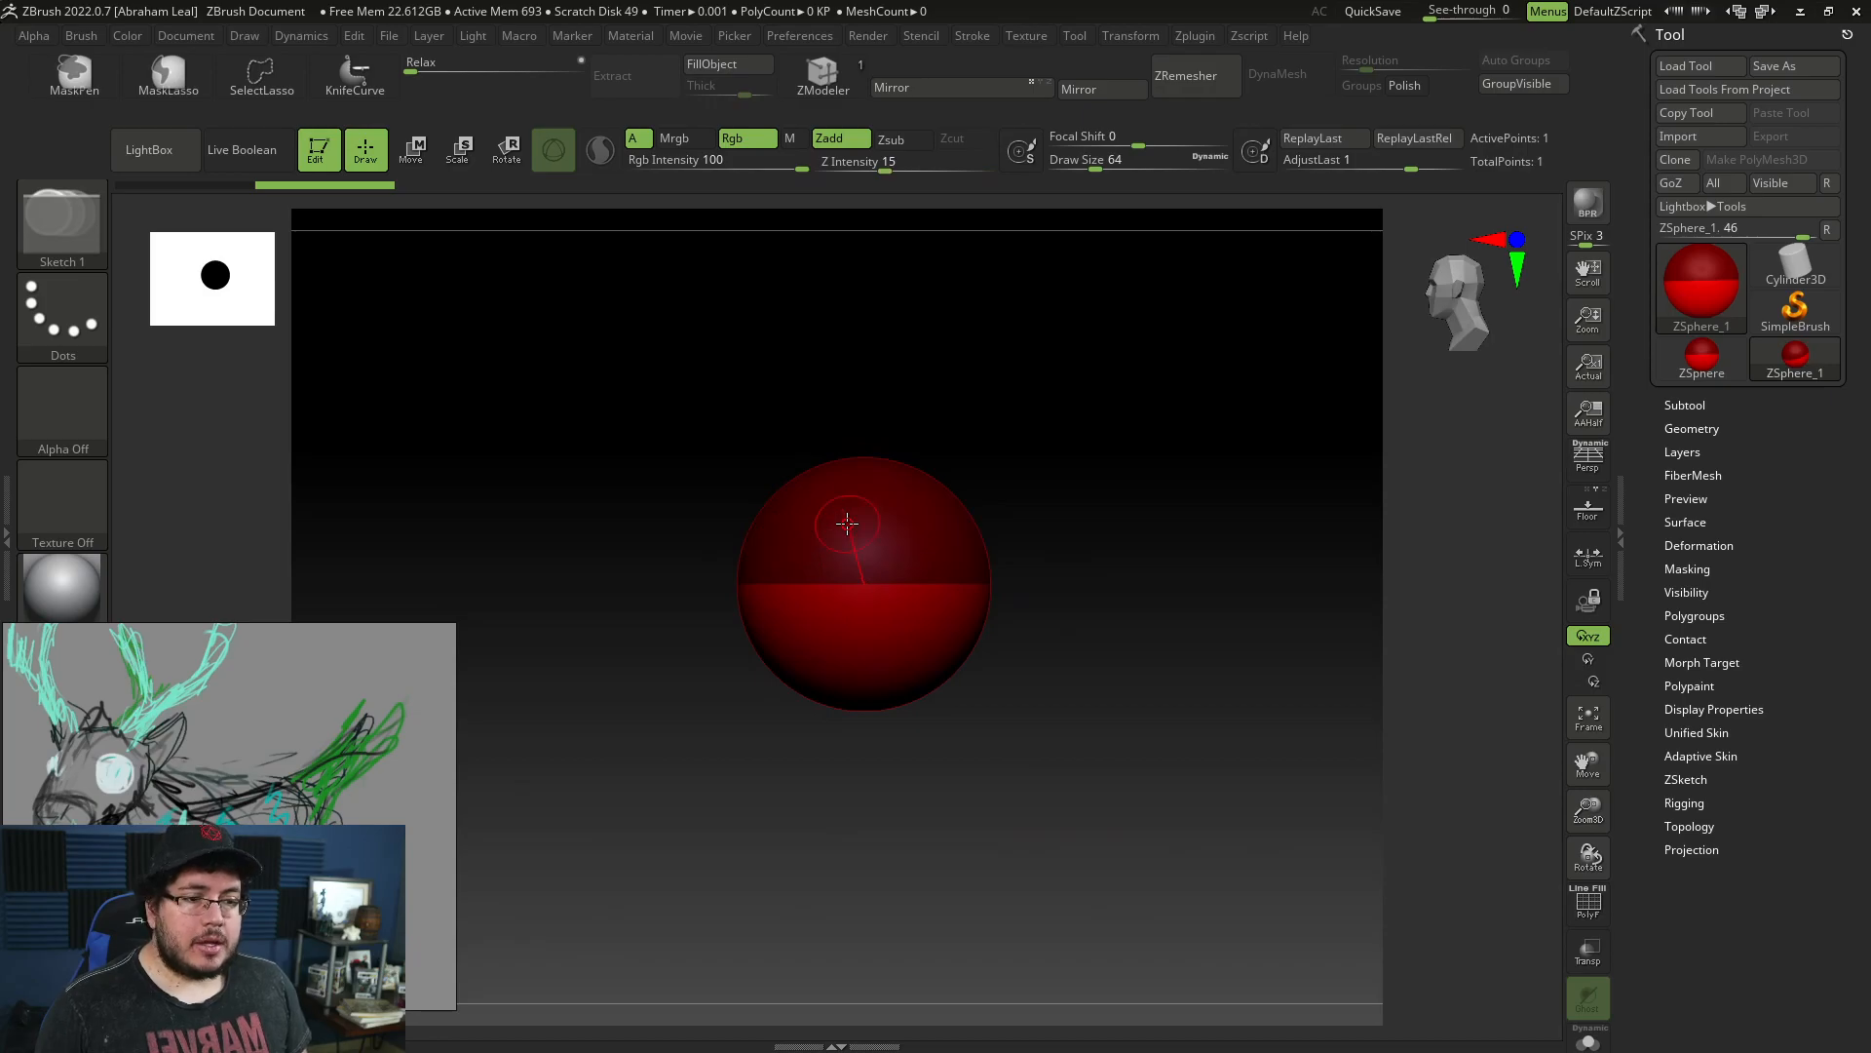
Add a second ZSphere on the front of the first one, placed on the symmetry centre line.
{"action": "left_click_drag", "start_coordinate": [1166, 581], "coordinate": [1190, 631]}
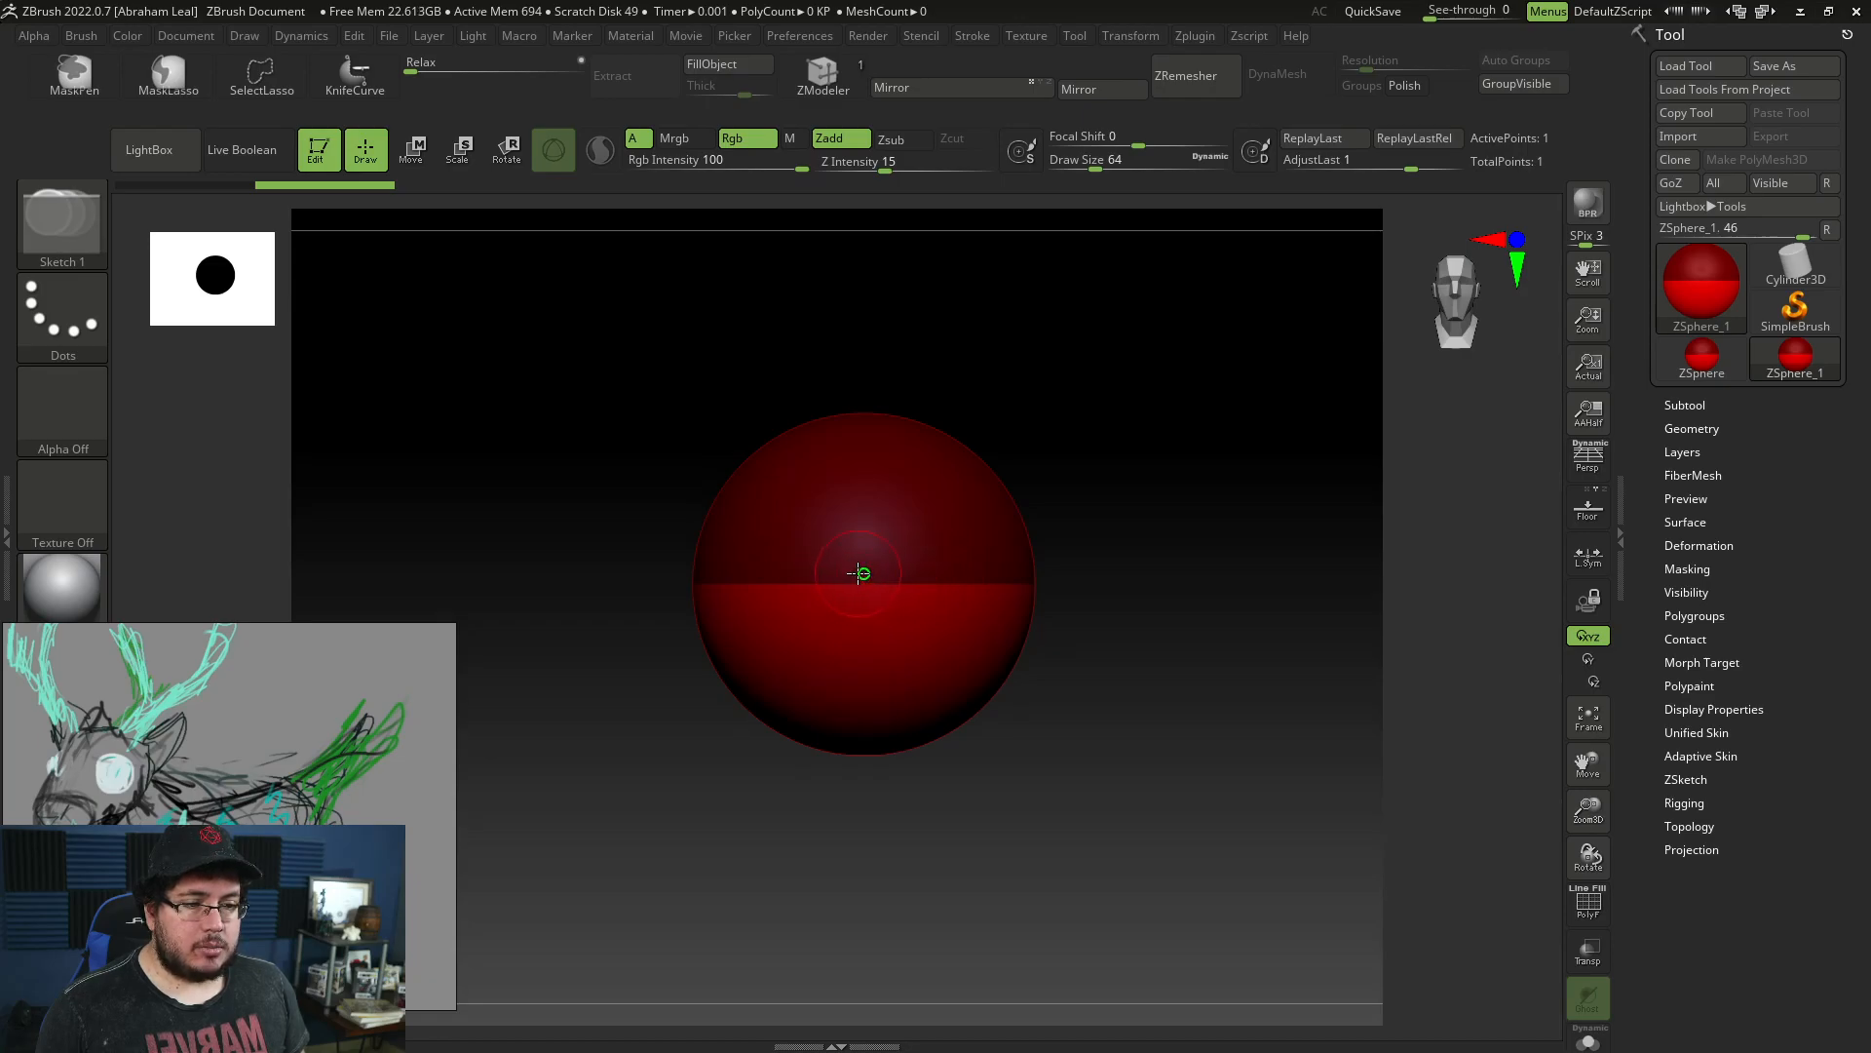
{"action": "left_click", "coordinate": [859, 573]}
{"action": "left_click_drag", "start_coordinate": [1237, 552], "coordinate": [1203, 459]}
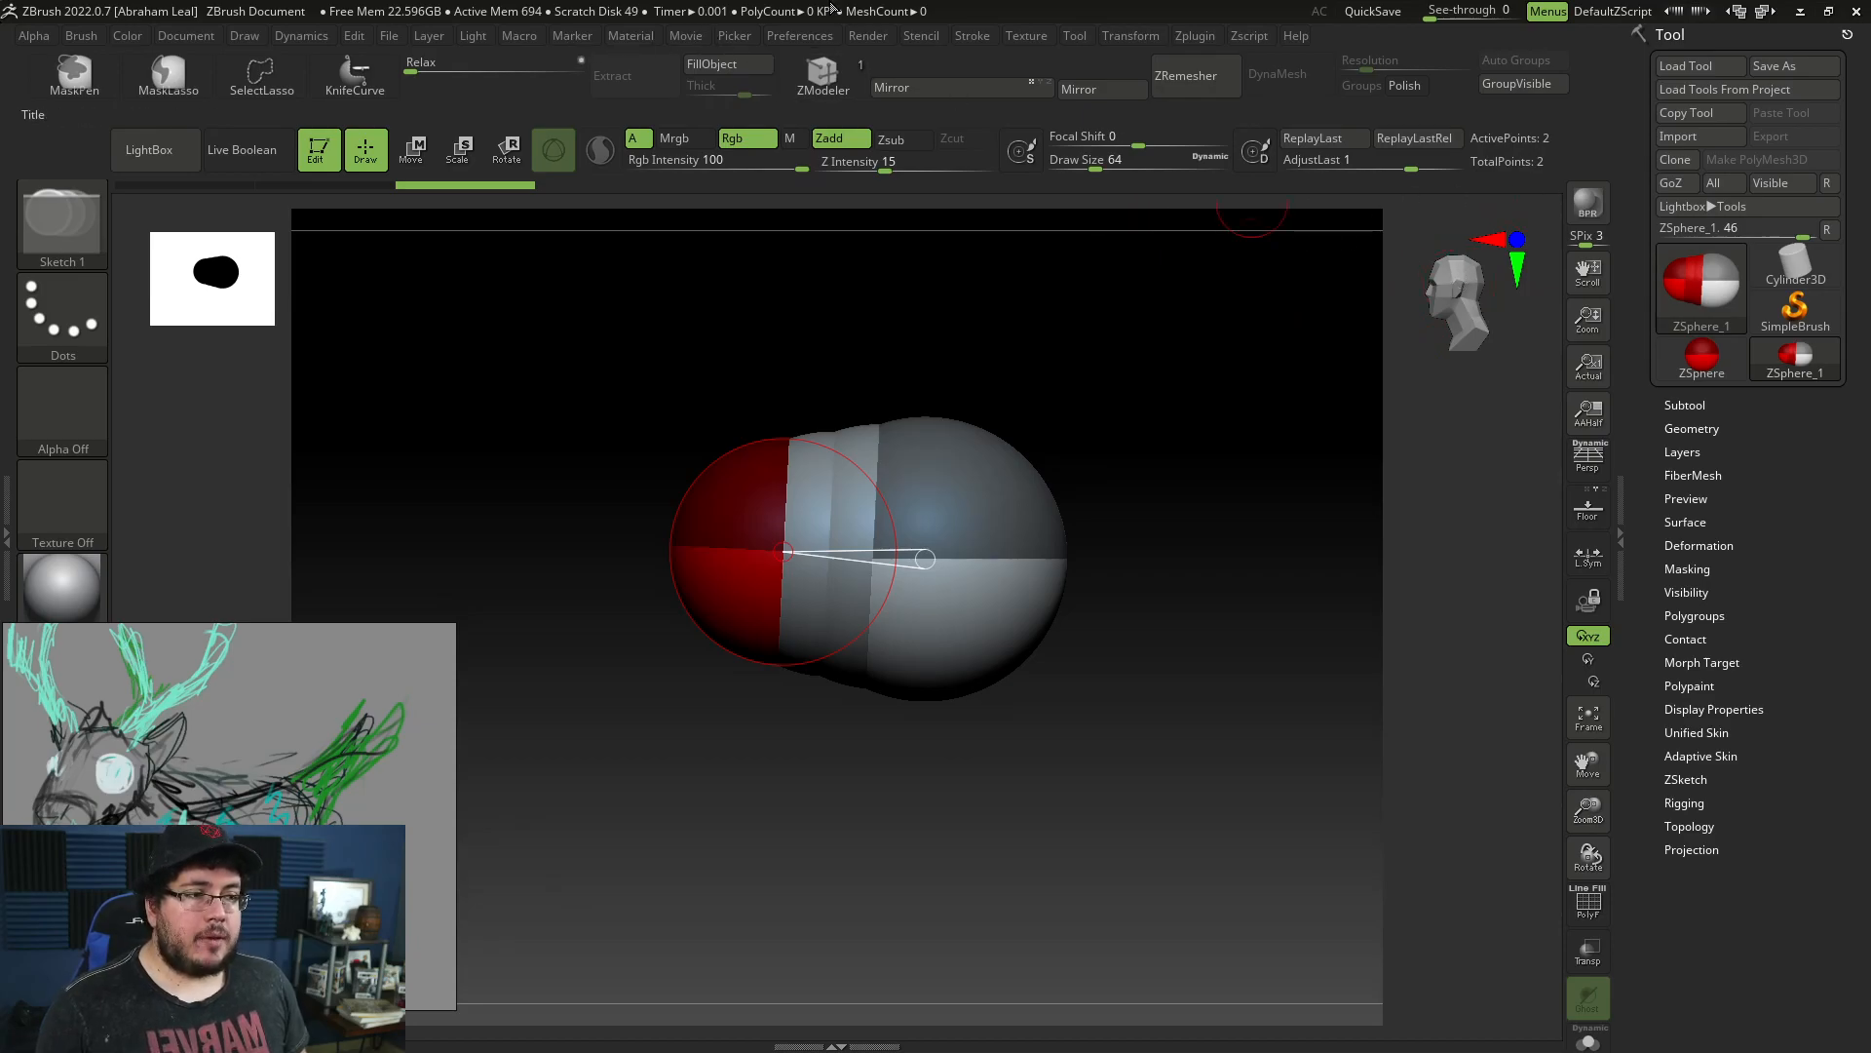
{"action": "left_click", "coordinate": [784, 39]}
{"action": "left_click", "coordinate": [835, 785]}
{"action": "left_click", "coordinate": [841, 807]}
{"action": "left_click", "coordinate": [841, 807]}
Move the front-end ZSphere slightly farther away from the other one to lengthen the body.
{"action": "mouse_move", "coordinate": [950, 805]}
{"action": "left_mouse_down"}
{"action": "mouse_move", "coordinate": [915, 795]}
{"action": "mouse_move", "coordinate": [994, 780]}
{"action": "mouse_move", "coordinate": [936, 775]}
{"action": "mouse_move", "coordinate": [956, 769]}
{"action": "left_mouse_up"}
{"action": "left_click_drag", "start_coordinate": [1069, 406], "coordinate": [1058, 351]}
{"action": "key", "text": "w"}
{"action": "left_click_drag", "start_coordinate": [776, 537], "coordinate": [749, 530]}
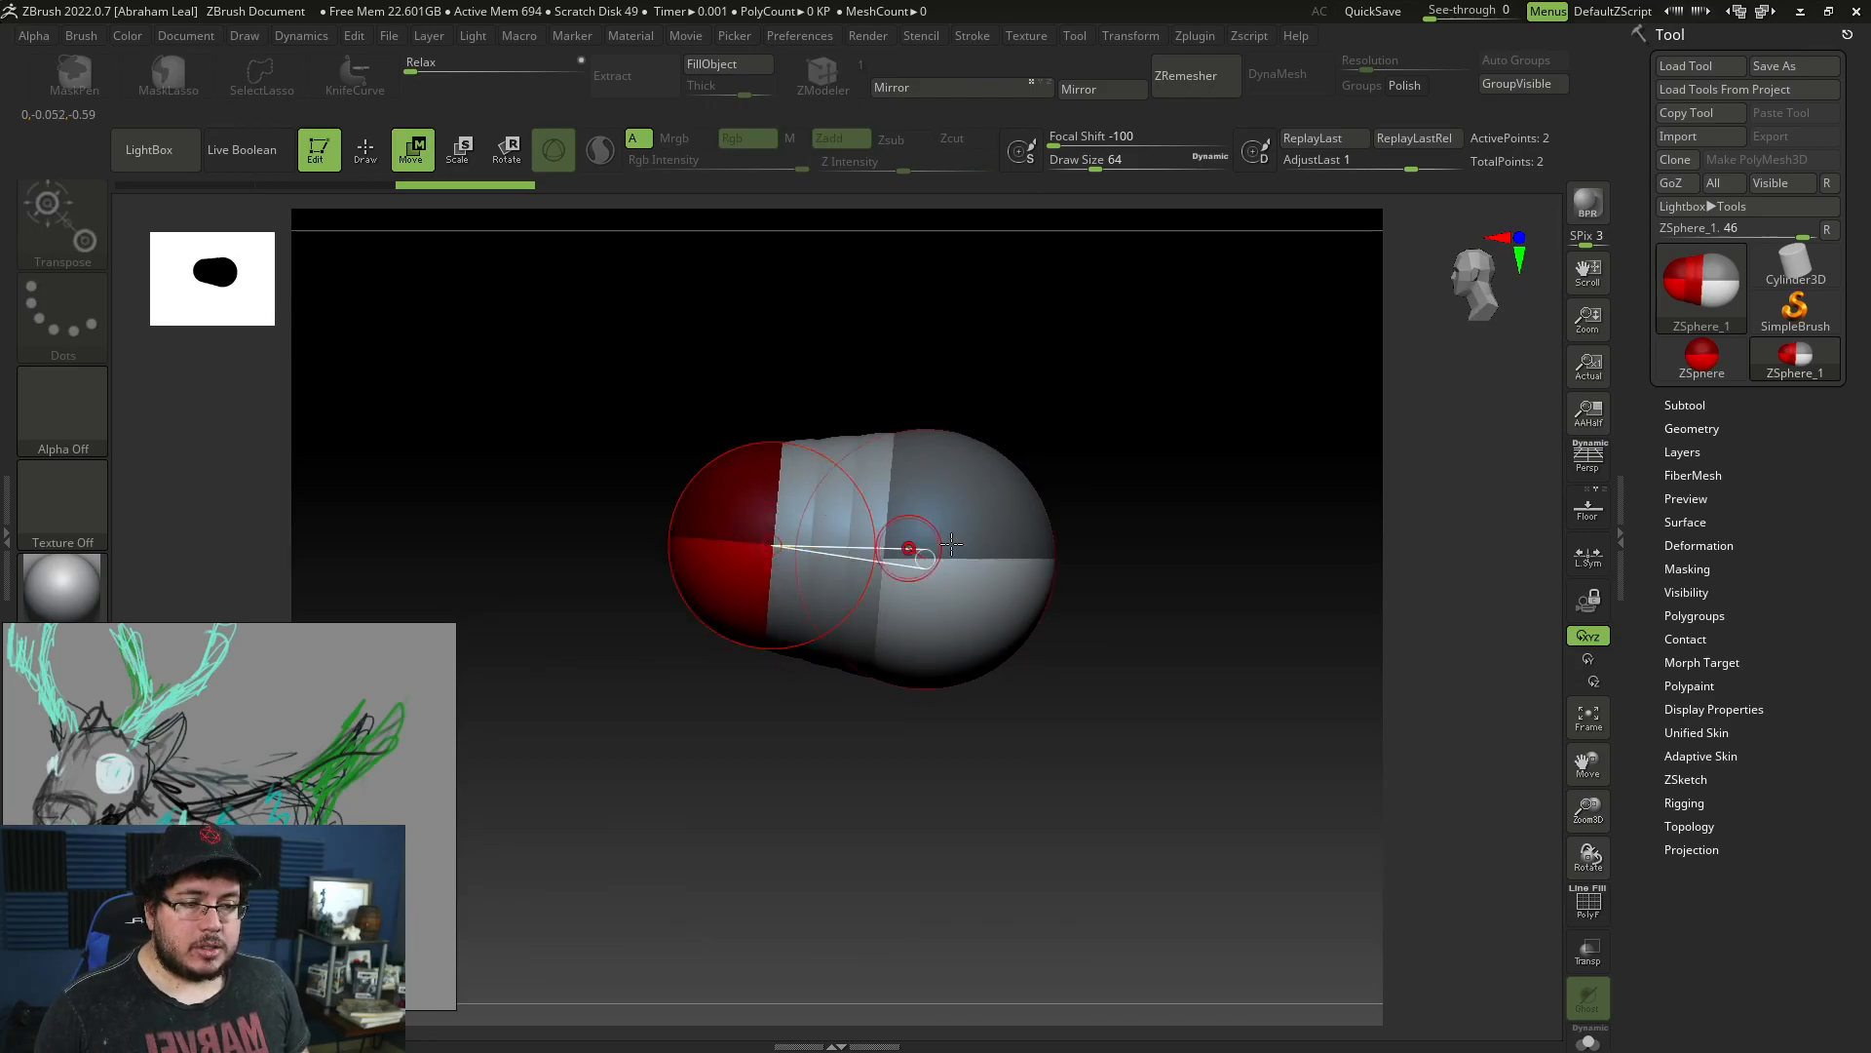
Add a ZSphere at the rear end of the body on the centre line and scale the ZSpheres to an even body thickness.
{"action": "key", "text": "e"}
{"action": "left_click_drag", "start_coordinate": [974, 556], "coordinate": [965, 488]}
{"action": "key", "text": "q"}
{"action": "mouse_move", "coordinate": [1133, 510]}
{"action": "left_mouse_down"}
{"action": "mouse_move", "coordinate": [1029, 593]}
{"action": "mouse_move", "coordinate": [990, 573]}
{"action": "mouse_move", "coordinate": [1040, 575]}
{"action": "left_mouse_up"}
{"action": "left_click_drag", "start_coordinate": [1149, 510], "coordinate": [1202, 484], "text": "shift"}
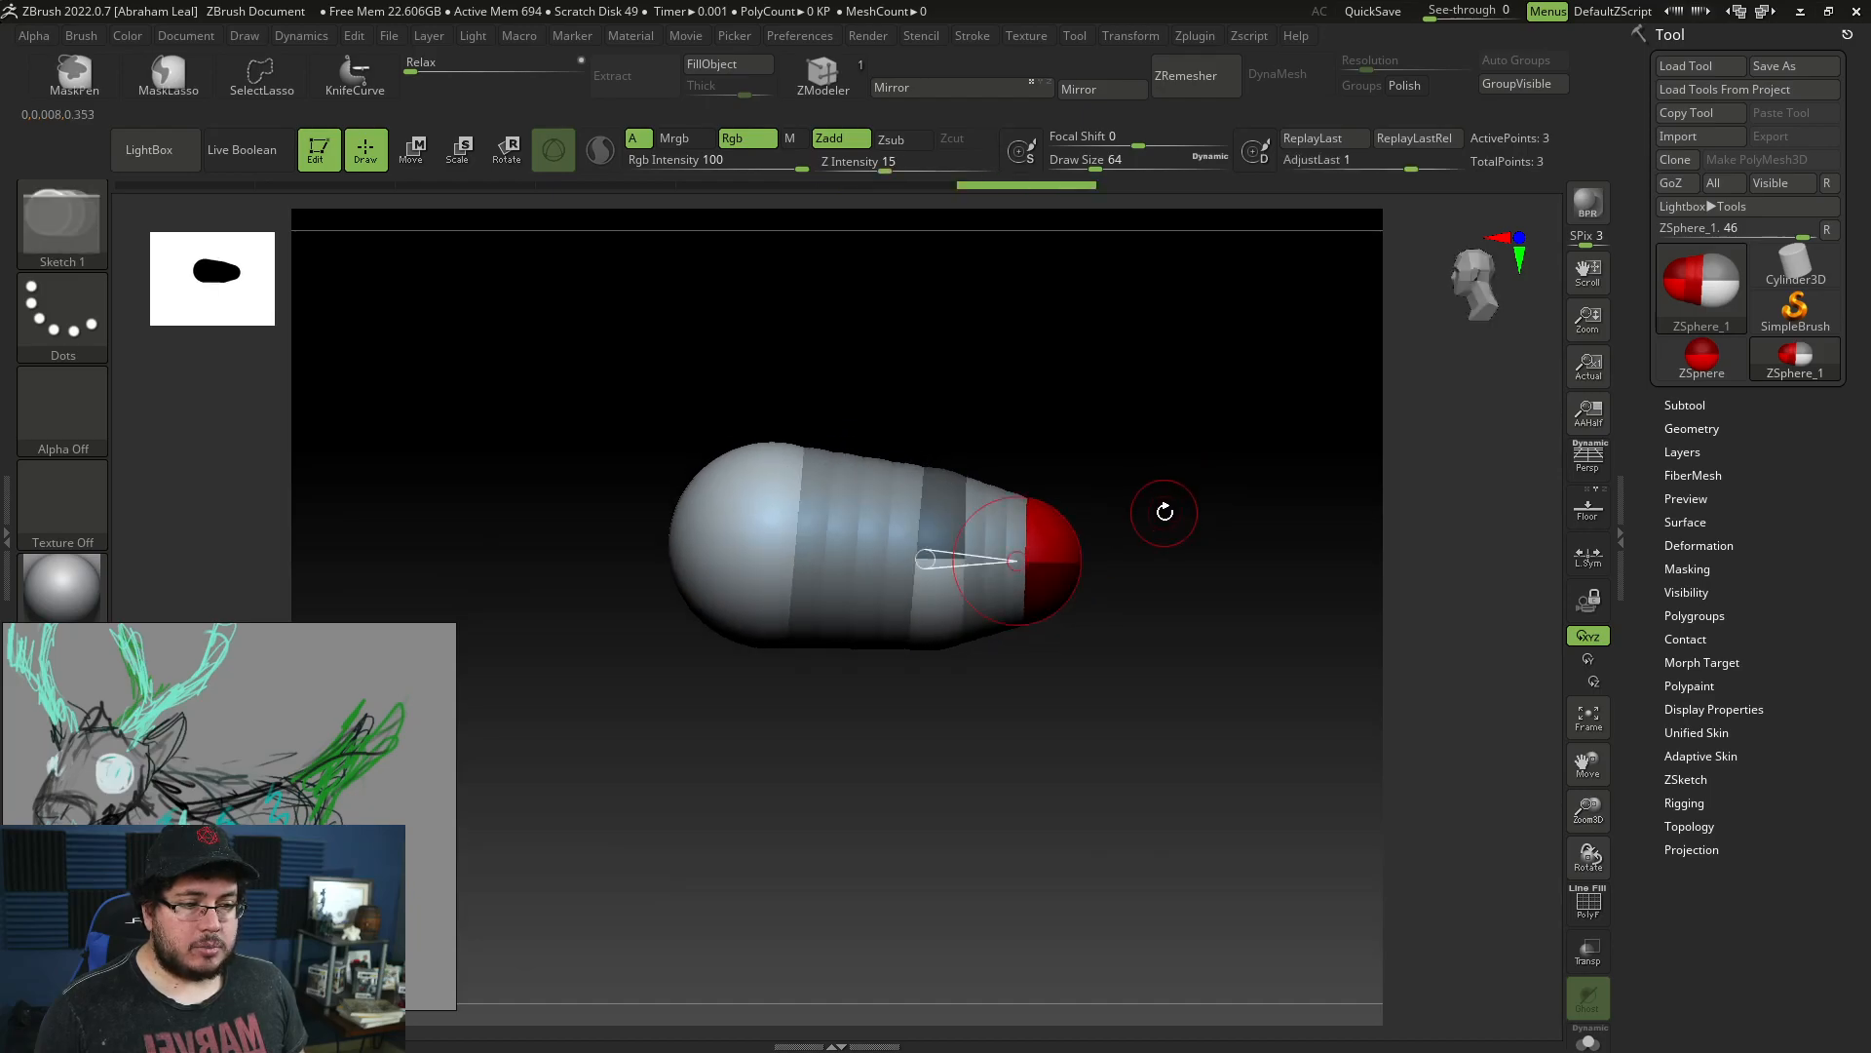
{"action": "key", "text": "e"}
{"action": "left_click_drag", "start_coordinate": [1054, 573], "coordinate": [1197, 607]}
Add centre-line ZSpheres on the upper front of the chest and pull them upward to form the neck.
{"action": "key", "text": "q"}
{"action": "mouse_move", "coordinate": [572, 497]}
{"action": "left_mouse_down"}
{"action": "mouse_move", "coordinate": [668, 493]}
{"action": "mouse_move", "coordinate": [809, 616]}
{"action": "left_mouse_up"}
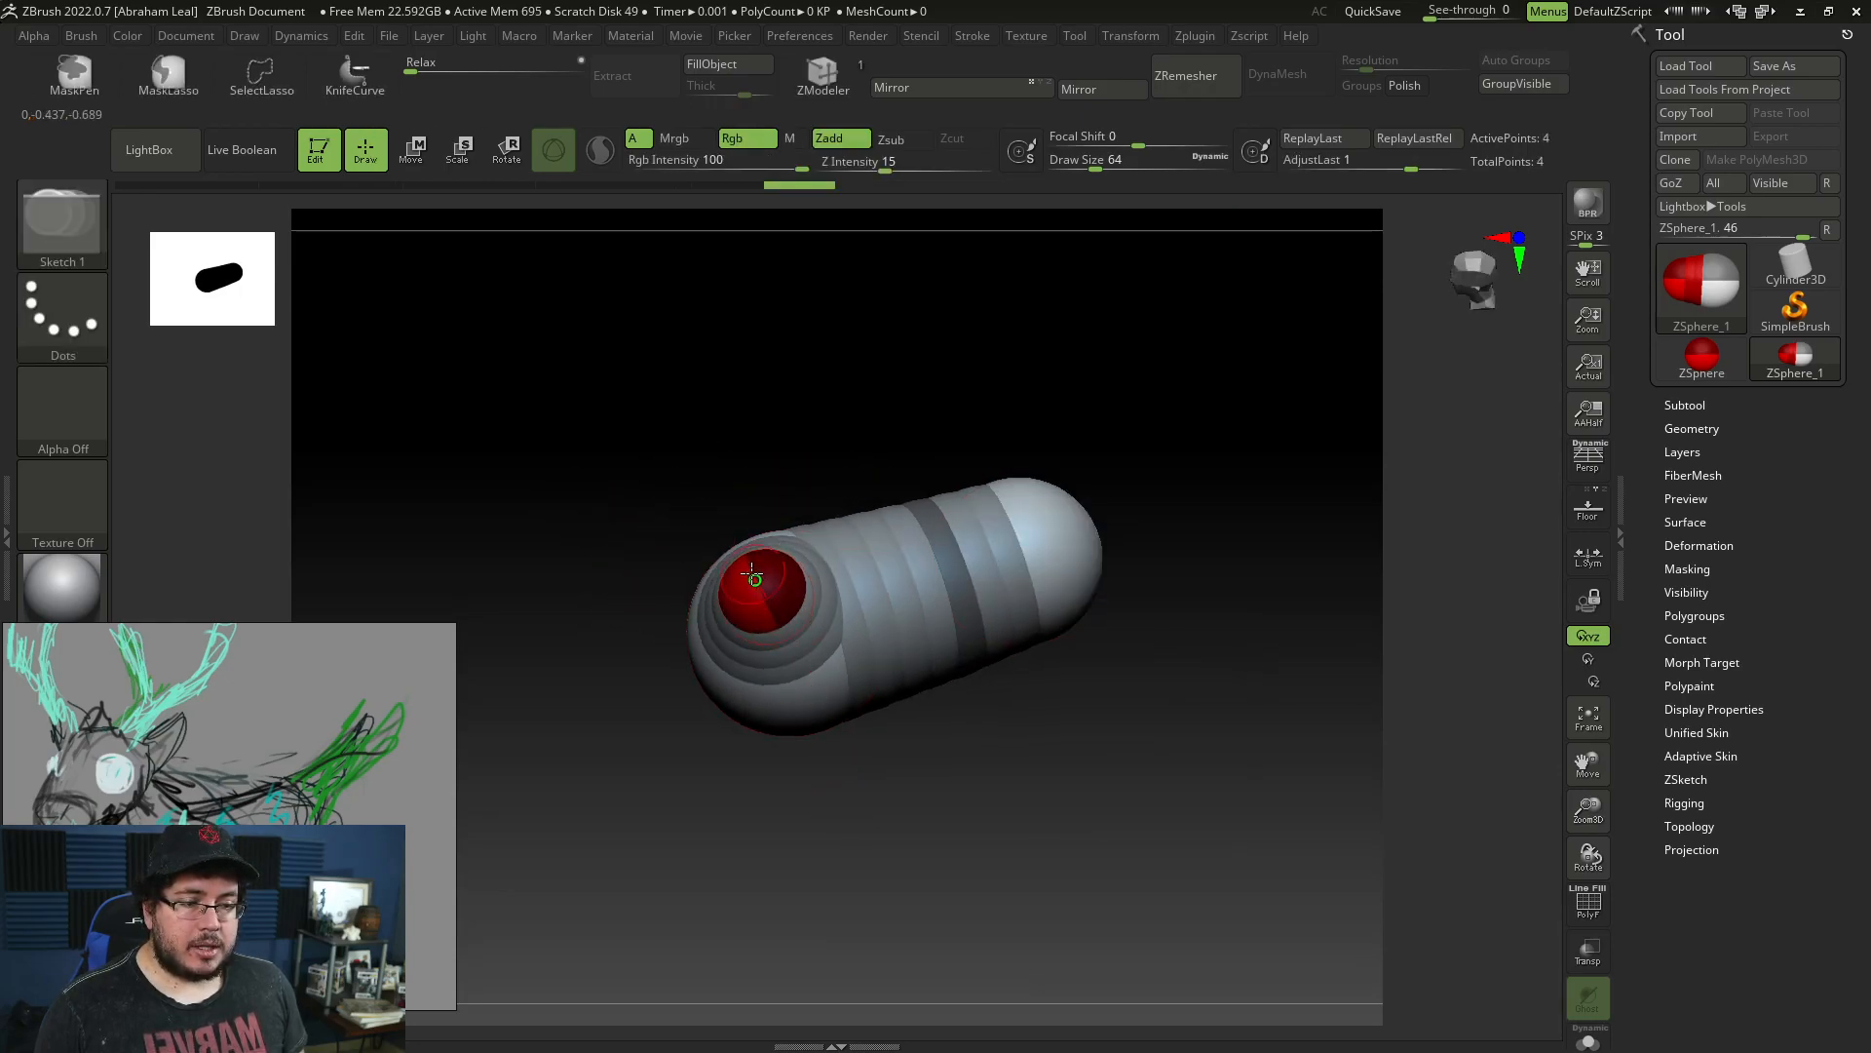
{"action": "left_click", "coordinate": [1011, 816]}
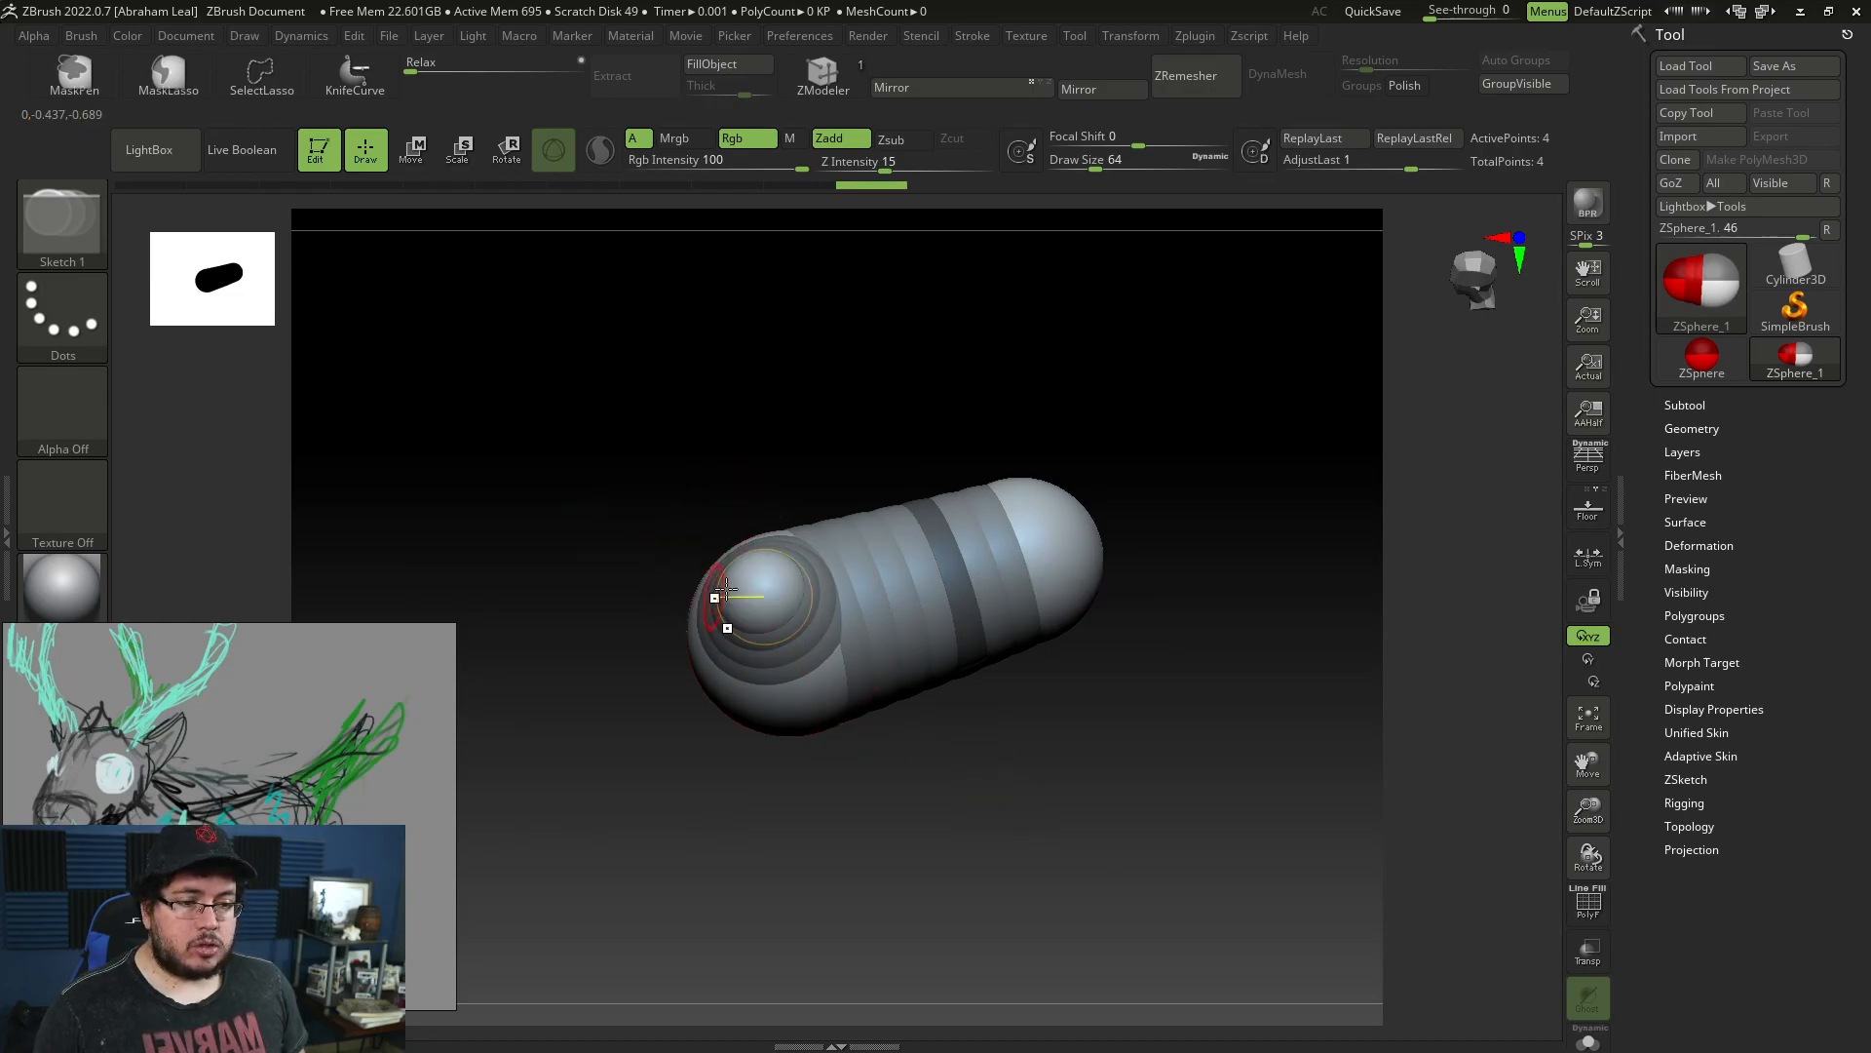
{"action": "left_click_drag", "start_coordinate": [781, 584], "coordinate": [788, 599]}
{"action": "left_click_drag", "start_coordinate": [801, 743], "coordinate": [711, 798], "text": "shift"}
{"action": "key", "text": "w"}
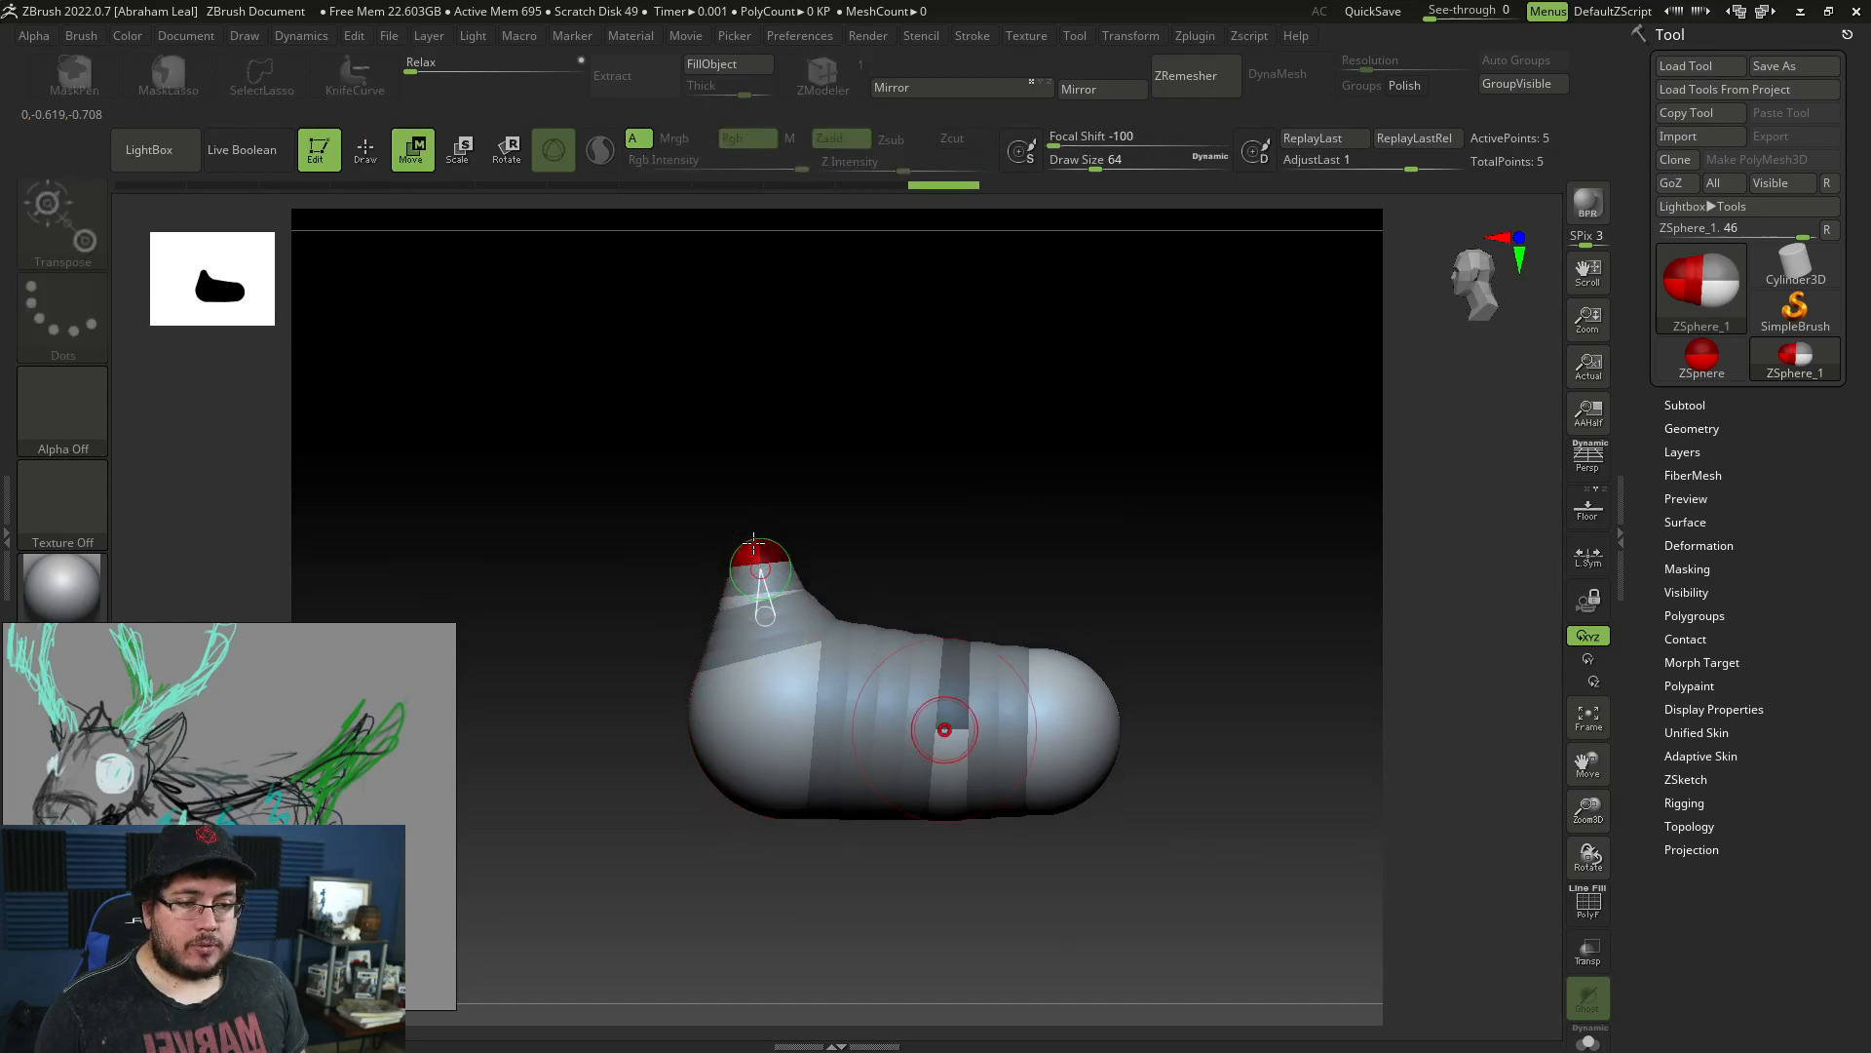
{"action": "left_click_drag", "start_coordinate": [754, 543], "coordinate": [816, 718]}
Add a ZSphere at the tip of the neck, enlarge it into the head and position it above the chest.
{"action": "key", "text": "e"}
{"action": "key", "text": "q"}
{"action": "mouse_move", "coordinate": [930, 495]}
{"action": "left_mouse_down"}
{"action": "mouse_move", "coordinate": [736, 519]}
{"action": "mouse_move", "coordinate": [781, 544]}
{"action": "left_mouse_up"}
{"action": "mouse_move", "coordinate": [977, 471]}
{"action": "left_mouse_down"}
{"action": "mouse_move", "coordinate": [898, 464]}
{"action": "mouse_move", "coordinate": [910, 476]}
{"action": "mouse_move", "coordinate": [965, 444]}
{"action": "left_mouse_up"}
{"action": "key", "text": "w"}
{"action": "mouse_move", "coordinate": [767, 503]}
{"action": "left_mouse_down"}
{"action": "mouse_move", "coordinate": [723, 492]}
{"action": "mouse_move", "coordinate": [755, 484]}
{"action": "mouse_move", "coordinate": [751, 504]}
{"action": "mouse_move", "coordinate": [779, 483]}
{"action": "mouse_move", "coordinate": [768, 455]}
{"action": "mouse_move", "coordinate": [752, 476]}
{"action": "mouse_move", "coordinate": [779, 583]}
{"action": "left_mouse_up"}
{"action": "key", "text": "e"}
Add a ZSphere on the front of the head on the centre line and move it forward and down as the snout.
{"action": "key", "text": "q"}
{"action": "mouse_move", "coordinate": [952, 448]}
{"action": "left_mouse_down"}
{"action": "mouse_move", "coordinate": [1078, 468]}
{"action": "mouse_move", "coordinate": [910, 530]}
{"action": "left_mouse_up"}
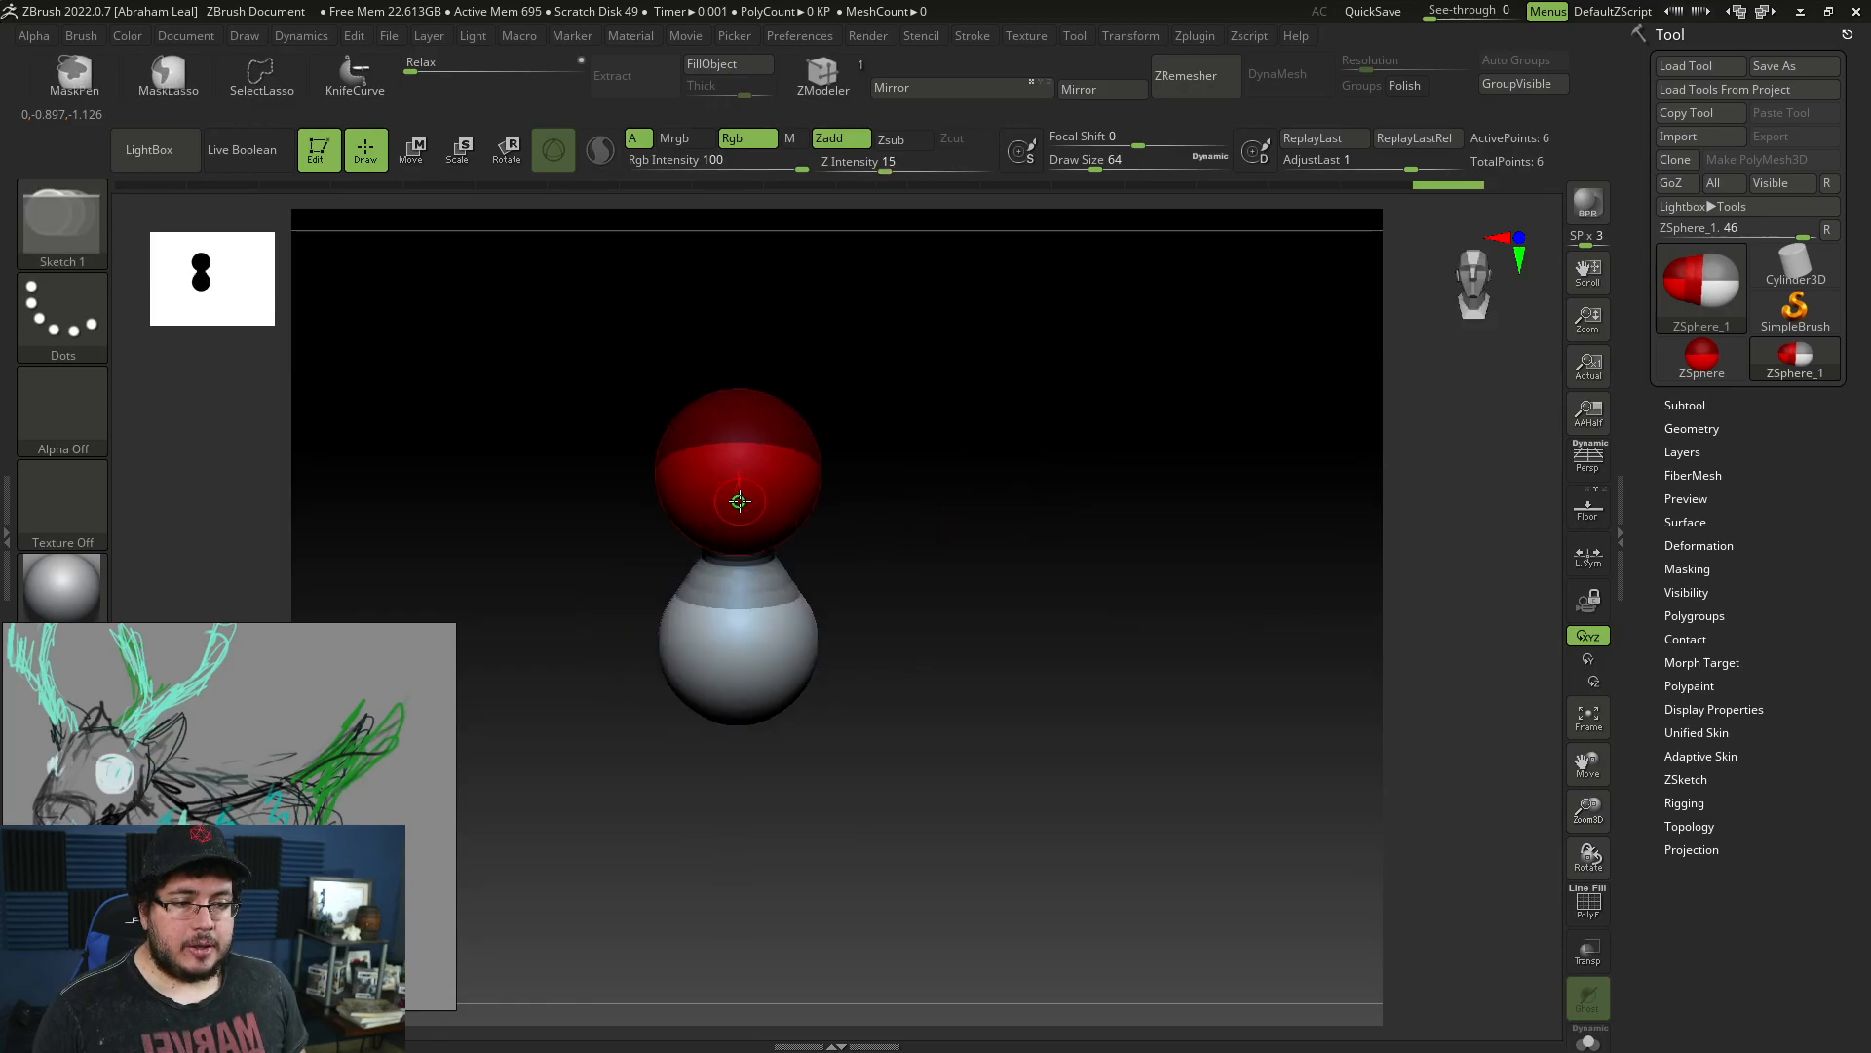
{"action": "left_click_drag", "start_coordinate": [742, 492], "coordinate": [752, 497]}
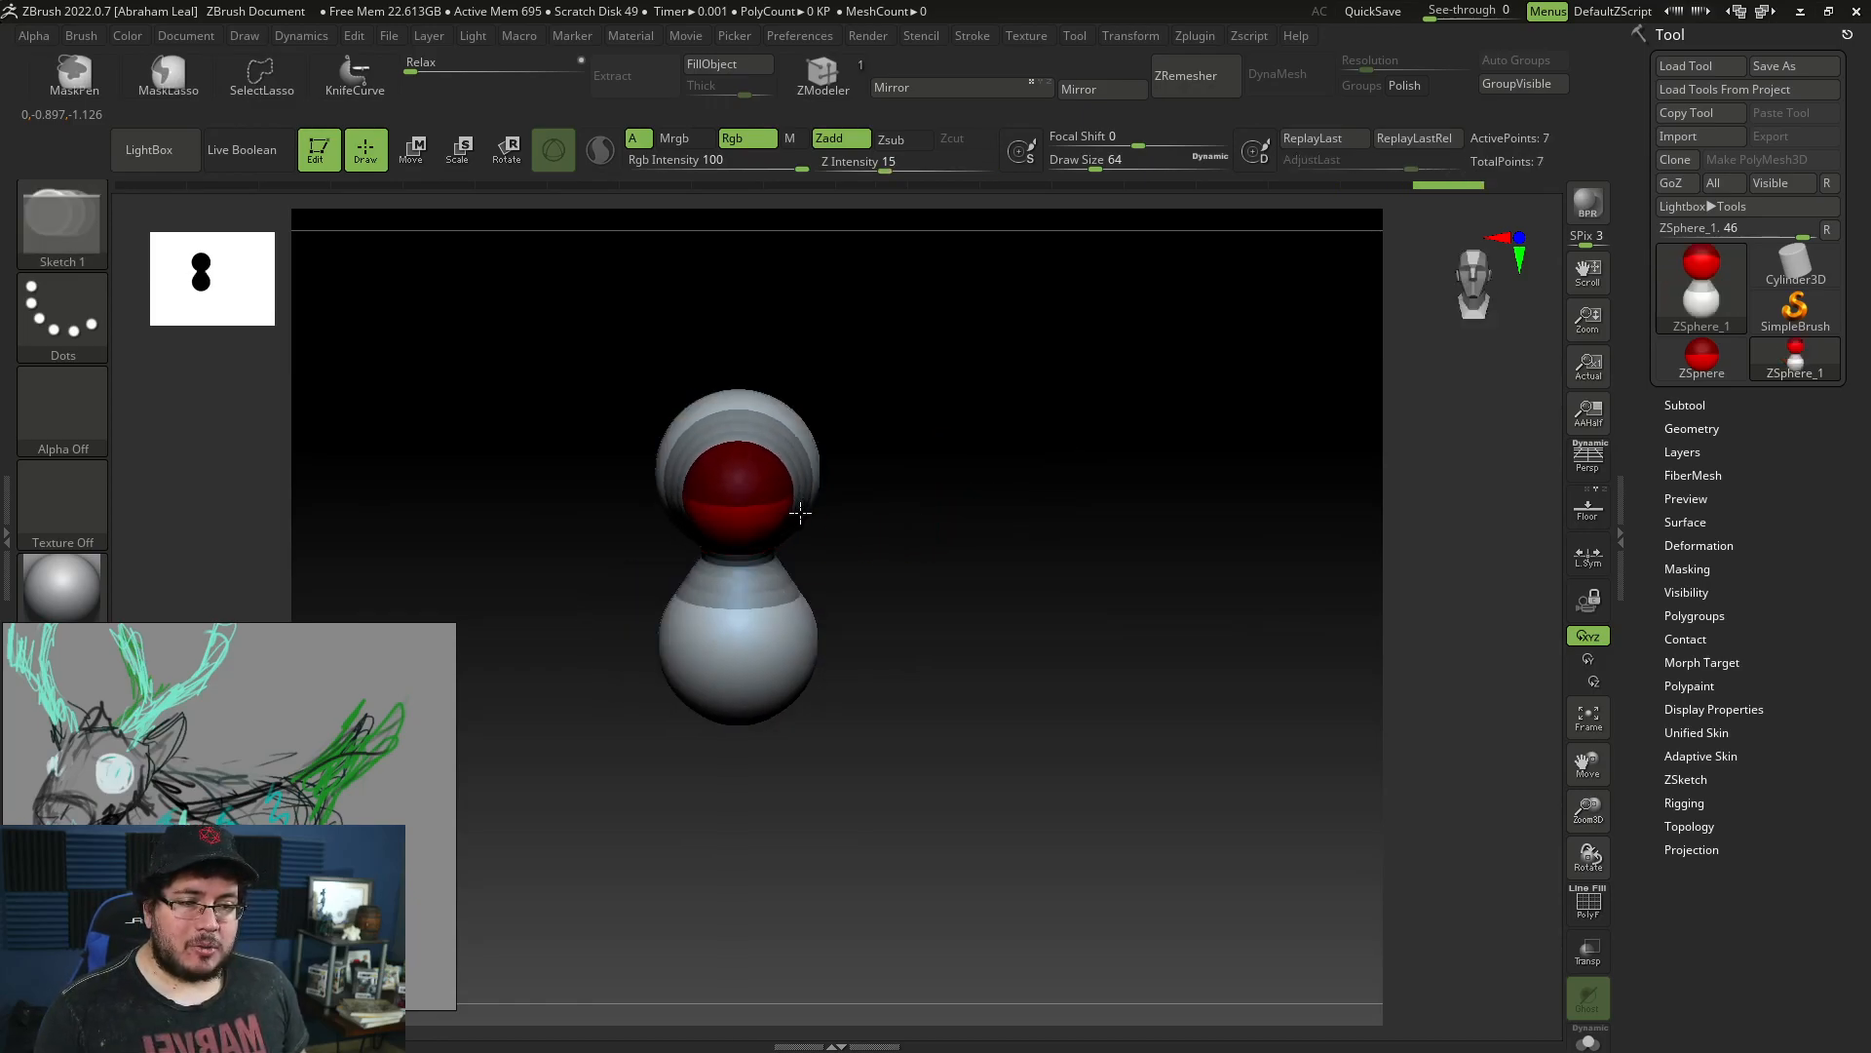
{"action": "left_click_drag", "start_coordinate": [877, 507], "coordinate": [1002, 522]}
{"action": "key", "text": "w"}
{"action": "mouse_move", "coordinate": [623, 510]}
{"action": "left_mouse_down"}
{"action": "mouse_move", "coordinate": [638, 527]}
{"action": "mouse_move", "coordinate": [621, 503]}
{"action": "left_mouse_up"}
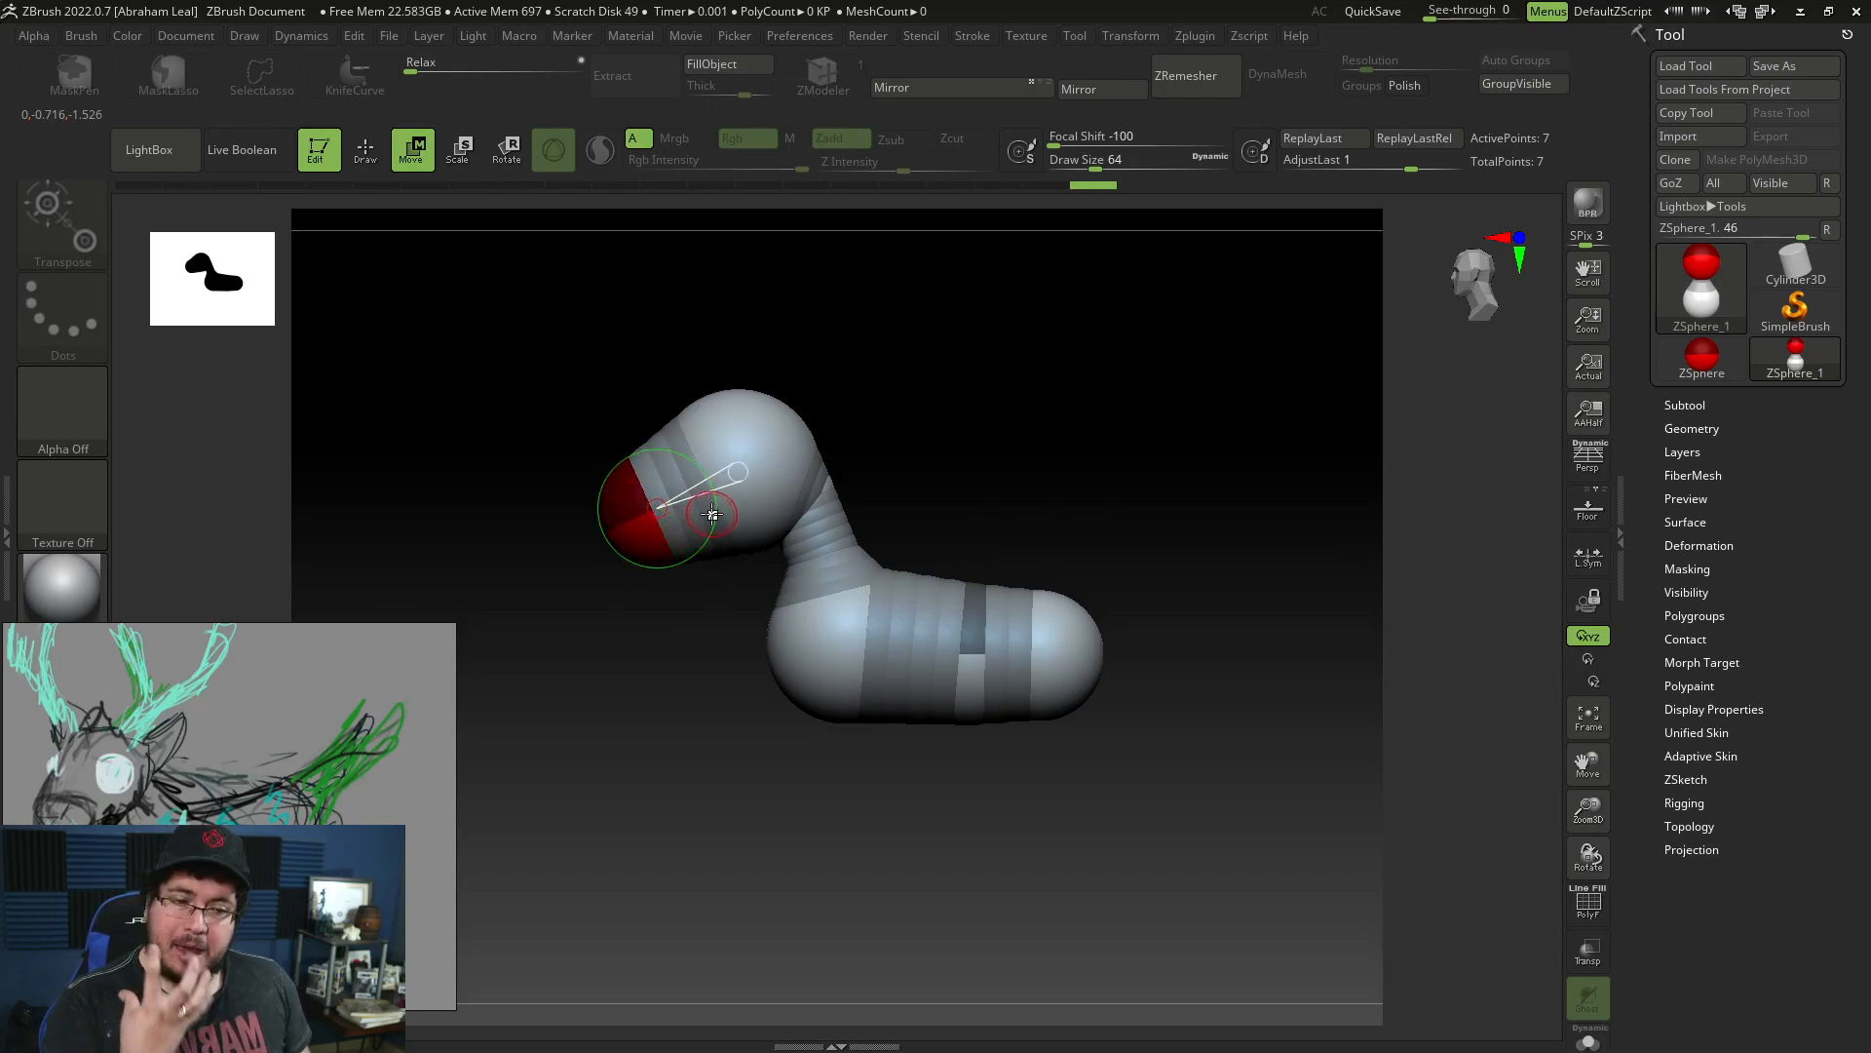
Add a symmetrical pair of shoulder ZSpheres on the sides of the chest.
{"action": "key", "text": "q"}
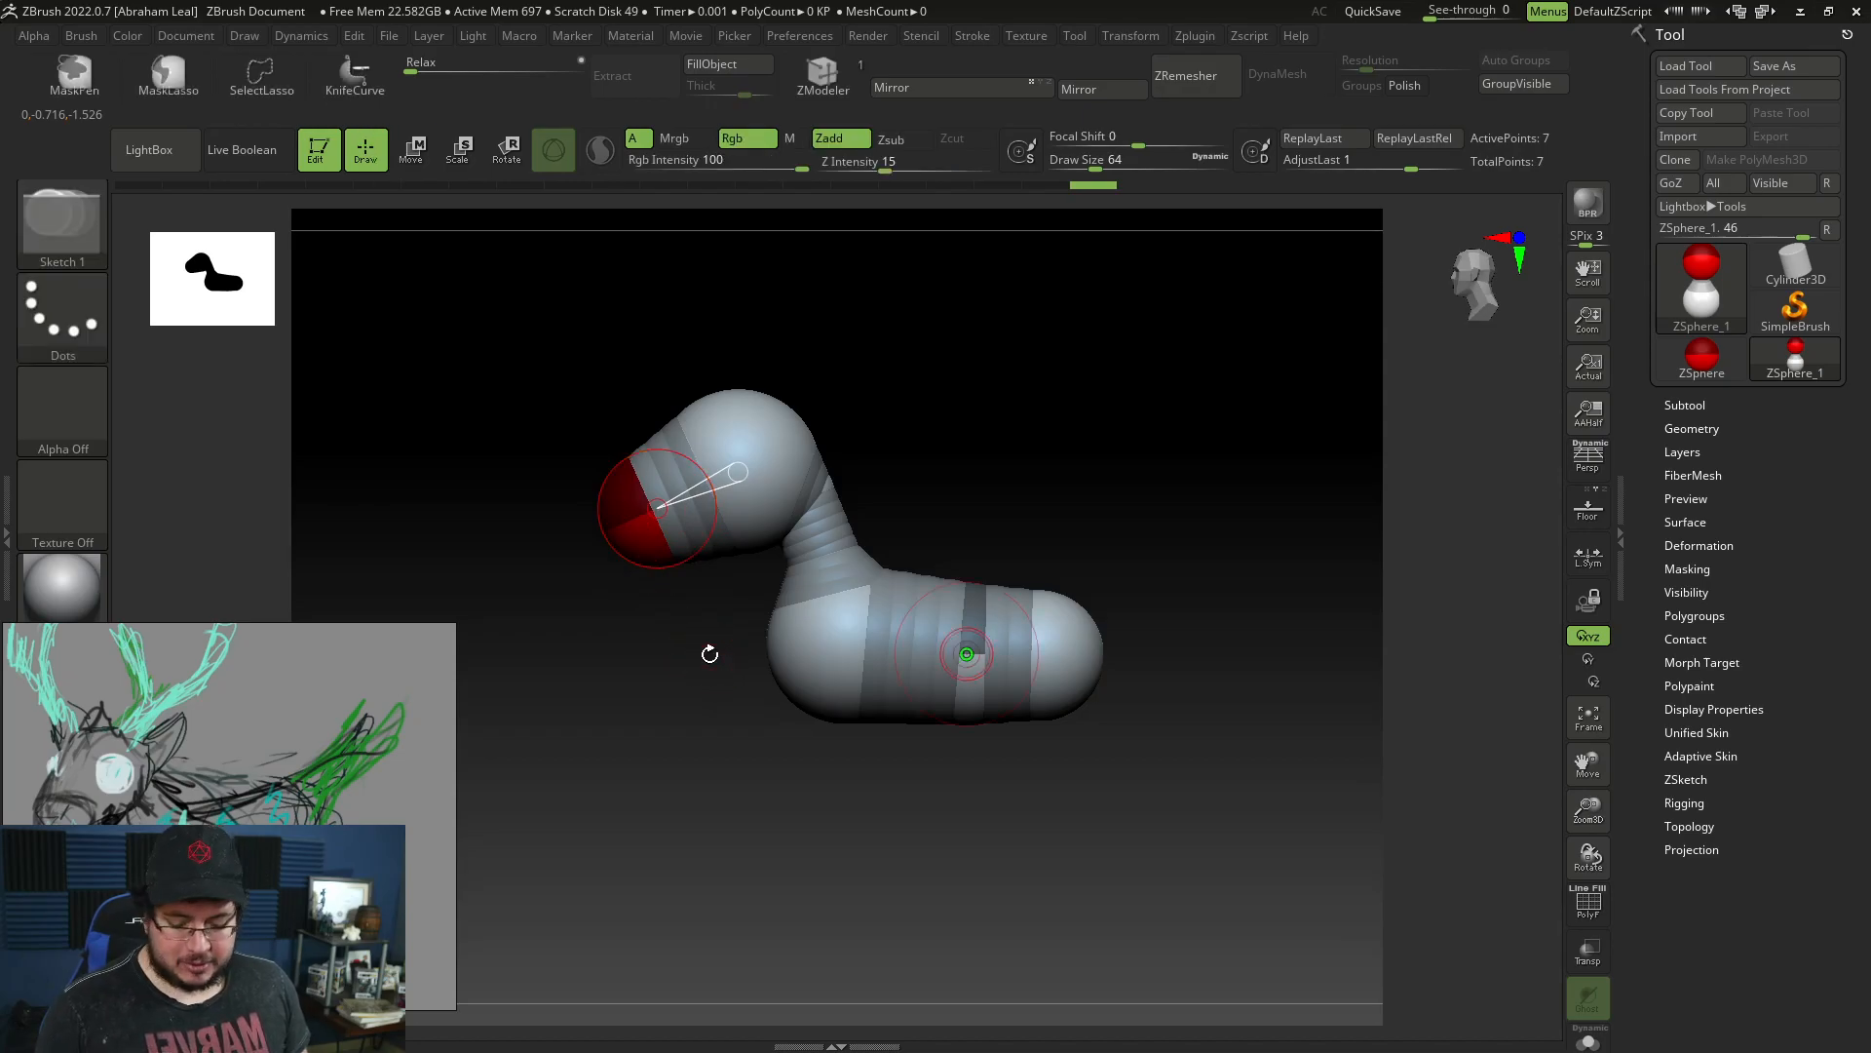
{"action": "left_click_drag", "start_coordinate": [732, 718], "coordinate": [751, 618]}
{"action": "left_click_drag", "start_coordinate": [794, 549], "coordinate": [827, 575]}
{"action": "left_click_drag", "start_coordinate": [839, 682], "coordinate": [998, 704]}
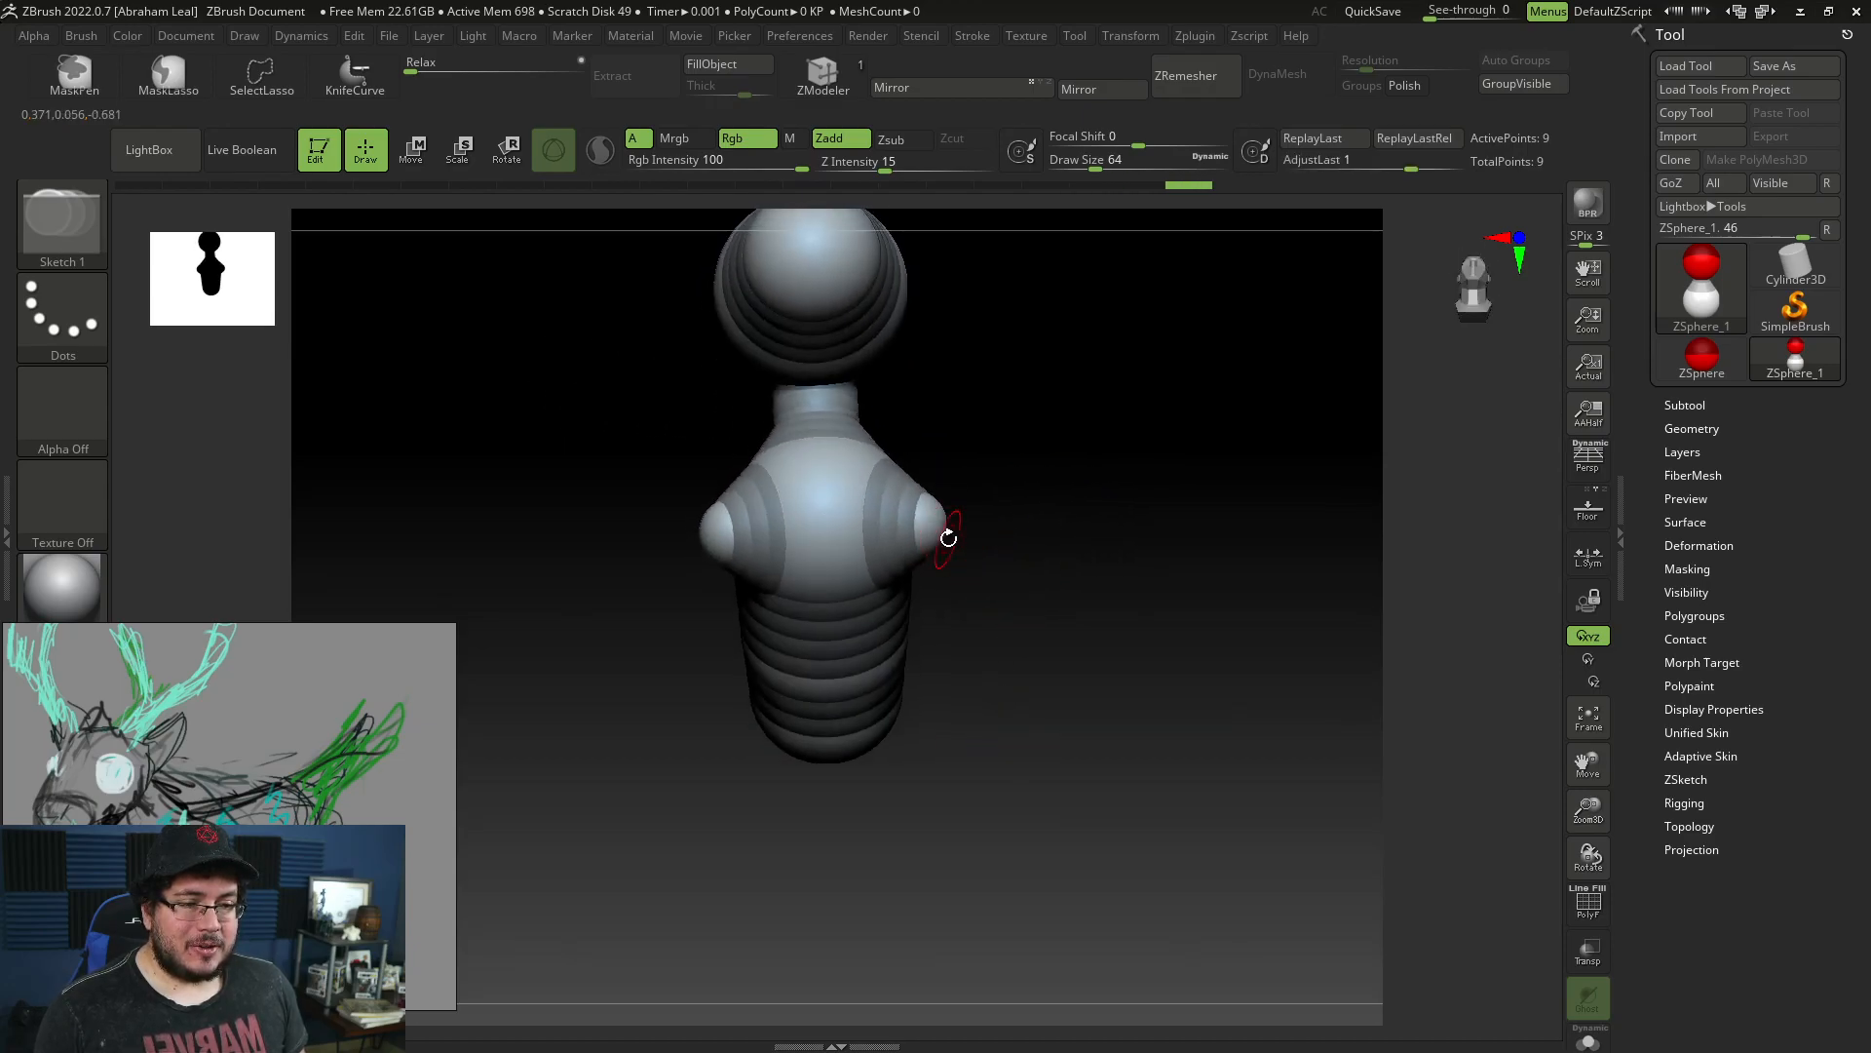
Extend a ZSphere from each shoulder straight down to form the front legs, and adjust the shoulder positions.
{"action": "left_click", "coordinate": [939, 541], "text": "shift"}
{"action": "left_click_drag", "start_coordinate": [1022, 546], "coordinate": [1033, 601]}
{"action": "key", "text": "w"}
{"action": "left_click_drag", "start_coordinate": [935, 561], "coordinate": [881, 540]}
{"action": "key", "text": "e"}
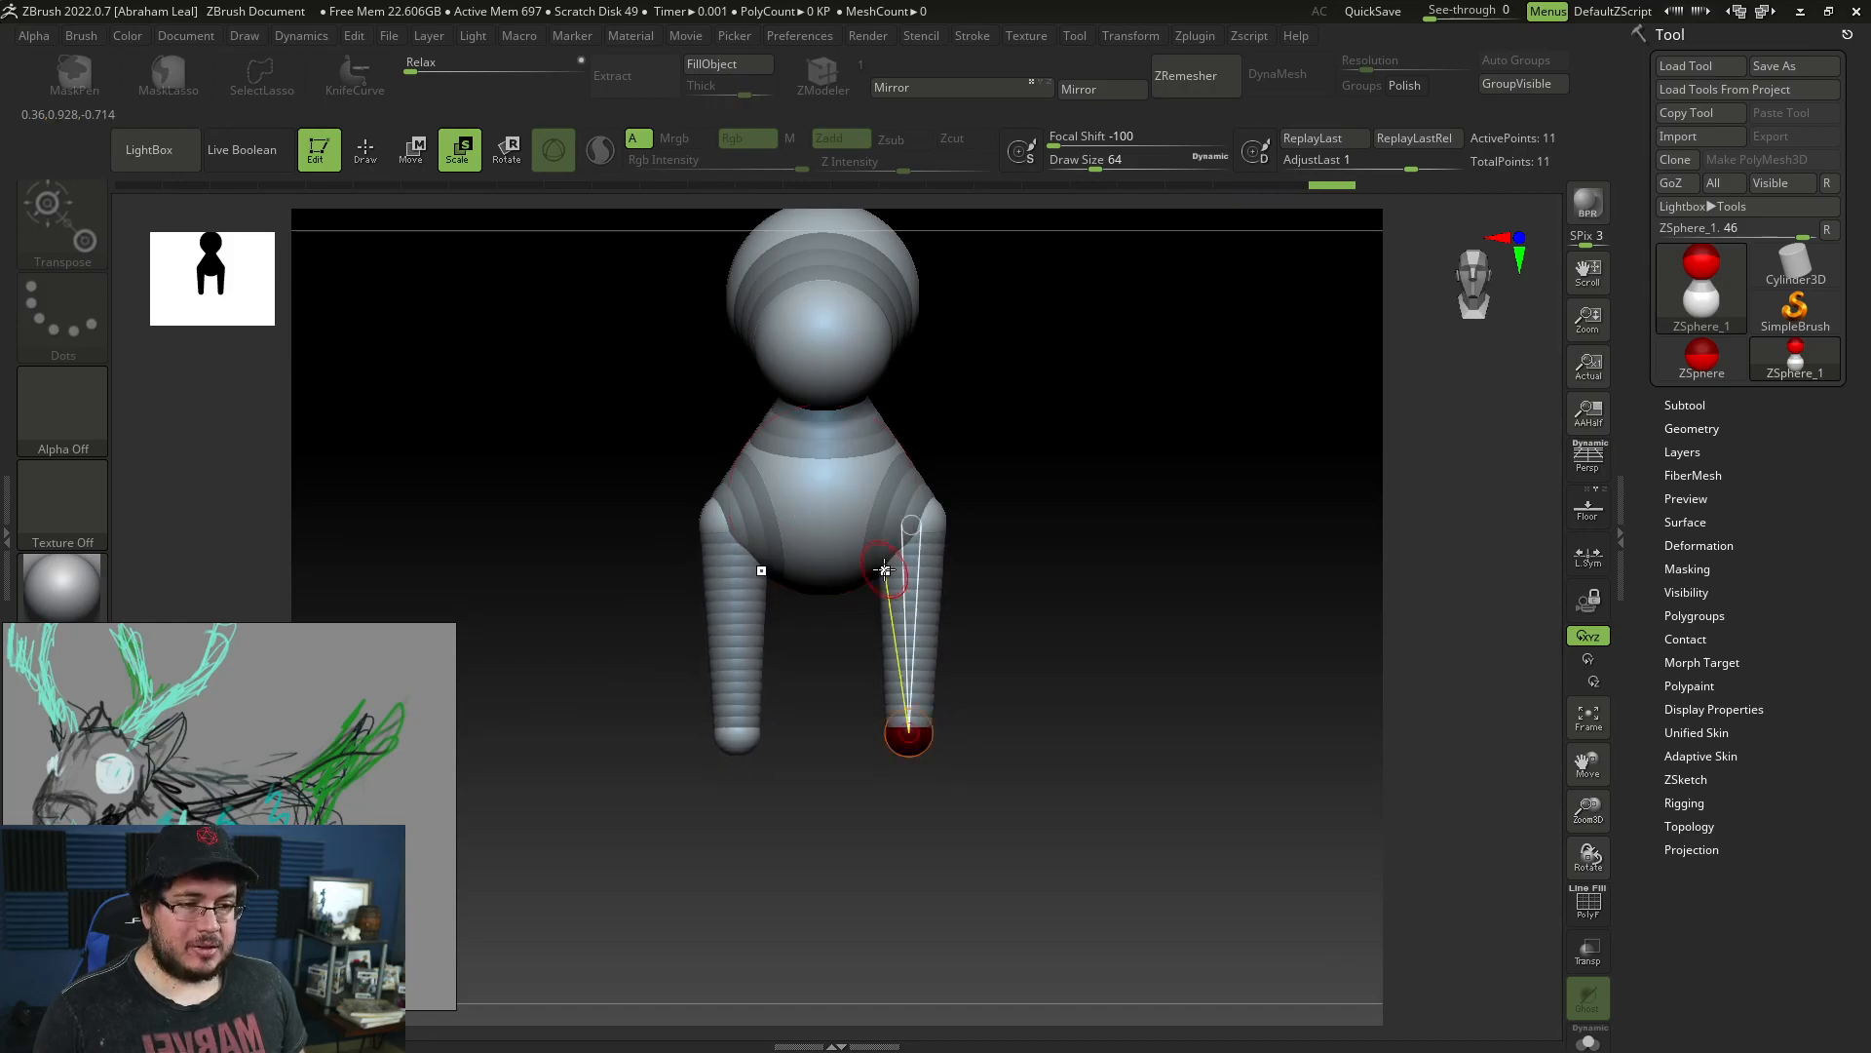
{"action": "key", "text": "q"}
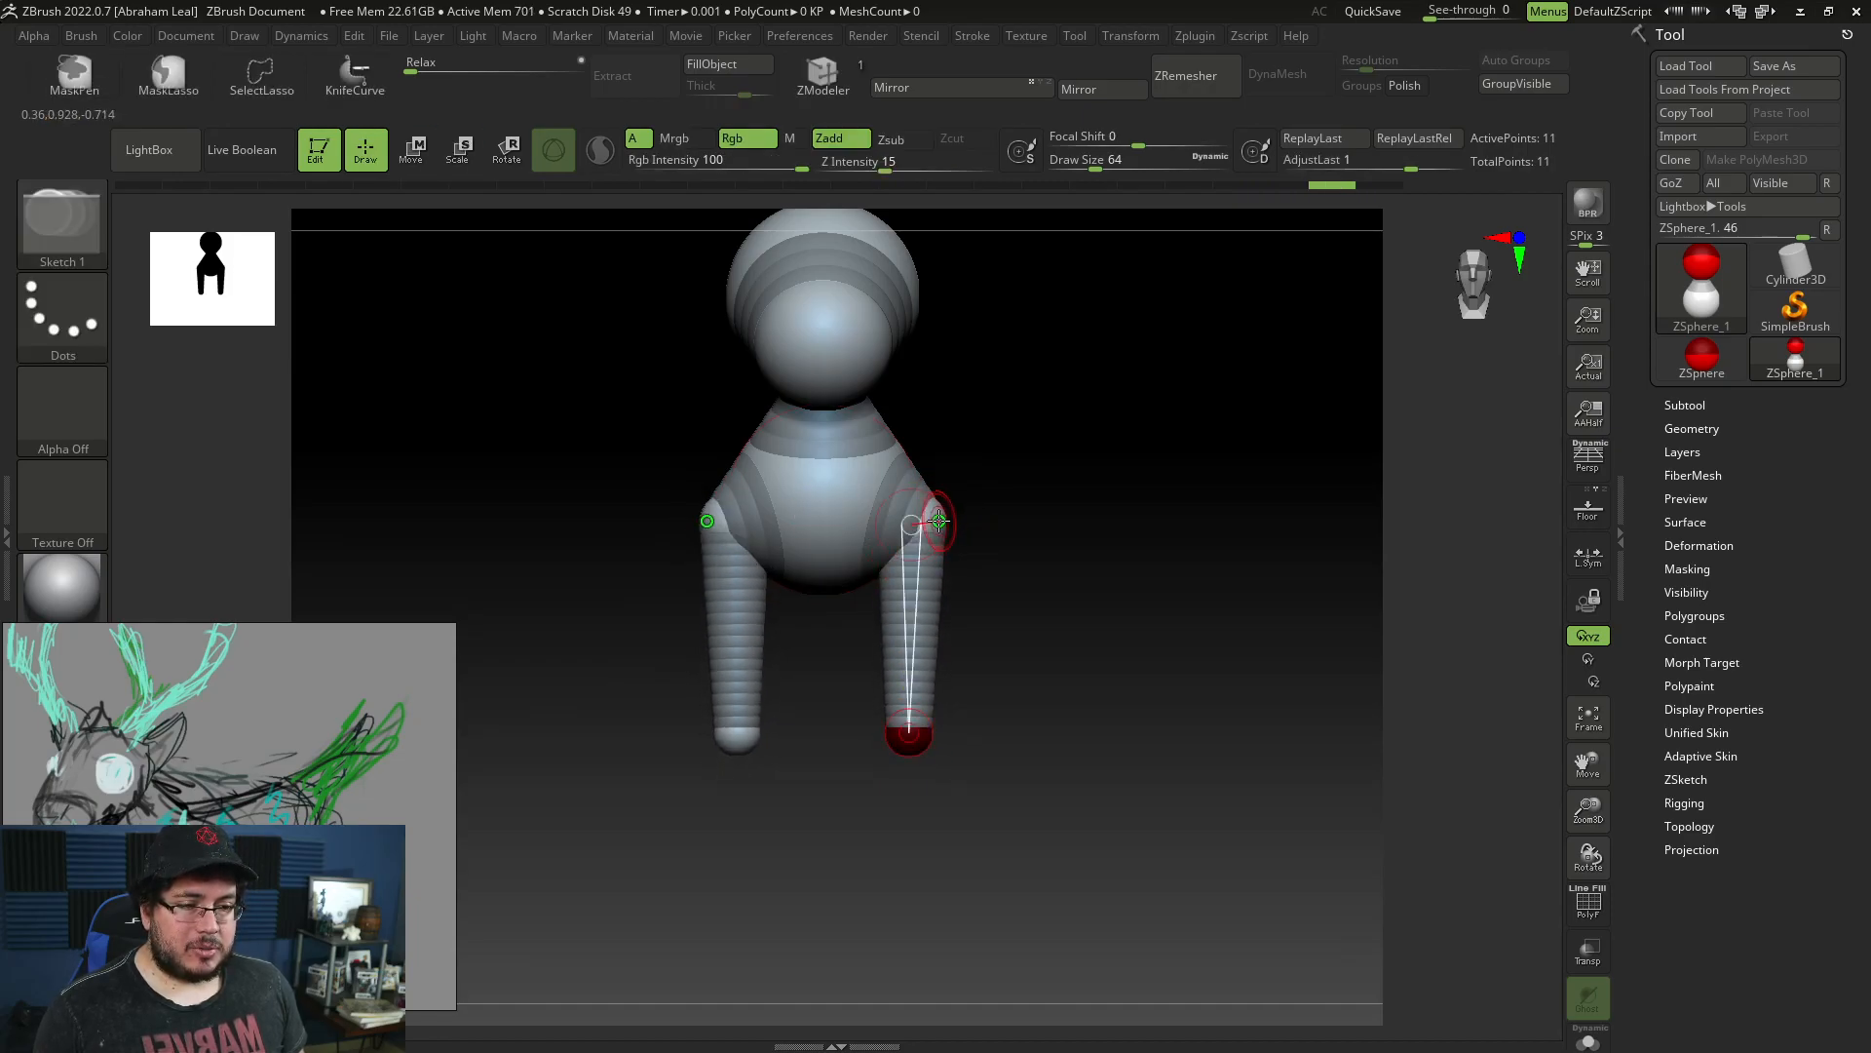
{"action": "key", "text": "w"}
{"action": "left_click_drag", "start_coordinate": [926, 516], "coordinate": [900, 535]}
Add a symmetrical pair of ZSpheres on the hips and pull them down into hind legs with small feet level with the front ones.
{"action": "left_click_drag", "start_coordinate": [1091, 585], "coordinate": [941, 582]}
{"action": "mouse_move", "coordinate": [942, 582]}
{"action": "right_mouse_down"}
{"action": "mouse_move", "coordinate": [857, 626]}
{"action": "mouse_move", "coordinate": [1086, 556]}
{"action": "right_mouse_up"}
{"action": "key", "text": "q"}
{"action": "left_click", "coordinate": [1113, 462]}
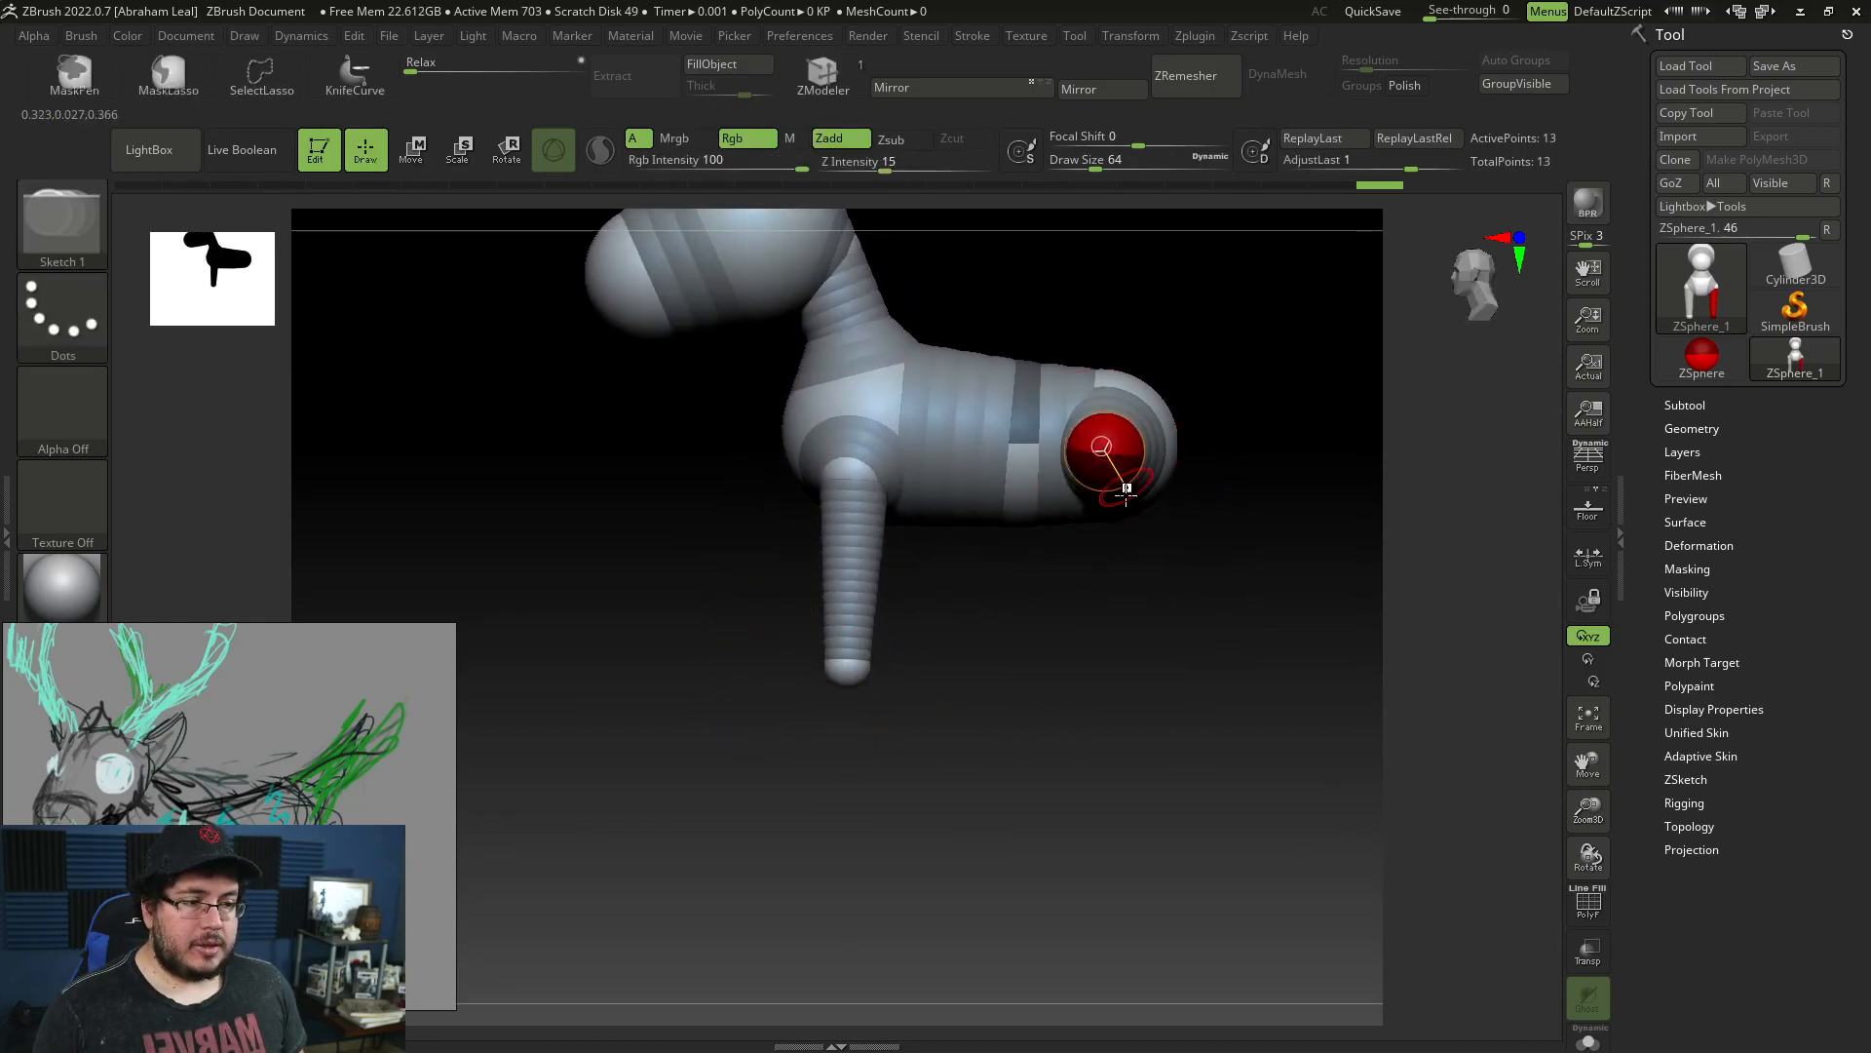
{"action": "key", "text": "w"}
{"action": "mouse_move", "coordinate": [1109, 460]}
{"action": "left_mouse_down"}
{"action": "mouse_move", "coordinate": [1082, 669]}
{"action": "mouse_move", "coordinate": [1063, 477]}
{"action": "left_mouse_up"}
{"action": "key", "text": "e"}
{"action": "key", "text": "w"}
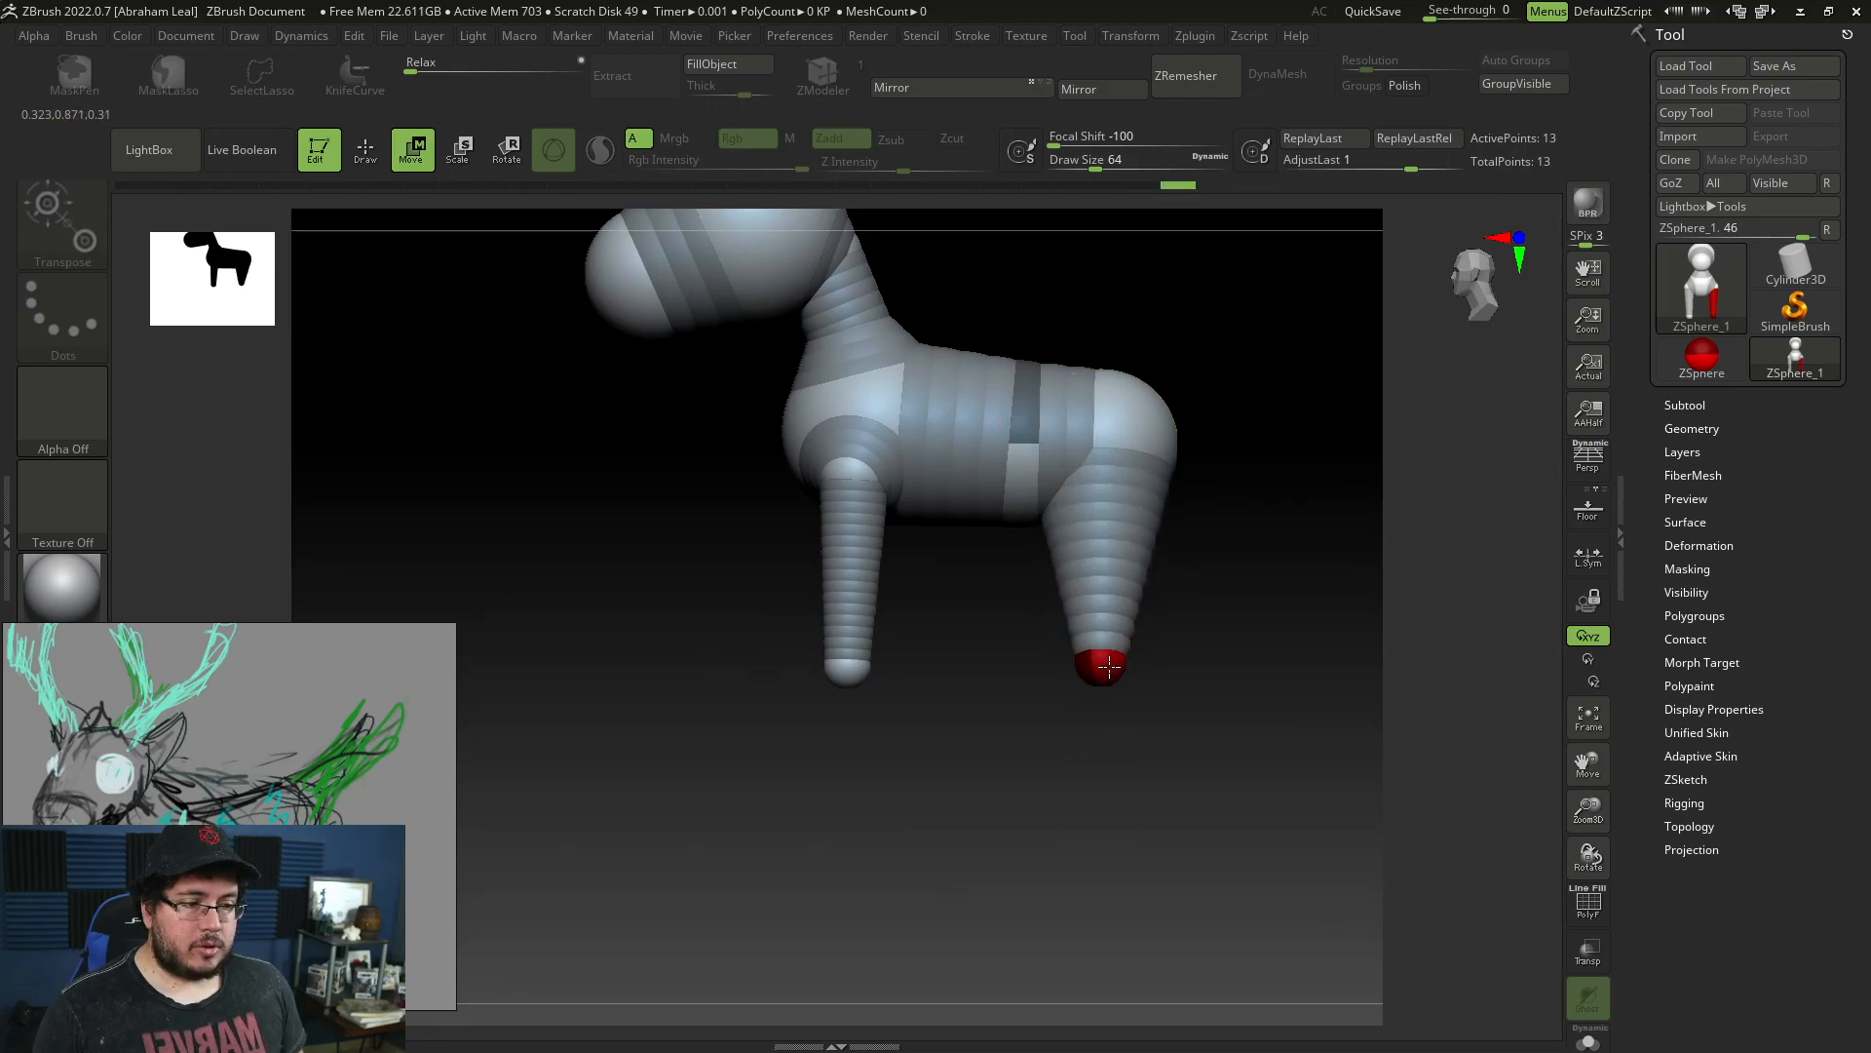
Insert knee and hock ZSpheres along both hind legs between the hips and the feet.
{"action": "key", "text": "q"}
{"action": "left_click", "coordinate": [1098, 534]}
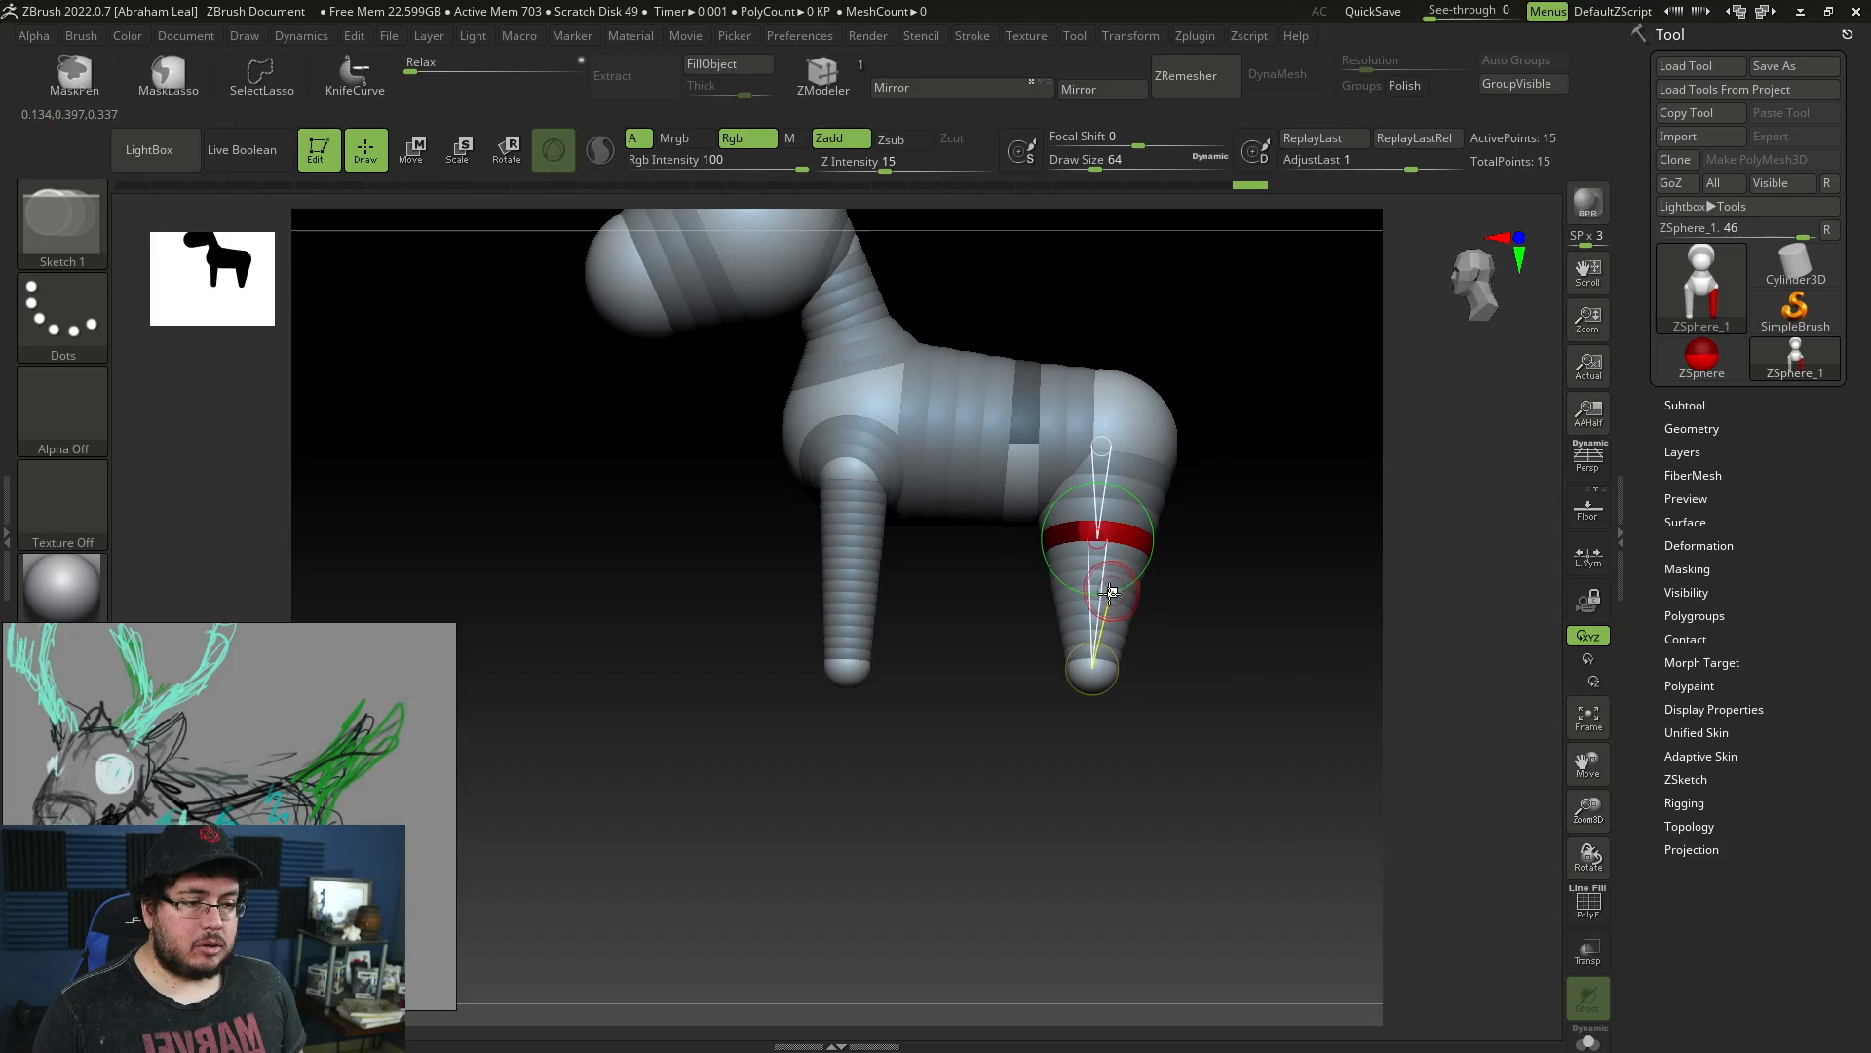
{"action": "key", "text": "ctrl+z"}
{"action": "key", "text": "ctrl+z"}
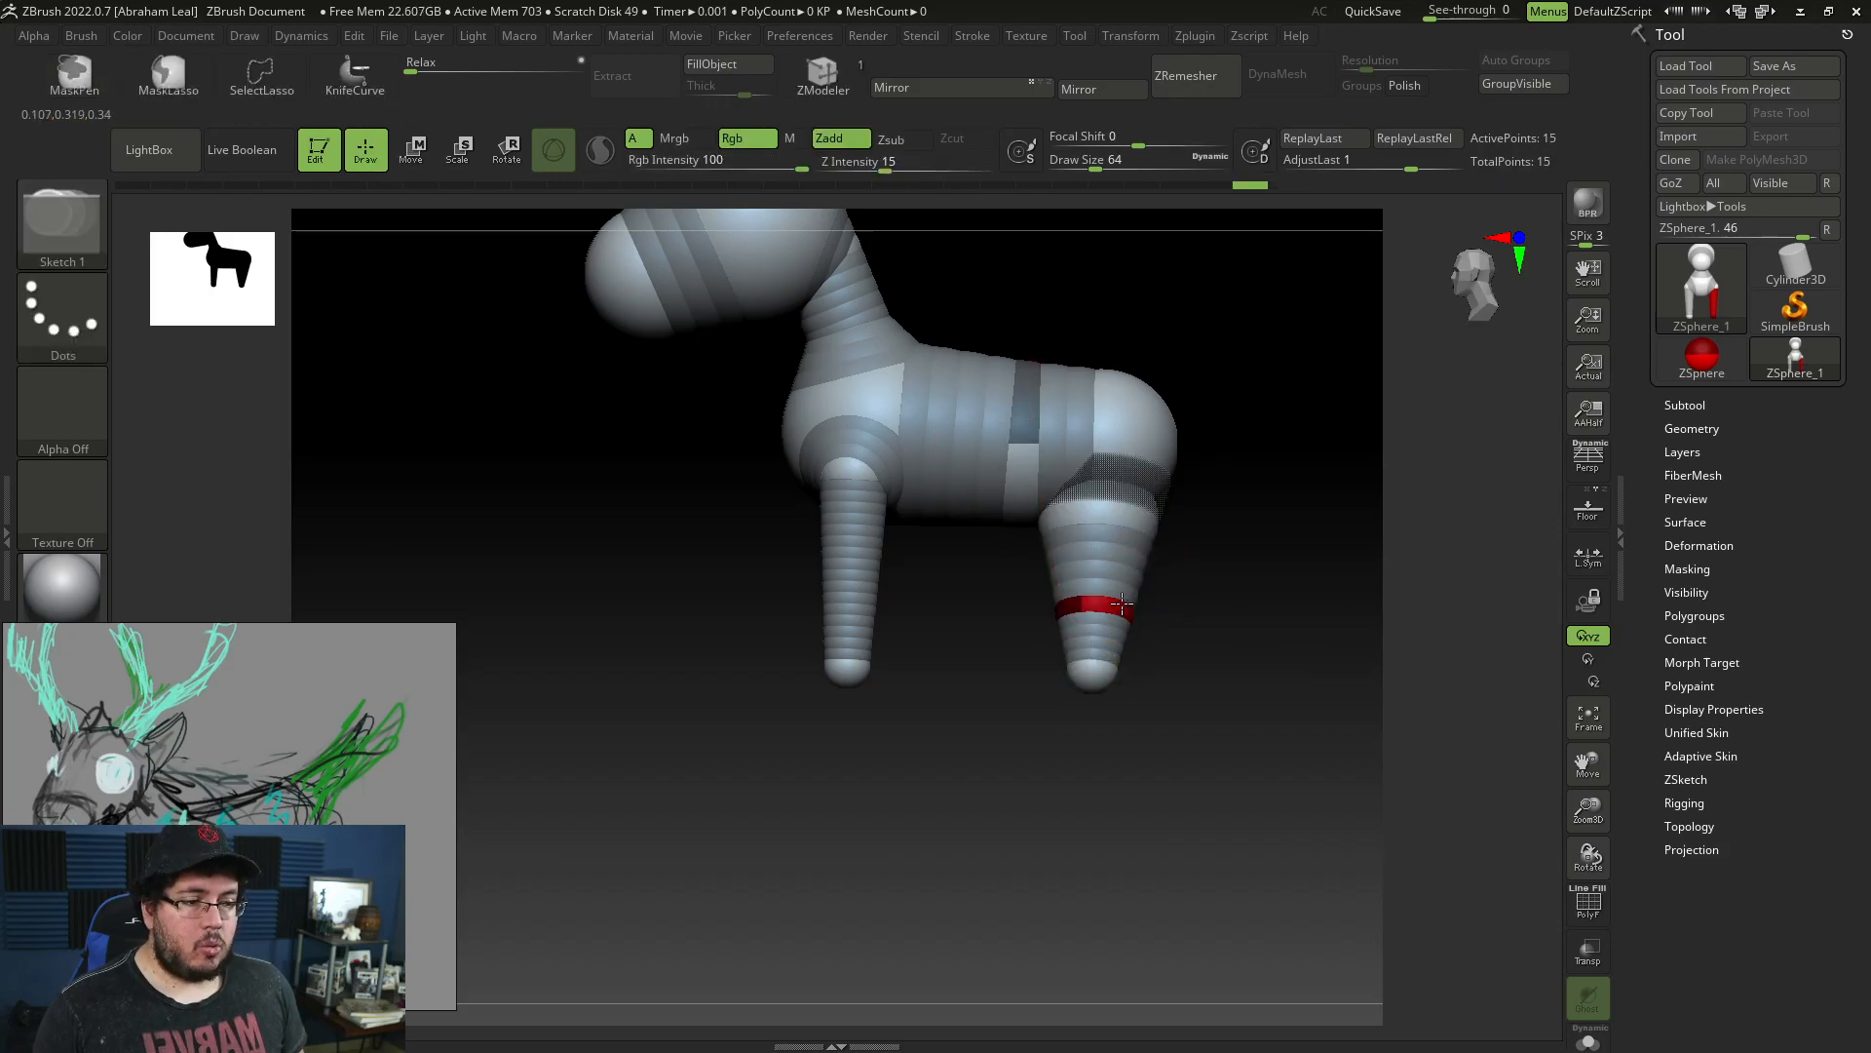
Move the hind-leg knee ZSpheres forward and outward, and shrink them slightly.
{"action": "key", "text": "w"}
{"action": "left_click_drag", "start_coordinate": [1105, 524], "coordinate": [1056, 553]}
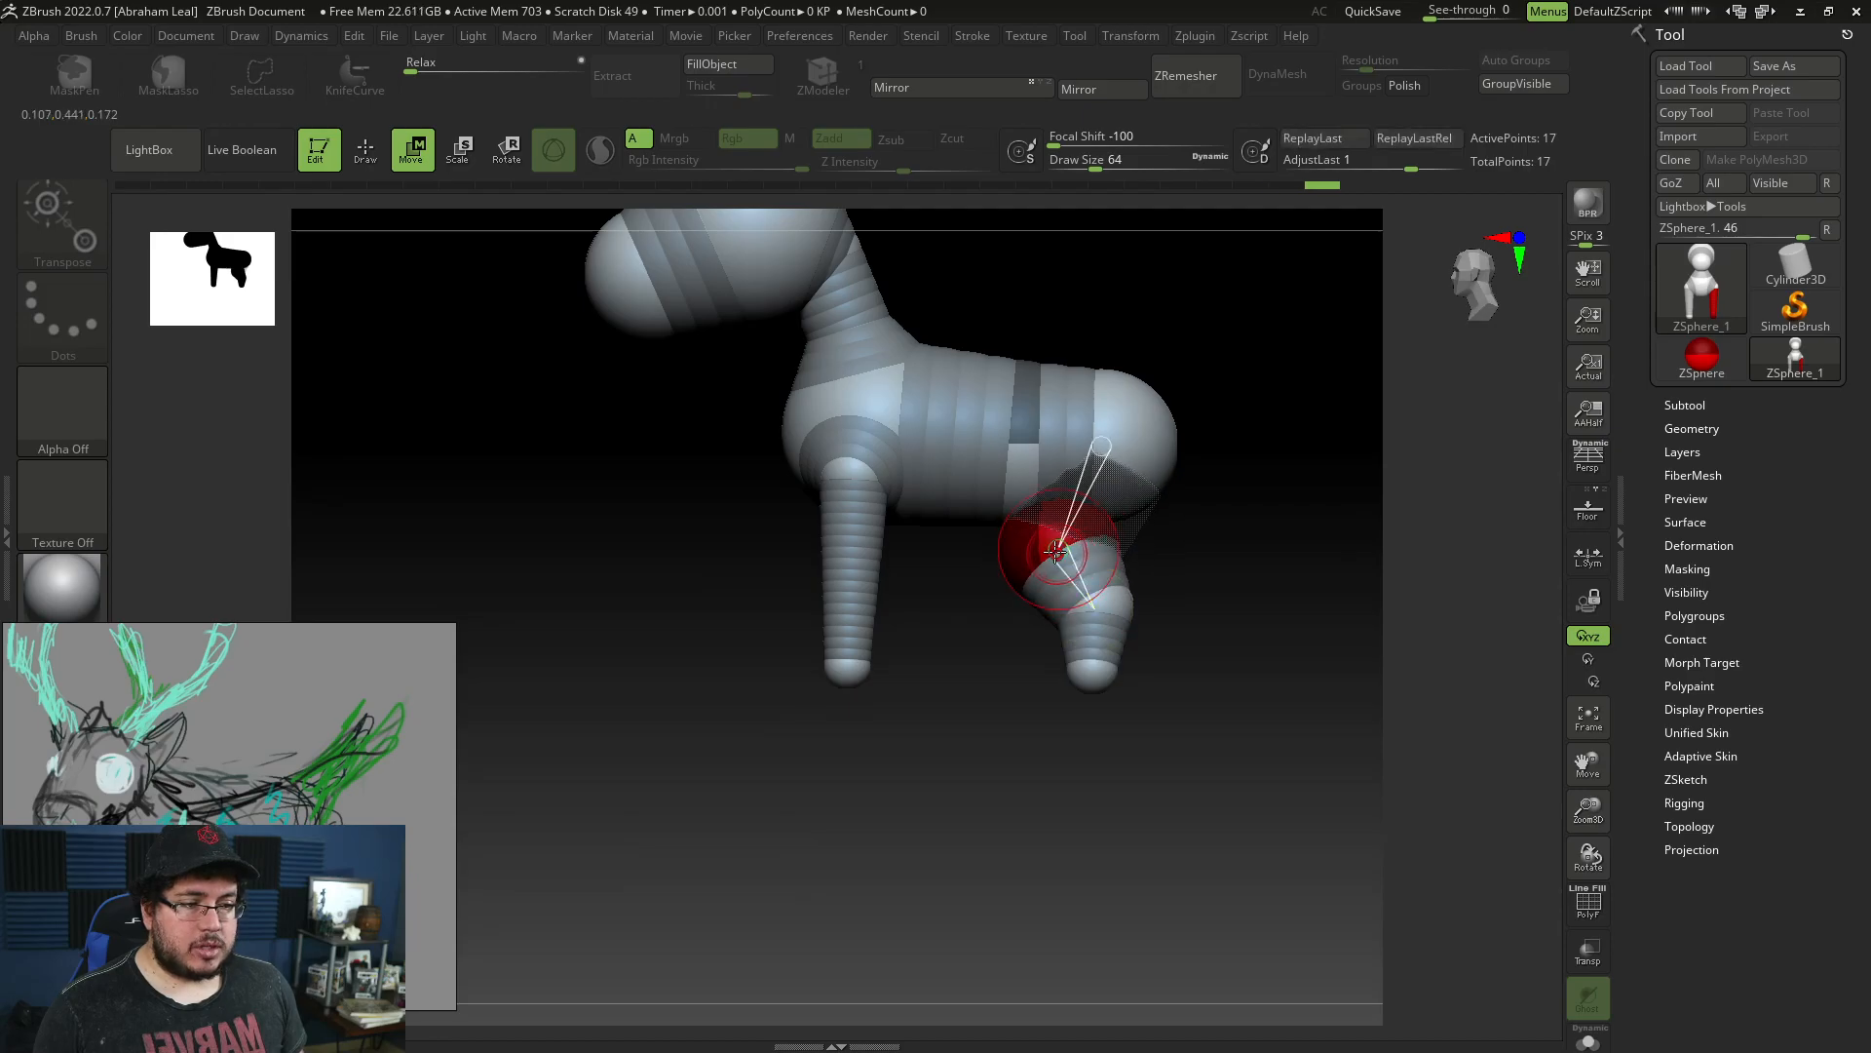
{"action": "key", "text": "e"}
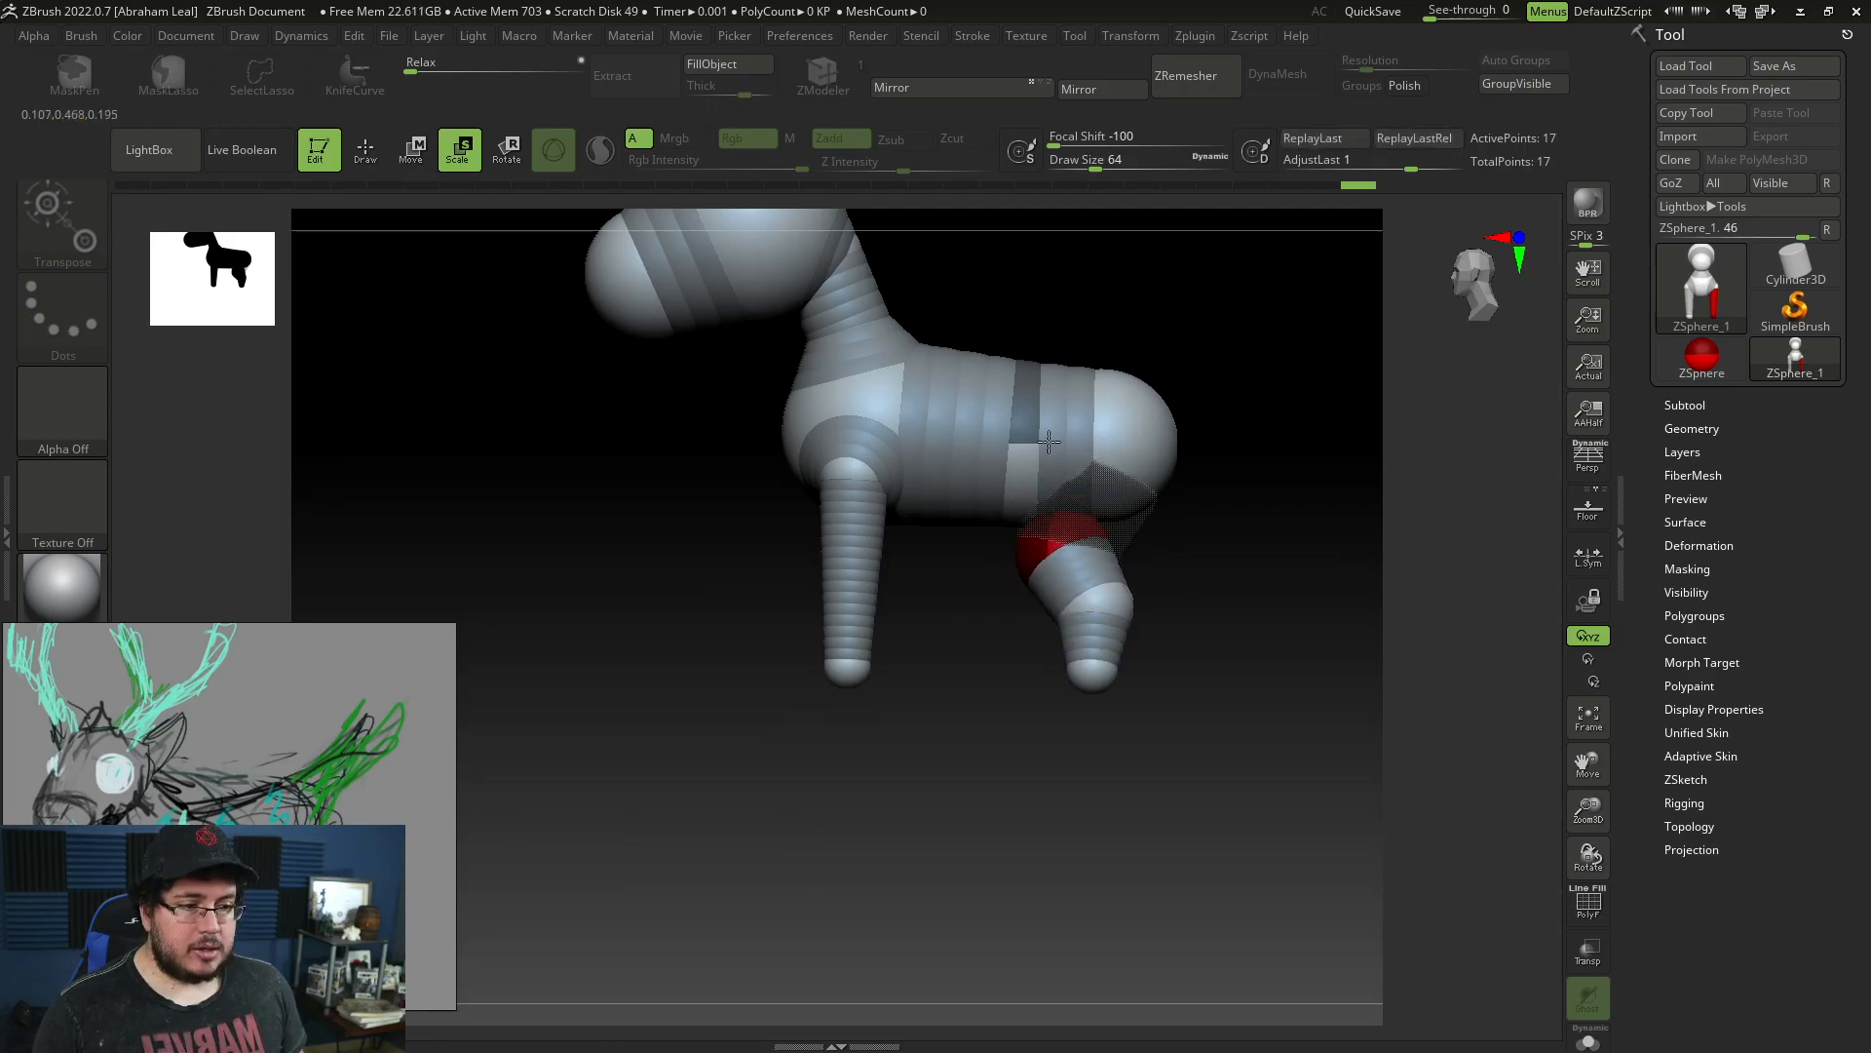
{"action": "left_click_drag", "start_coordinate": [981, 656], "coordinate": [1207, 422]}
{"action": "key", "text": "w"}
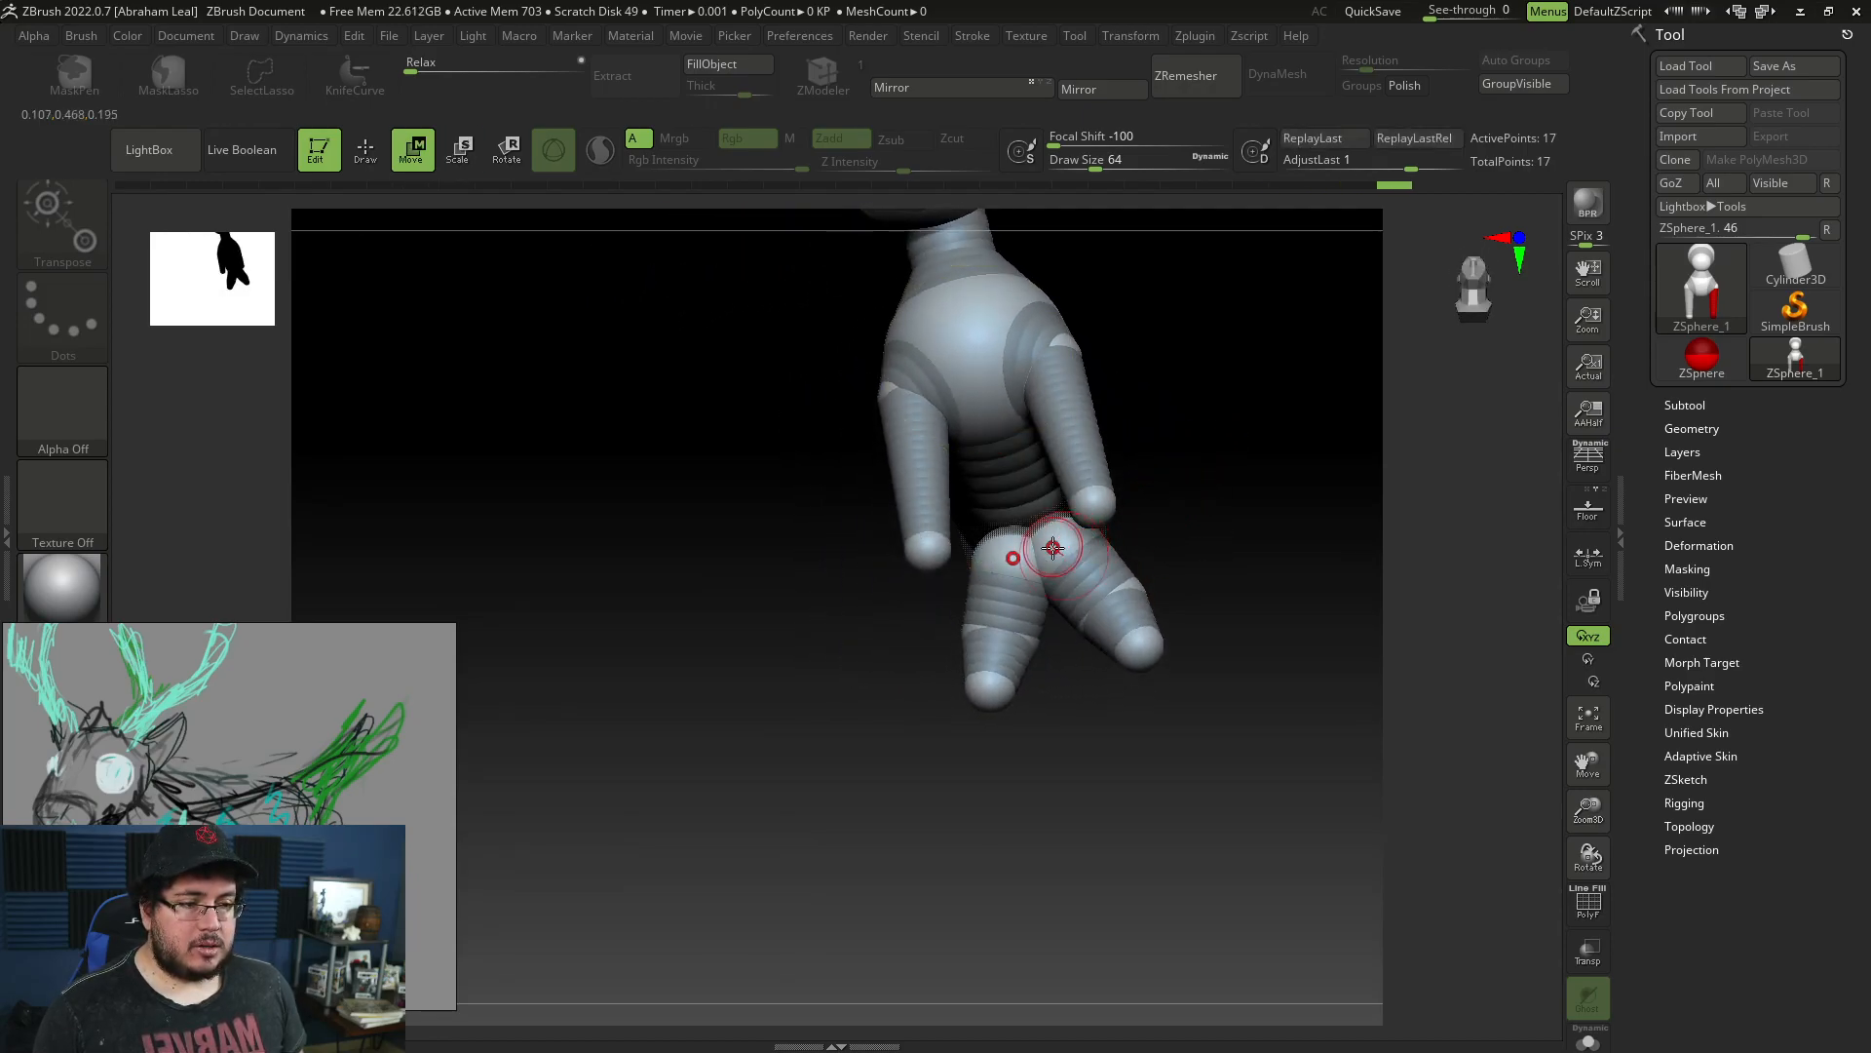
{"action": "left_click_drag", "start_coordinate": [1155, 536], "coordinate": [1228, 711]}
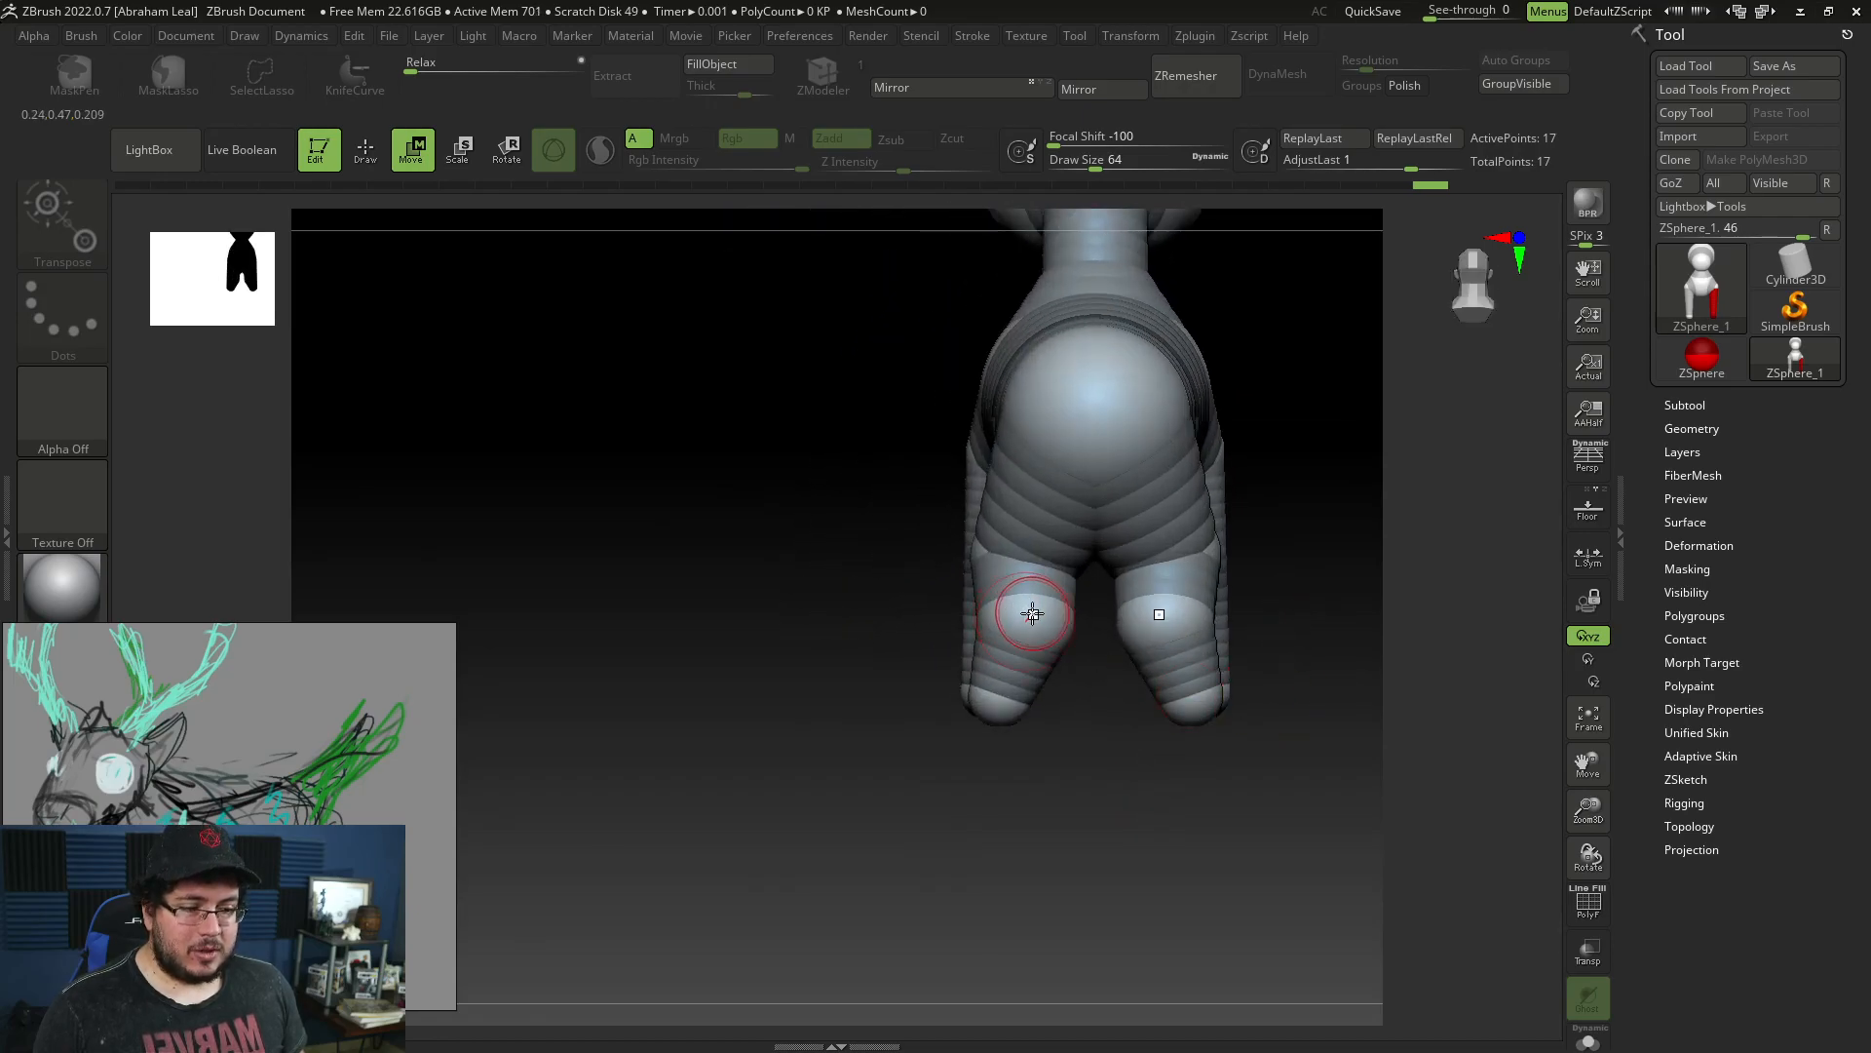
Refine the hind-leg joints so the knees point forward, the hocks sit farther back and the feet tuck forward beneath them.
{"action": "key", "text": "e"}
{"action": "left_click_drag", "start_coordinate": [950, 531], "coordinate": [1039, 484]}
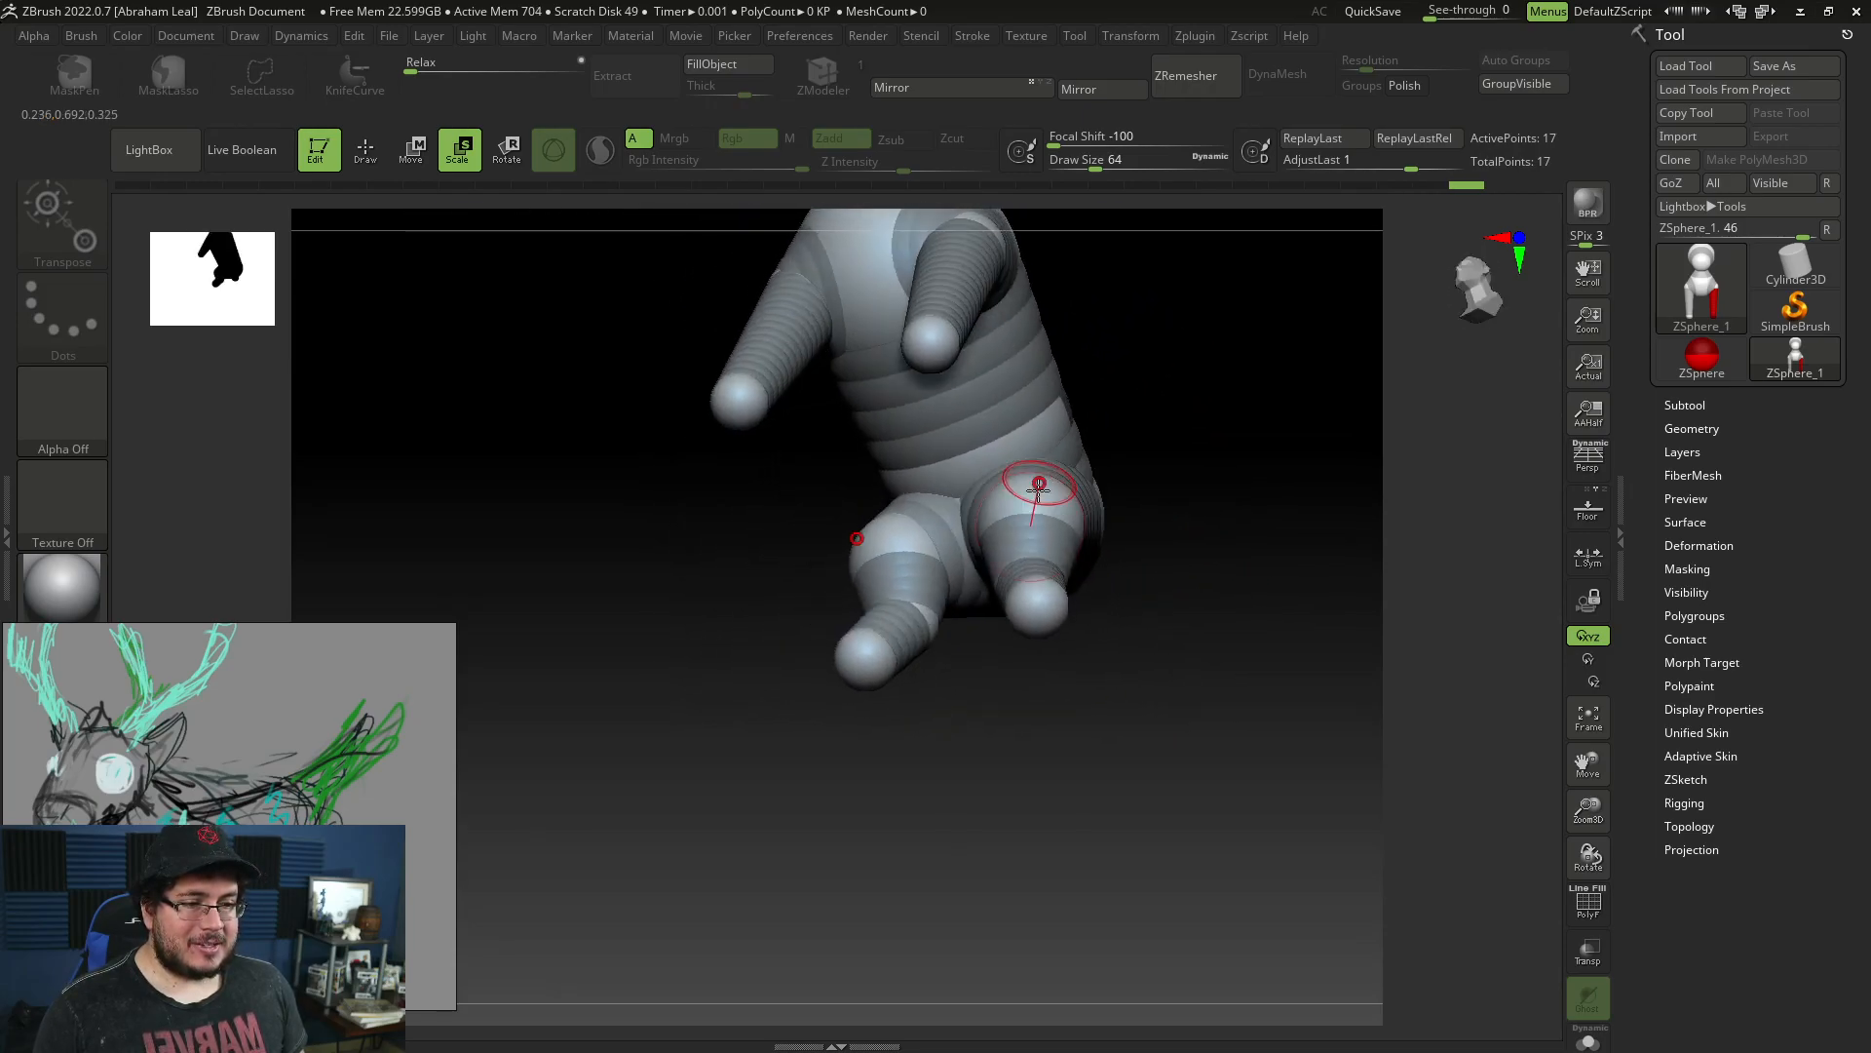
{"action": "left_click_drag", "start_coordinate": [1128, 535], "coordinate": [1204, 506]}
{"action": "key", "text": "w"}
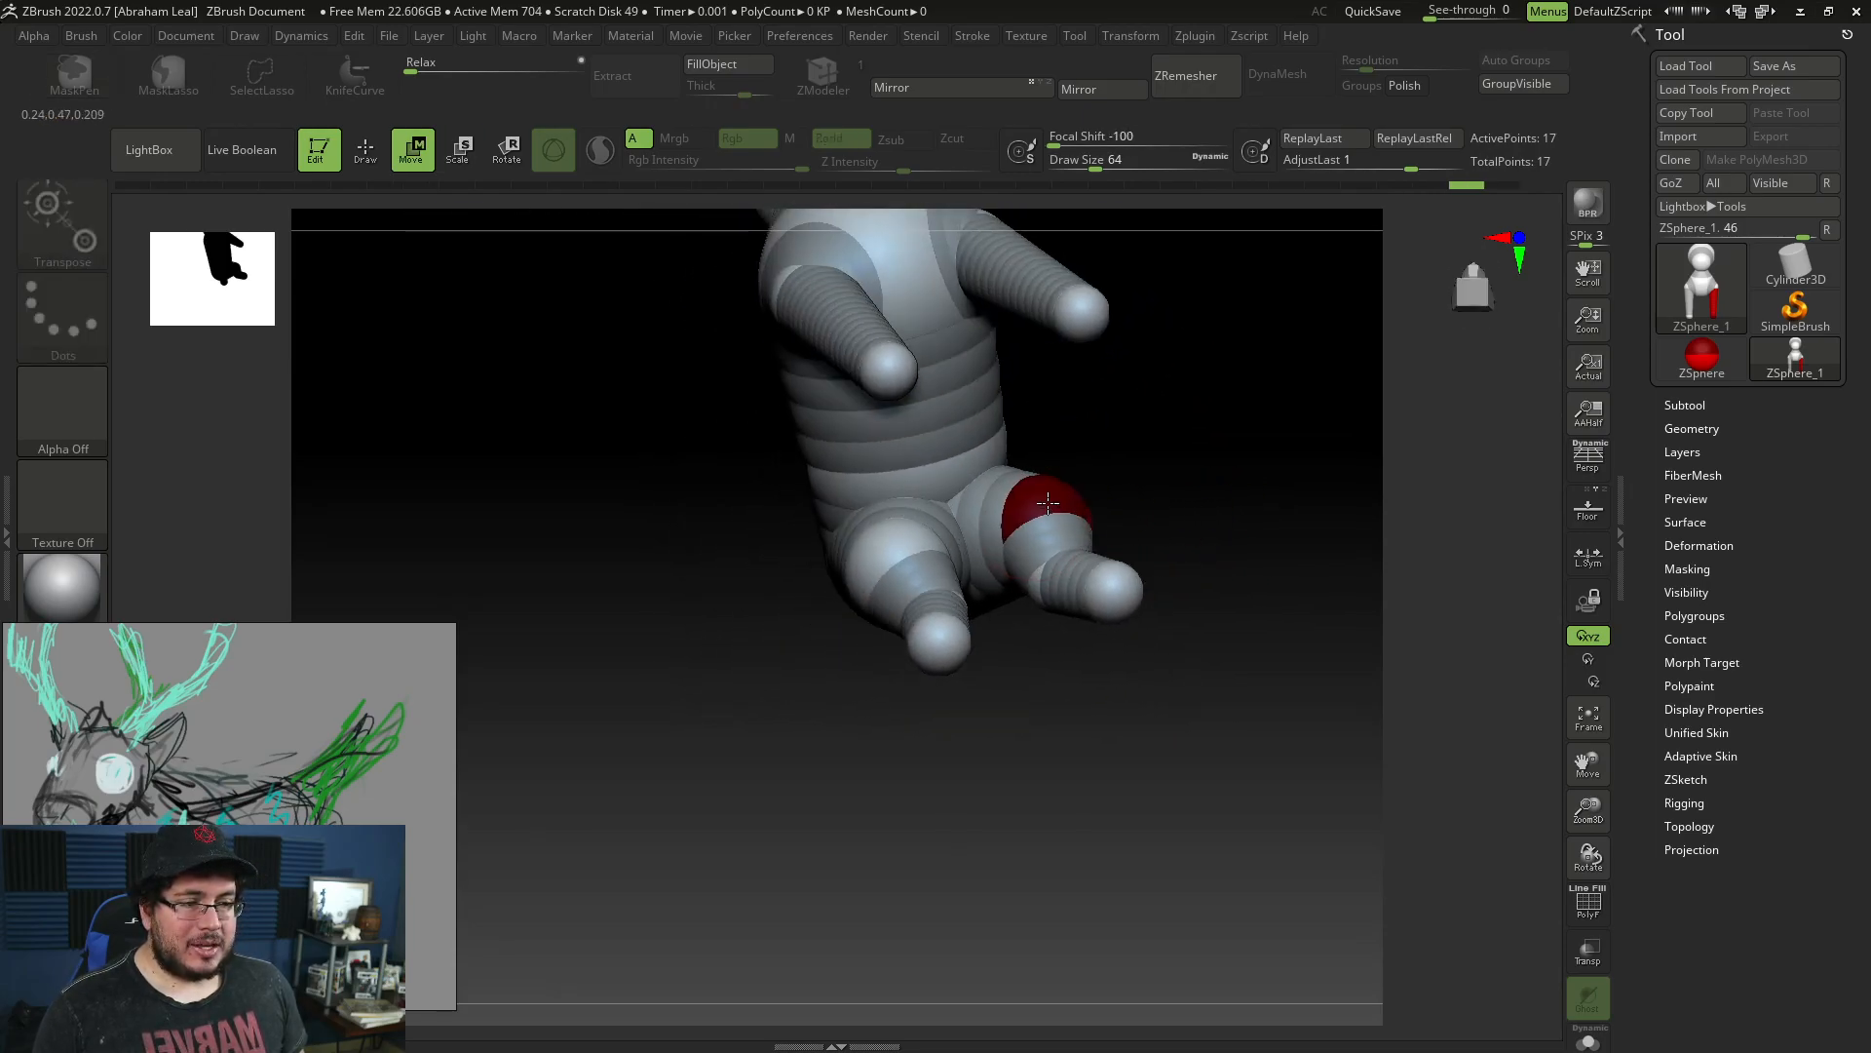
{"action": "left_click_drag", "start_coordinate": [1087, 500], "coordinate": [1063, 577]}
{"action": "left_click_drag", "start_coordinate": [1181, 546], "coordinate": [1194, 606]}
{"action": "left_click_drag", "start_coordinate": [1063, 606], "coordinate": [1068, 606]}
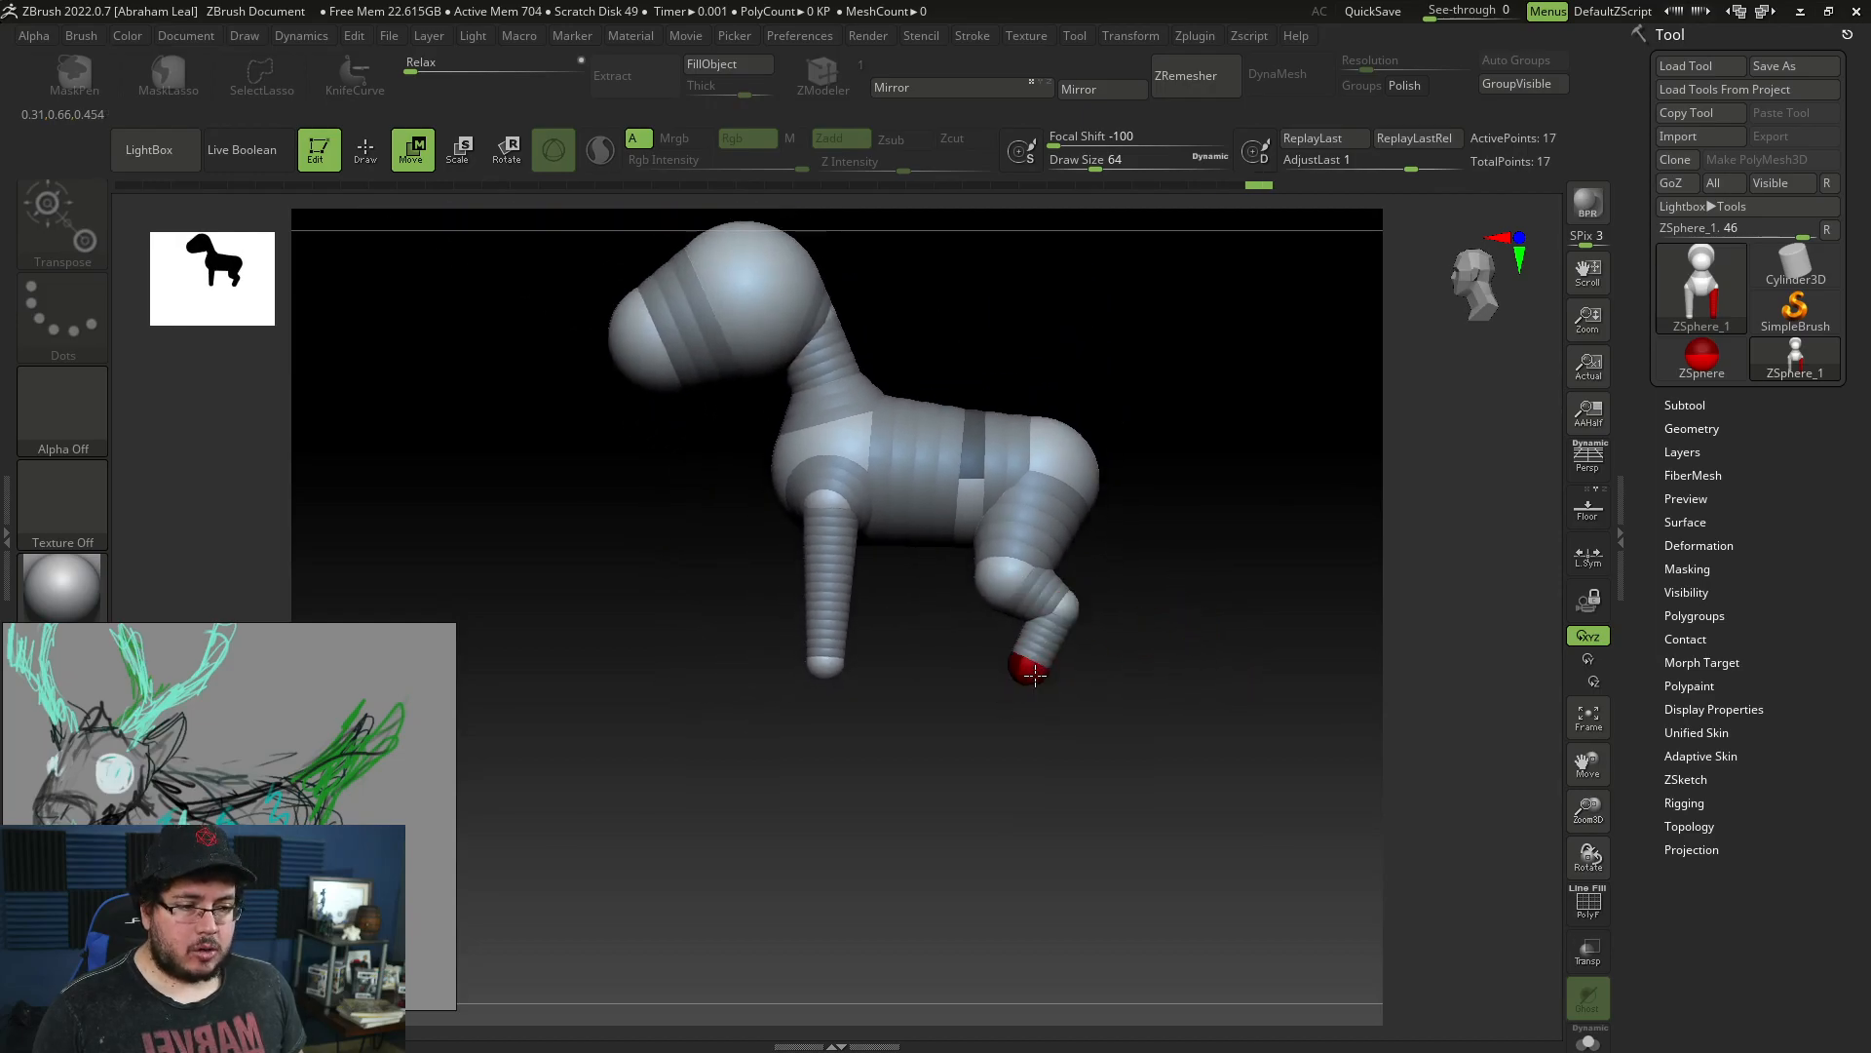
Open Paint with a blank canvas.
{"action": "key", "text": "super"}
{"action": "type", "text": "poaiu"}
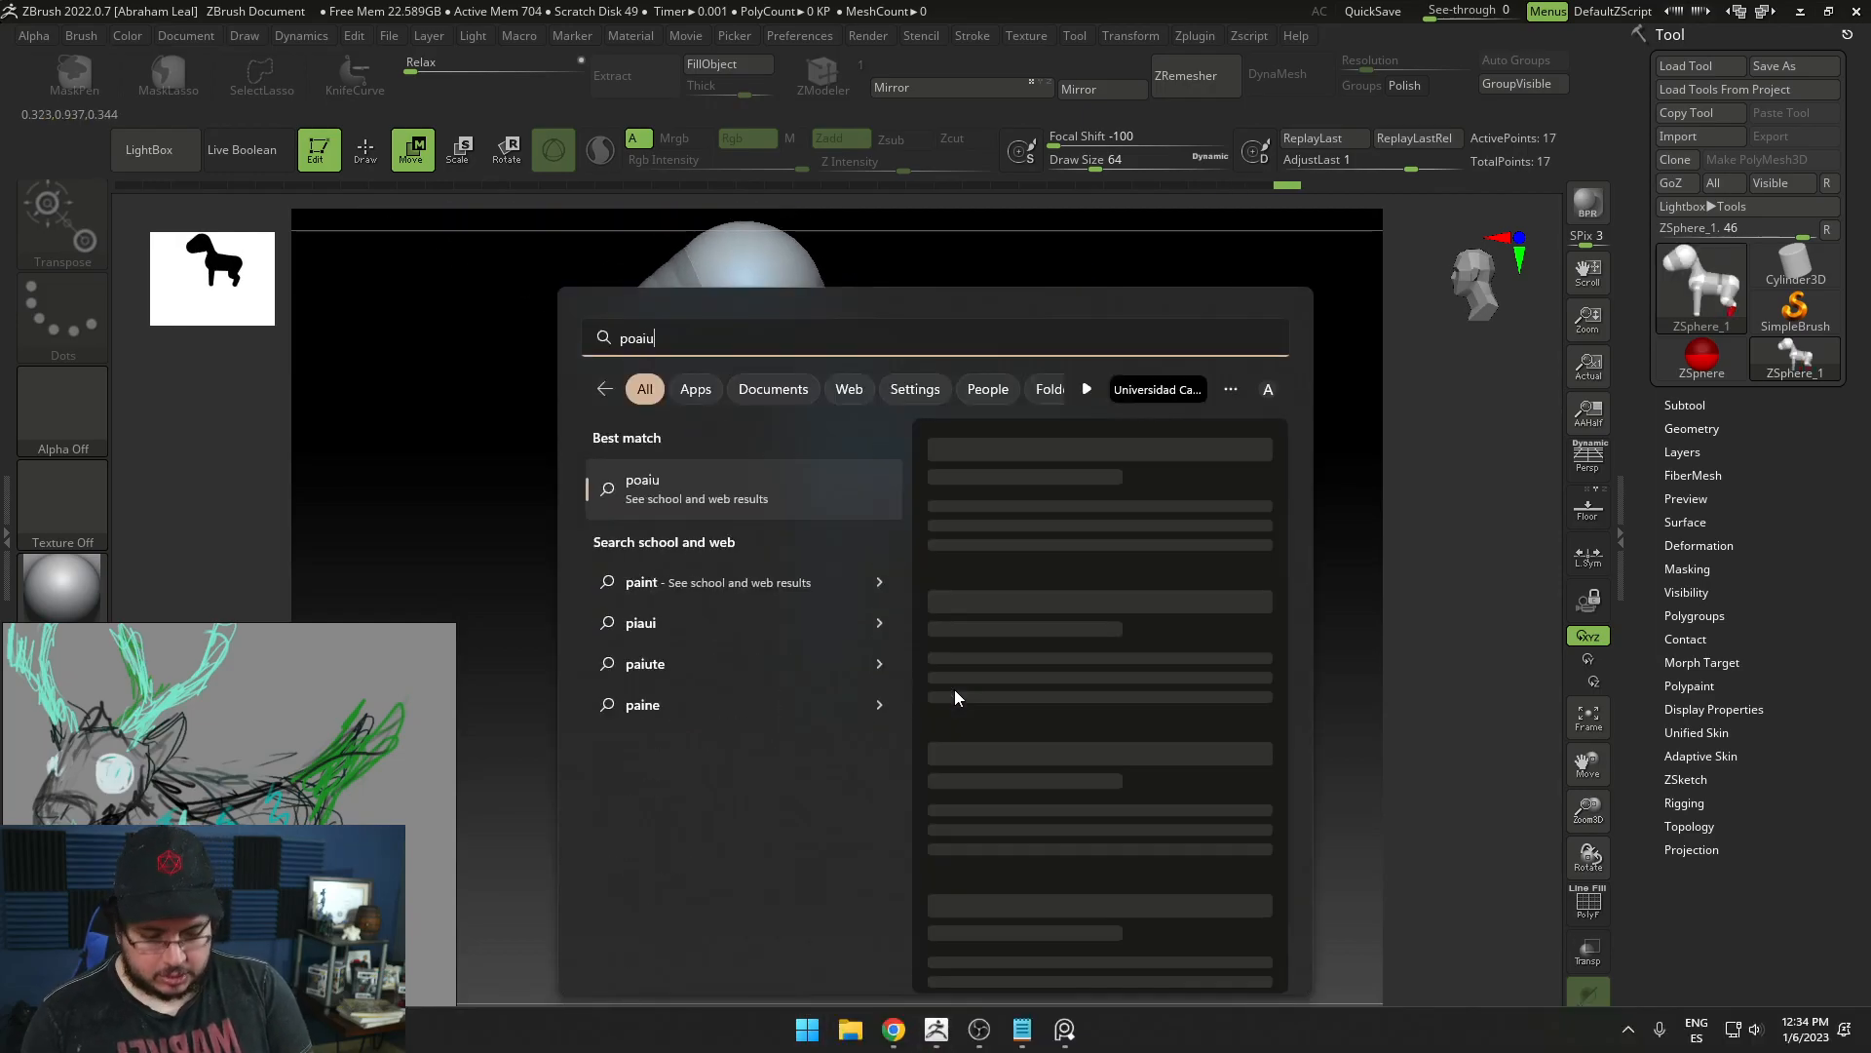
{"action": "key", "text": "BackSpace"}
{"action": "key", "text": "BackSpace"}
{"action": "key", "text": "BackSpace"}
{"action": "key", "text": "BackSpace"}
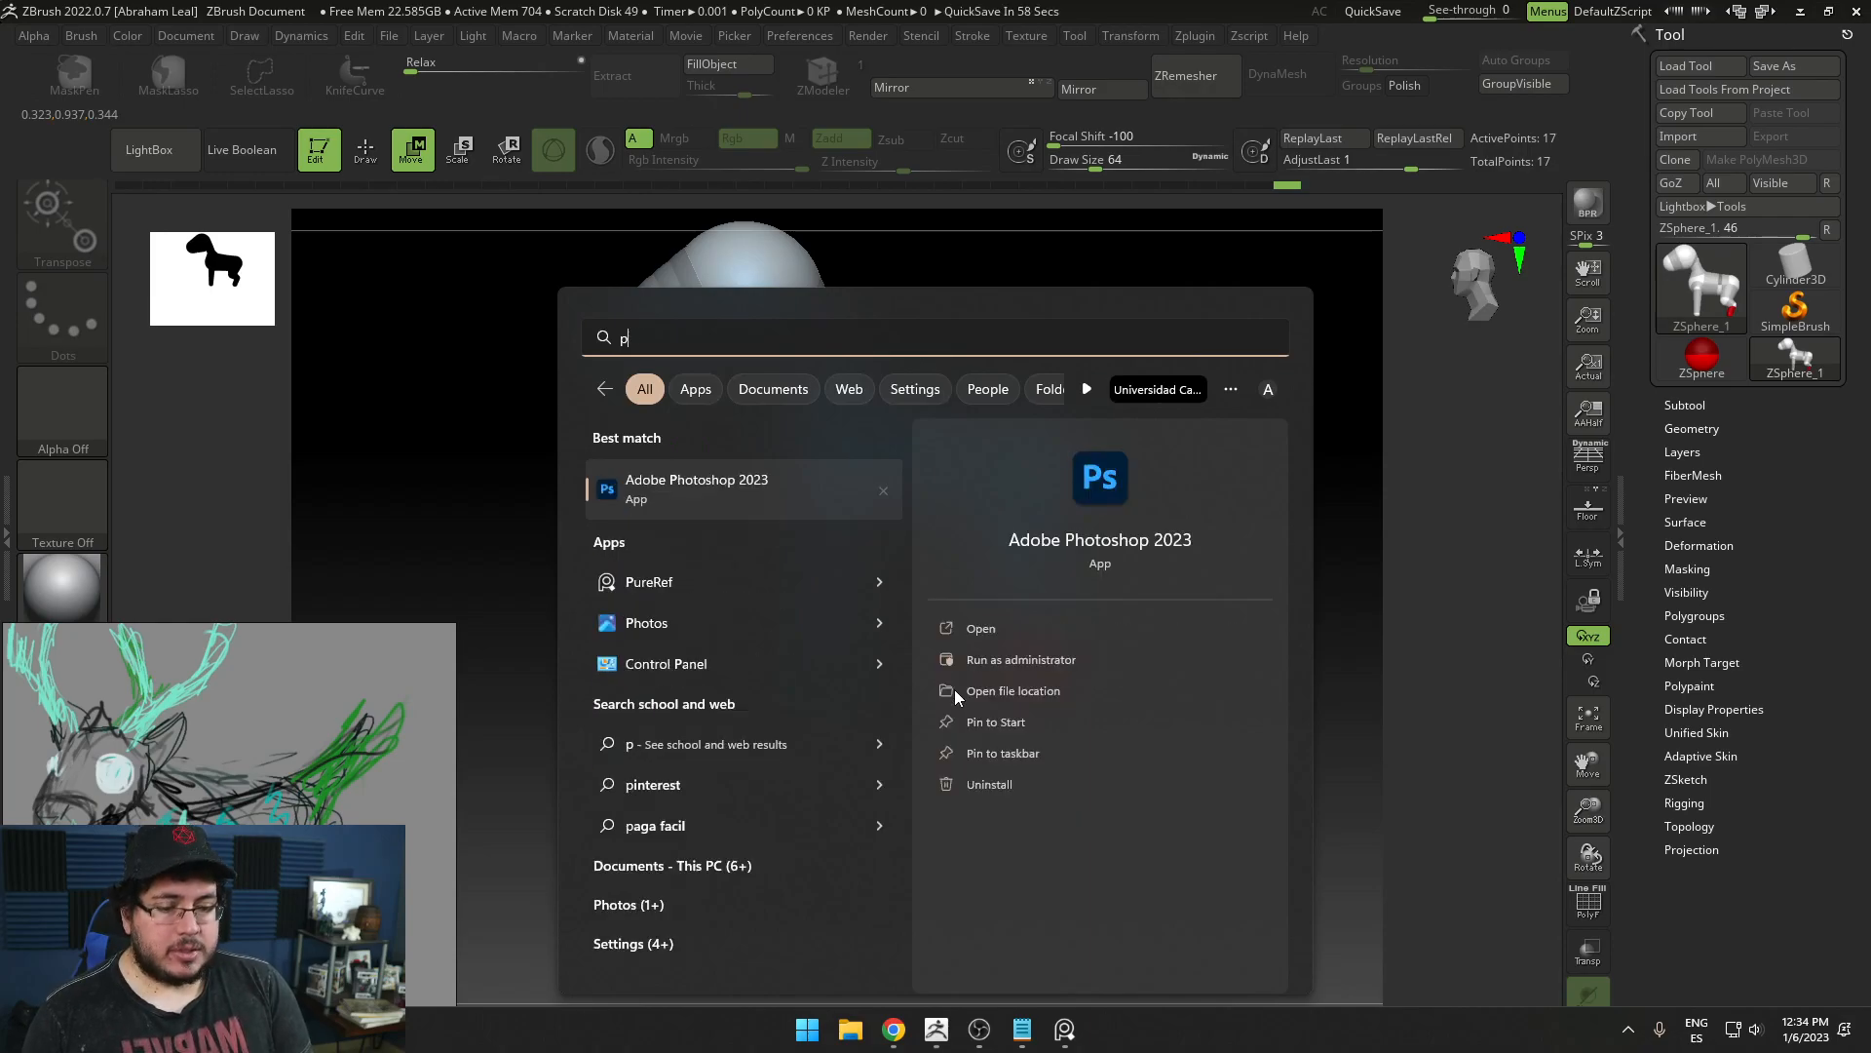
{"action": "key", "text": "BackSpace"}
{"action": "type", "text": "paint"}
{"action": "key", "text": "Escape"}
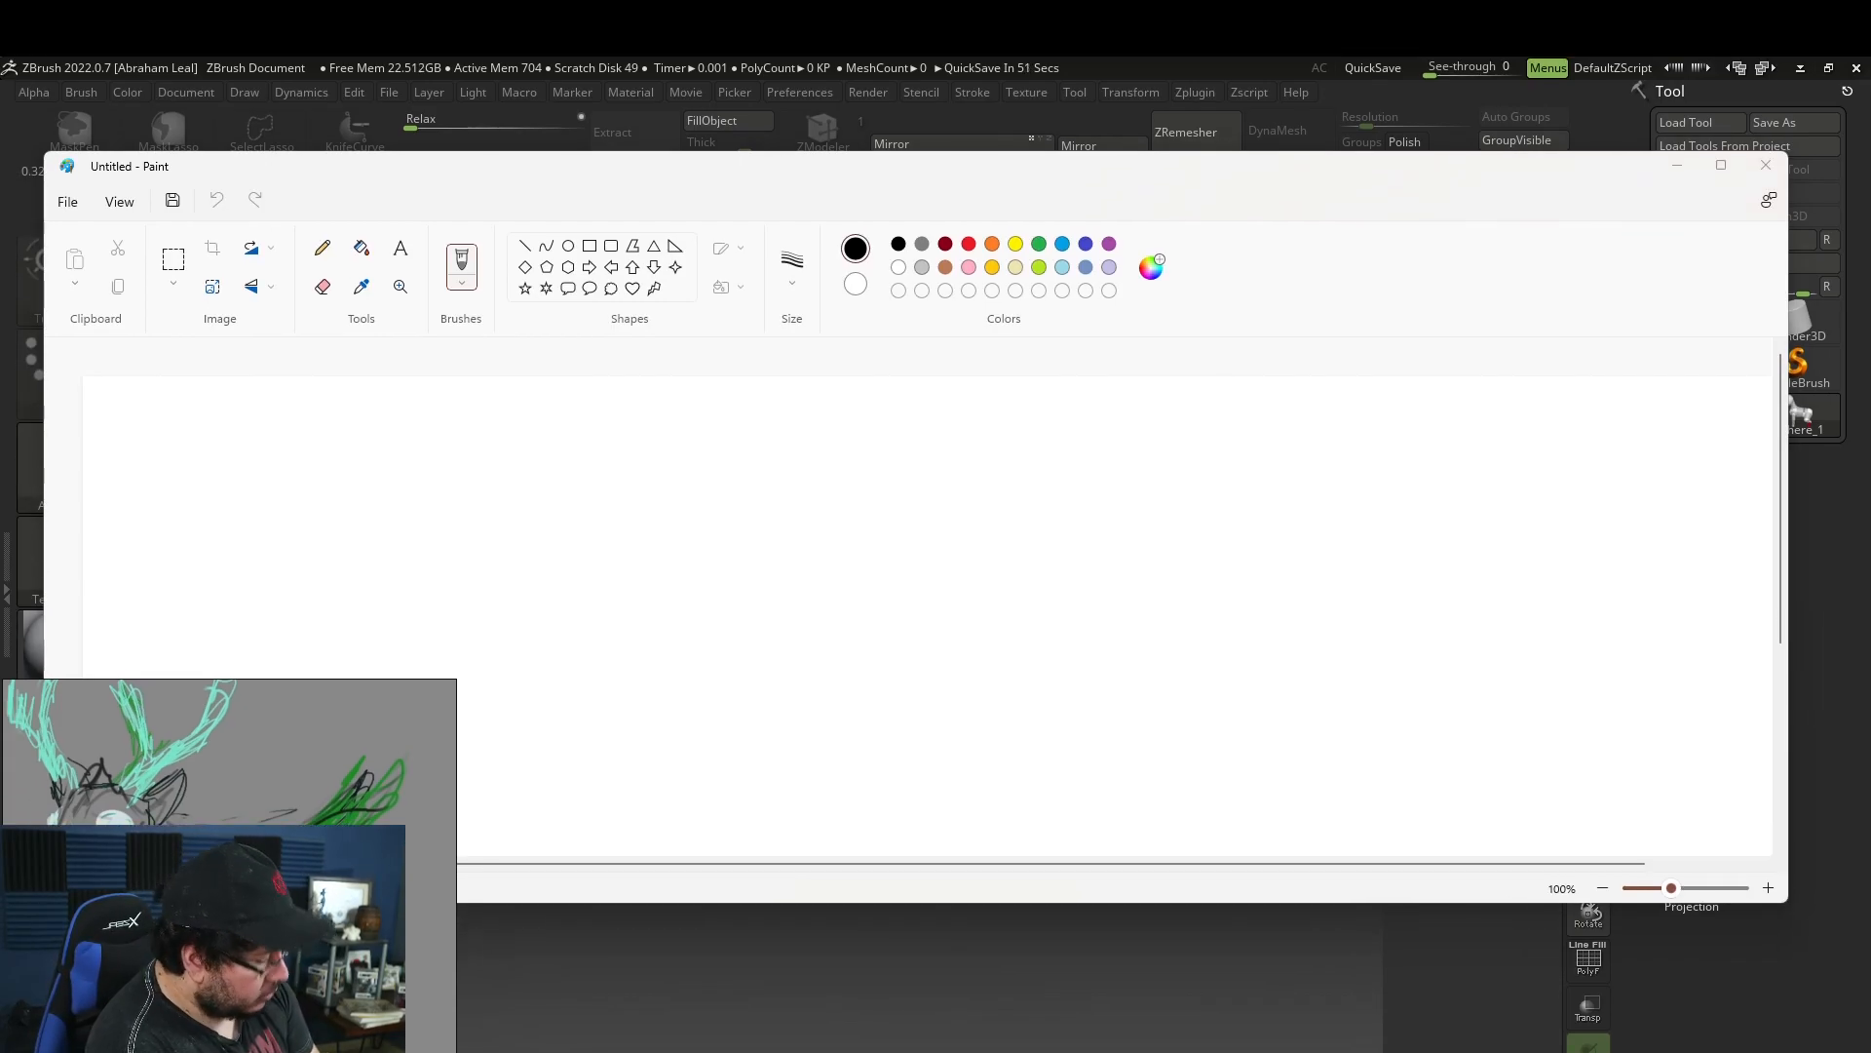
Open HuionTablet, set the pen display's working area to the first monitor, and minimize the settings window.
{"action": "key", "text": "super"}
{"action": "type", "text": "huionTablet"}
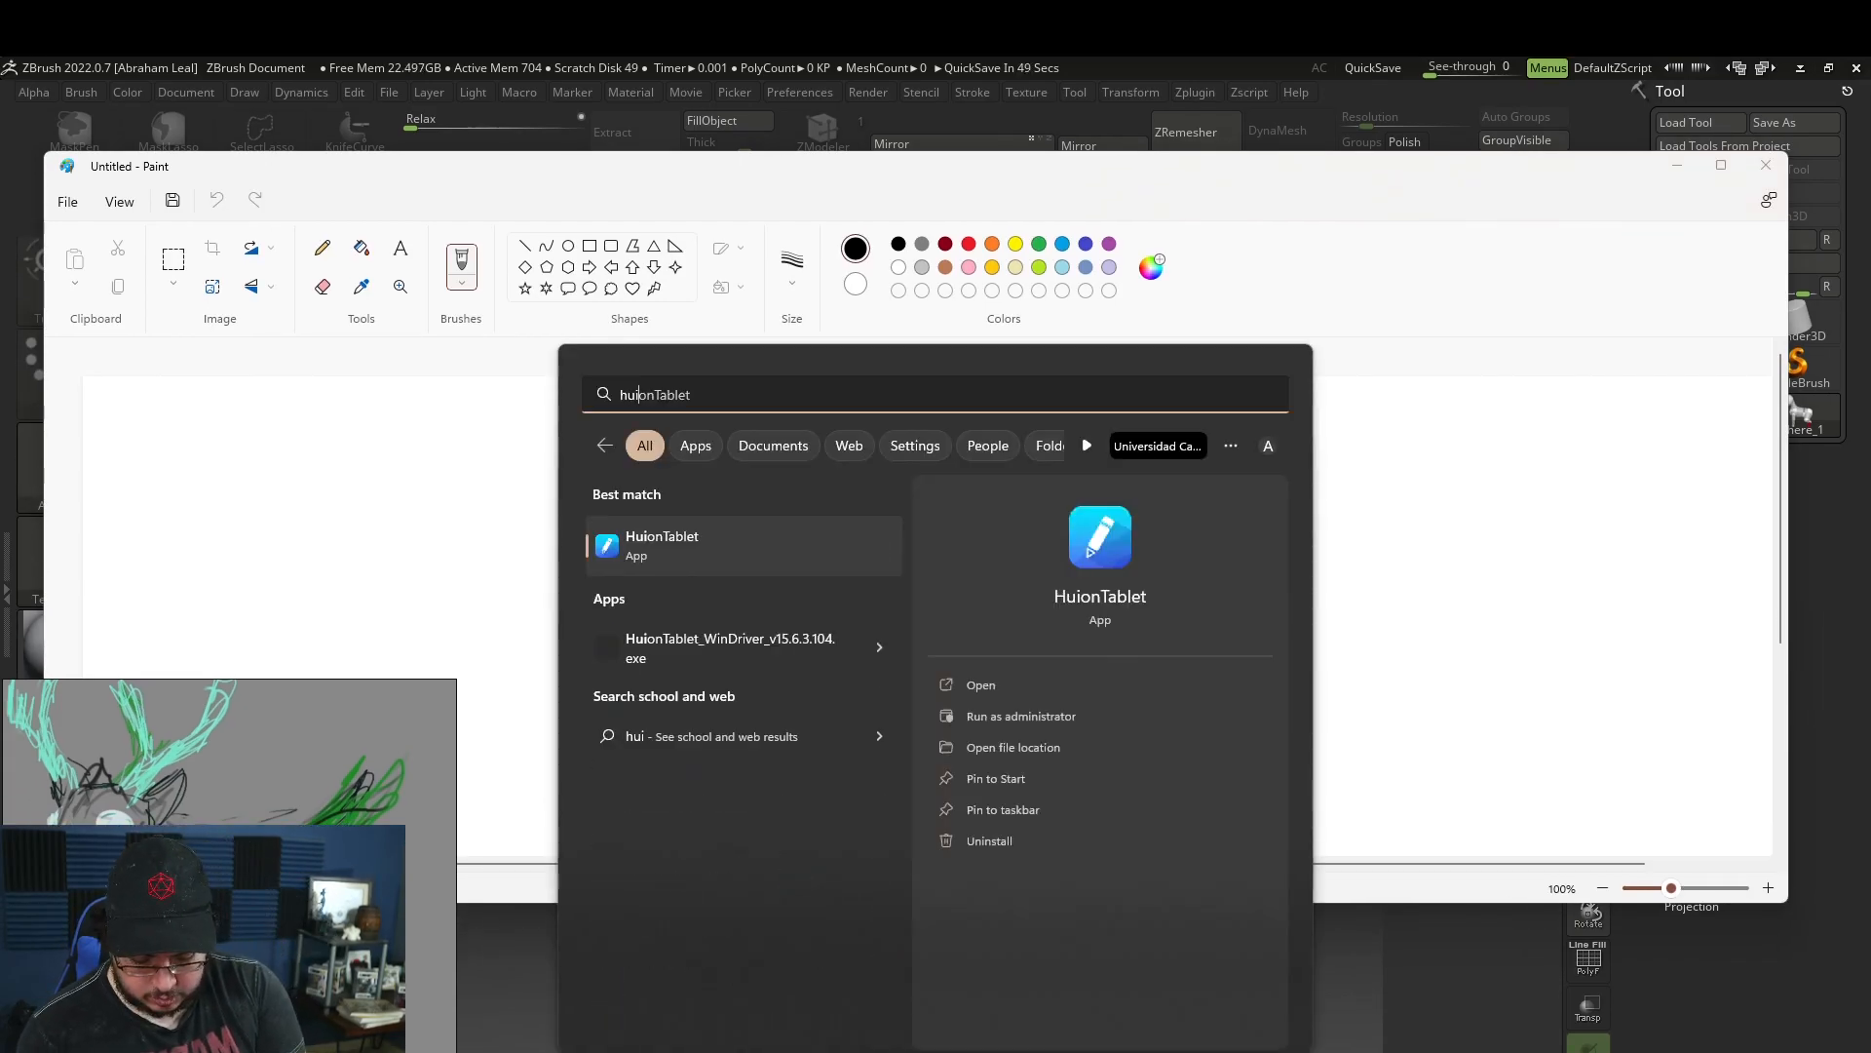
{"action": "key", "text": "Return"}
{"action": "left_click", "coordinate": [770, 349]}
{"action": "left_click", "coordinate": [750, 567]}
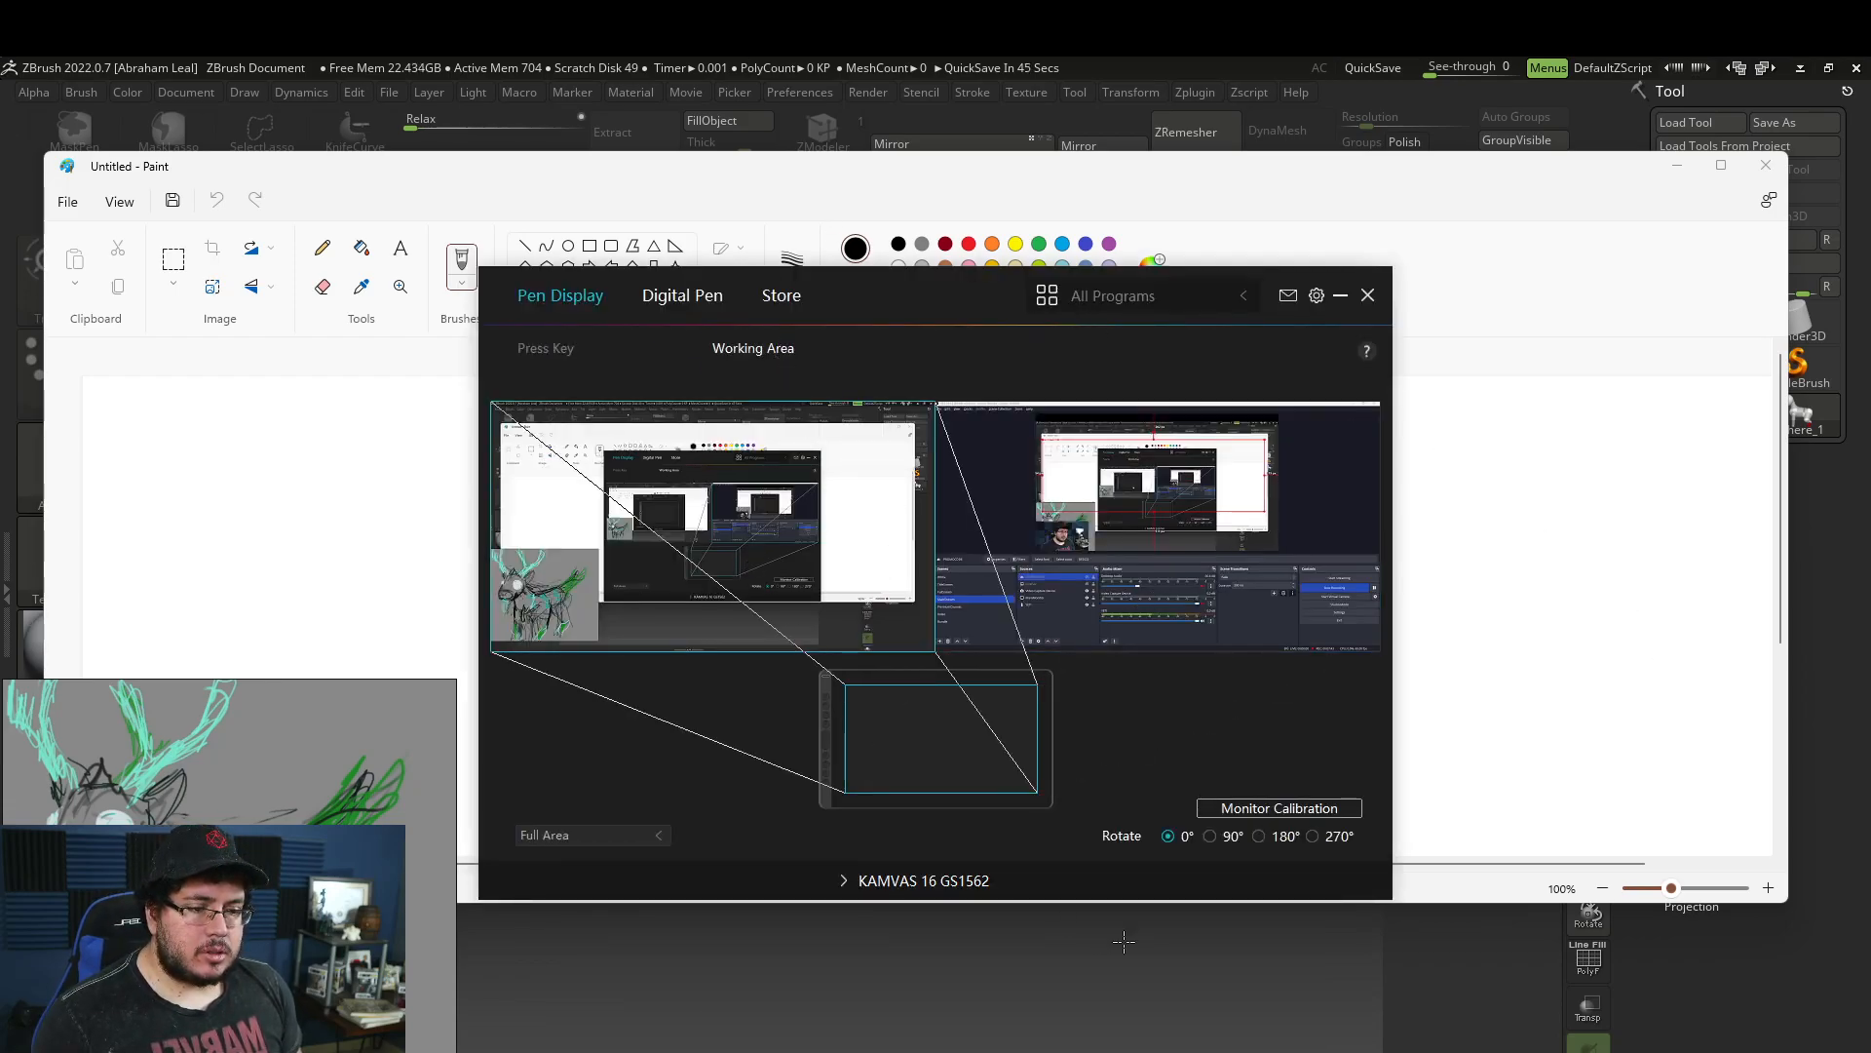
{"action": "left_click", "coordinate": [1341, 297]}
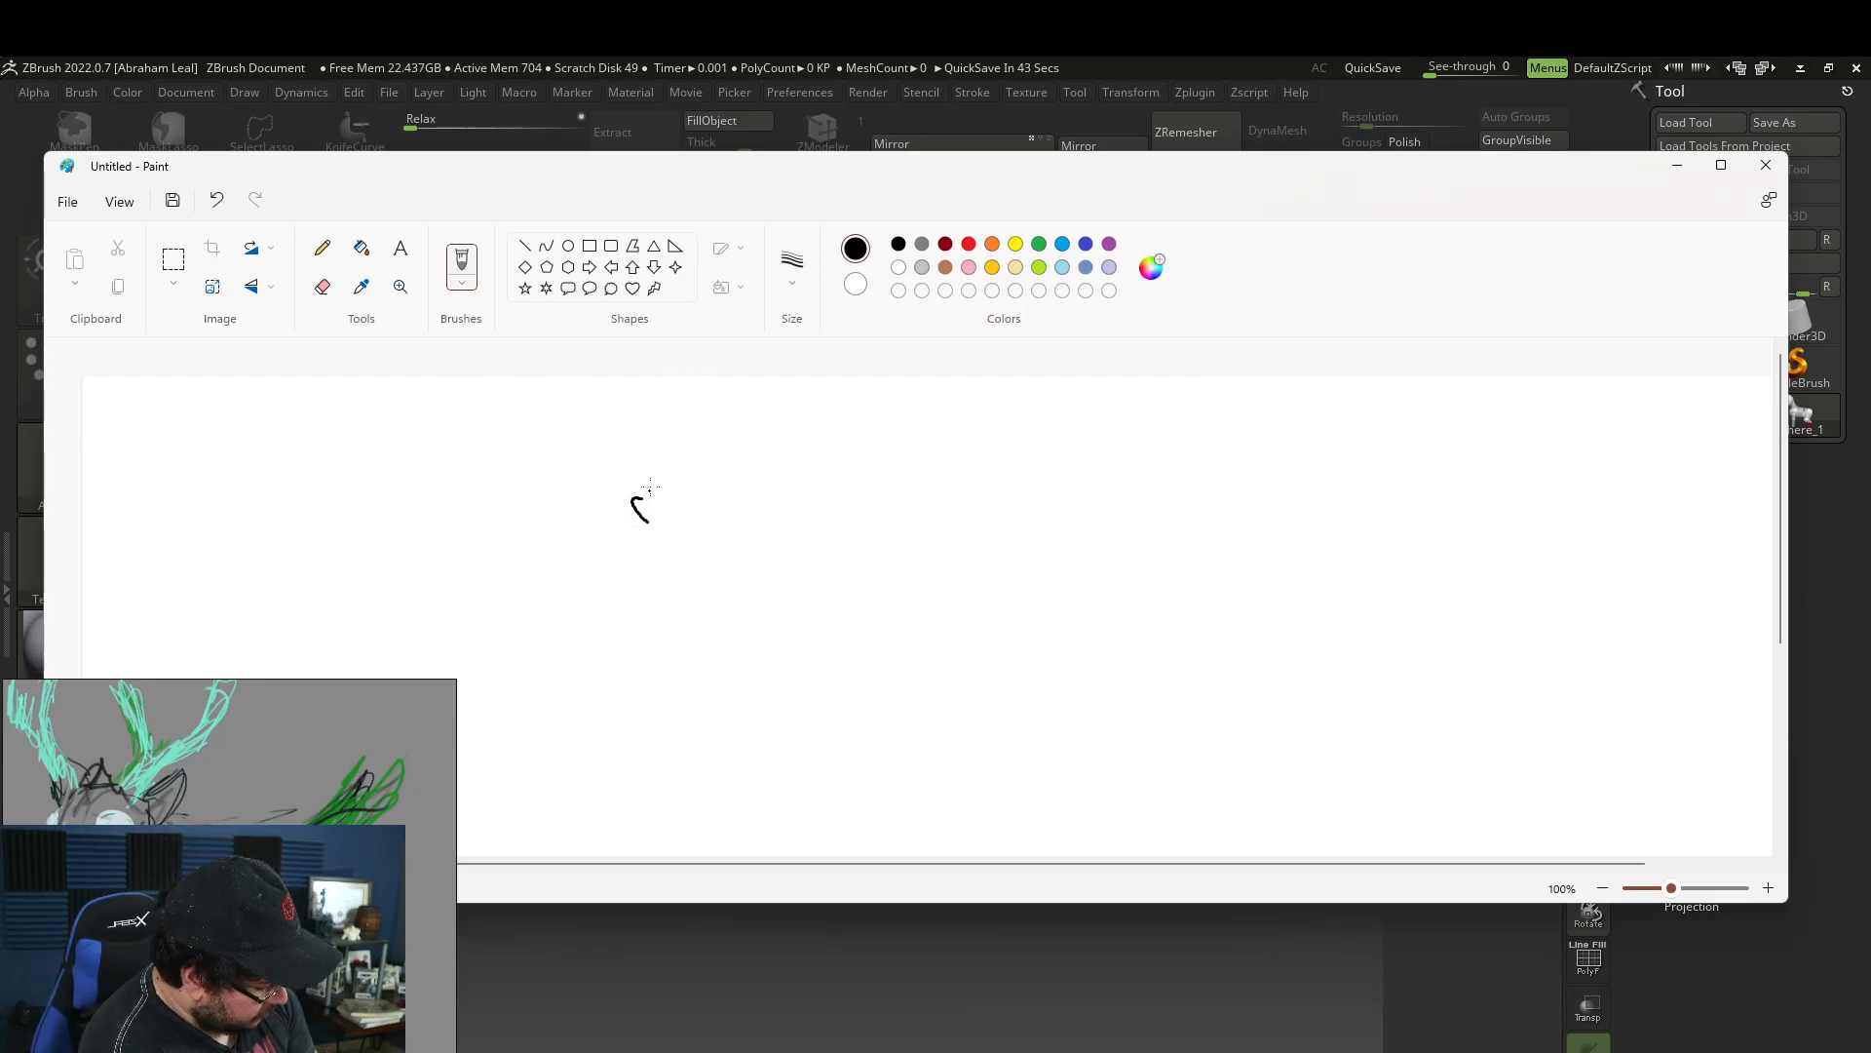
Sketch a straight leg beside a bent animal hind leg with arrows marking the joints, and minimize Paint to return to ZBrush.
{"action": "left_click_drag", "start_coordinate": [607, 477], "coordinate": [633, 504]}
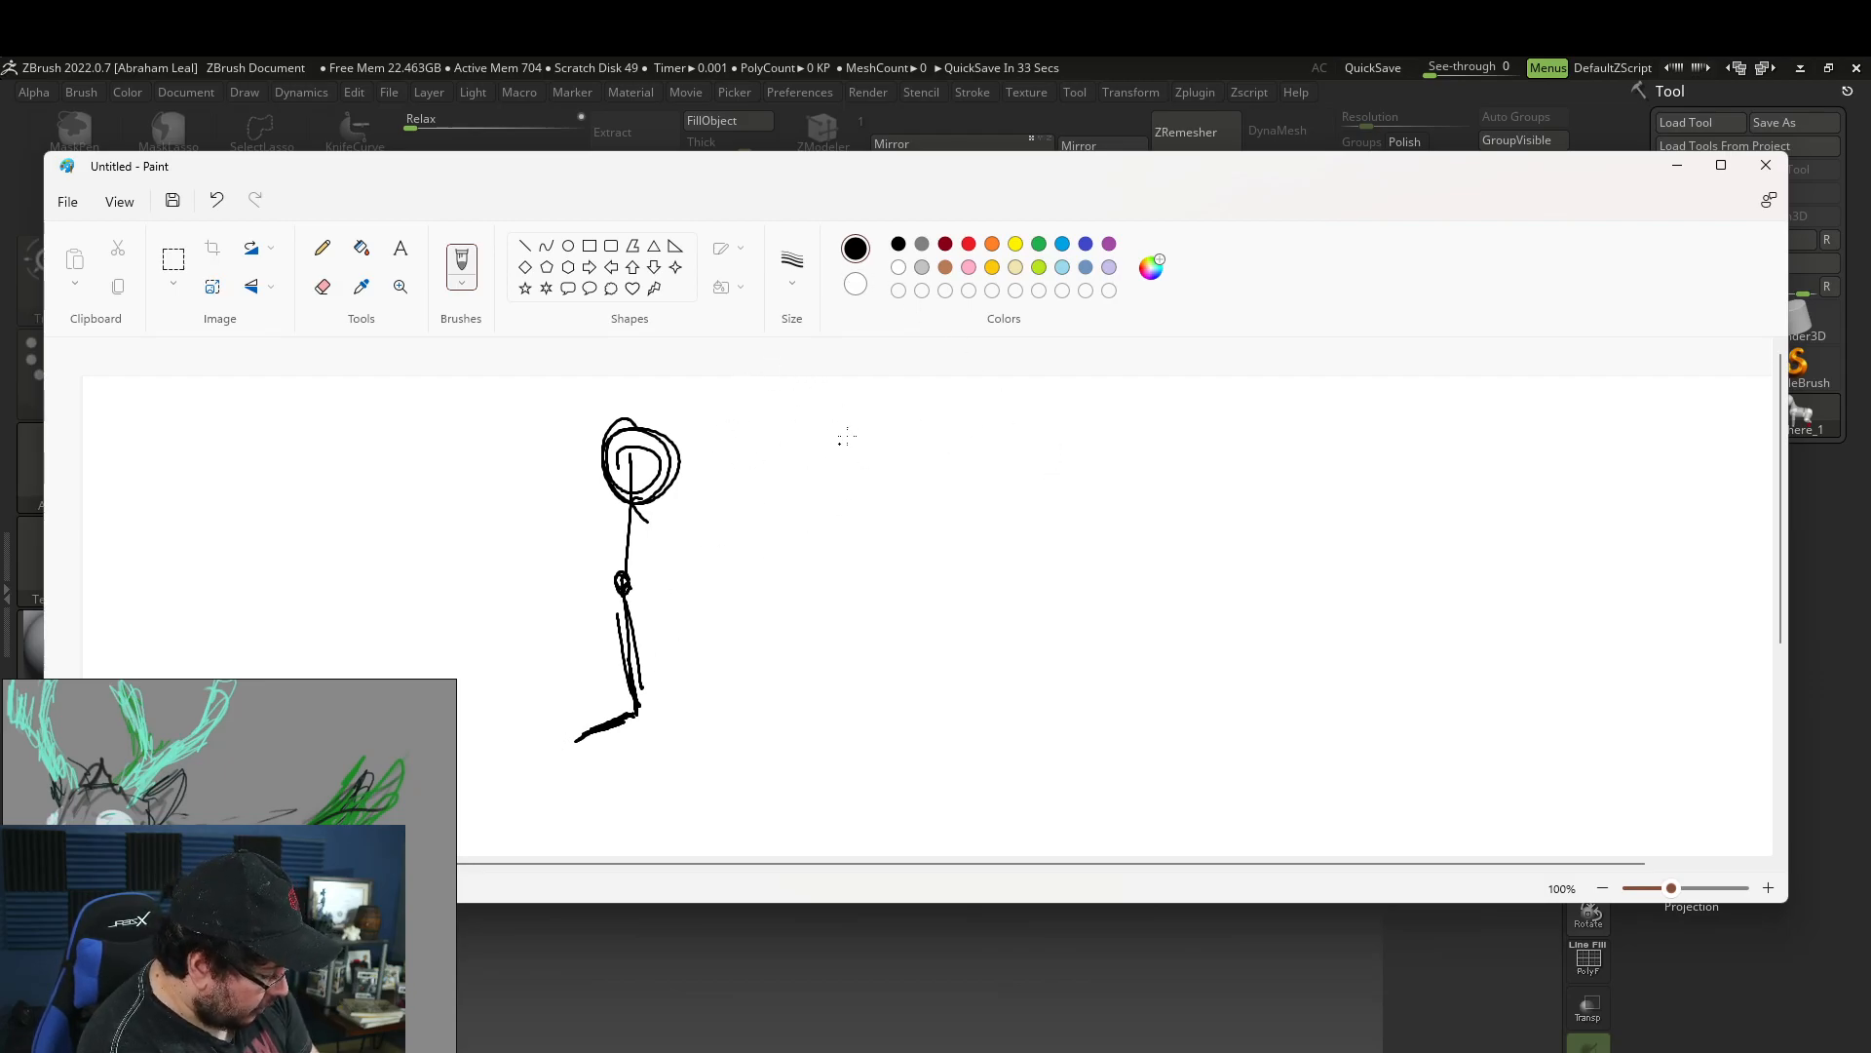
{"action": "left_click_drag", "start_coordinate": [899, 431], "coordinate": [906, 454]}
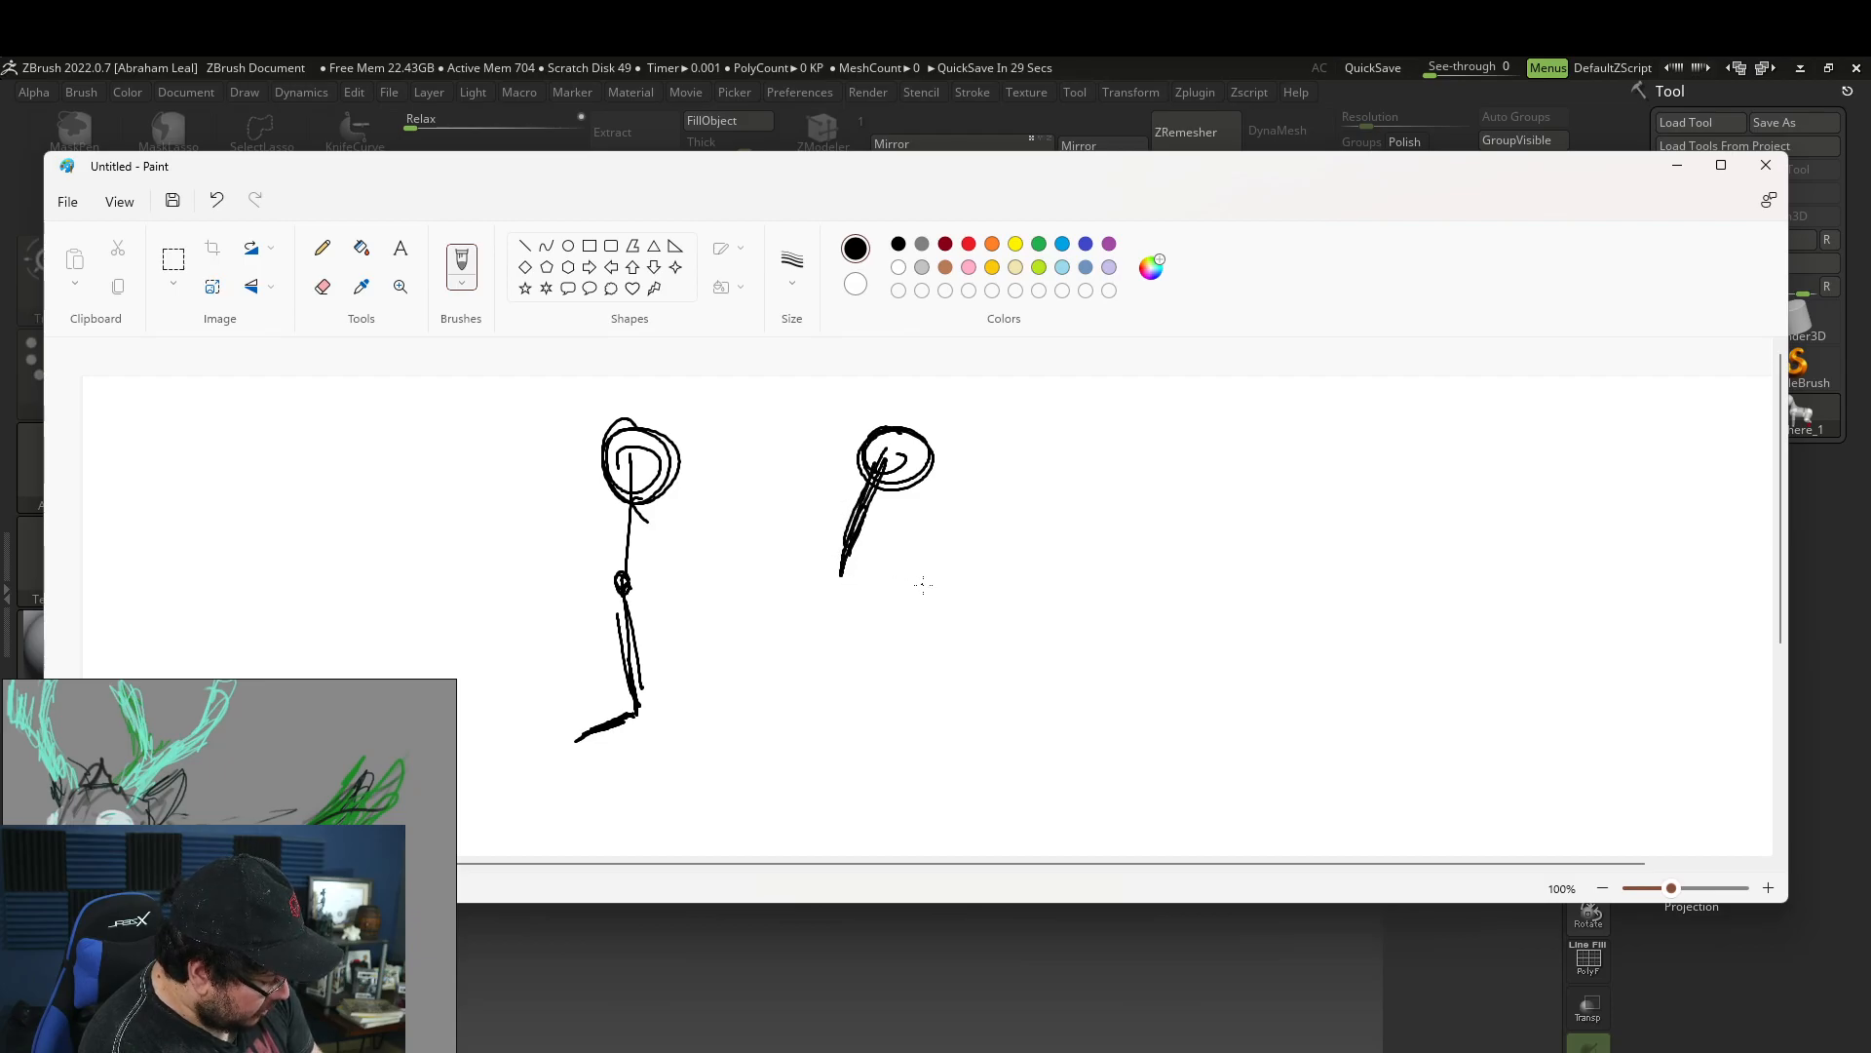
{"action": "left_click_drag", "start_coordinate": [885, 598], "coordinate": [915, 634]}
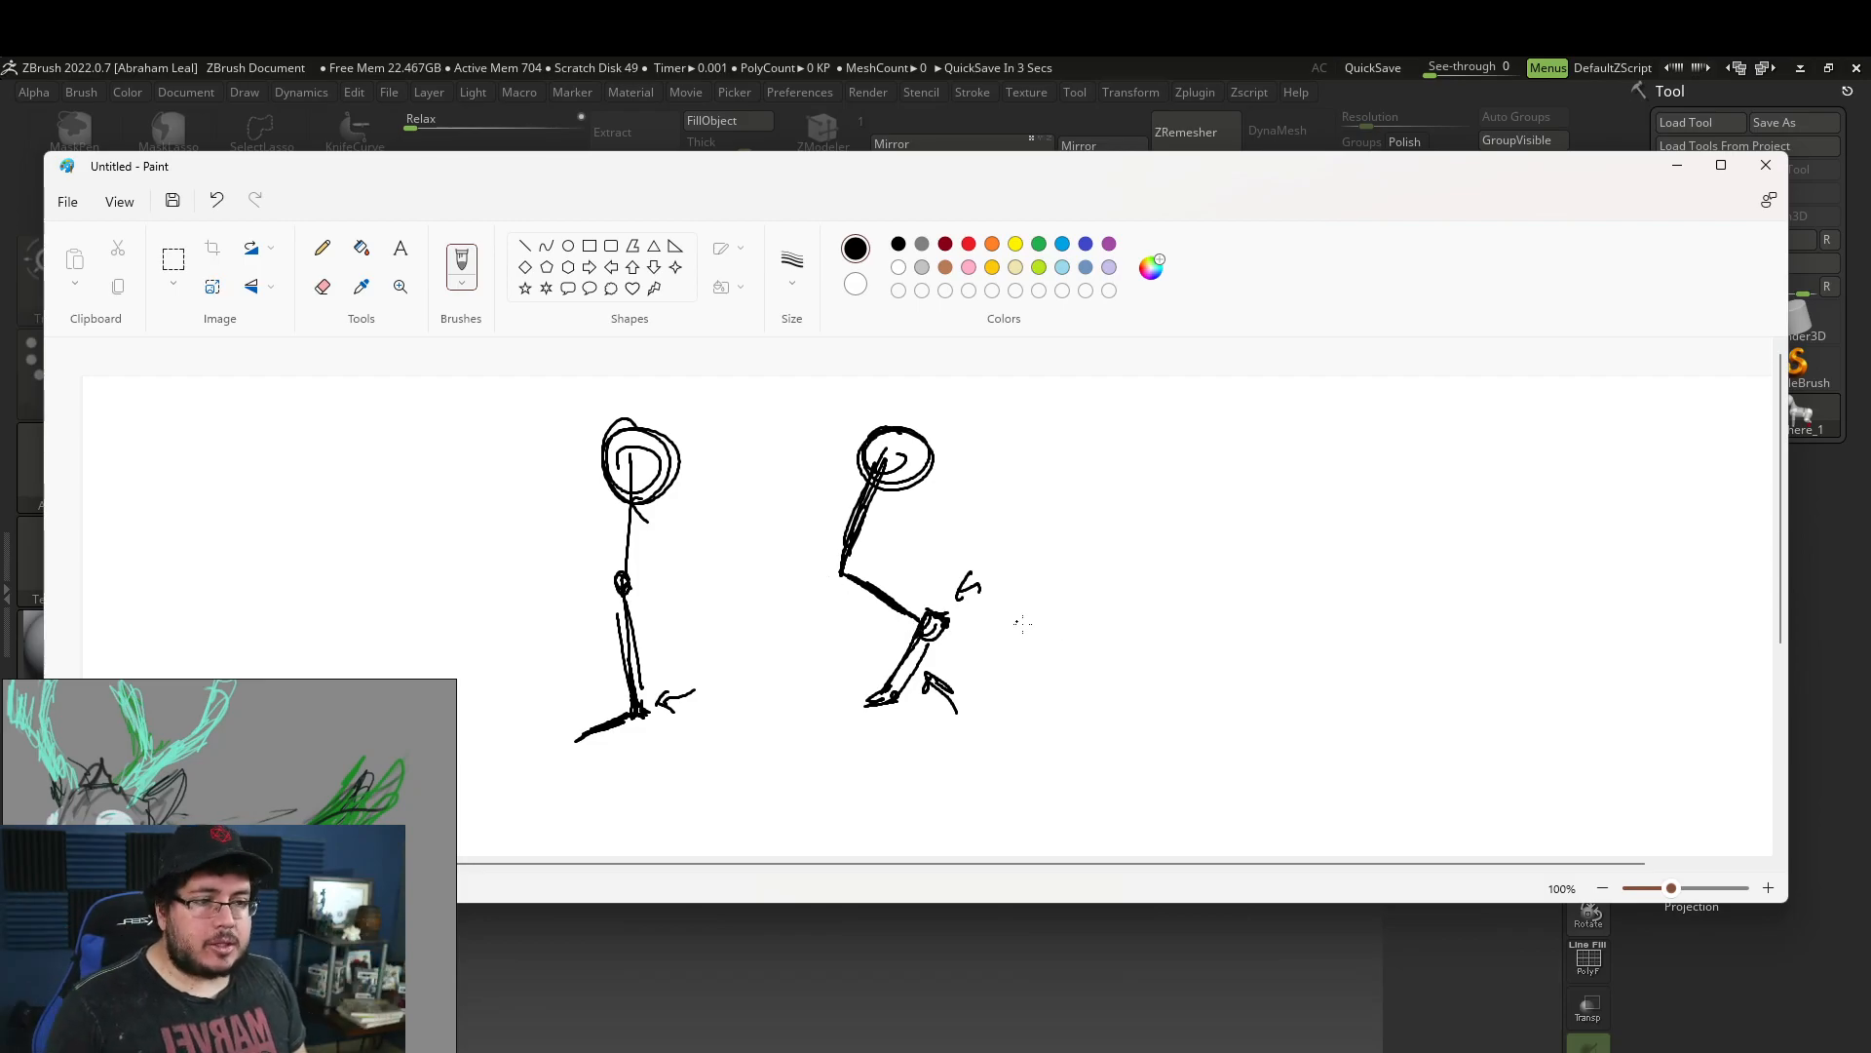
{"action": "left_click", "coordinate": [1677, 165]}
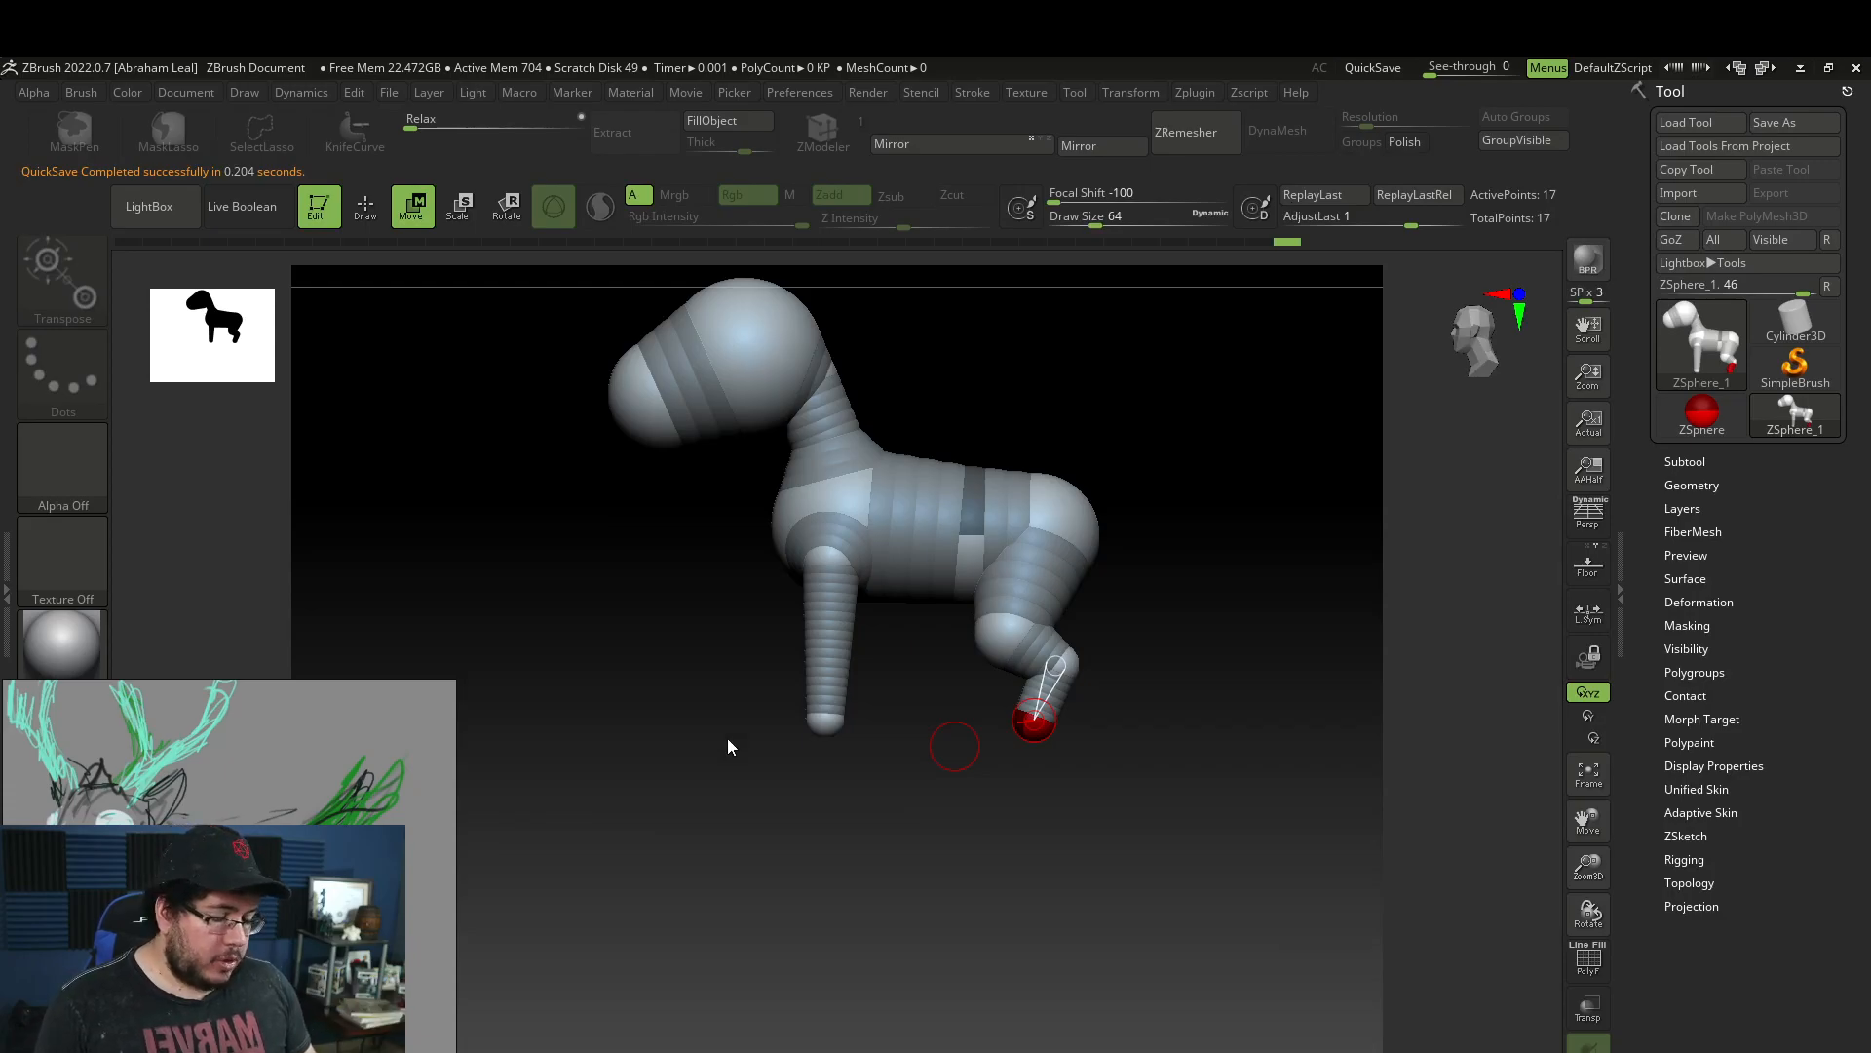
Shrink the snout ZSphere, move it closer to the head and adjust the head's proportions.
{"action": "key", "text": "a"}
{"action": "left_click_drag", "start_coordinate": [1041, 852], "coordinate": [1025, 784]}
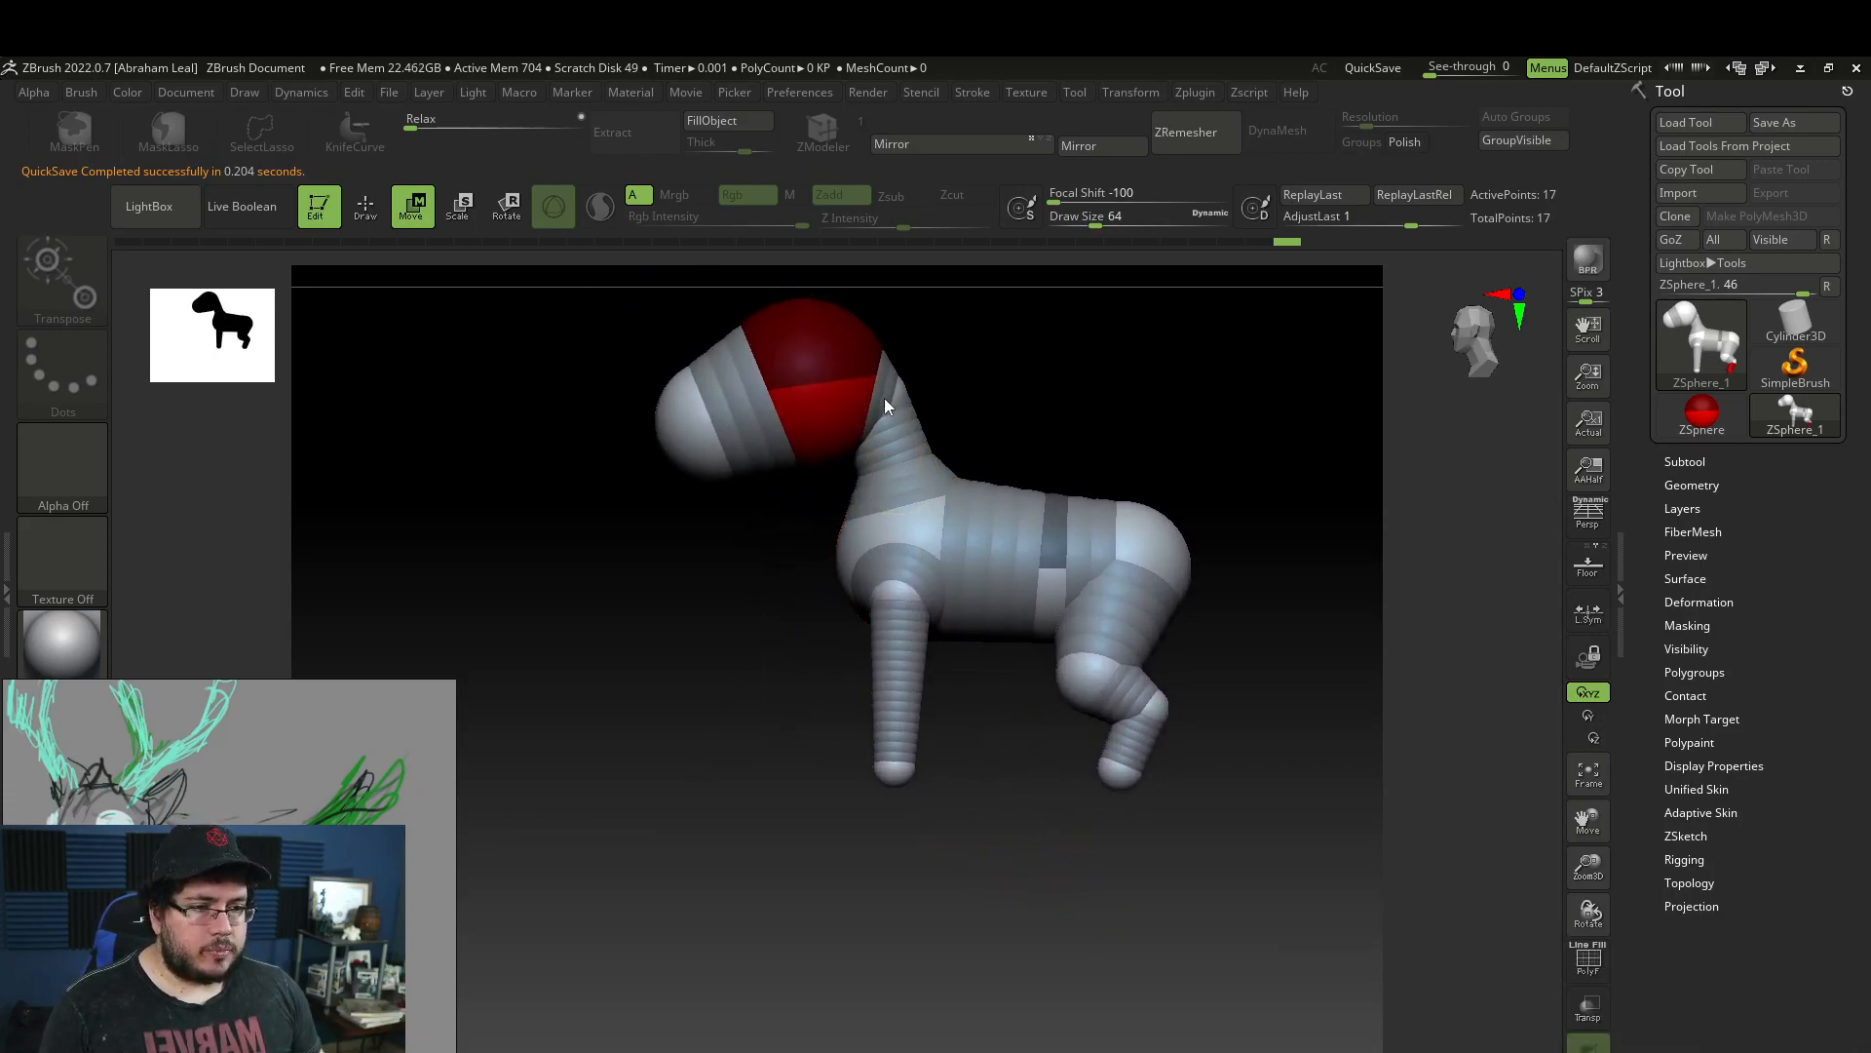
{"action": "key", "text": "e"}
{"action": "mouse_move", "coordinate": [808, 370]}
{"action": "left_mouse_down"}
{"action": "mouse_move", "coordinate": [866, 402]}
{"action": "mouse_move", "coordinate": [706, 430]}
{"action": "mouse_move", "coordinate": [710, 413]}
{"action": "left_mouse_up"}
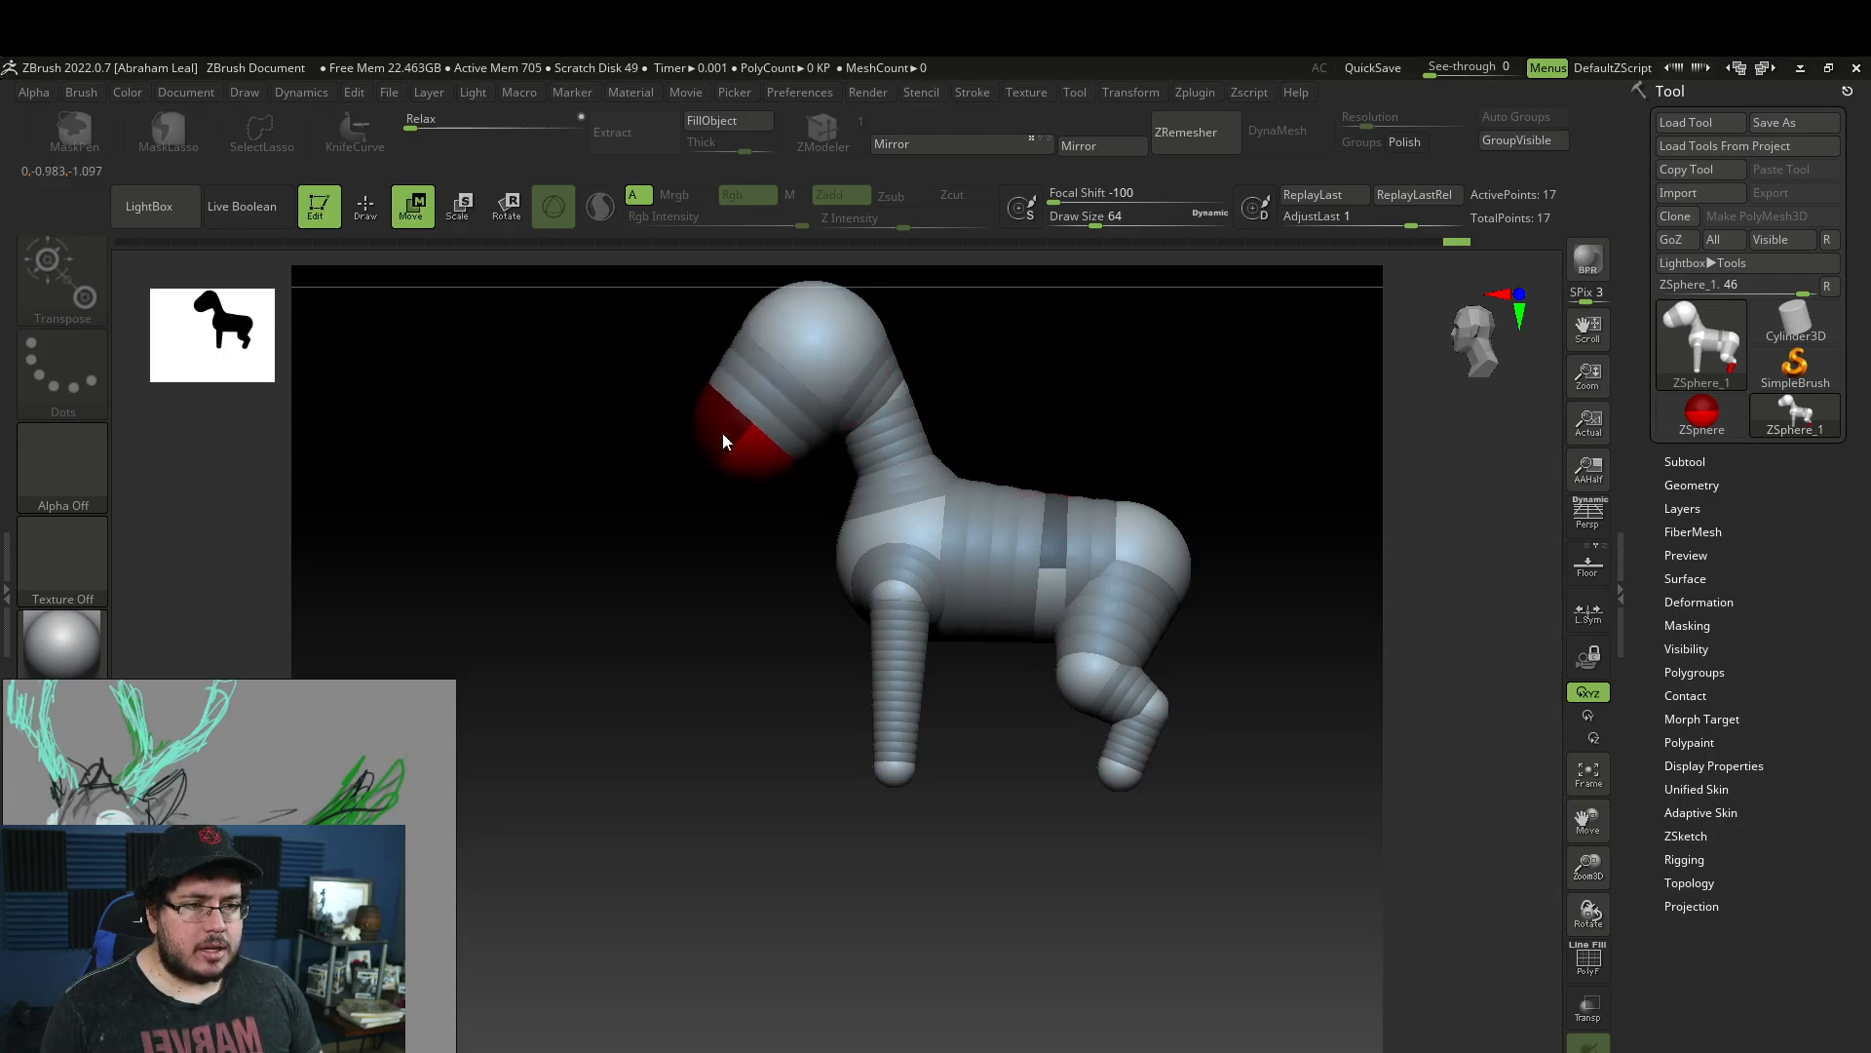
{"action": "key", "text": "w"}
{"action": "left_click_drag", "start_coordinate": [739, 611], "coordinate": [733, 626], "text": "alt"}
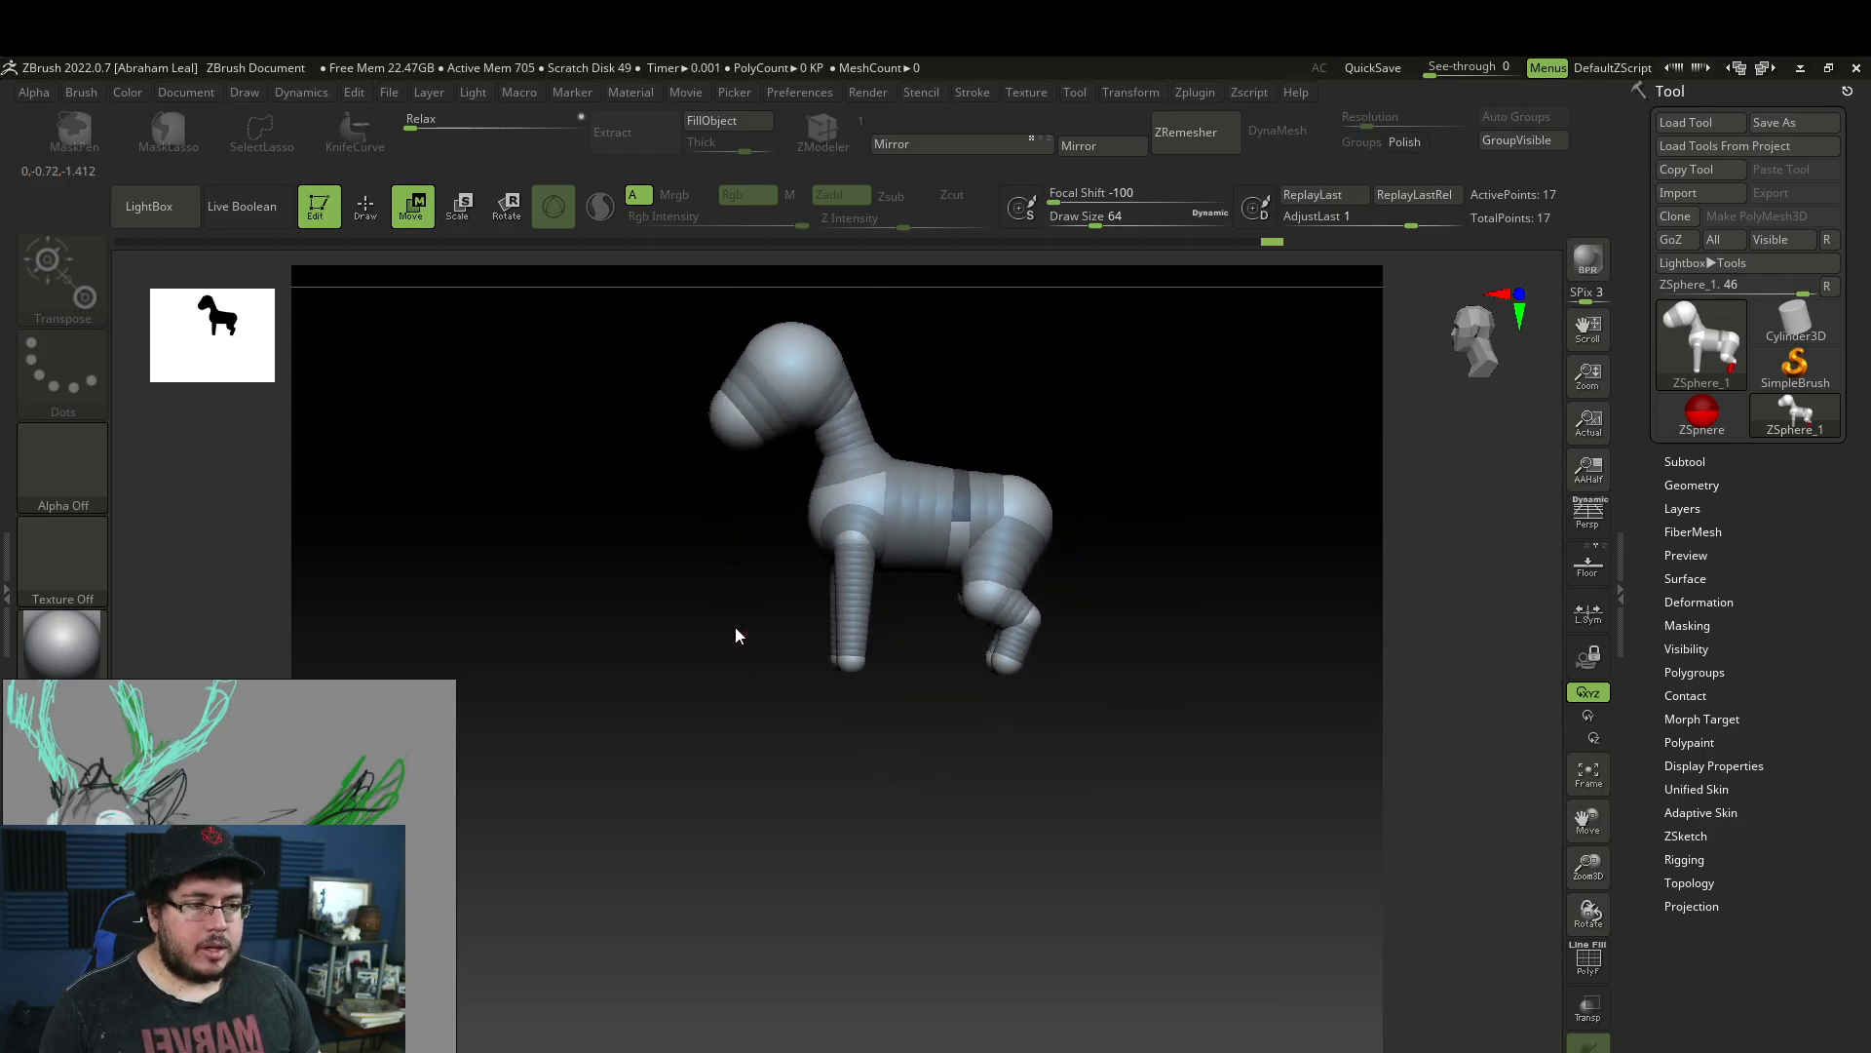
{"action": "mouse_move", "coordinate": [1123, 551]}
{"action": "left_mouse_down", "text": "alt"}
{"action": "mouse_move", "coordinate": [1125, 569]}
{"action": "mouse_move", "coordinate": [1199, 572]}
{"action": "mouse_move", "coordinate": [1149, 614]}
{"action": "mouse_move", "coordinate": [1098, 581]}
{"action": "mouse_move", "coordinate": [1135, 624]}
{"action": "mouse_move", "coordinate": [1161, 597]}
{"action": "mouse_move", "coordinate": [1119, 535]}
{"action": "mouse_move", "coordinate": [1083, 531]}
{"action": "left_mouse_up", "text": "alt"}
{"action": "key", "text": "q"}
{"action": "left_click_drag", "start_coordinate": [926, 449], "coordinate": [957, 575], "text": "alt"}
{"action": "mouse_move", "coordinate": [903, 445]}
{"action": "left_mouse_down"}
{"action": "mouse_move", "coordinate": [927, 531]}
{"action": "mouse_move", "coordinate": [776, 538]}
{"action": "mouse_move", "coordinate": [910, 477]}
{"action": "mouse_move", "coordinate": [868, 572]}
{"action": "mouse_move", "coordinate": [836, 562]}
{"action": "mouse_move", "coordinate": [889, 535]}
{"action": "mouse_move", "coordinate": [833, 545]}
{"action": "mouse_move", "coordinate": [915, 530]}
{"action": "mouse_move", "coordinate": [1069, 448]}
{"action": "mouse_move", "coordinate": [1027, 493]}
{"action": "mouse_move", "coordinate": [1081, 346]}
{"action": "left_mouse_up"}
{"action": "left_click", "coordinate": [778, 536]}
{"action": "key", "text": "w"}
{"action": "key", "text": "ctrl+z"}
{"action": "key", "text": "ctrl+z"}
Add mirrored ZSpheres to the sides of the head and pull out the first antler segments.
{"action": "key", "text": "space"}
{"action": "key", "text": "q"}
{"action": "left_click", "coordinate": [924, 483]}
{"action": "left_click", "coordinate": [863, 532]}
{"action": "key", "text": "w"}
{"action": "left_click_drag", "start_coordinate": [857, 535], "coordinate": [879, 572]}
{"action": "left_click_drag", "start_coordinate": [921, 480], "coordinate": [940, 502]}
{"action": "left_click_drag", "start_coordinate": [1028, 460], "coordinate": [849, 426]}
Reposition the antler joints from several views to form a tall zigzag main beam on each side.
{"action": "left_click_drag", "start_coordinate": [445, 366], "coordinate": [435, 397]}
{"action": "mouse_move", "coordinate": [545, 383]}
{"action": "left_mouse_down"}
{"action": "mouse_move", "coordinate": [522, 367]}
{"action": "mouse_move", "coordinate": [548, 367]}
{"action": "left_mouse_up"}
{"action": "left_click_drag", "start_coordinate": [517, 507], "coordinate": [527, 495]}
{"action": "left_click_drag", "start_coordinate": [626, 400], "coordinate": [578, 449], "text": "alt"}
{"action": "left_click_drag", "start_coordinate": [443, 497], "coordinate": [445, 448]}
{"action": "mouse_move", "coordinate": [542, 571]}
{"action": "left_mouse_down"}
{"action": "mouse_move", "coordinate": [518, 560]}
{"action": "mouse_move", "coordinate": [563, 562]}
{"action": "mouse_move", "coordinate": [530, 564]}
{"action": "left_mouse_up"}
{"action": "mouse_move", "coordinate": [952, 639]}
{"action": "left_mouse_down"}
{"action": "mouse_move", "coordinate": [877, 639]}
{"action": "mouse_move", "coordinate": [942, 566]}
{"action": "mouse_move", "coordinate": [881, 605]}
{"action": "mouse_move", "coordinate": [944, 535]}
{"action": "left_mouse_up"}
Add a ZSphere on each antler's lower section and pull it inward as a side branch.
{"action": "key", "text": "q"}
{"action": "mouse_move", "coordinate": [768, 547]}
{"action": "left_mouse_down"}
{"action": "mouse_move", "coordinate": [755, 569]}
{"action": "mouse_move", "coordinate": [740, 543]}
{"action": "mouse_move", "coordinate": [769, 509]}
{"action": "mouse_move", "coordinate": [728, 579]}
{"action": "mouse_move", "coordinate": [829, 468]}
{"action": "left_mouse_up"}
{"action": "left_click", "coordinate": [703, 566]}
{"action": "left_click", "coordinate": [712, 558], "text": "shift"}
{"action": "key", "text": "w"}
{"action": "left_click_drag", "start_coordinate": [912, 451], "coordinate": [919, 401]}
{"action": "left_click_drag", "start_coordinate": [823, 459], "coordinate": [871, 472]}
Insert a joint in each inner antler branch and bend the branch's end upward.
{"action": "key", "text": "q"}
{"action": "left_click", "coordinate": [788, 519]}
{"action": "key", "text": "w"}
{"action": "left_click_drag", "start_coordinate": [795, 552], "coordinate": [826, 551]}
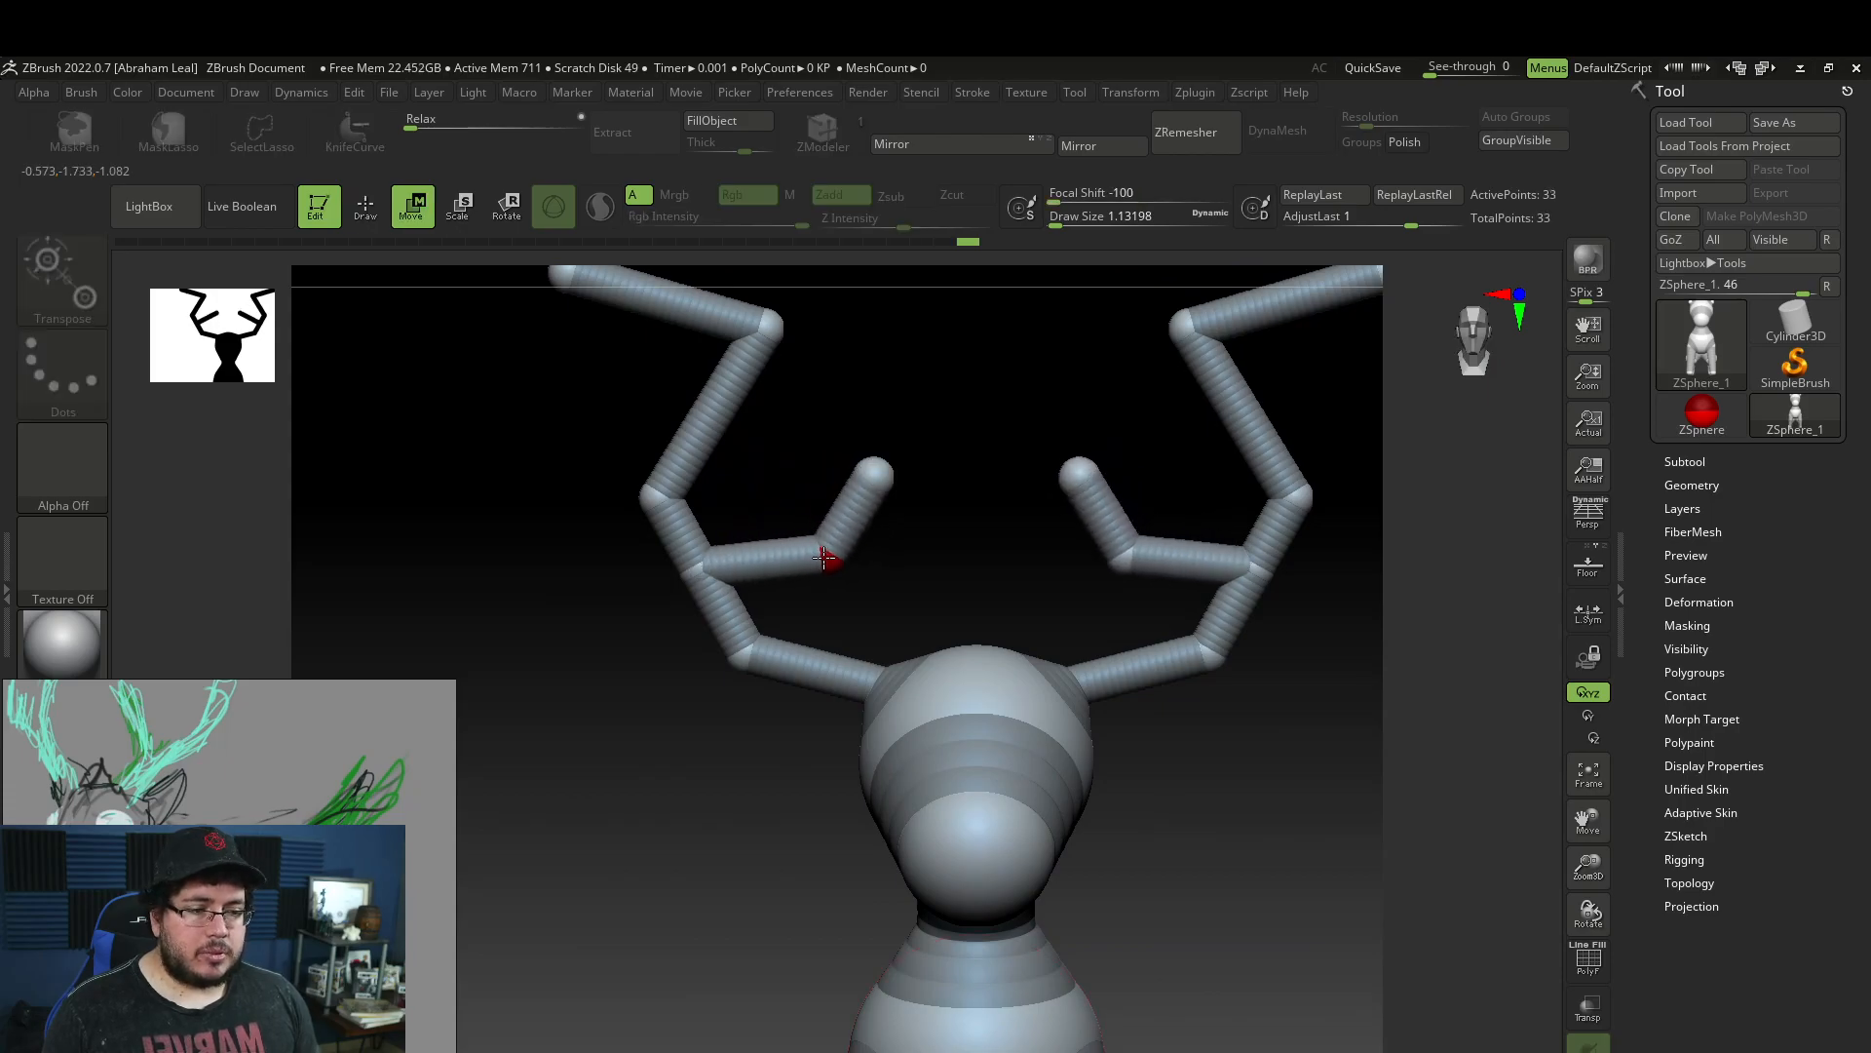
{"action": "left_click_drag", "start_coordinate": [860, 478], "coordinate": [840, 456]}
{"action": "left_click_drag", "start_coordinate": [828, 556], "coordinate": [823, 547]}
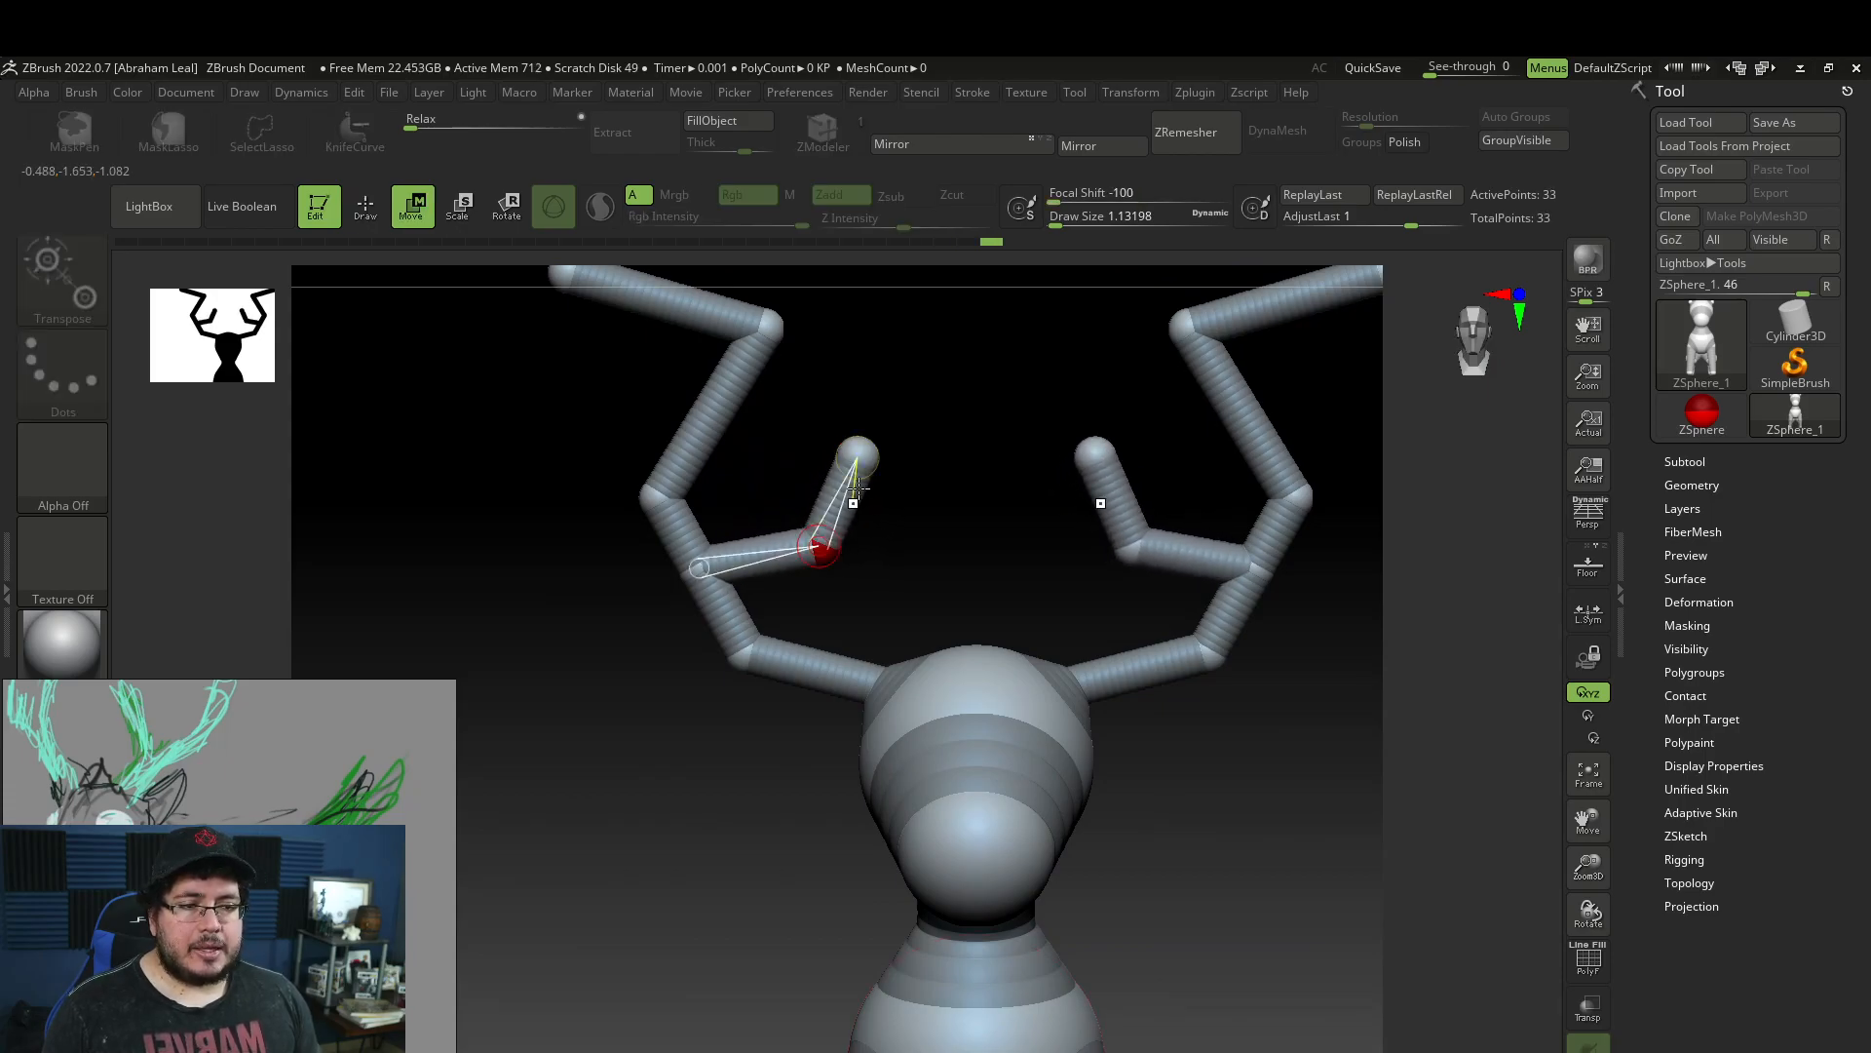
{"action": "left_click_drag", "start_coordinate": [858, 455], "coordinate": [850, 444]}
{"action": "key", "text": "e"}
{"action": "key", "text": "q"}
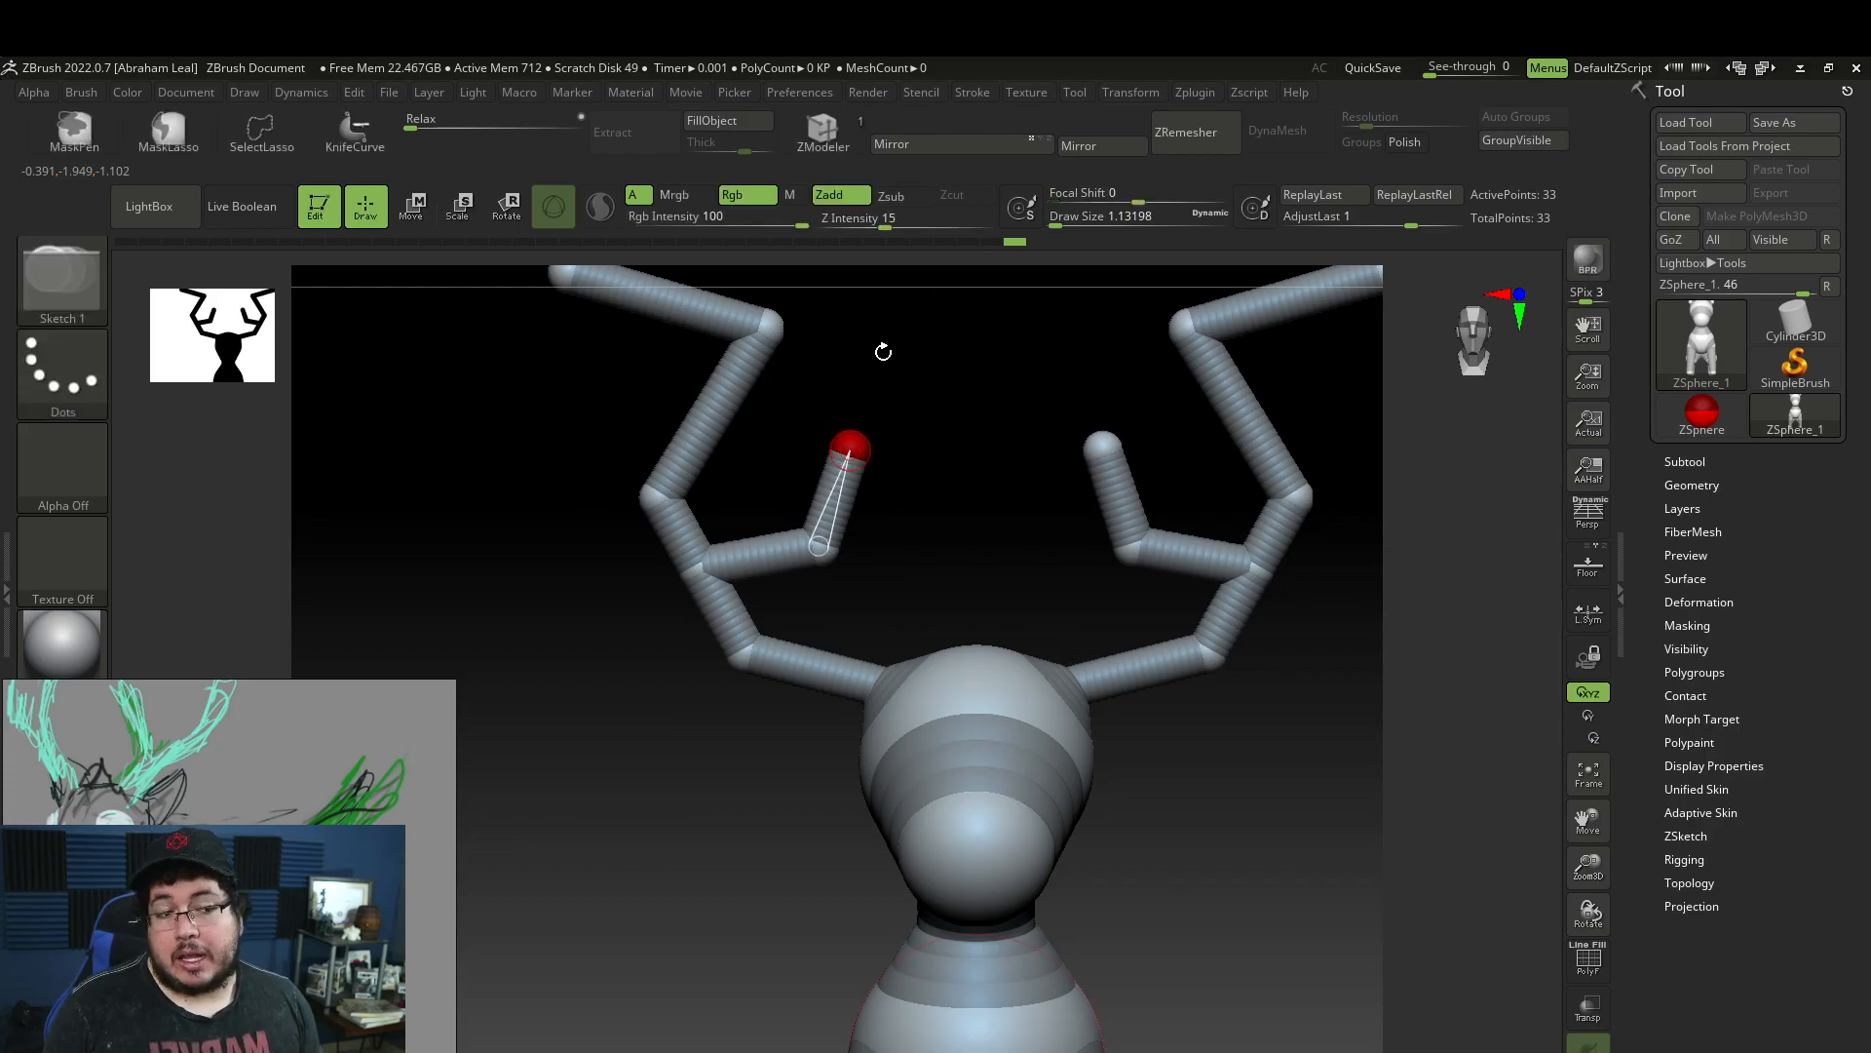
Add a short branch pointing upward near the outer tip of each antler.
{"action": "left_click_drag", "start_coordinate": [885, 397], "coordinate": [925, 565], "text": "alt"}
{"action": "left_click", "coordinate": [723, 459]}
{"action": "left_click_drag", "start_coordinate": [771, 435], "coordinate": [693, 388]}
{"action": "left_click", "coordinate": [717, 473]}
{"action": "key", "text": "w"}
Open a Chrome window, maximize it and search Google for "freljord".
{"action": "key", "text": "super"}
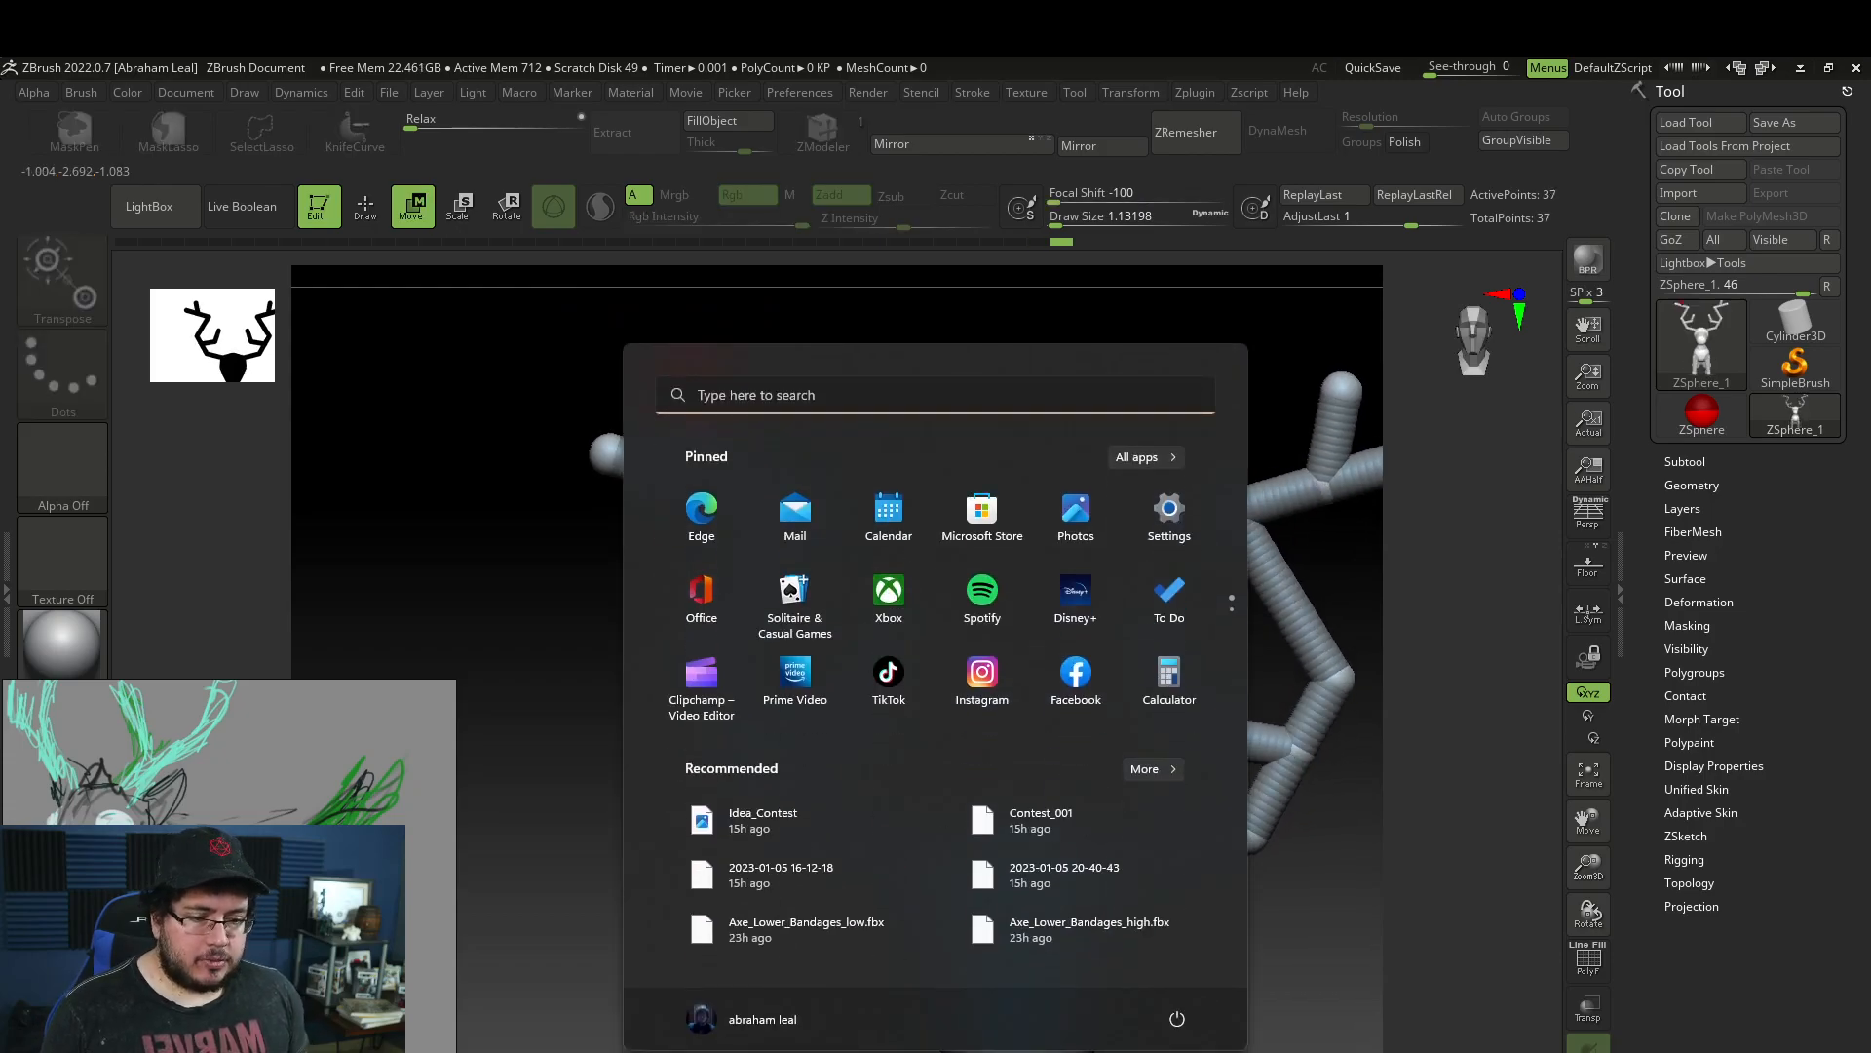
{"action": "key", "text": "super"}
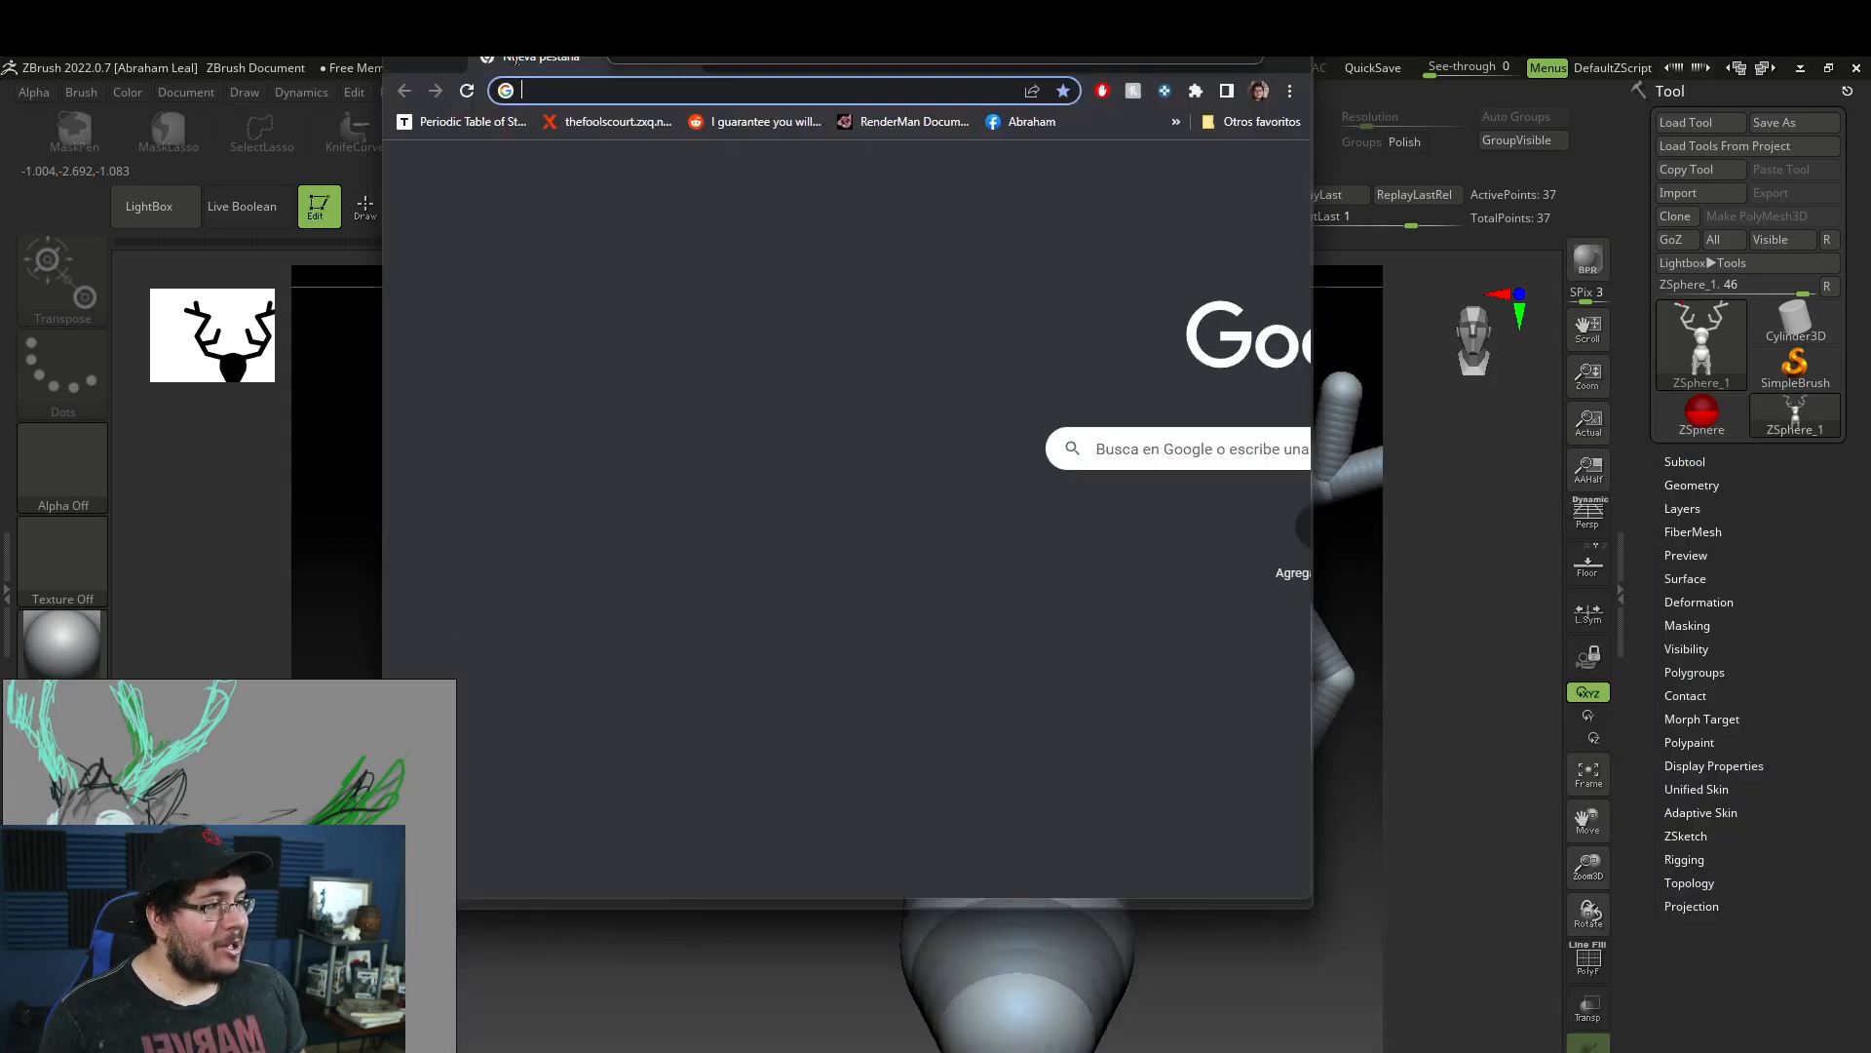
{"action": "left_click_drag", "start_coordinate": [503, 76], "coordinate": [503, 58]}
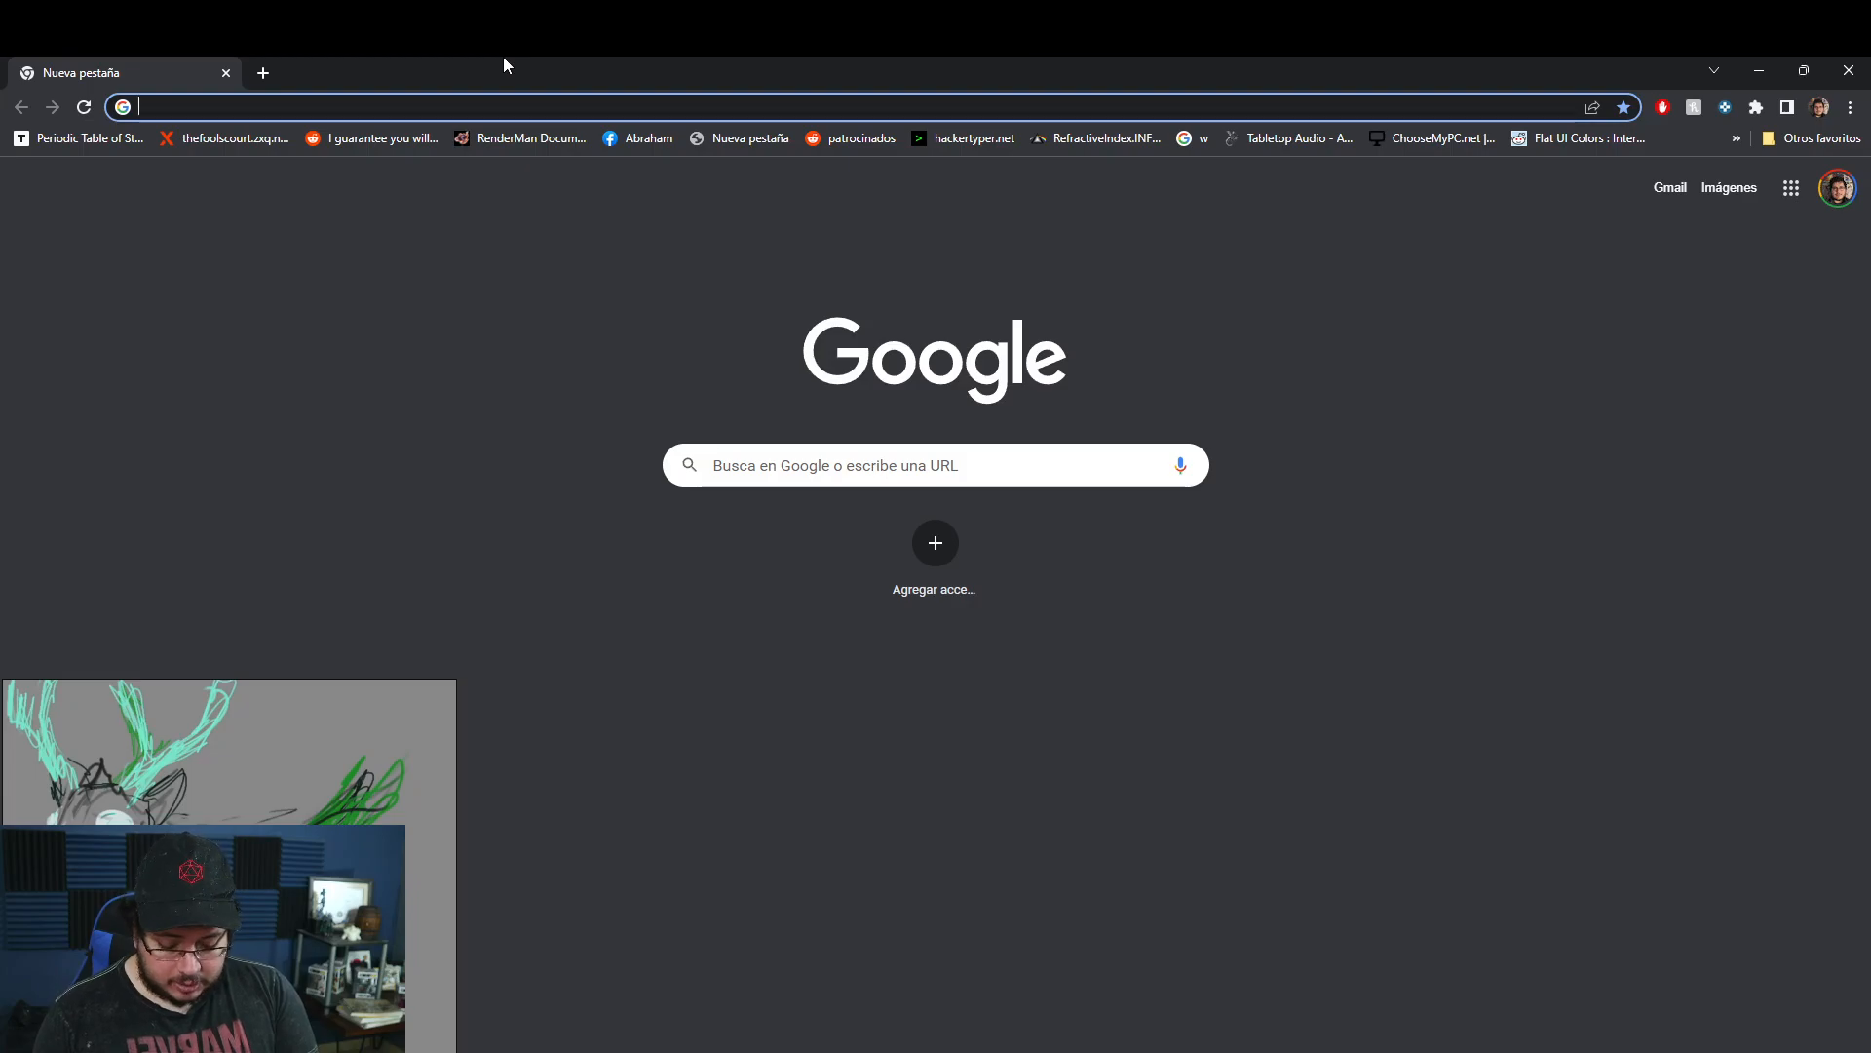
{"action": "type", "text": "freljord"}
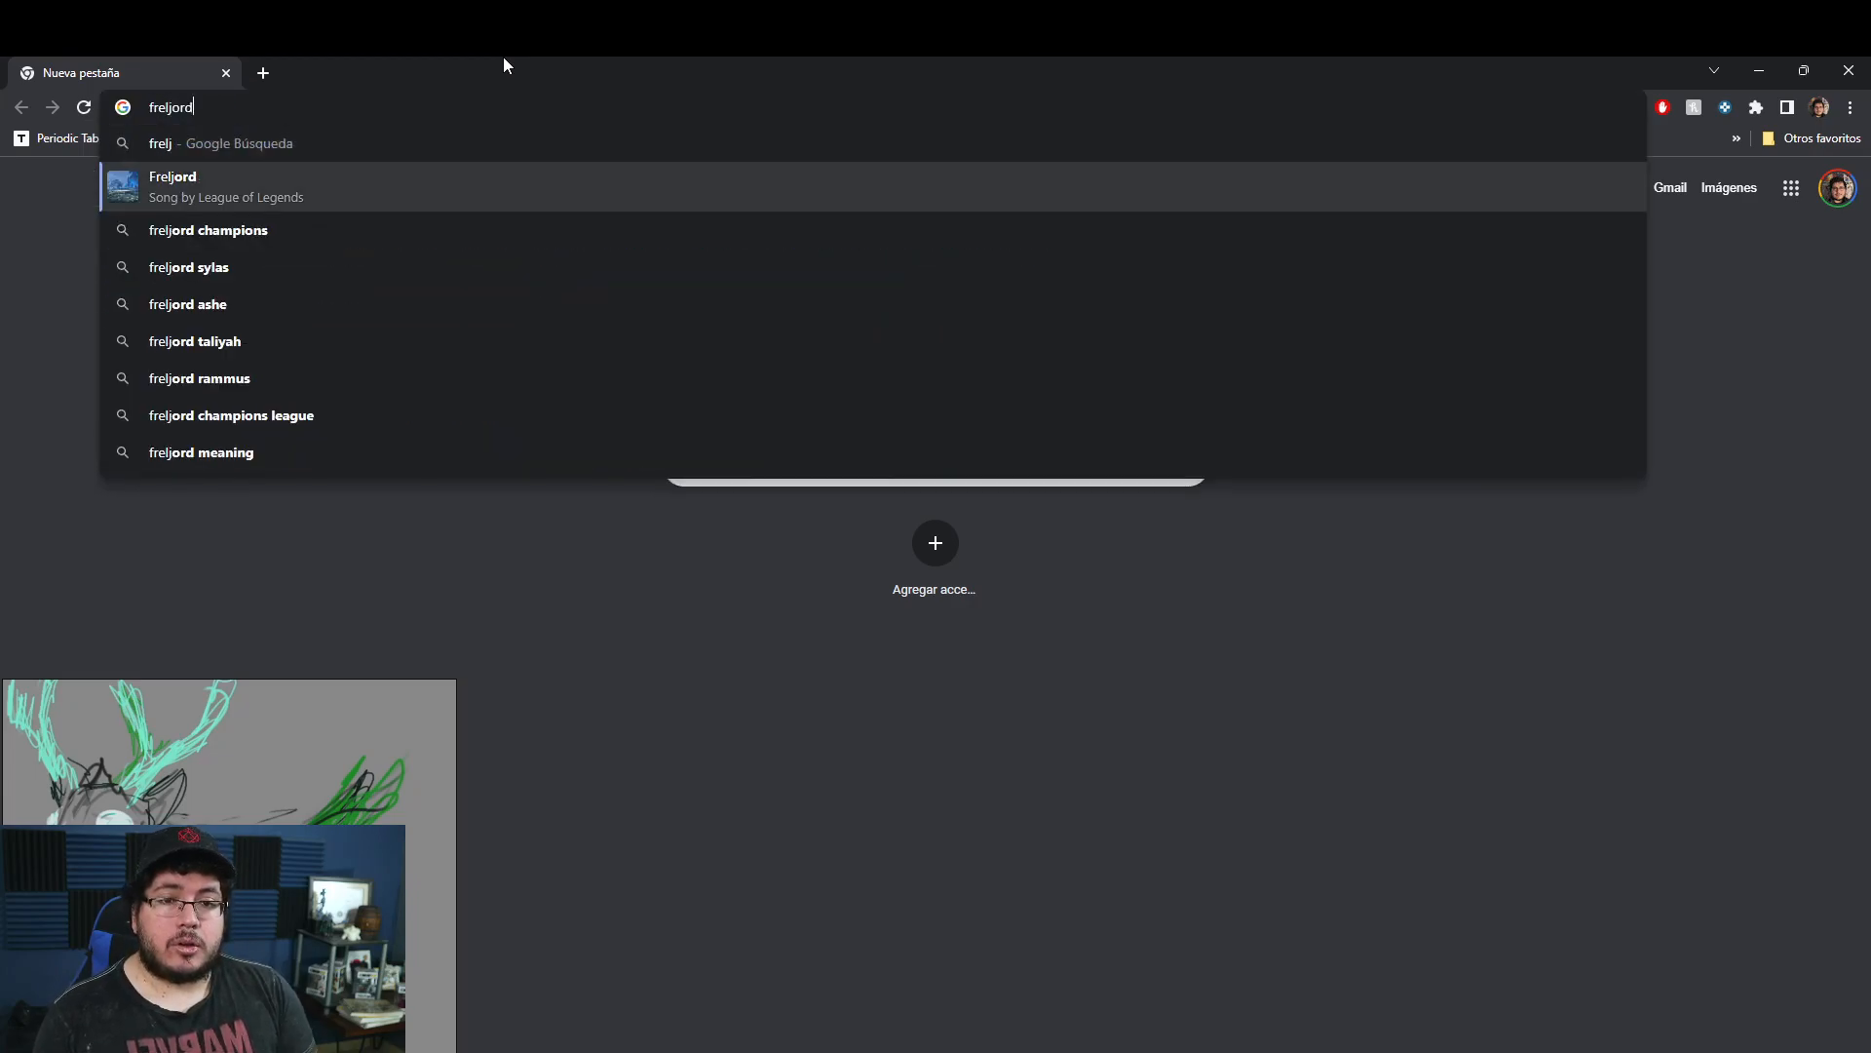
{"action": "key", "text": "Down"}
{"action": "key", "text": "Return"}
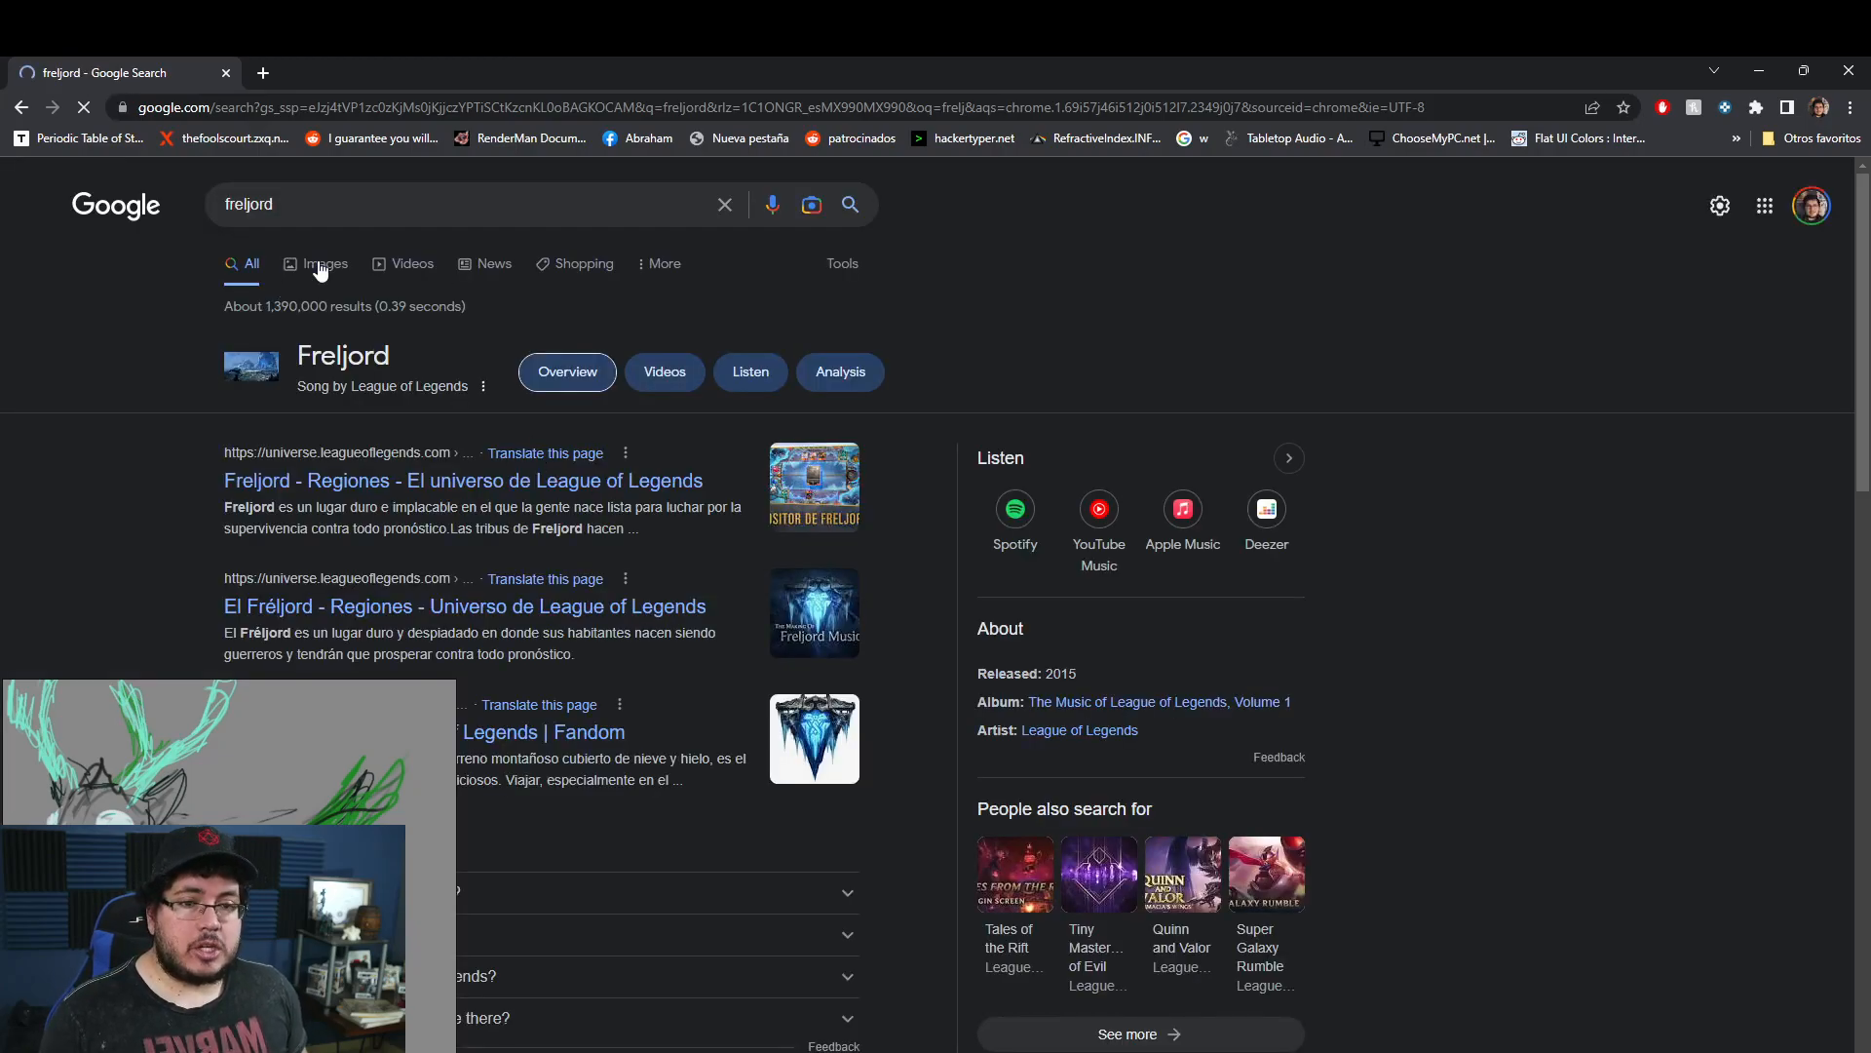
View the freljord image results and open the ice crest picture with the three rune symbols.
{"action": "left_click", "coordinate": [321, 270]}
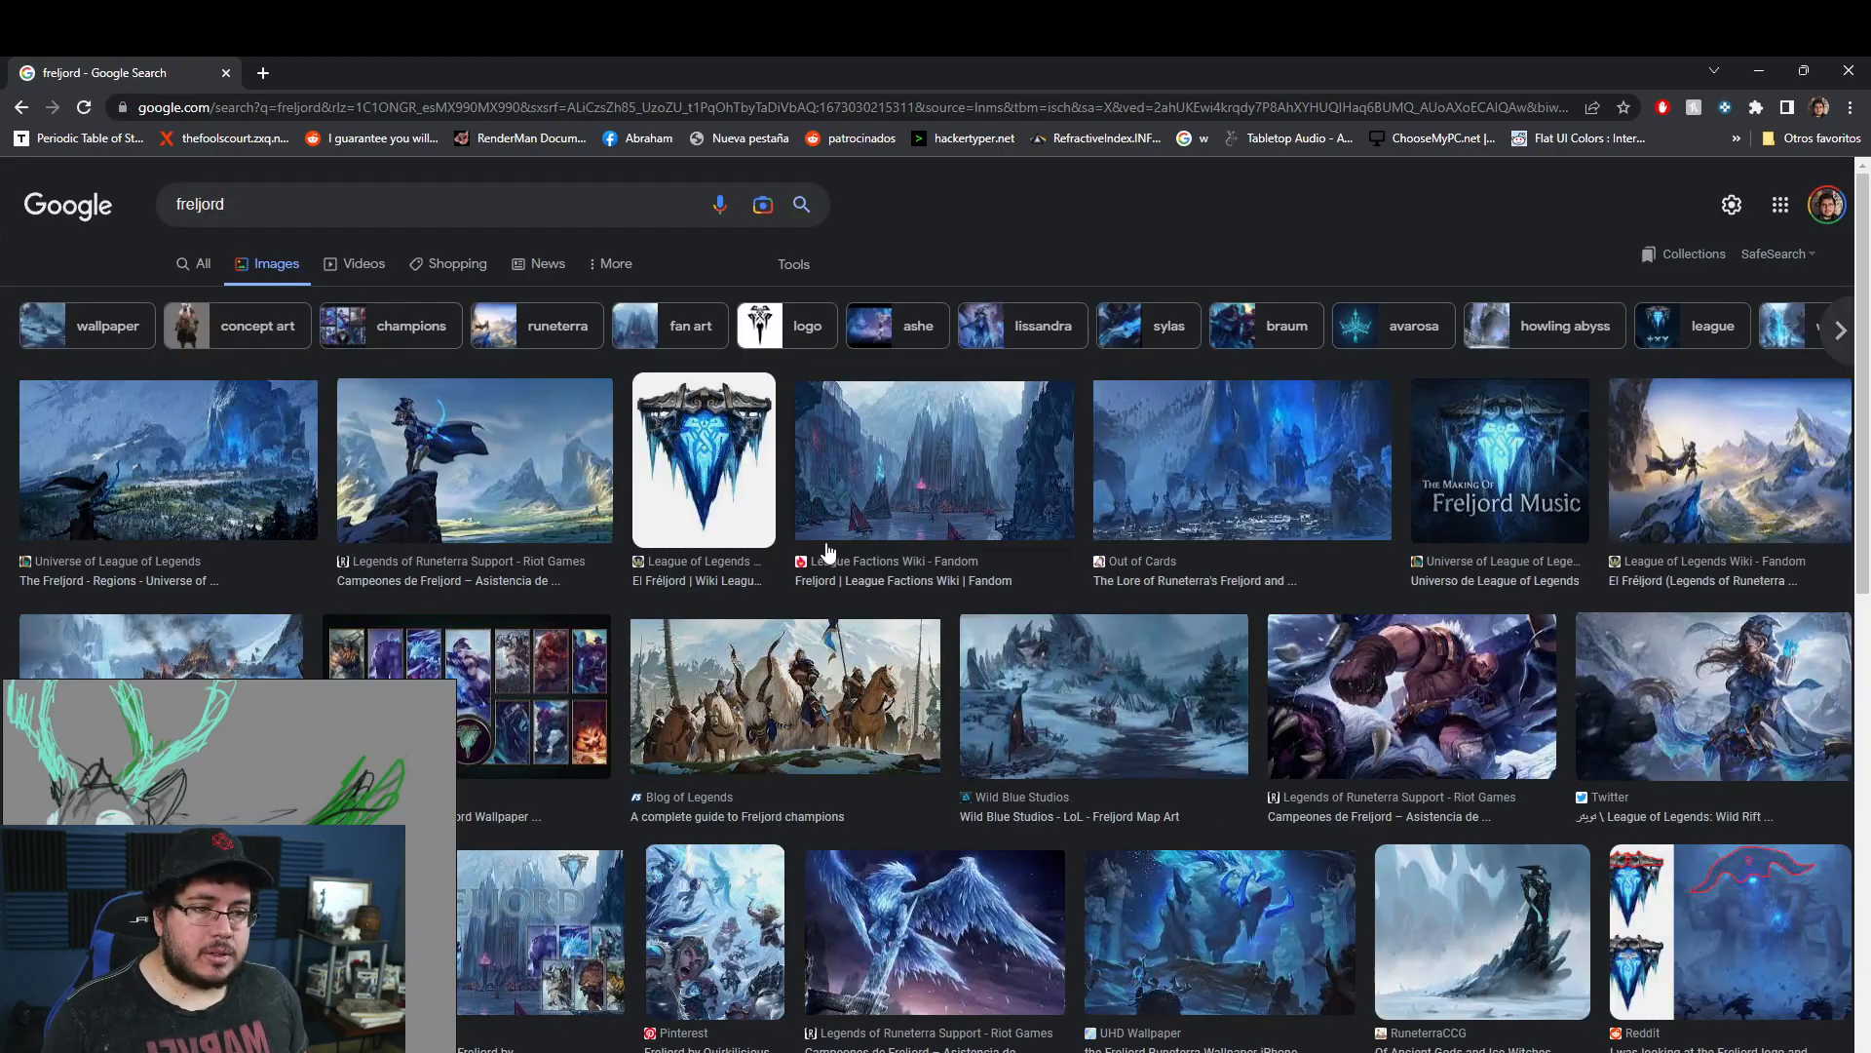
{"action": "left_click", "coordinate": [705, 487]}
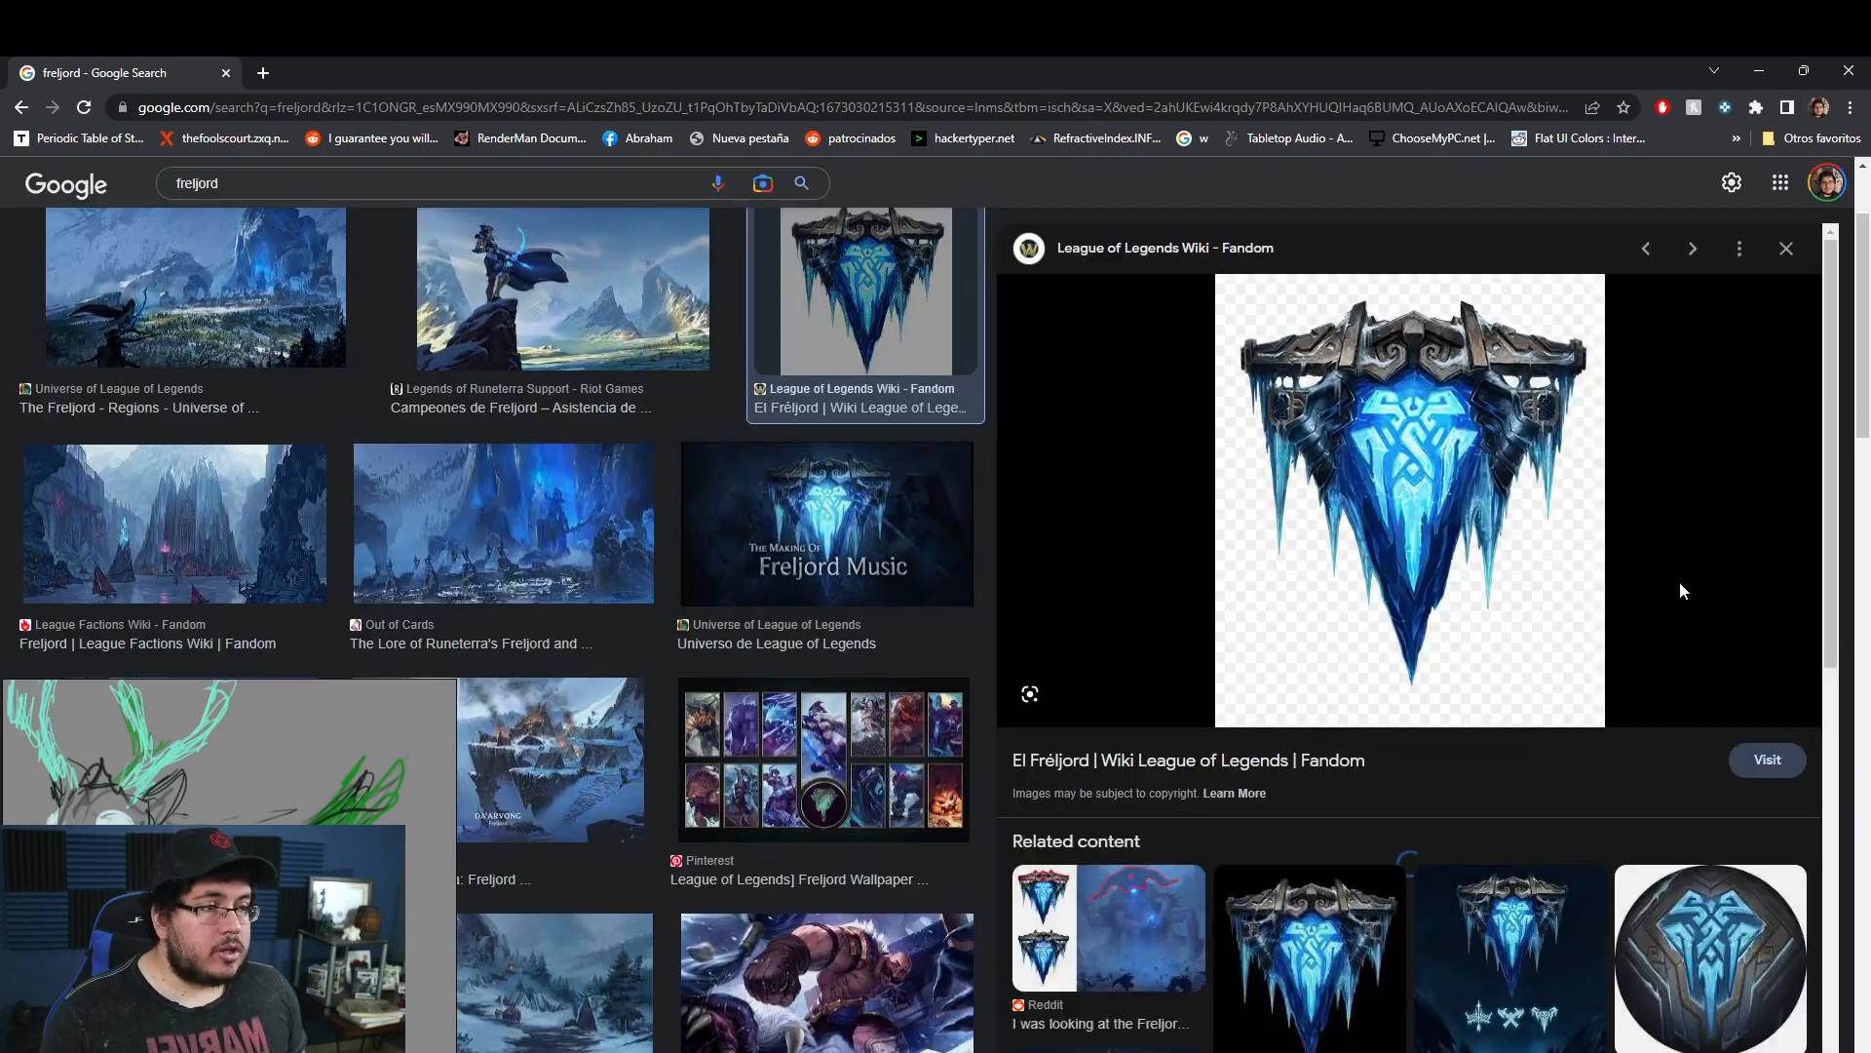
{"action": "left_click", "coordinate": [1509, 1018]}
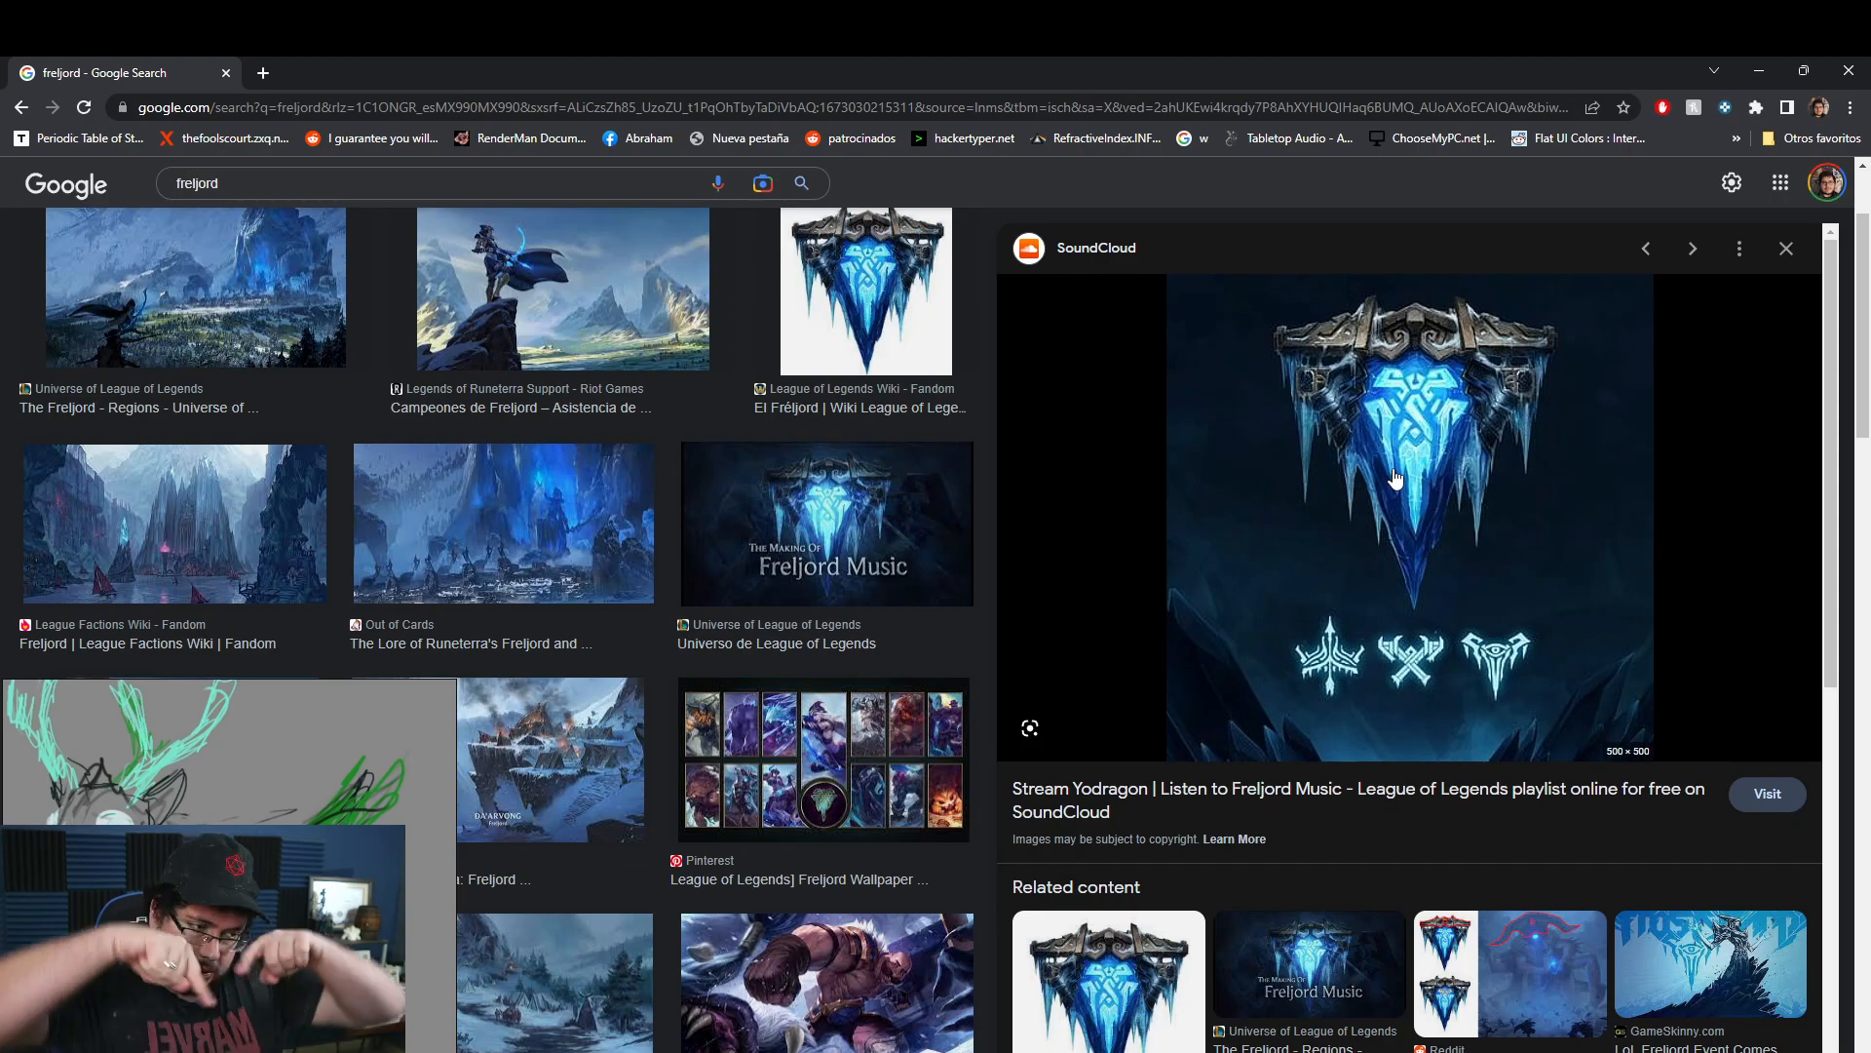
Switch back to ZBrush and bring the reindeer's head and antlers into view.
{"action": "key", "text": "alt+Tab"}
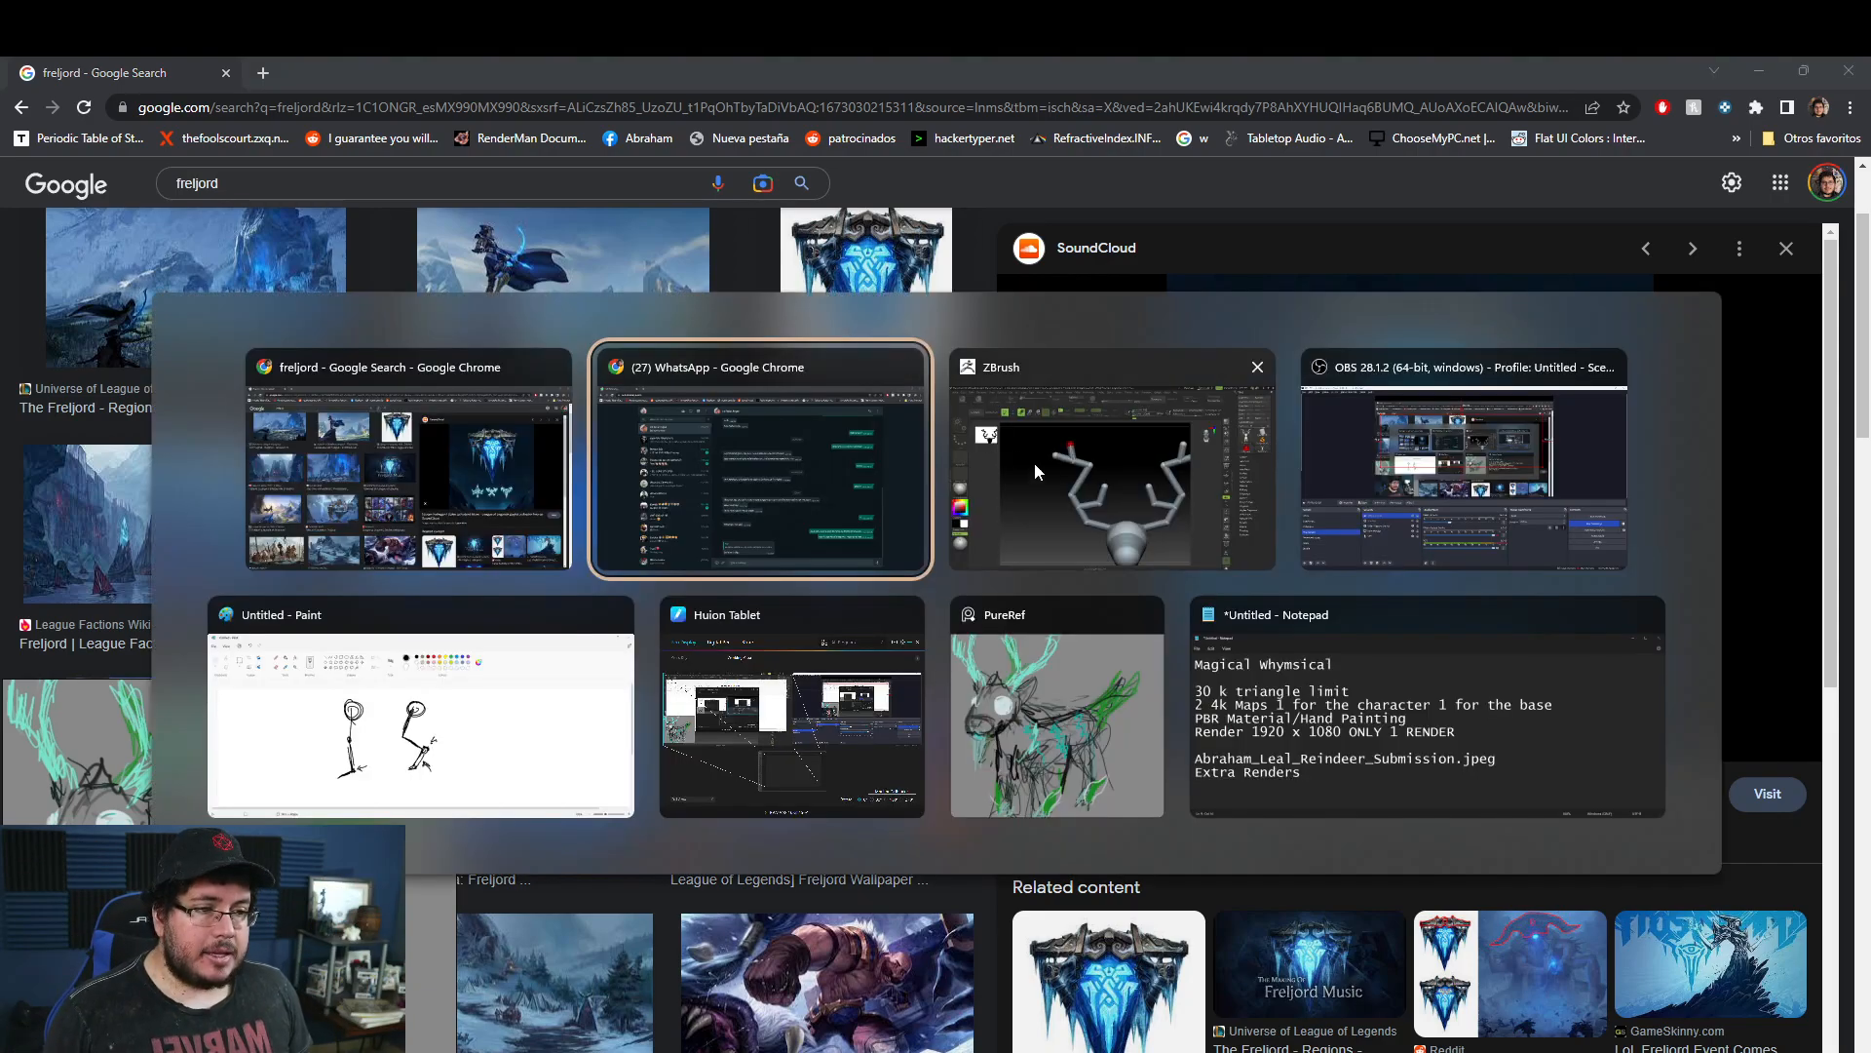
{"action": "left_click", "coordinate": [1025, 455]}
{"action": "right_click_drag", "start_coordinate": [1152, 653], "coordinate": [1053, 638], "text": "ctrl"}
{"action": "right_click_drag", "start_coordinate": [1230, 775], "coordinate": [1024, 619]}
{"action": "key", "text": "q"}
{"action": "left_click", "coordinate": [998, 609]}
{"action": "mouse_move", "coordinate": [1181, 642]}
{"action": "right_mouse_down"}
{"action": "mouse_move", "coordinate": [1208, 643]}
{"action": "mouse_move", "coordinate": [1124, 643]}
{"action": "right_mouse_up"}
{"action": "key", "text": "e"}
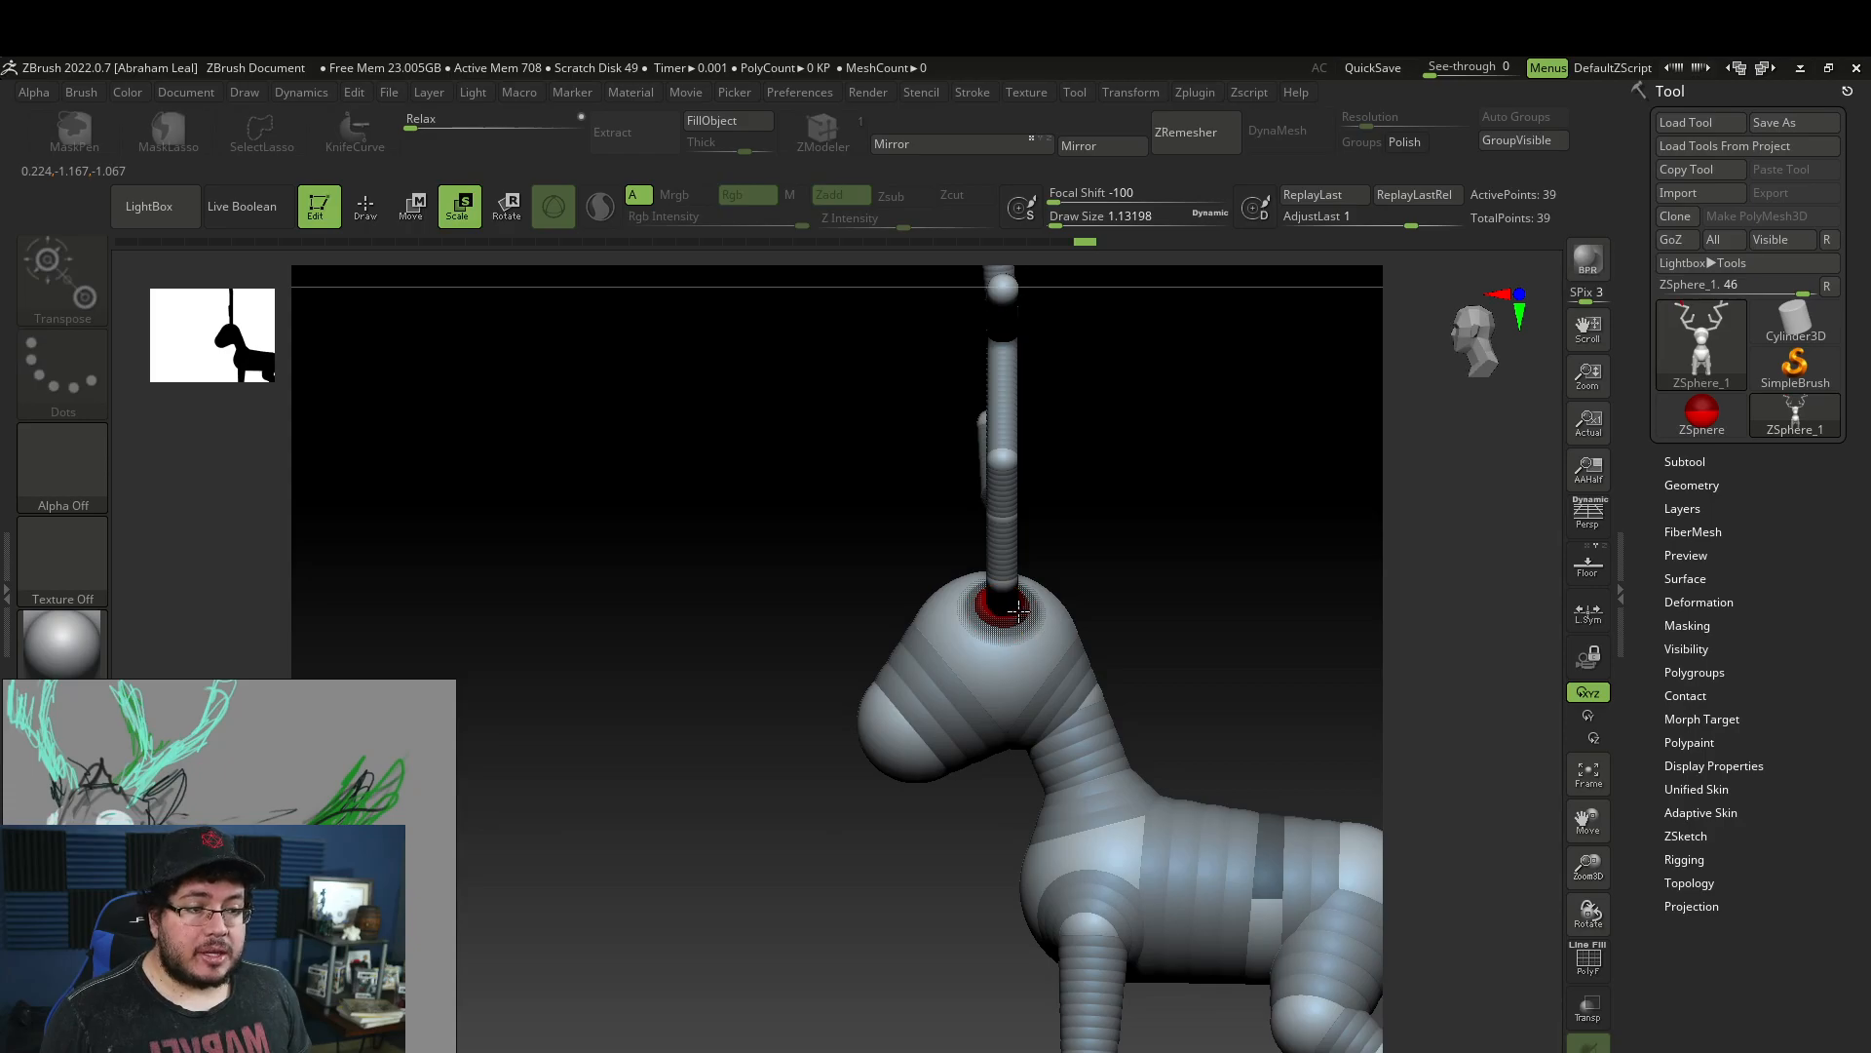
{"action": "key", "text": "ctrl+z"}
{"action": "mouse_move", "coordinate": [1133, 572]}
{"action": "right_mouse_down"}
{"action": "mouse_move", "coordinate": [1236, 580]}
{"action": "mouse_move", "coordinate": [1312, 655]}
{"action": "mouse_move", "coordinate": [1223, 574]}
{"action": "mouse_move", "coordinate": [1228, 660]}
{"action": "mouse_move", "coordinate": [1254, 662]}
{"action": "right_mouse_up"}
{"action": "key", "text": "q"}
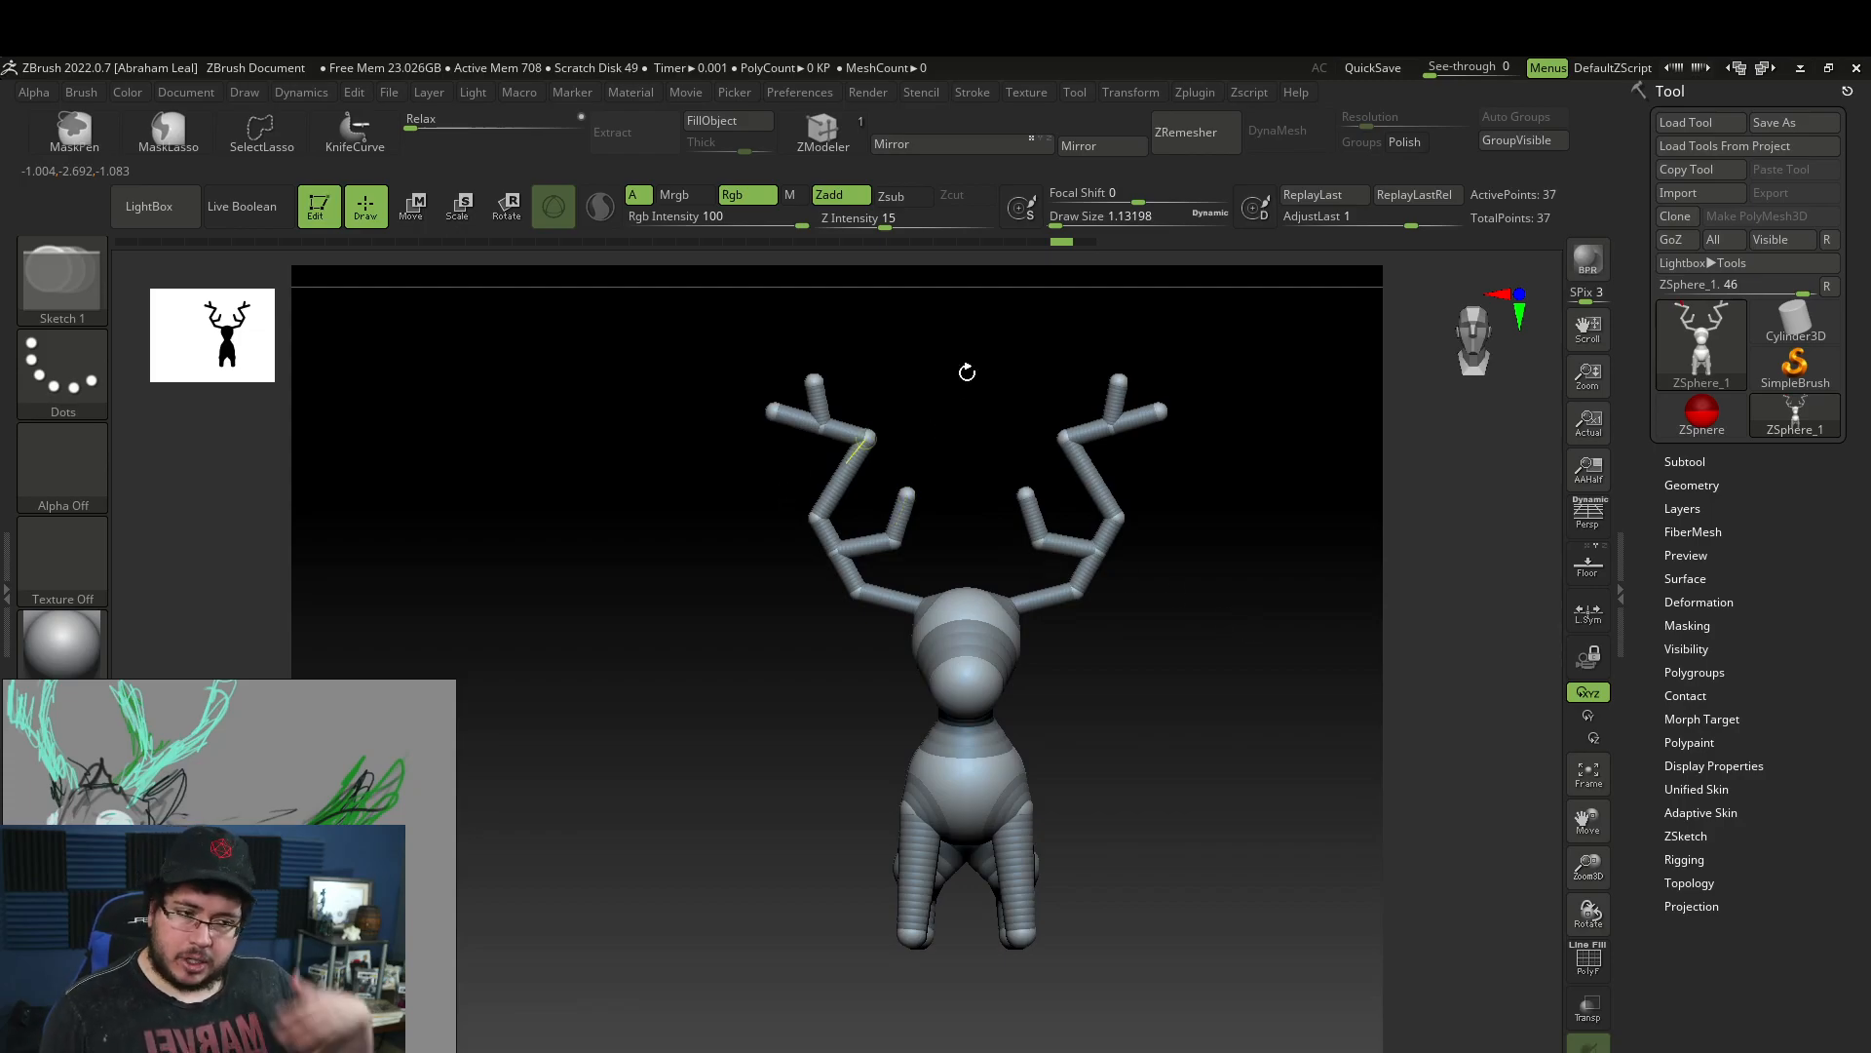
{"action": "right_click_drag", "start_coordinate": [965, 367], "coordinate": [1123, 347], "text": "ctrl"}
{"action": "right_click_drag", "start_coordinate": [1295, 510], "coordinate": [942, 608], "text": "ctrl"}
{"action": "right_click_drag", "start_coordinate": [943, 609], "coordinate": [1009, 639], "text": "ctrl"}
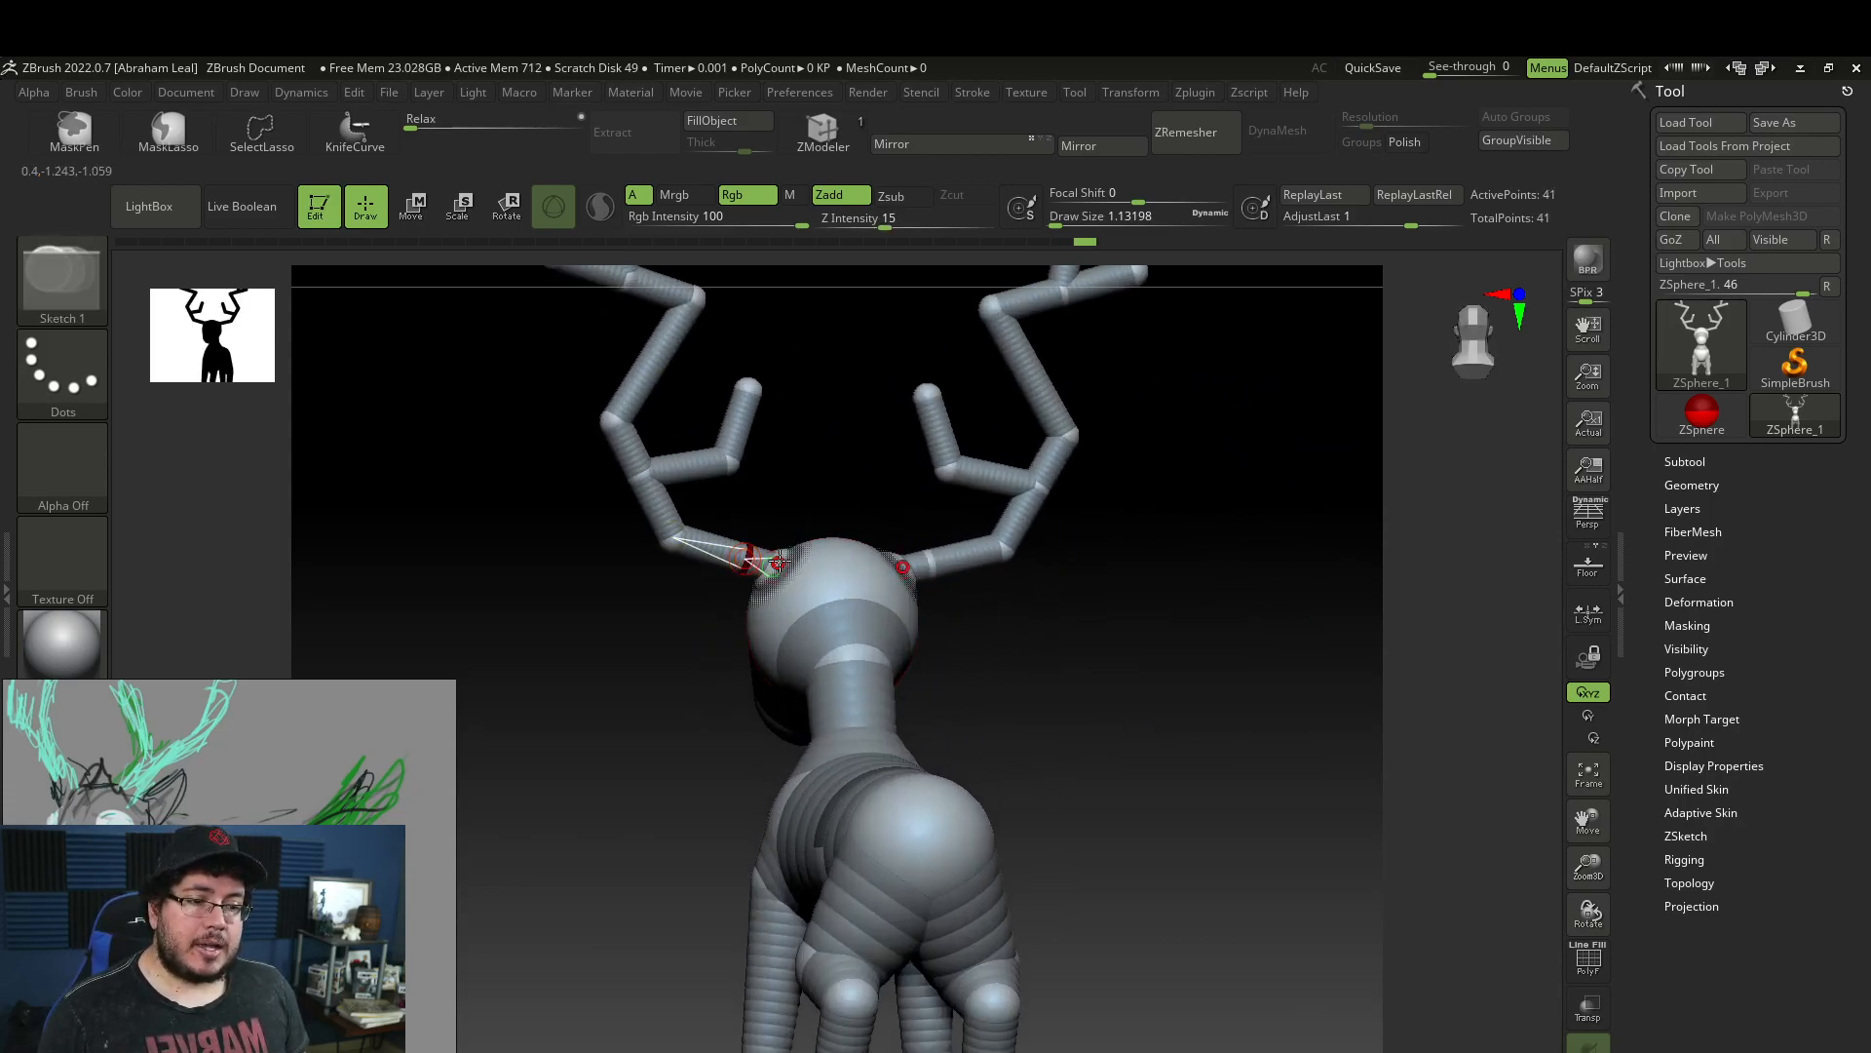
{"action": "key", "text": "e"}
{"action": "key", "text": "ctrl+z"}
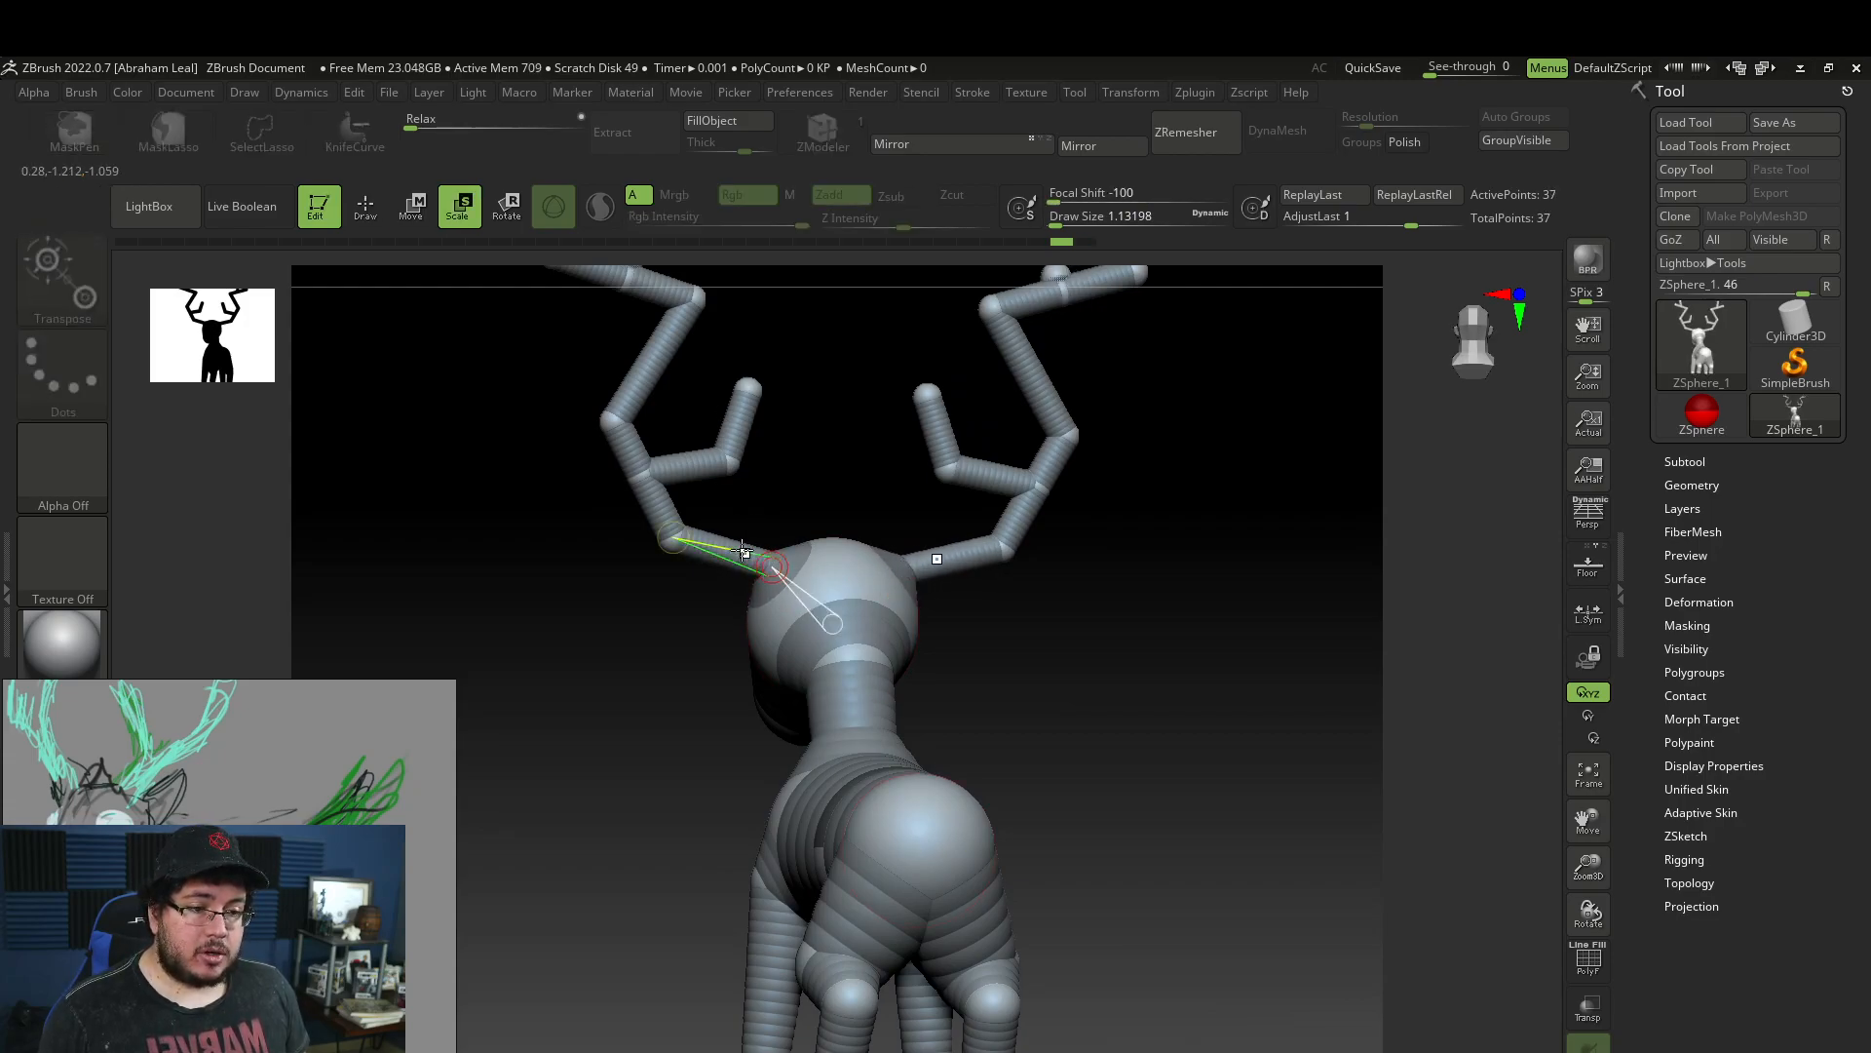
Scale the ZSphere link at the antlers' base and check the whole character's proportions.
{"action": "left_click_drag", "start_coordinate": [739, 555], "coordinate": [694, 454]}
{"action": "left_click_drag", "start_coordinate": [597, 715], "coordinate": [1055, 510], "text": "shift"}
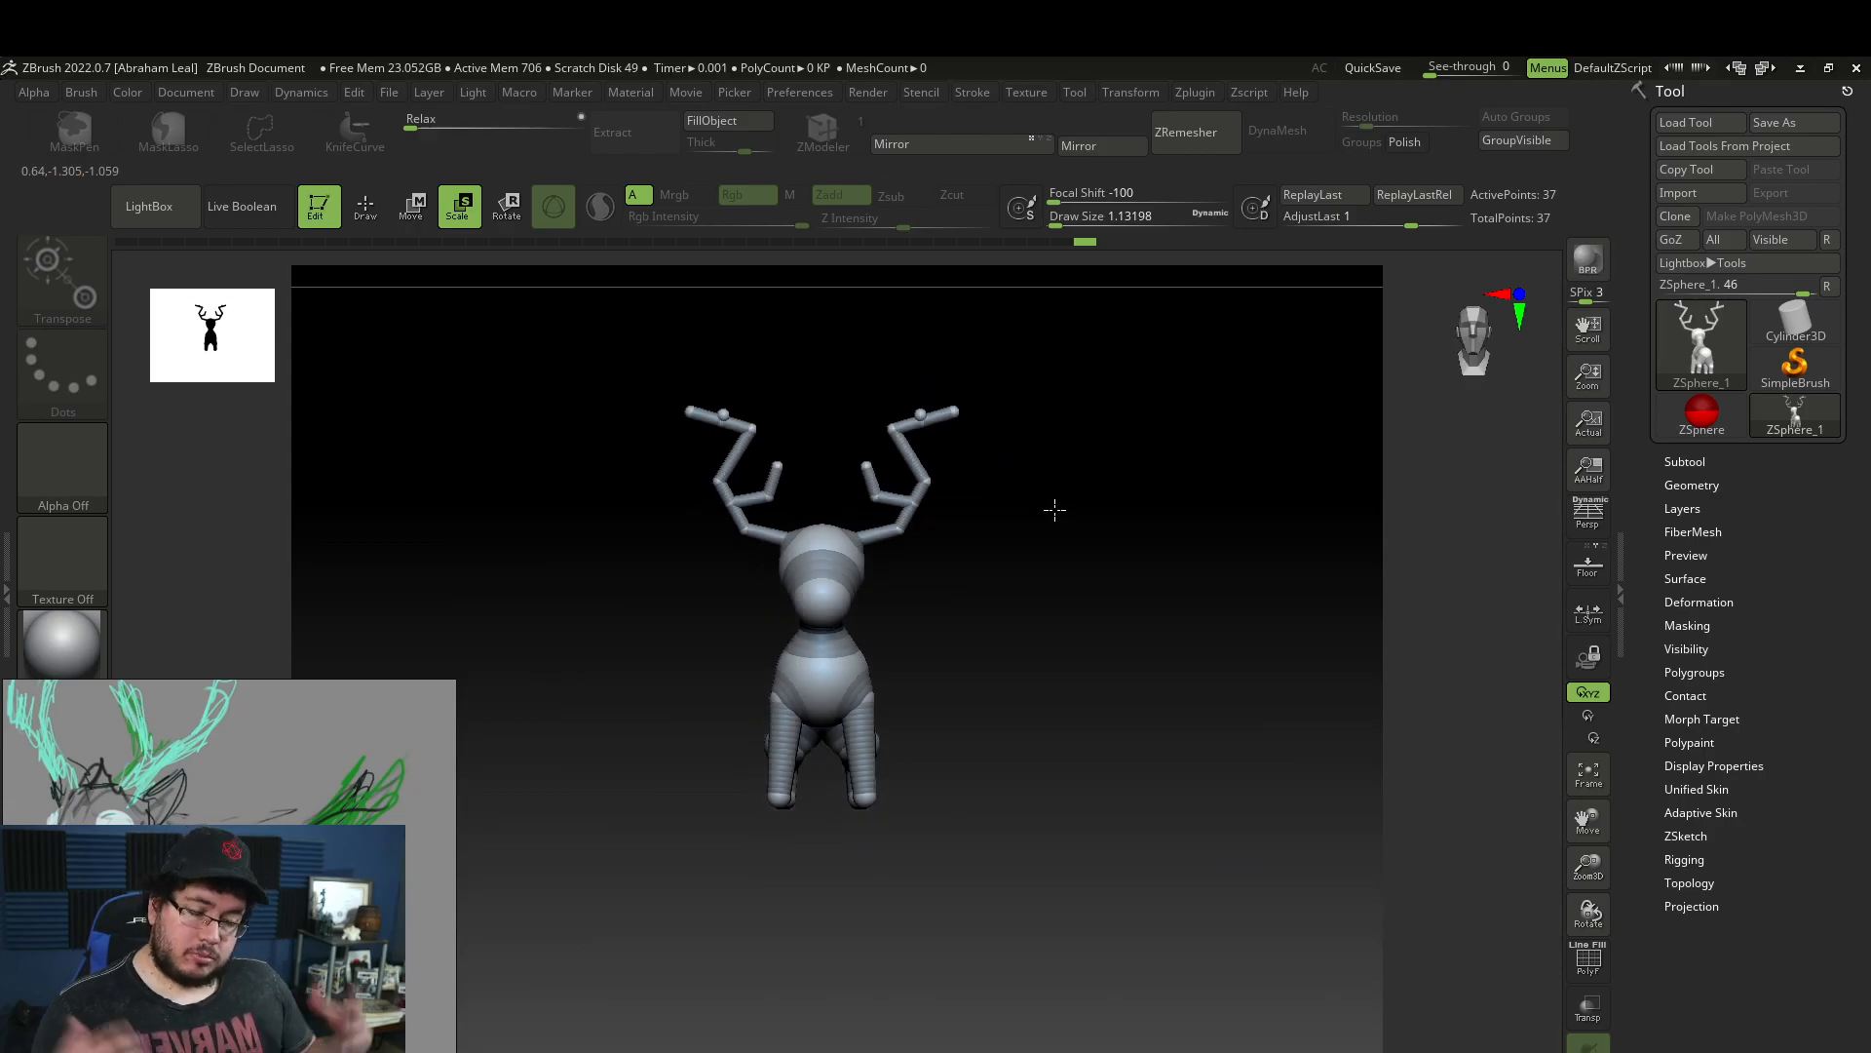
{"action": "left_click_drag", "start_coordinate": [1117, 581], "coordinate": [1071, 694]}
{"action": "left_click_drag", "start_coordinate": [1070, 672], "coordinate": [1160, 585]}
{"action": "left_click_drag", "start_coordinate": [1160, 593], "coordinate": [1024, 599]}
Add a ZSphere at the back of the rump and pull it outward as a tail.
{"action": "left_click_drag", "start_coordinate": [1267, 598], "coordinate": [1145, 488], "text": "alt"}
{"action": "key", "text": "w"}
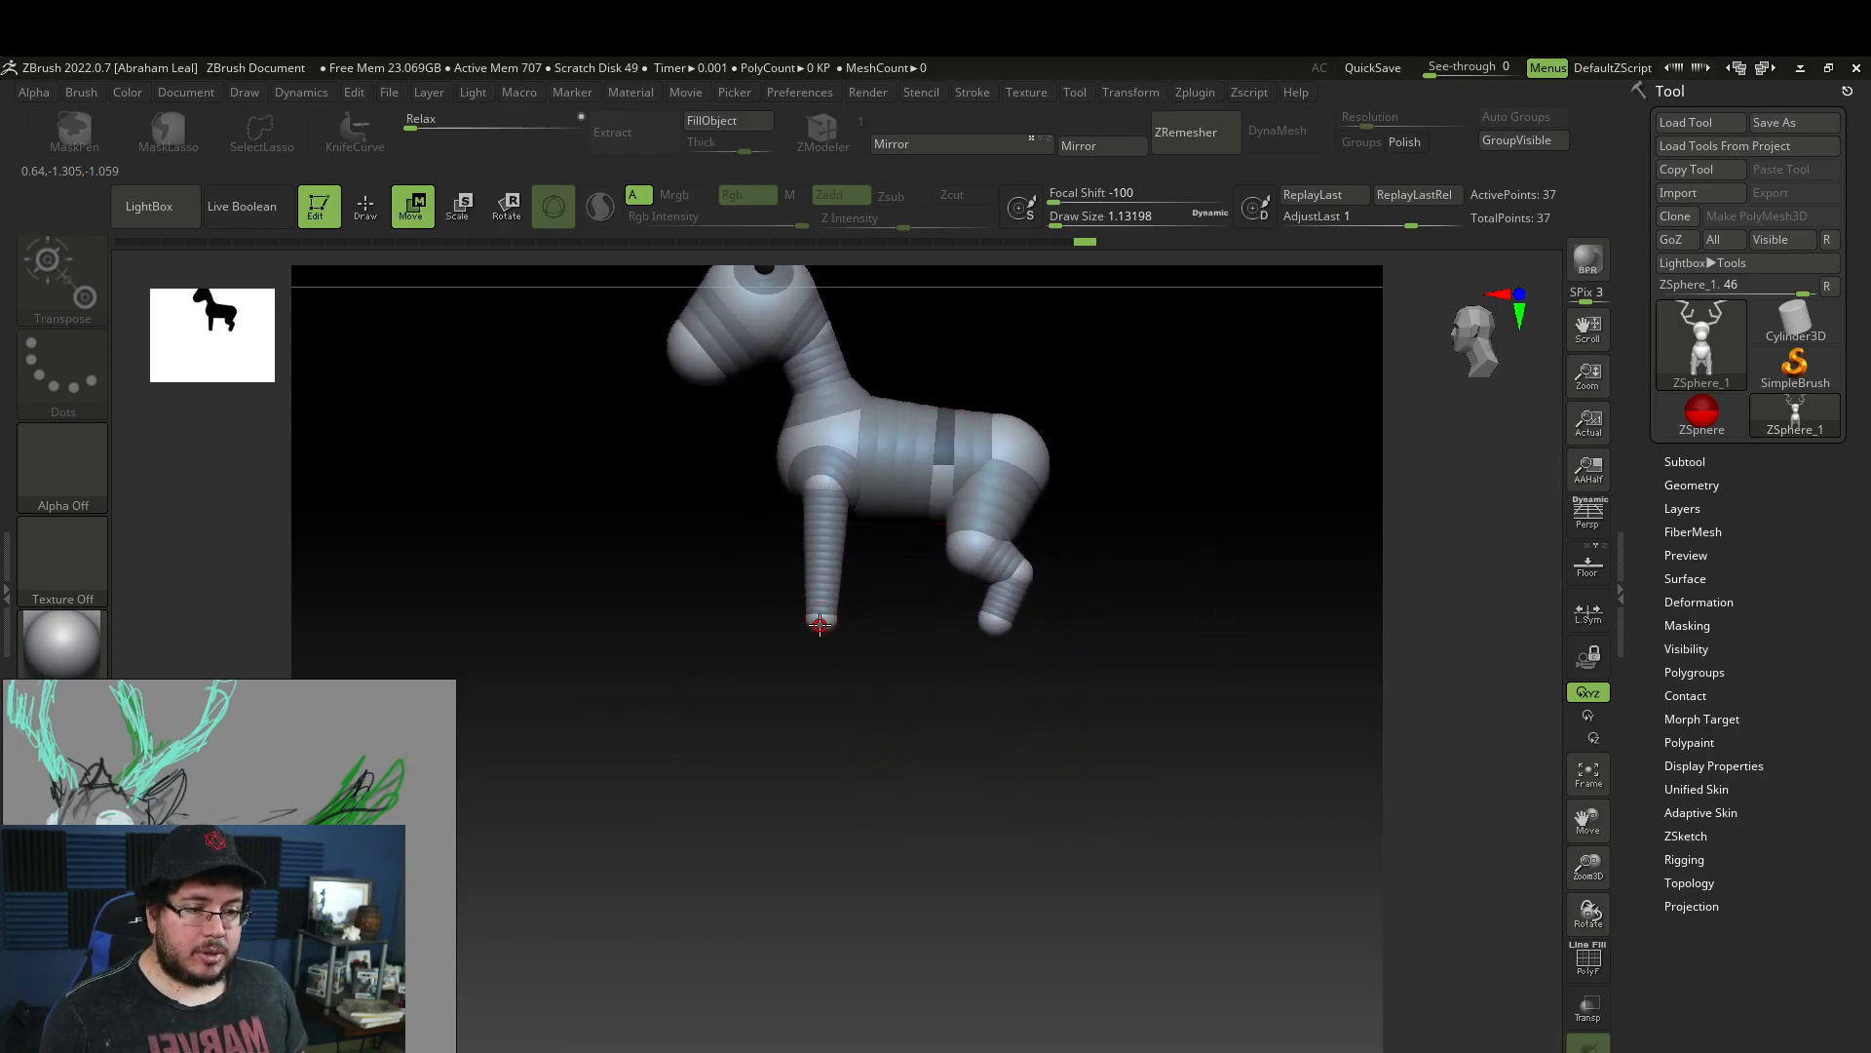
{"action": "key", "text": "q"}
{"action": "mouse_move", "coordinate": [1257, 618]}
{"action": "left_mouse_down"}
{"action": "mouse_move", "coordinate": [1211, 668]}
{"action": "mouse_move", "coordinate": [1179, 634]}
{"action": "mouse_move", "coordinate": [1196, 489]}
{"action": "mouse_move", "coordinate": [971, 568]}
{"action": "mouse_move", "coordinate": [1048, 553]}
{"action": "mouse_move", "coordinate": [1009, 453]}
{"action": "left_mouse_up"}
{"action": "key", "text": "e"}
{"action": "key", "text": "q"}
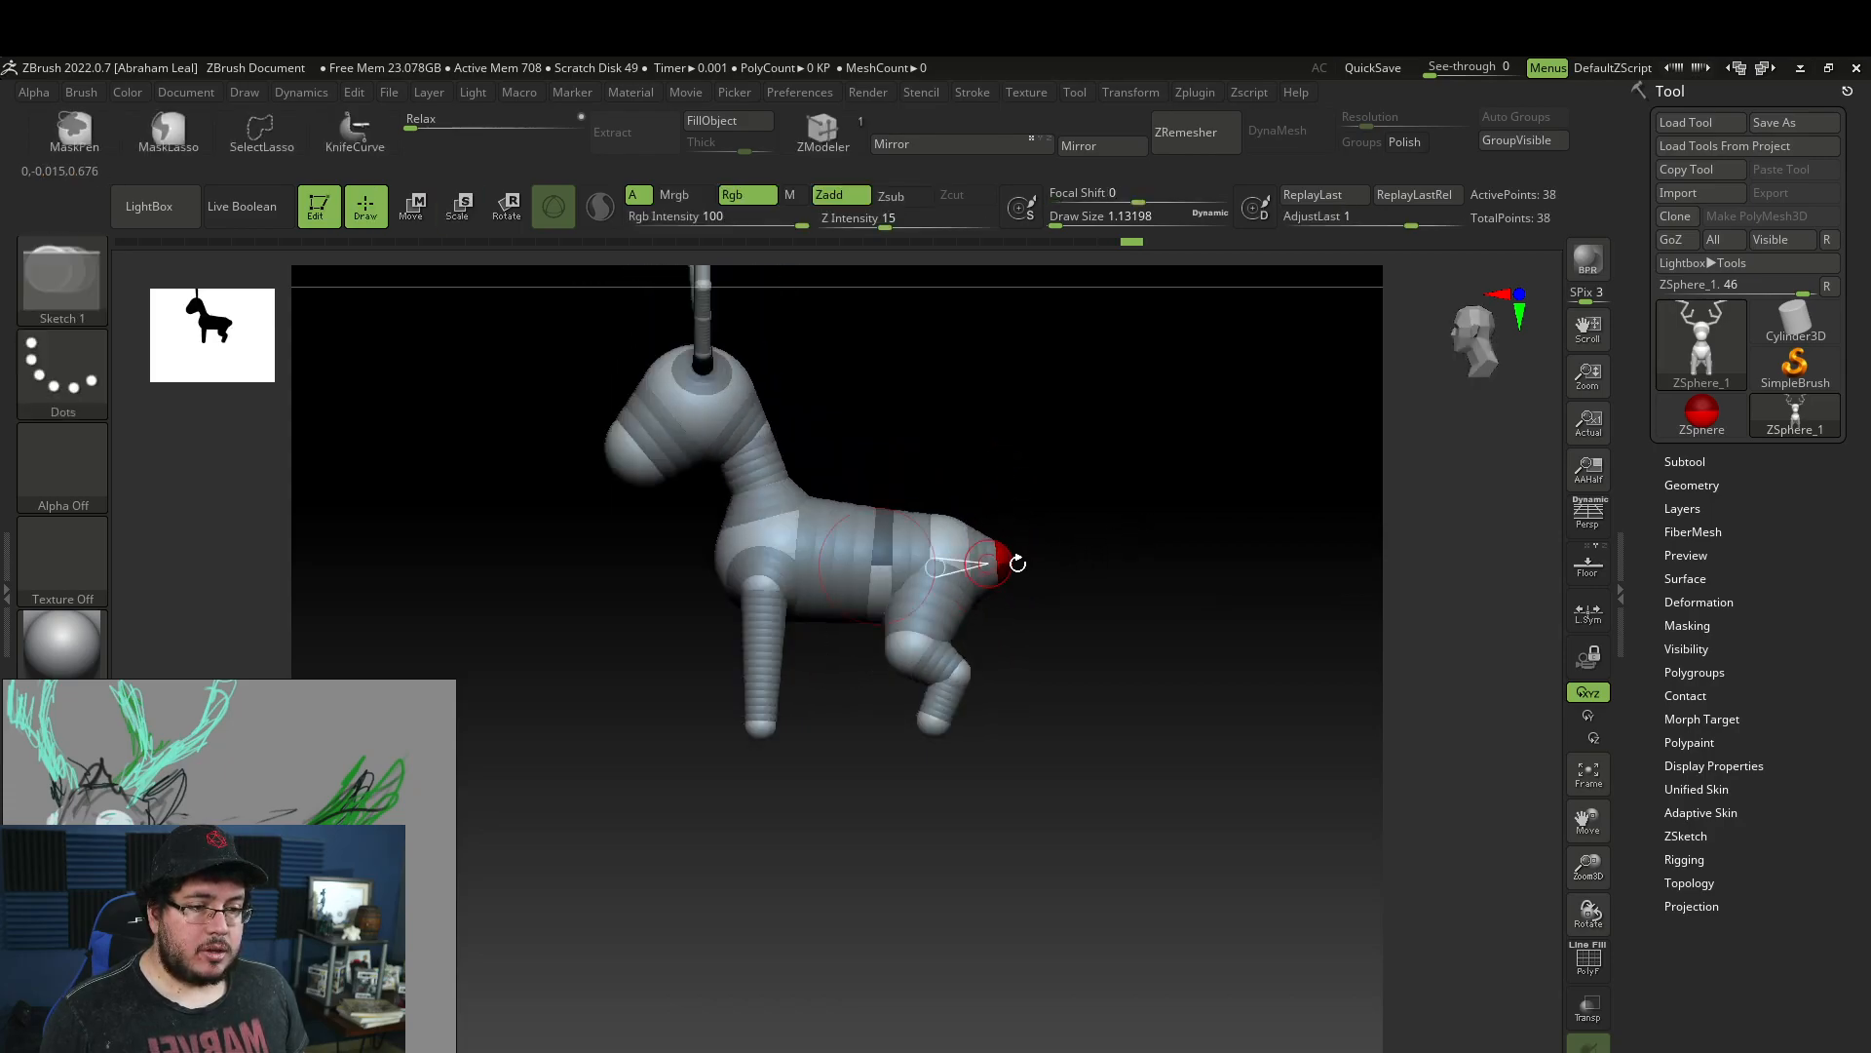
{"action": "mouse_move", "coordinate": [1004, 557]}
{"action": "left_mouse_down"}
{"action": "mouse_move", "coordinate": [1131, 557]}
{"action": "mouse_move", "coordinate": [1019, 563]}
{"action": "mouse_move", "coordinate": [1224, 493]}
{"action": "mouse_move", "coordinate": [1082, 519]}
{"action": "left_mouse_up"}
{"action": "key", "text": "w"}
{"action": "key", "text": "e"}
Insert a joint midway along the tail and lower it so the tip curves upward.
{"action": "right_click_drag", "start_coordinate": [1130, 438], "coordinate": [1142, 595], "text": "ctrl"}
{"action": "key", "text": "q"}
{"action": "left_click", "coordinate": [1007, 564]}
{"action": "key", "text": "w"}
{"action": "left_click_drag", "start_coordinate": [1007, 559], "coordinate": [1029, 587]}
{"action": "right_click_drag", "start_coordinate": [1073, 672], "coordinate": [1241, 730], "text": "ctrl"}
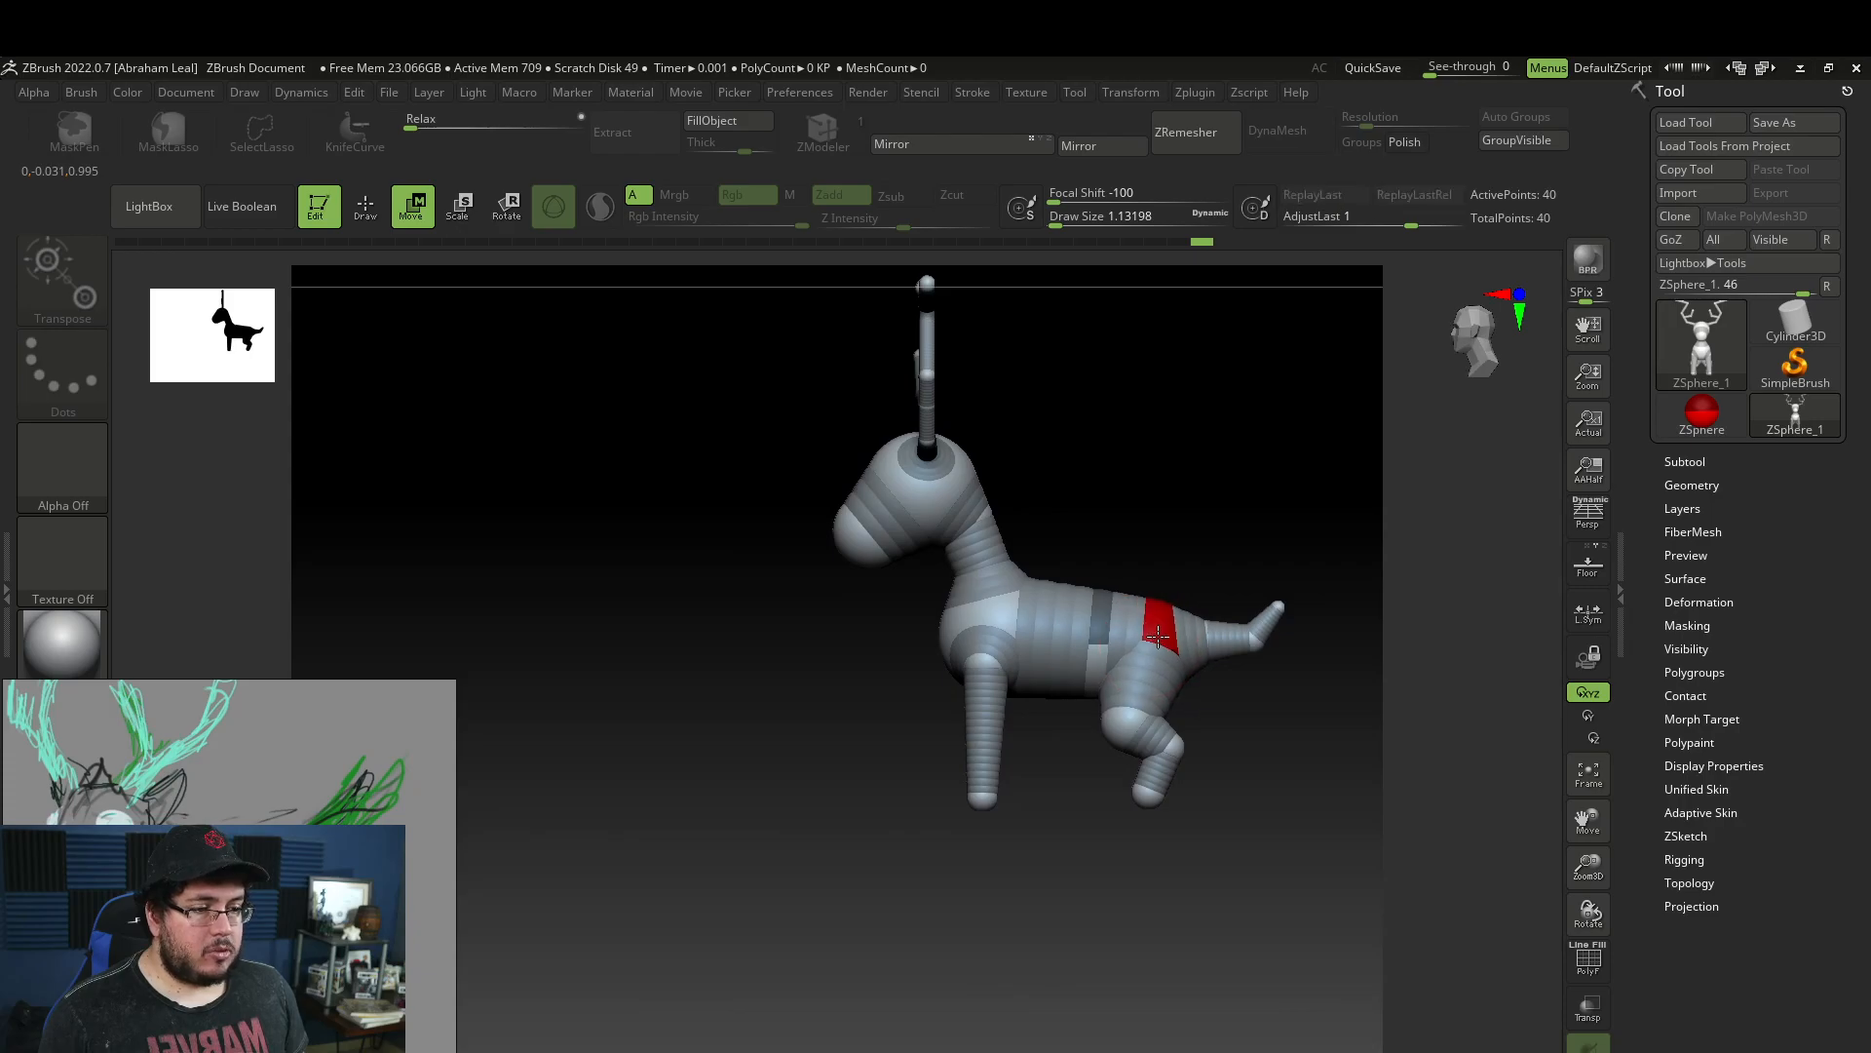
Move the torso's middle ZSphere toward the chest and shift the neck and head slightly forward and up.
{"action": "left_click_drag", "start_coordinate": [1102, 622], "coordinate": [1079, 620]}
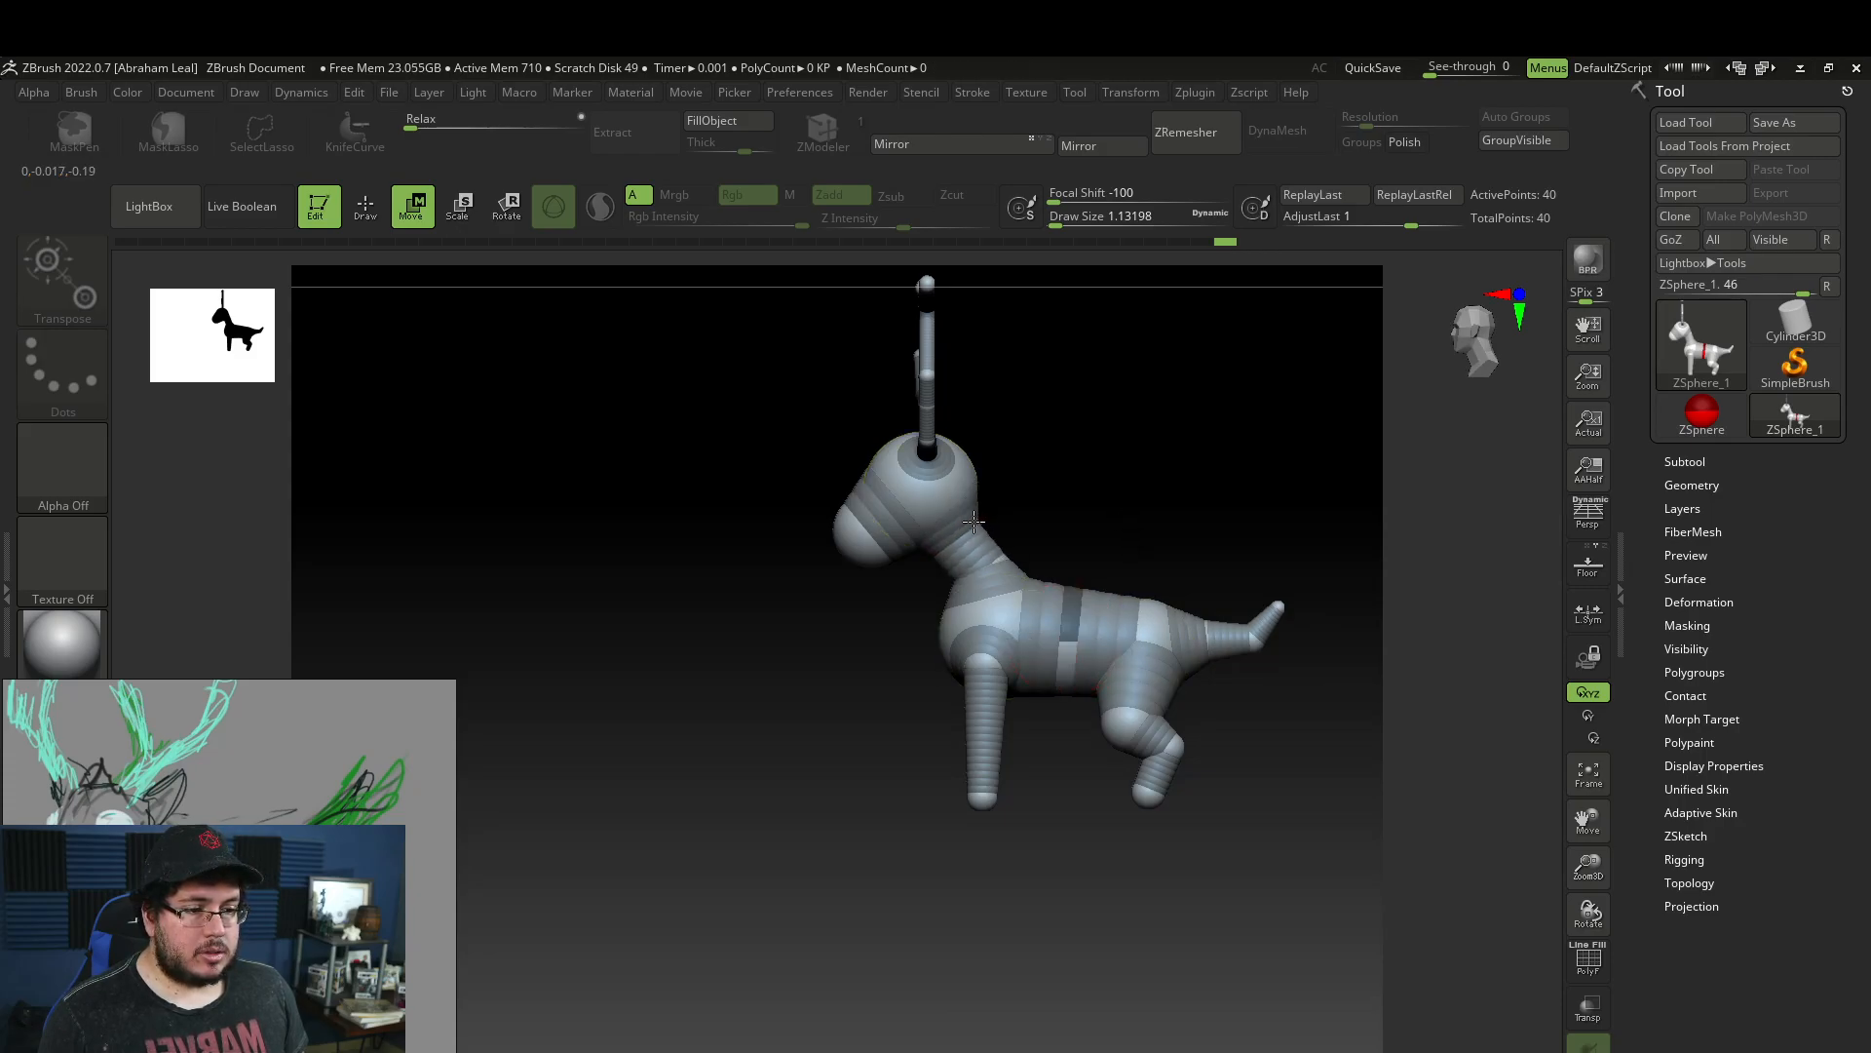
{"action": "key", "text": "e"}
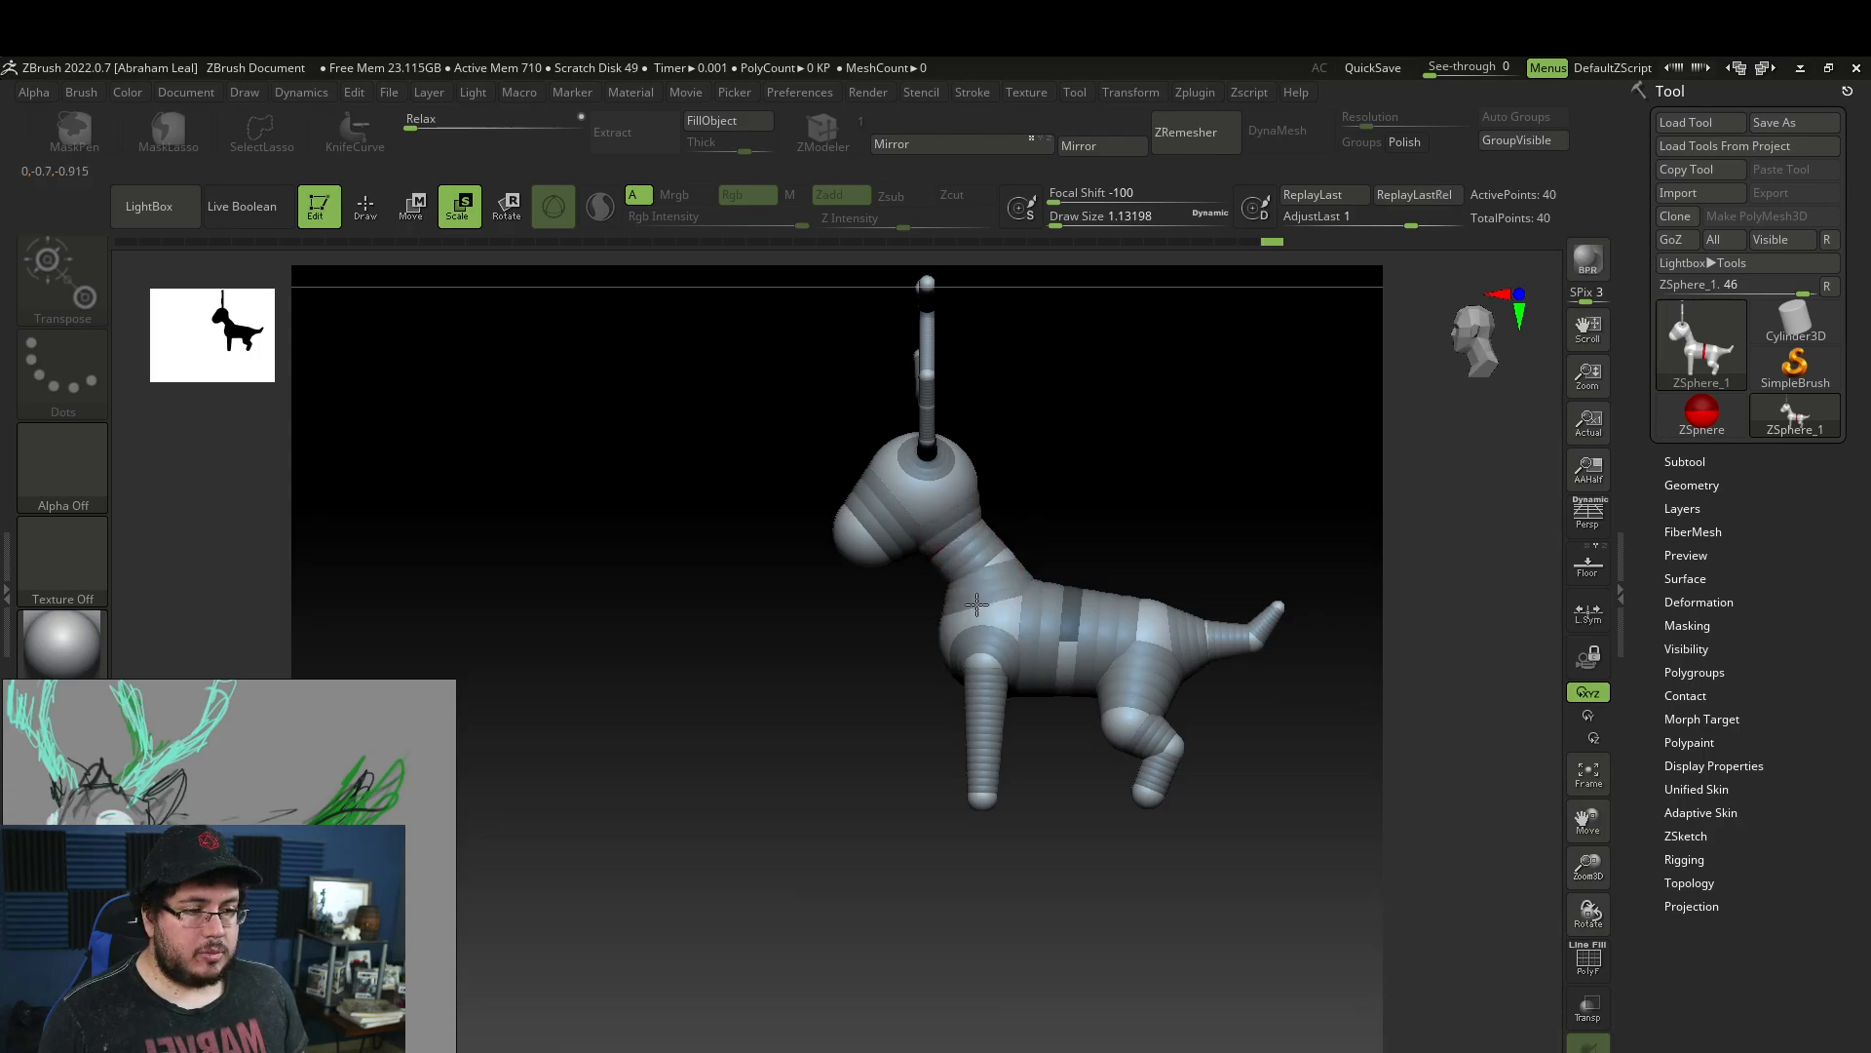
{"action": "key", "text": "w"}
{"action": "key", "text": "a"}
{"action": "key", "text": "a"}
{"action": "left_click_drag", "start_coordinate": [1006, 559], "coordinate": [988, 556]}
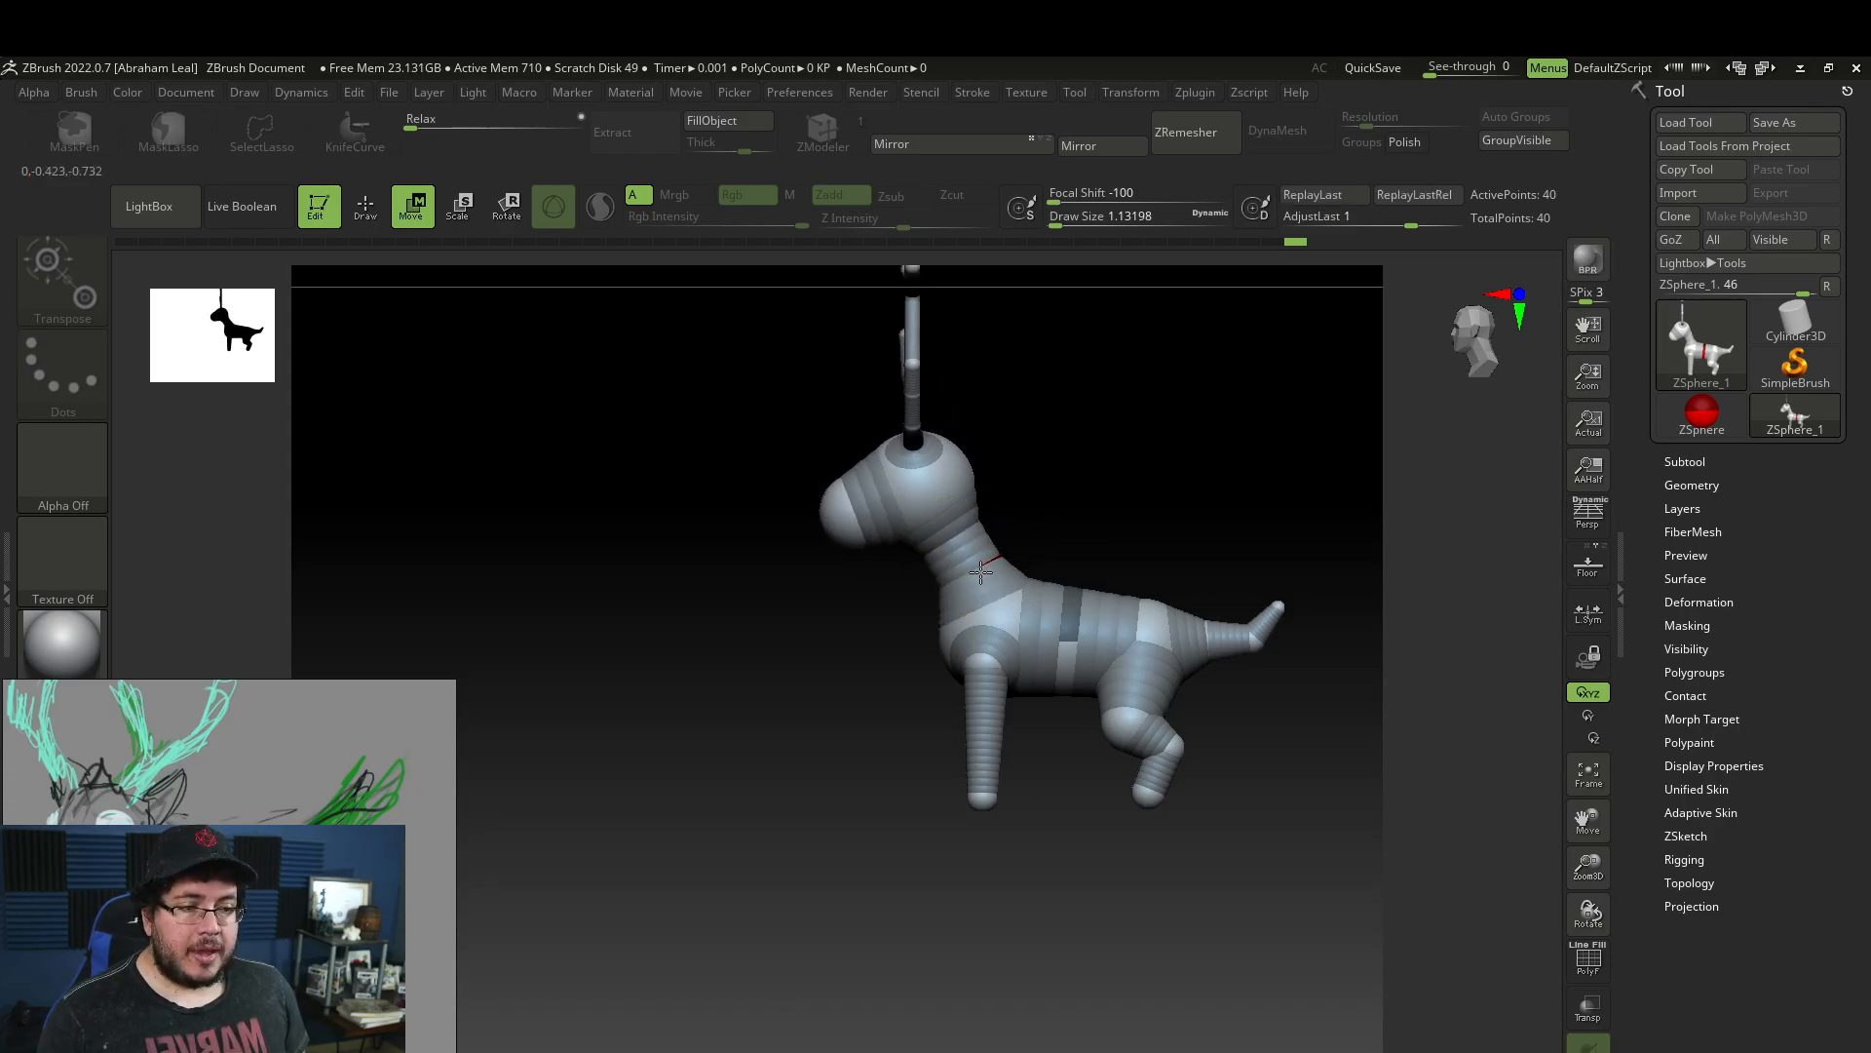
{"action": "left_click_drag", "start_coordinate": [1226, 517], "coordinate": [1177, 500]}
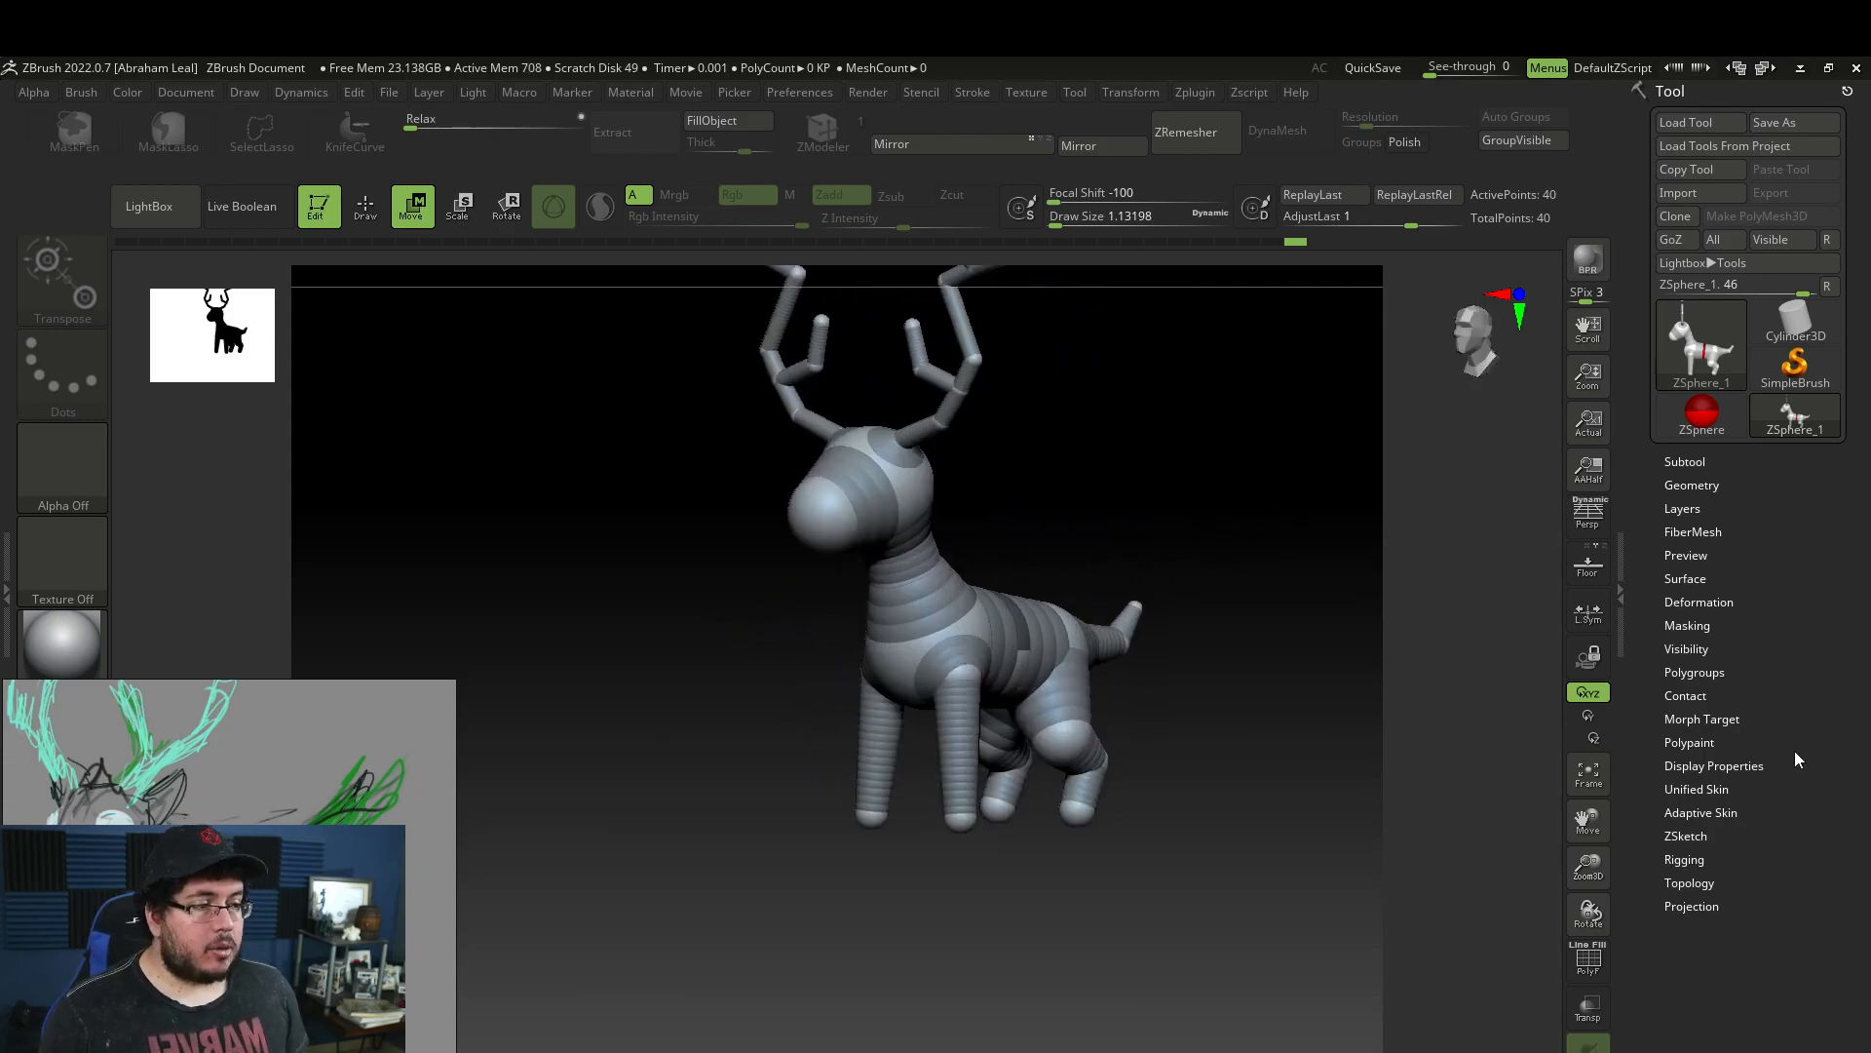
Preview the reindeer's adaptive skin and inspect the mesh from several angles.
{"action": "left_click_drag", "start_coordinate": [1795, 753], "coordinate": [1811, 647]}
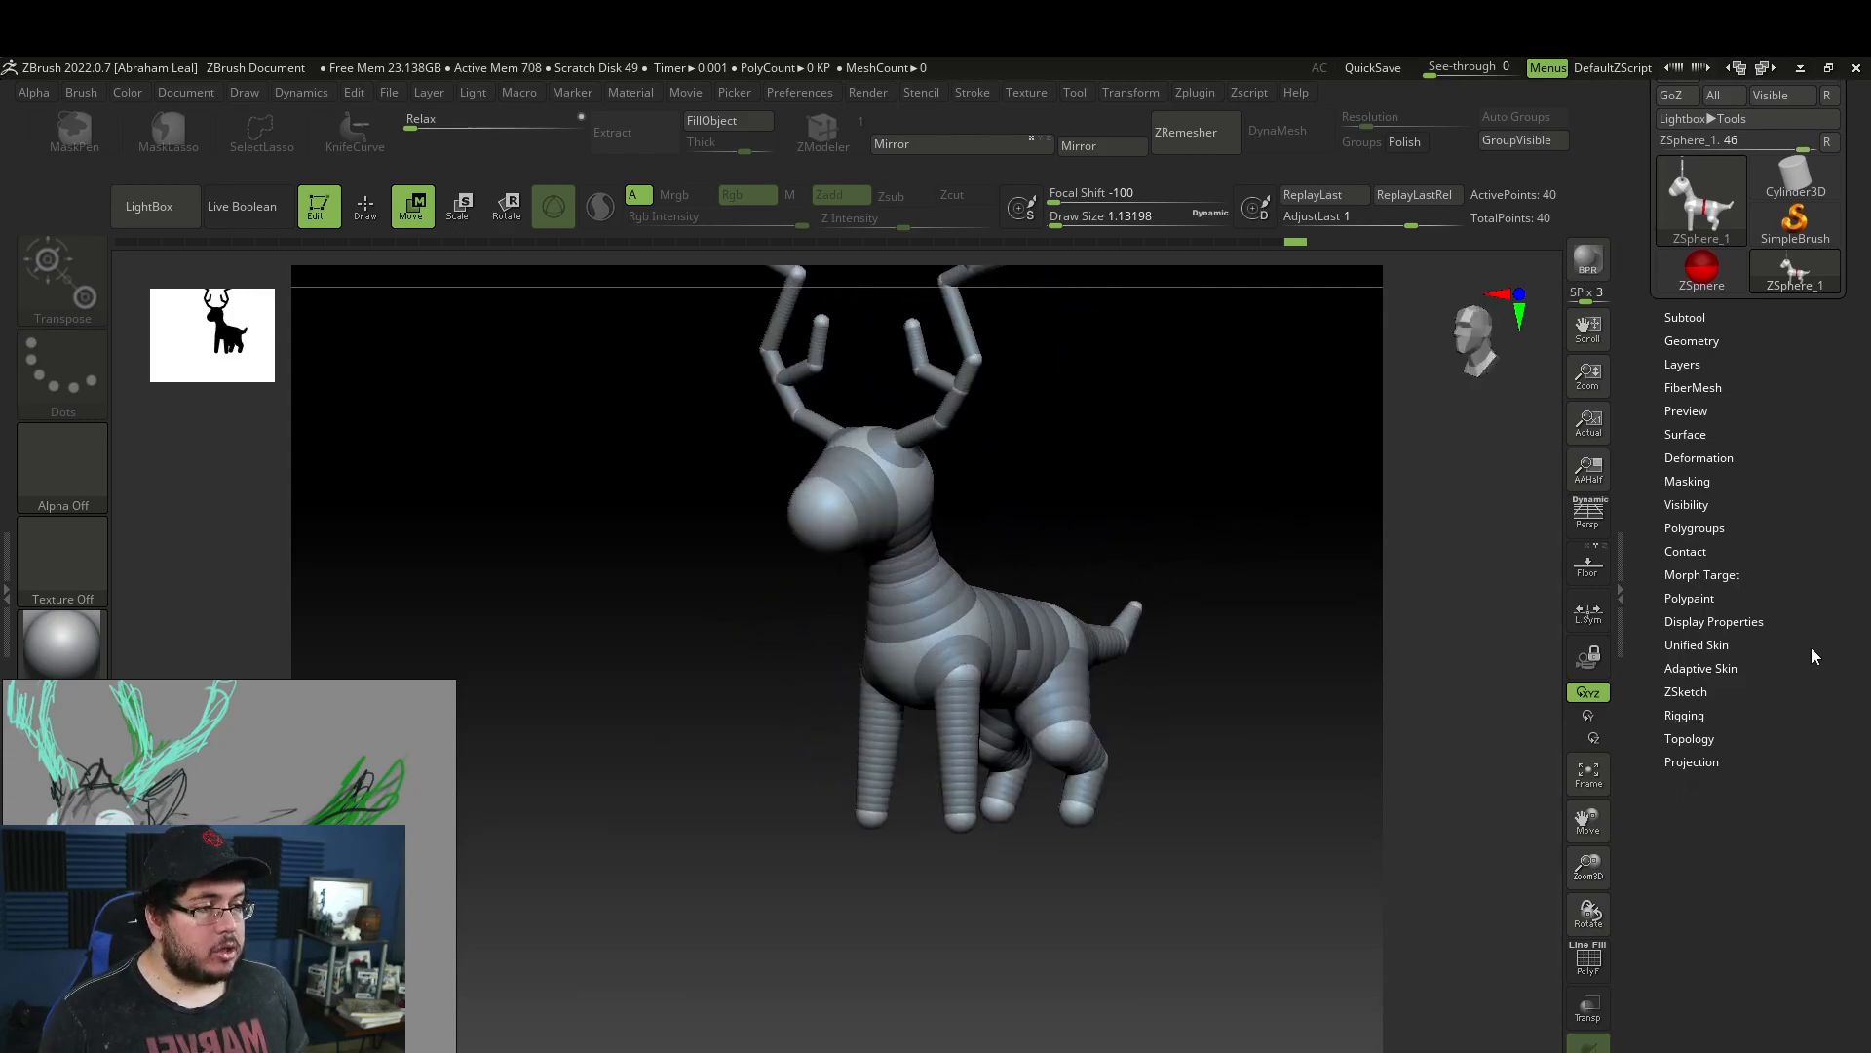
{"action": "left_click", "coordinate": [1700, 665]}
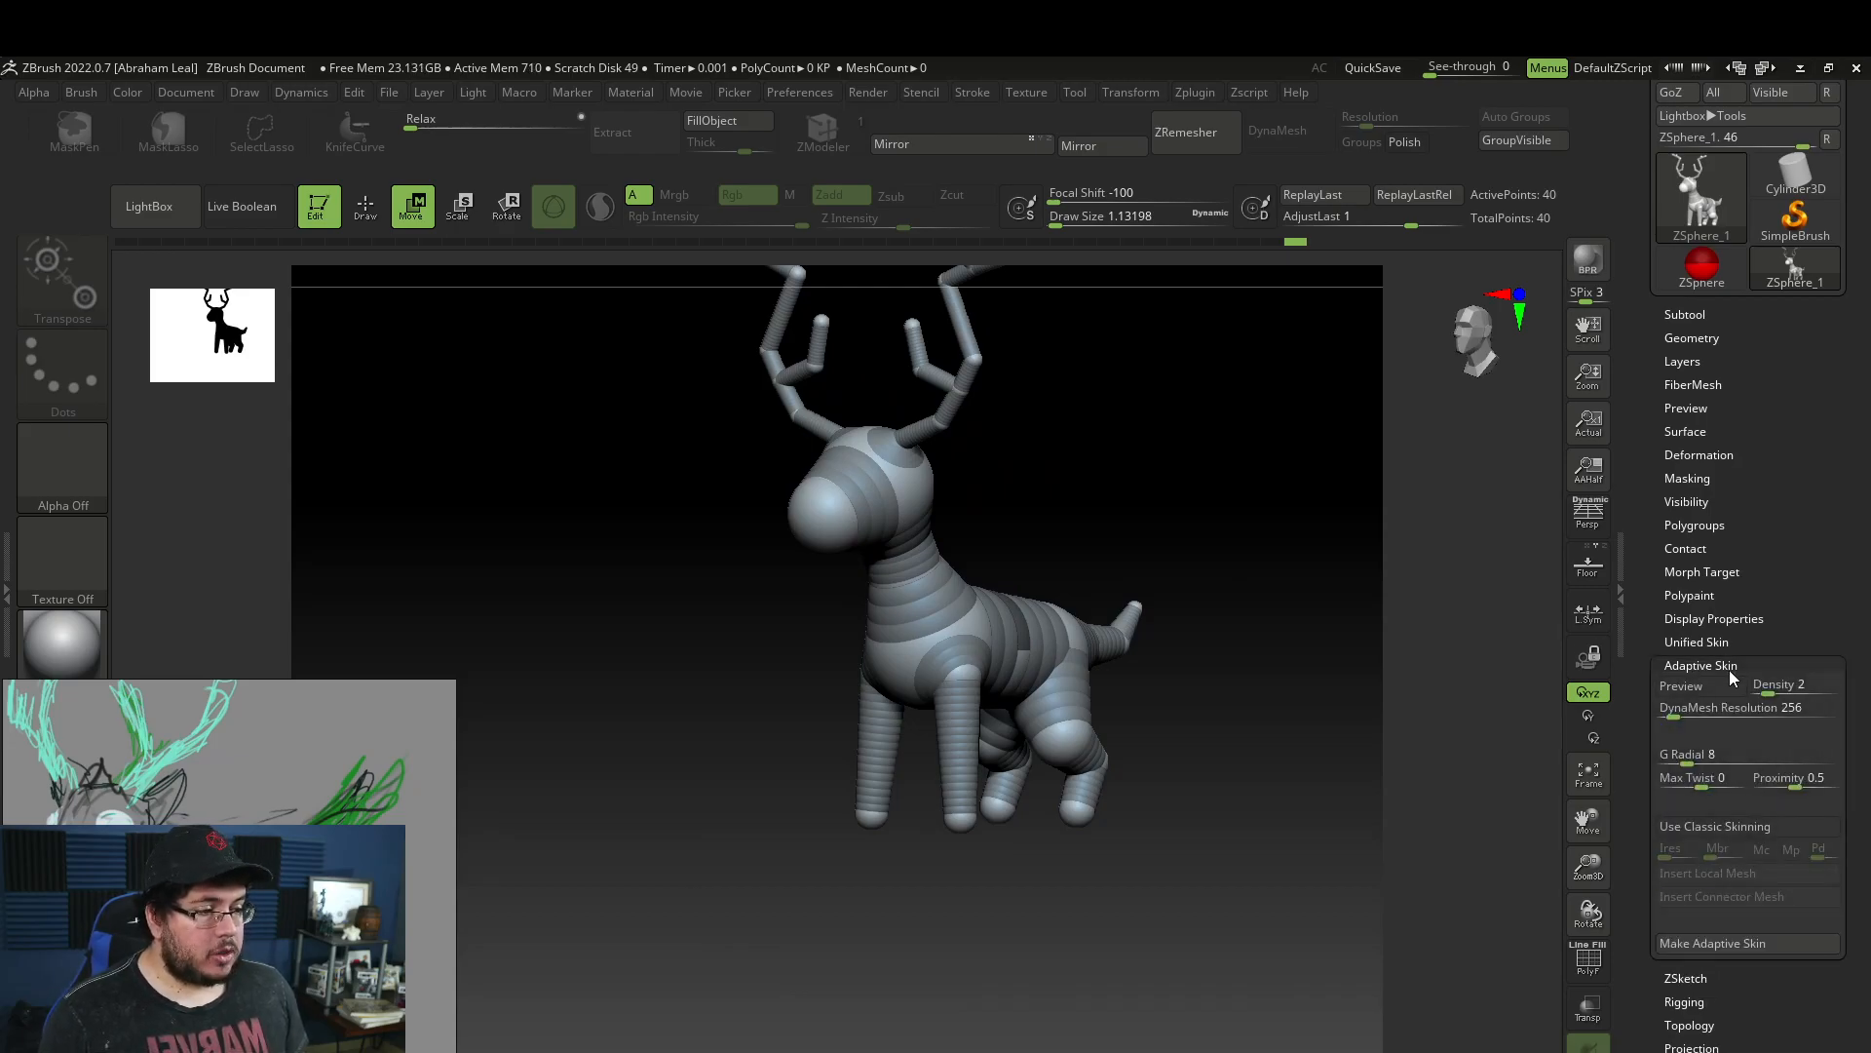
{"action": "left_click", "coordinate": [1681, 685]}
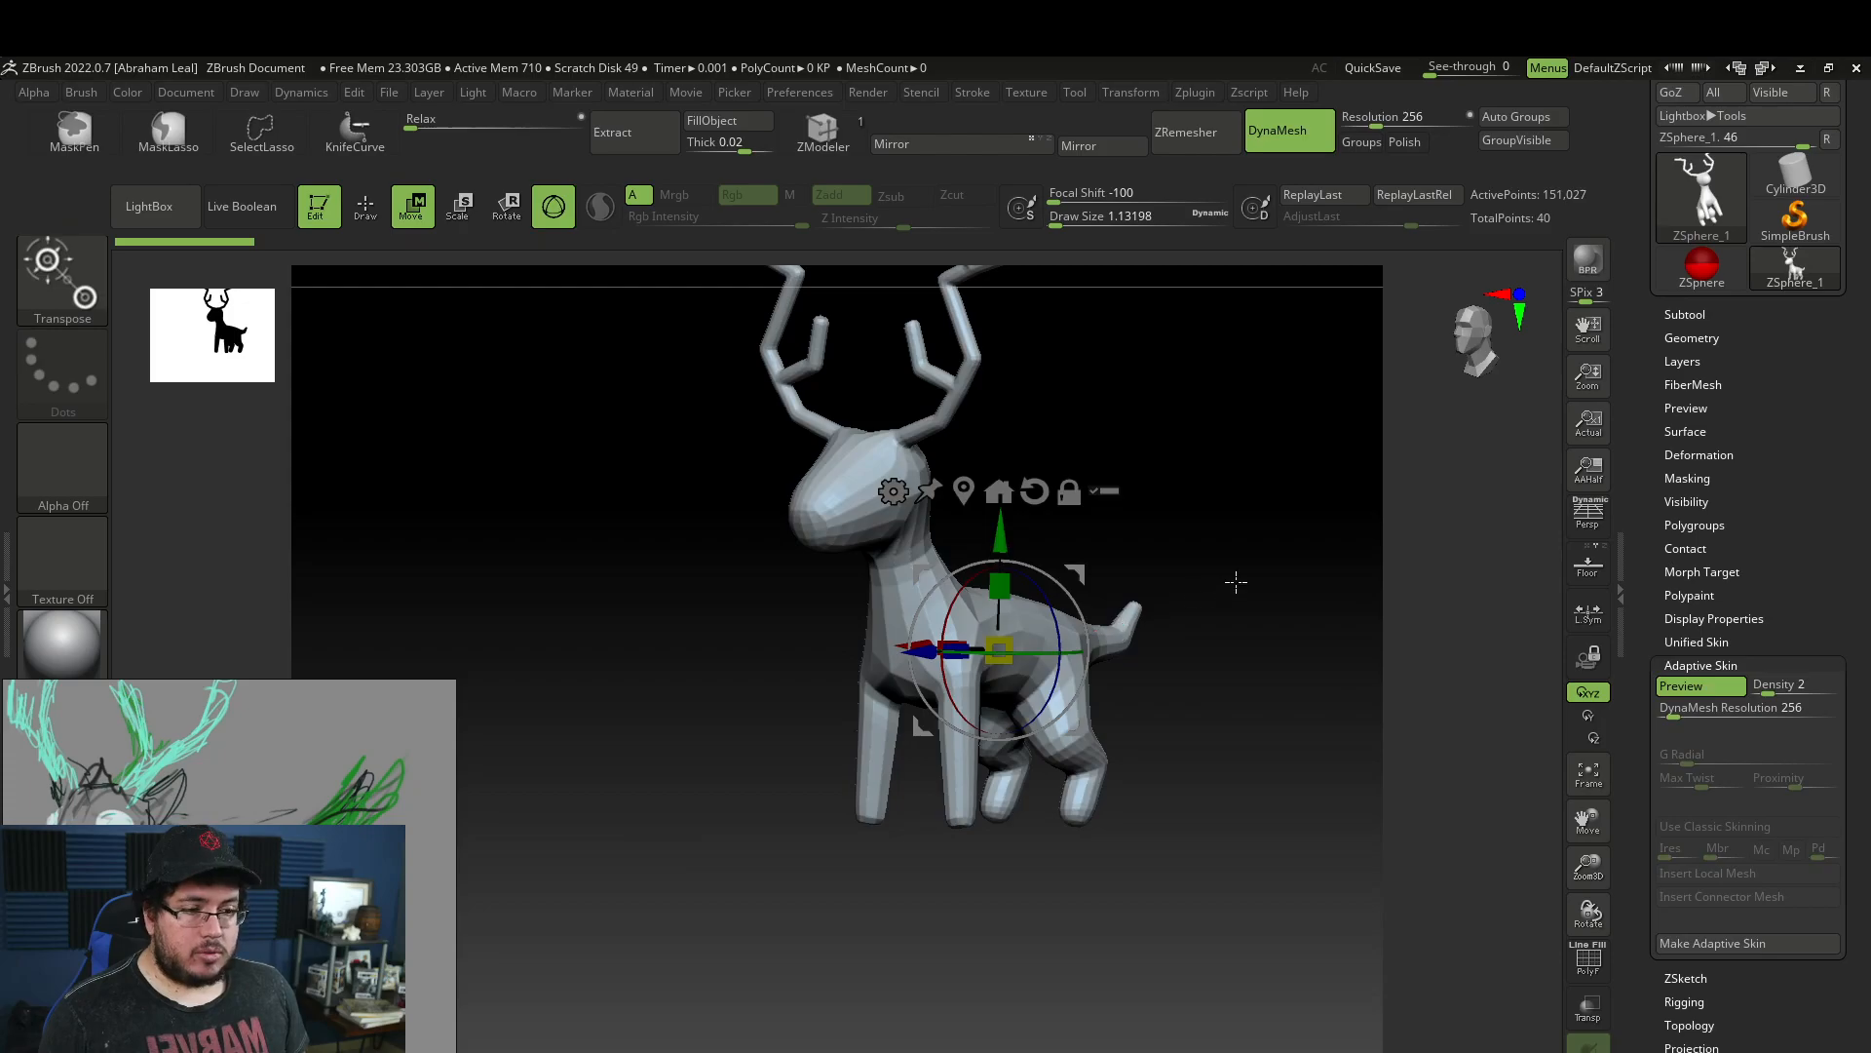
{"action": "key", "text": "q"}
{"action": "mouse_move", "coordinate": [1275, 574]}
{"action": "left_mouse_down"}
{"action": "mouse_move", "coordinate": [1255, 648]}
{"action": "mouse_move", "coordinate": [1233, 648]}
{"action": "mouse_move", "coordinate": [1370, 670]}
{"action": "mouse_move", "coordinate": [1328, 727]}
{"action": "mouse_move", "coordinate": [1365, 740]}
{"action": "left_mouse_up"}
{"action": "left_click_drag", "start_coordinate": [1292, 684], "coordinate": [1136, 539]}
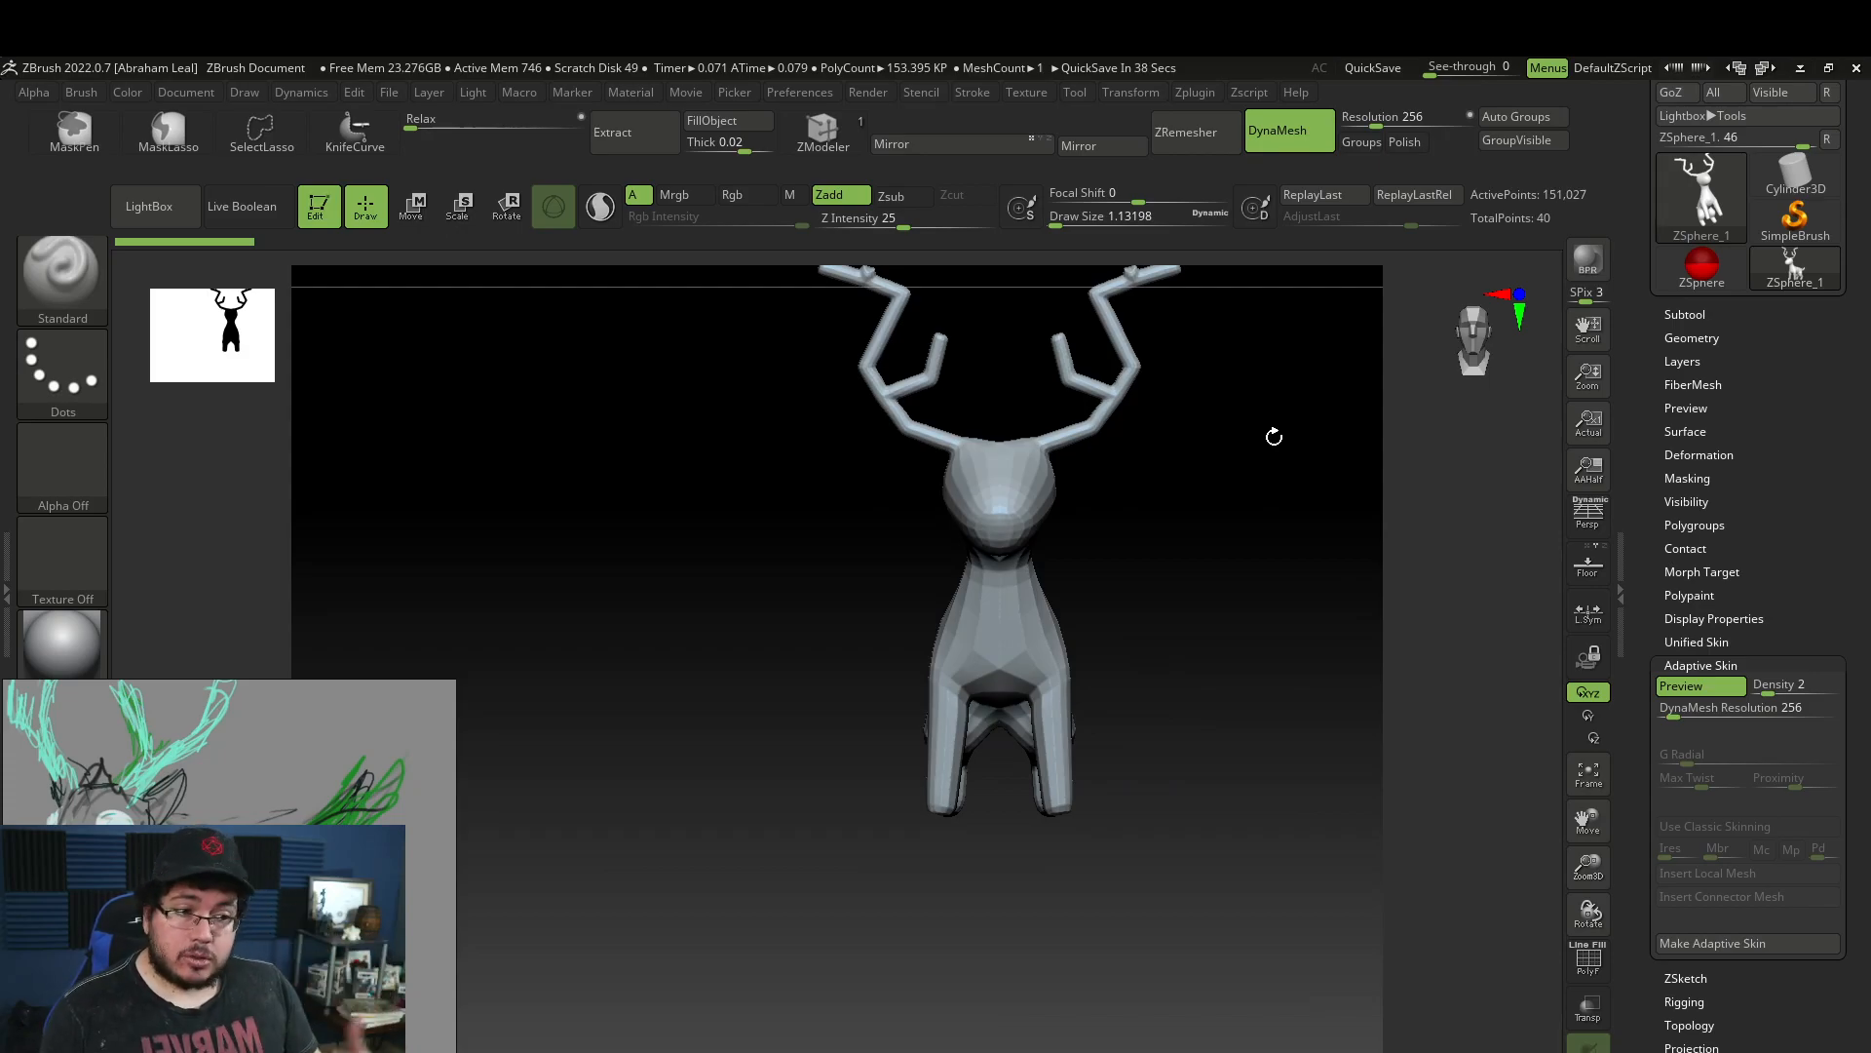
Make an adaptive skin from the ZSphere reindeer and switch to the resulting skin tool.
{"action": "left_click_drag", "start_coordinate": [1274, 437], "coordinate": [1114, 526]}
{"action": "key", "text": "f"}
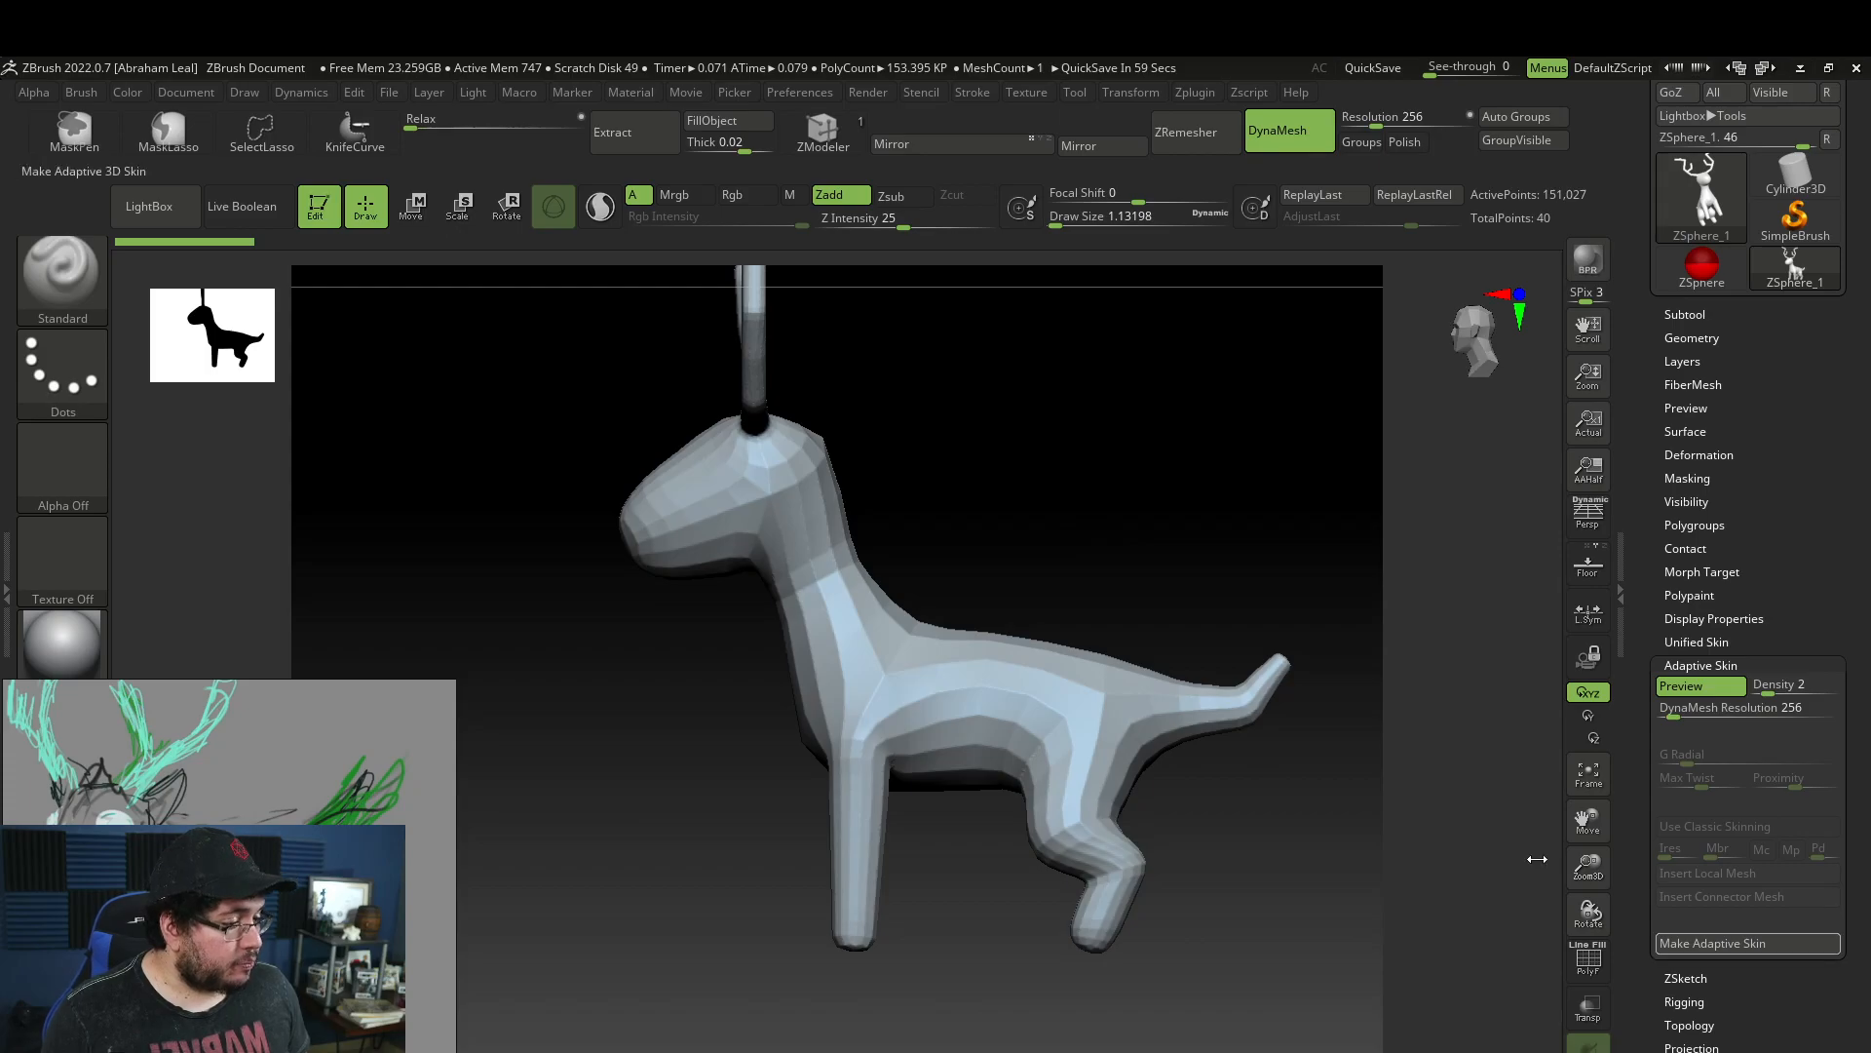
{"action": "scroll", "coordinate": [1735, 760], "scroll_direction": "down", "scroll_amount": 3}
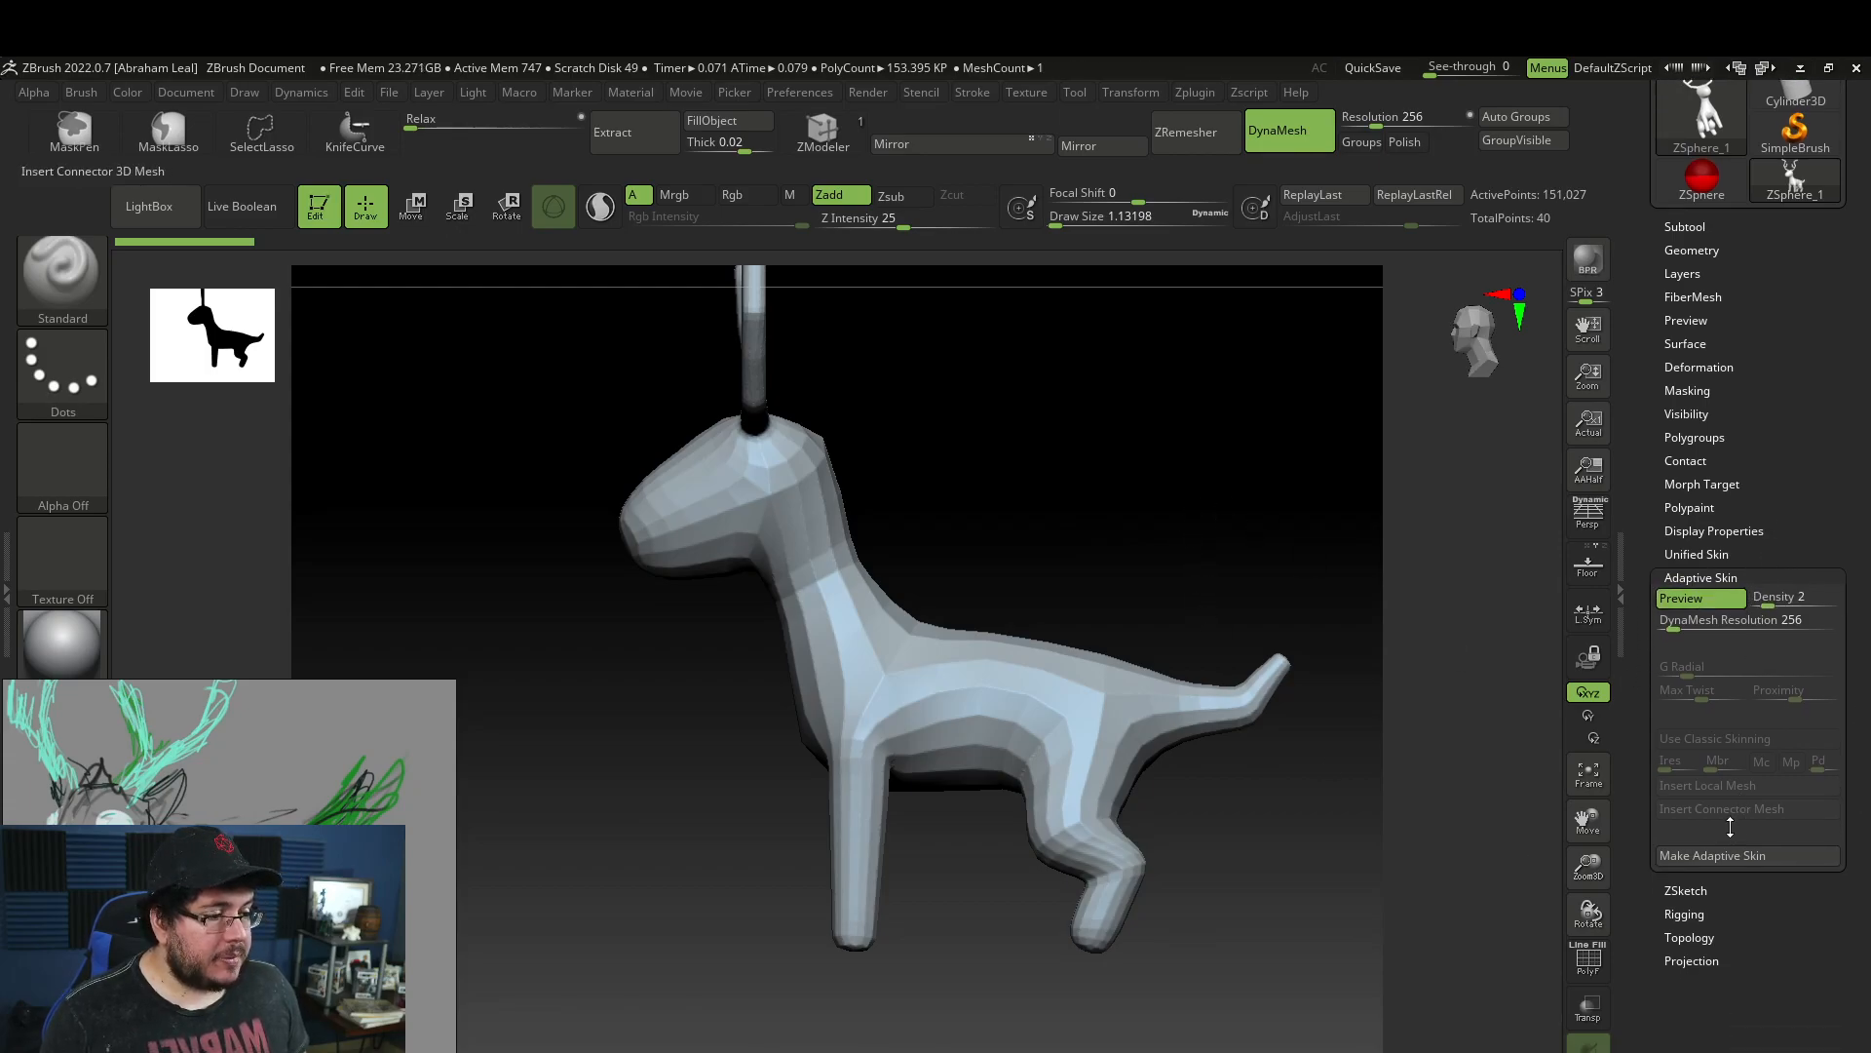
{"action": "left_click", "coordinate": [1715, 857]}
{"action": "scroll", "coordinate": [1744, 682], "scroll_direction": "up", "scroll_amount": 5}
{"action": "left_click", "coordinate": [1768, 433]}
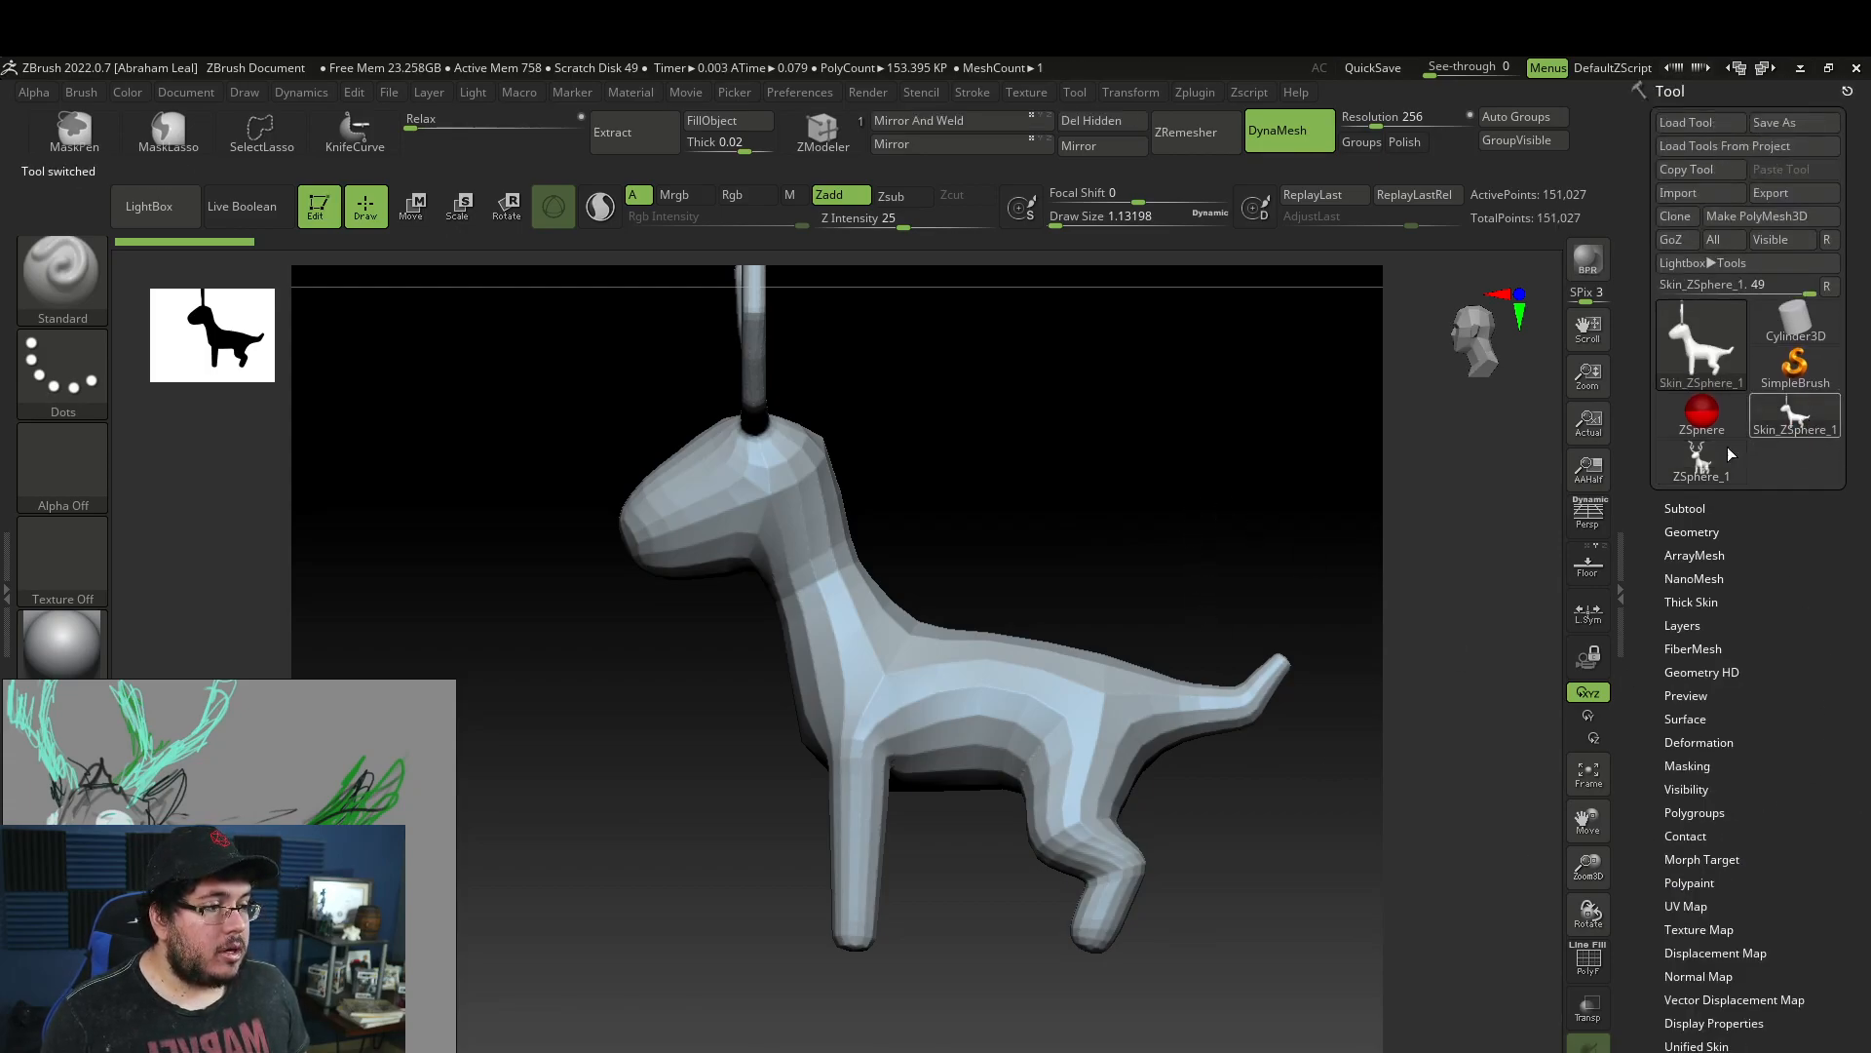
Select the Move brush and set its draw size to about 268.
{"action": "left_click_drag", "start_coordinate": [1083, 582], "coordinate": [1157, 503]}
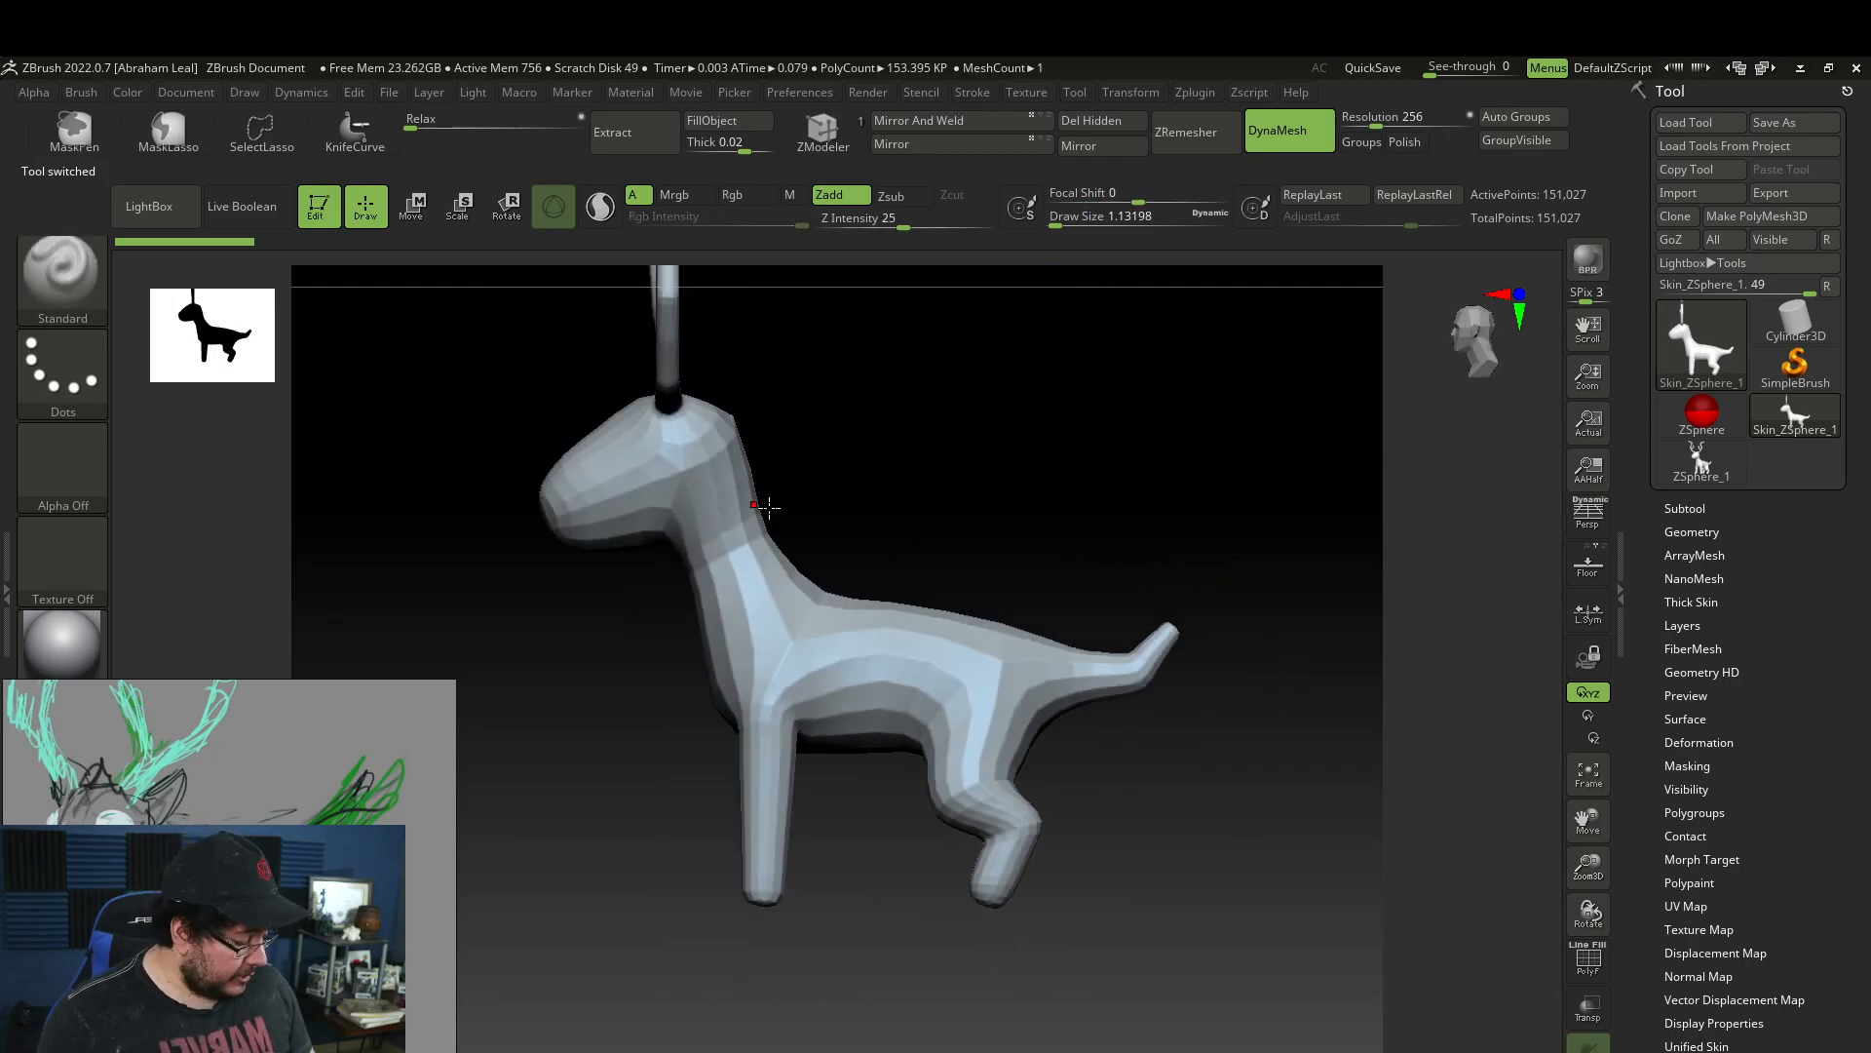
{"action": "key", "text": "b"}
{"action": "key", "text": "m"}
{"action": "key", "text": "v"}
{"action": "key", "text": "space"}
{"action": "left_click_drag", "start_coordinate": [919, 454], "coordinate": [991, 448]}
{"action": "key", "text": "space"}
{"action": "mouse_move", "coordinate": [882, 522]}
{"action": "left_mouse_down"}
{"action": "mouse_move", "coordinate": [975, 560]}
{"action": "mouse_move", "coordinate": [932, 517]}
{"action": "left_mouse_up"}
{"action": "key", "text": "space"}
{"action": "left_click_drag", "start_coordinate": [786, 548], "coordinate": [775, 478]}
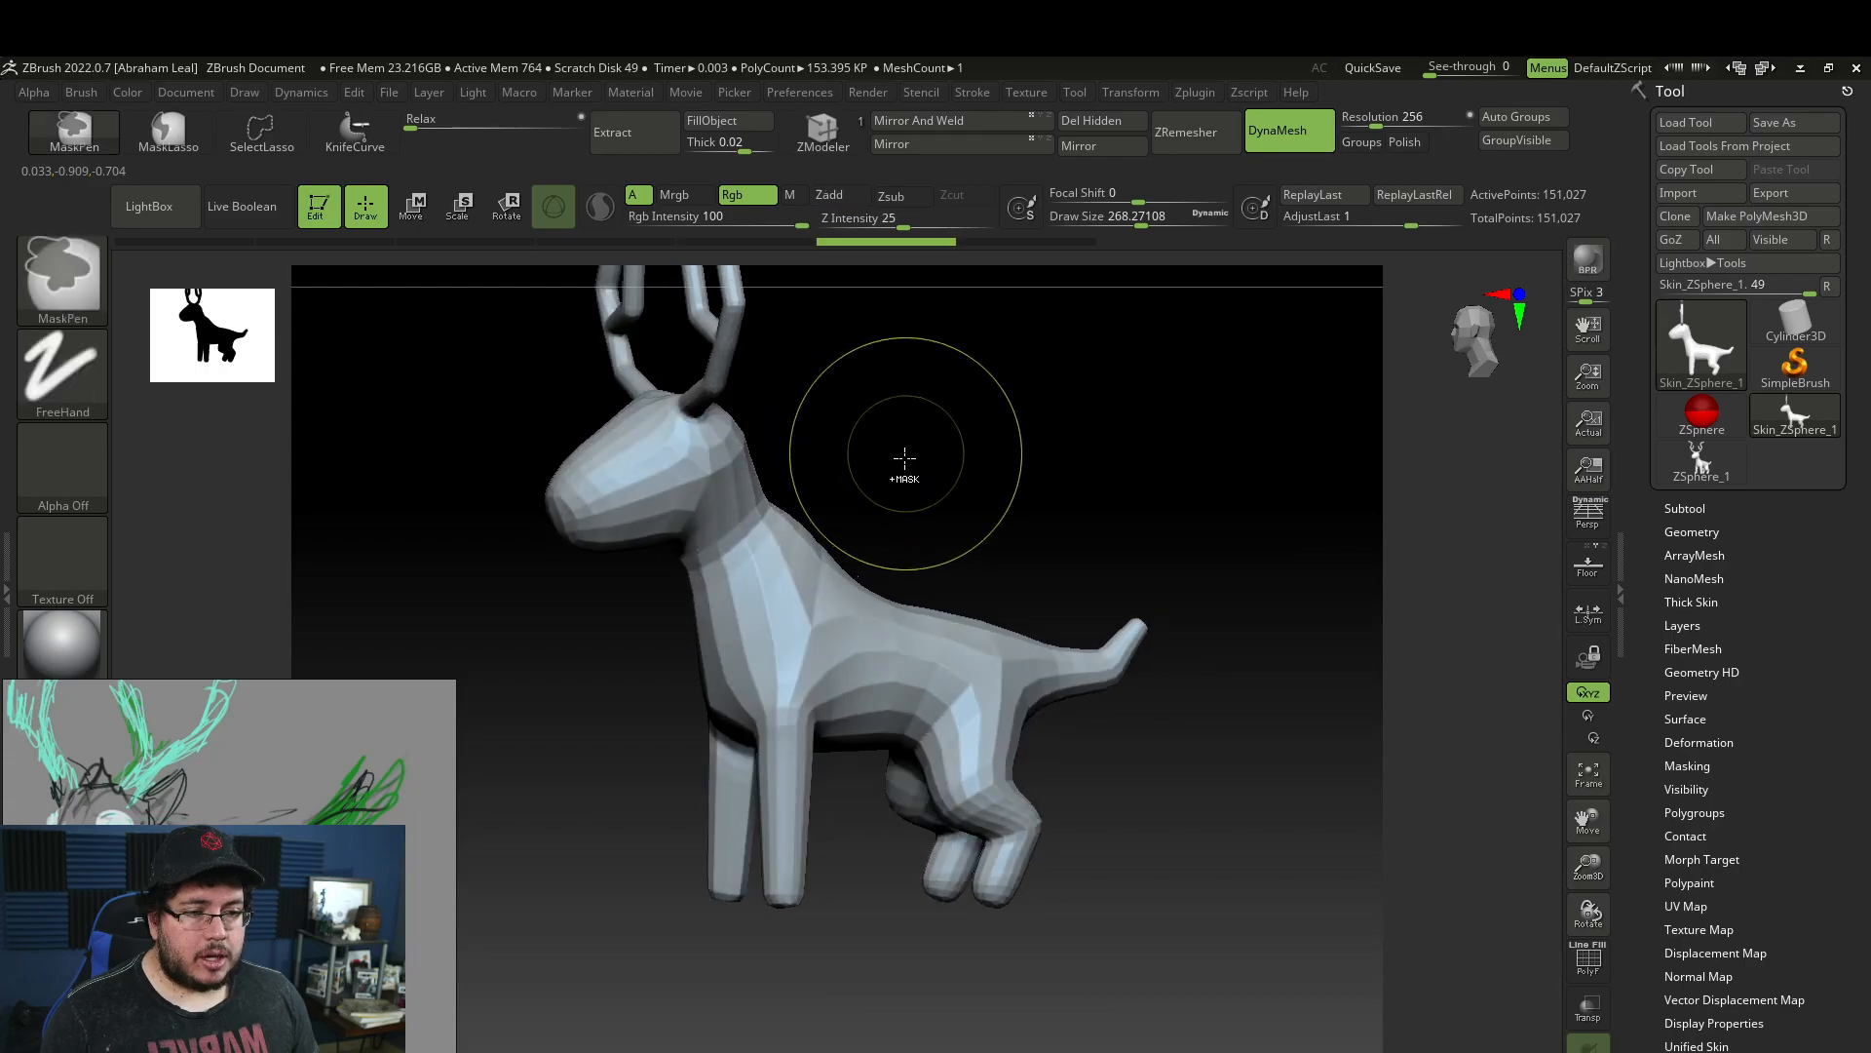
{"action": "mouse_move", "coordinate": [911, 442]}
{"action": "left_mouse_down"}
{"action": "mouse_move", "coordinate": [953, 443]}
{"action": "mouse_move", "coordinate": [974, 526]}
{"action": "left_mouse_up"}
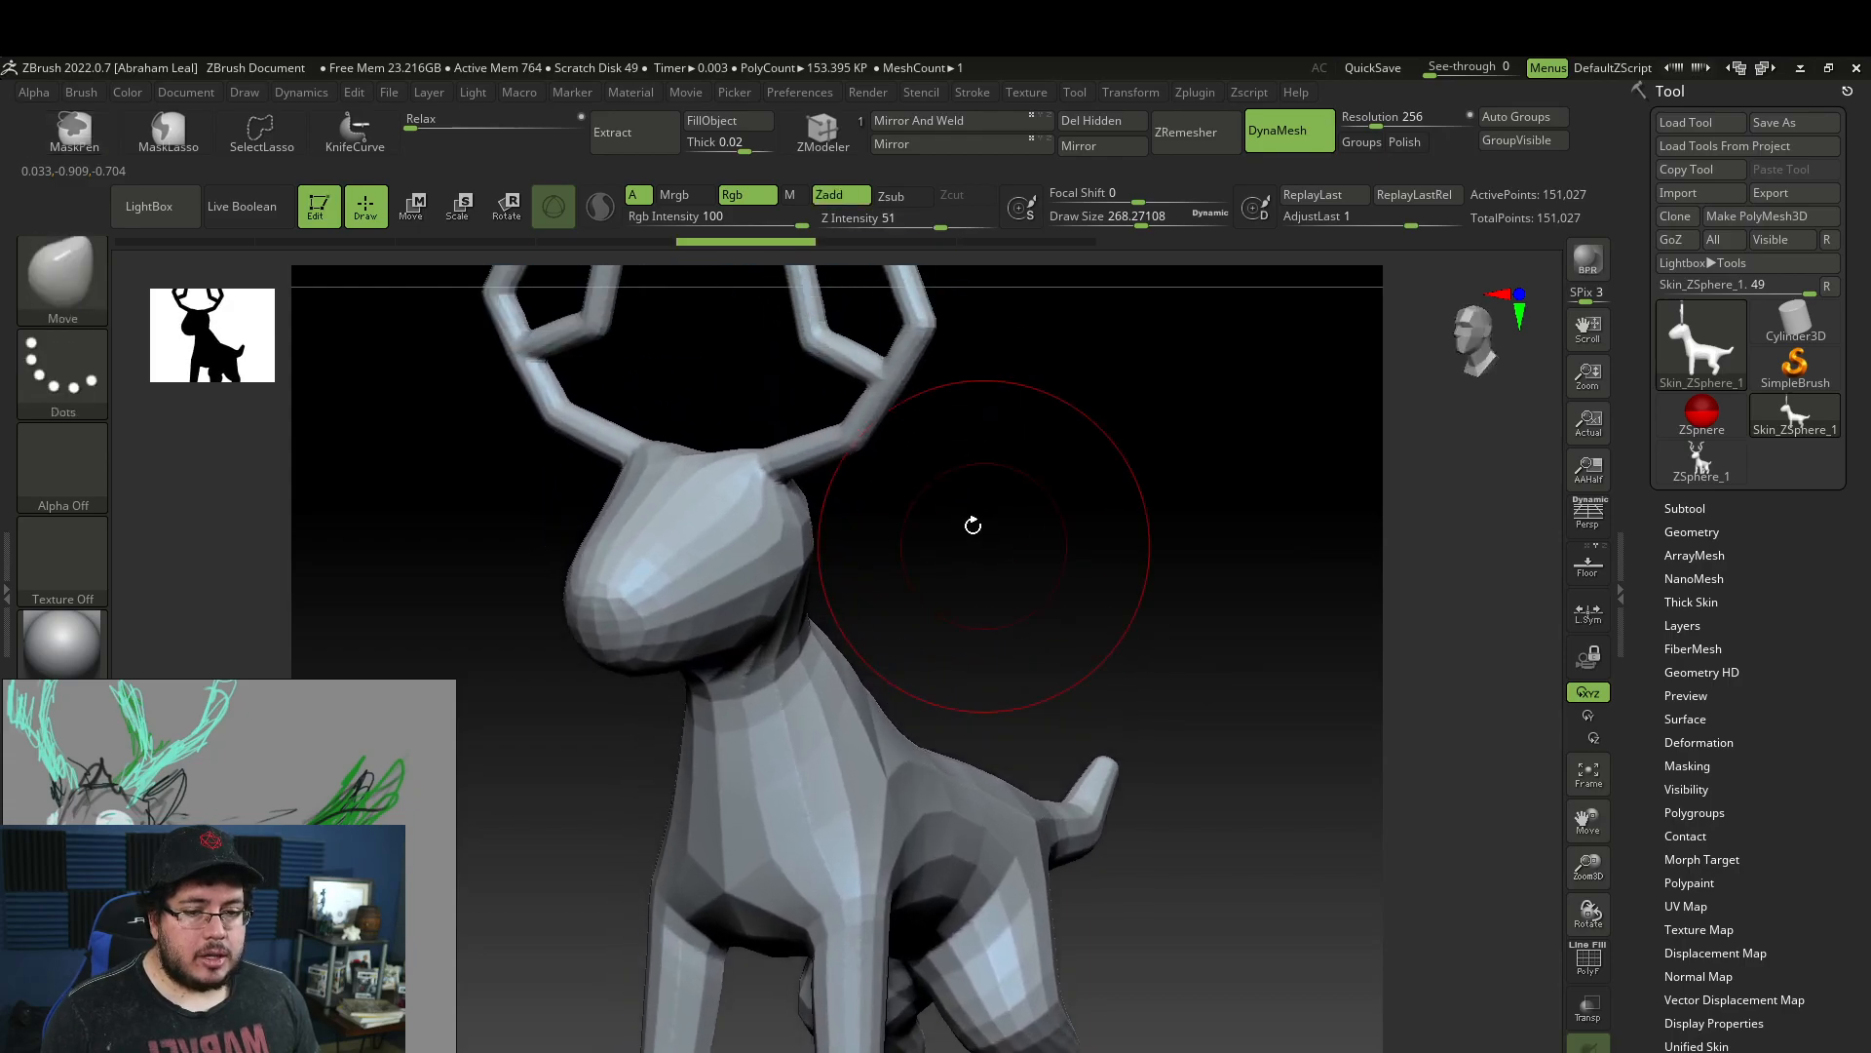
Switch to the web browser and search Google Images for "baby reindeer".
{"action": "key", "text": "super"}
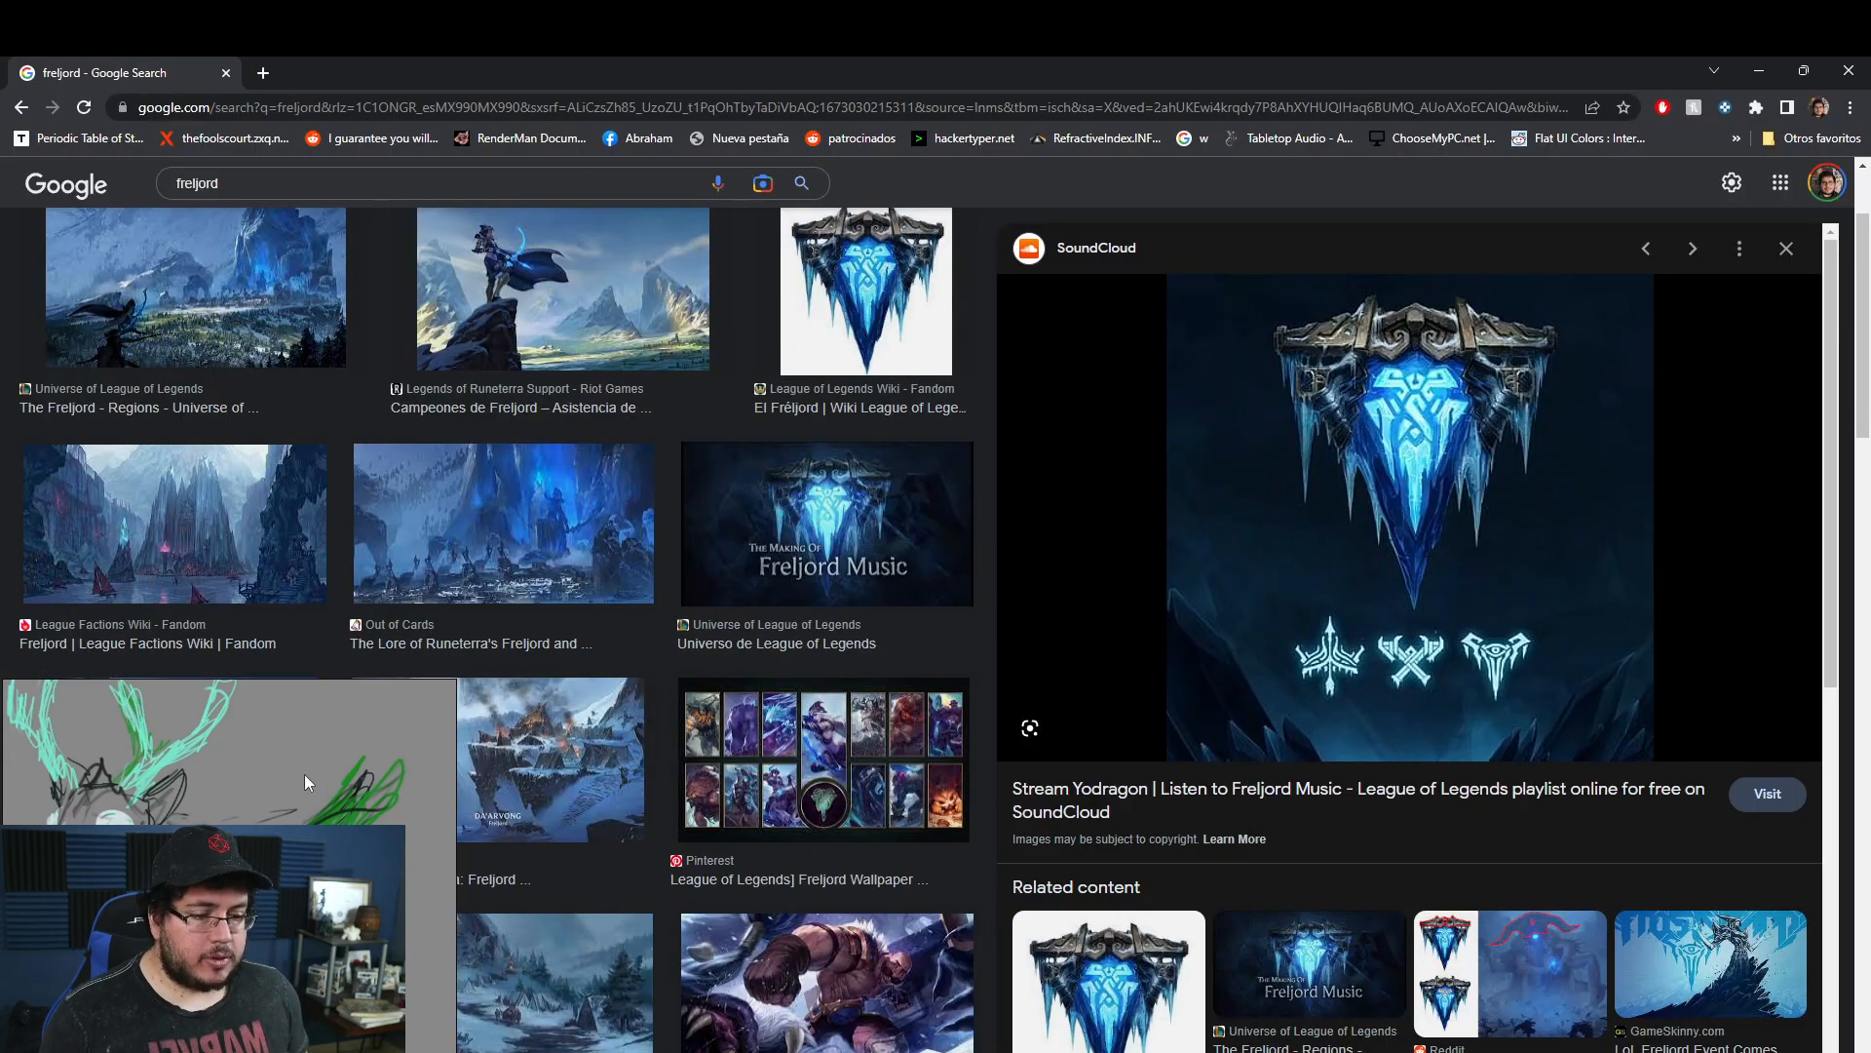
{"action": "left_click", "coordinate": [306, 172]}
{"action": "key", "text": "BackSpace"}
{"action": "key", "text": "BackSpace"}
{"action": "key", "text": "BackSpace"}
{"action": "key", "text": "BackSpace"}
{"action": "key", "text": "BackSpace"}
{"action": "key", "text": "BackSpace"}
{"action": "key", "text": "BackSpace"}
{"action": "type", "text": "baby rein"}
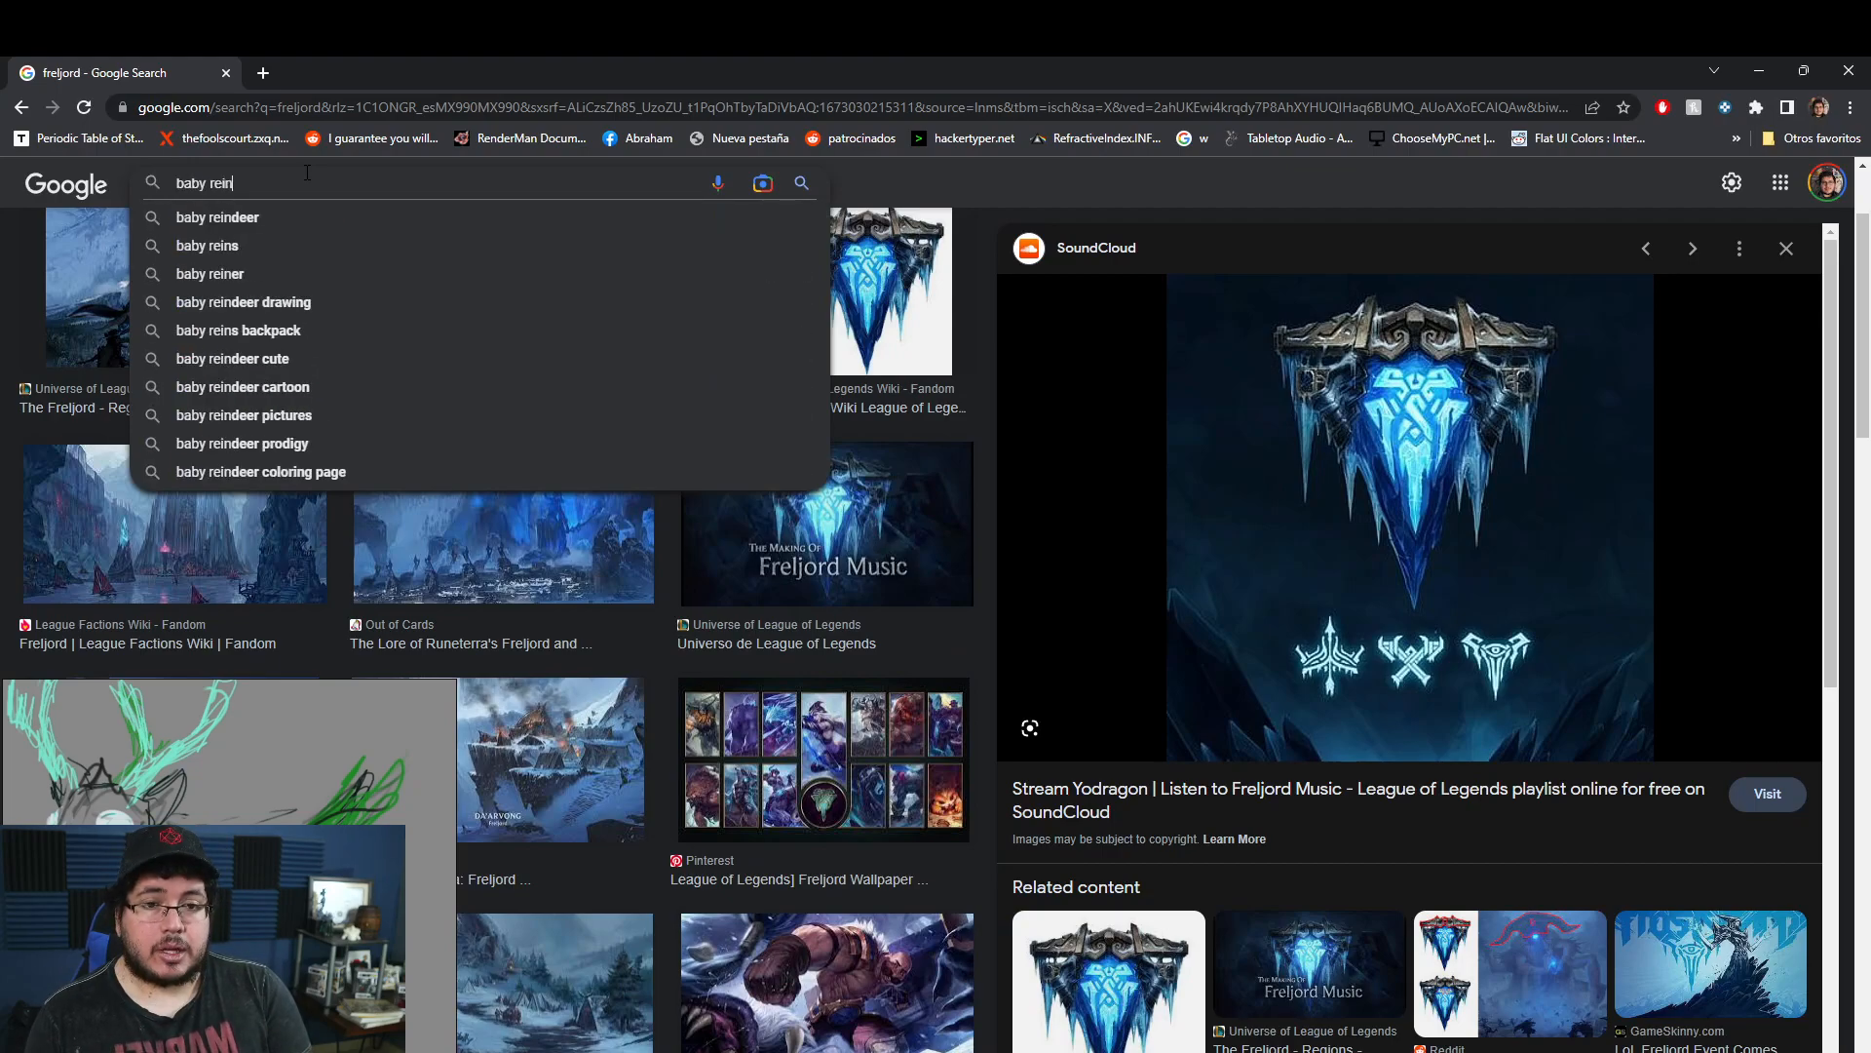
{"action": "key", "text": "Down"}
{"action": "key", "text": "Return"}
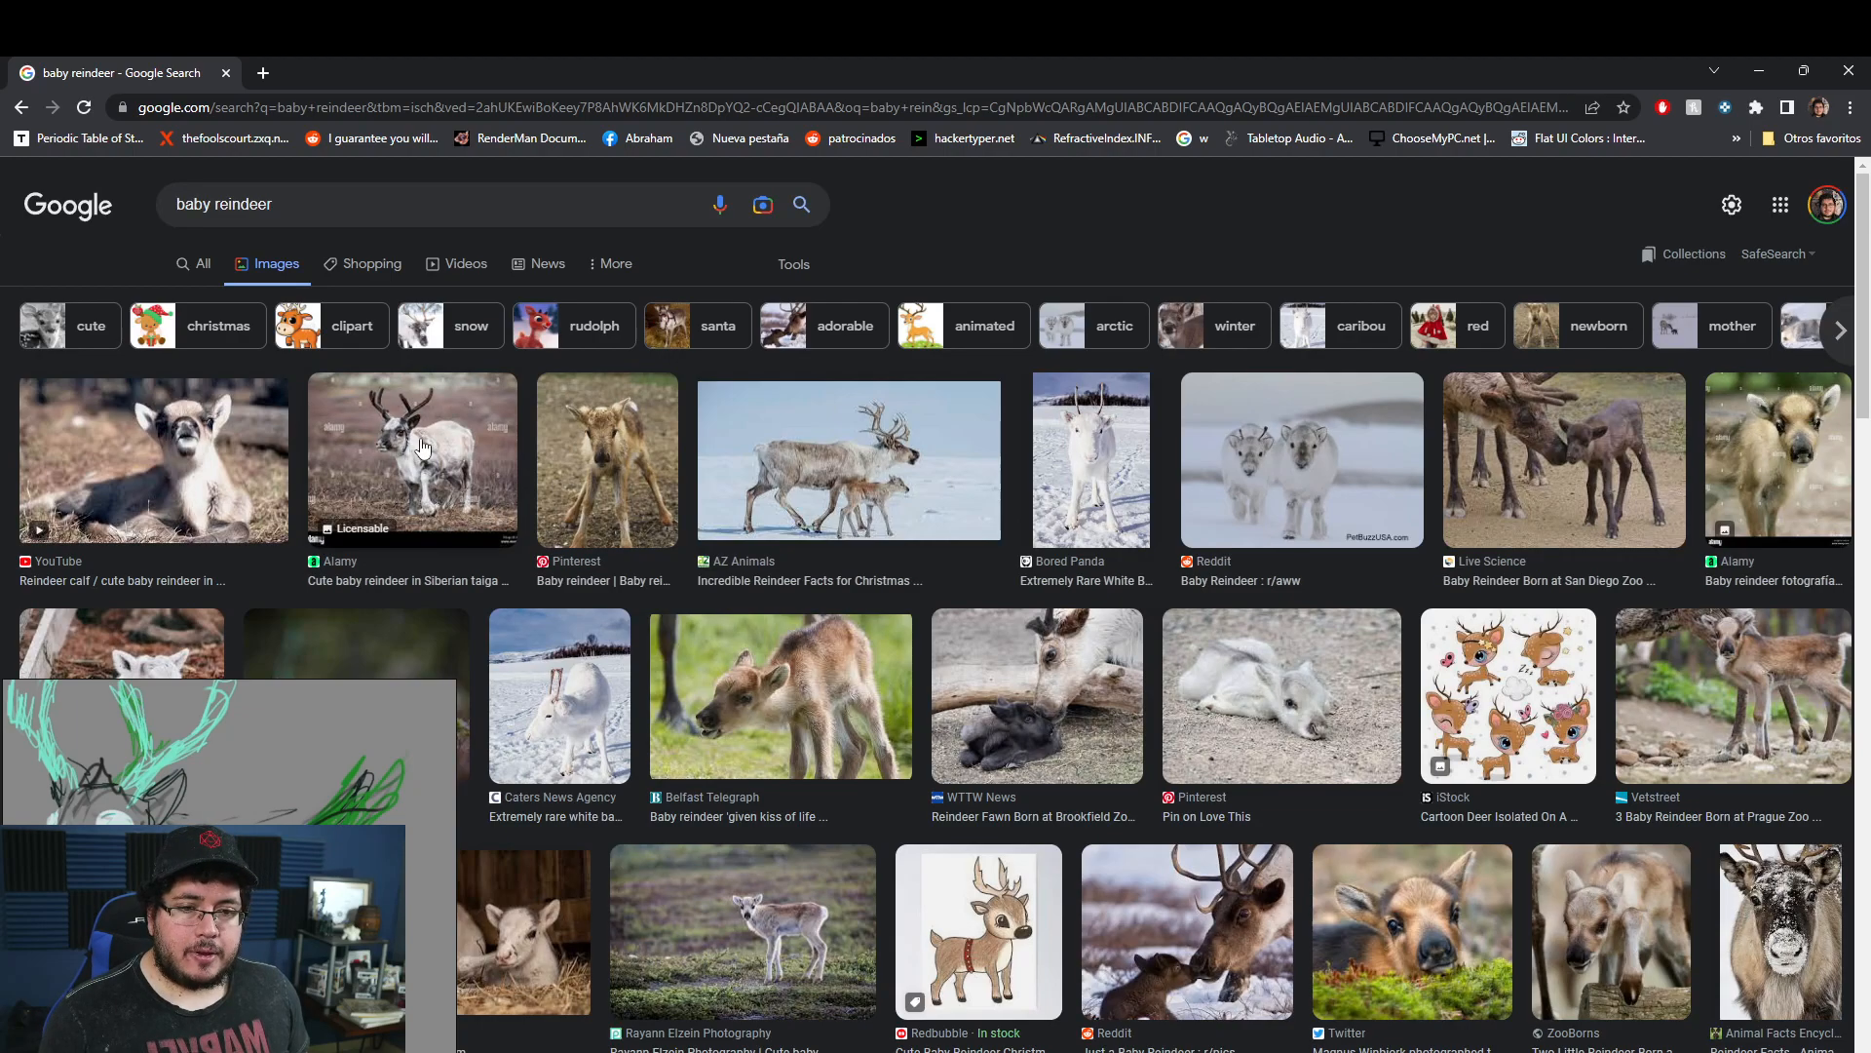
Copy the enlarged Siberian taiga baby reindeer photo, paste it onto the reference board zoomed on the head, and return to ZBrush.
{"action": "left_click", "coordinate": [422, 448]}
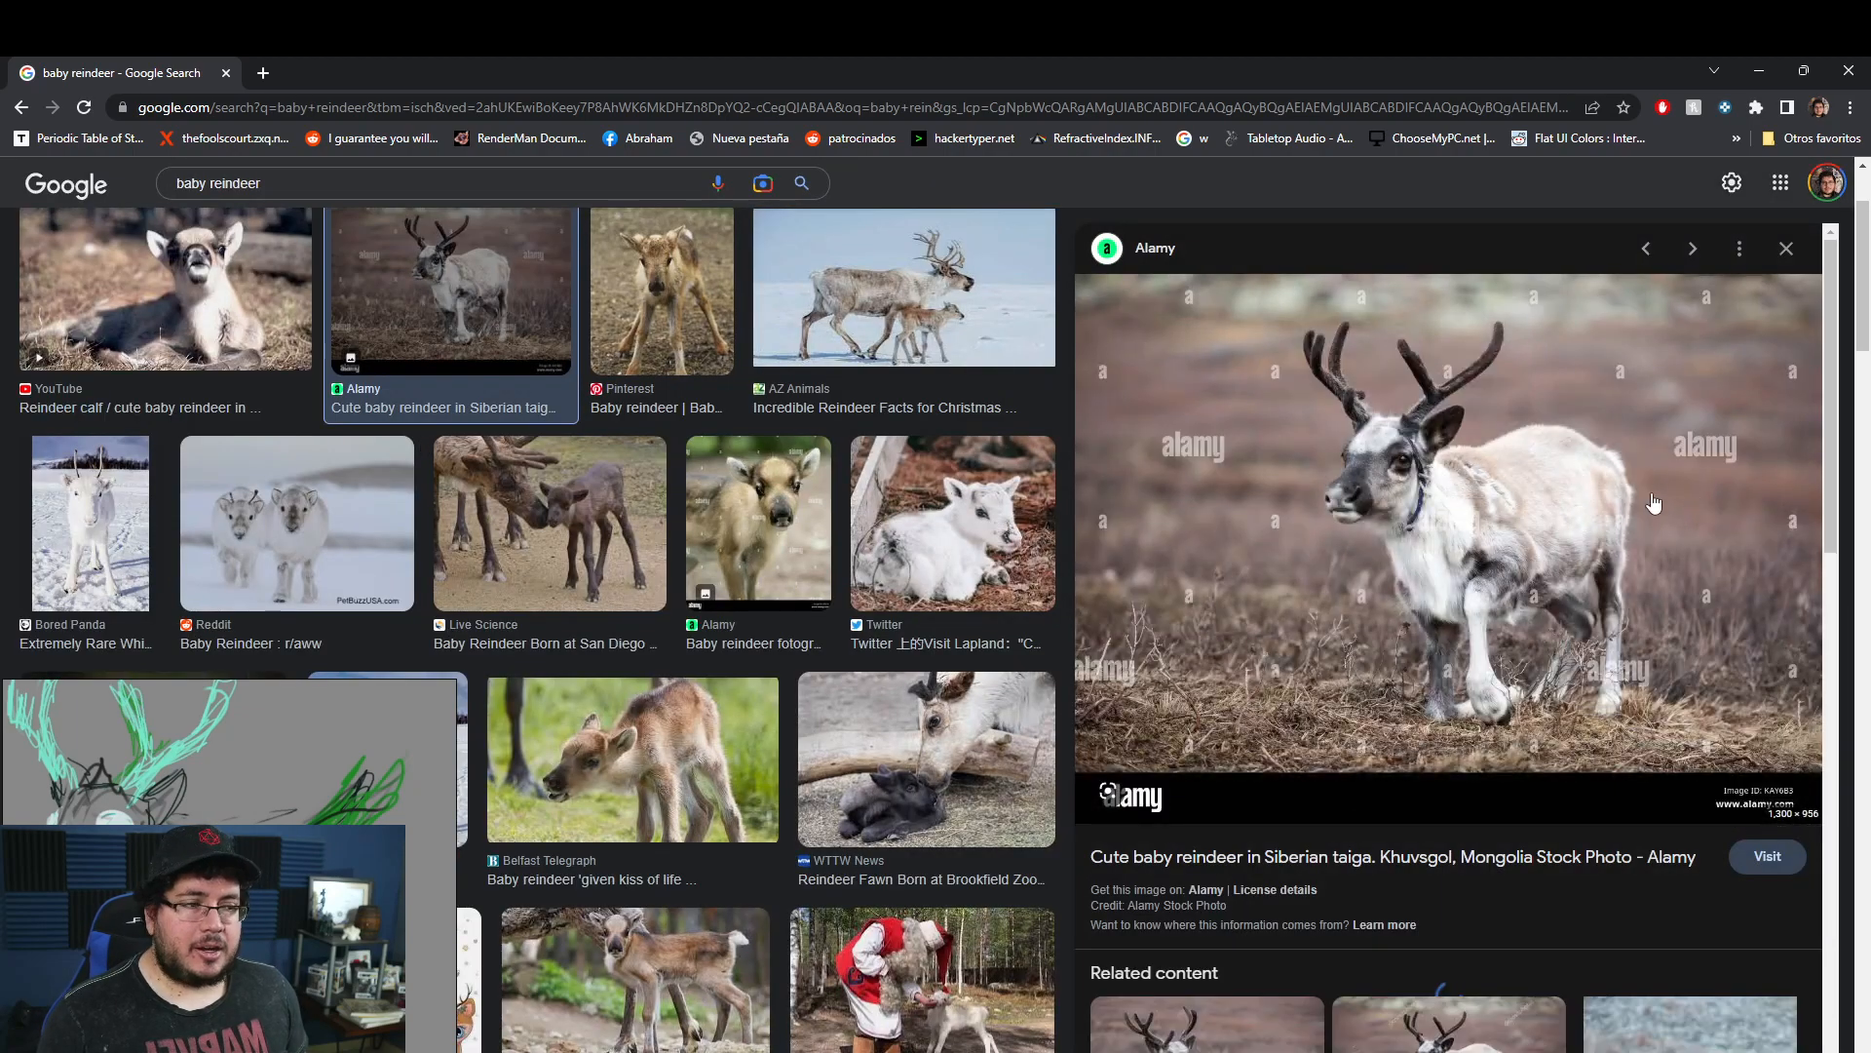
{"action": "right_click", "coordinate": [1428, 514]}
{"action": "left_click", "coordinate": [1506, 752]}
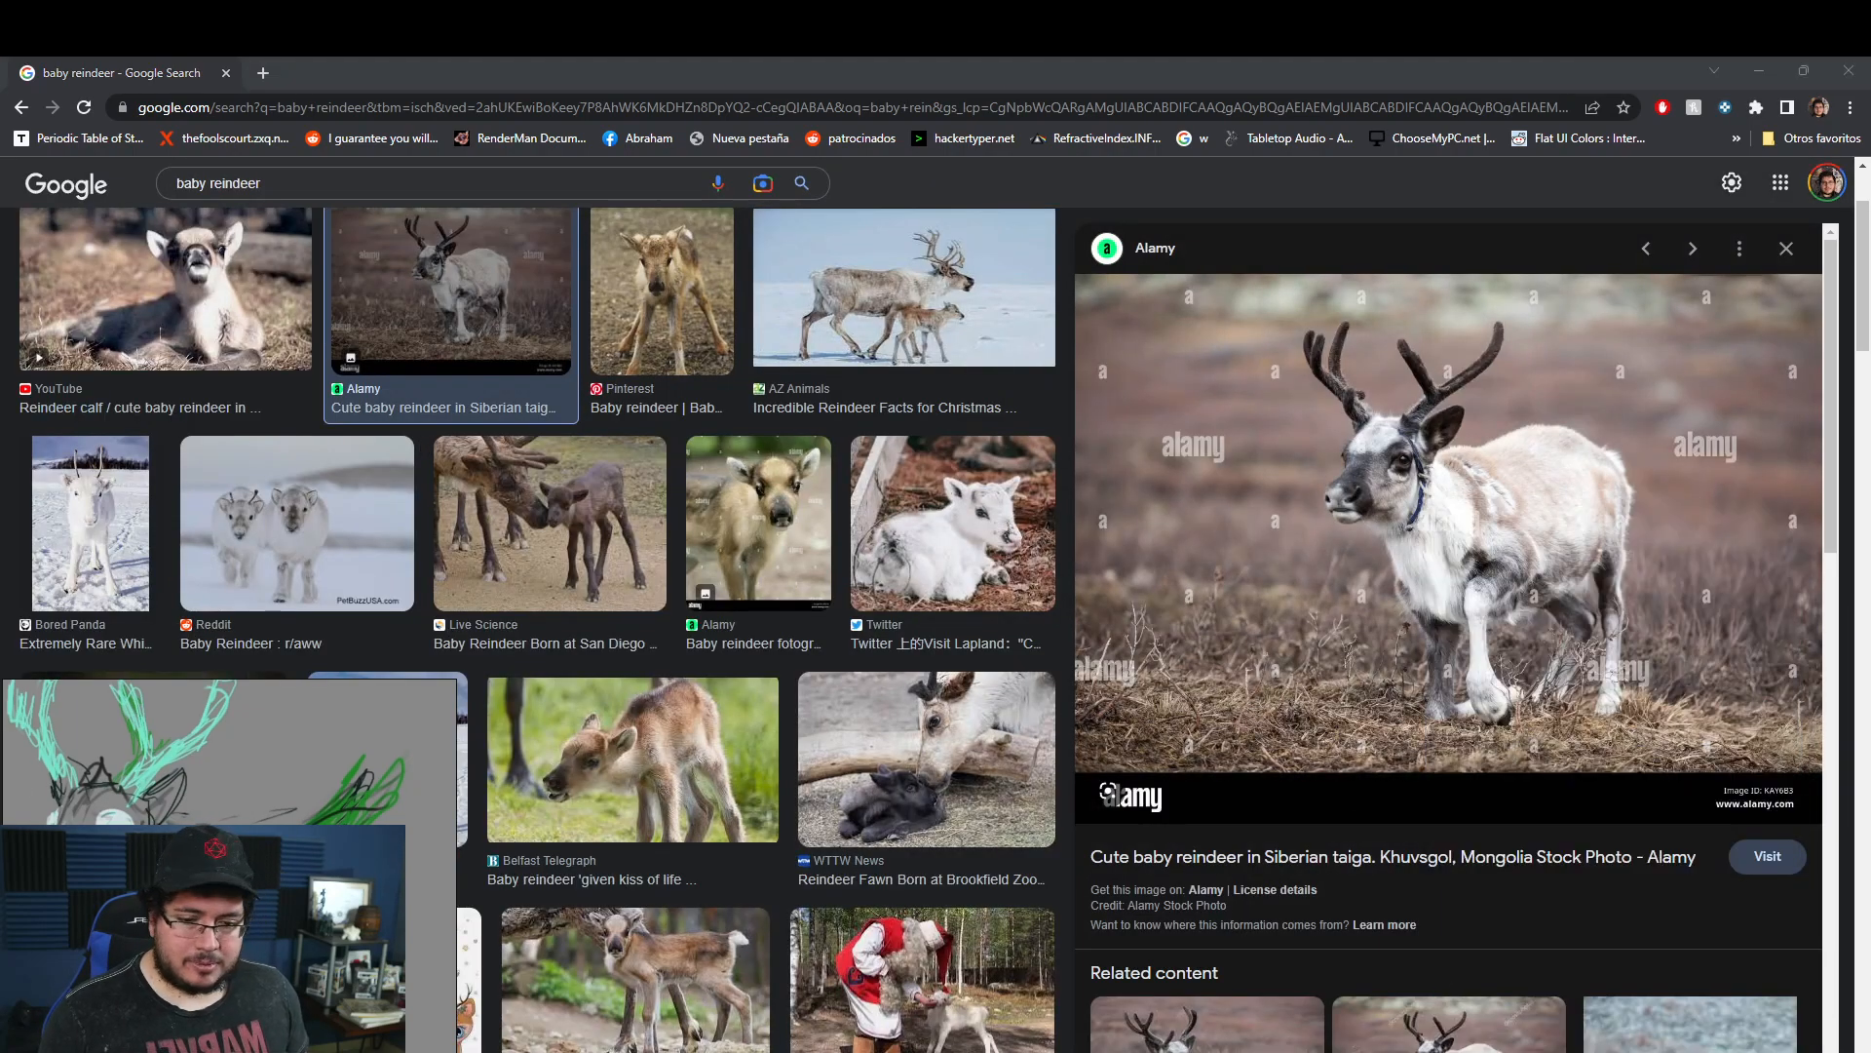
{"action": "key", "text": "ctrl+v"}
{"action": "scroll", "coordinate": [300, 814], "scroll_direction": "up", "scroll_amount": 5}
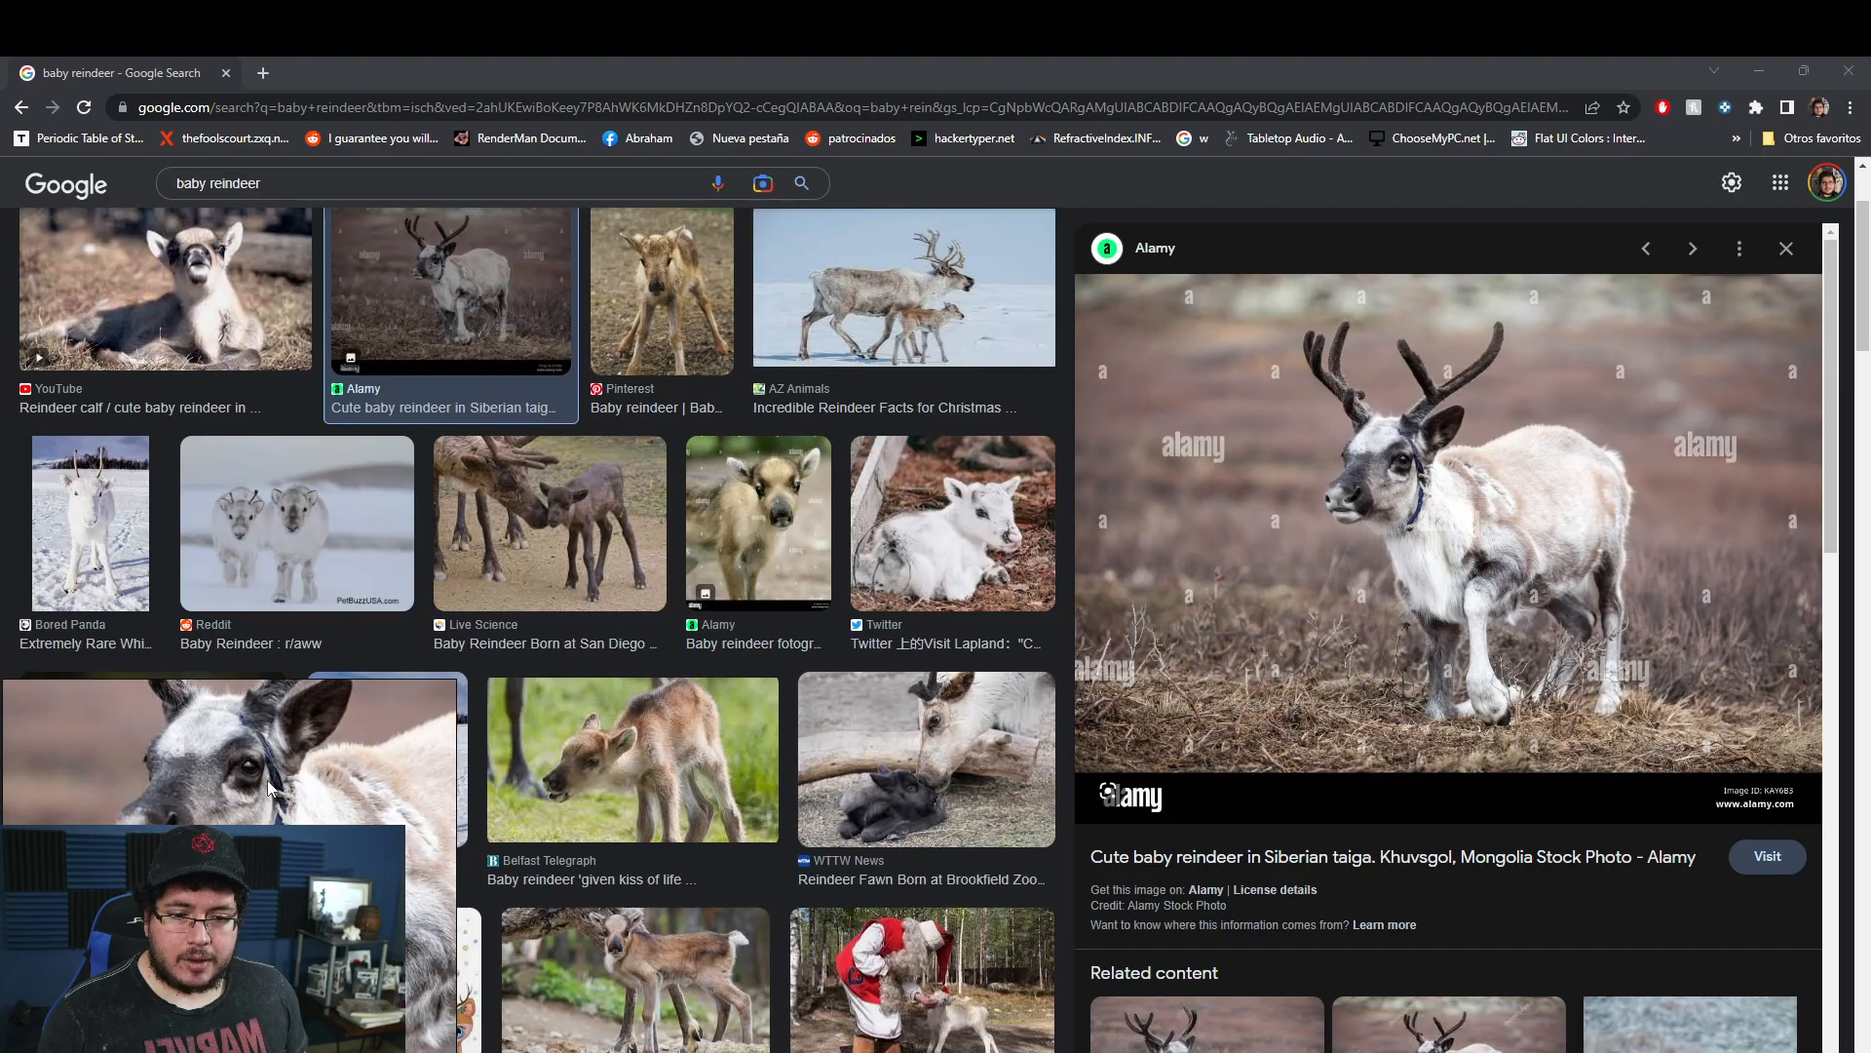
{"action": "key", "text": "alt+Tab"}
{"action": "key", "text": "Tab"}
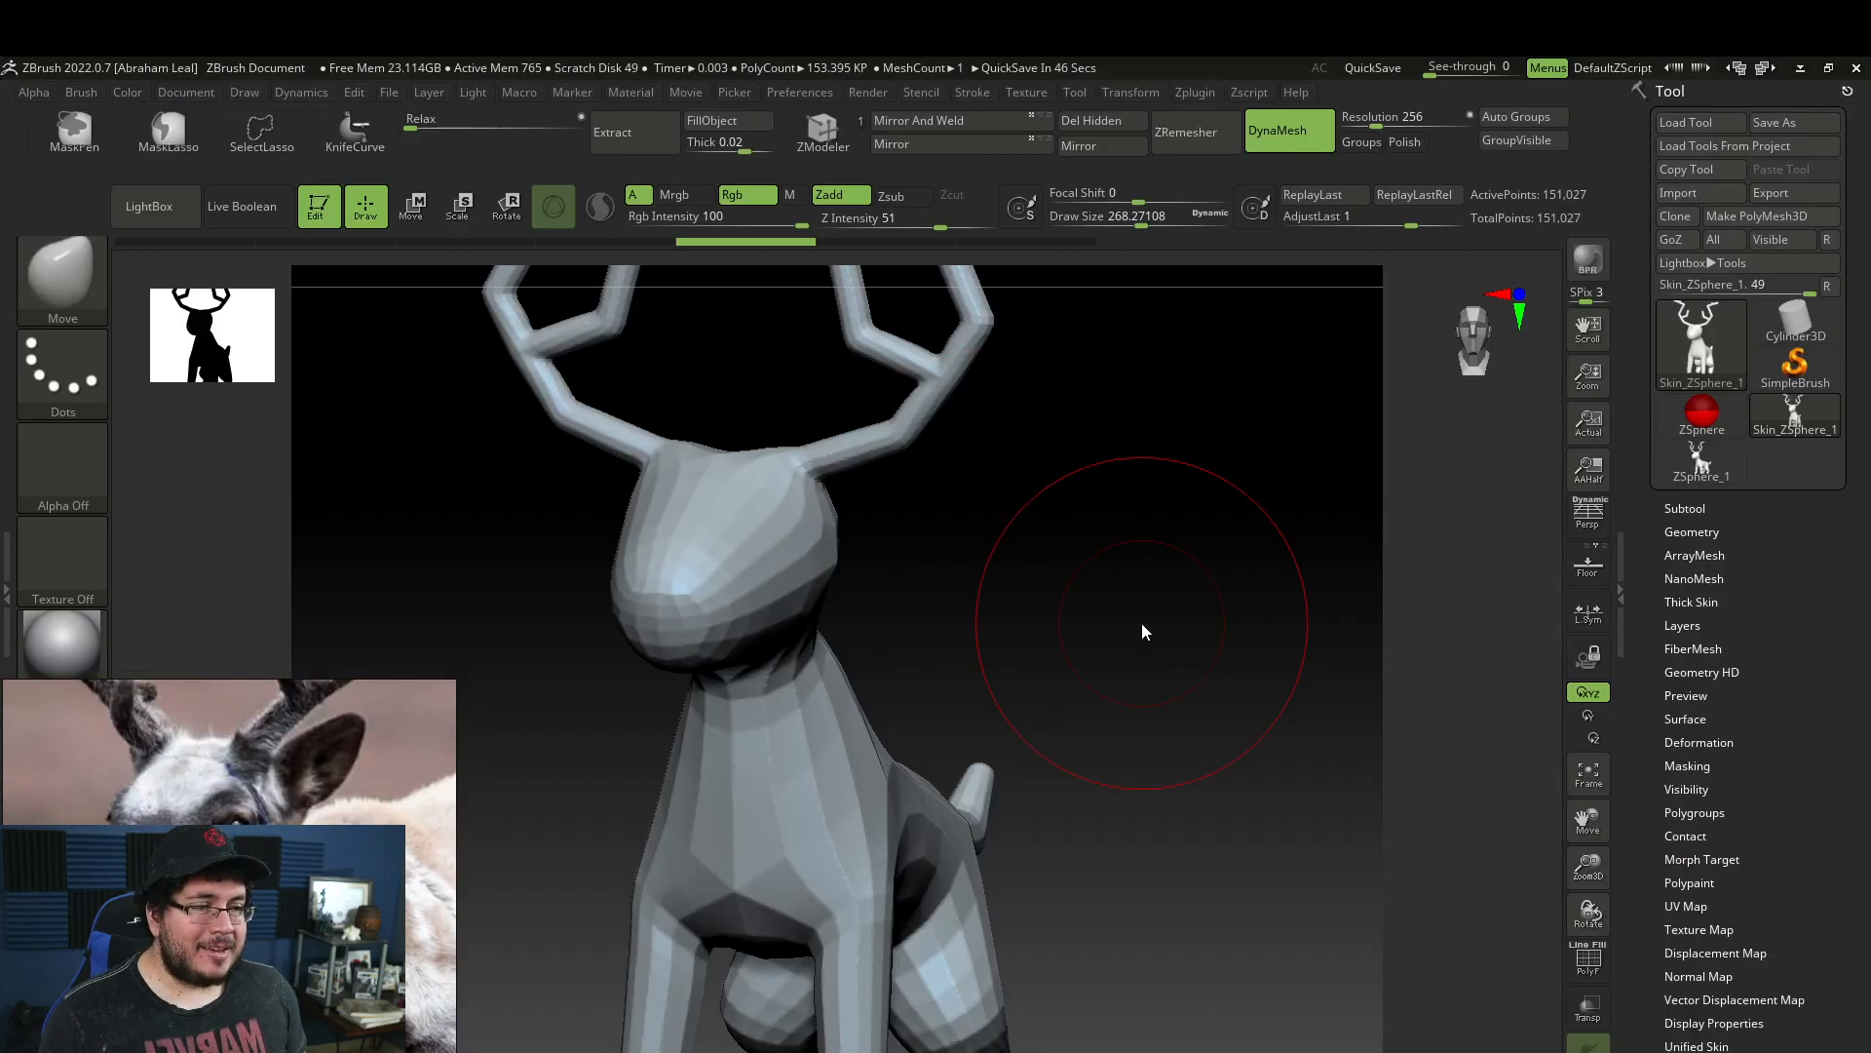
Sculpt ring-shaped eye sockets on the sides of the reindeer's head with the ClayBuildup brush.
{"action": "left_click_drag", "start_coordinate": [1182, 639], "coordinate": [1148, 636]}
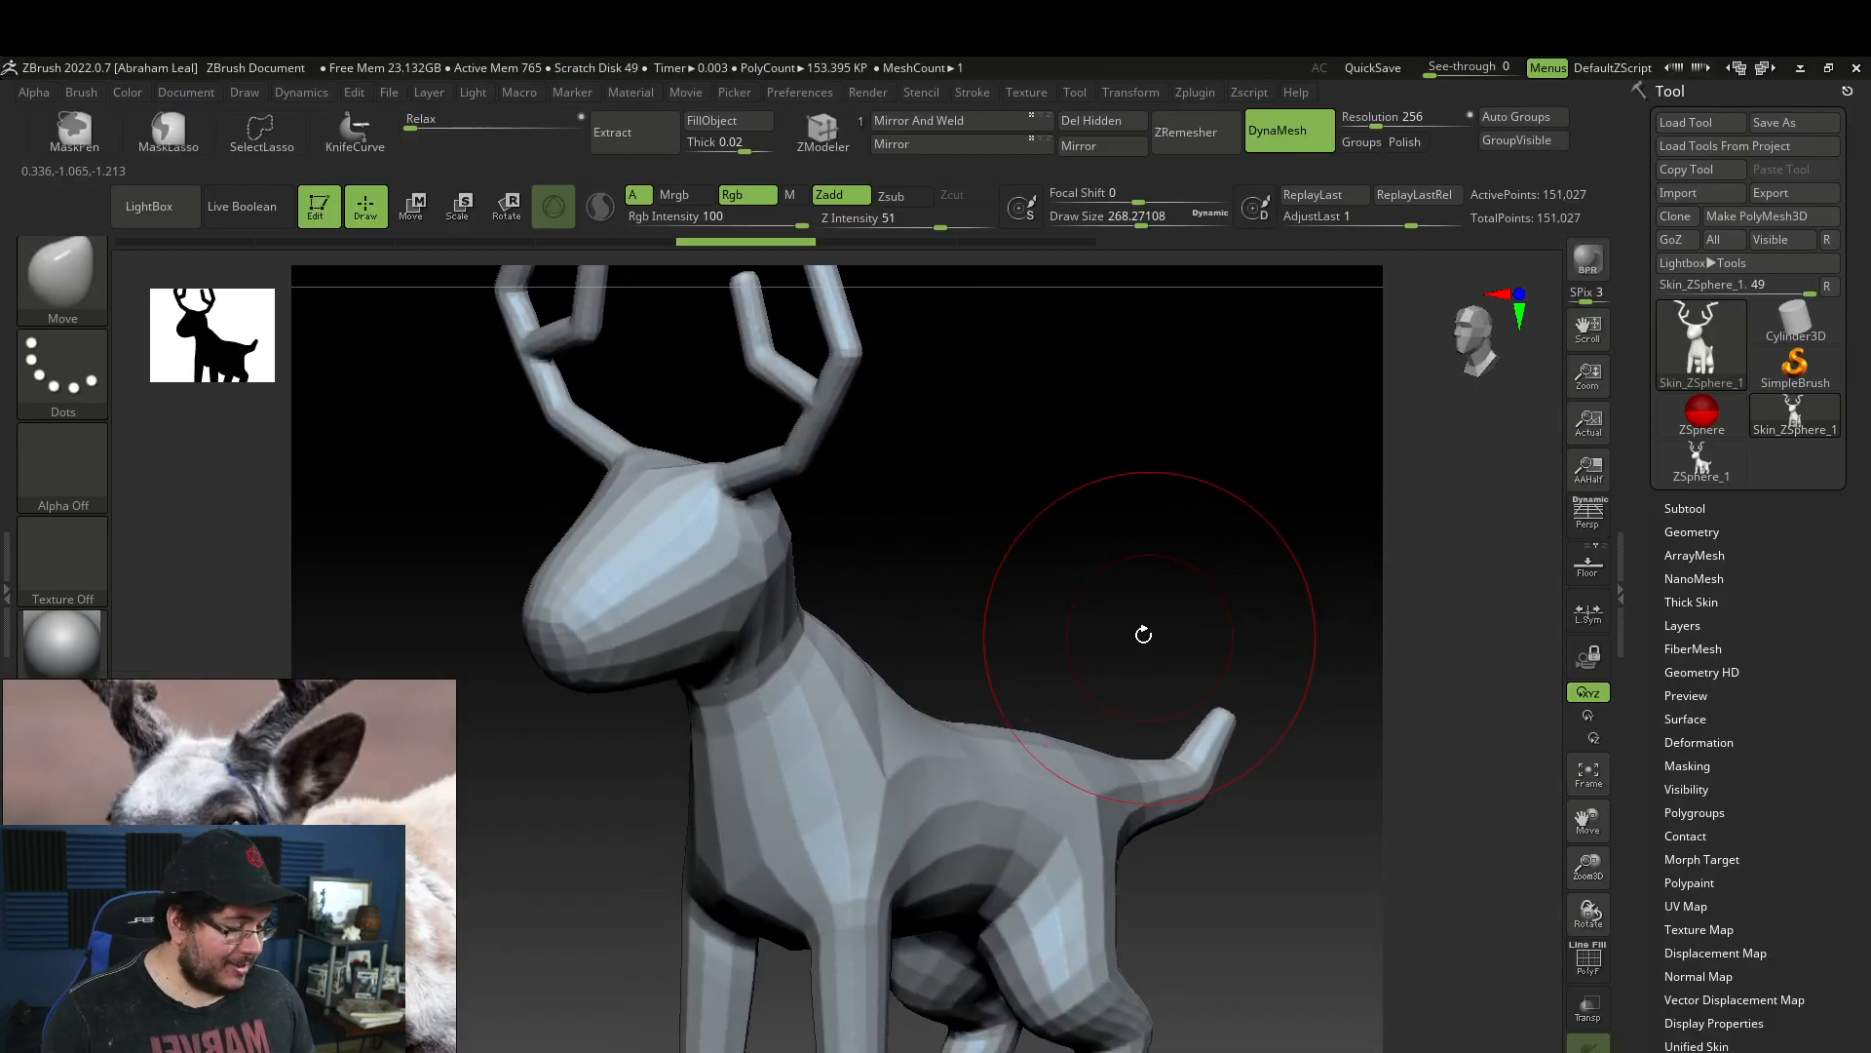
{"action": "mouse_move", "coordinate": [1076, 495]}
{"action": "left_mouse_down", "text": "alt"}
{"action": "mouse_move", "coordinate": [985, 435]}
{"action": "mouse_move", "coordinate": [1020, 506]}
{"action": "mouse_move", "coordinate": [1102, 546]}
{"action": "left_mouse_up", "text": "alt"}
{"action": "key", "text": "b"}
{"action": "key", "text": "c"}
{"action": "key", "text": "b"}
{"action": "key", "text": "space"}
{"action": "mouse_move", "coordinate": [673, 468]}
{"action": "left_mouse_down"}
{"action": "mouse_move", "coordinate": [642, 468]}
{"action": "mouse_move", "coordinate": [627, 518]}
{"action": "mouse_move", "coordinate": [535, 459]}
{"action": "mouse_move", "coordinate": [520, 480]}
{"action": "mouse_move", "coordinate": [549, 498]}
{"action": "mouse_move", "coordinate": [497, 563]}
{"action": "mouse_move", "coordinate": [472, 548]}
{"action": "mouse_move", "coordinate": [535, 541]}
{"action": "mouse_move", "coordinate": [489, 585]}
{"action": "mouse_move", "coordinate": [535, 535]}
{"action": "mouse_move", "coordinate": [517, 570]}
{"action": "mouse_move", "coordinate": [681, 487]}
{"action": "mouse_move", "coordinate": [711, 493]}
{"action": "mouse_move", "coordinate": [708, 471]}
{"action": "mouse_move", "coordinate": [682, 480]}
{"action": "mouse_move", "coordinate": [731, 458]}
{"action": "mouse_move", "coordinate": [697, 442]}
{"action": "mouse_move", "coordinate": [672, 448]}
{"action": "mouse_move", "coordinate": [743, 490]}
{"action": "mouse_move", "coordinate": [688, 486]}
{"action": "mouse_move", "coordinate": [704, 499]}
{"action": "mouse_move", "coordinate": [690, 541]}
{"action": "left_mouse_up"}
Build up the reindeer's nose and muzzle with a smaller ClayBuildup brush and smooth the surface.
{"action": "key", "text": "space"}
{"action": "key", "text": "["}
{"action": "key", "text": "space"}
{"action": "key", "text": "space"}
{"action": "key", "text": "space"}
{"action": "mouse_move", "coordinate": [558, 709]}
{"action": "left_mouse_down"}
{"action": "mouse_move", "coordinate": [530, 560]}
{"action": "mouse_move", "coordinate": [542, 576]}
{"action": "mouse_move", "coordinate": [523, 584]}
{"action": "left_mouse_up"}
{"action": "left_click_drag", "start_coordinate": [526, 581], "coordinate": [503, 616], "text": "shift"}
Carve the nostrils and mouth line with the DamStandard brush at a draw size of about 59.
{"action": "key", "text": "b"}
{"action": "key", "text": "d"}
{"action": "key", "text": "s"}
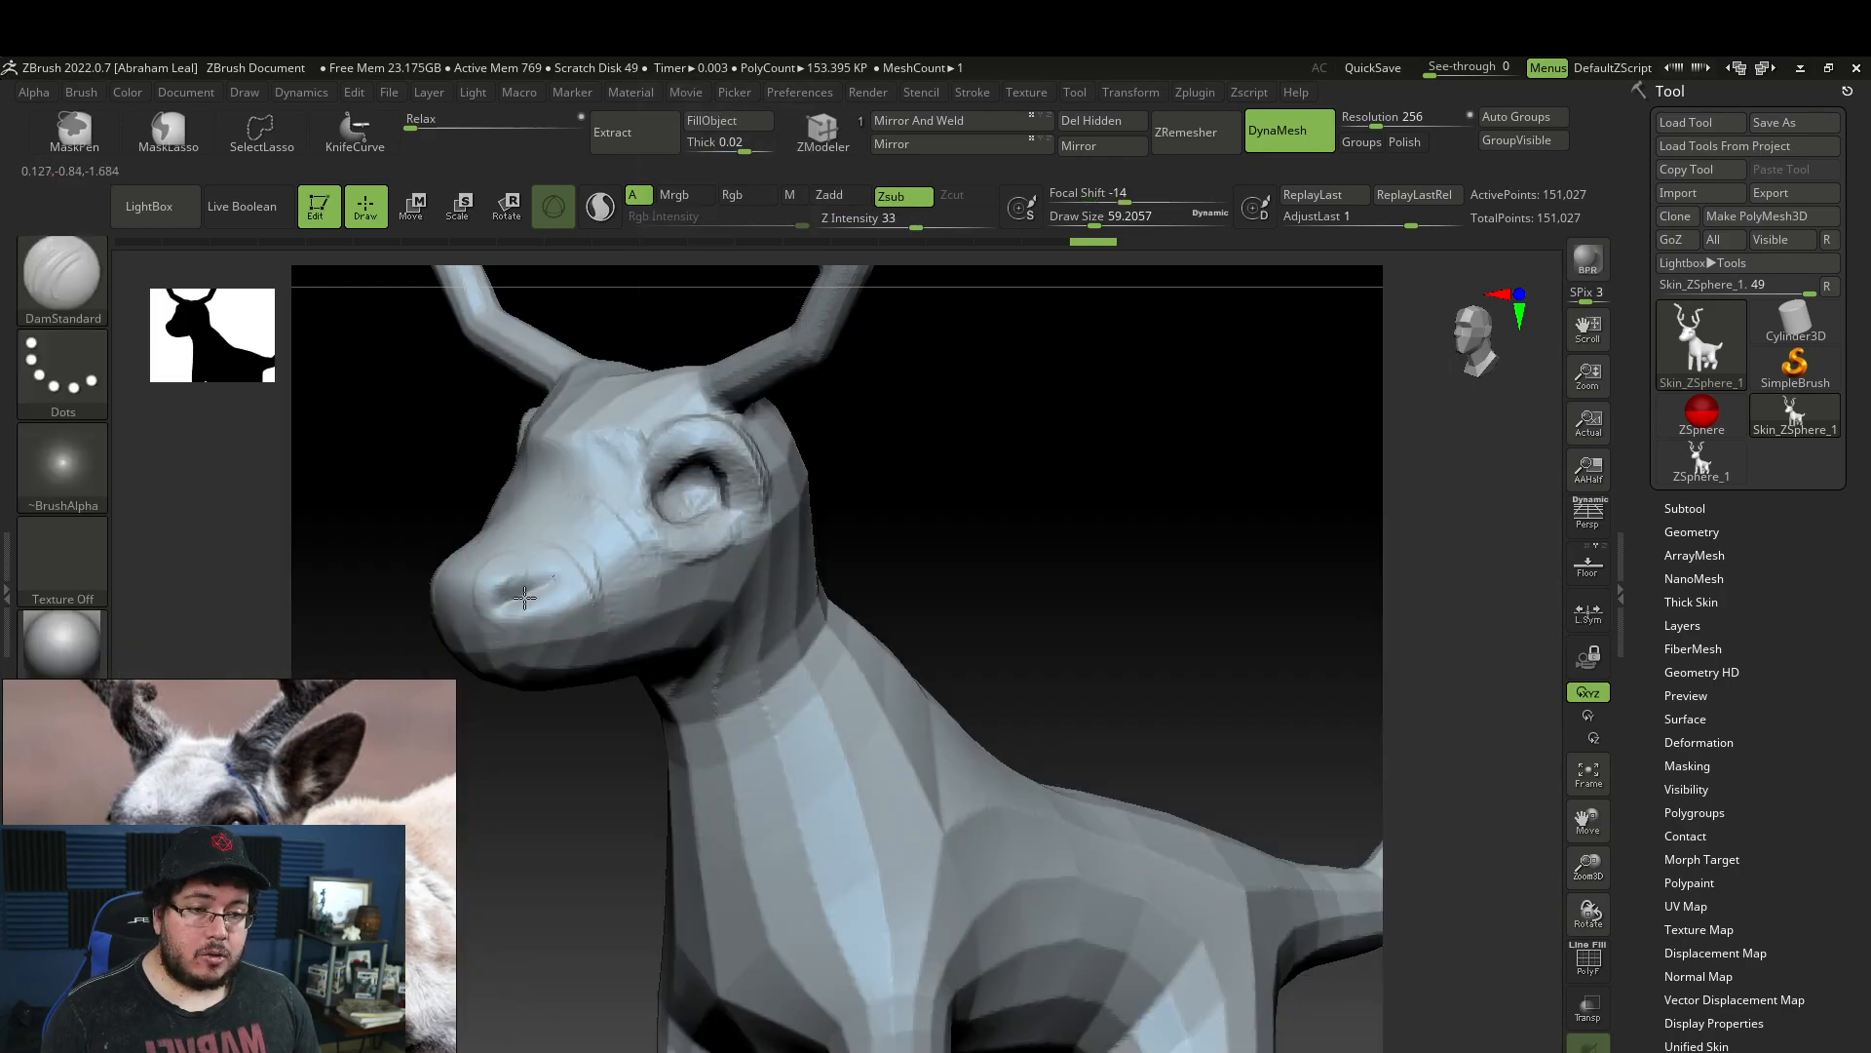
{"action": "left_click_drag", "start_coordinate": [550, 558], "coordinate": [559, 585]}
{"action": "mouse_move", "coordinate": [566, 721]}
{"action": "left_mouse_down"}
{"action": "mouse_move", "coordinate": [525, 662]}
{"action": "mouse_move", "coordinate": [616, 644]}
{"action": "left_mouse_up"}
{"action": "left_click_drag", "start_coordinate": [565, 809], "coordinate": [583, 684]}
Build up the lips and chin with the ClayBuildup brush and smooth the muzzle.
{"action": "key", "text": "b"}
{"action": "key", "text": "c"}
{"action": "key", "text": "b"}
{"action": "key", "text": "space"}
{"action": "left_click_drag", "start_coordinate": [545, 605], "coordinate": [553, 604]}
{"action": "mouse_move", "coordinate": [511, 711]}
{"action": "left_mouse_down"}
{"action": "mouse_move", "coordinate": [536, 729]}
{"action": "mouse_move", "coordinate": [517, 716]}
{"action": "mouse_move", "coordinate": [565, 710]}
{"action": "left_mouse_up"}
{"action": "left_click_drag", "start_coordinate": [539, 828], "coordinate": [541, 926]}
{"action": "left_click_drag", "start_coordinate": [576, 716], "coordinate": [643, 682]}
{"action": "mouse_move", "coordinate": [604, 799]}
{"action": "left_mouse_down", "text": "shift"}
{"action": "mouse_move", "coordinate": [886, 541]}
{"action": "mouse_move", "coordinate": [873, 492]}
{"action": "mouse_move", "coordinate": [704, 655]}
{"action": "mouse_move", "coordinate": [864, 543]}
{"action": "mouse_move", "coordinate": [838, 512]}
{"action": "mouse_move", "coordinate": [898, 522]}
{"action": "mouse_move", "coordinate": [848, 610]}
{"action": "mouse_move", "coordinate": [829, 577]}
{"action": "mouse_move", "coordinate": [917, 549]}
{"action": "mouse_move", "coordinate": [770, 518]}
{"action": "left_mouse_up", "text": "shift"}
Build up the jawline from the corner of the mouth toward the cheek with the ClayBuildup brush.
{"action": "key", "text": "b"}
{"action": "key", "text": "m"}
{"action": "key", "text": "v"}
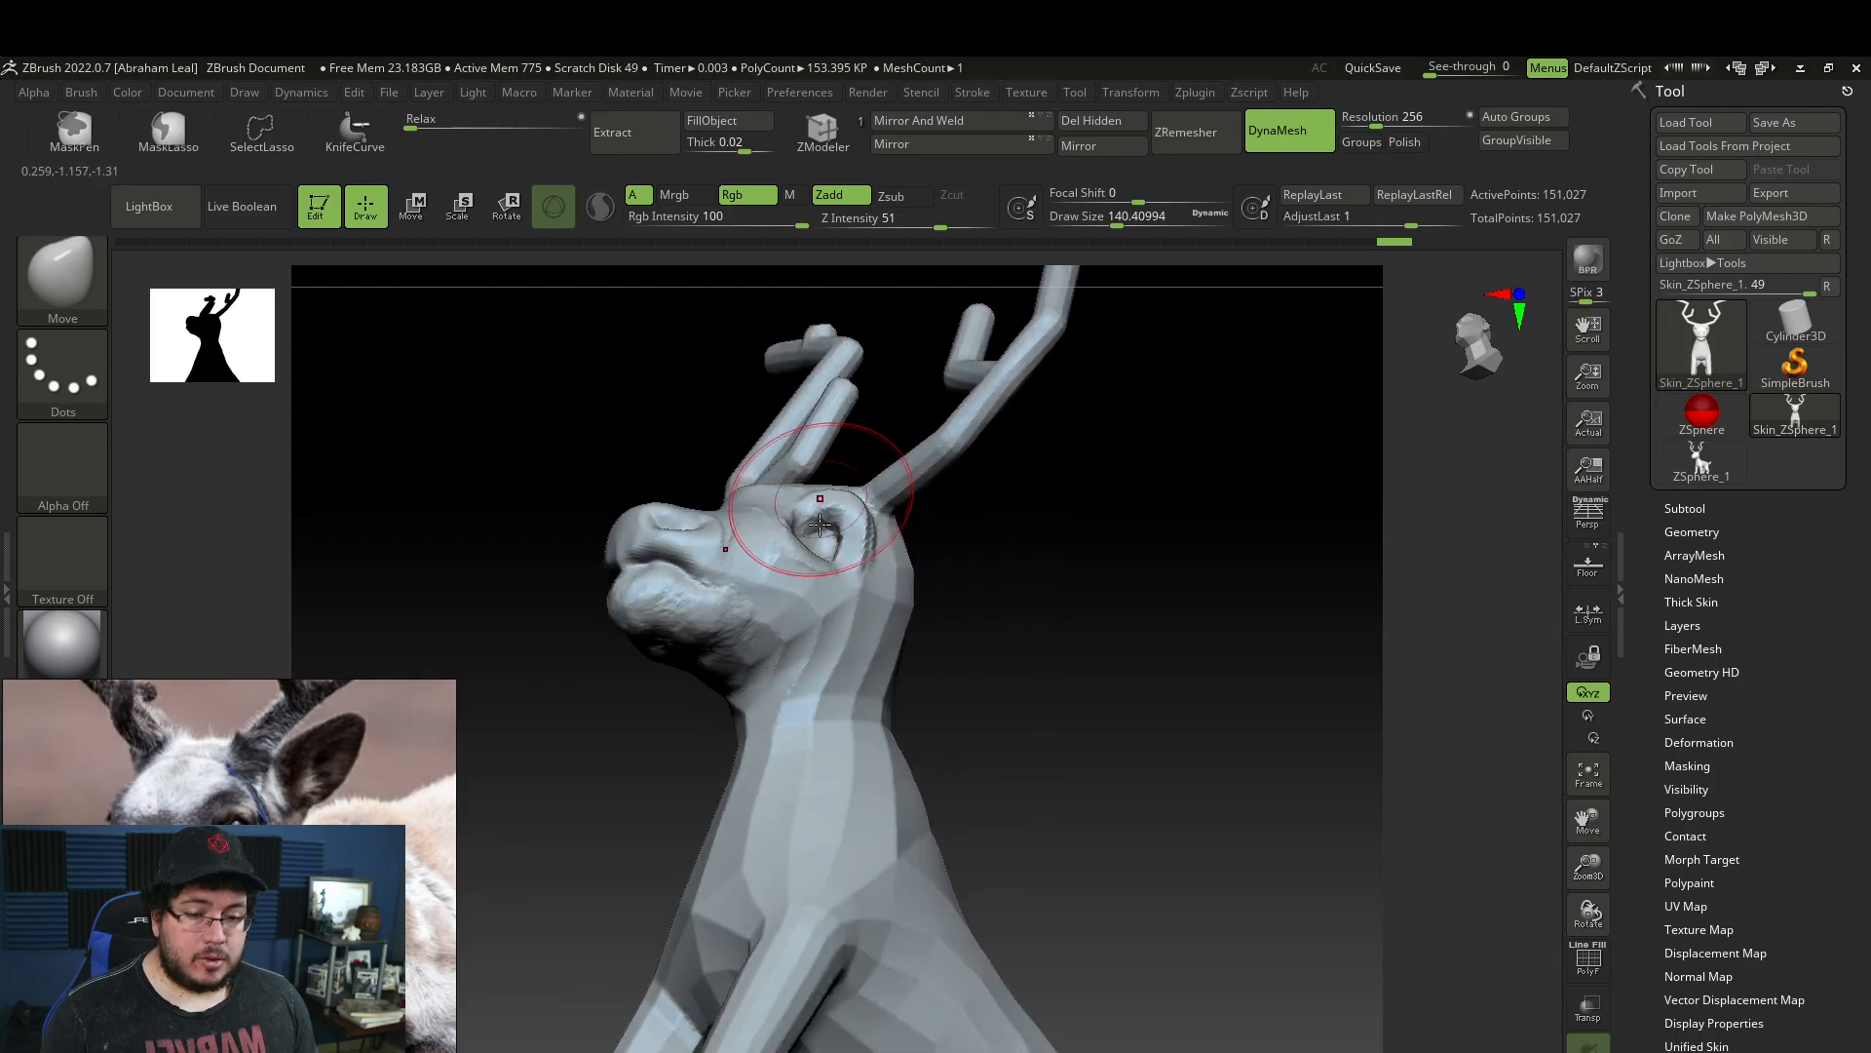
{"action": "key", "text": "b"}
{"action": "key", "text": "c"}
{"action": "key", "text": "b"}
{"action": "left_click_drag", "start_coordinate": [784, 644], "coordinate": [809, 642]}
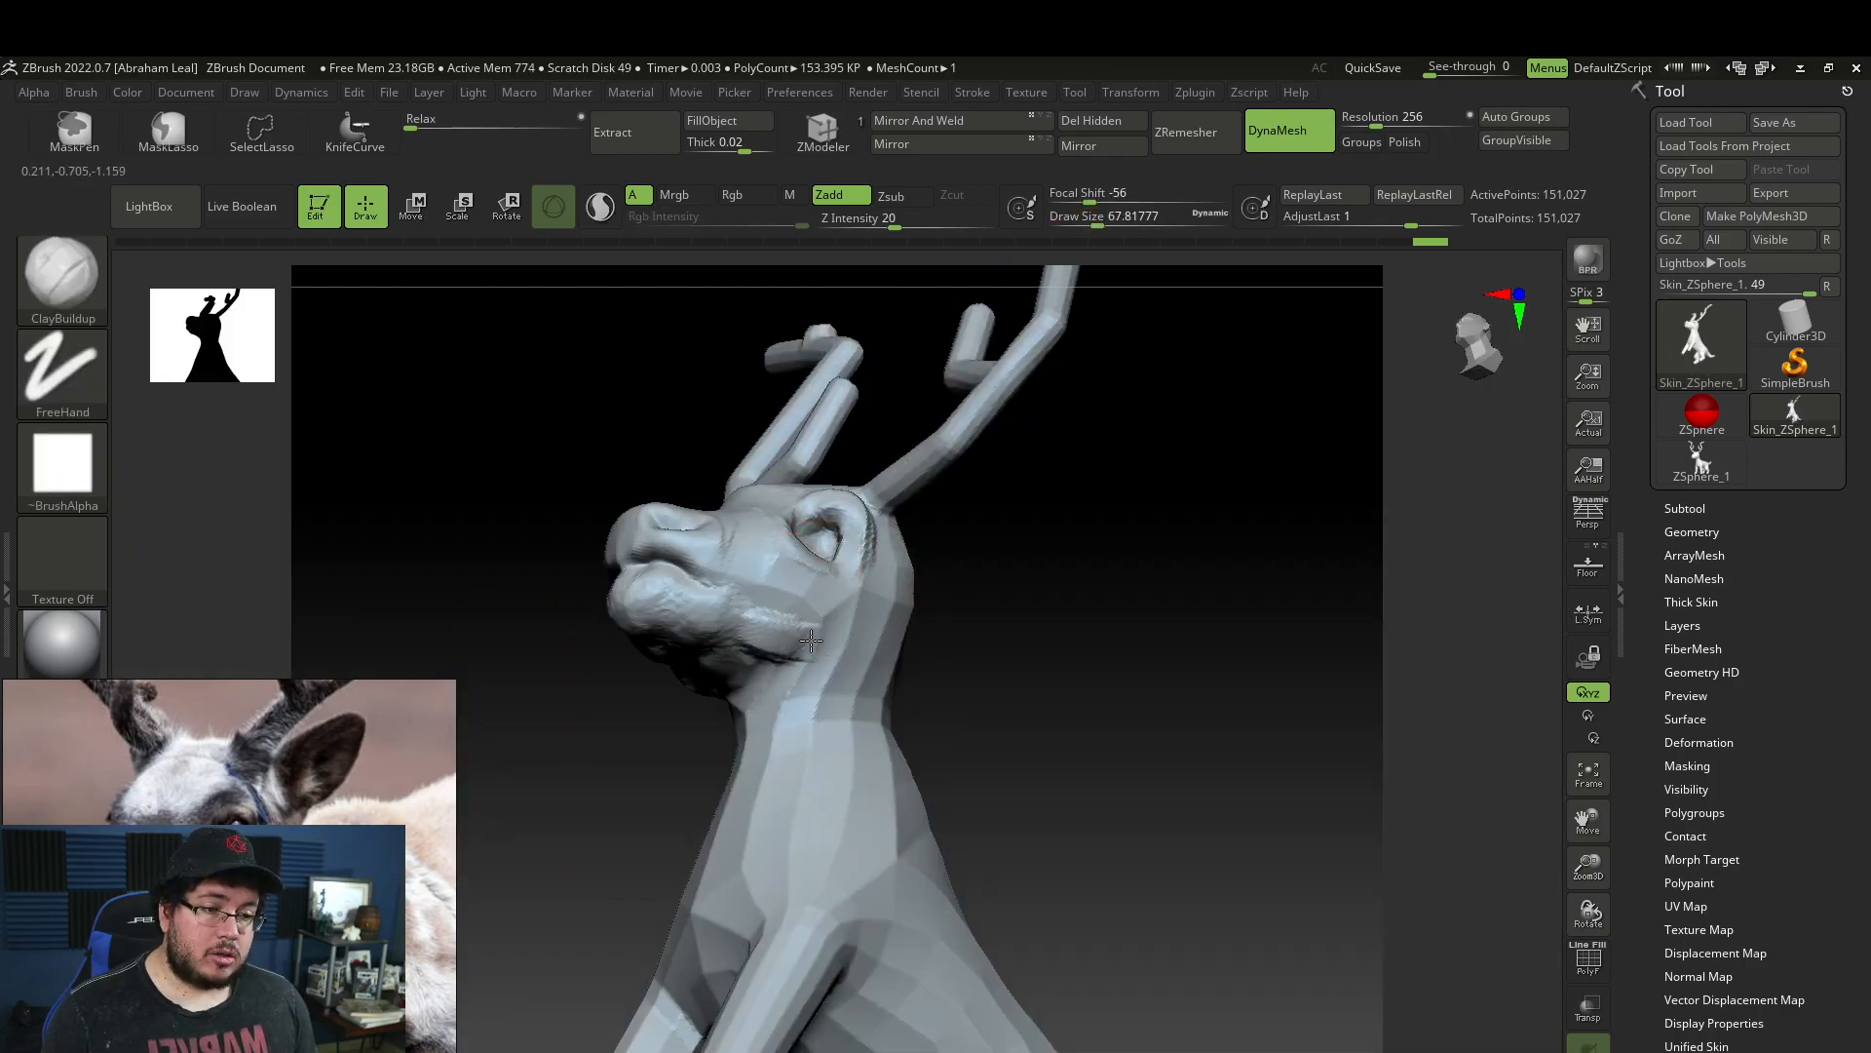
{"action": "key", "text": "bracketright"}
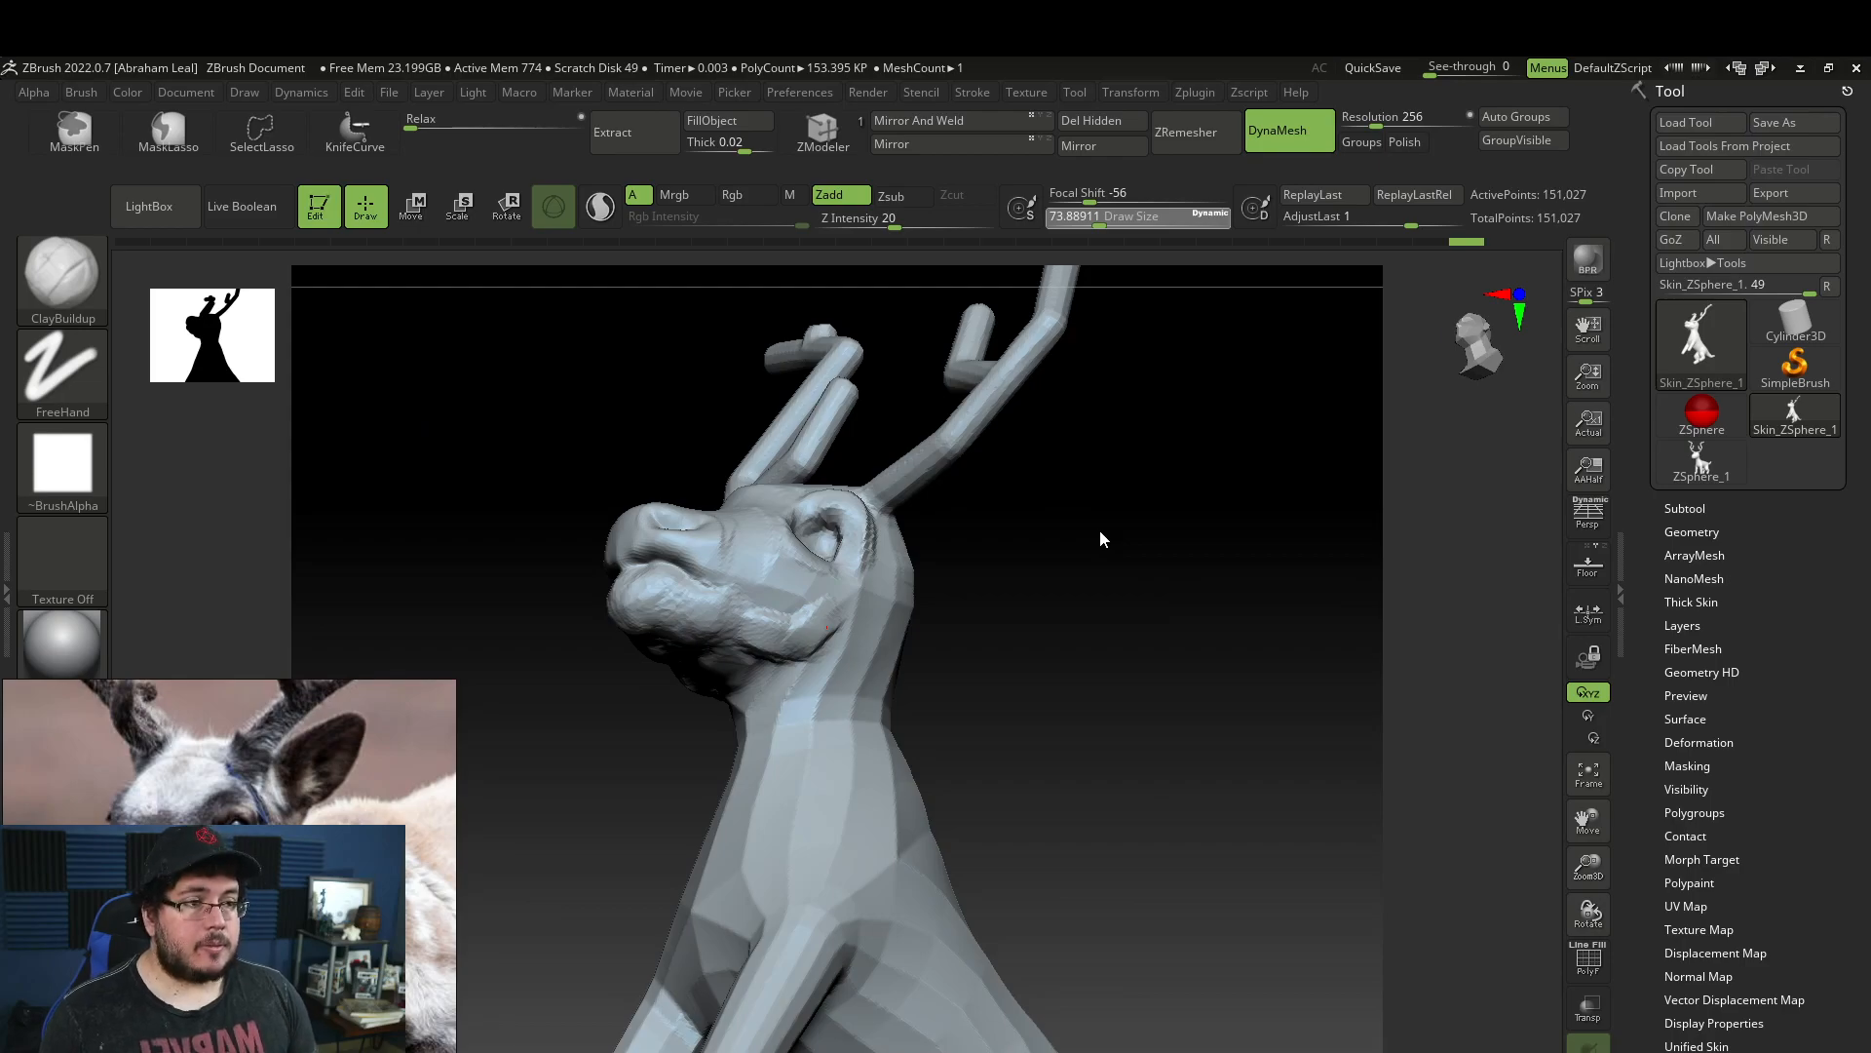
{"action": "left_click_drag", "start_coordinate": [957, 629], "coordinate": [1224, 723], "text": "ctrl"}
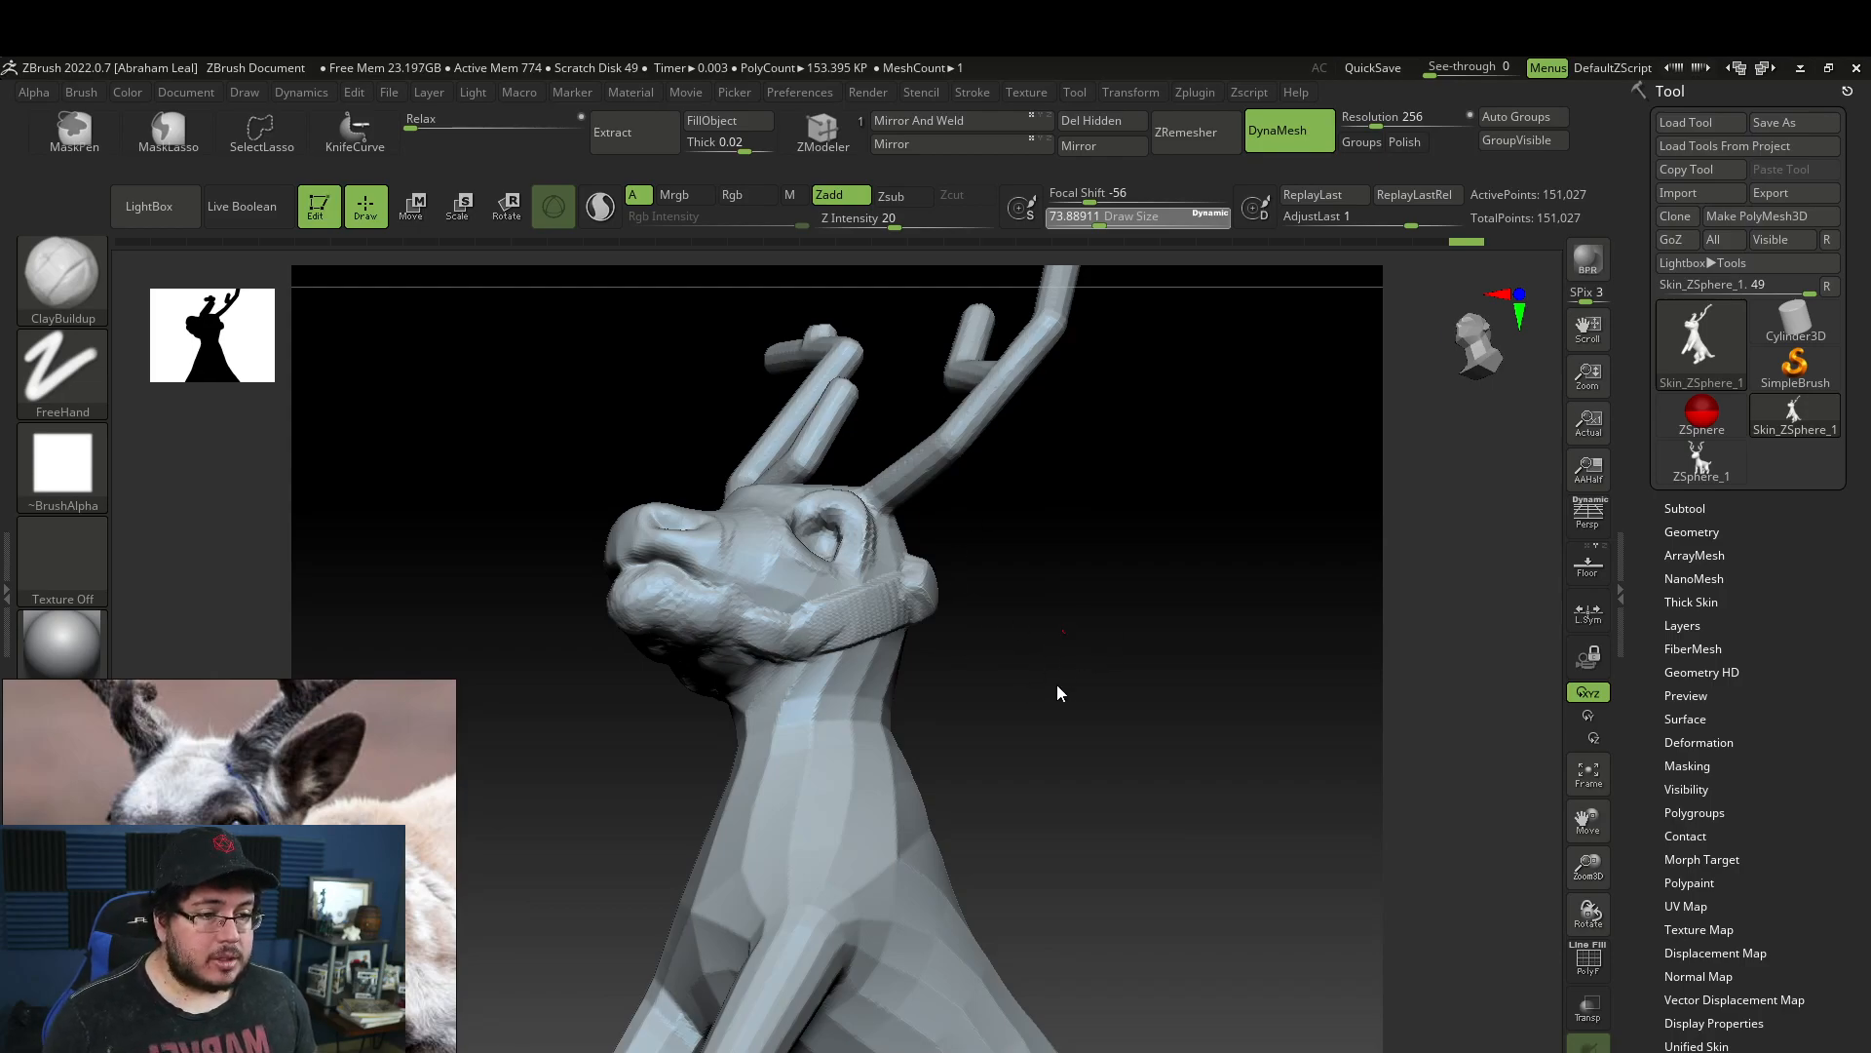
{"action": "key", "text": "ctrl+s"}
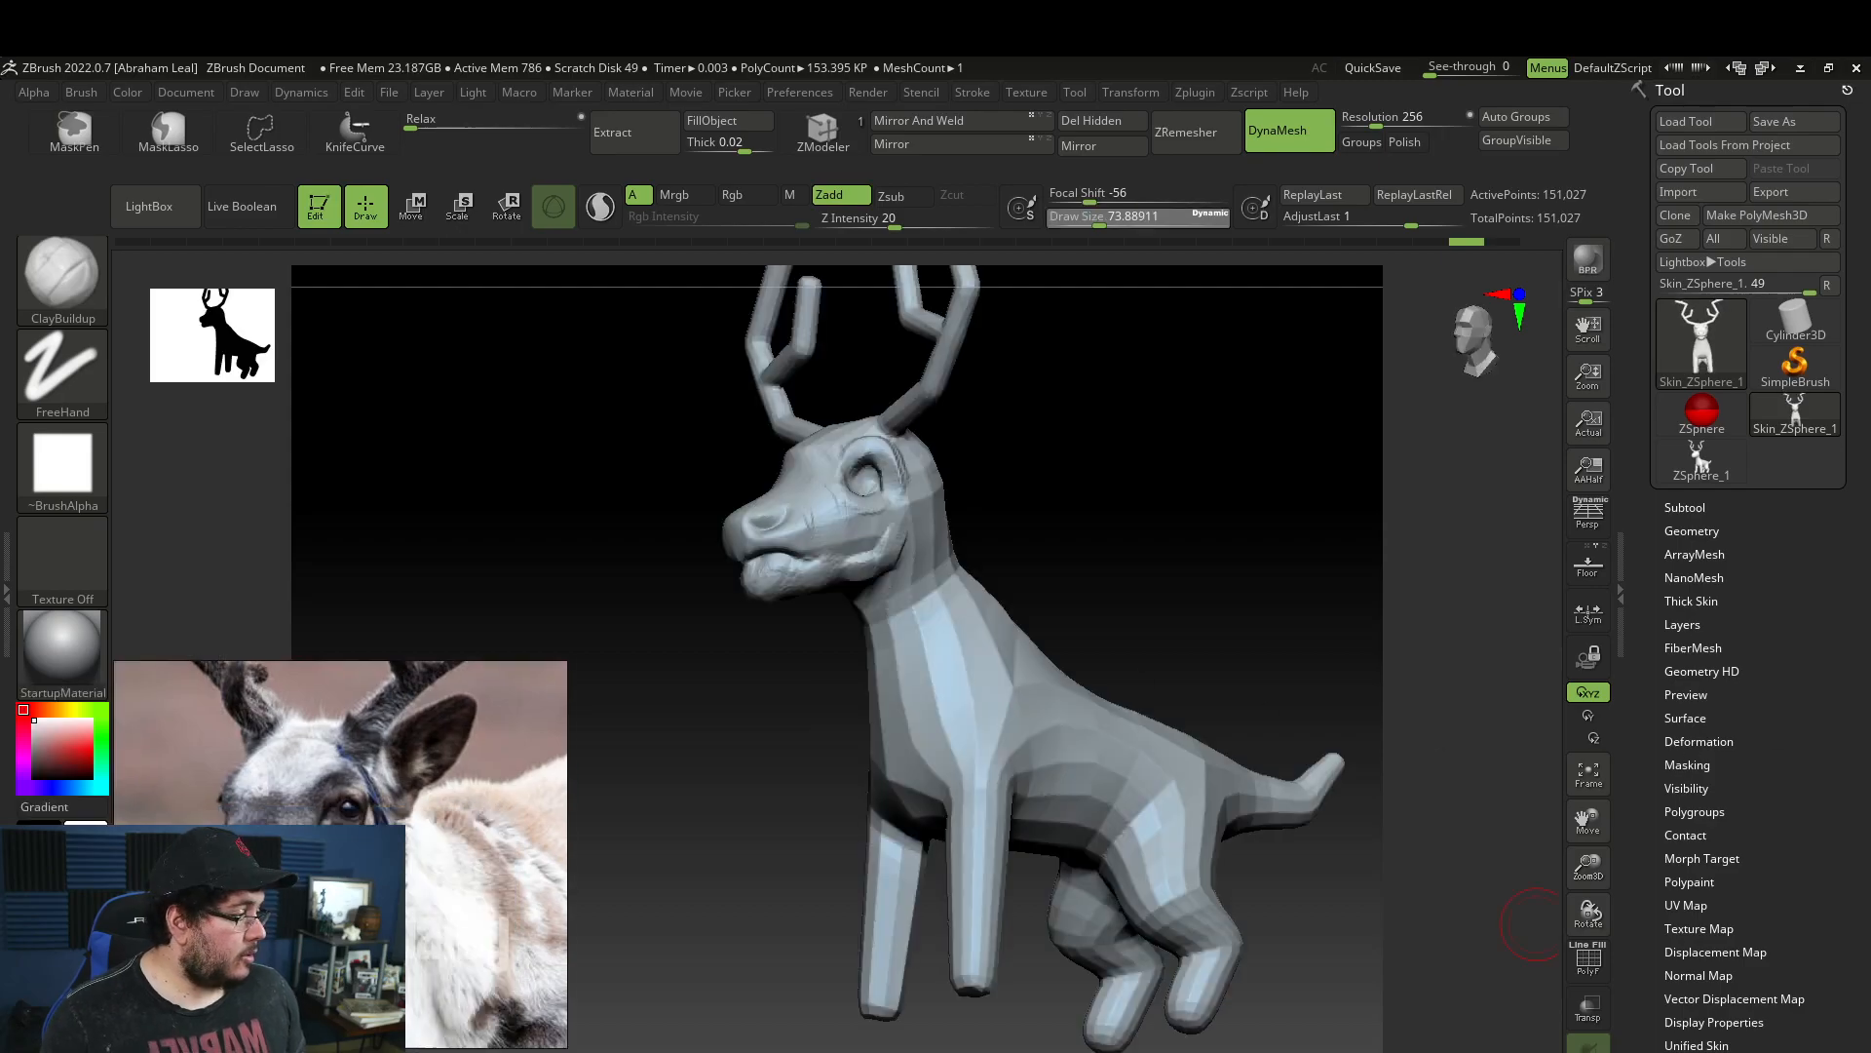
Set the ClayBuildup draw size to about 97 and fill out the jaw and cheek below the eye.
{"action": "left_click_drag", "start_coordinate": [1165, 552], "coordinate": [1197, 573]}
{"action": "left_click_drag", "start_coordinate": [1038, 529], "coordinate": [1061, 518]}
{"action": "key", "text": "b"}
{"action": "key", "text": "c"}
{"action": "key", "text": "b"}
{"action": "key", "text": "space"}
{"action": "left_click", "coordinate": [879, 649]}
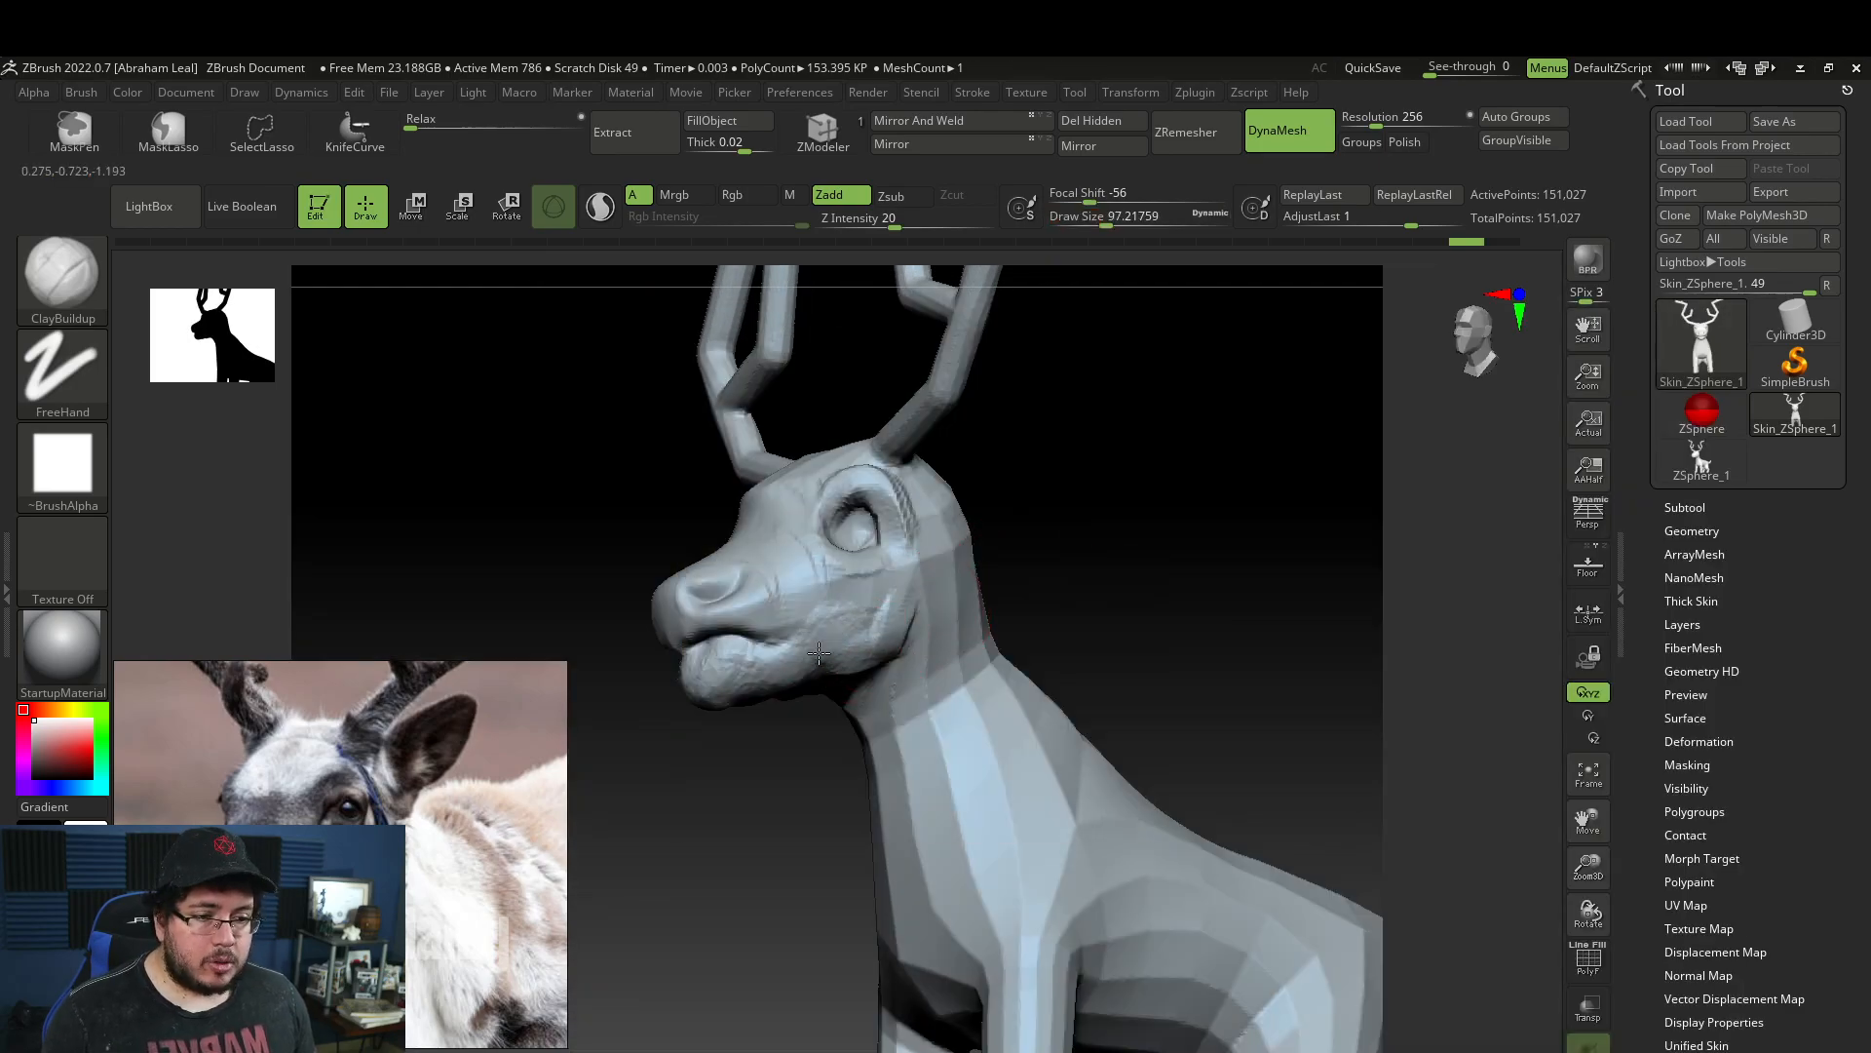
{"action": "right_click_drag", "start_coordinate": [806, 713], "coordinate": [776, 711]}
{"action": "left_click_drag", "start_coordinate": [781, 672], "coordinate": [911, 609]}
{"action": "mouse_move", "coordinate": [1062, 531]}
{"action": "left_mouse_down"}
{"action": "mouse_move", "coordinate": [1091, 557]}
{"action": "mouse_move", "coordinate": [1038, 562]}
{"action": "left_mouse_up"}
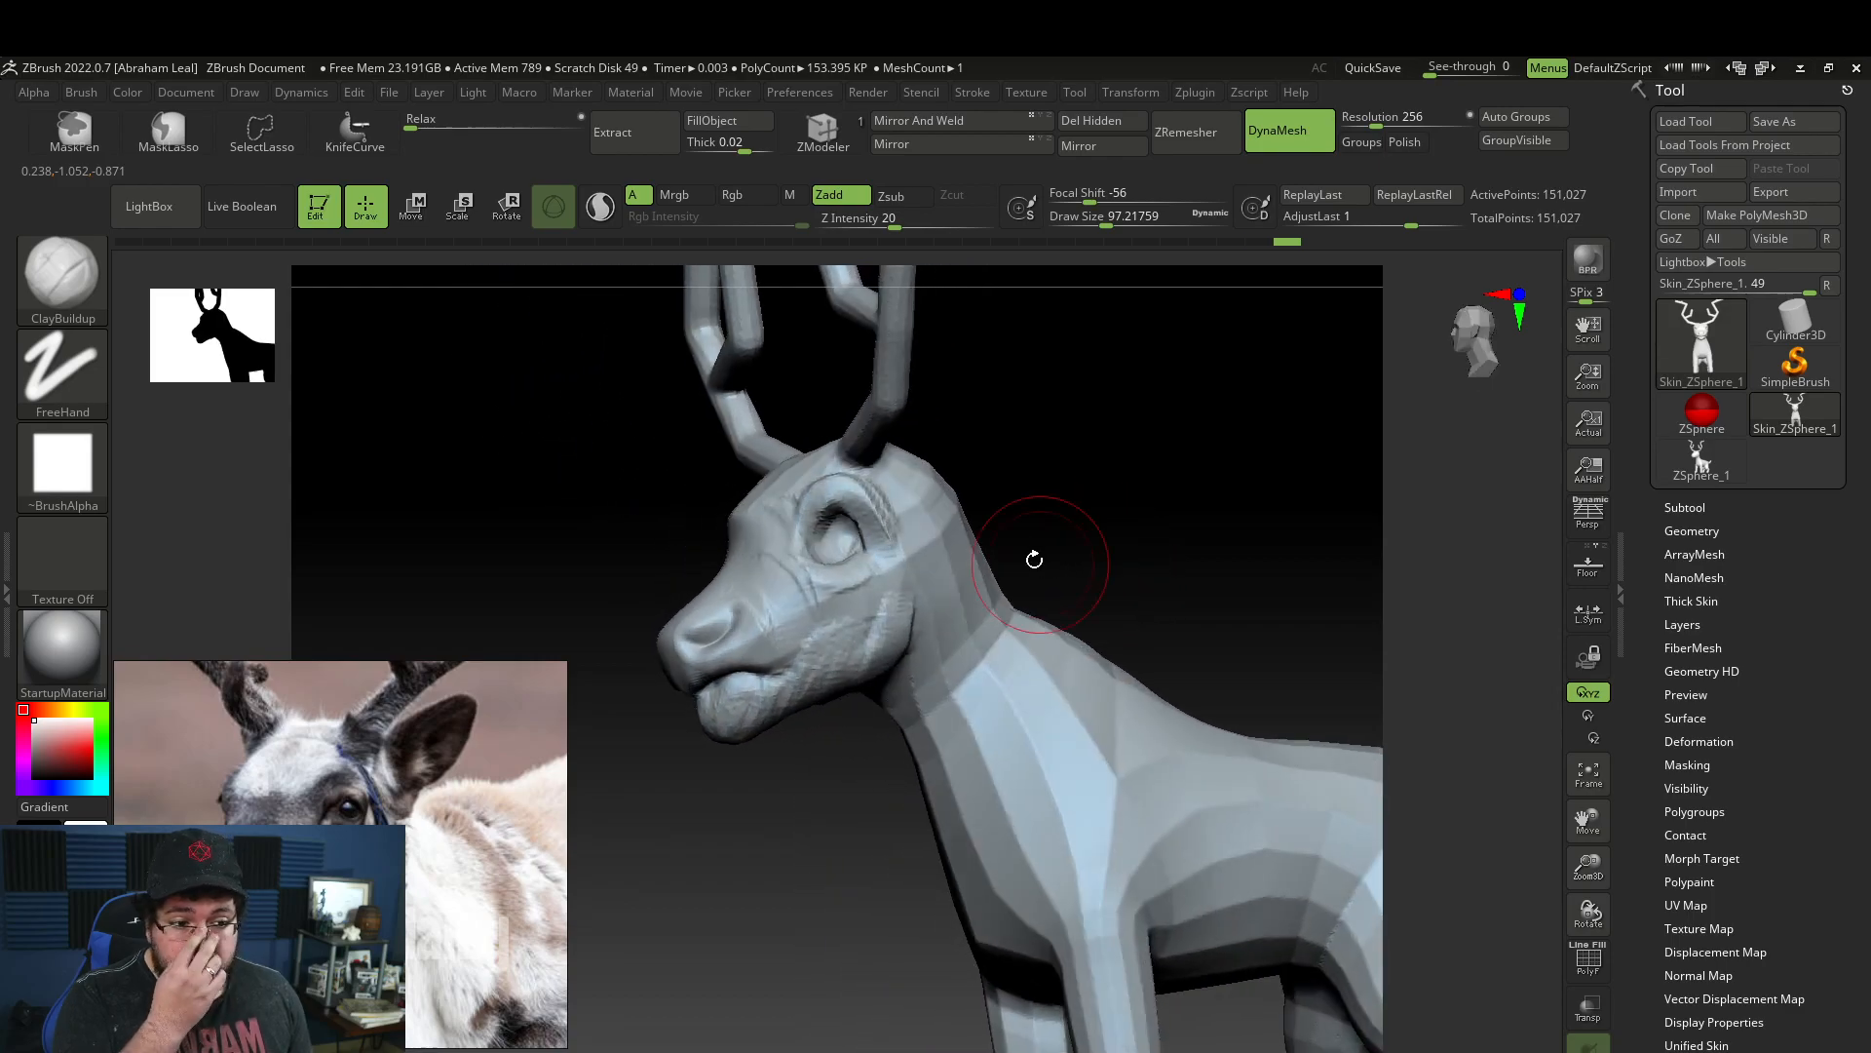
Append a Sphere3D to the reindeer as a new subtool and make it the active one.
{"action": "left_click", "coordinate": [1685, 508]}
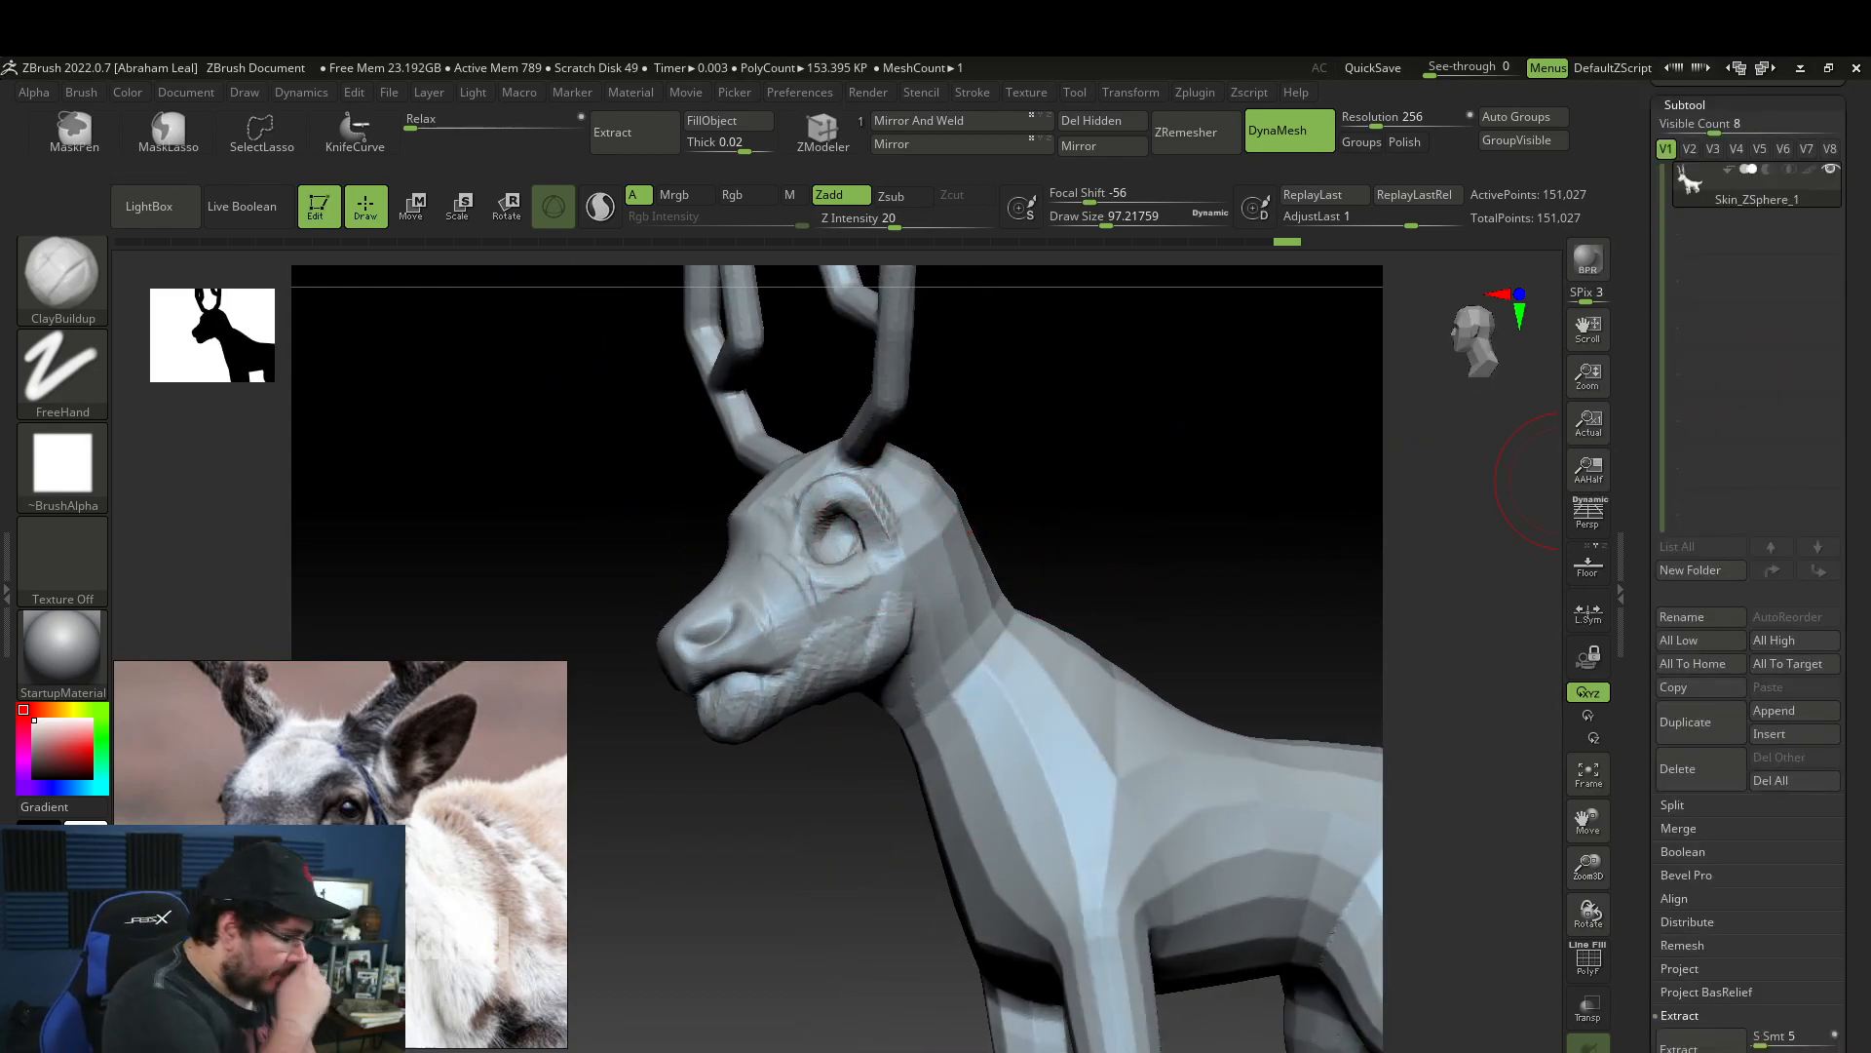
{"action": "left_click", "coordinate": [1795, 716]}
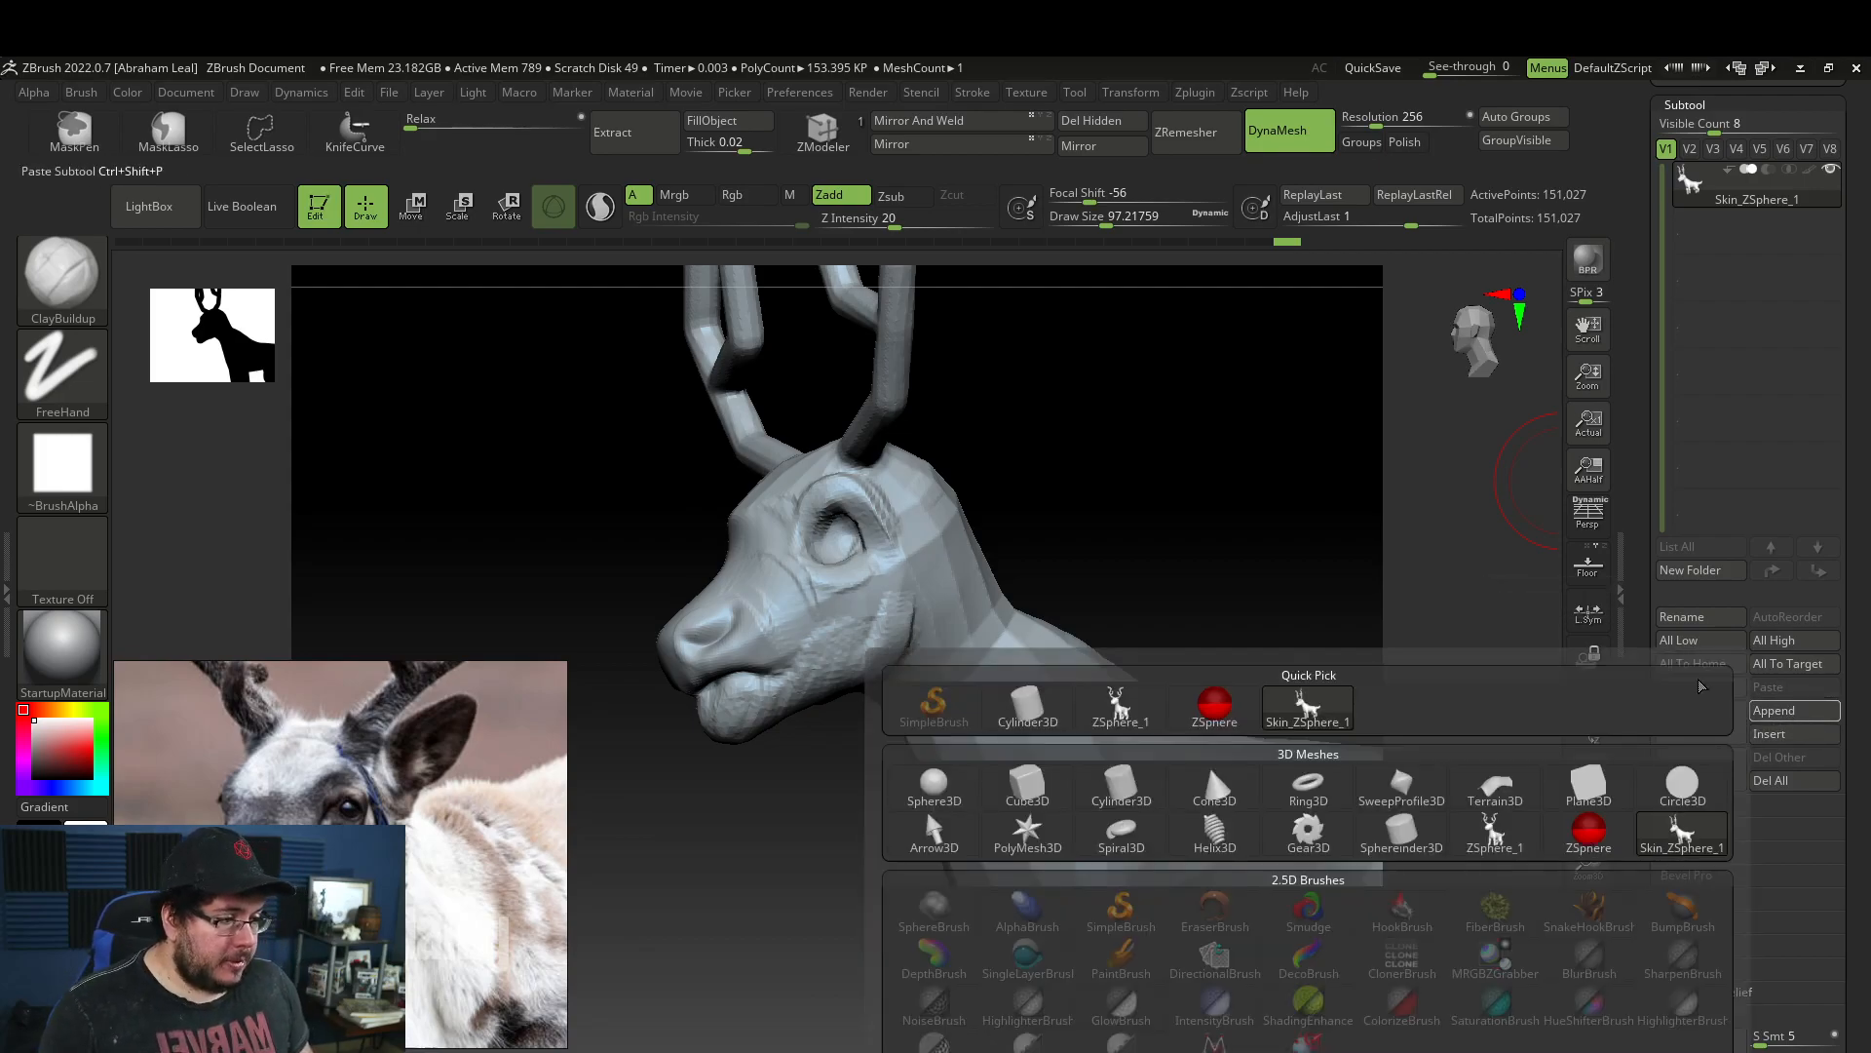
{"action": "left_click", "coordinate": [1014, 782]}
{"action": "left_click_drag", "start_coordinate": [1195, 447], "coordinate": [1164, 481]}
{"action": "left_click", "coordinate": [1201, 722], "text": "alt"}
Scale the sphere down and move it up to the middle of the reindeer's head at eye level.
{"action": "key", "text": "w"}
{"action": "left_click_drag", "start_coordinate": [1103, 814], "coordinate": [772, 810]}
{"action": "left_click_drag", "start_coordinate": [899, 703], "coordinate": [936, 422]}
{"action": "left_click_drag", "start_coordinate": [894, 535], "coordinate": [690, 483]}
{"action": "left_click_drag", "start_coordinate": [690, 484], "coordinate": [1144, 712], "text": "shift"}
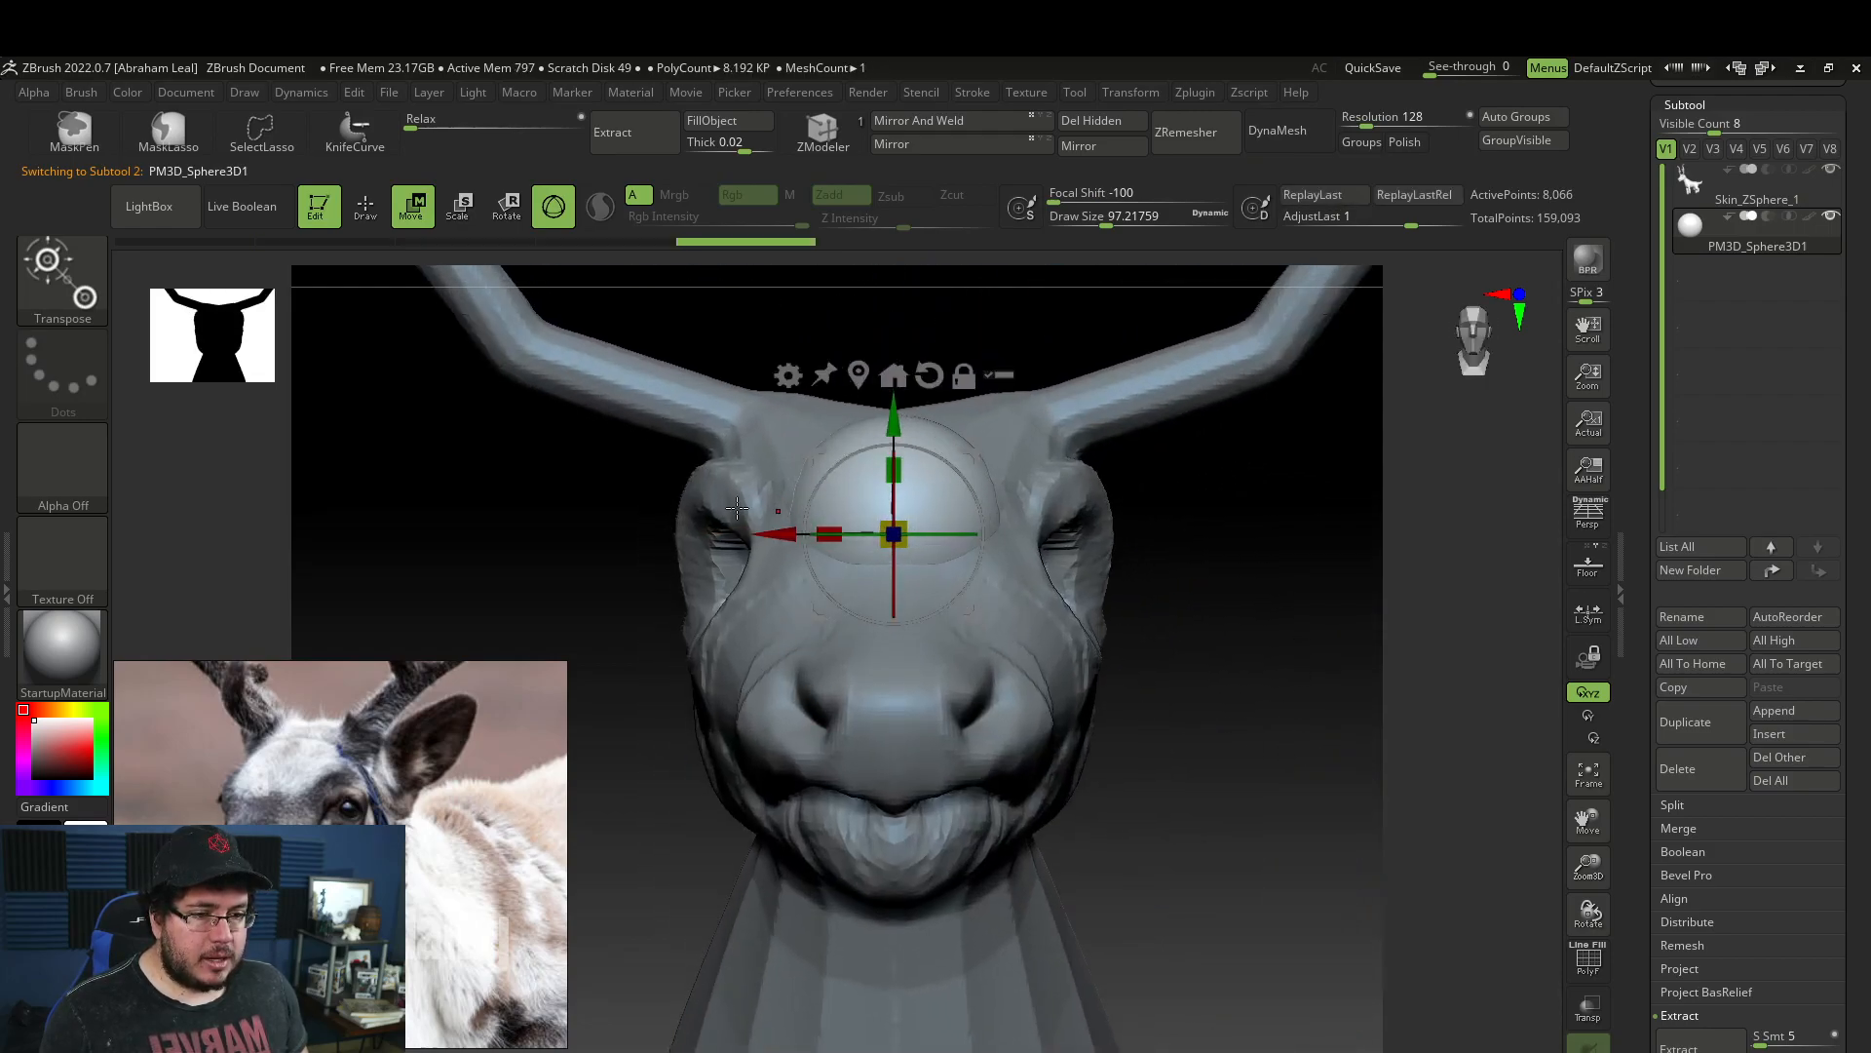
Shrink the sphere to eyeball size and fit it into the reindeer's left eye socket.
{"action": "left_click_drag", "start_coordinate": [769, 528], "coordinate": [912, 532]}
{"action": "left_click_drag", "start_coordinate": [1409, 688], "coordinate": [1160, 653]}
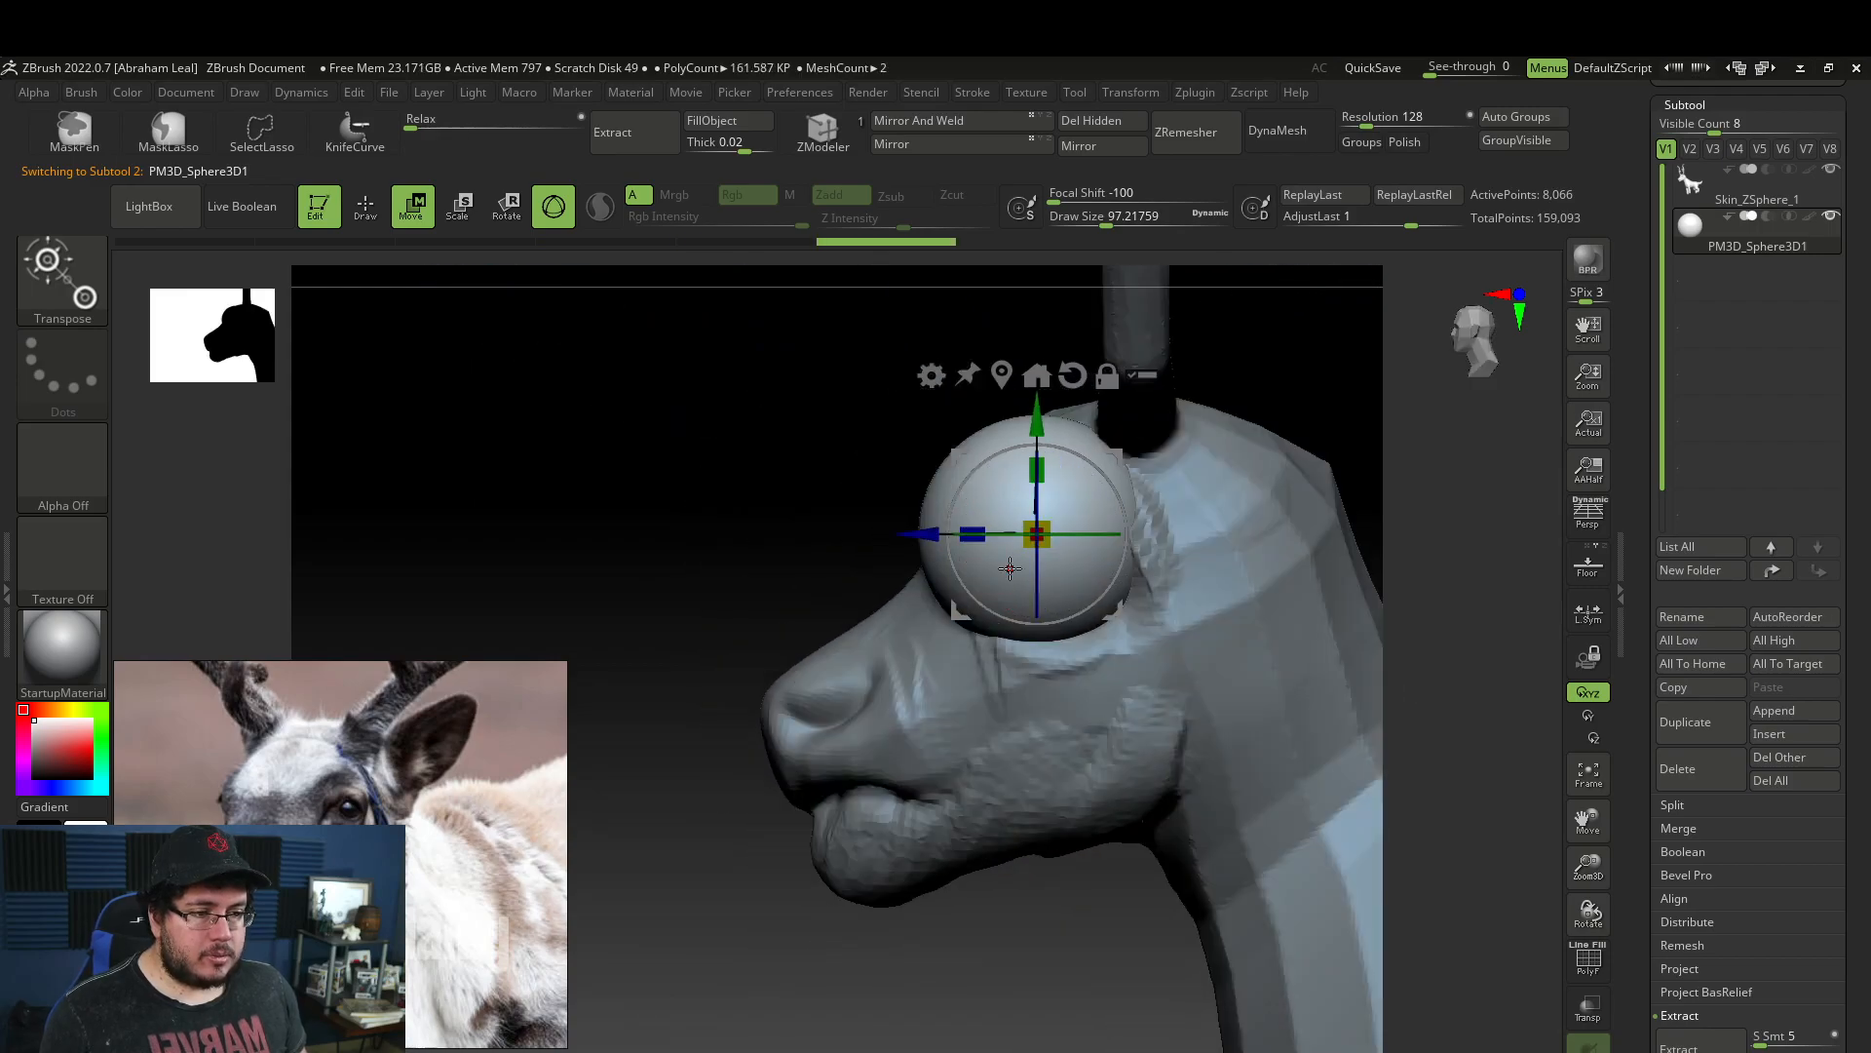
{"action": "left_click_drag", "start_coordinate": [1041, 544], "coordinate": [996, 533]}
{"action": "left_click_drag", "start_coordinate": [760, 468], "coordinate": [975, 458]}
{"action": "left_click_drag", "start_coordinate": [1056, 395], "coordinate": [1037, 440]}
{"action": "key", "text": "ctrl+z"}
{"action": "left_click_drag", "start_coordinate": [1267, 546], "coordinate": [1044, 575], "text": "shift"}
{"action": "left_click_drag", "start_coordinate": [755, 468], "coordinate": [891, 480]}
{"action": "left_click_drag", "start_coordinate": [1036, 438], "coordinate": [1036, 464]}
{"action": "left_click_drag", "start_coordinate": [1368, 611], "coordinate": [1281, 595]}
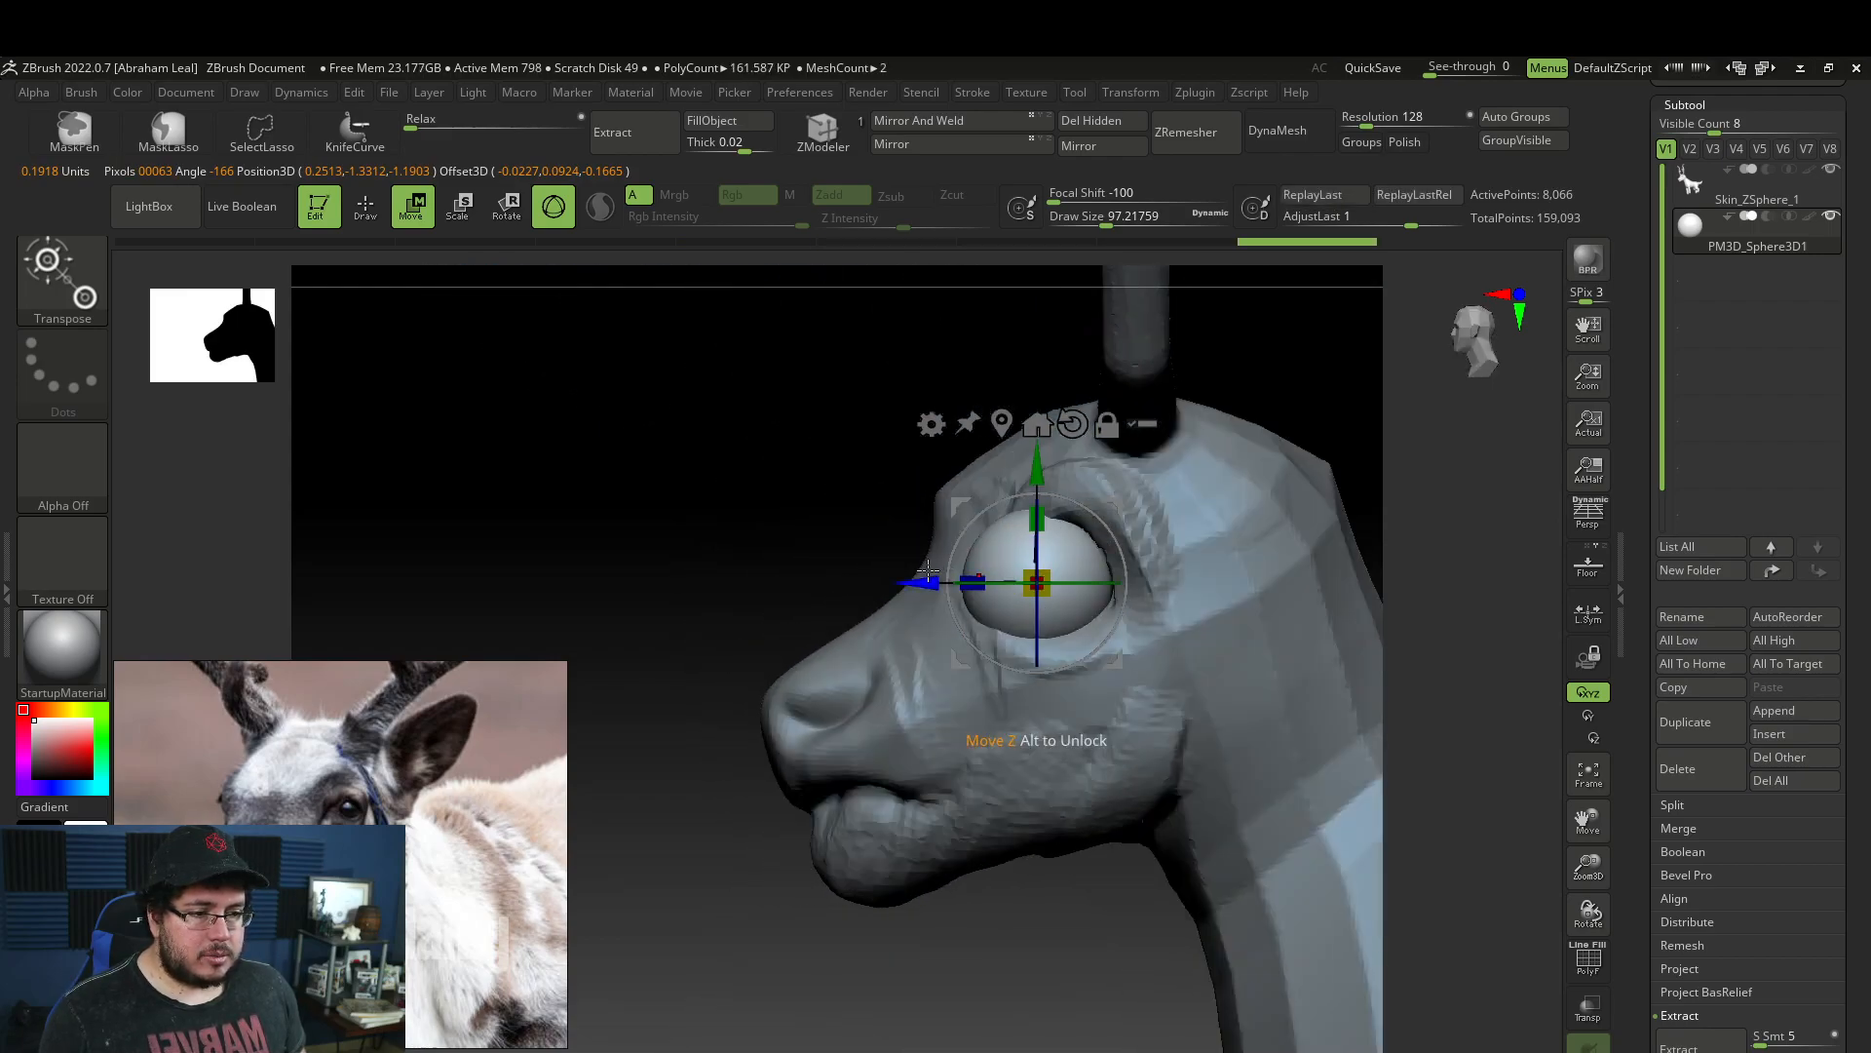
Mirror the eyeball to the opposite side of the head with SubTool Master, merged into the same subtool.
{"action": "key", "text": "q"}
{"action": "left_click_drag", "start_coordinate": [723, 505], "coordinate": [1278, 568], "text": "shift"}
{"action": "left_click", "coordinate": [1199, 93]}
{"action": "left_click", "coordinate": [1119, 194]}
{"action": "left_click", "coordinate": [1199, 92]}
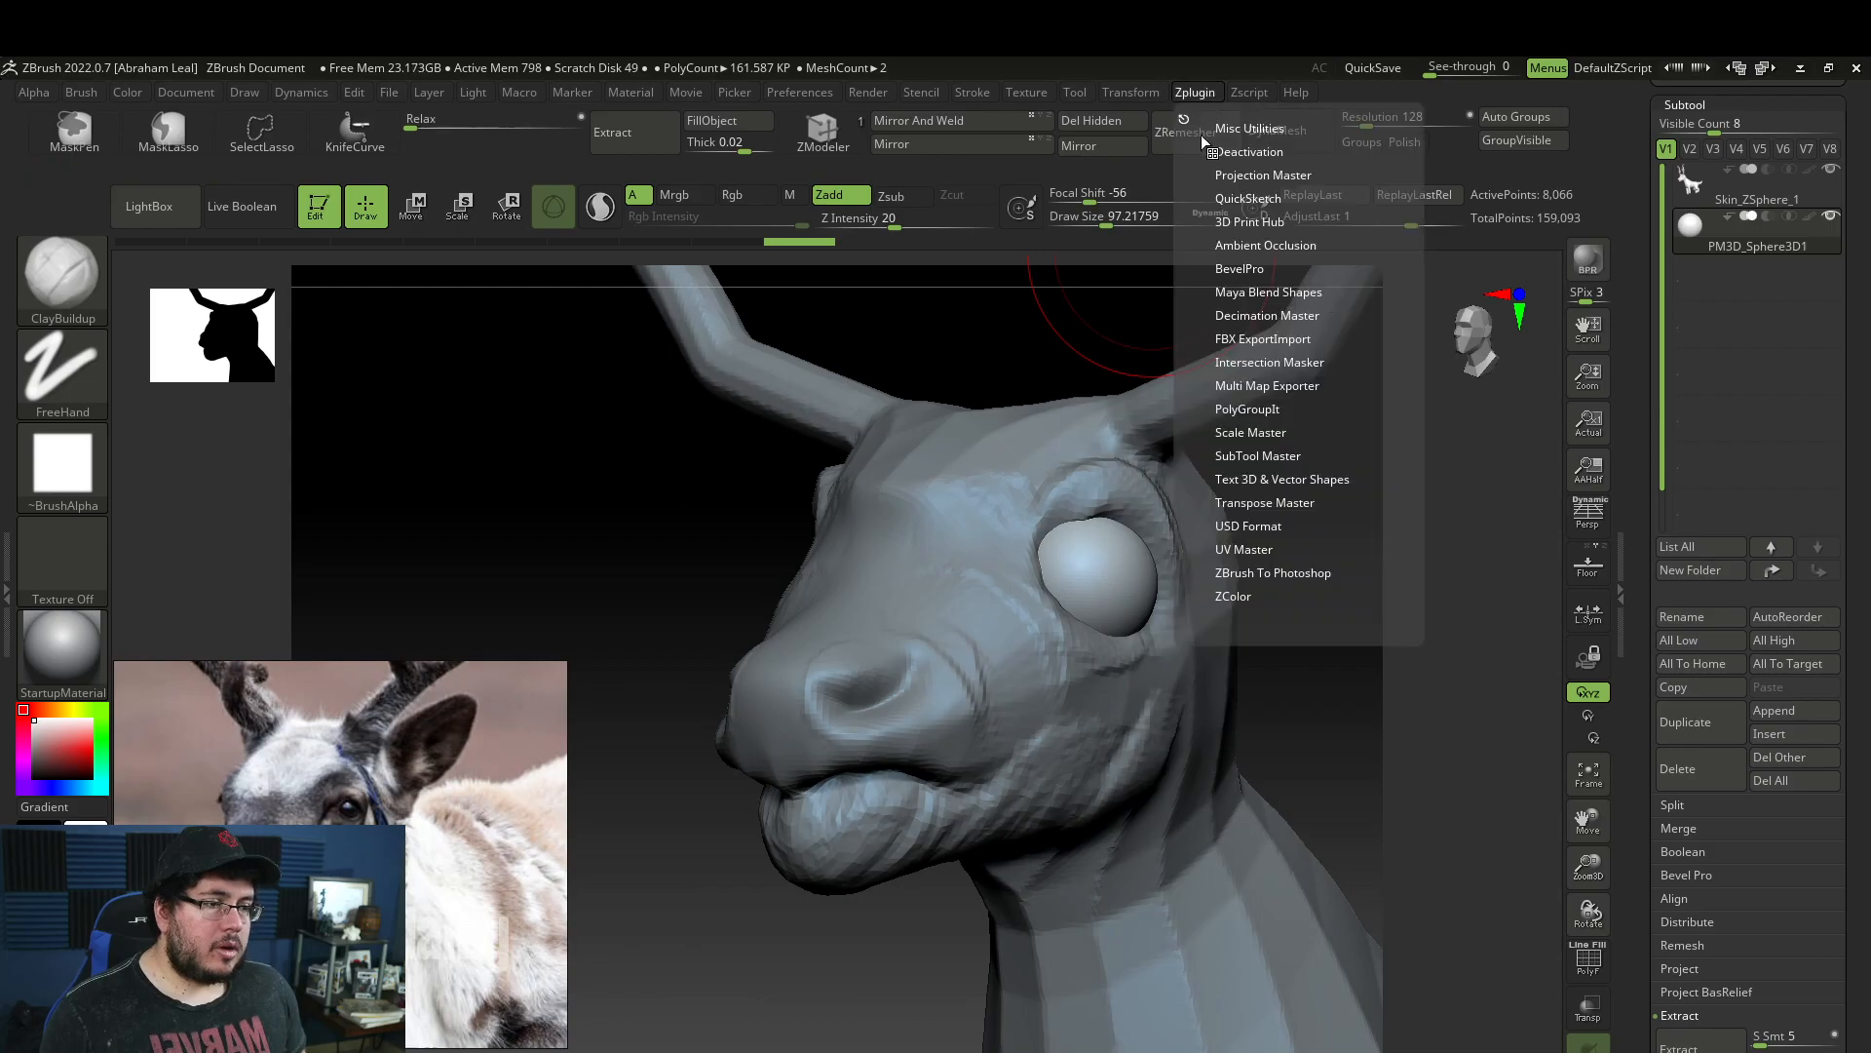
{"action": "left_click", "coordinate": [1255, 455]}
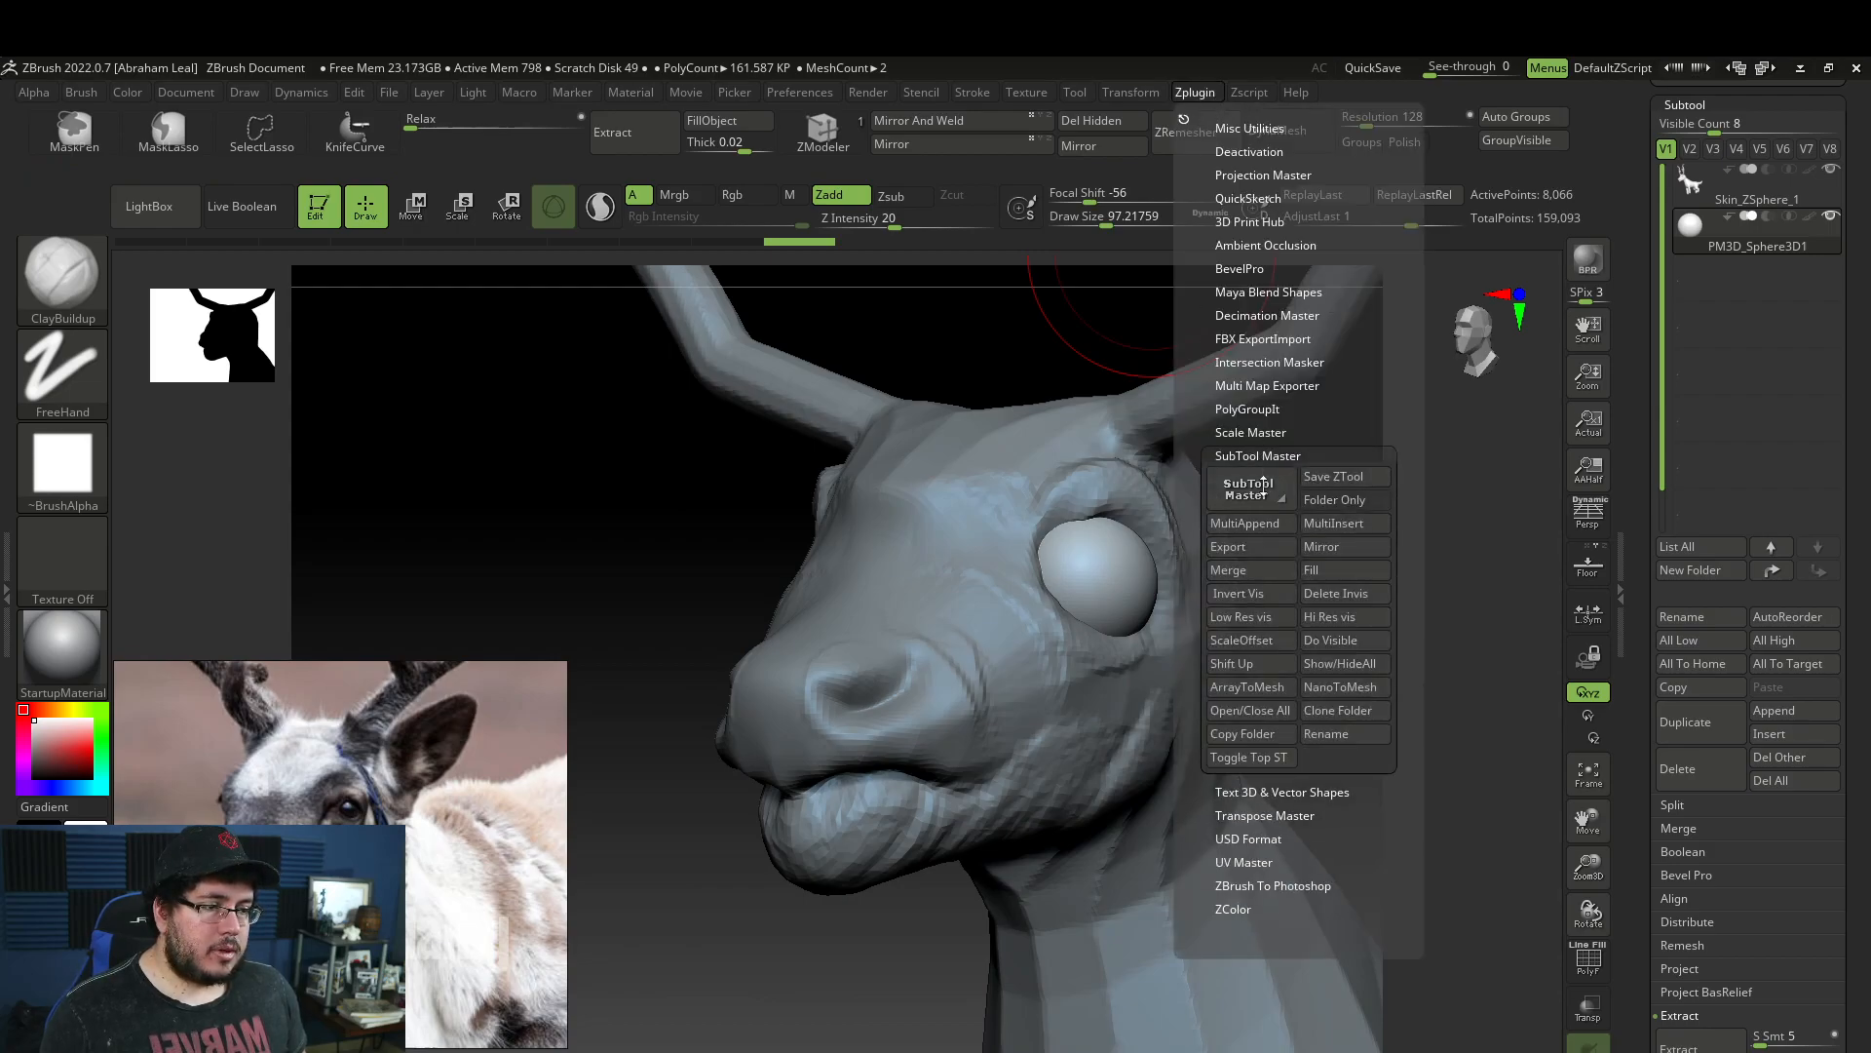
{"action": "left_click", "coordinate": [1317, 547]}
{"action": "left_click", "coordinate": [838, 561]}
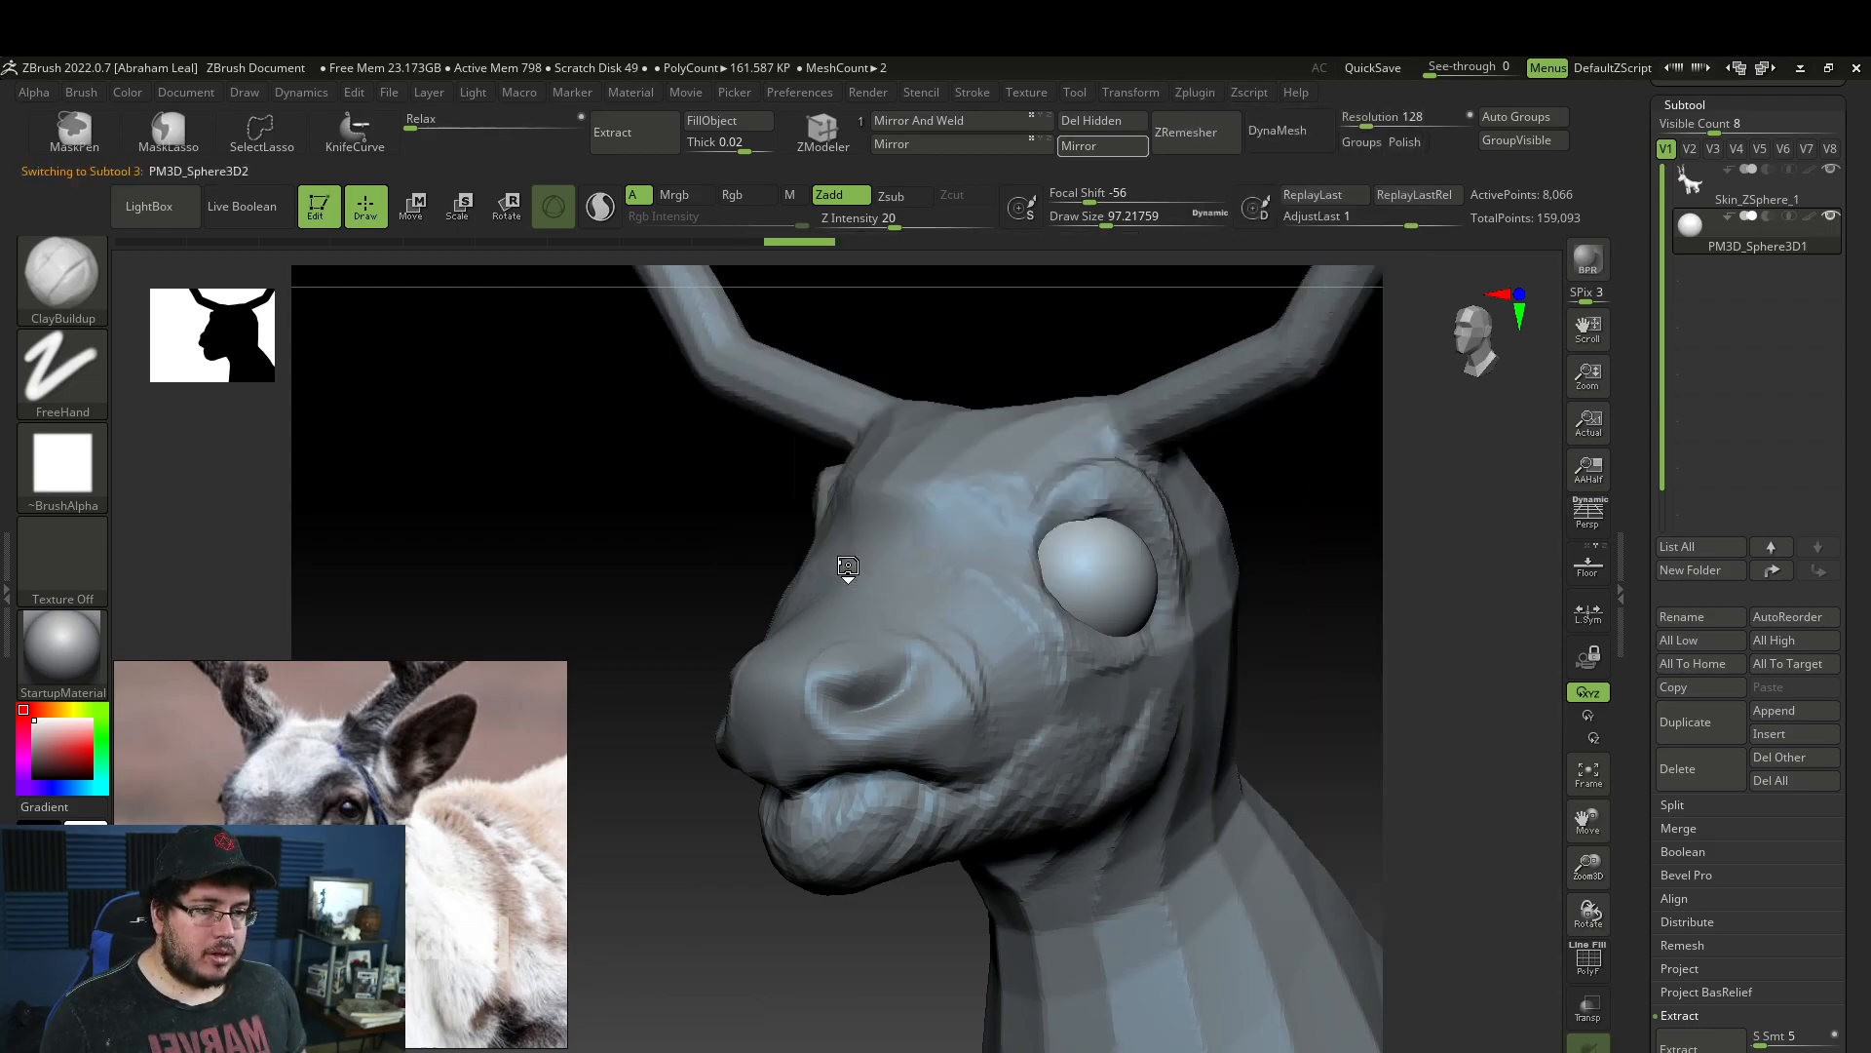
{"action": "left_click_drag", "start_coordinate": [1379, 583], "coordinate": [1482, 564]}
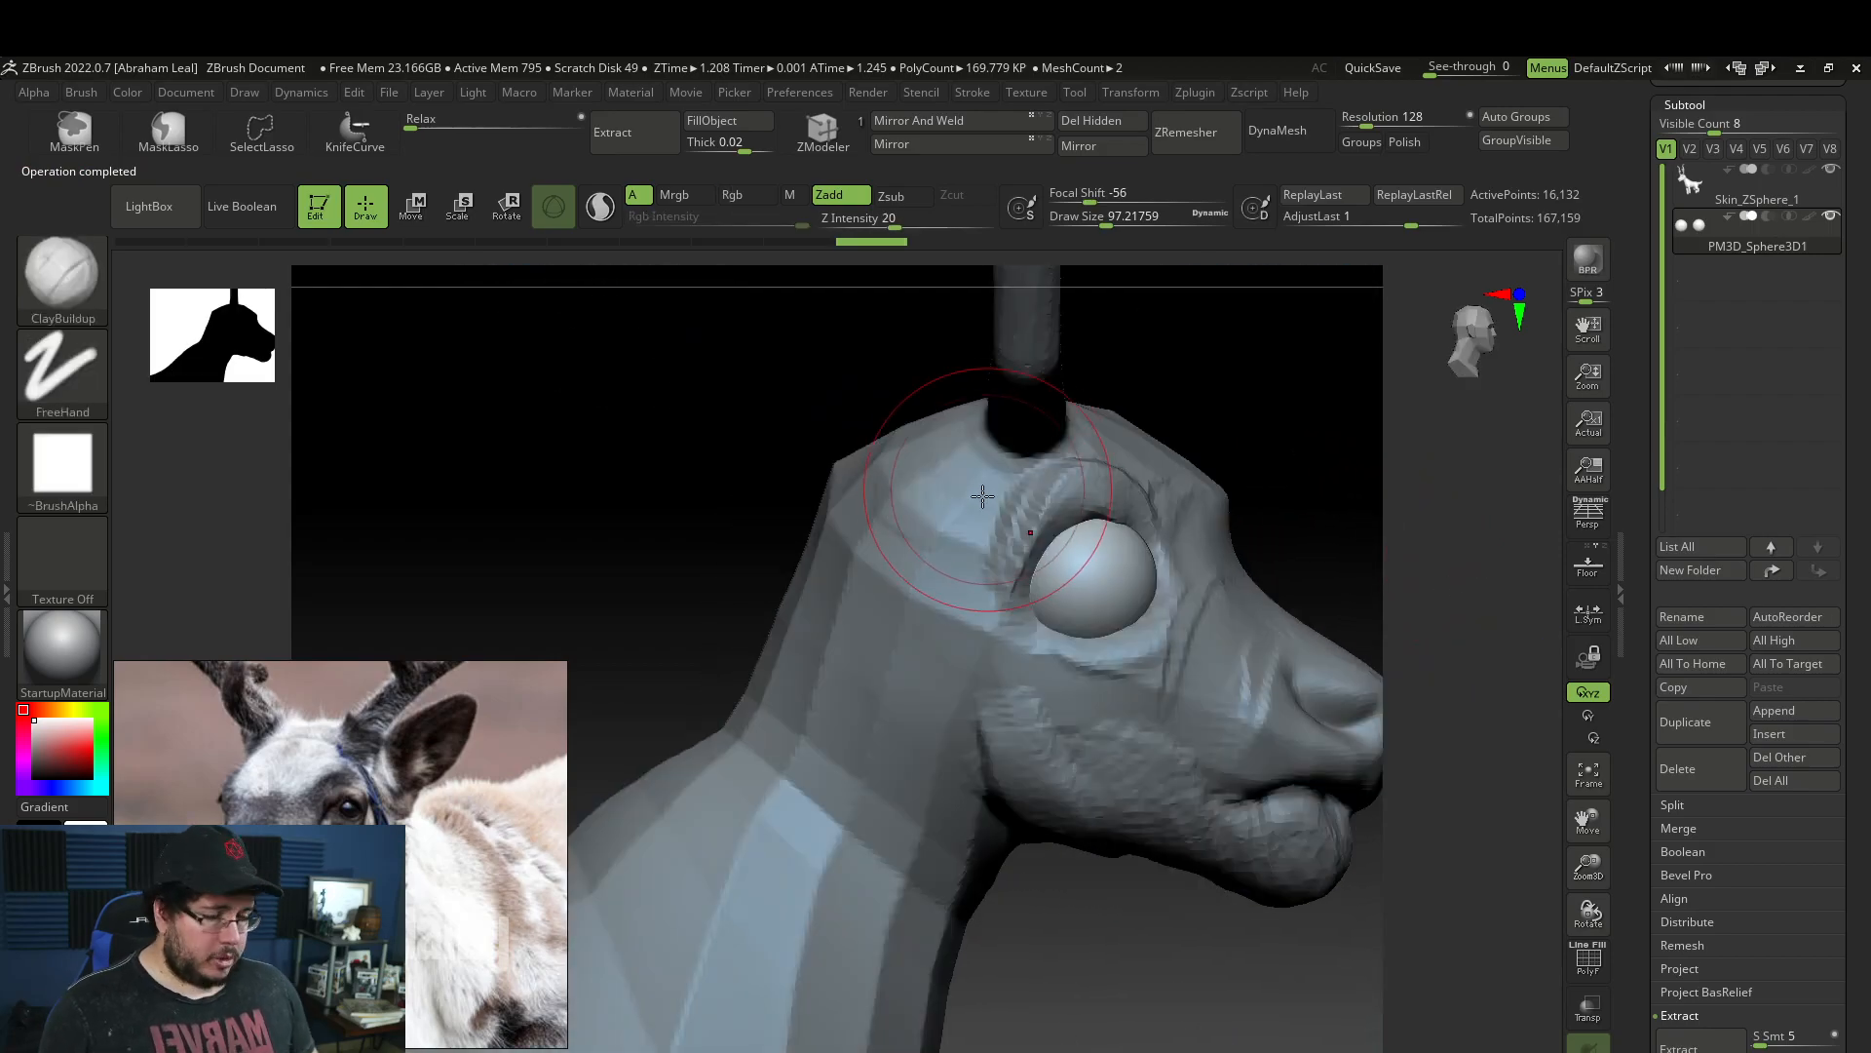
Make the reindeer skin the active subtool and build the upper eyelid with ClayBuildup at a draw size of about 49.
{"action": "left_click_drag", "start_coordinate": [1239, 433], "coordinate": [1178, 400]}
{"action": "key", "text": "b"}
{"action": "key", "text": "c"}
{"action": "key", "text": "b"}
{"action": "key", "text": "space"}
{"action": "left_click", "coordinate": [1098, 480]}
{"action": "key", "text": "space"}
{"action": "left_click", "coordinate": [992, 520]}
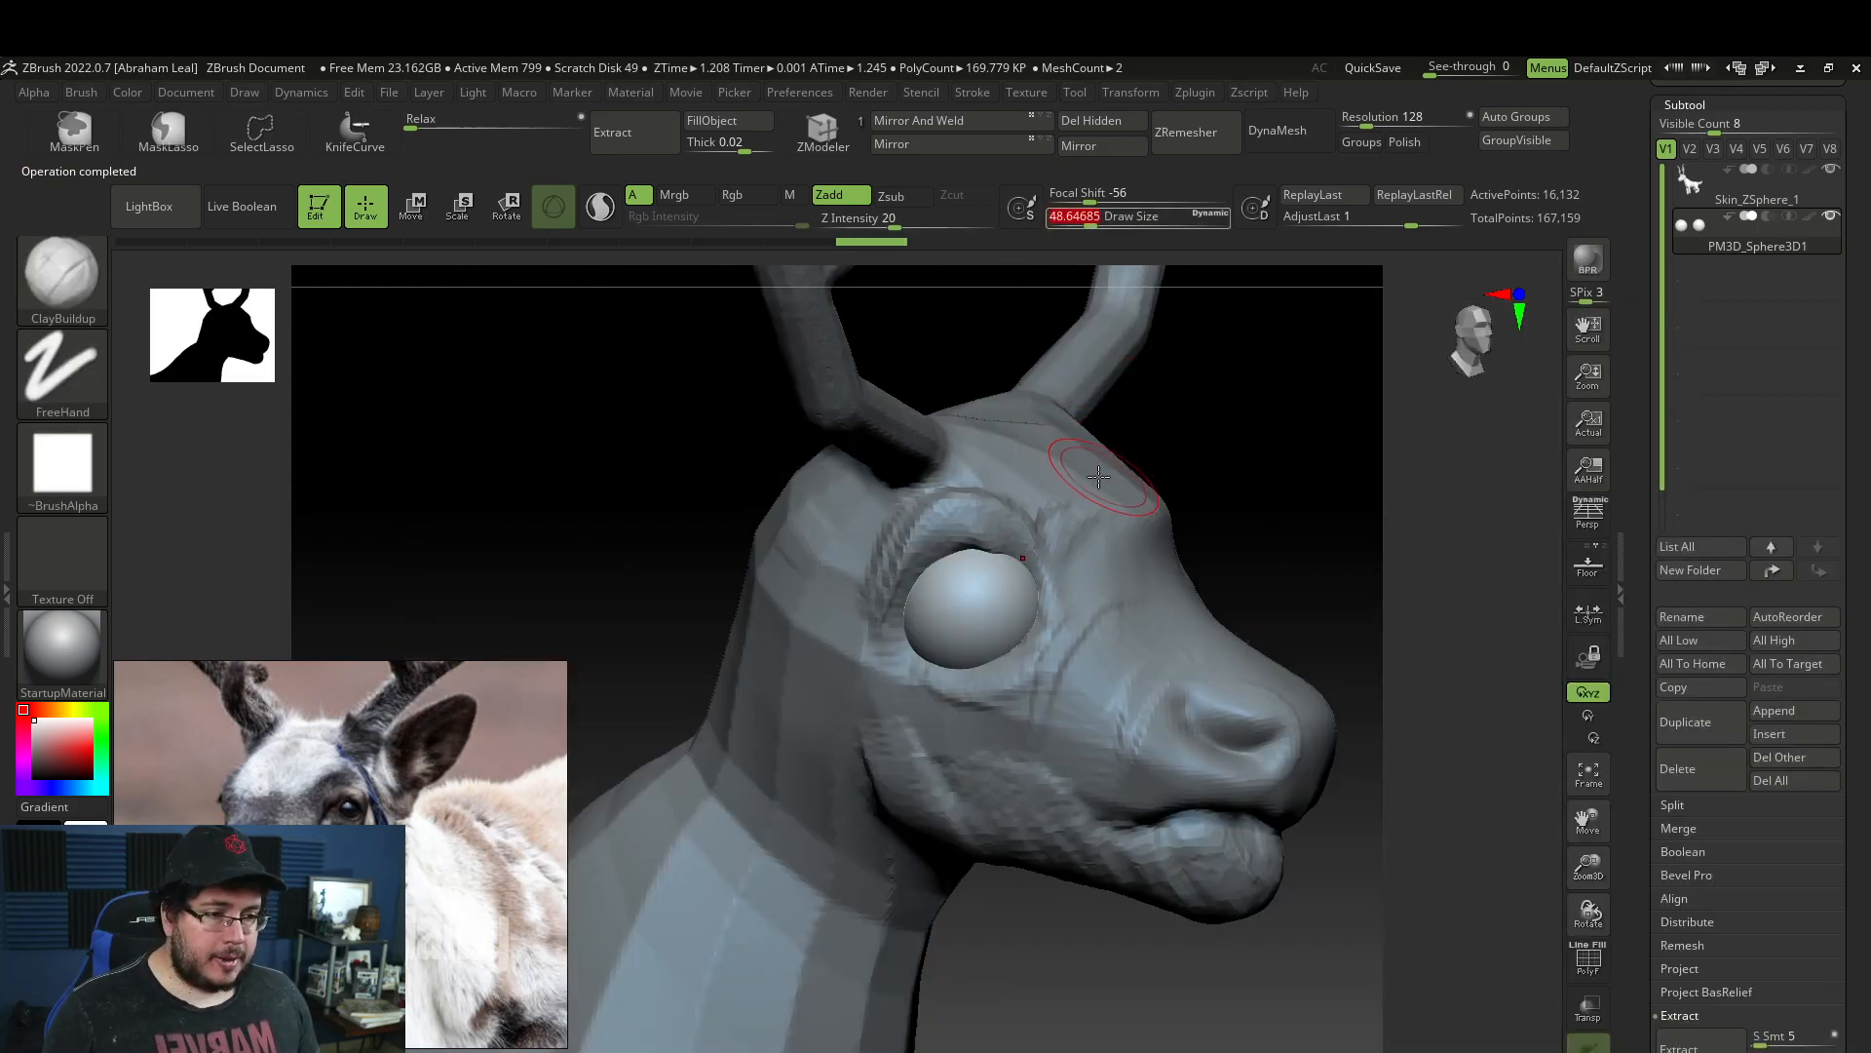
{"action": "left_click", "coordinate": [961, 507], "text": "alt"}
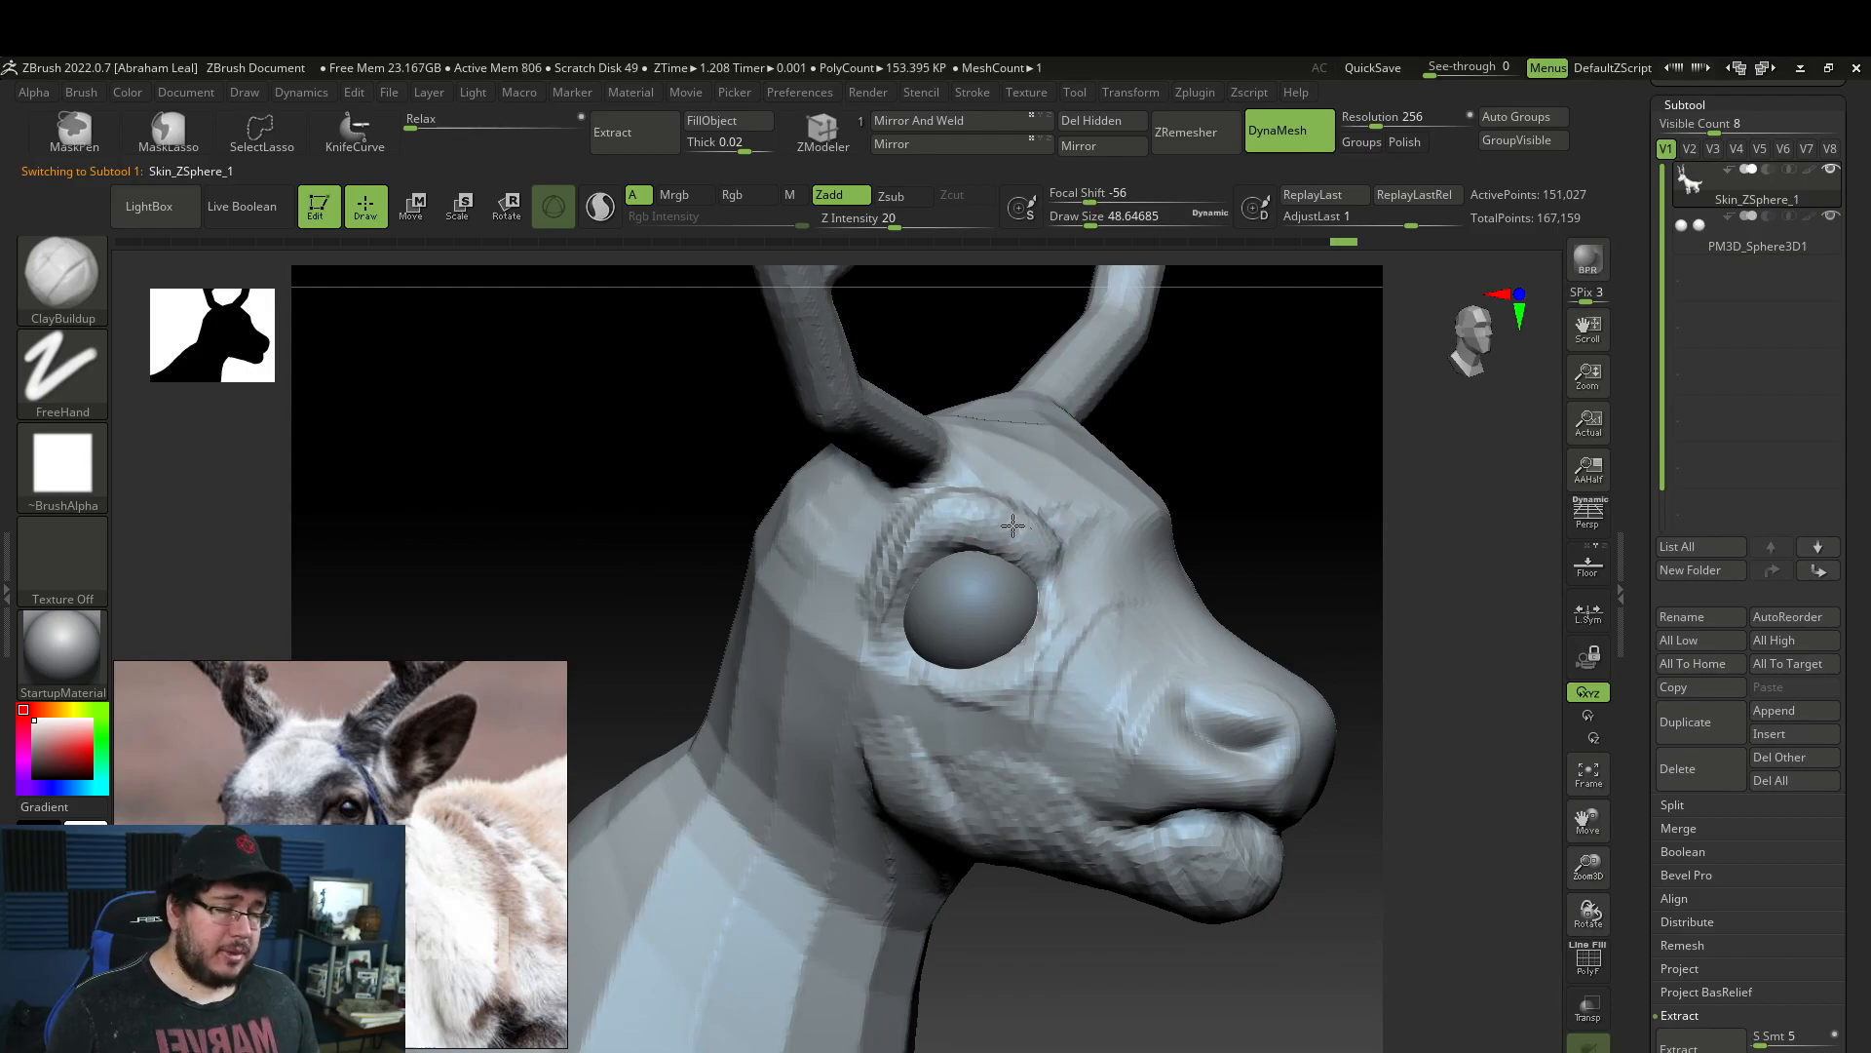
{"action": "left_click_drag", "start_coordinate": [944, 530], "coordinate": [1048, 550]}
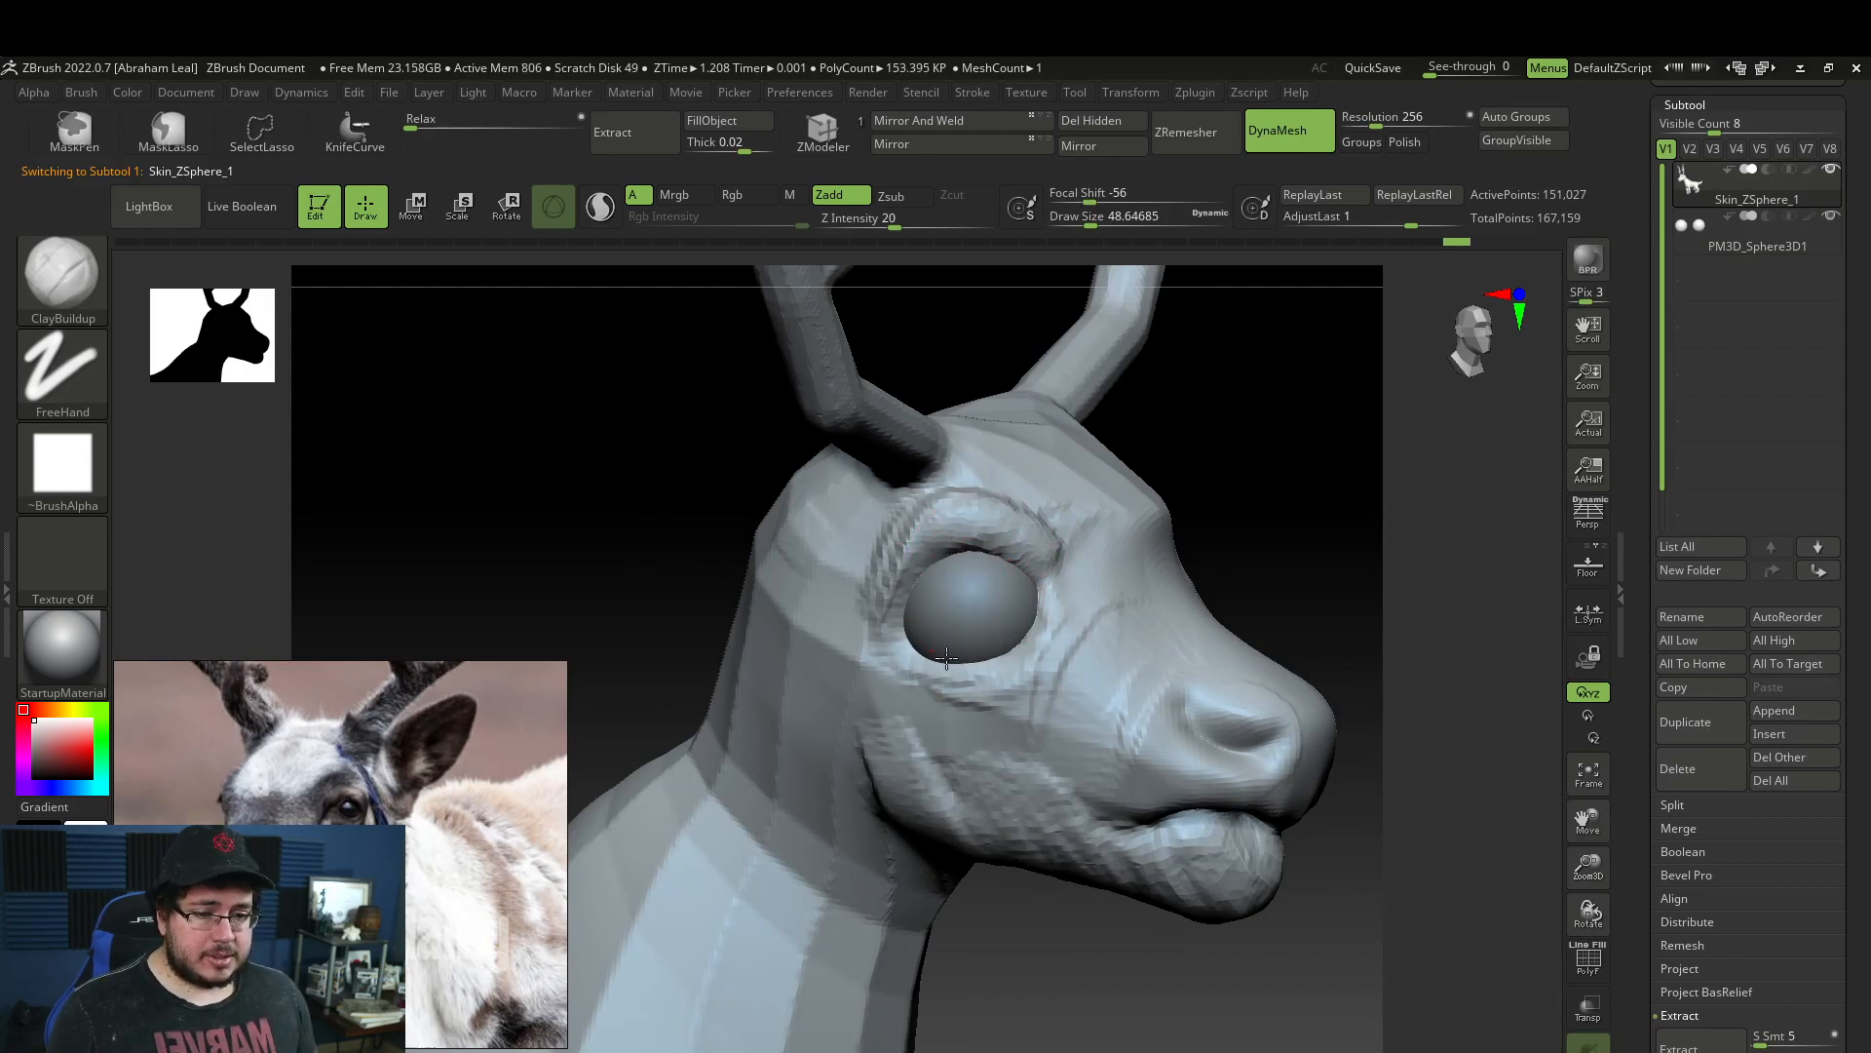
Build up the inner eye corner and brow with ClayBuildup, raising the draw size to about 83.
{"action": "left_click_drag", "start_coordinate": [1206, 509], "coordinate": [1044, 585]}
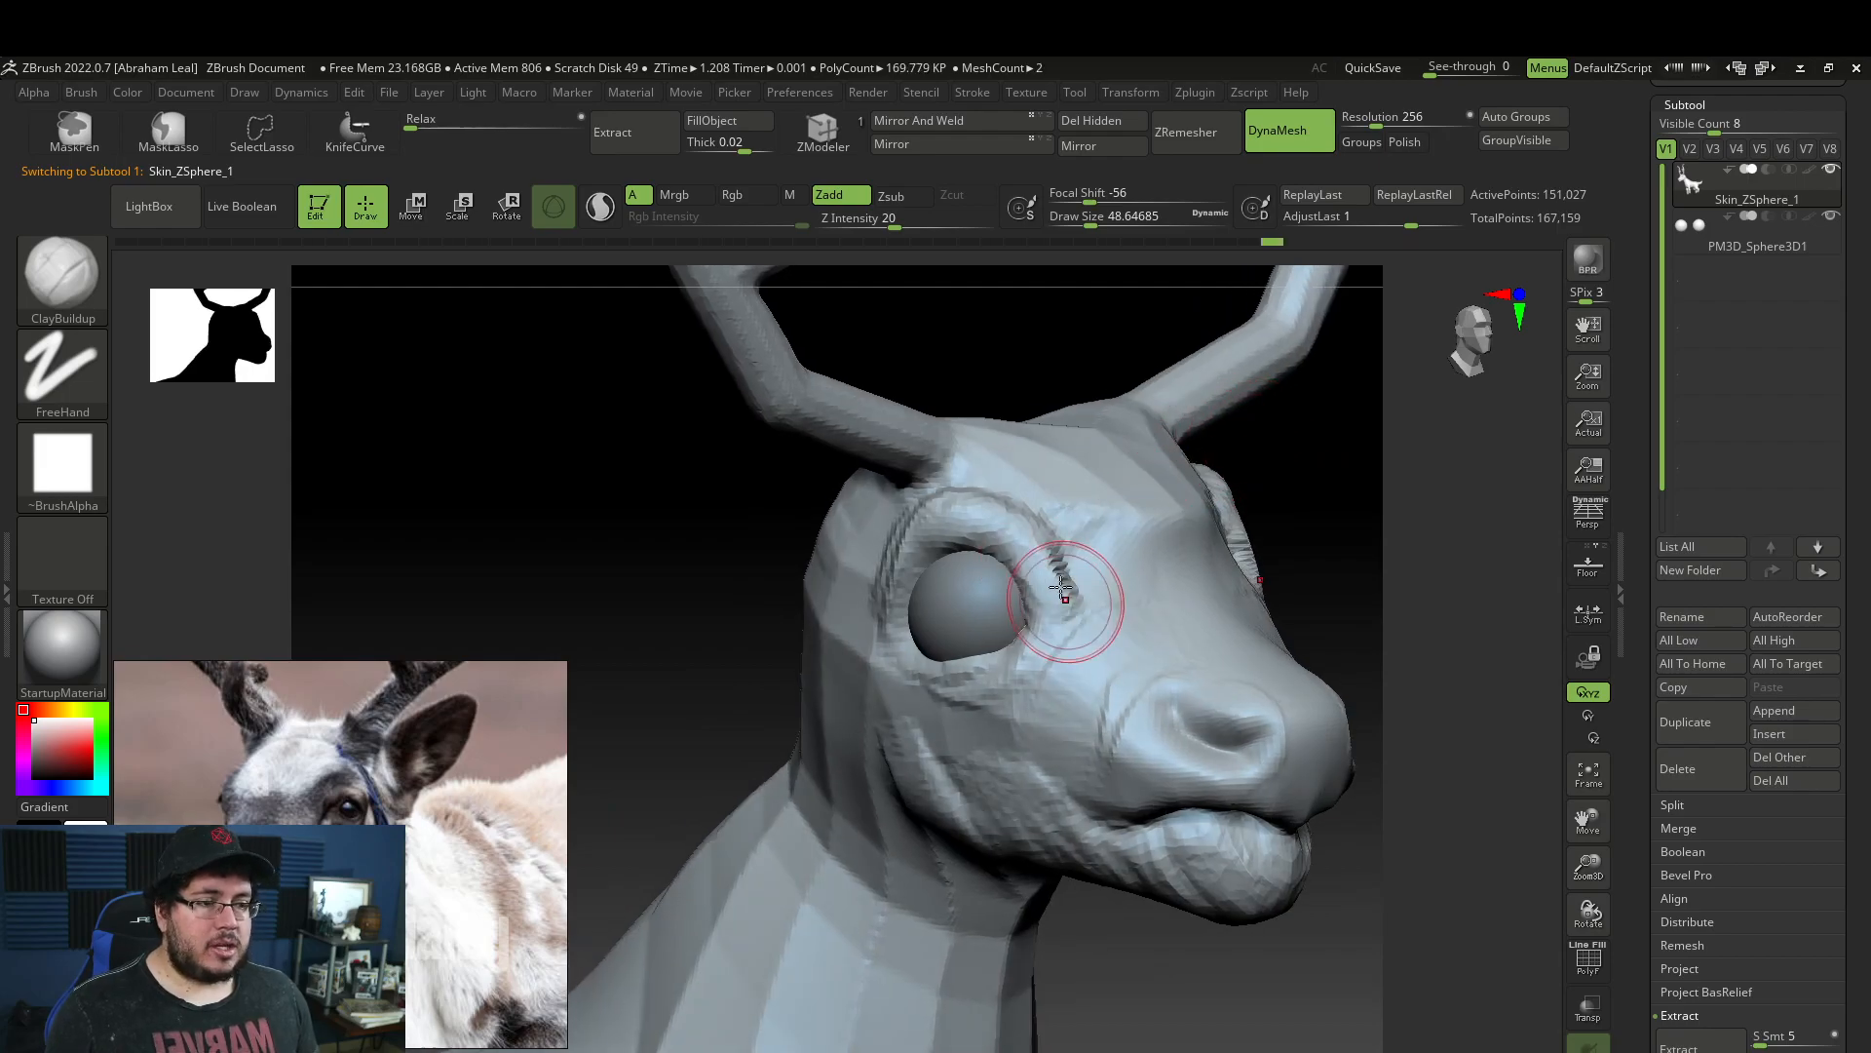
{"action": "left_click_drag", "start_coordinate": [1304, 466], "coordinate": [1211, 481]}
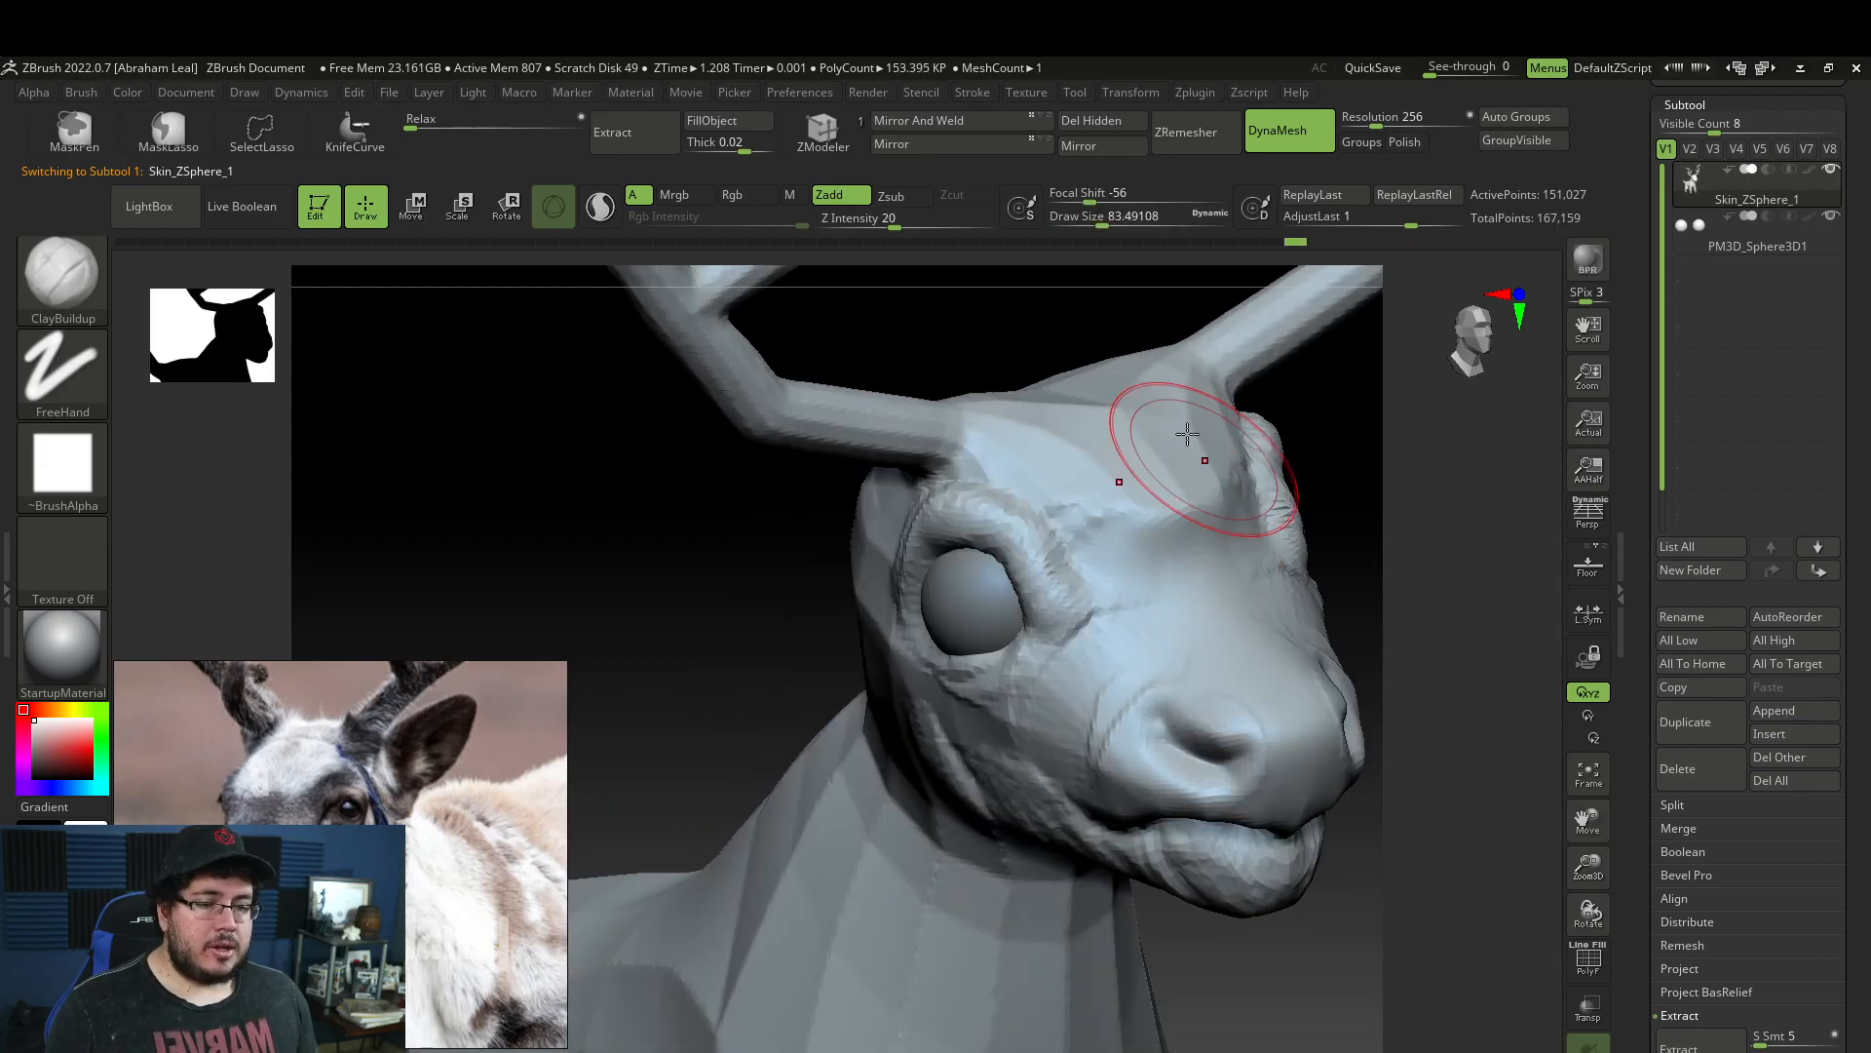
{"action": "mouse_move", "coordinate": [1082, 487]}
{"action": "left_mouse_down"}
{"action": "mouse_move", "coordinate": [1062, 573]}
{"action": "mouse_move", "coordinate": [1035, 571]}
{"action": "left_mouse_up"}
Set the draw size to about 62 and build up the outer eye rim and lower eyelid around the eyeball.
{"action": "key", "text": "space"}
{"action": "left_click_drag", "start_coordinate": [1008, 541], "coordinate": [902, 566]}
{"action": "left_click_drag", "start_coordinate": [721, 570], "coordinate": [828, 575]}
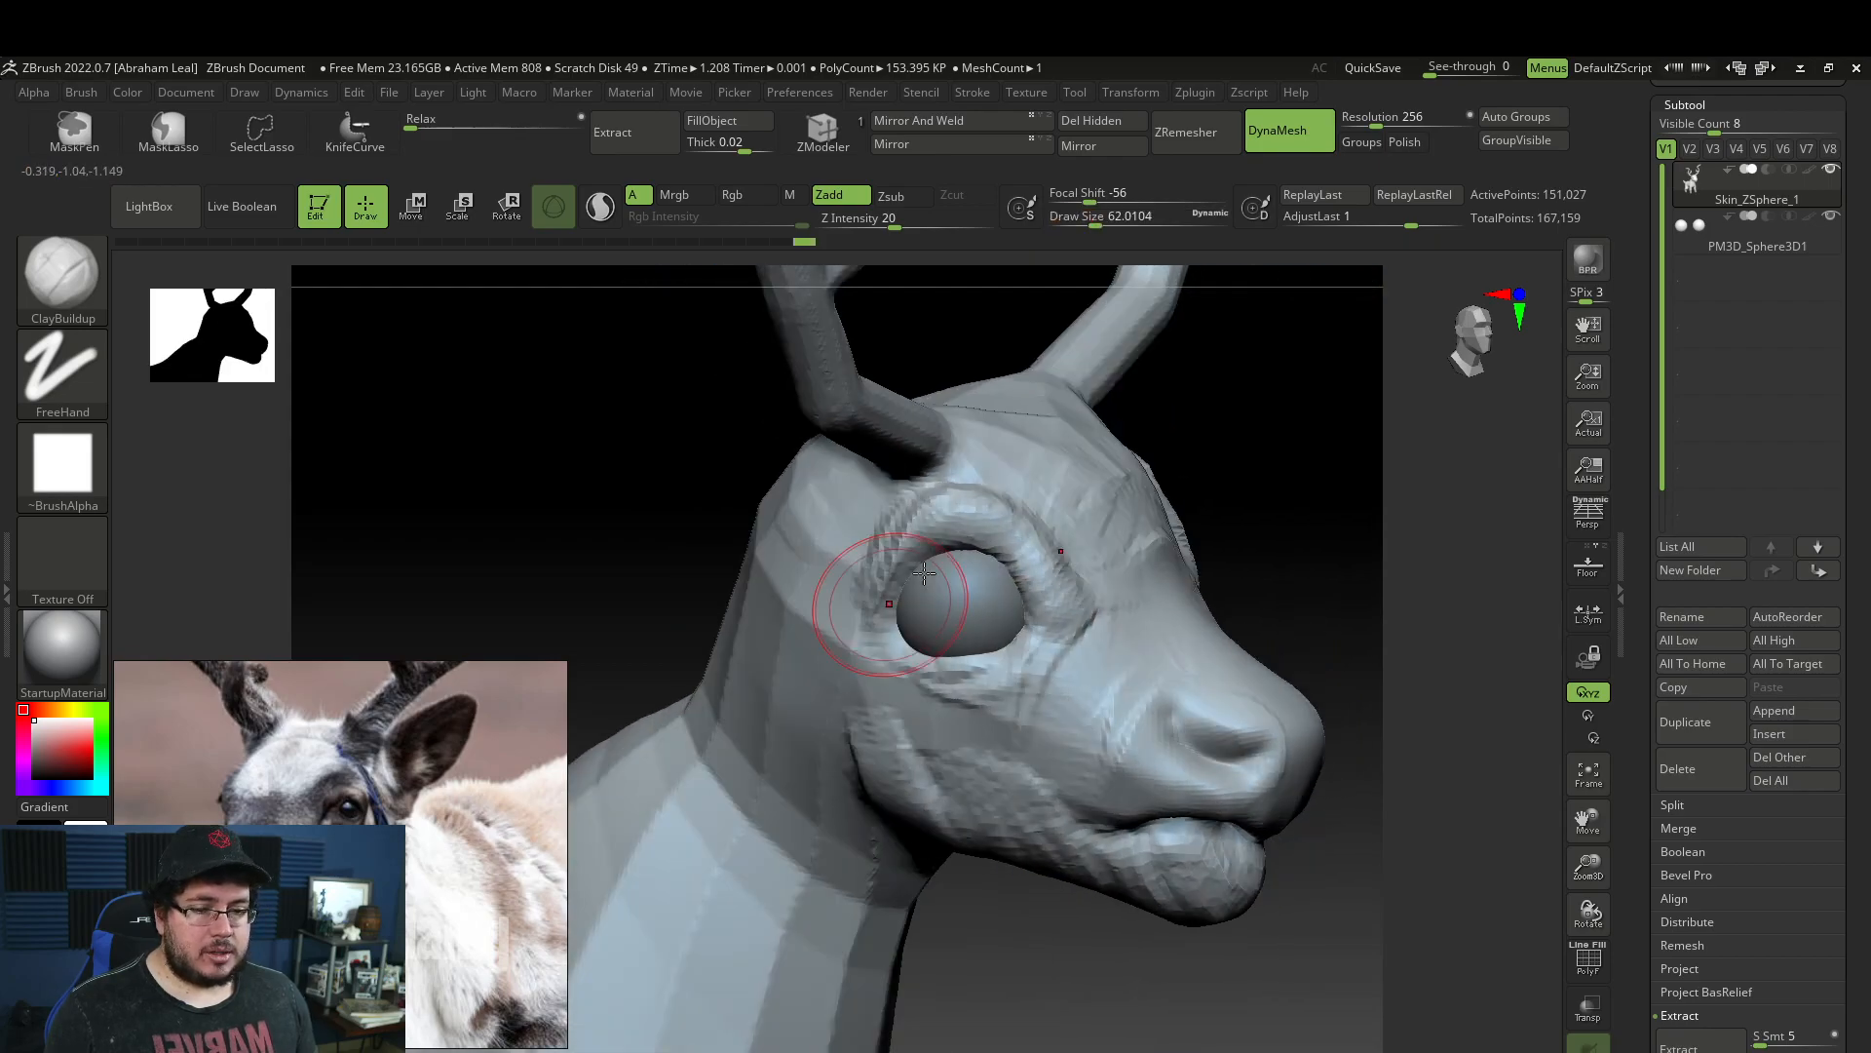
{"action": "mouse_move", "coordinate": [963, 661]}
{"action": "left_mouse_down"}
{"action": "mouse_move", "coordinate": [1038, 639]}
{"action": "mouse_move", "coordinate": [900, 649]}
{"action": "mouse_move", "coordinate": [1023, 644]}
{"action": "mouse_move", "coordinate": [958, 687]}
{"action": "left_mouse_up"}
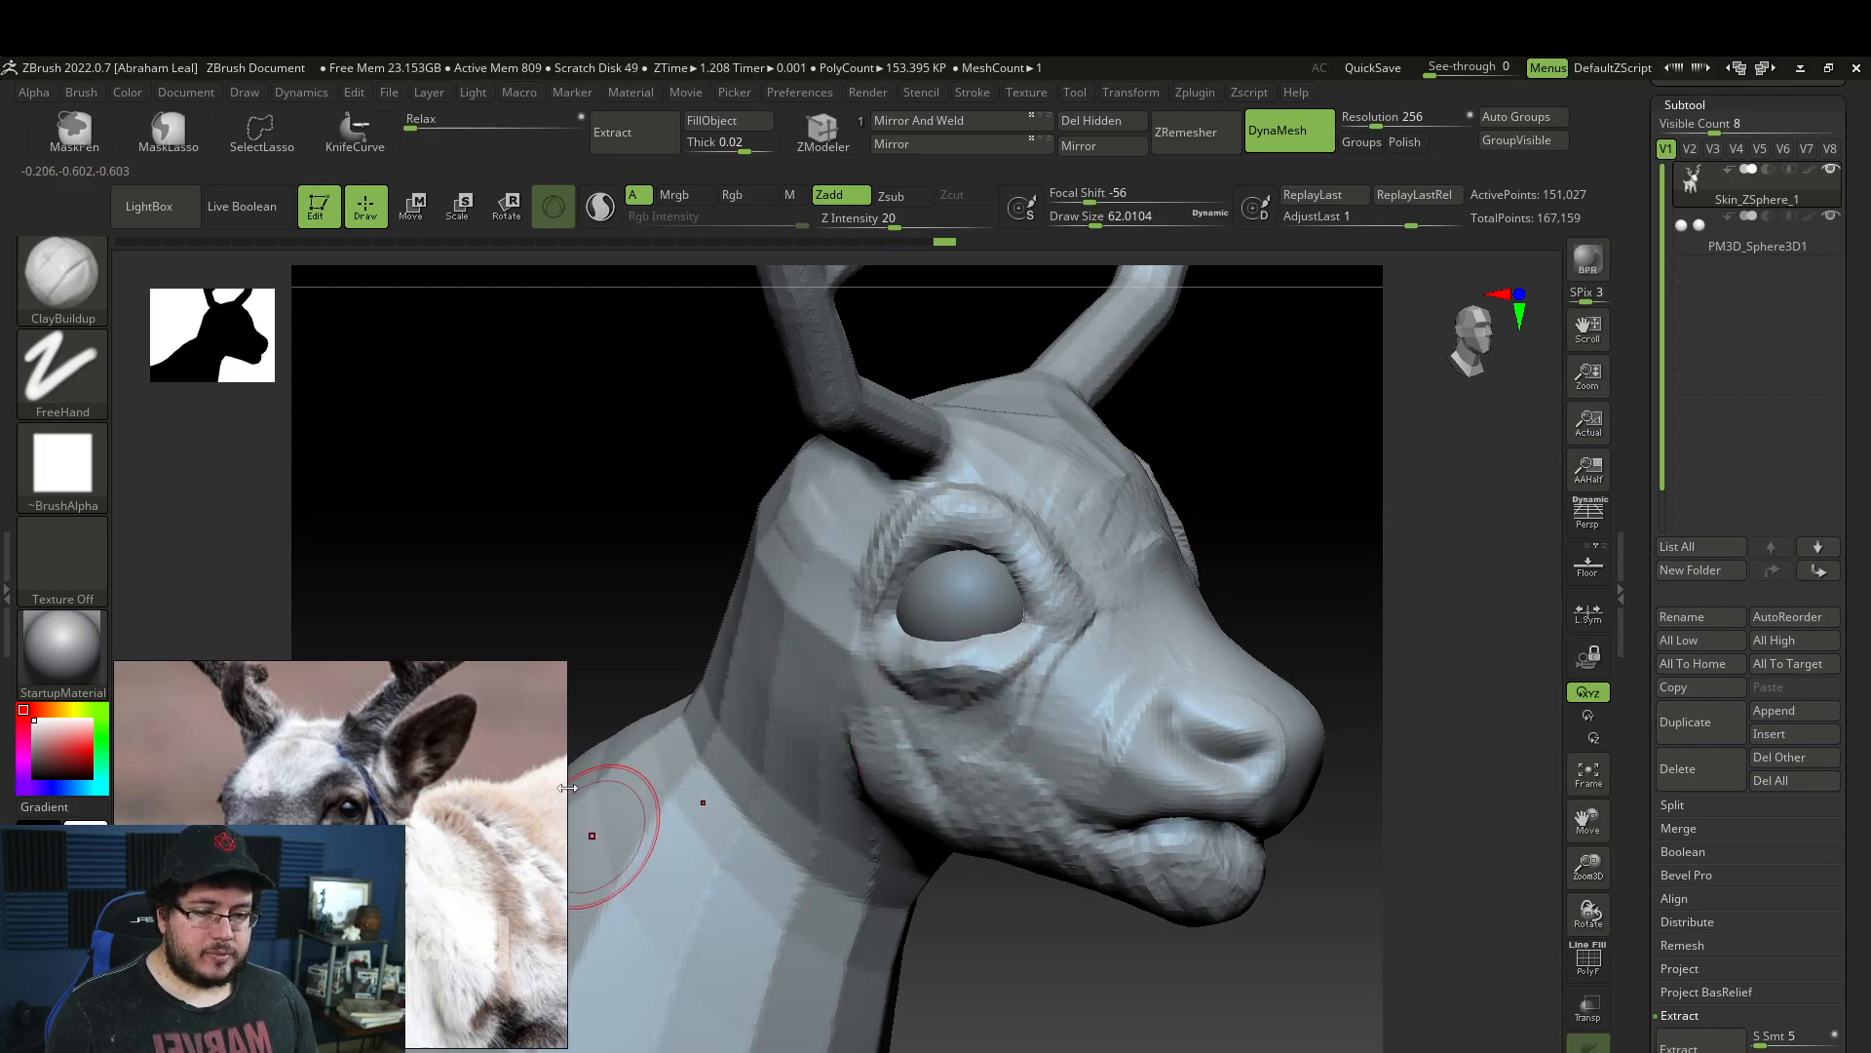
Build up and smooth the cheek and mouth corner with ClayBuildup at a draw size of about 56.
{"action": "left_click_drag", "start_coordinate": [1232, 522], "coordinate": [1190, 522]}
{"action": "key", "text": "space"}
{"action": "left_click_drag", "start_coordinate": [1082, 741], "coordinate": [1052, 741]}
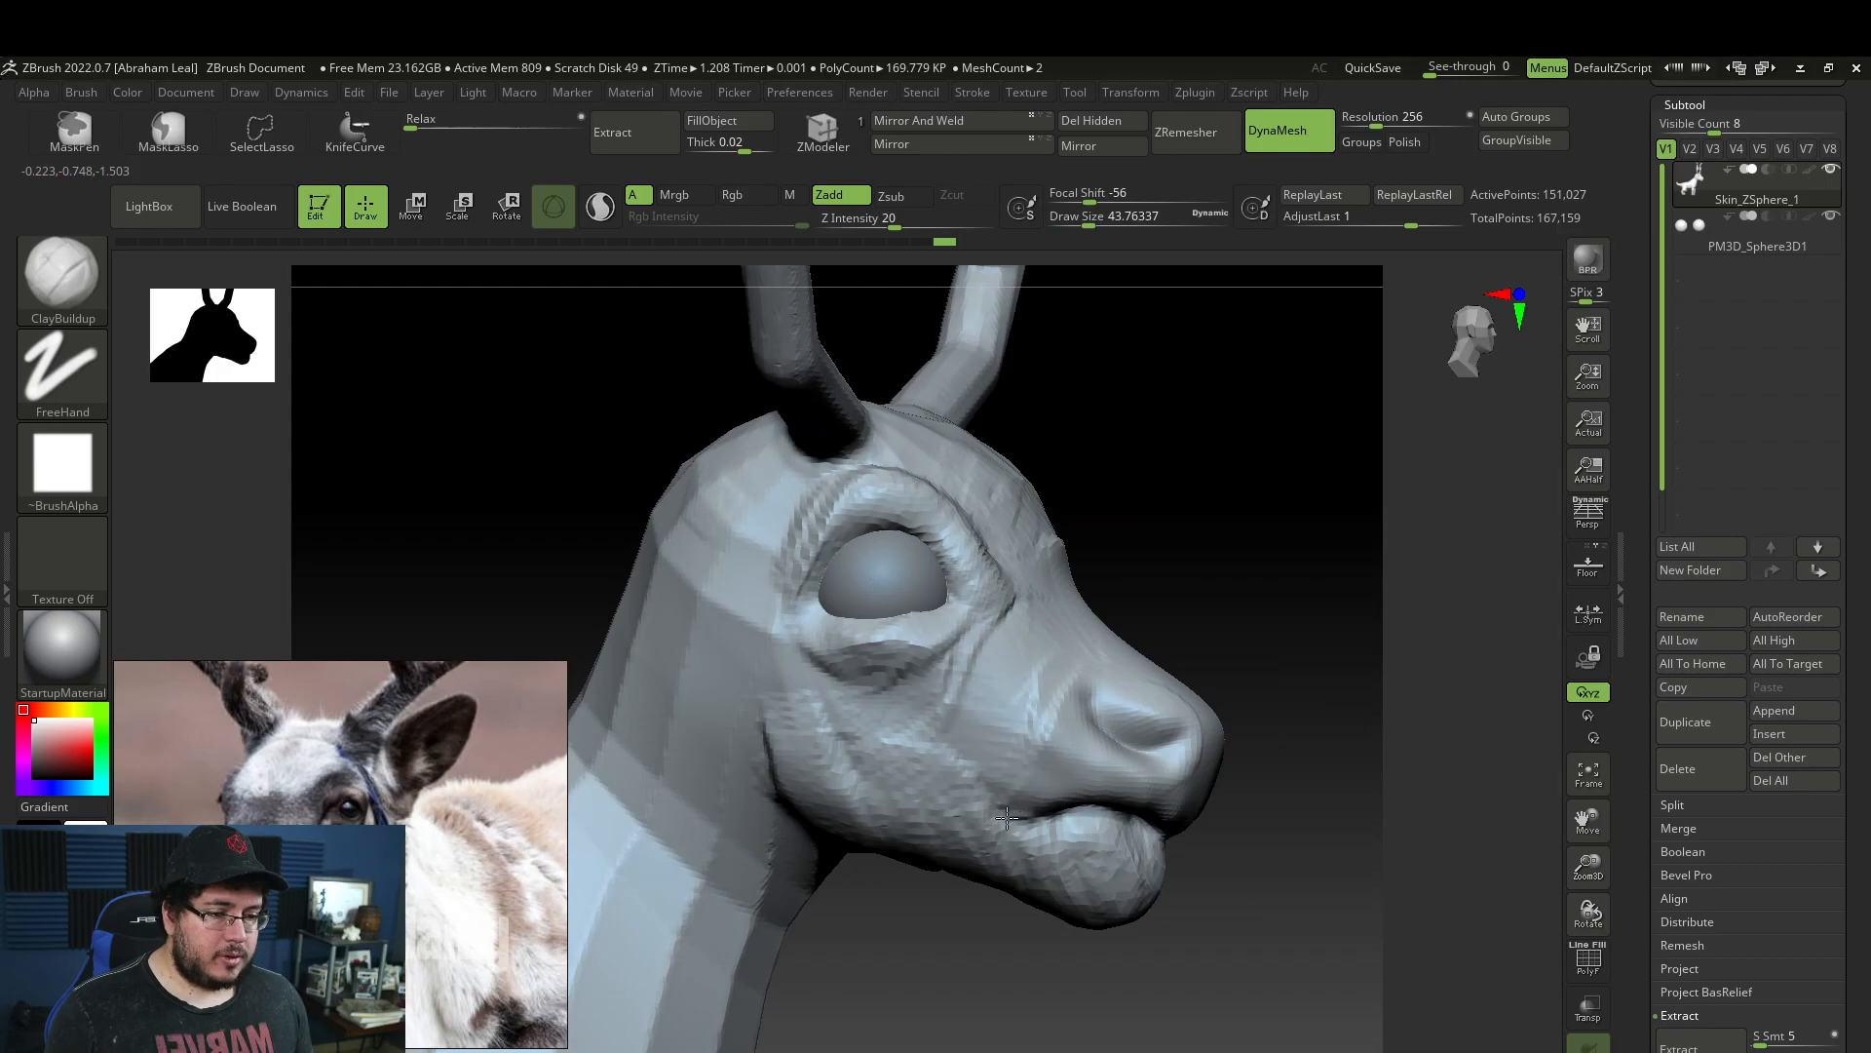
{"action": "key", "text": "bracketright"}
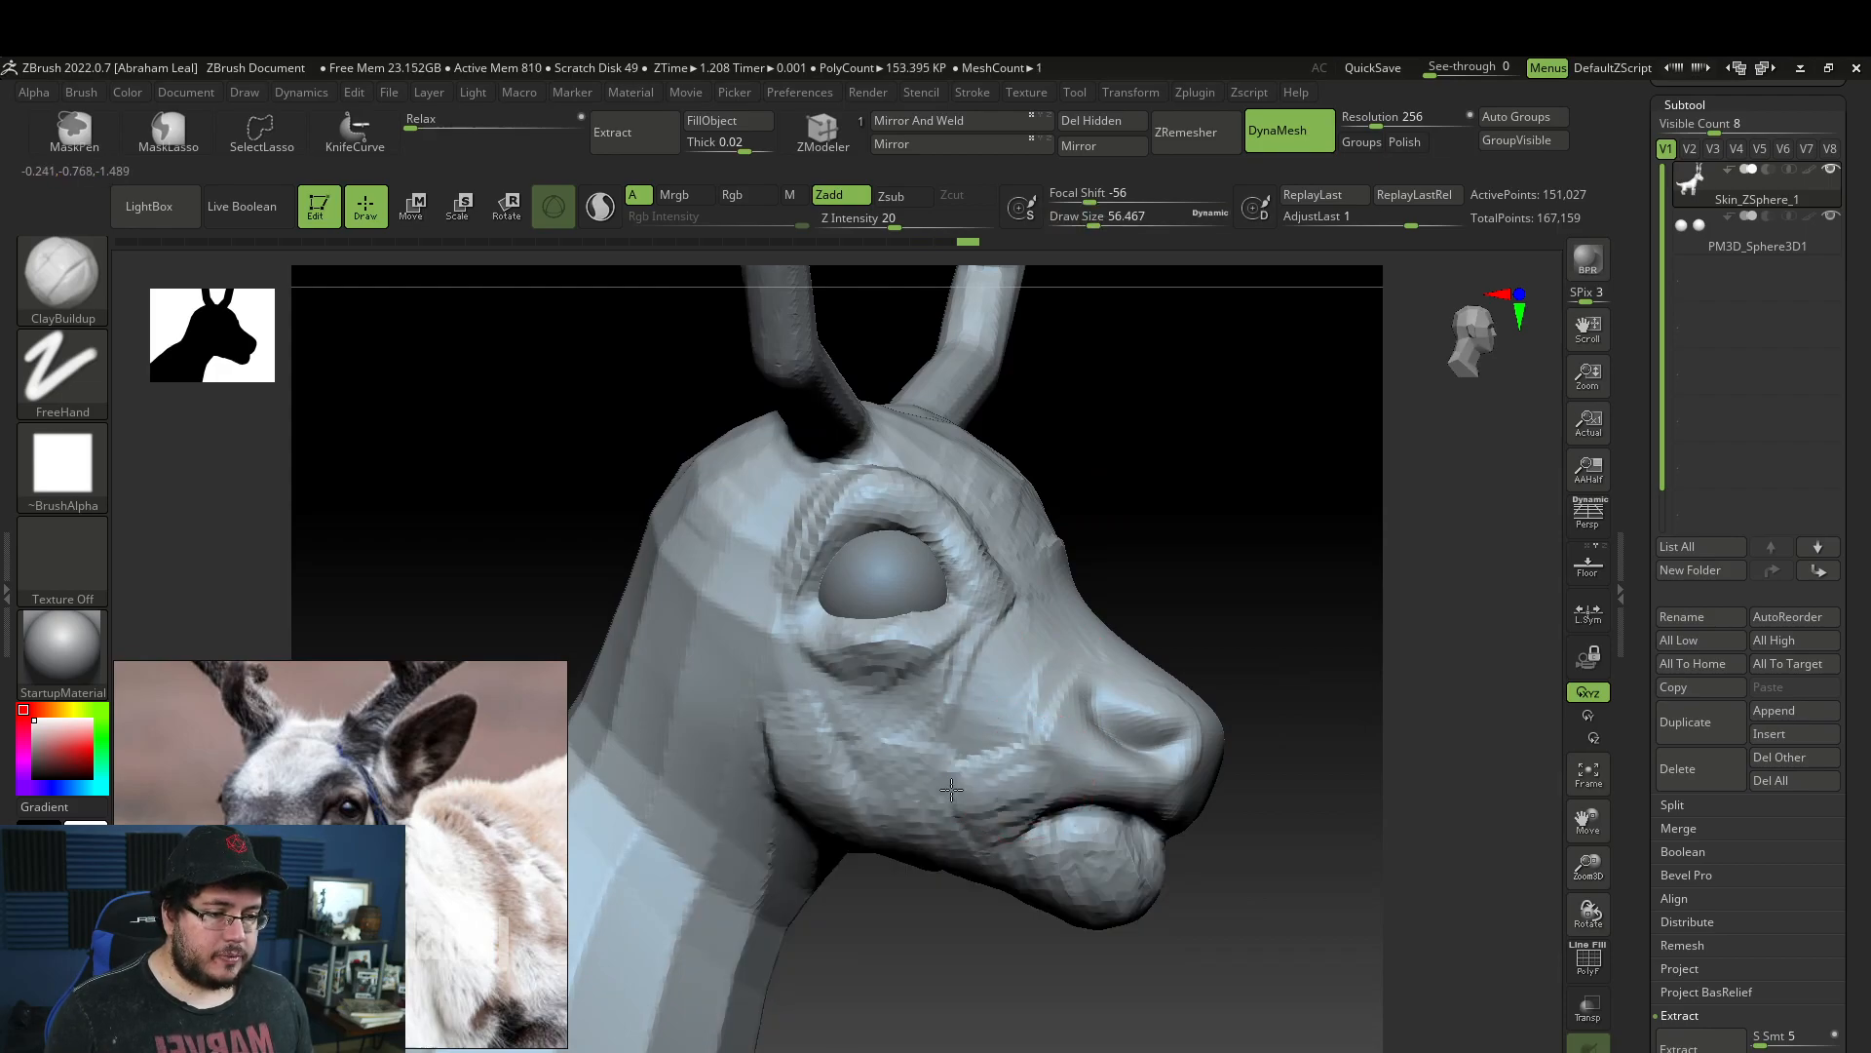
{"action": "left_click_drag", "start_coordinate": [959, 836], "coordinate": [1015, 815]}
{"action": "left_click_drag", "start_coordinate": [952, 727], "coordinate": [936, 731], "text": "shift"}
{"action": "left_click_drag", "start_coordinate": [843, 672], "coordinate": [818, 655]}
Mask a spot behind the eye for the ear and invert the mask so only that spot is editable.
{"action": "mouse_move", "coordinate": [1067, 531]}
{"action": "left_mouse_down"}
{"action": "mouse_move", "coordinate": [1107, 489]}
{"action": "mouse_move", "coordinate": [1182, 598]}
{"action": "mouse_move", "coordinate": [1170, 644]}
{"action": "mouse_move", "coordinate": [1031, 671]}
{"action": "left_mouse_up"}
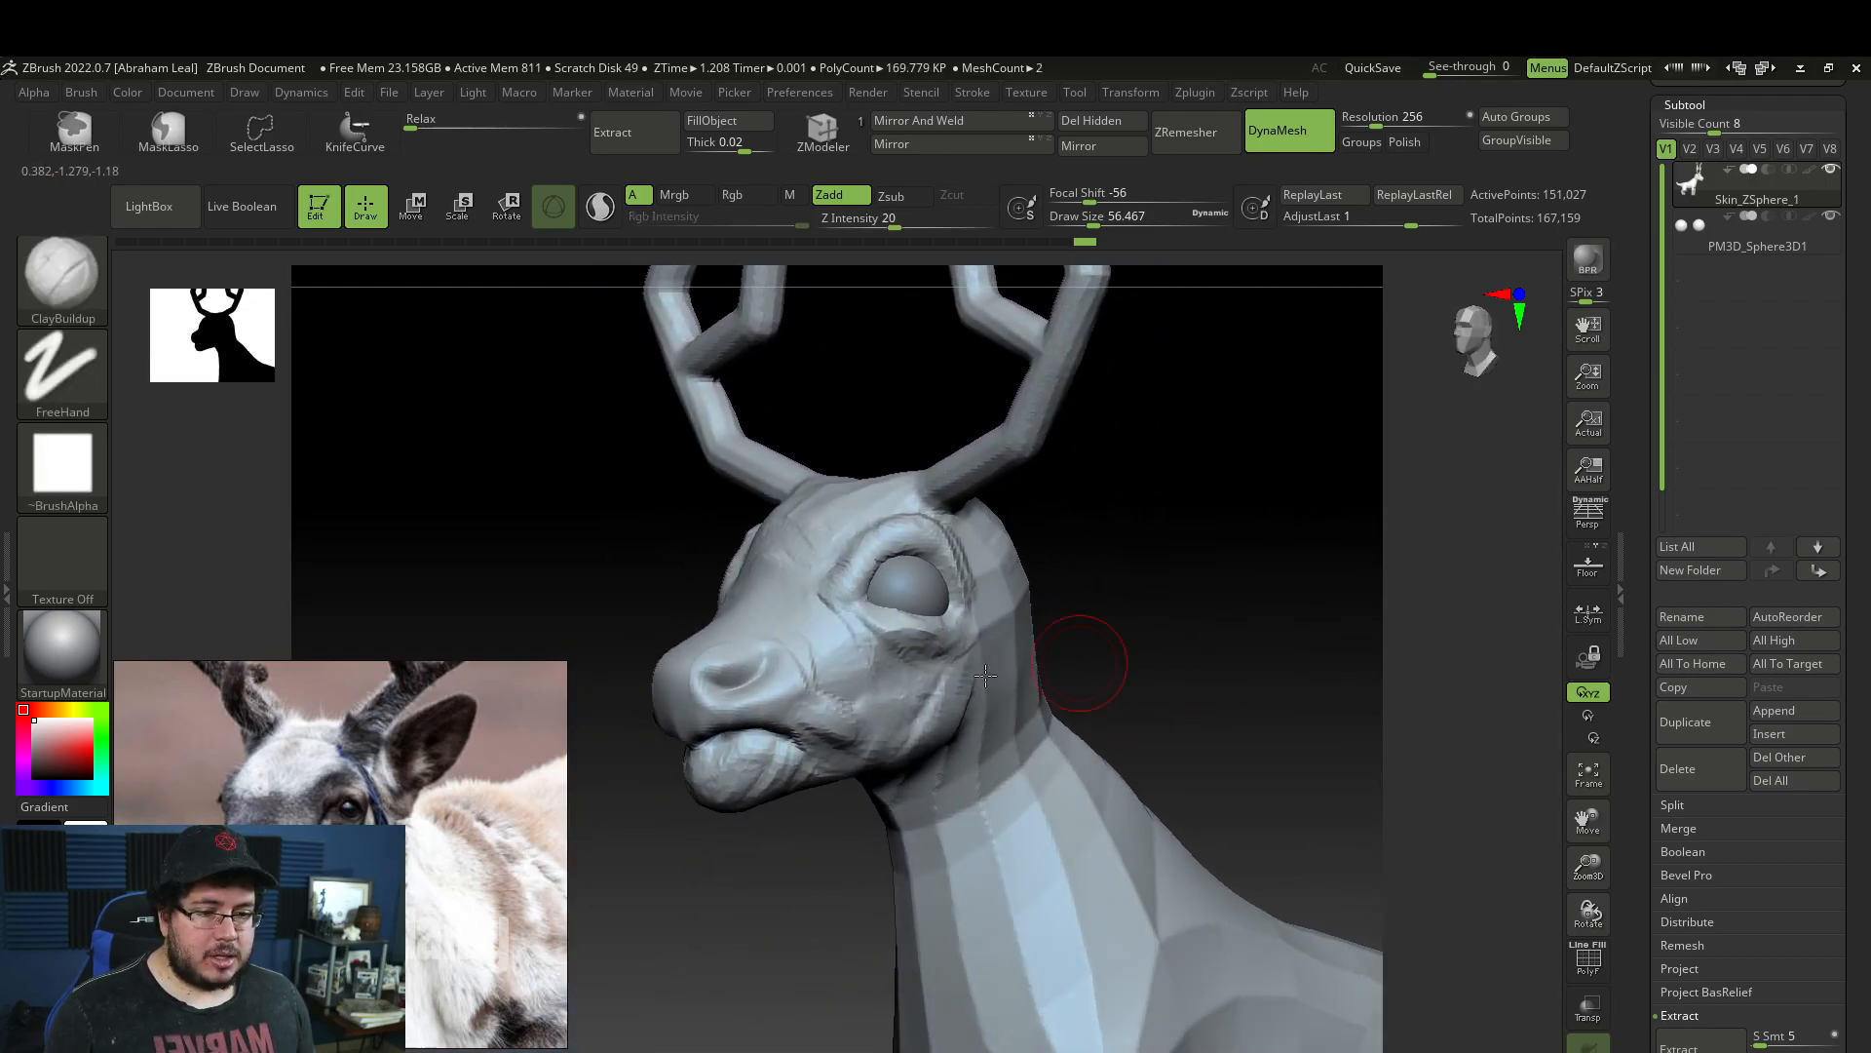
{"action": "left_click_drag", "start_coordinate": [575, 723], "coordinate": [1044, 522]}
{"action": "left_click_drag", "start_coordinate": [731, 545], "coordinate": [732, 534], "text": "ctrl"}
{"action": "mouse_move", "coordinate": [1032, 518]}
{"action": "left_mouse_down", "text": "ctrl"}
{"action": "mouse_move", "coordinate": [1011, 569]}
{"action": "mouse_move", "coordinate": [1056, 535]}
{"action": "mouse_move", "coordinate": [1048, 571]}
{"action": "left_mouse_up", "text": "ctrl"}
{"action": "key", "text": "ctrl+z"}
{"action": "left_click", "coordinate": [1010, 558], "text": "ctrl"}
Pull the unmasked spot outward into an ear with the Move brush at a draw size of about 234 and smooth it.
{"action": "key", "text": "b"}
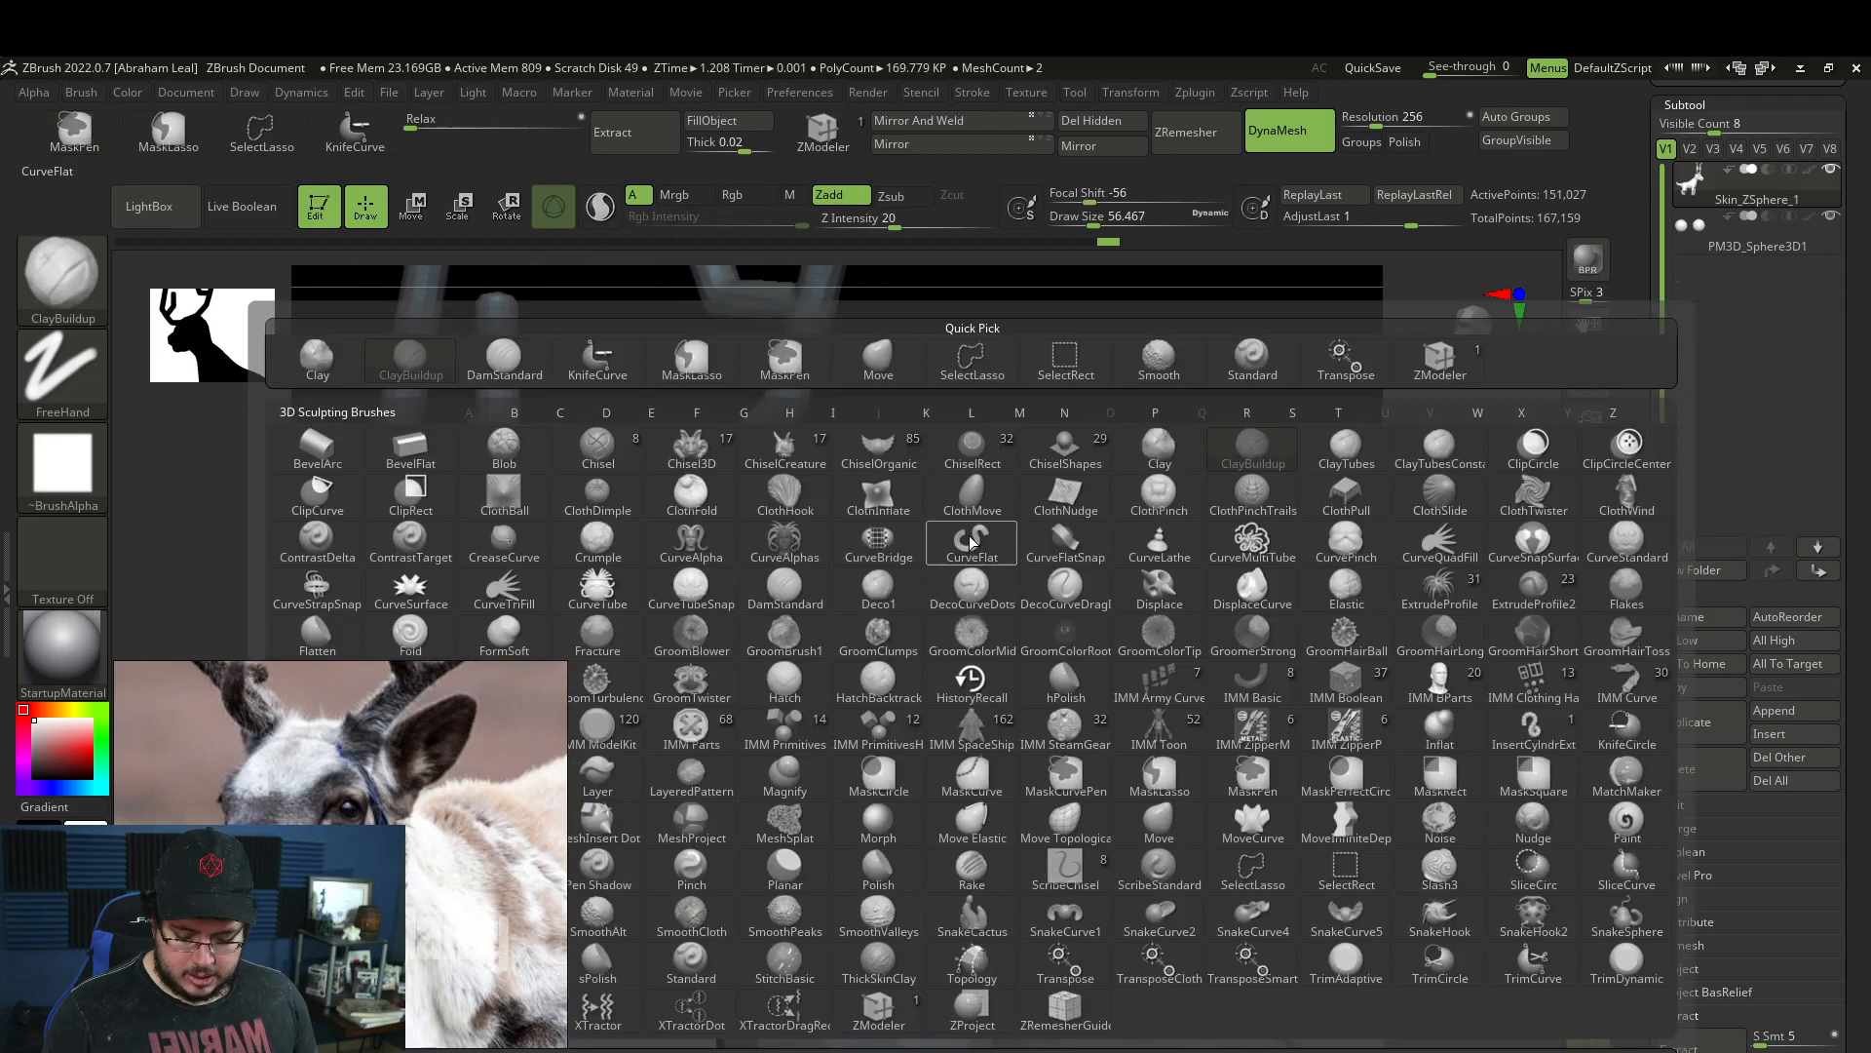
{"action": "key", "text": "m"}
{"action": "key", "text": "v"}
{"action": "key", "text": "space"}
{"action": "left_click_drag", "start_coordinate": [965, 526], "coordinate": [1006, 526]}
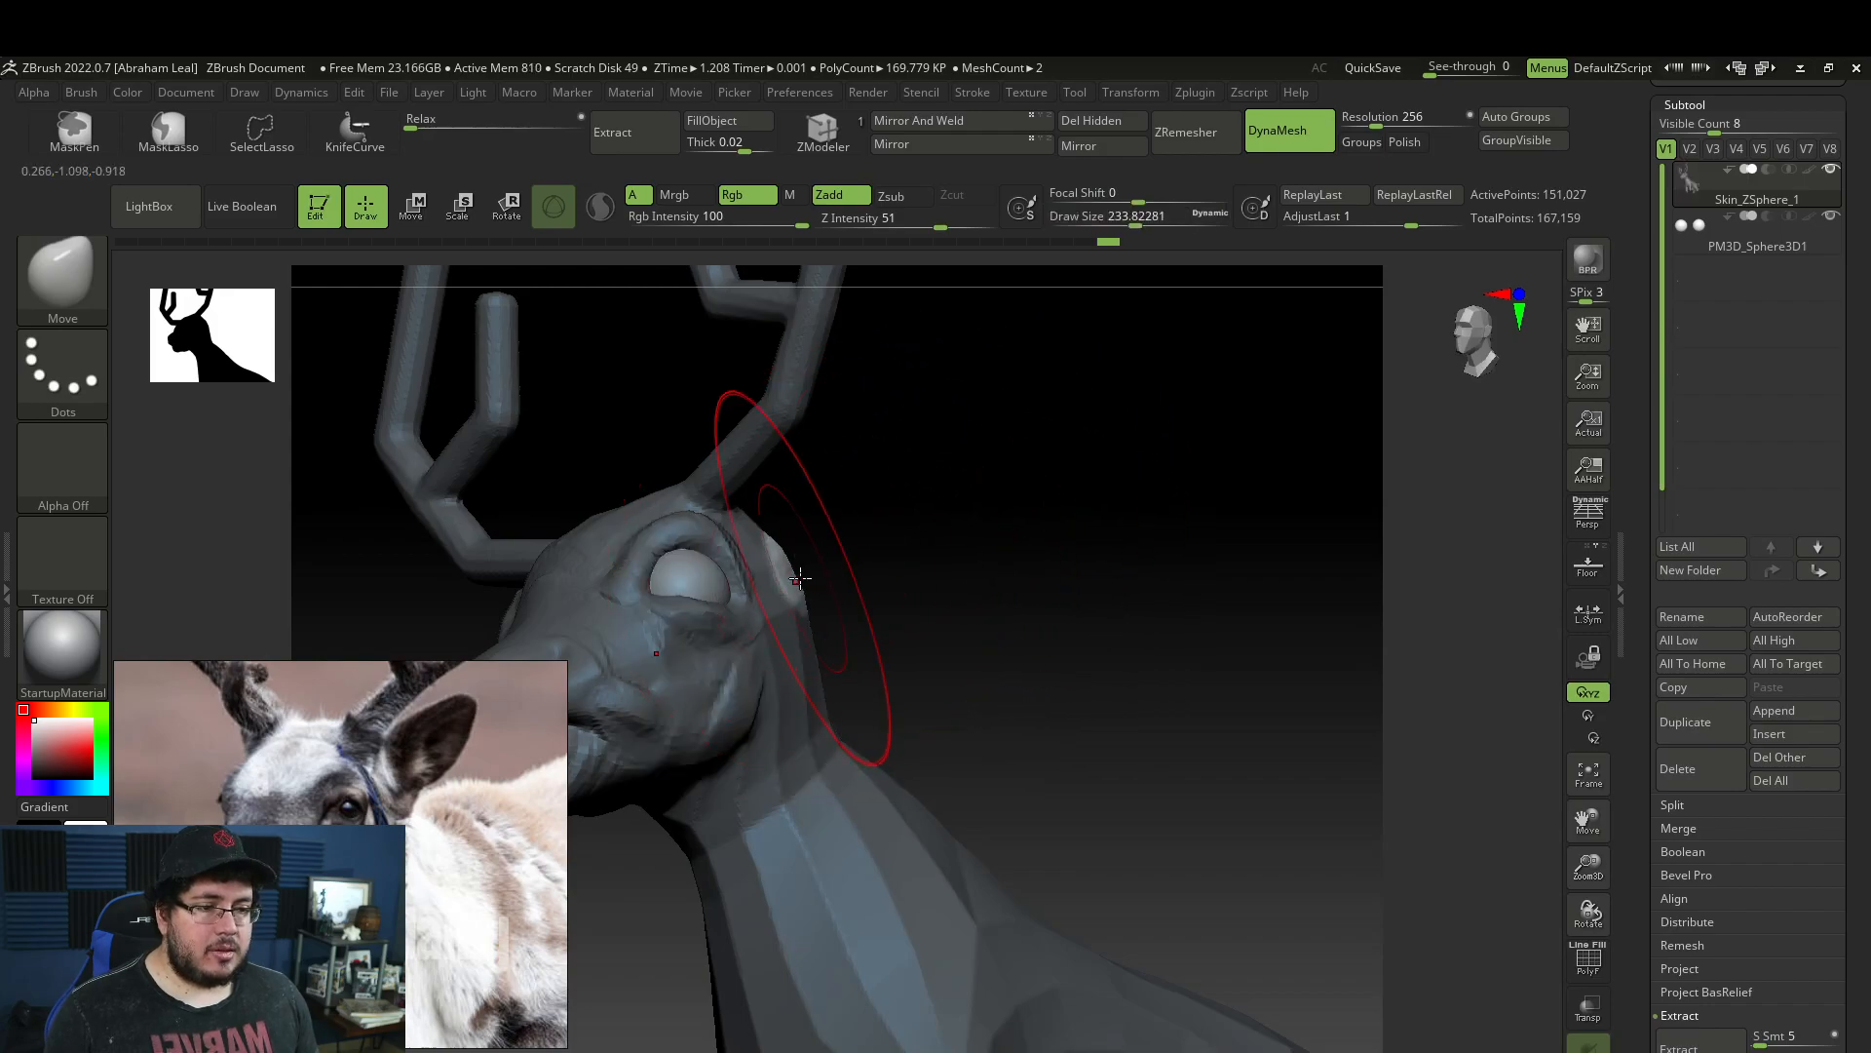
{"action": "mouse_move", "coordinate": [976, 425]}
{"action": "left_mouse_down"}
{"action": "mouse_move", "coordinate": [952, 518]}
{"action": "mouse_move", "coordinate": [898, 511]}
{"action": "mouse_move", "coordinate": [939, 676]}
{"action": "mouse_move", "coordinate": [882, 517]}
{"action": "mouse_move", "coordinate": [815, 534]}
{"action": "mouse_move", "coordinate": [906, 571]}
{"action": "left_mouse_up"}
{"action": "mouse_move", "coordinate": [865, 612]}
{"action": "left_mouse_down", "text": "ctrl"}
{"action": "mouse_move", "coordinate": [874, 630]}
{"action": "mouse_move", "coordinate": [865, 614]}
{"action": "left_mouse_up", "text": "ctrl"}
{"action": "mouse_move", "coordinate": [891, 536]}
{"action": "left_mouse_down", "text": "shift"}
{"action": "mouse_move", "coordinate": [870, 562]}
{"action": "mouse_move", "coordinate": [895, 563]}
{"action": "left_mouse_up", "text": "shift"}
Shape and lengthen the ears with the Move brush, reducing the draw size to about 128.
{"action": "key", "text": "space"}
{"action": "mouse_move", "coordinate": [910, 561]}
{"action": "left_mouse_down"}
{"action": "mouse_move", "coordinate": [904, 581]}
{"action": "mouse_move", "coordinate": [897, 514]}
{"action": "left_mouse_up"}
{"action": "key", "text": "space"}
{"action": "left_click_drag", "start_coordinate": [905, 512], "coordinate": [907, 494]}
{"action": "mouse_move", "coordinate": [819, 573]}
{"action": "left_mouse_down"}
{"action": "mouse_move", "coordinate": [902, 568]}
{"action": "mouse_move", "coordinate": [1032, 501]}
{"action": "mouse_move", "coordinate": [1046, 564]}
{"action": "mouse_move", "coordinate": [944, 578]}
{"action": "mouse_move", "coordinate": [990, 556]}
{"action": "mouse_move", "coordinate": [1013, 570]}
{"action": "mouse_move", "coordinate": [952, 523]}
{"action": "mouse_move", "coordinate": [1019, 506]}
{"action": "mouse_move", "coordinate": [960, 476]}
{"action": "left_mouse_up"}
{"action": "key", "text": "space"}
{"action": "left_click_drag", "start_coordinate": [967, 518], "coordinate": [972, 517]}
{"action": "left_click_drag", "start_coordinate": [888, 588], "coordinate": [885, 678]}
{"action": "left_click_drag", "start_coordinate": [960, 532], "coordinate": [955, 525]}
{"action": "left_click_drag", "start_coordinate": [1072, 487], "coordinate": [1125, 730]}
{"action": "left_click_drag", "start_coordinate": [955, 636], "coordinate": [970, 468]}
Mask both antlers from the side and front, and invert the mask to isolate them for editing.
{"action": "mouse_move", "coordinate": [865, 373]}
{"action": "left_mouse_down", "text": "ctrl"}
{"action": "mouse_move", "coordinate": [793, 430]}
{"action": "mouse_move", "coordinate": [790, 700]}
{"action": "left_mouse_up", "text": "ctrl"}
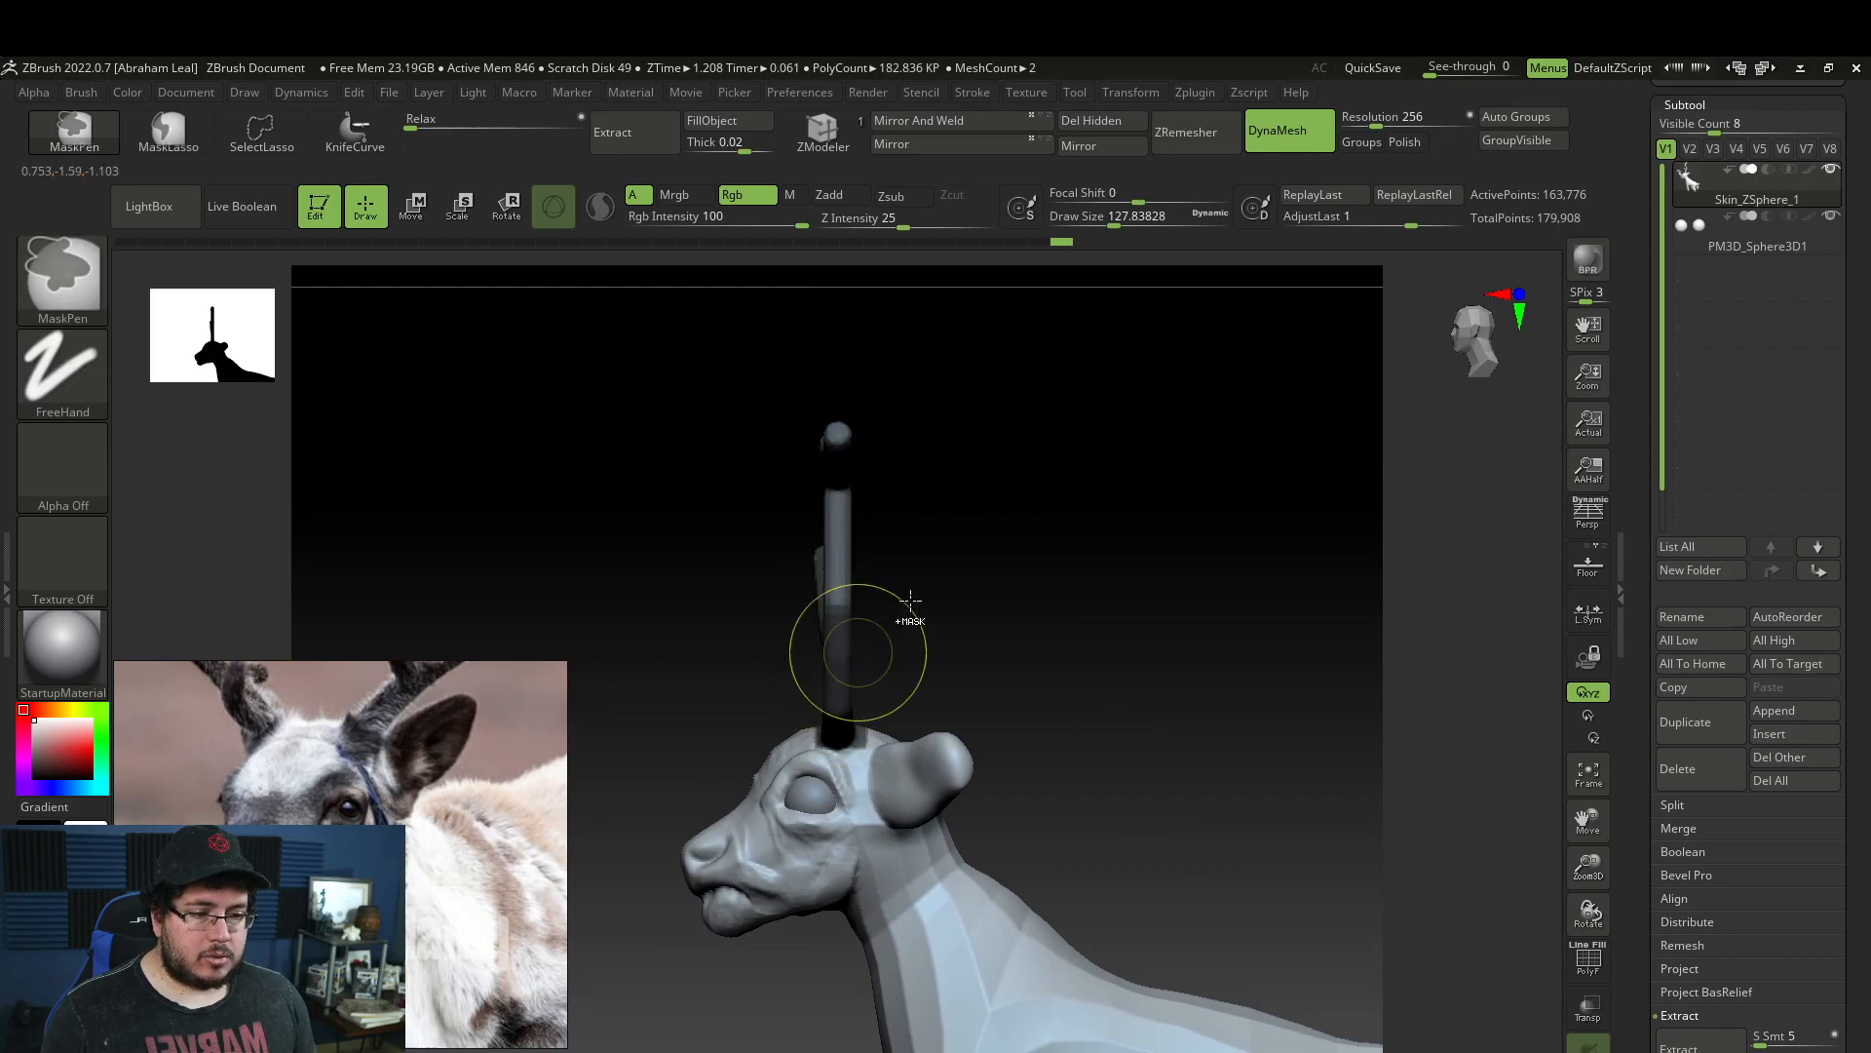
{"action": "left_click_drag", "start_coordinate": [884, 624], "coordinate": [1091, 605]}
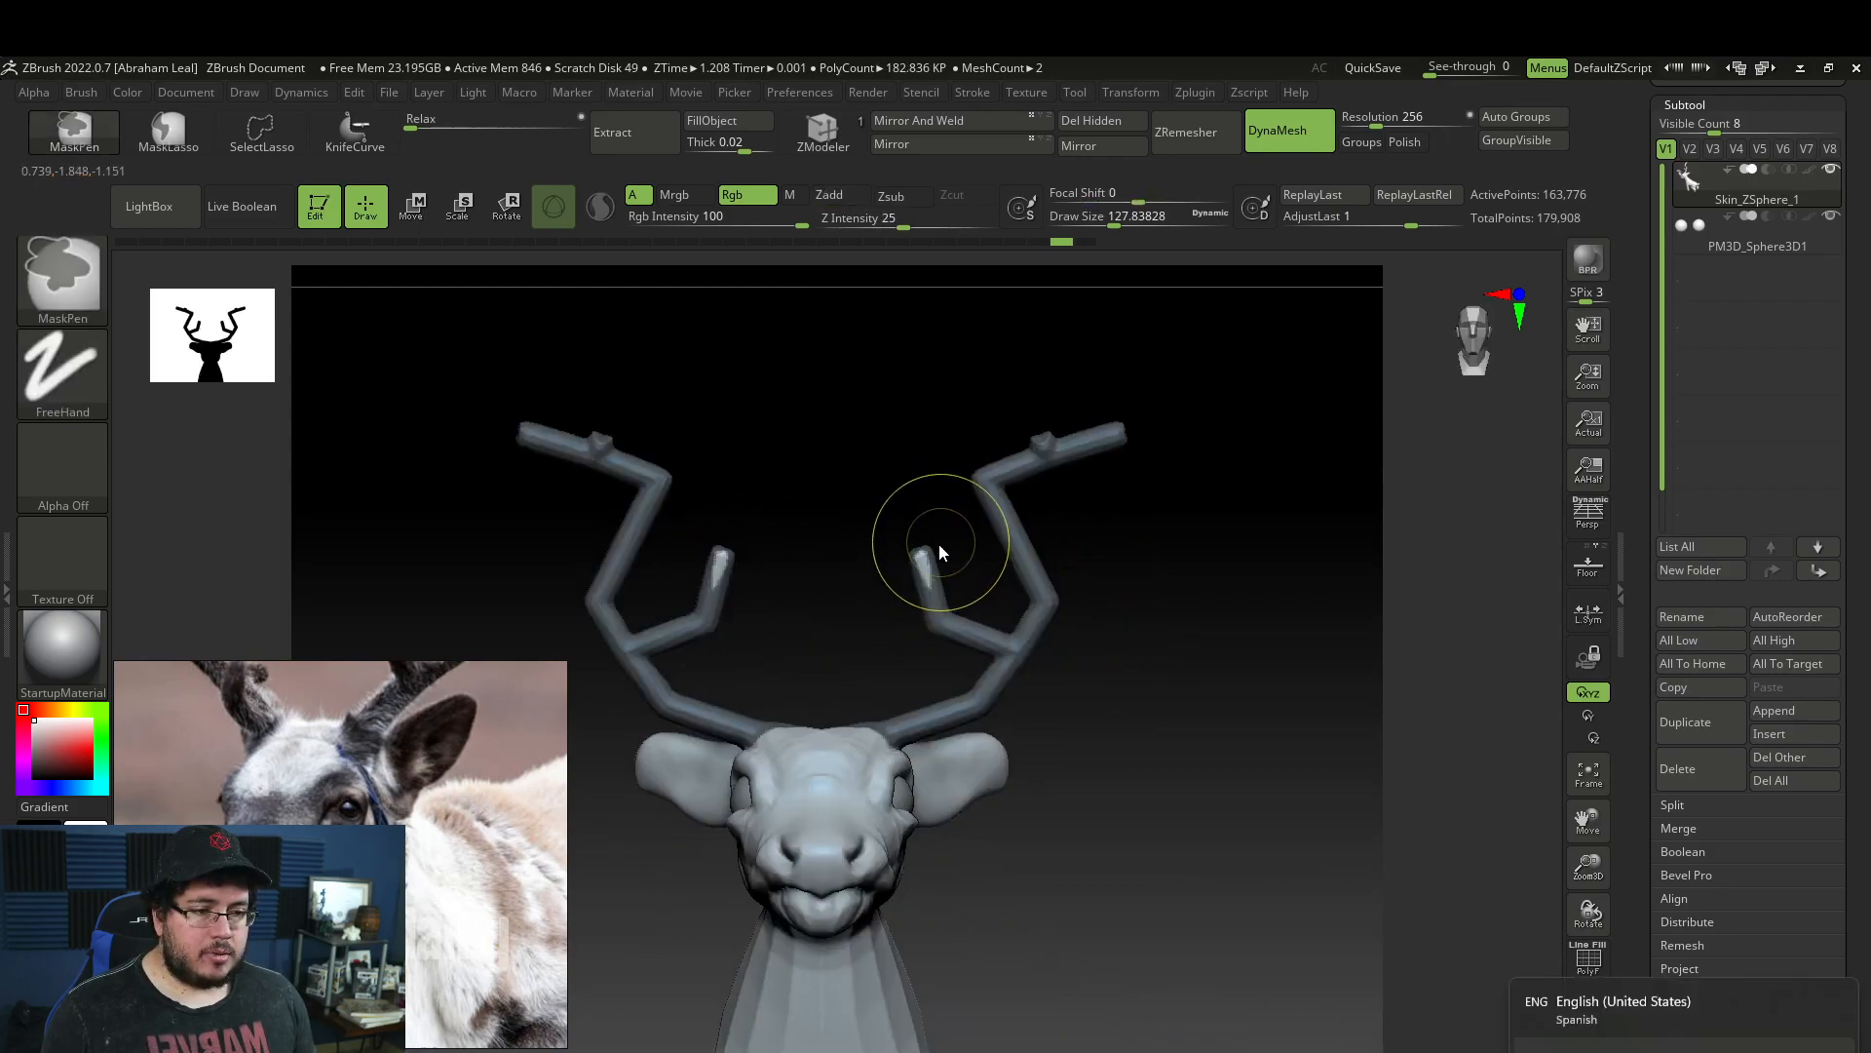
{"action": "left_click_drag", "start_coordinate": [877, 513], "coordinate": [1049, 629], "text": "ctrl"}
{"action": "left_click_drag", "start_coordinate": [1136, 574], "coordinate": [1127, 528], "text": "alt"}
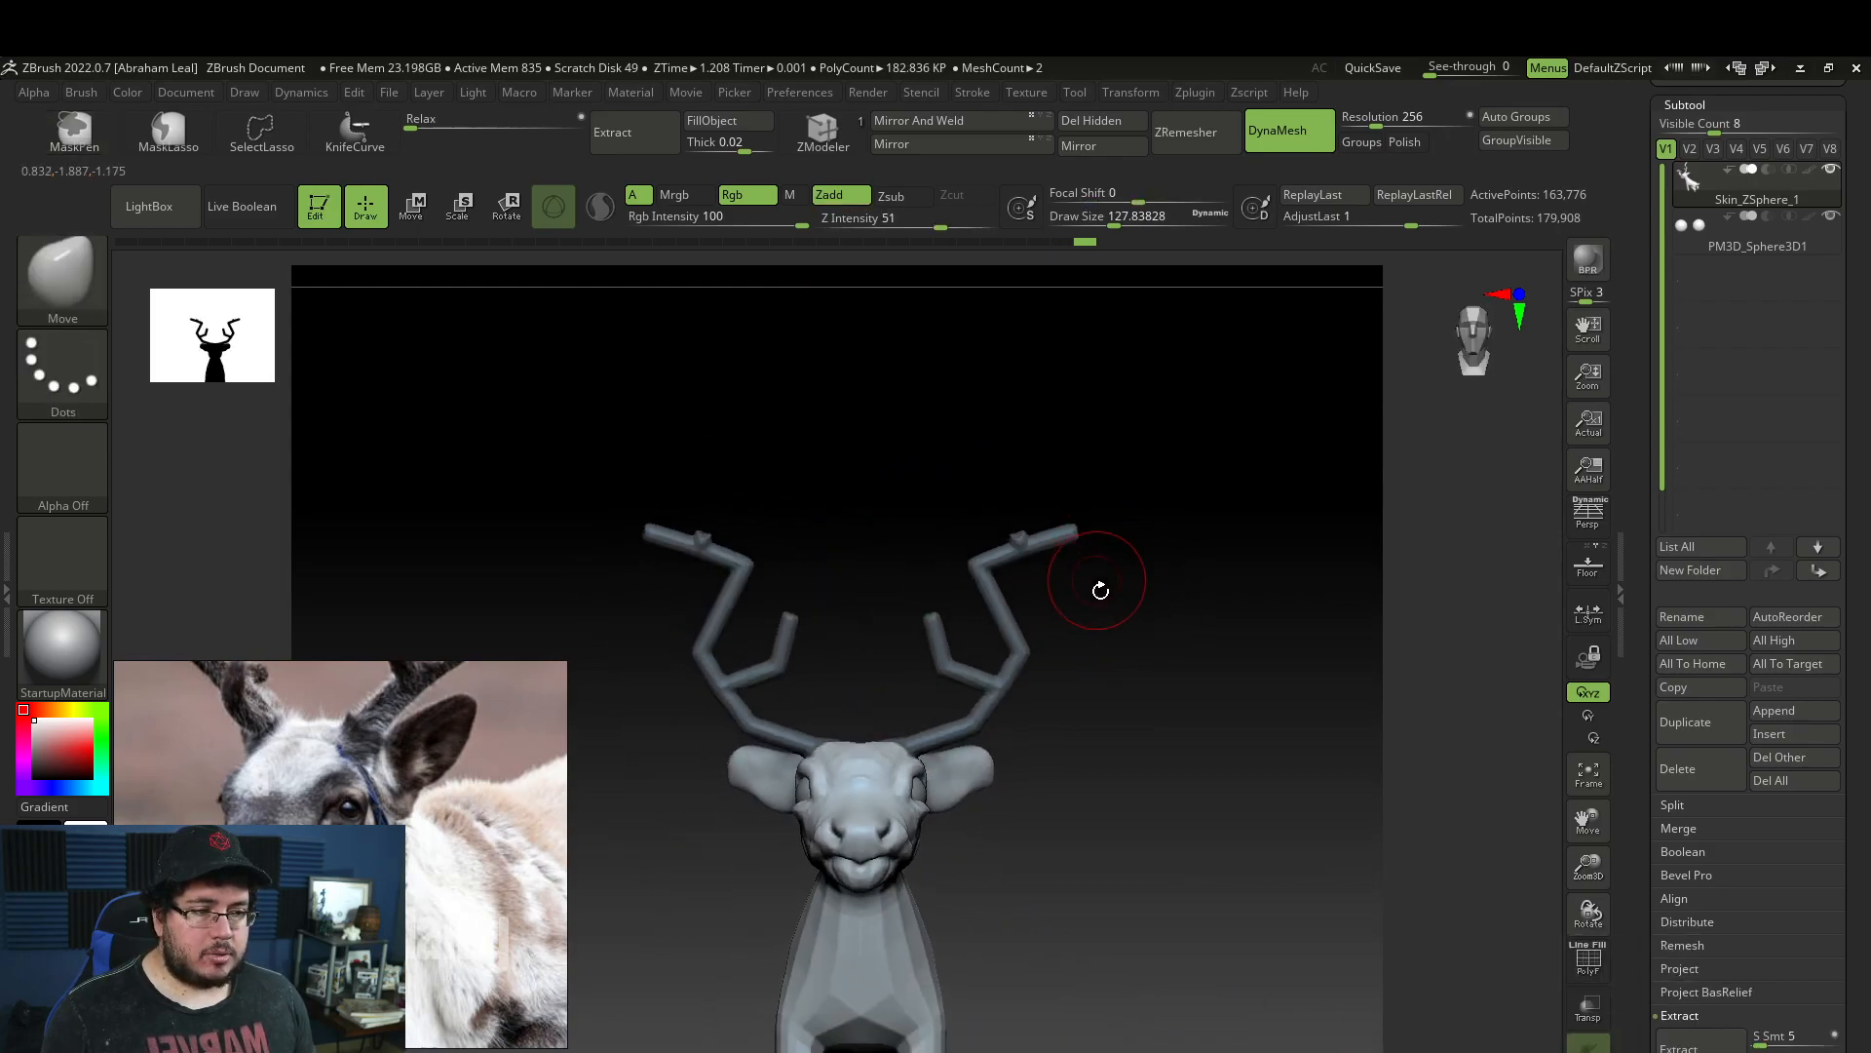
{"action": "left_click", "coordinate": [1099, 585], "text": "ctrl"}
Adjust the antlers' placement and size with the transform gizmo, clear the mask and remesh with DynaMesh.
{"action": "key", "text": "w"}
{"action": "left_click_drag", "start_coordinate": [916, 879], "coordinate": [861, 718], "text": "alt"}
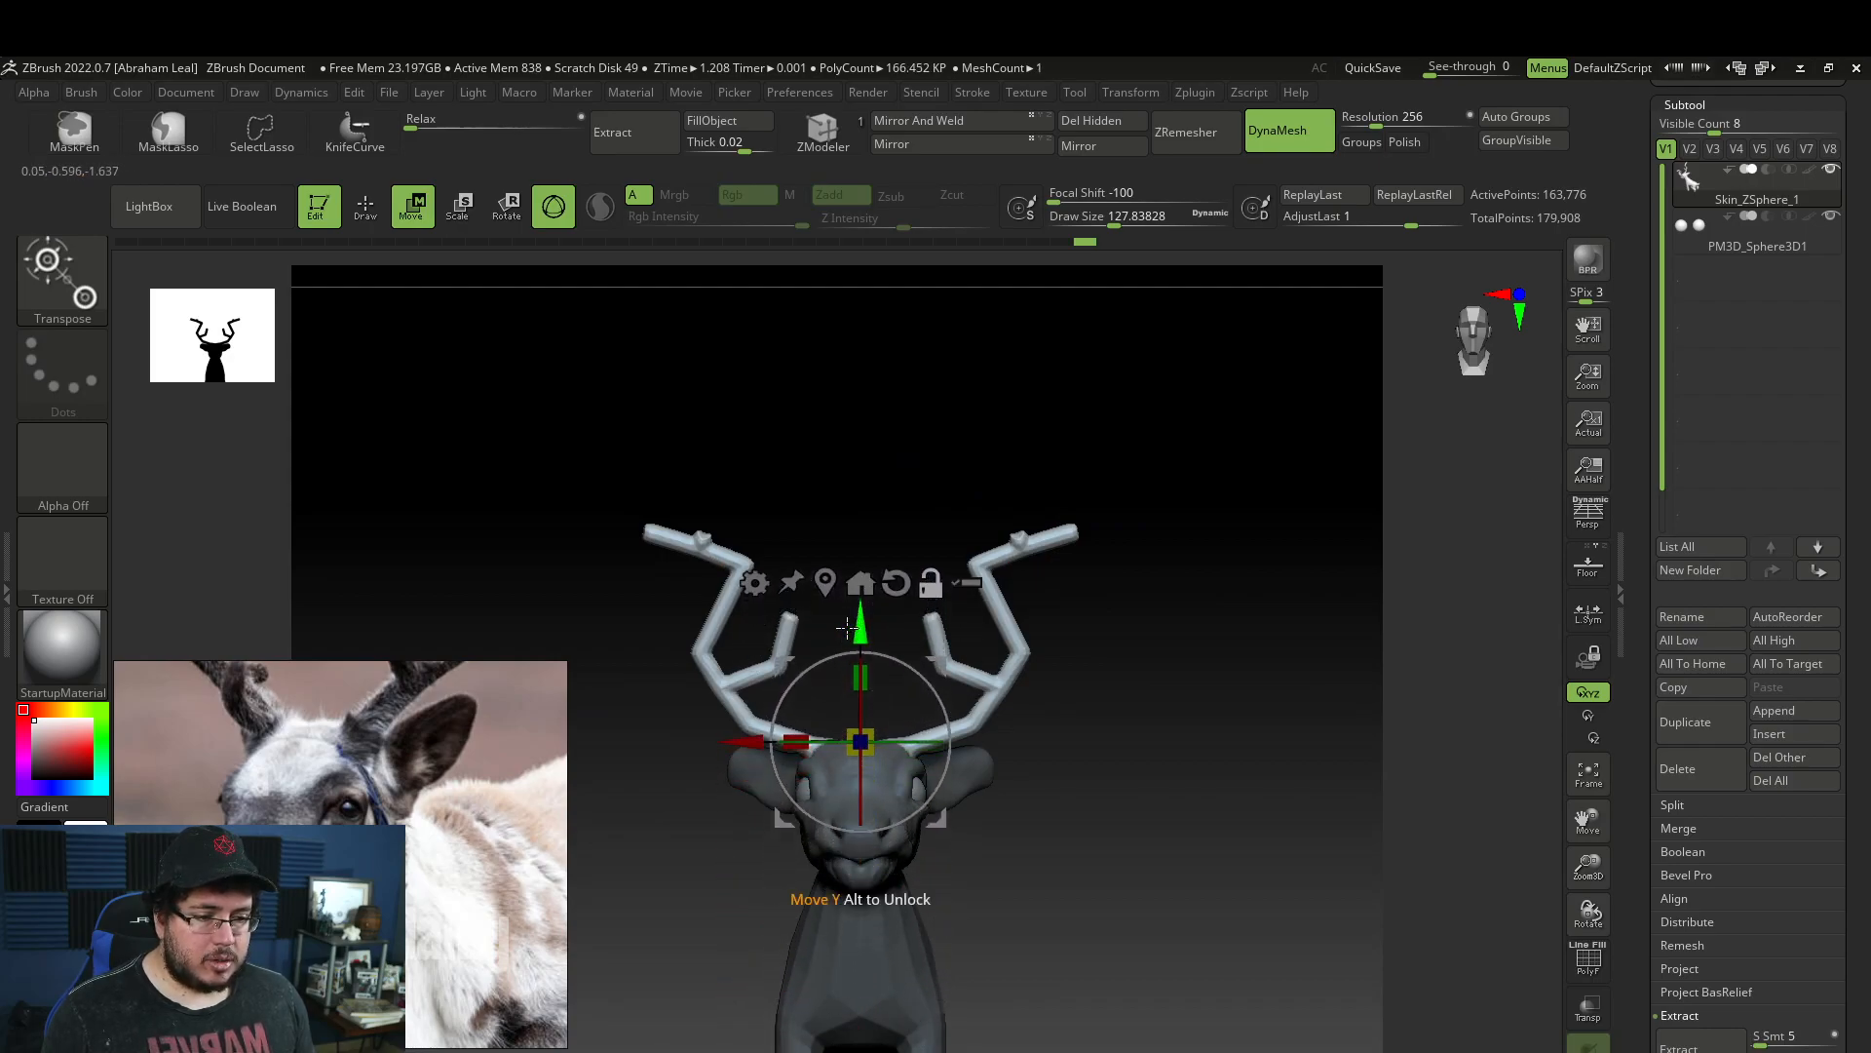
{"action": "left_click_drag", "start_coordinate": [1090, 681], "coordinate": [1124, 637], "text": "shift"}
{"action": "mouse_move", "coordinate": [1004, 773]}
{"action": "left_mouse_down"}
{"action": "mouse_move", "coordinate": [1119, 569]}
{"action": "mouse_move", "coordinate": [1198, 523]}
{"action": "mouse_move", "coordinate": [1098, 656]}
{"action": "mouse_move", "coordinate": [979, 750]}
{"action": "mouse_move", "coordinate": [1157, 723]}
{"action": "mouse_move", "coordinate": [1126, 708]}
{"action": "left_mouse_up"}
{"action": "key", "text": "q"}
{"action": "key", "text": "w"}
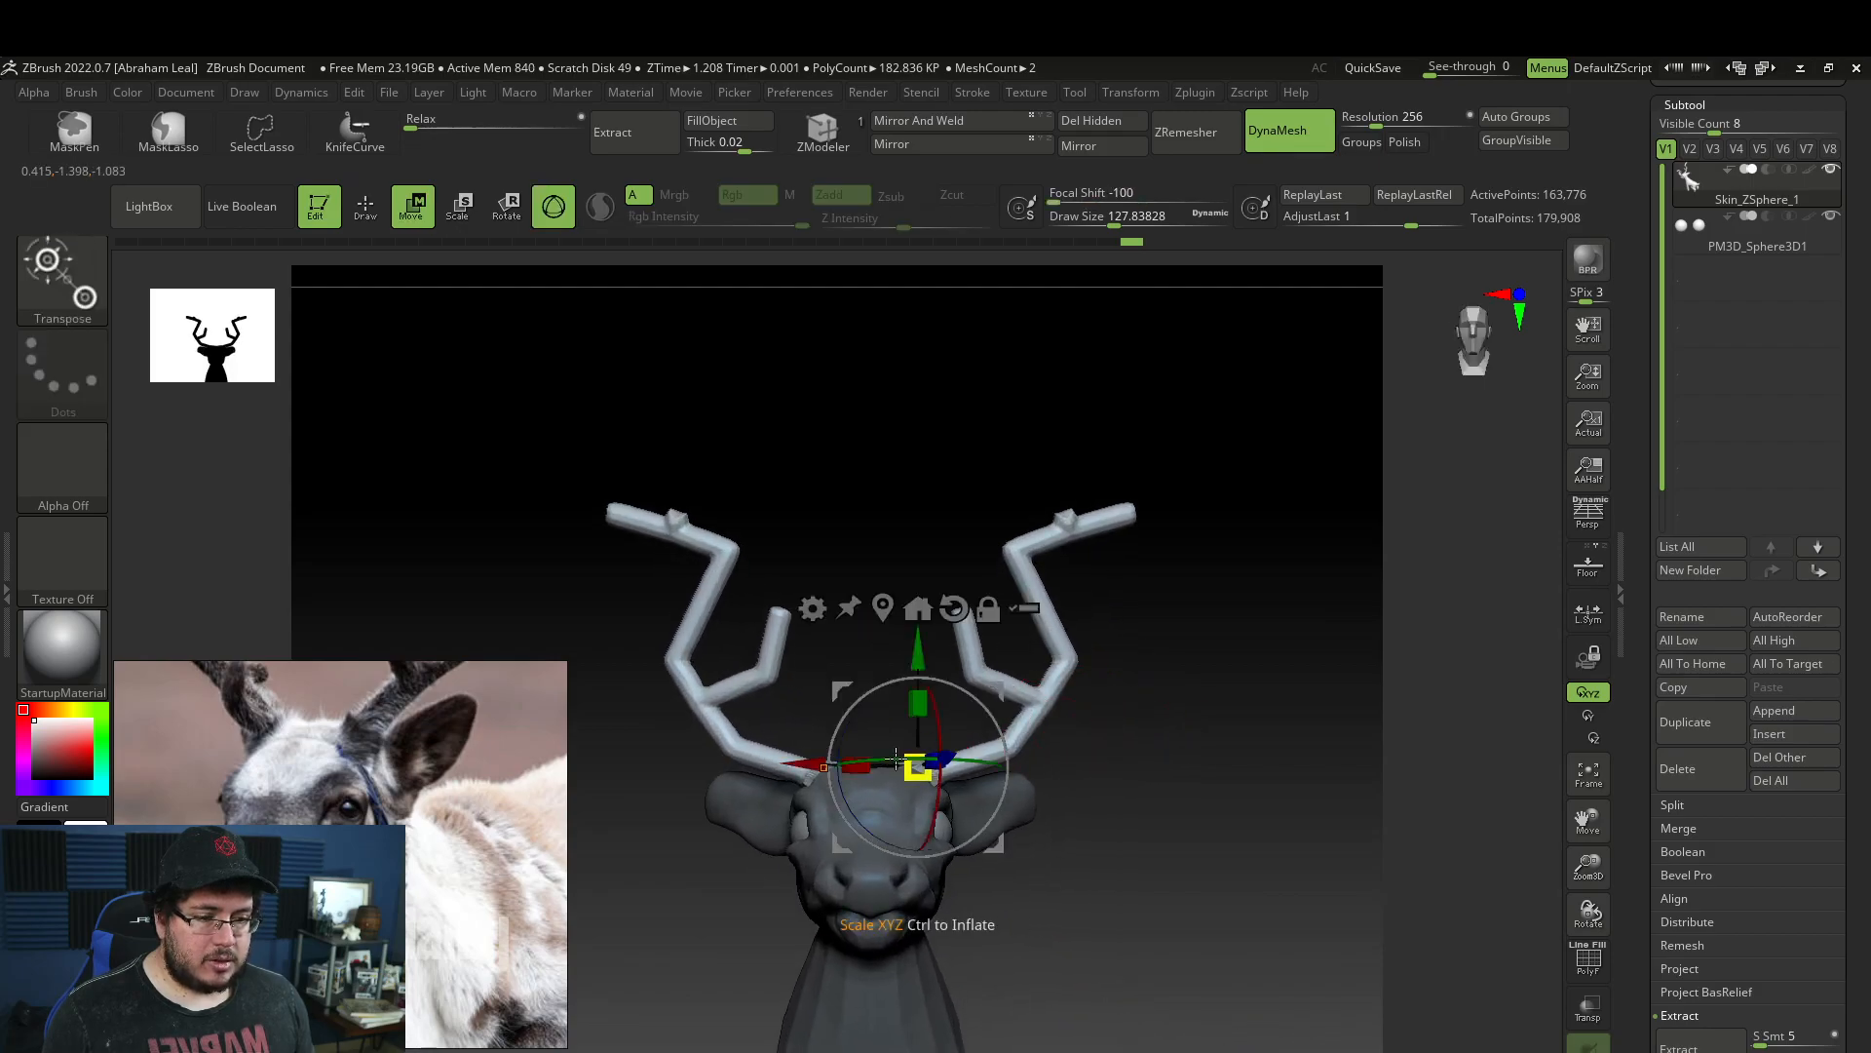
{"action": "key", "text": "ctrl+z"}
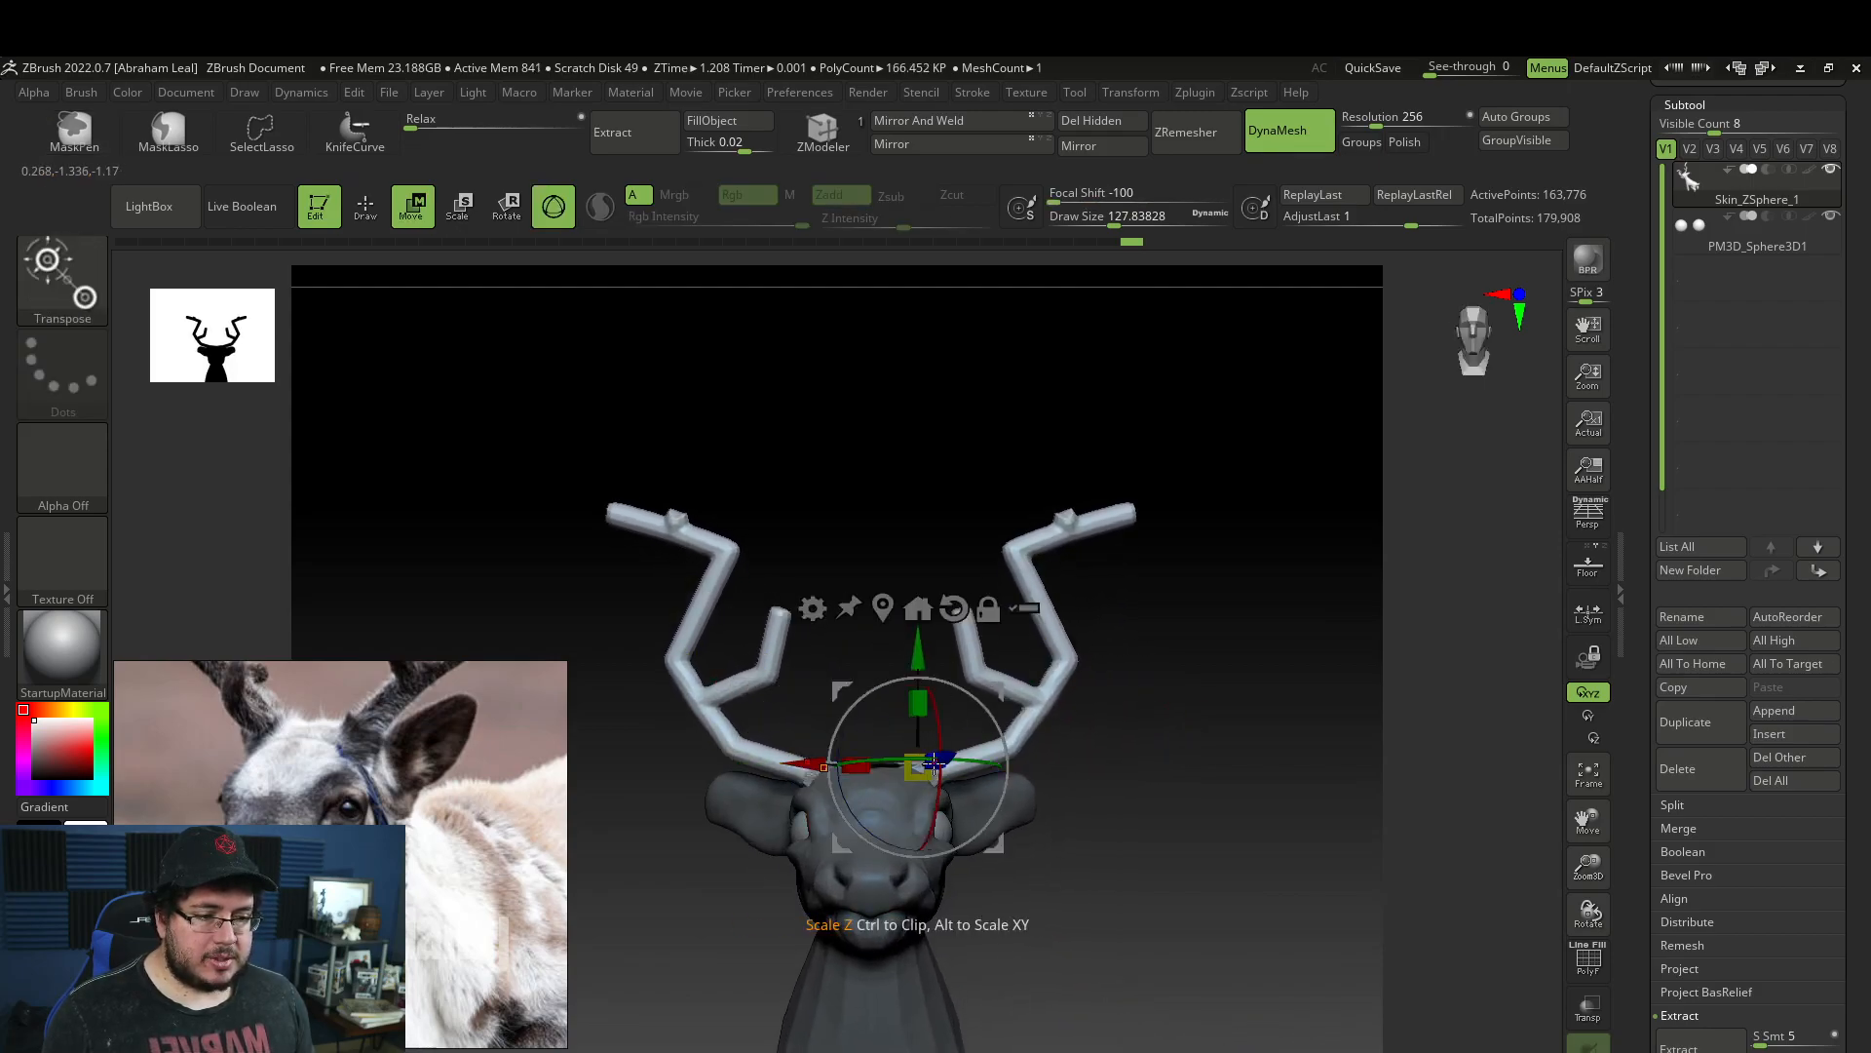
{"action": "left_click_drag", "start_coordinate": [806, 763], "coordinate": [792, 762]}
{"action": "key", "text": "q"}
{"action": "mouse_move", "coordinate": [1148, 700]}
{"action": "left_mouse_down", "text": "ctrl"}
{"action": "mouse_move", "coordinate": [1137, 606]}
{"action": "mouse_move", "coordinate": [1066, 669]}
{"action": "mouse_move", "coordinate": [1095, 653]}
{"action": "mouse_move", "coordinate": [1057, 652]}
{"action": "mouse_move", "coordinate": [1099, 647]}
{"action": "mouse_move", "coordinate": [1083, 756]}
{"action": "left_mouse_up", "text": "ctrl"}
{"action": "mouse_move", "coordinate": [1083, 755]}
{"action": "left_mouse_down"}
{"action": "mouse_move", "coordinate": [1154, 691]}
{"action": "mouse_move", "coordinate": [917, 683]}
{"action": "left_mouse_up"}
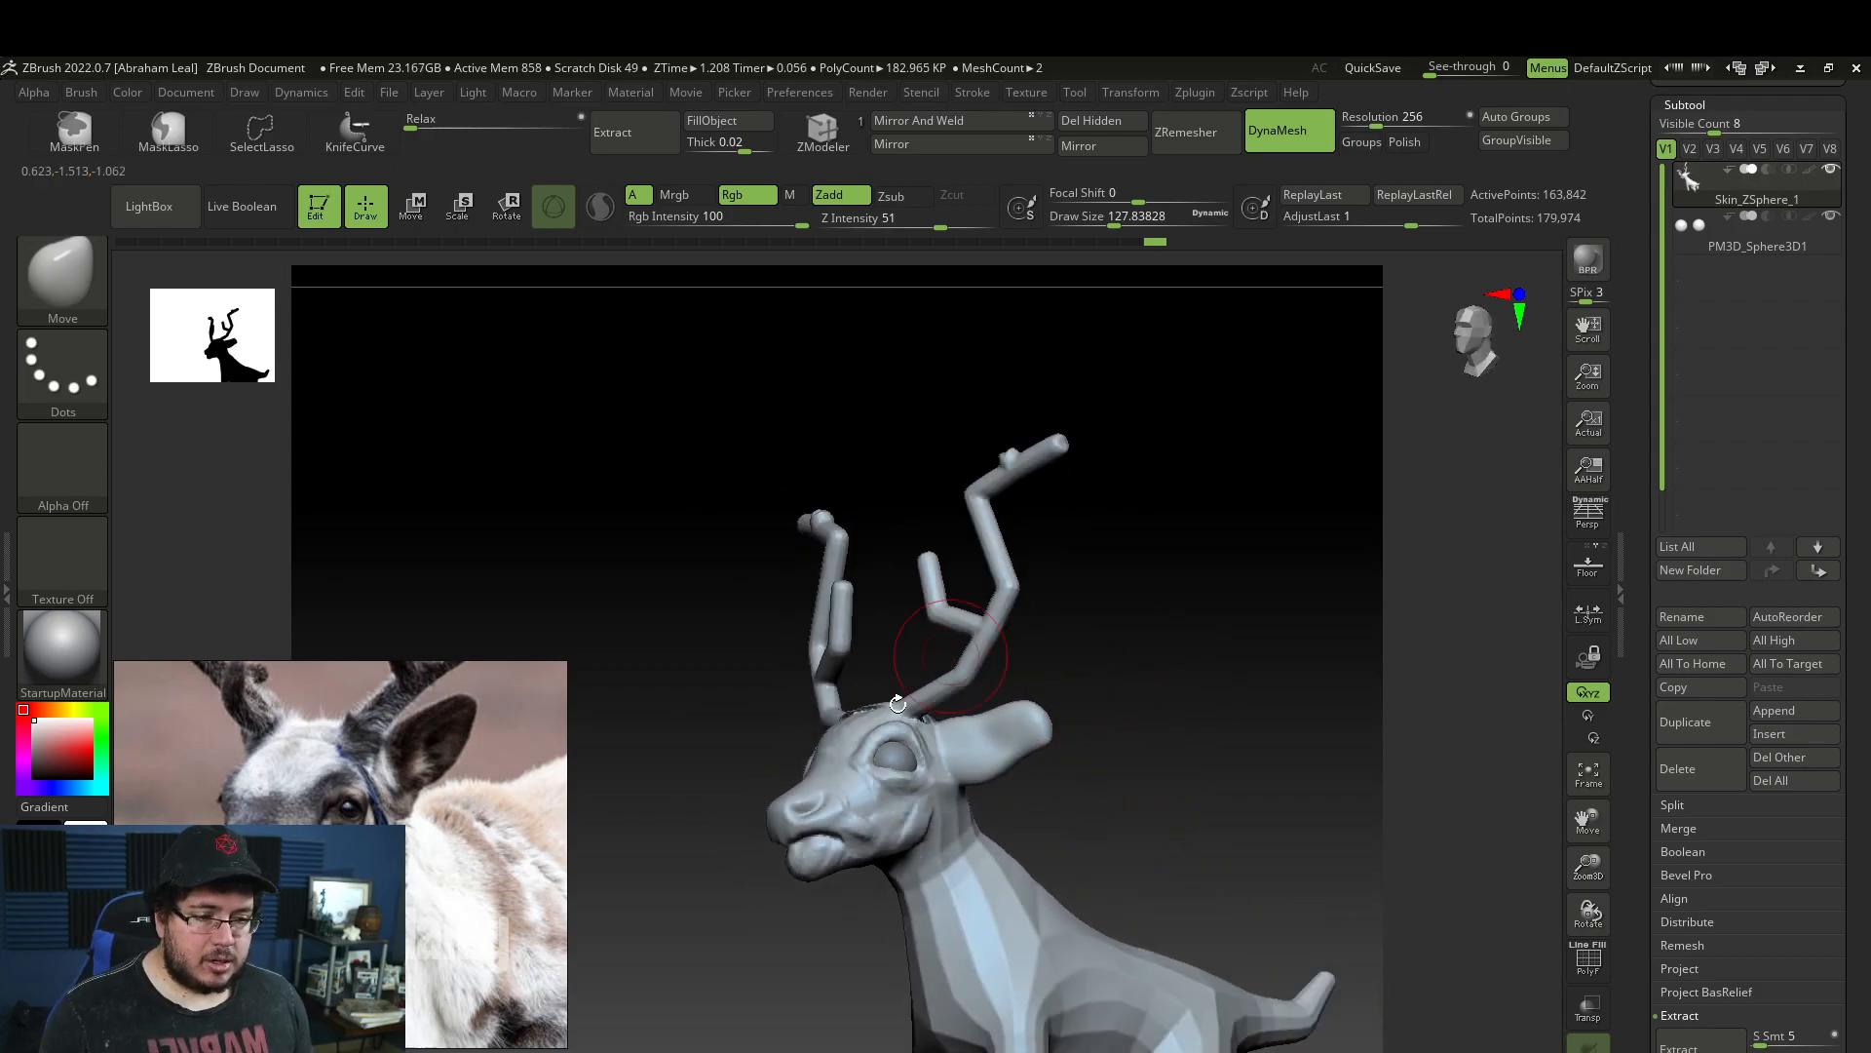
Flatten the planes of the jaw and forehead with TrimDynamic and remesh the skin with DynaMesh.
{"action": "key", "text": "b"}
{"action": "key", "text": "t"}
{"action": "key", "text": "d"}
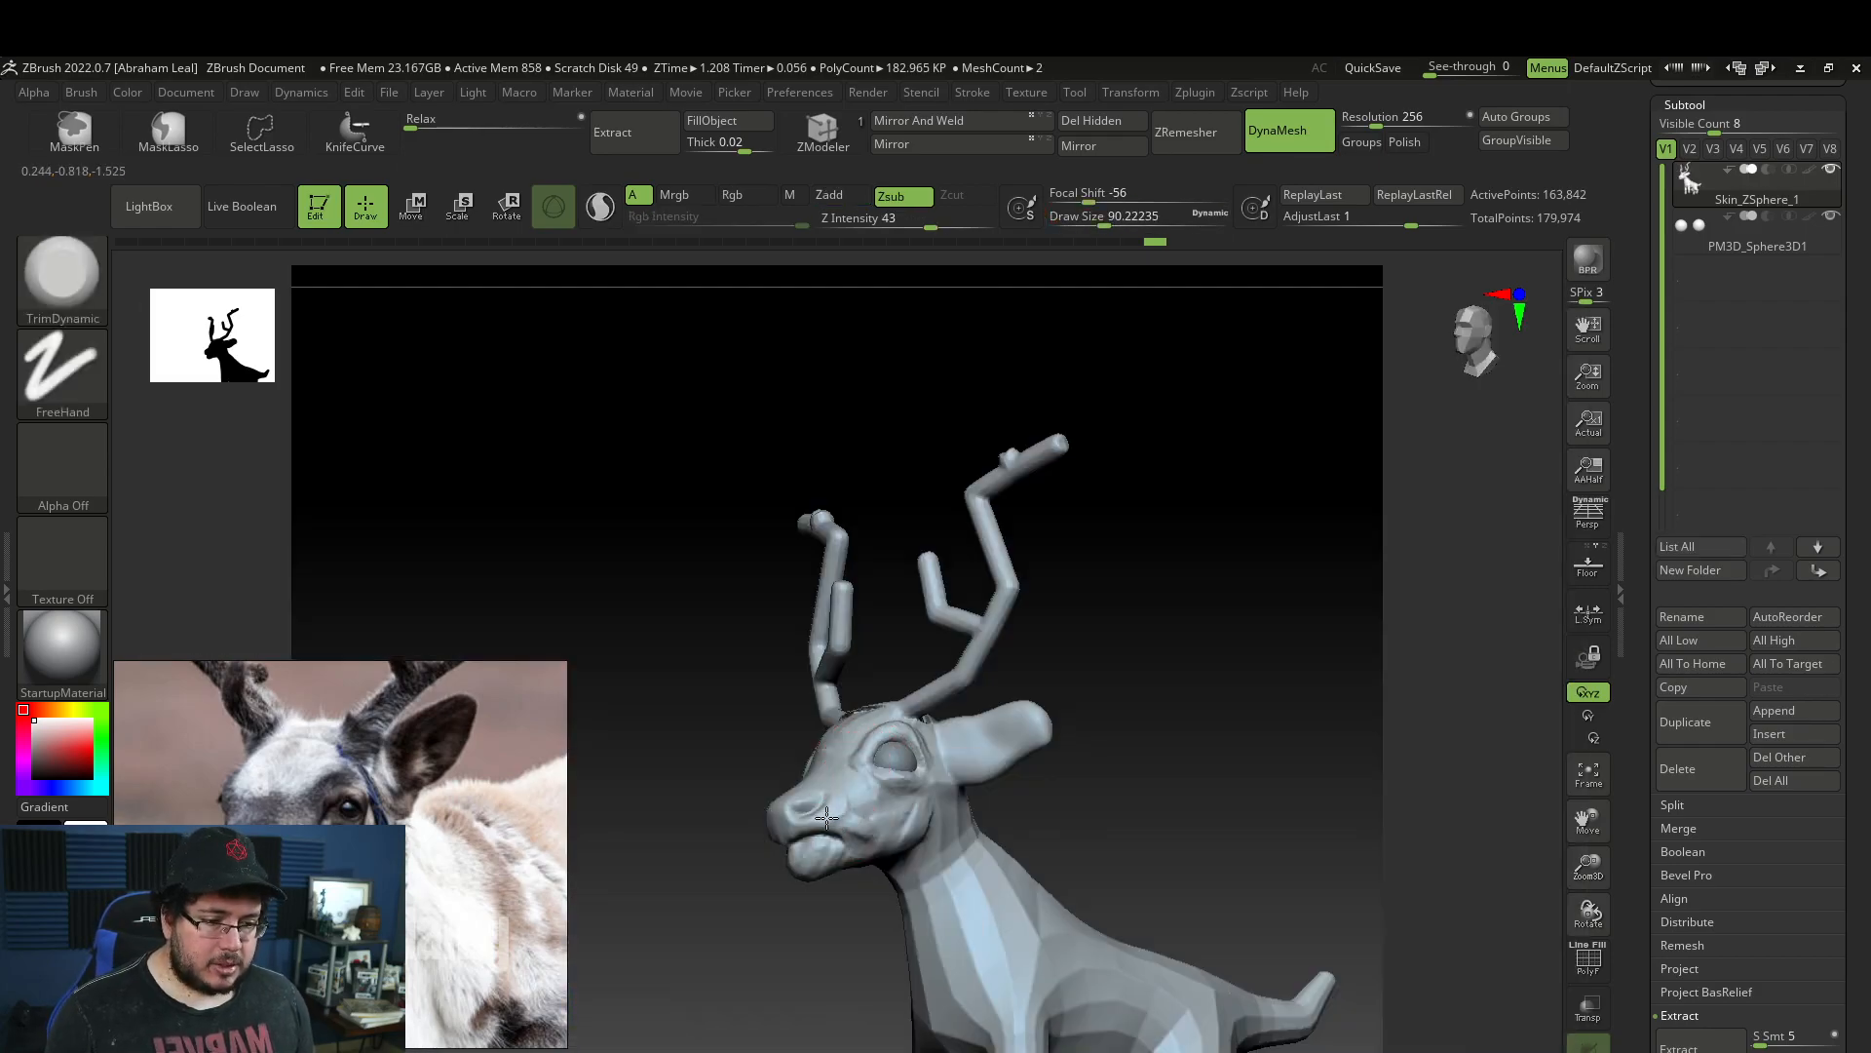
{"action": "left_click_drag", "start_coordinate": [951, 850], "coordinate": [938, 793]}
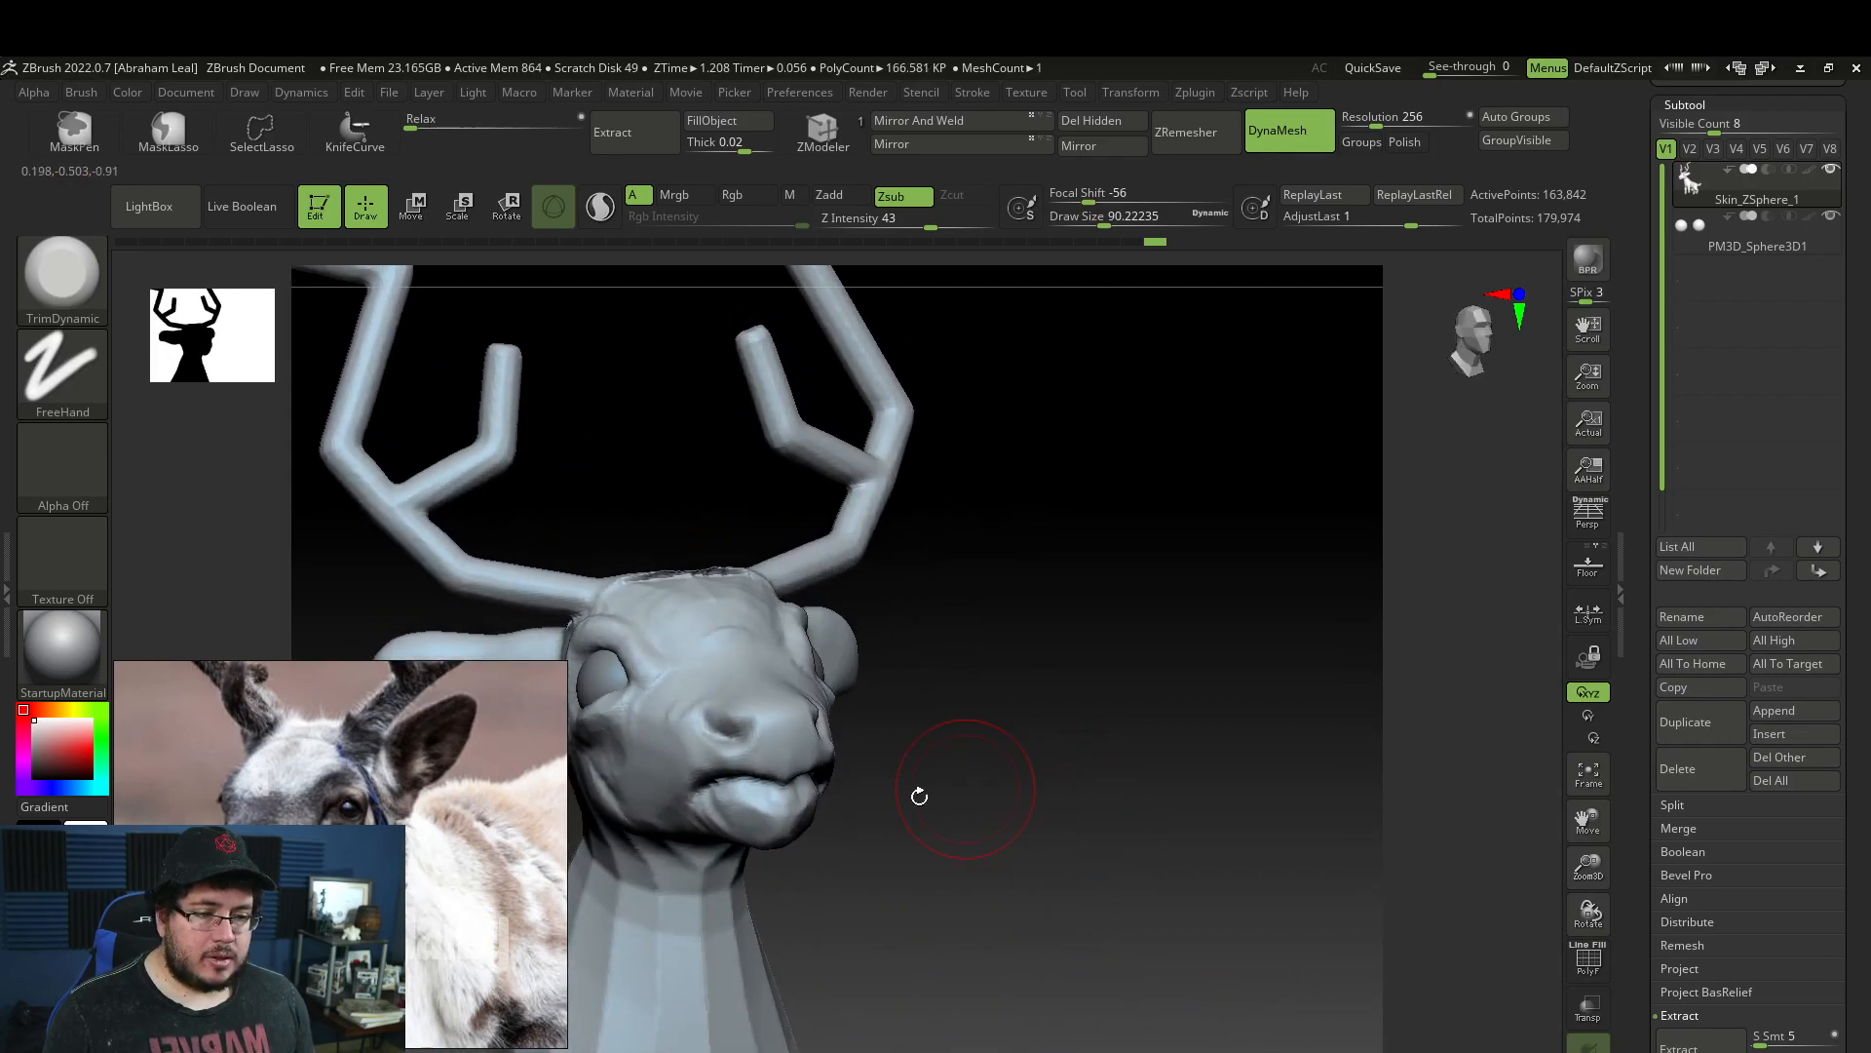
{"action": "mouse_move", "coordinate": [738, 861]}
{"action": "left_mouse_down"}
{"action": "mouse_move", "coordinate": [860, 764]}
{"action": "mouse_move", "coordinate": [767, 714]}
{"action": "left_mouse_up"}
{"action": "mouse_move", "coordinate": [936, 601]}
{"action": "left_mouse_down"}
{"action": "mouse_move", "coordinate": [877, 672]}
{"action": "mouse_move", "coordinate": [802, 623]}
{"action": "left_mouse_up"}
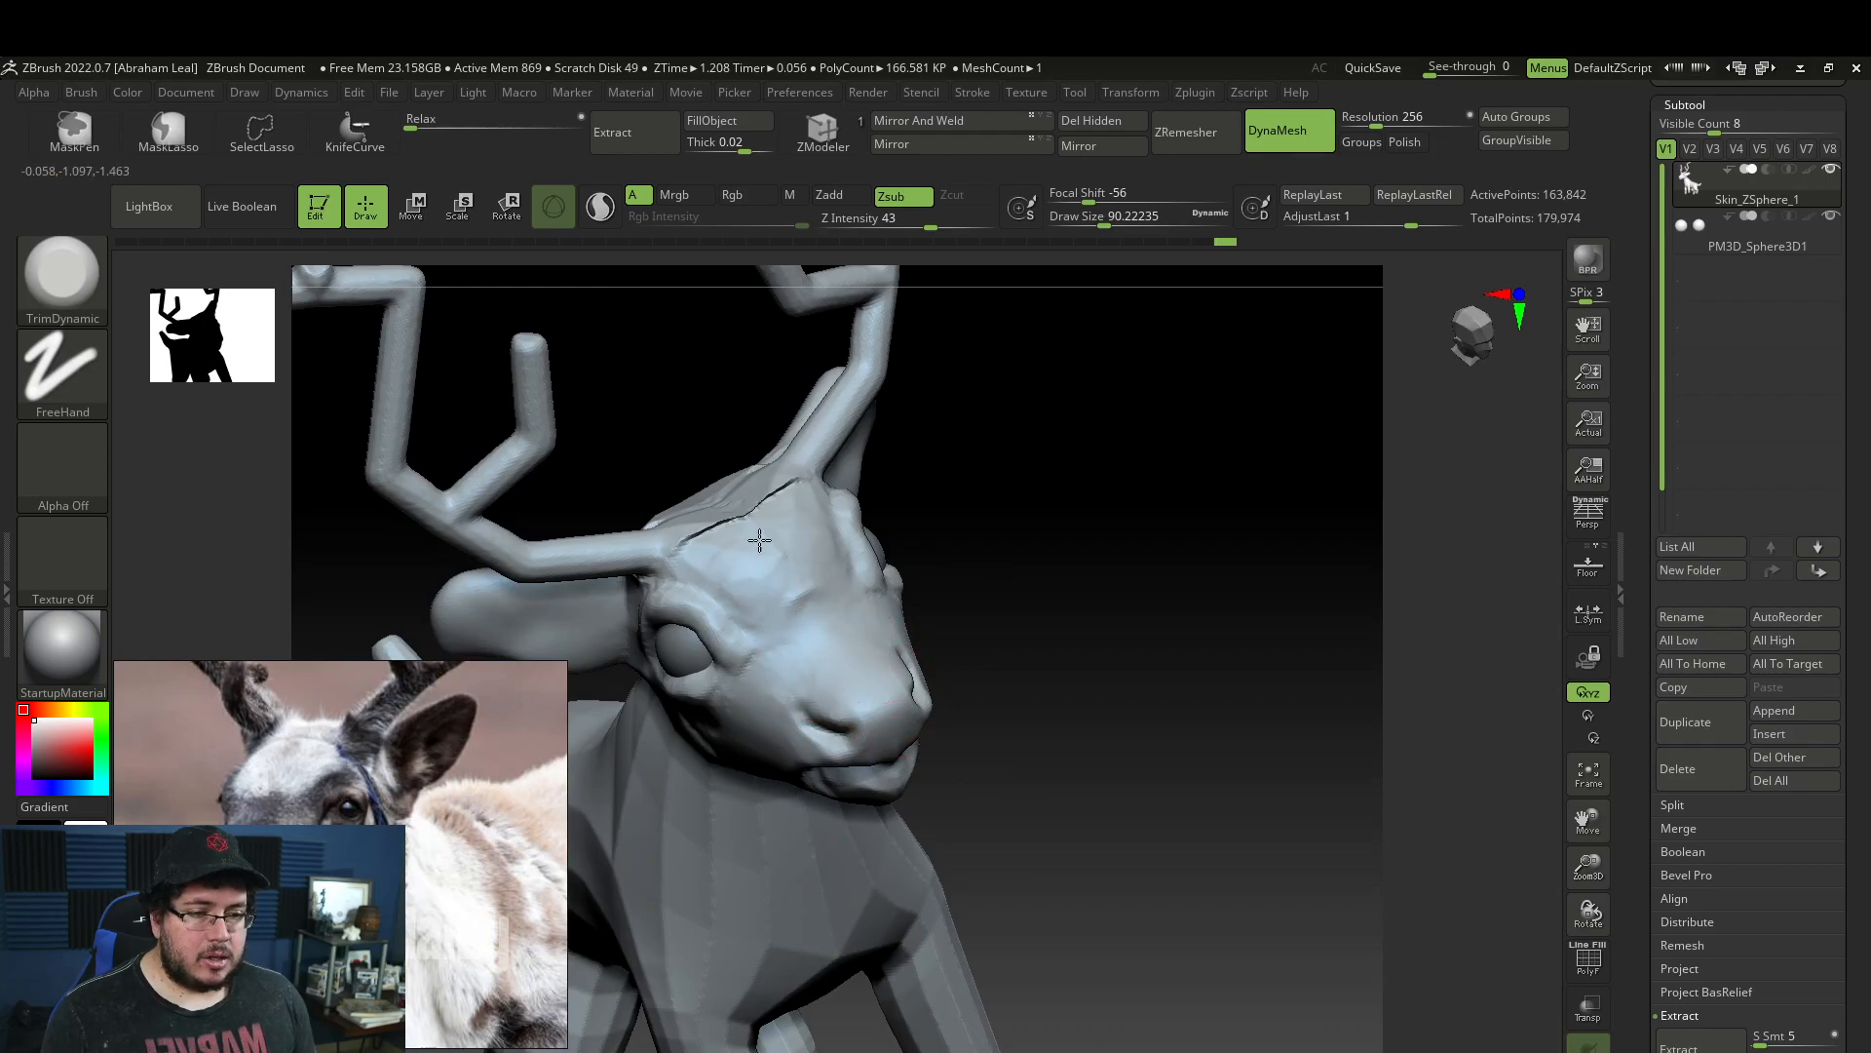
{"action": "right_click_drag", "start_coordinate": [779, 539], "coordinate": [975, 539]}
{"action": "left_click_drag", "start_coordinate": [990, 542], "coordinate": [950, 482], "text": "ctrl"}
{"action": "mouse_move", "coordinate": [931, 481]}
{"action": "right_mouse_down"}
{"action": "mouse_move", "coordinate": [731, 556]}
{"action": "mouse_move", "coordinate": [780, 487]}
{"action": "right_mouse_up"}
Build up the antler bases and the crown of the head with ClayBuildup at a draw size of about 68.
{"action": "key", "text": "b"}
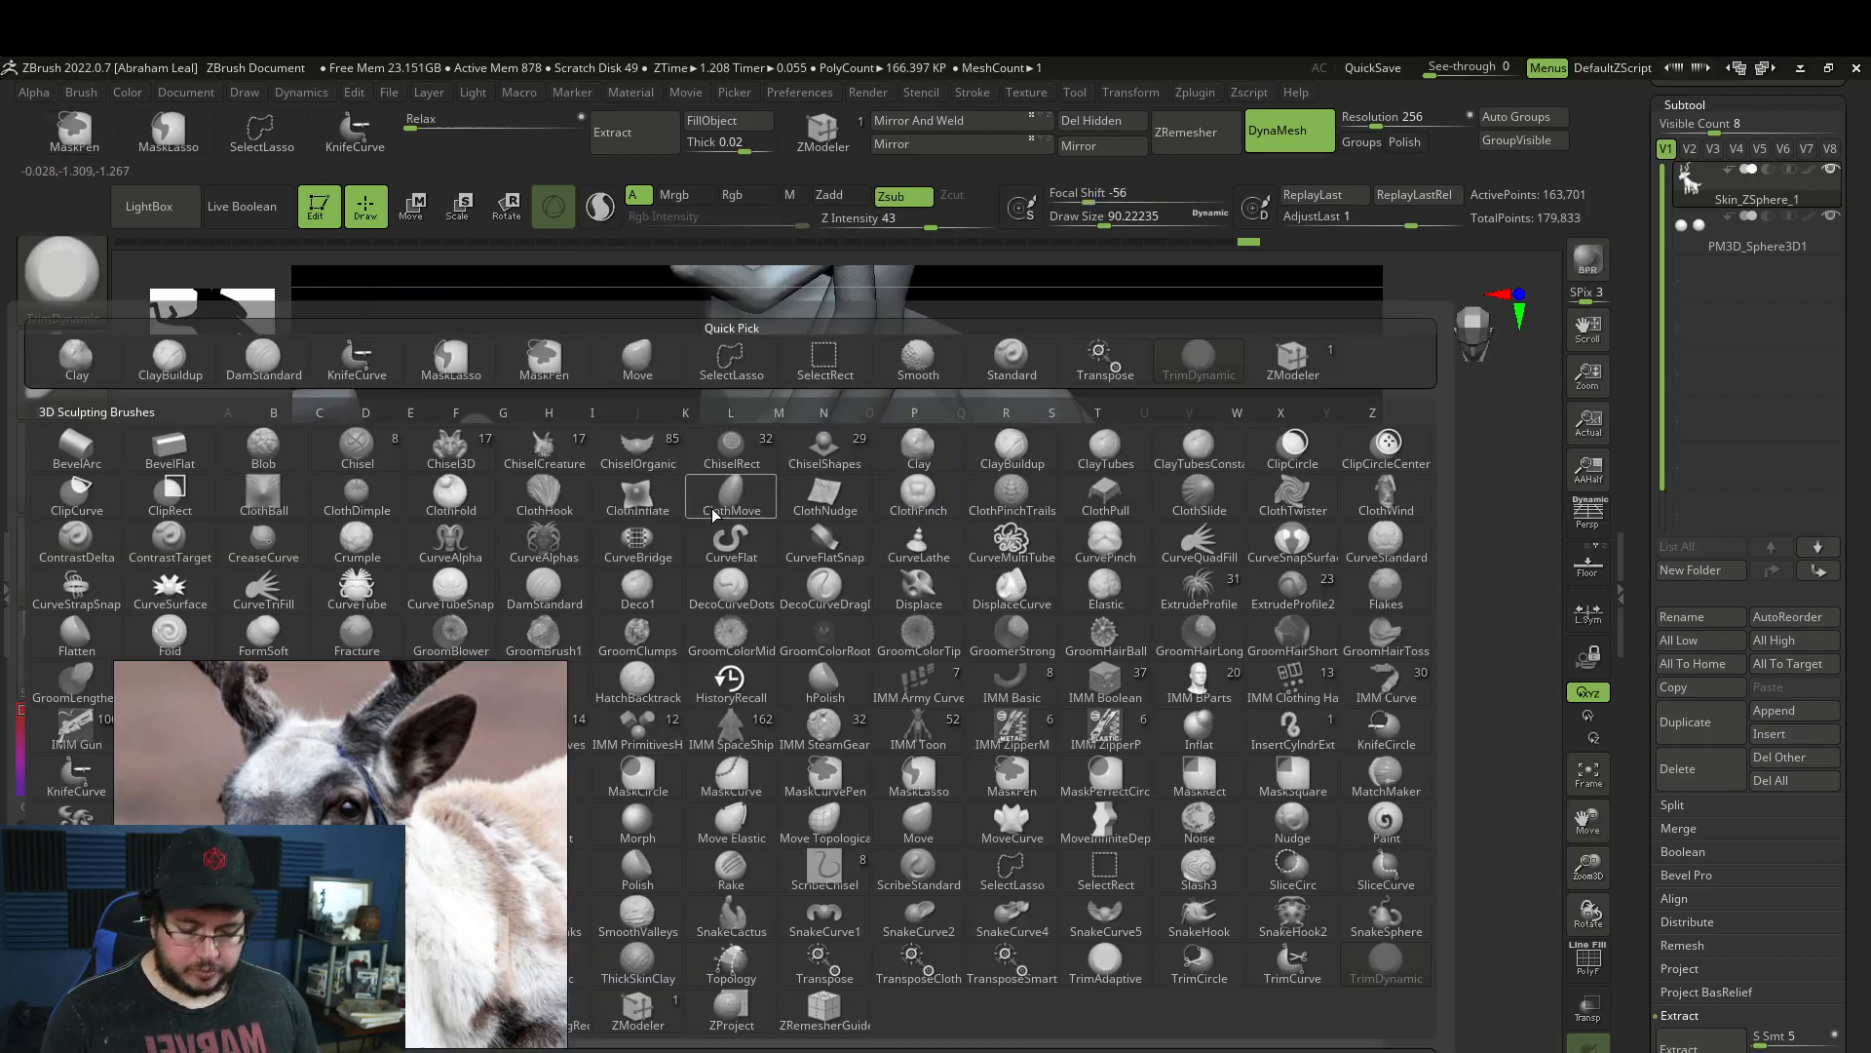
{"action": "key", "text": "c"}
{"action": "key", "text": "b"}
{"action": "mouse_move", "coordinate": [681, 509]}
{"action": "right_mouse_down"}
{"action": "mouse_move", "coordinate": [1065, 292]}
{"action": "mouse_move", "coordinate": [936, 493]}
{"action": "mouse_move", "coordinate": [678, 606]}
{"action": "mouse_move", "coordinate": [965, 539]}
{"action": "mouse_move", "coordinate": [839, 593]}
{"action": "mouse_move", "coordinate": [625, 611]}
{"action": "right_mouse_up"}
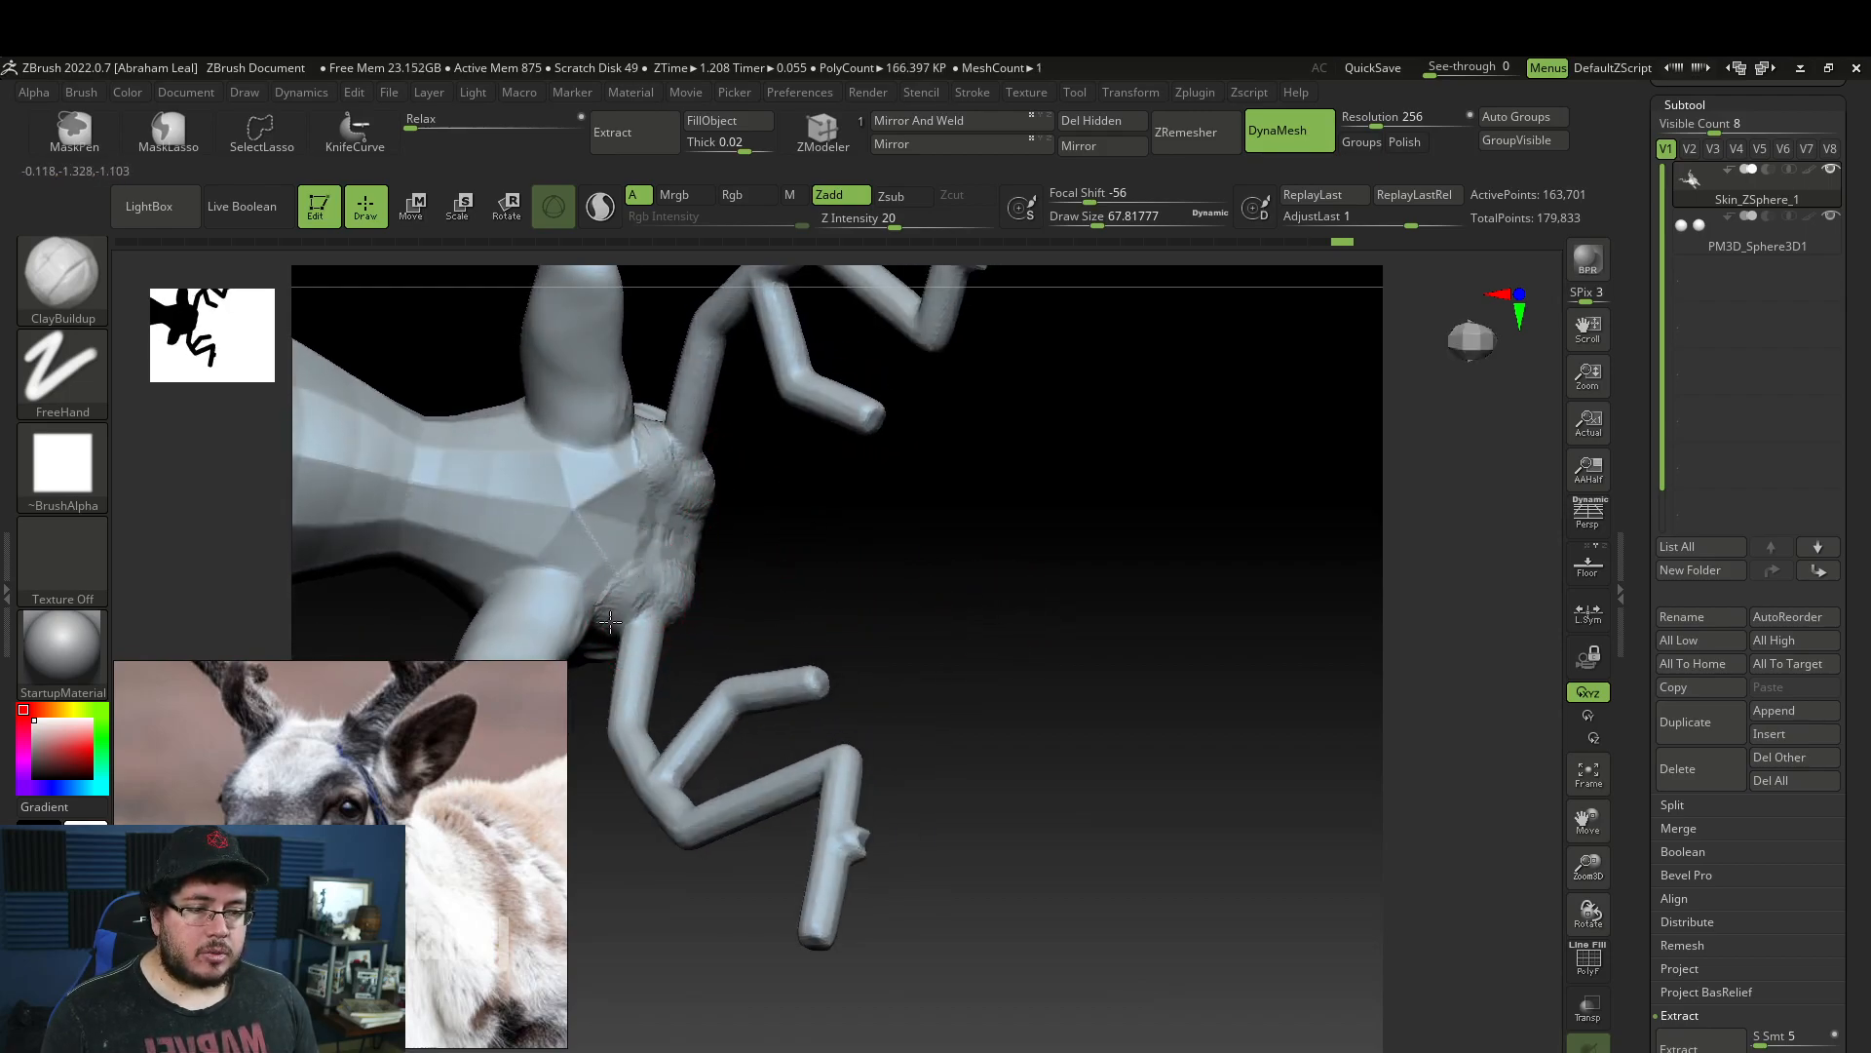
{"action": "right_click_drag", "start_coordinate": [641, 593], "coordinate": [675, 568]}
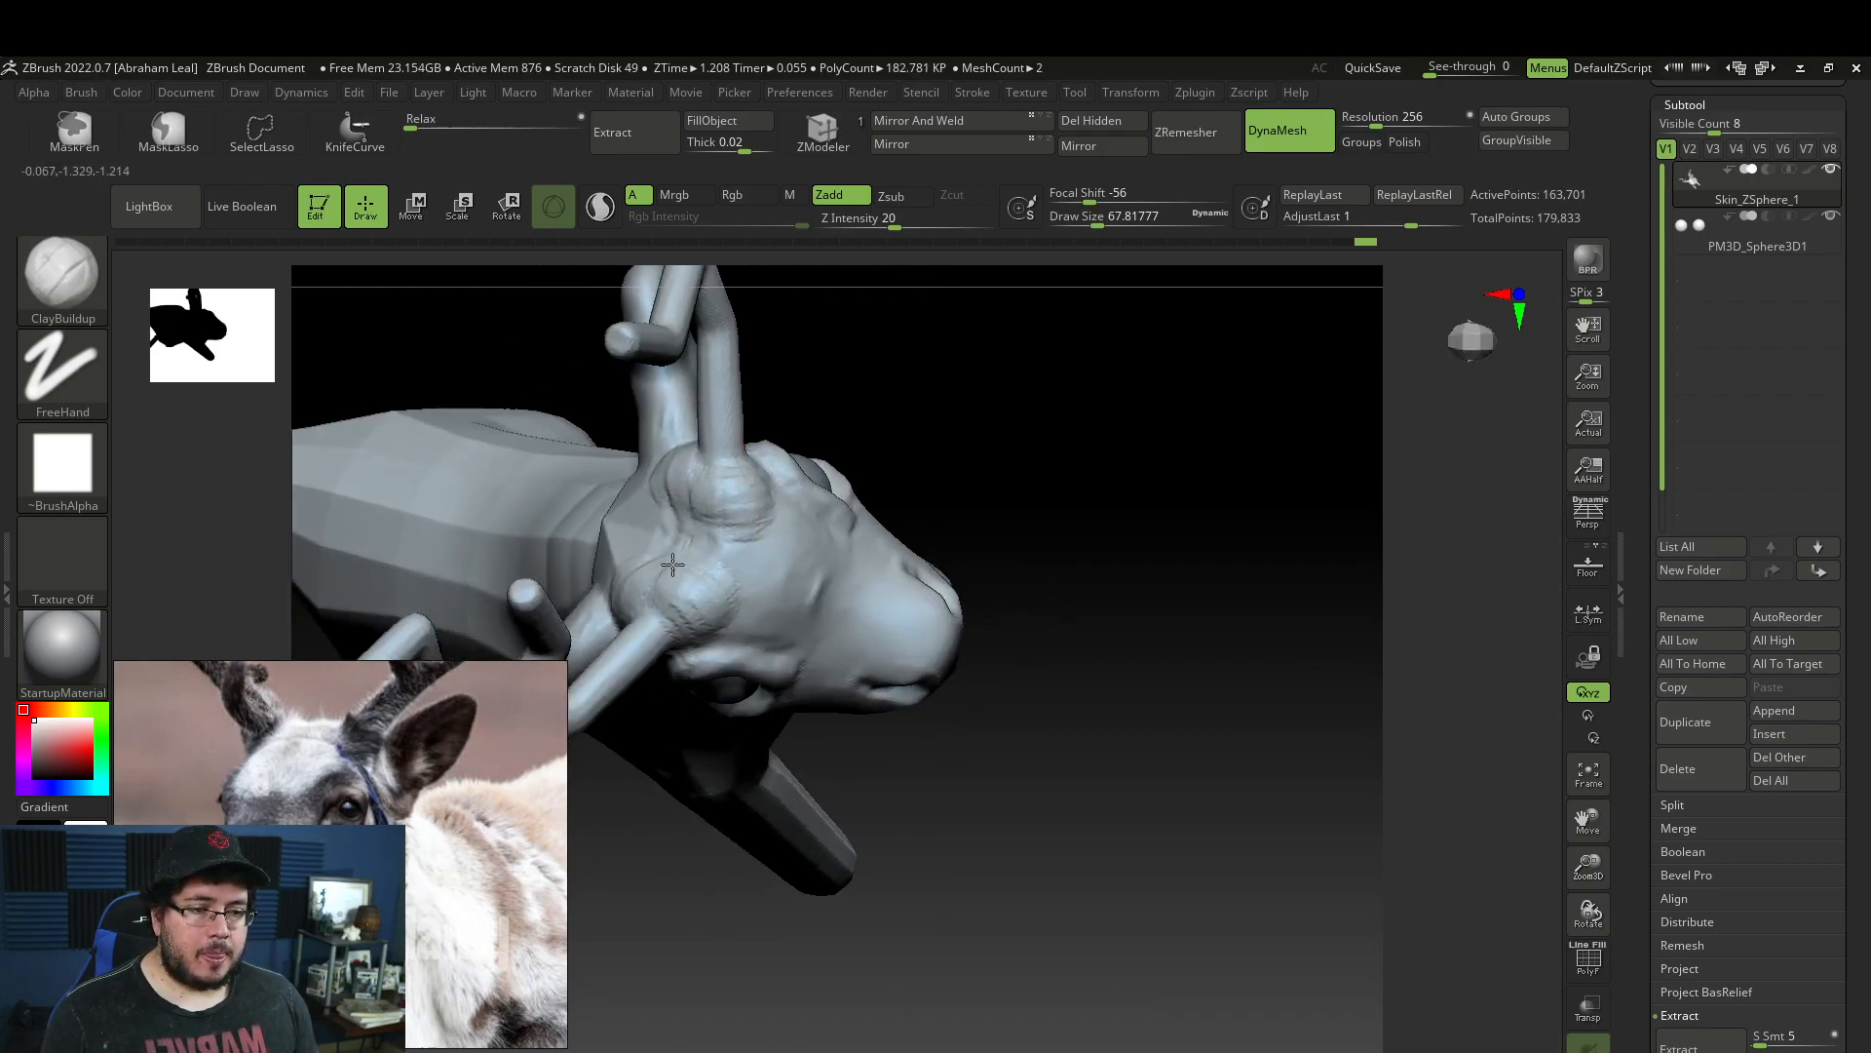
{"action": "left_click_drag", "start_coordinate": [670, 544], "coordinate": [626, 524]}
Carve the mouth line and its corner with DamStandard at a draw size of about 71.
{"action": "right_click_drag", "start_coordinate": [650, 587], "coordinate": [1019, 583]}
{"action": "key", "text": "b"}
{"action": "key", "text": "d"}
{"action": "key", "text": "s"}
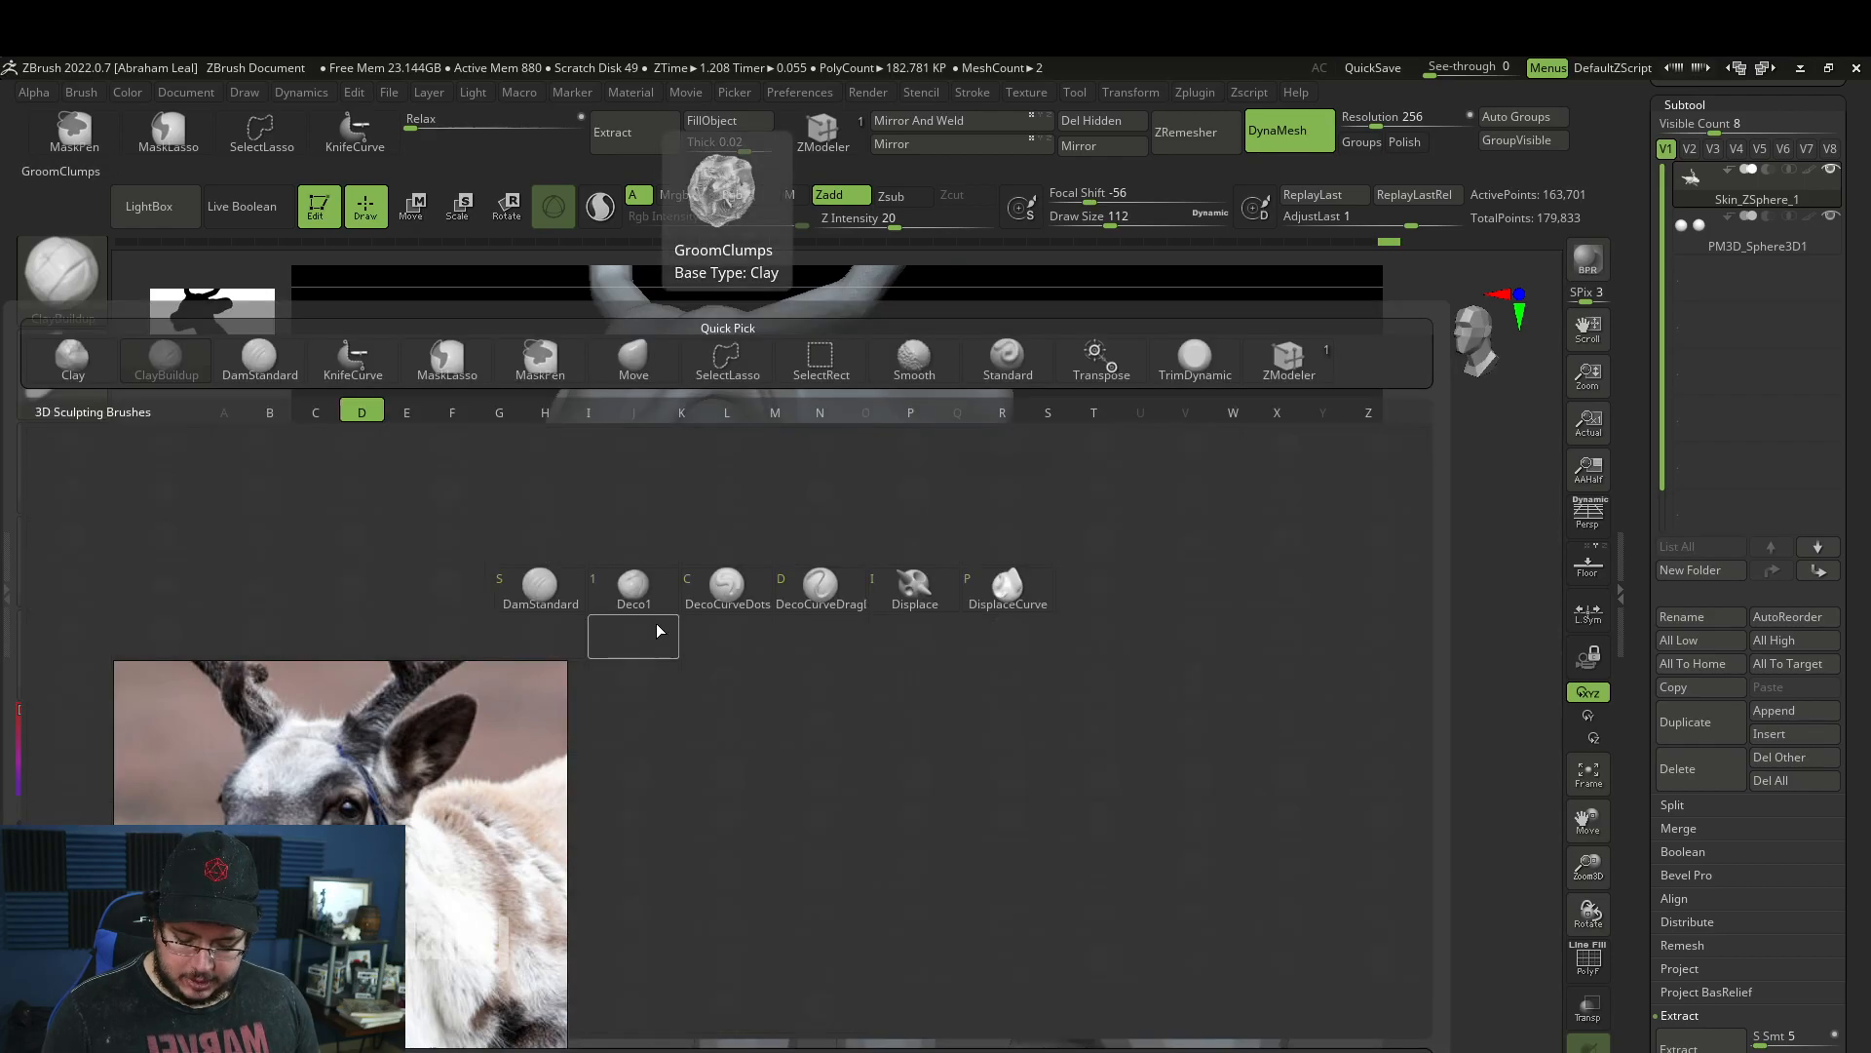
{"action": "key", "text": "space"}
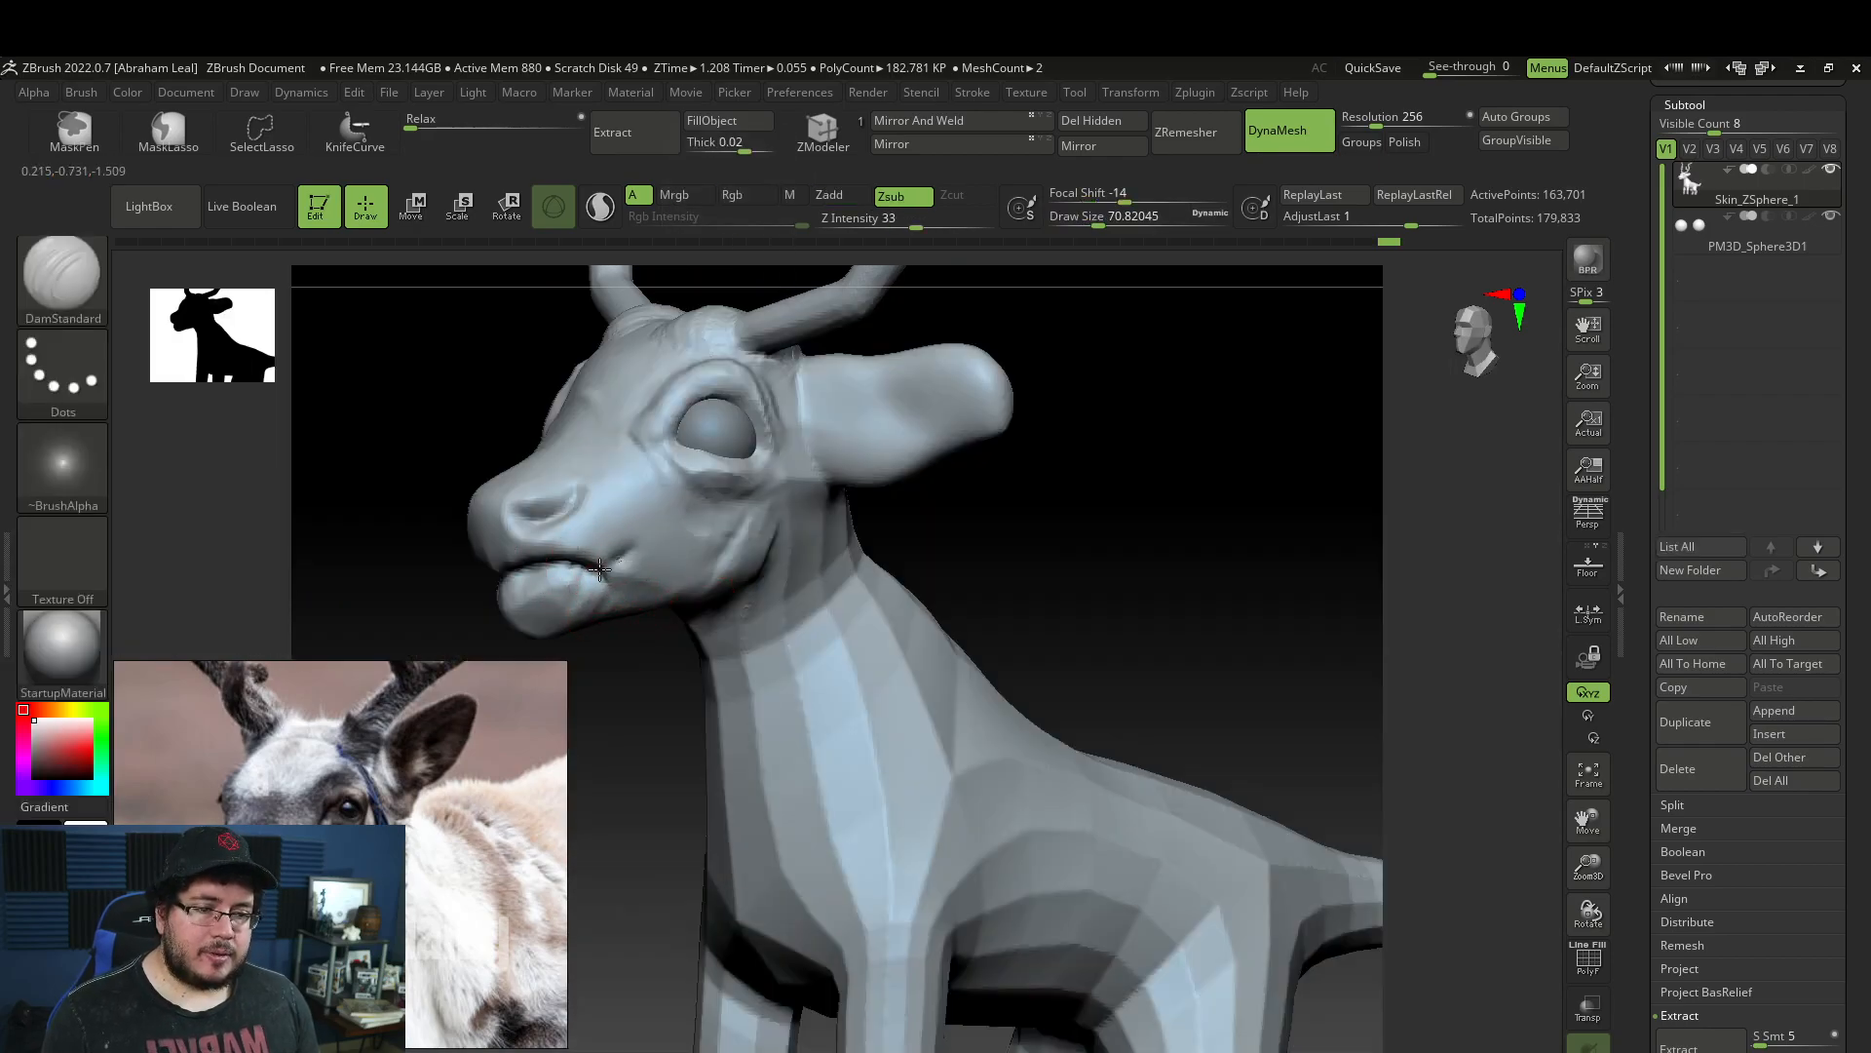
{"action": "left_click_drag", "start_coordinate": [627, 562], "coordinate": [636, 553]}
{"action": "right_click_drag", "start_coordinate": [635, 682], "coordinate": [657, 634]}
Flatten the lower lip and chin with TrimDynamic.
{"action": "key", "text": "b"}
{"action": "key", "text": "t"}
{"action": "key", "text": "d"}
{"action": "left_click_drag", "start_coordinate": [596, 579], "coordinate": [585, 592]}
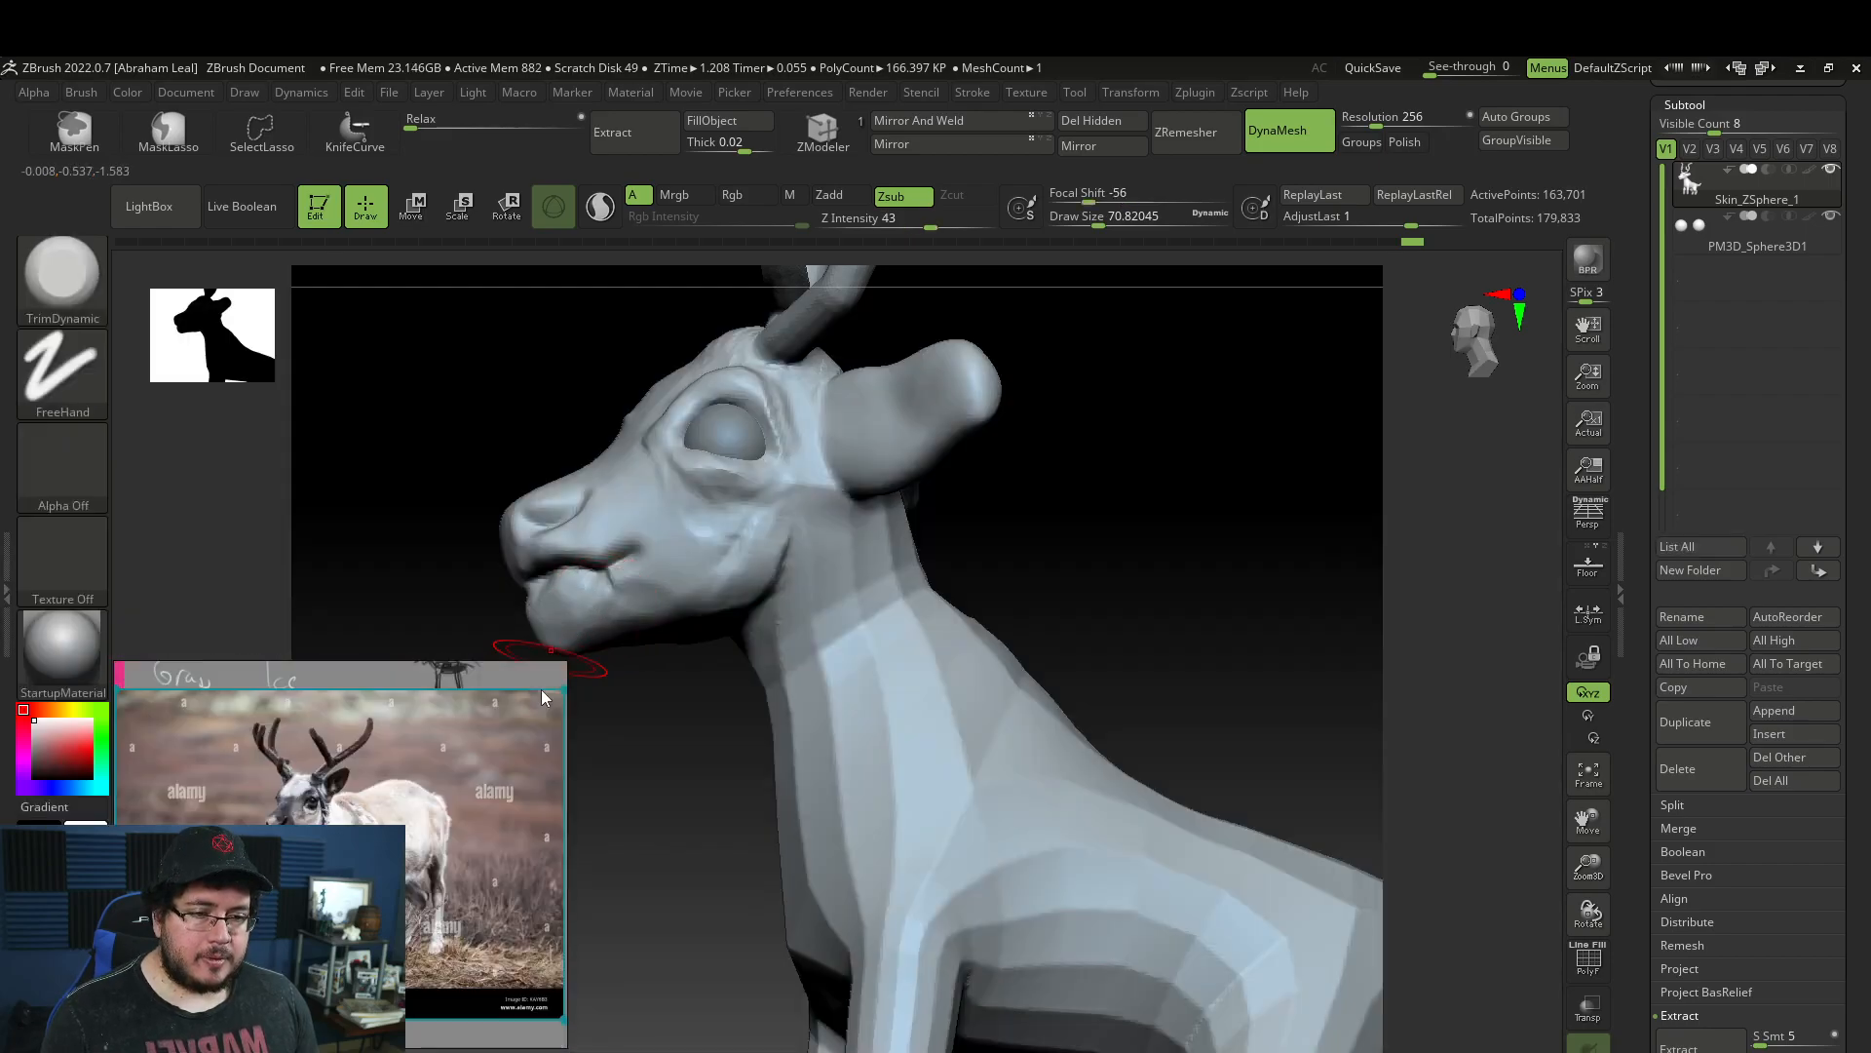
{"action": "mouse_move", "coordinate": [704, 683]}
{"action": "left_mouse_down"}
{"action": "mouse_move", "coordinate": [794, 627]}
{"action": "mouse_move", "coordinate": [1094, 513]}
{"action": "mouse_move", "coordinate": [915, 594]}
{"action": "mouse_move", "coordinate": [714, 590]}
{"action": "left_mouse_up"}
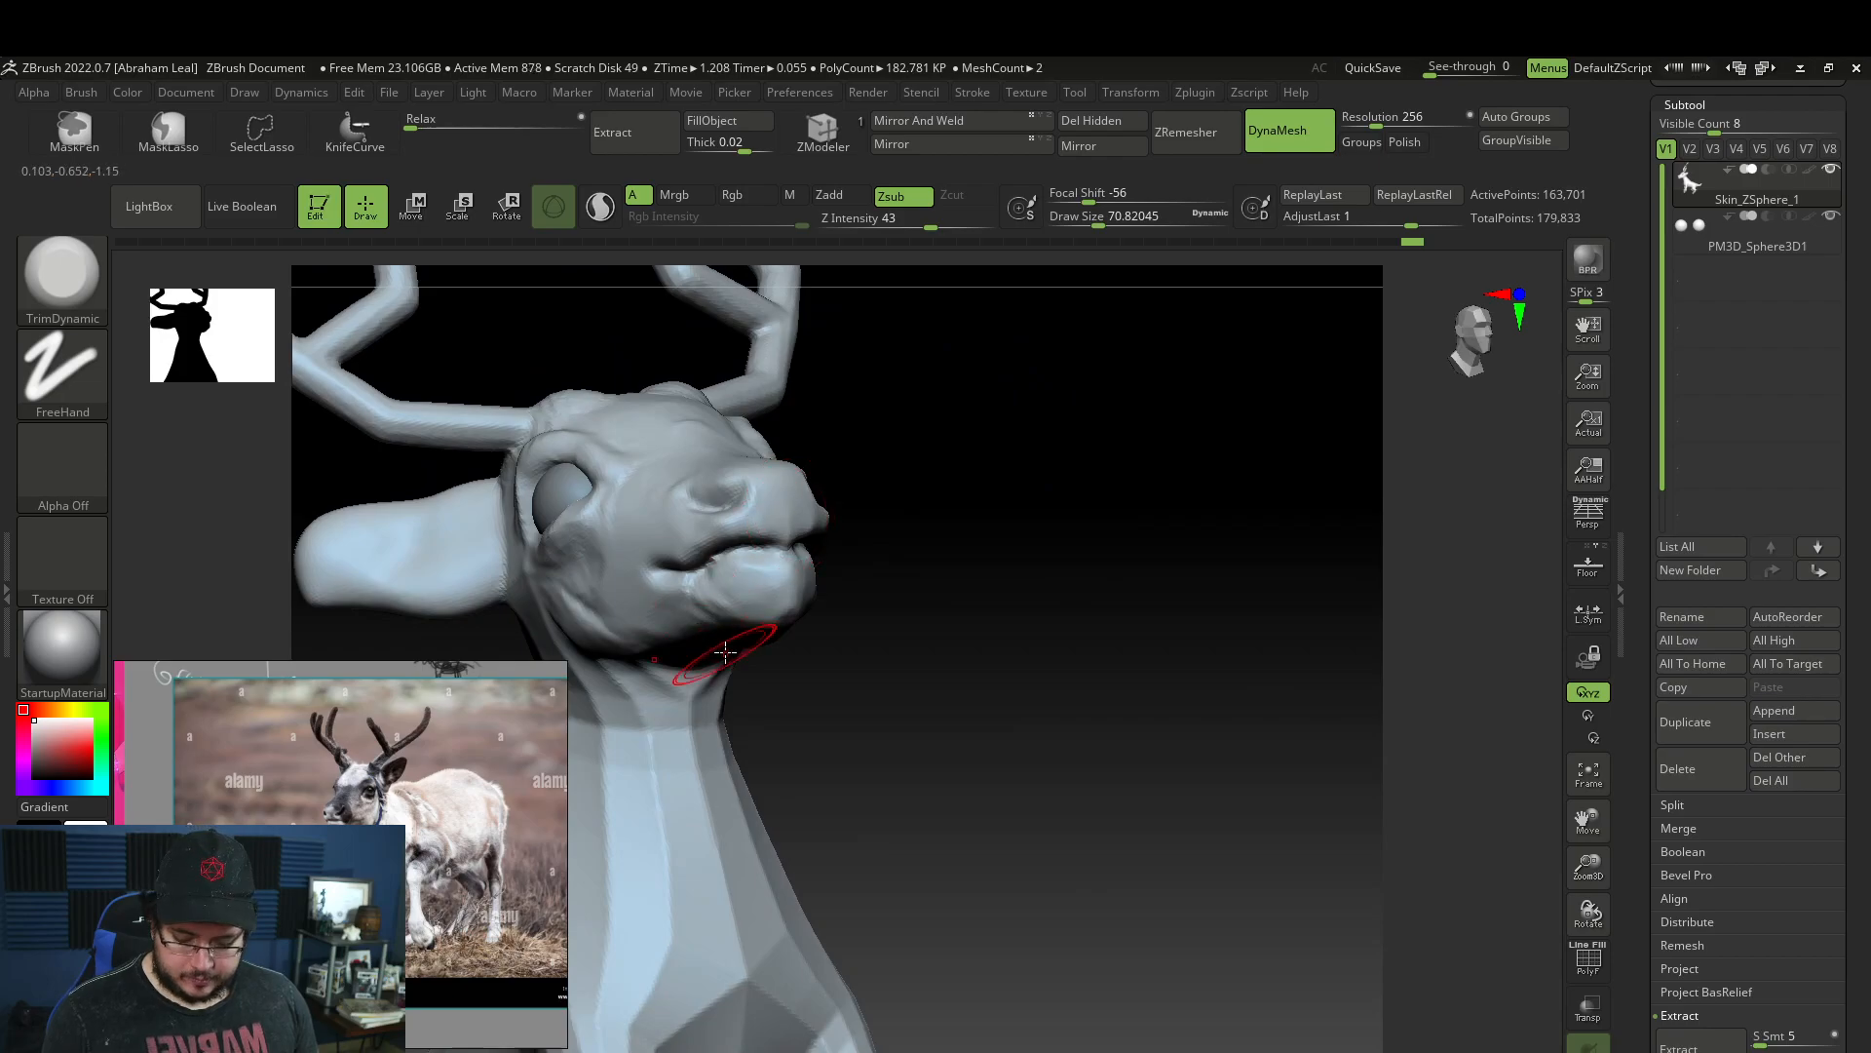
Thicken the throat, neck and nape with ClayBuildup at a draw size of about 149.
{"action": "key", "text": "b"}
{"action": "key", "text": "c"}
{"action": "key", "text": "b"}
{"action": "left_click_drag", "start_coordinate": [442, 810], "coordinate": [614, 828]}
{"action": "mouse_move", "coordinate": [979, 614]}
{"action": "left_mouse_down"}
{"action": "mouse_move", "coordinate": [932, 690]}
{"action": "mouse_move", "coordinate": [839, 656]}
{"action": "mouse_move", "coordinate": [856, 652]}
{"action": "mouse_move", "coordinate": [773, 584]}
{"action": "mouse_move", "coordinate": [663, 551]}
{"action": "mouse_move", "coordinate": [667, 619]}
{"action": "mouse_move", "coordinate": [716, 624]}
{"action": "mouse_move", "coordinate": [657, 601]}
{"action": "mouse_move", "coordinate": [857, 644]}
{"action": "mouse_move", "coordinate": [701, 608]}
{"action": "left_mouse_up"}
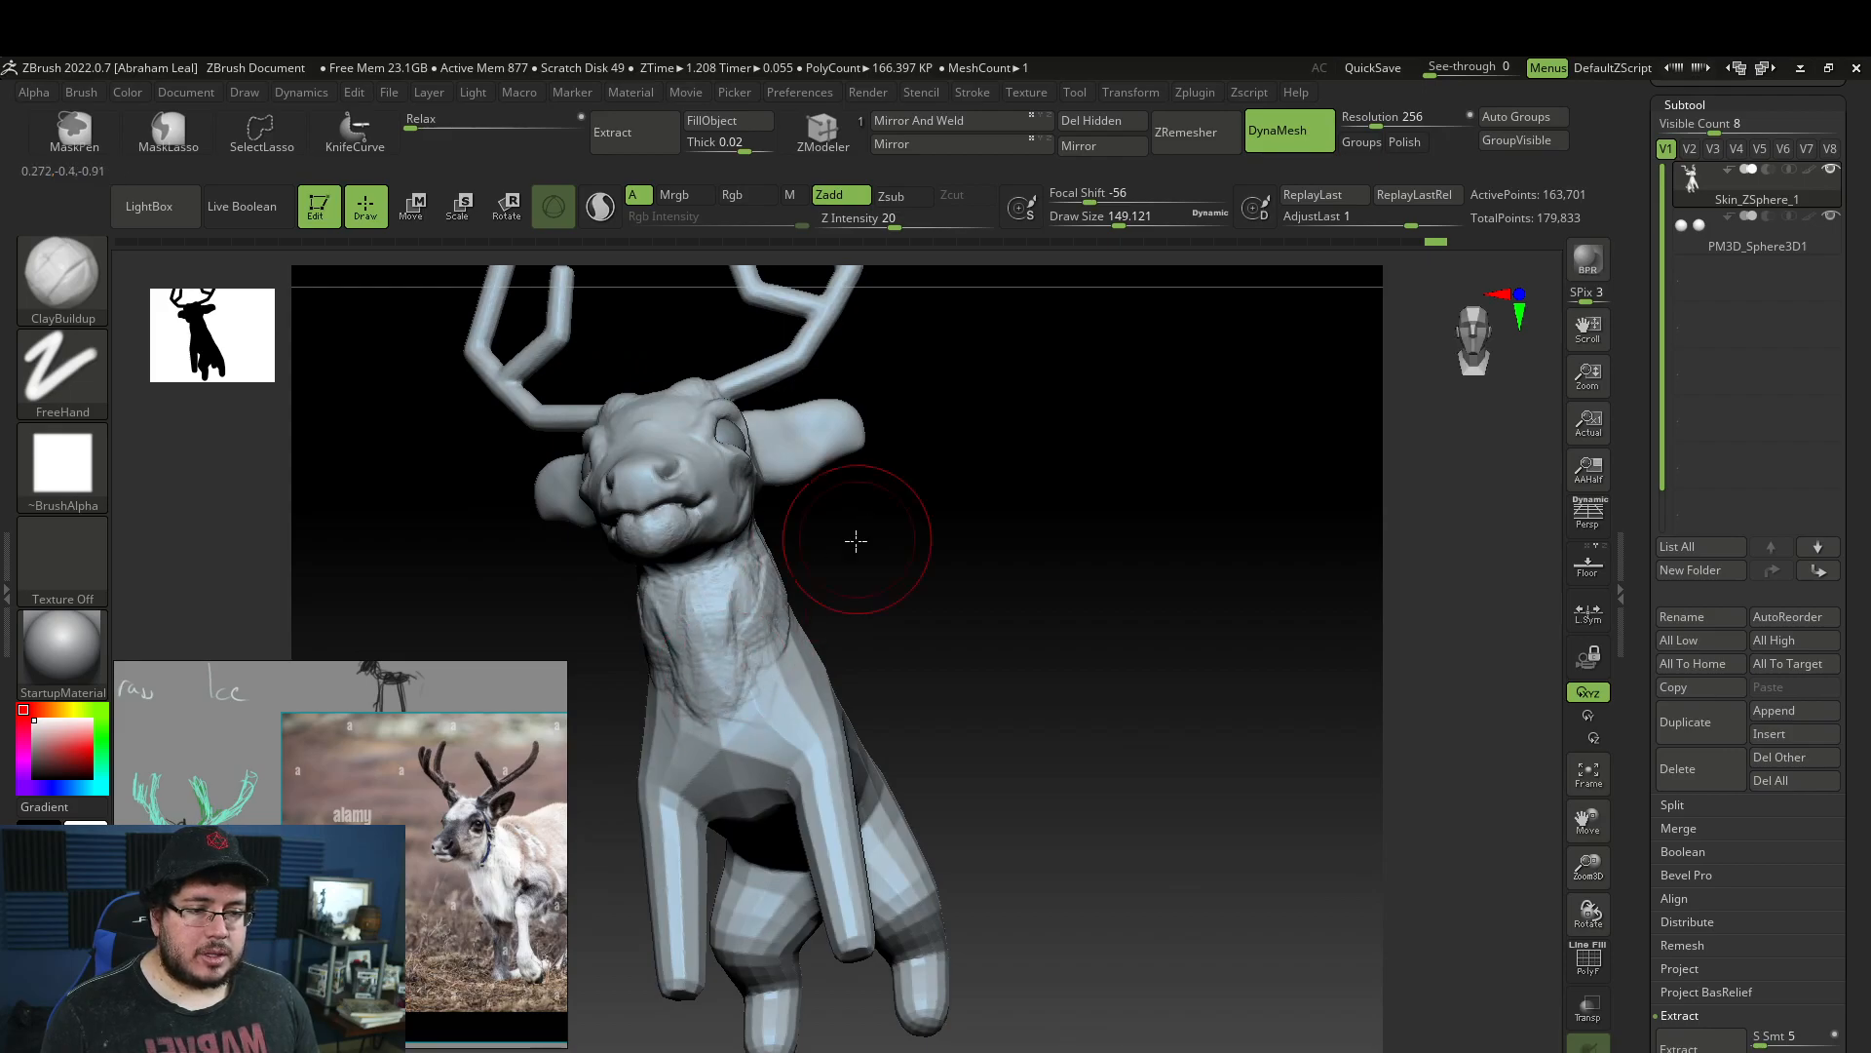
{"action": "left_click_drag", "start_coordinate": [862, 536], "coordinate": [714, 679]}
{"action": "left_click_drag", "start_coordinate": [748, 582], "coordinate": [840, 471]}
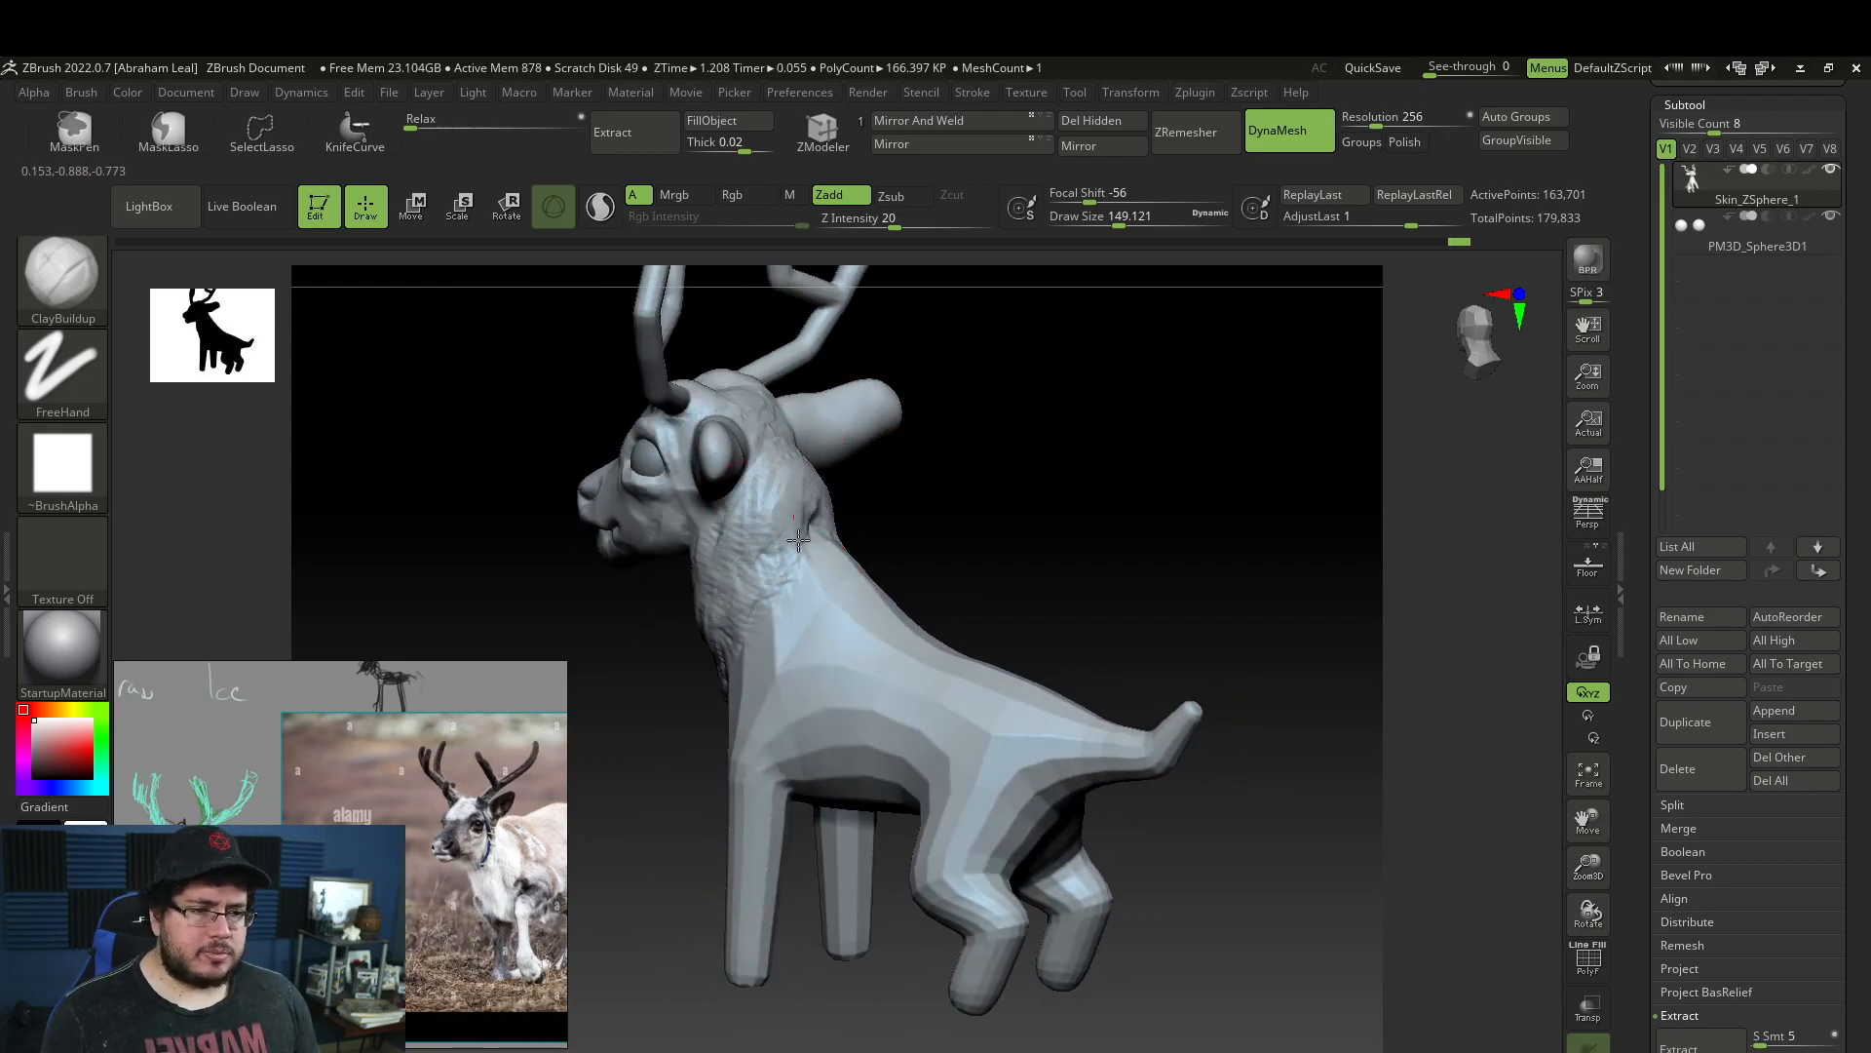
{"action": "left_click_drag", "start_coordinate": [796, 571], "coordinate": [830, 435]}
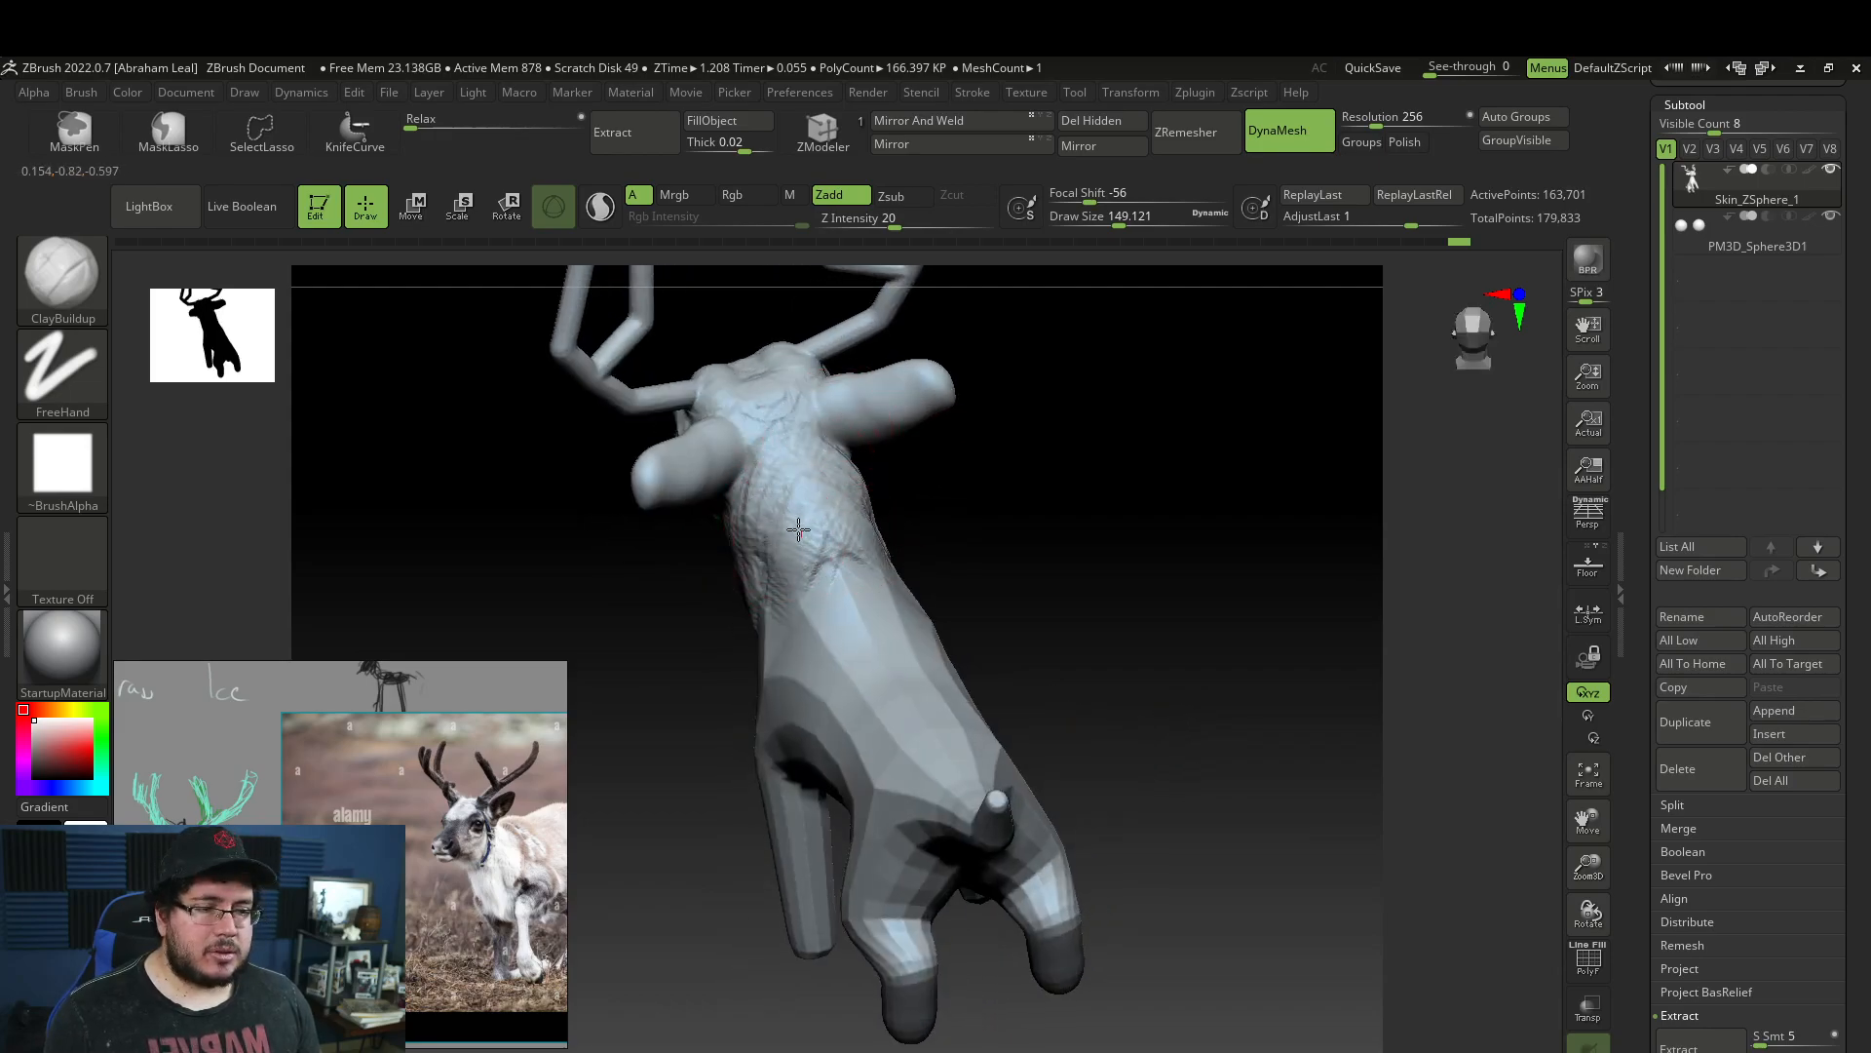
Extend the ClayBuildup volume from the neck down over the chest and shoulders.
{"action": "left_click_drag", "start_coordinate": [776, 586], "coordinate": [694, 618]}
{"action": "left_click_drag", "start_coordinate": [629, 764], "coordinate": [789, 518]}
{"action": "left_click_drag", "start_coordinate": [677, 552], "coordinate": [741, 592]}
{"action": "right_click_drag", "start_coordinate": [794, 656], "coordinate": [951, 613]}
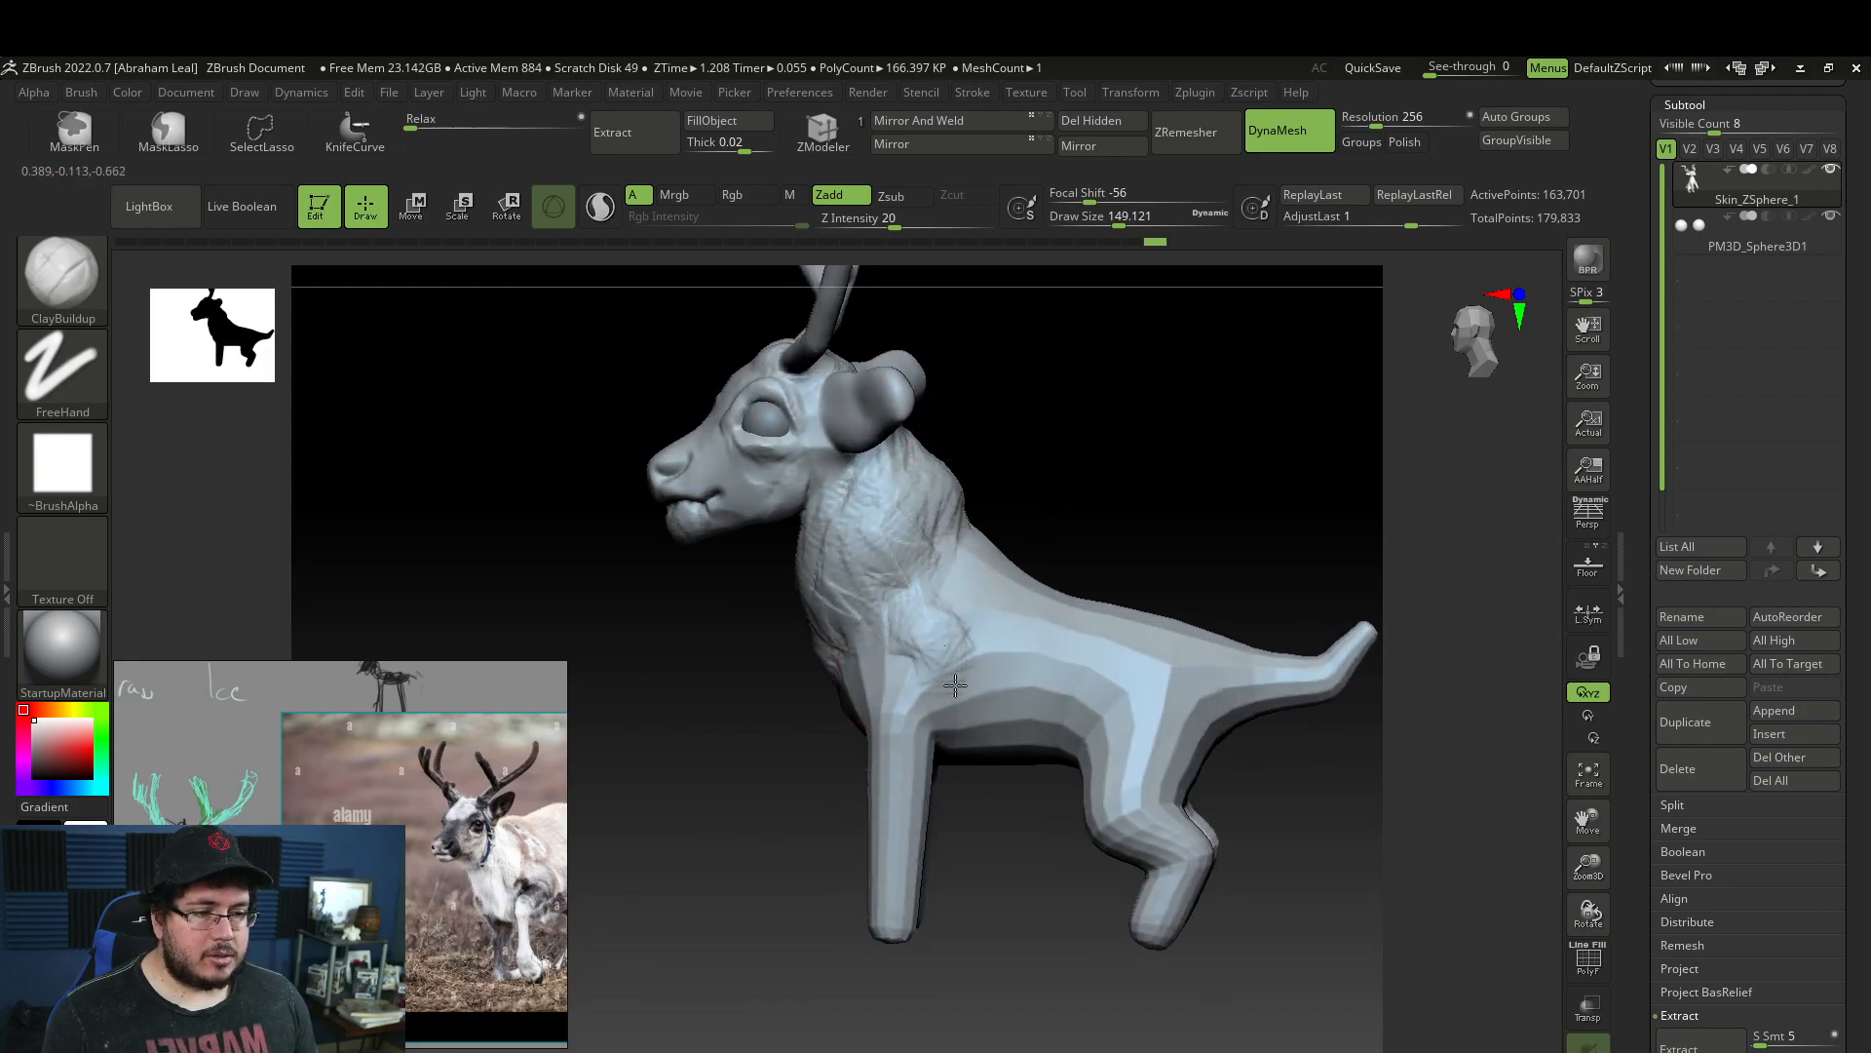
Raise the draw size to about 212 and build up the back towards the hips with ClayBuildup.
{"action": "mouse_move", "coordinate": [958, 738]}
{"action": "right_mouse_down"}
{"action": "mouse_move", "coordinate": [1052, 501]}
{"action": "mouse_move", "coordinate": [1049, 546]}
{"action": "mouse_move", "coordinate": [1074, 569]}
{"action": "mouse_move", "coordinate": [1044, 543]}
{"action": "mouse_move", "coordinate": [1065, 572]}
{"action": "mouse_move", "coordinate": [1060, 475]}
{"action": "mouse_move", "coordinate": [1153, 405]}
{"action": "mouse_move", "coordinate": [959, 571]}
{"action": "right_mouse_up"}
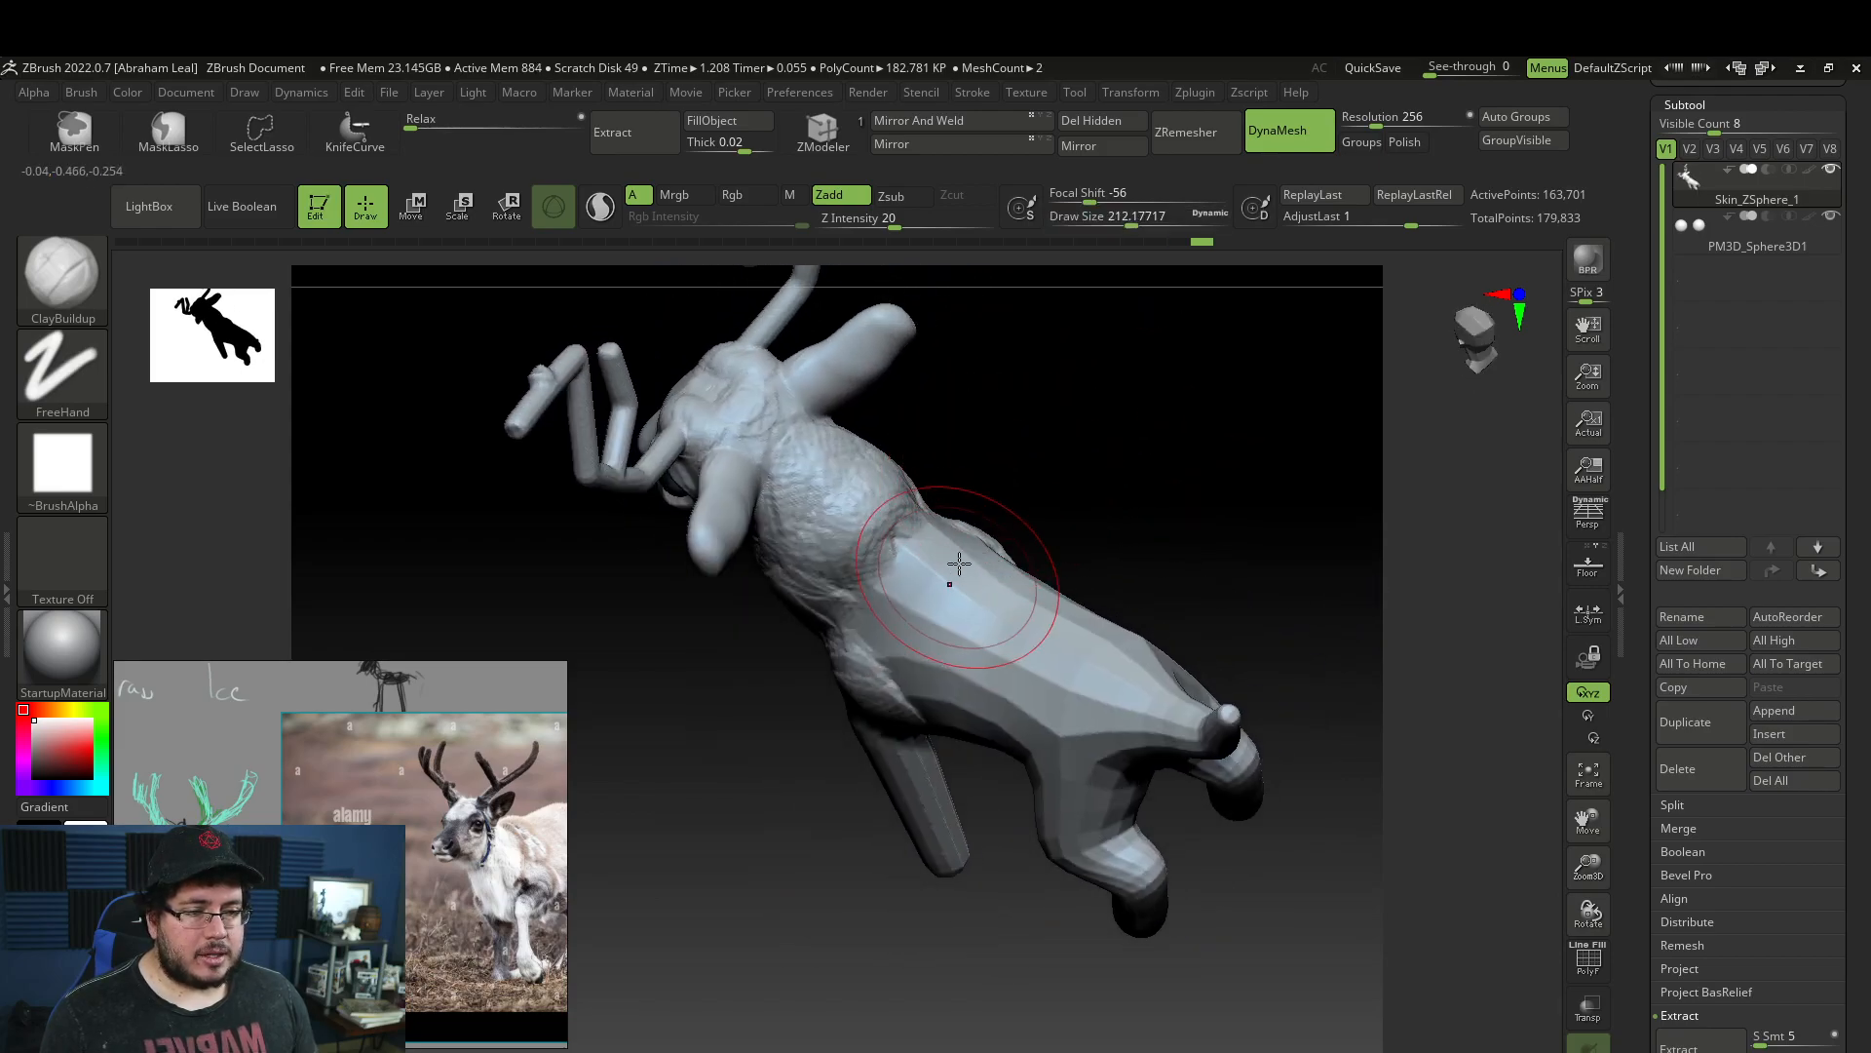
{"action": "right_click_drag", "start_coordinate": [1008, 637], "coordinate": [1004, 575]}
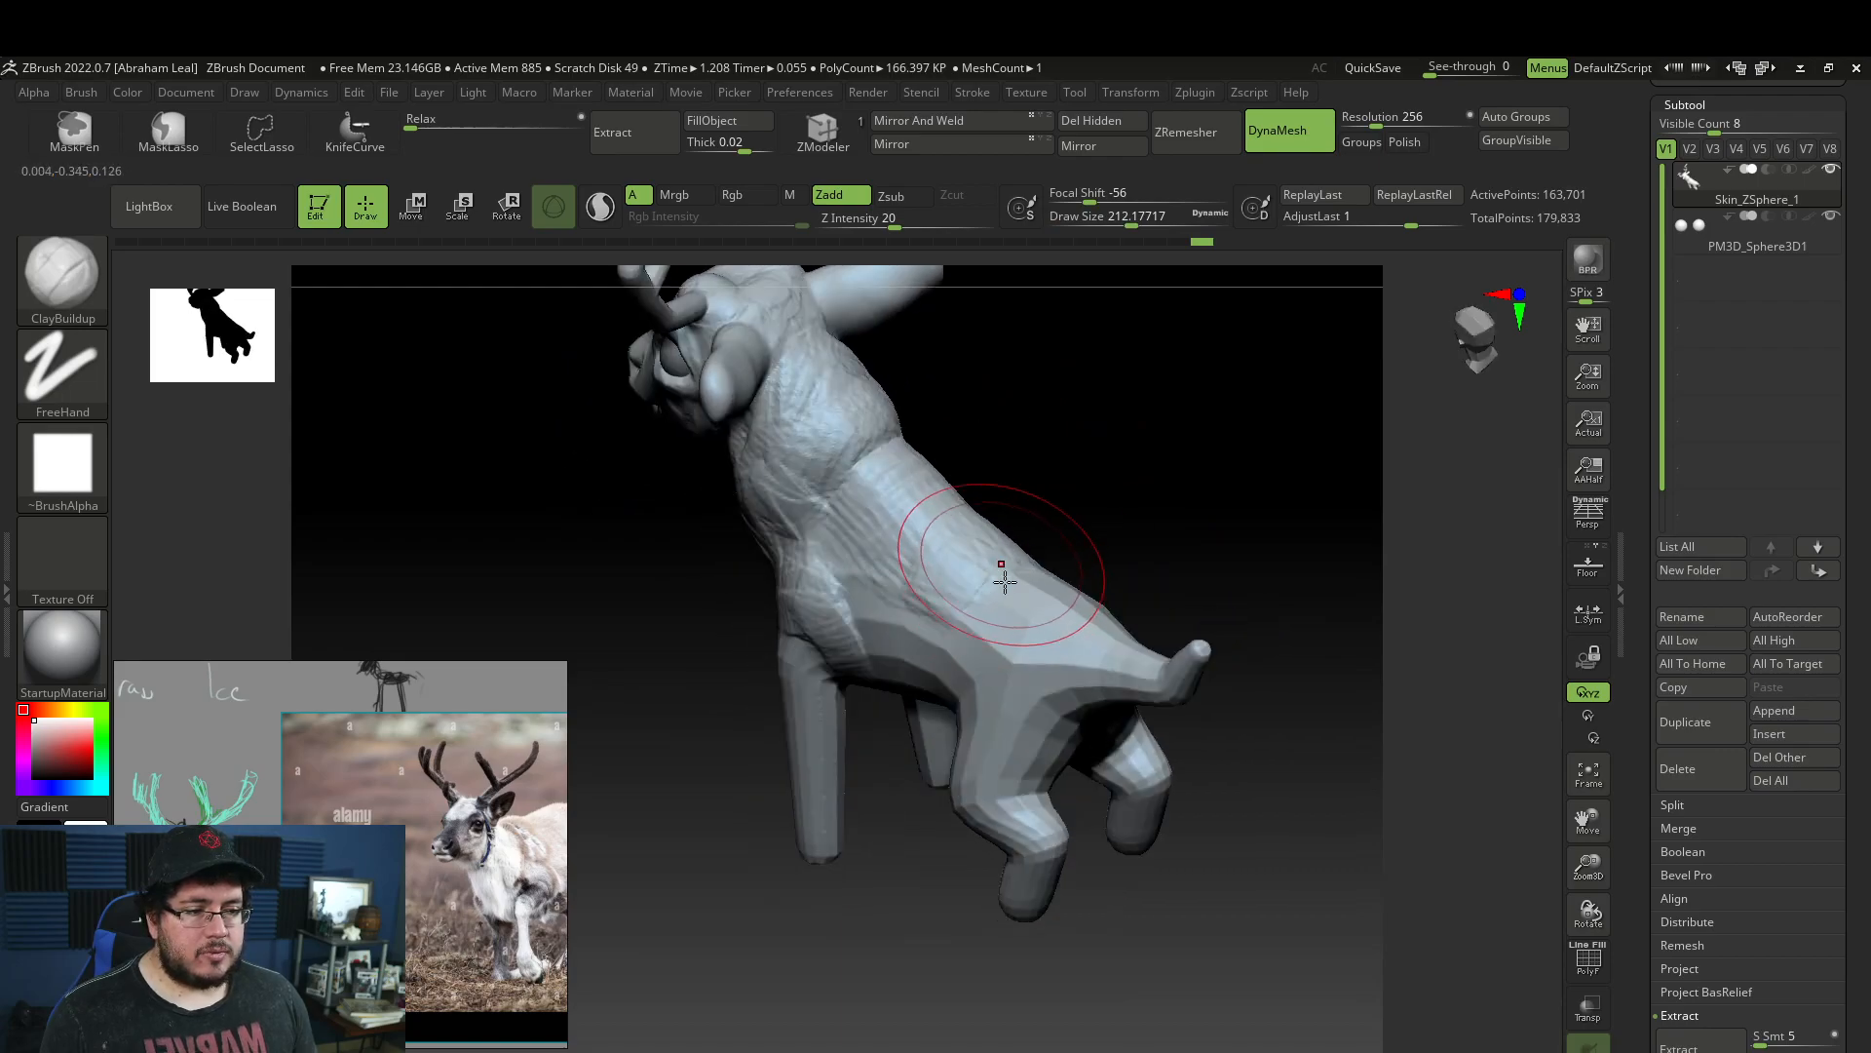
{"action": "right_click_drag", "start_coordinate": [1197, 806], "coordinate": [1132, 634]}
Reduce the draw size to about 145 and build up the haunches, flanks and upper hind legs.
{"action": "key", "text": "space"}
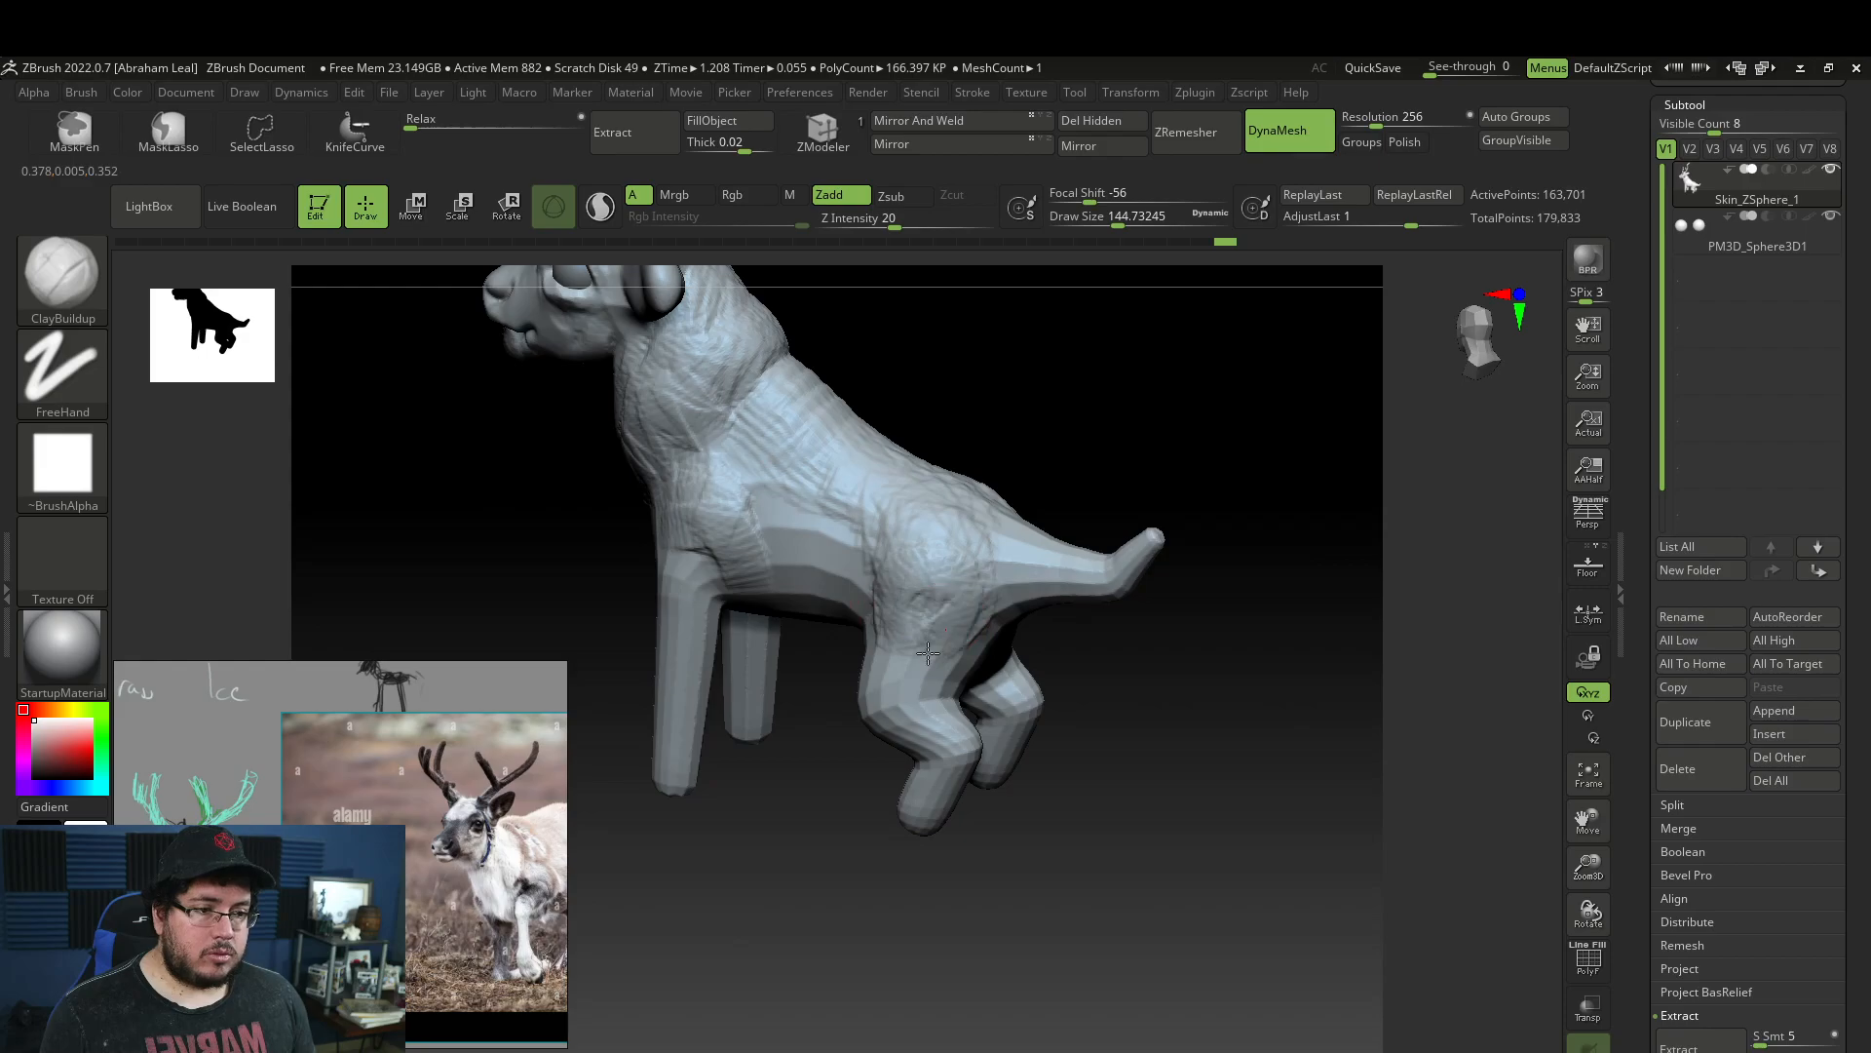
{"action": "right_click_drag", "start_coordinate": [1000, 445], "coordinate": [854, 535]}
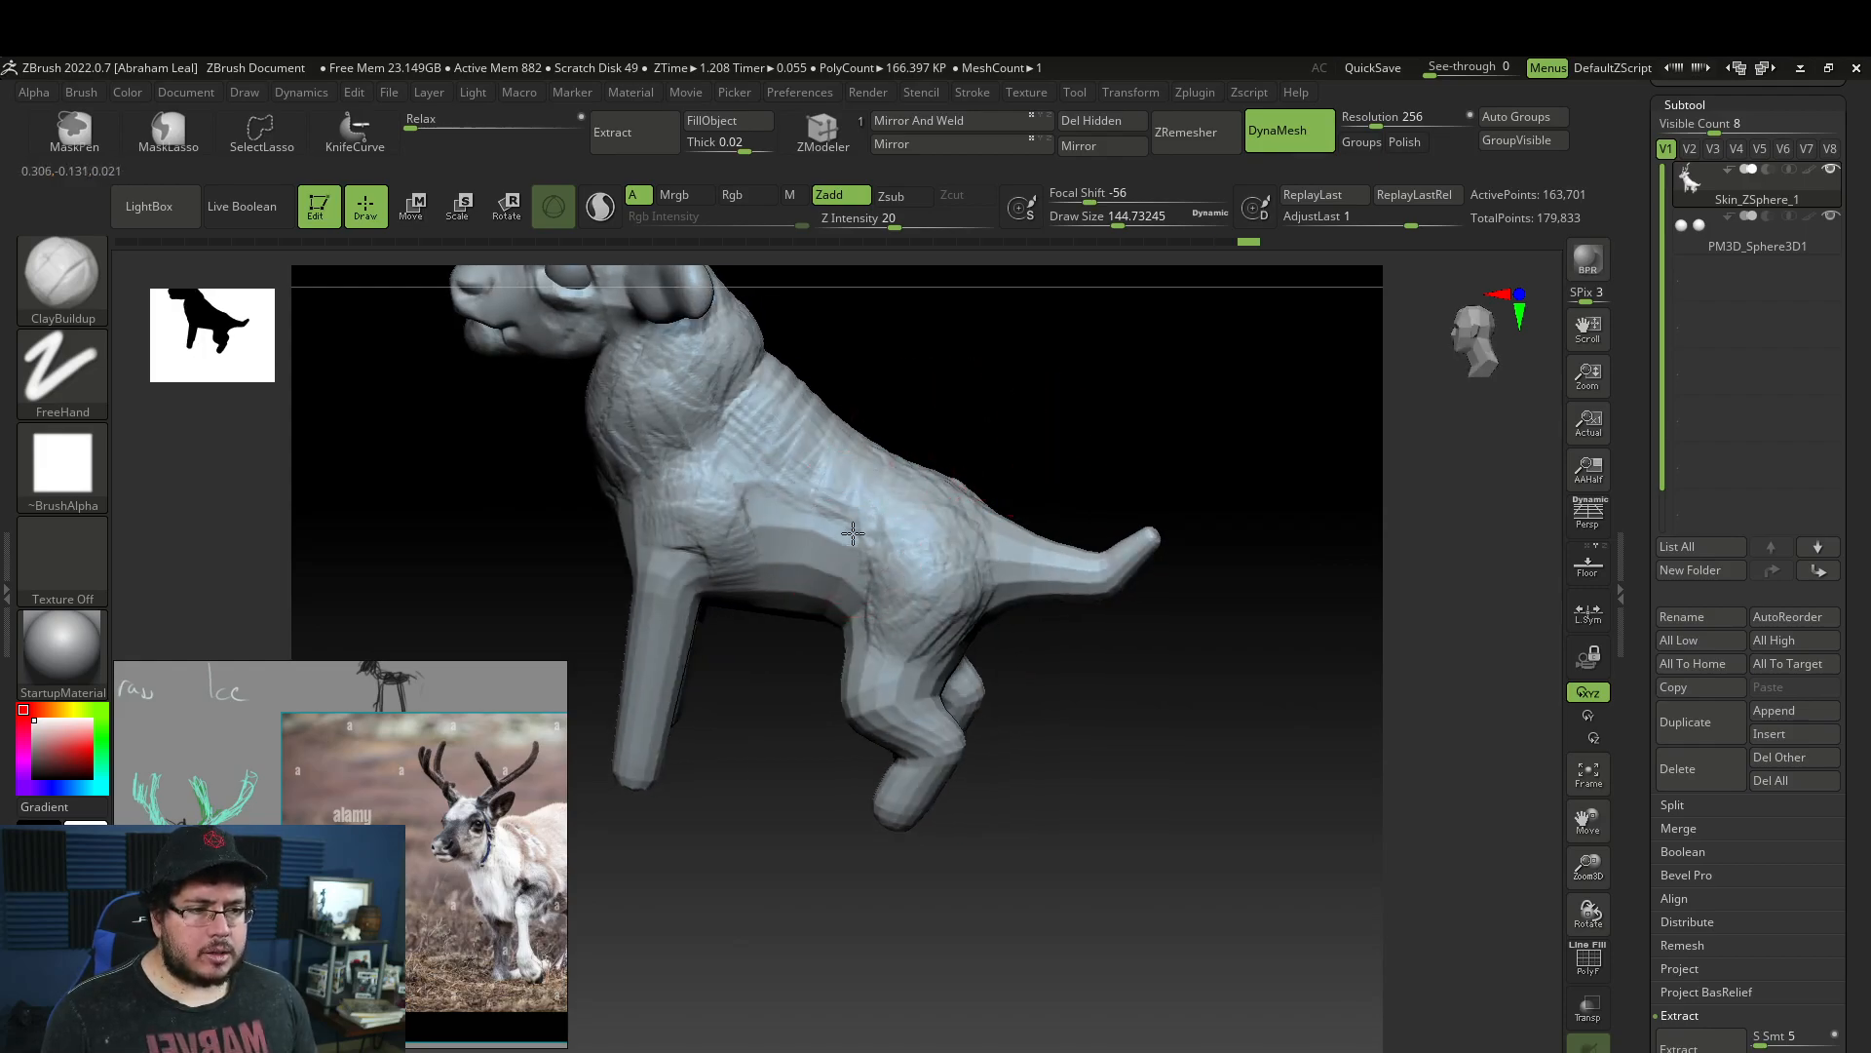
{"action": "right_click_drag", "start_coordinate": [701, 707], "coordinate": [891, 540]}
{"action": "right_click_drag", "start_coordinate": [887, 609], "coordinate": [889, 611]}
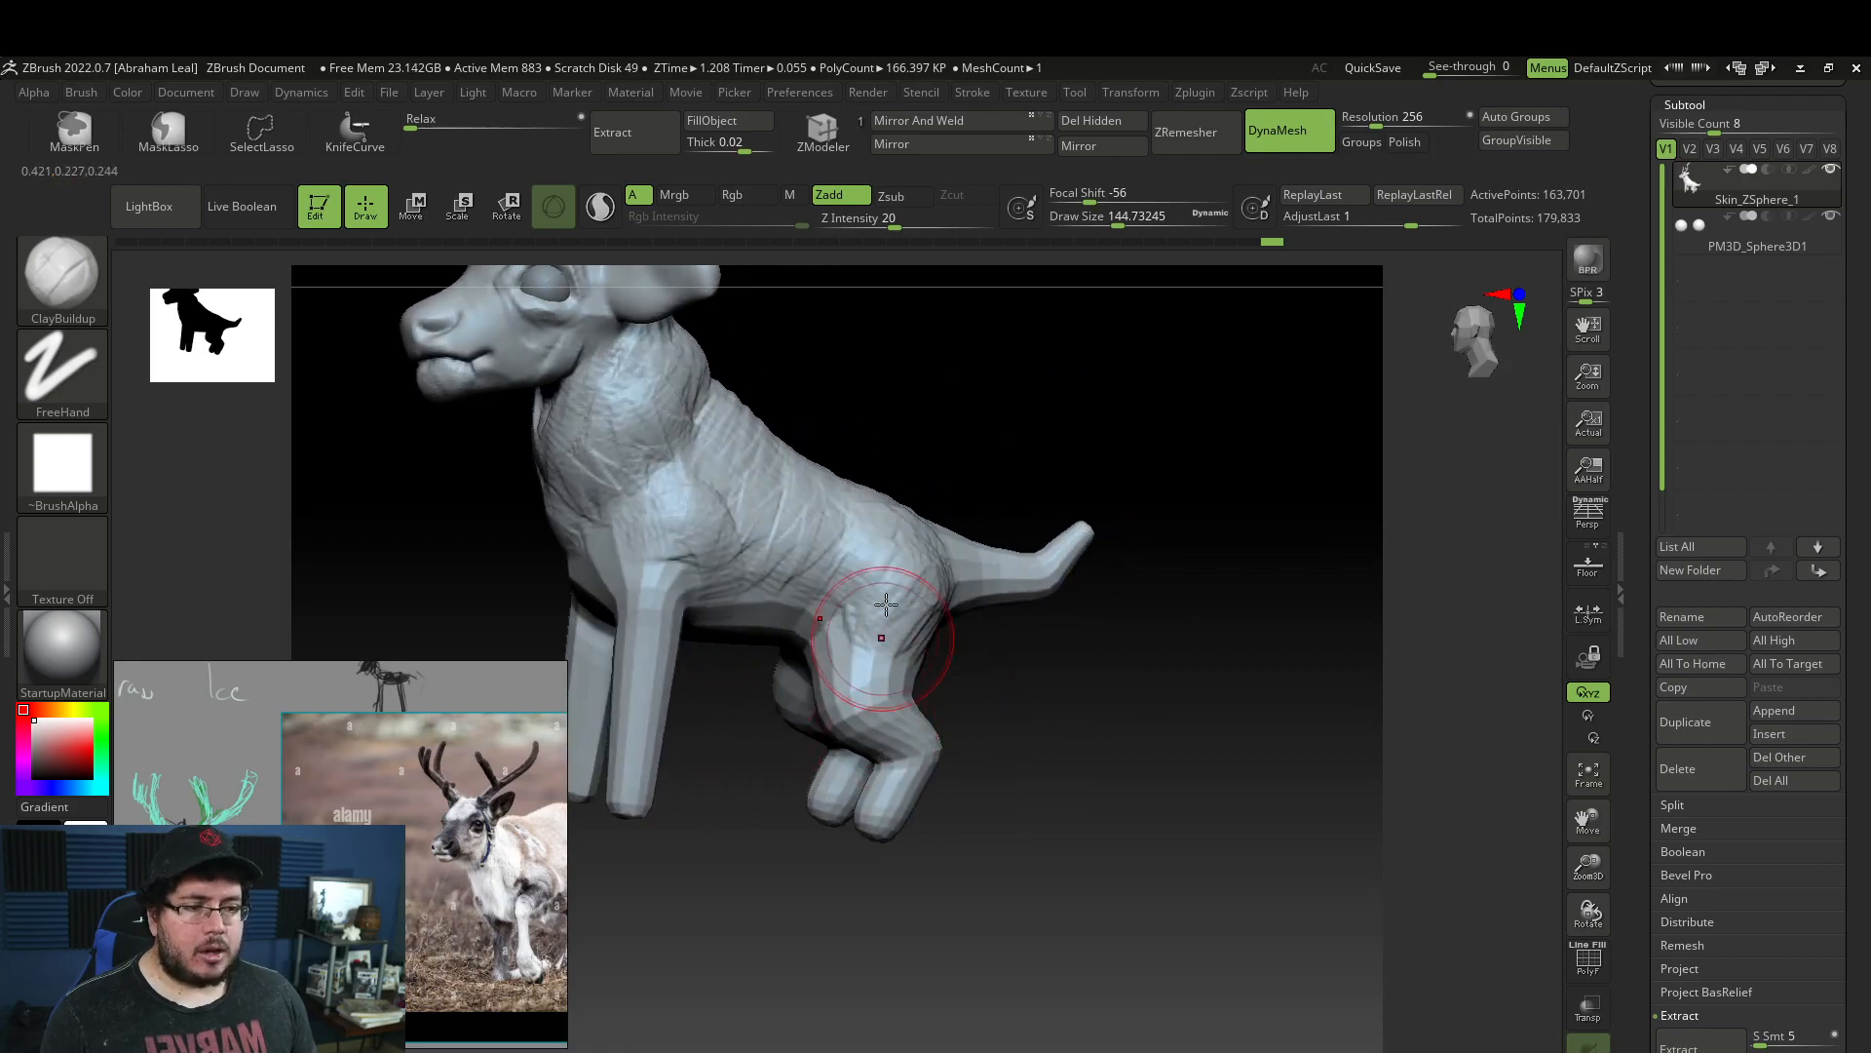
{"action": "right_click_drag", "start_coordinate": [976, 675], "coordinate": [1029, 595]}
{"action": "left_click_drag", "start_coordinate": [1049, 552], "coordinate": [647, 741]}
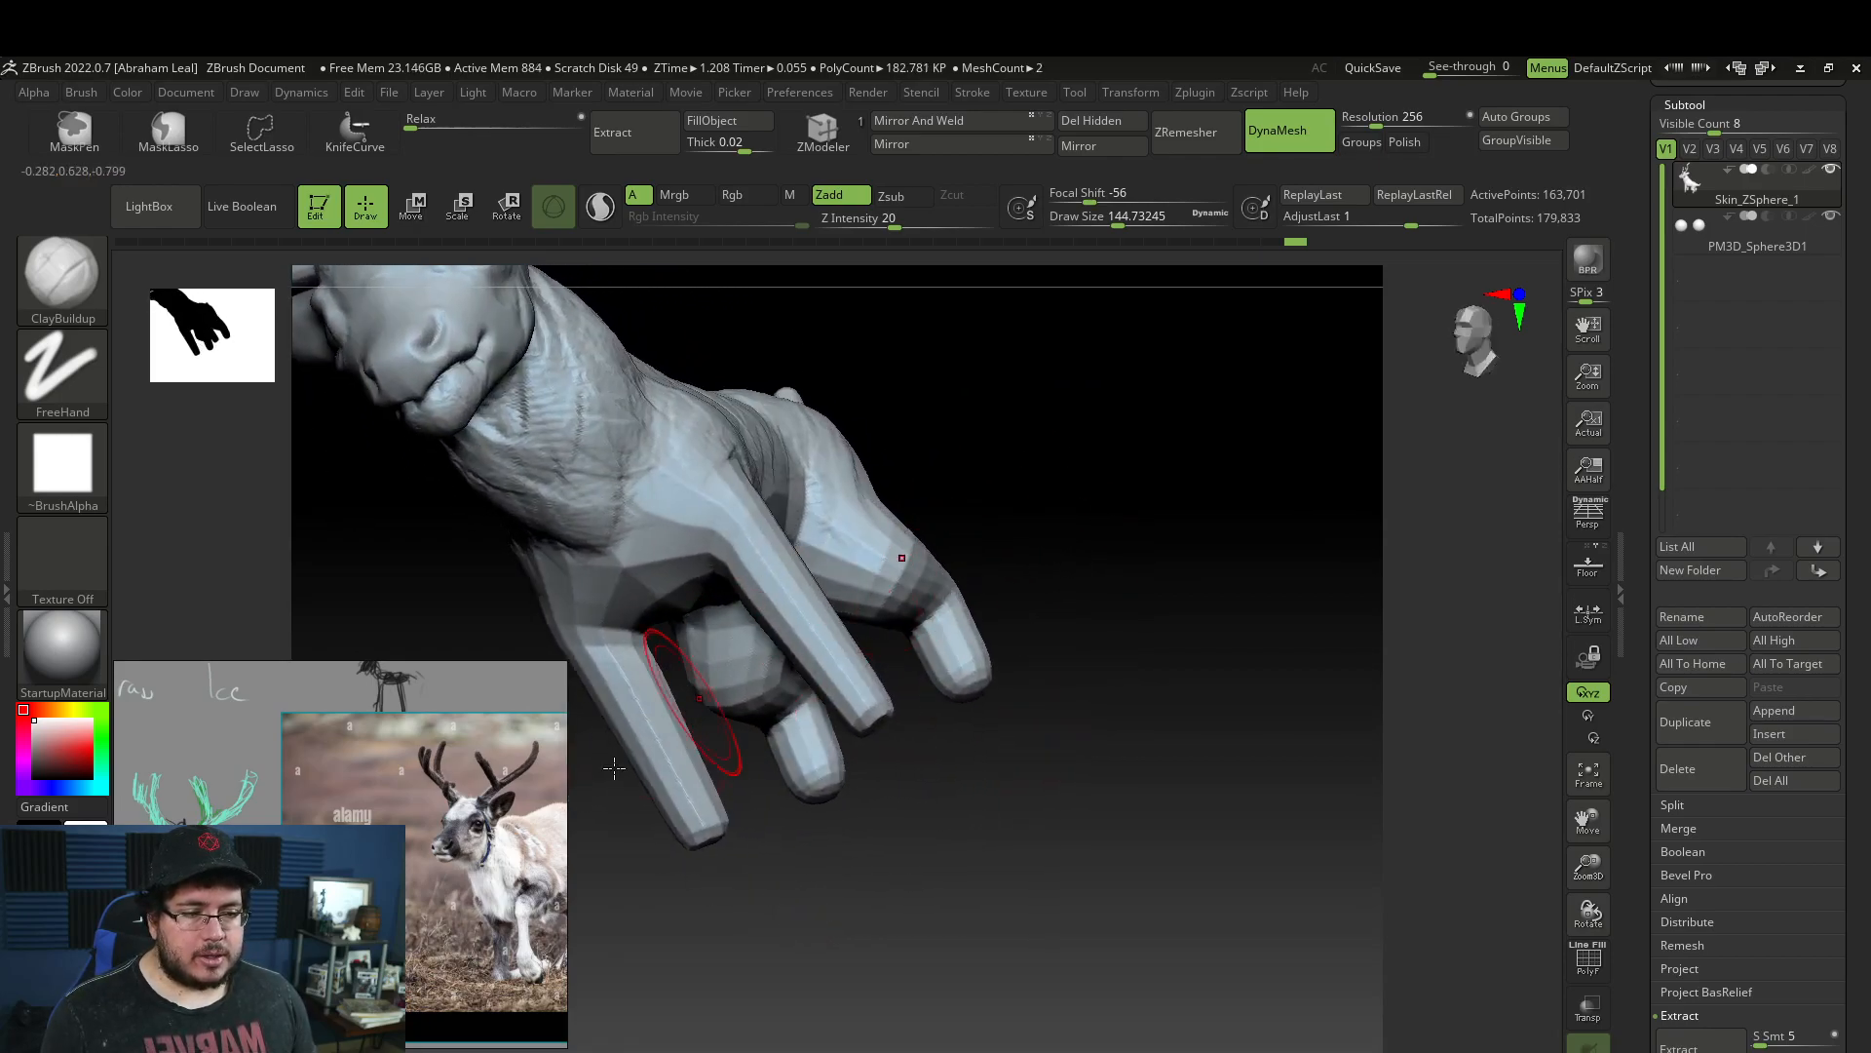
Inflate the ends of the front and hind legs into rounded hooves with Inflat at a draw size of about 239.
{"action": "mouse_move", "coordinate": [898, 770]}
{"action": "left_mouse_down"}
{"action": "mouse_move", "coordinate": [919, 752]}
{"action": "mouse_move", "coordinate": [903, 815]}
{"action": "mouse_move", "coordinate": [797, 778]}
{"action": "mouse_move", "coordinate": [782, 793]}
{"action": "left_mouse_up"}
{"action": "key", "text": "b"}
{"action": "key", "text": "i"}
{"action": "key", "text": "n"}
{"action": "key", "text": "space"}
{"action": "left_click_drag", "start_coordinate": [919, 777], "coordinate": [850, 779]}
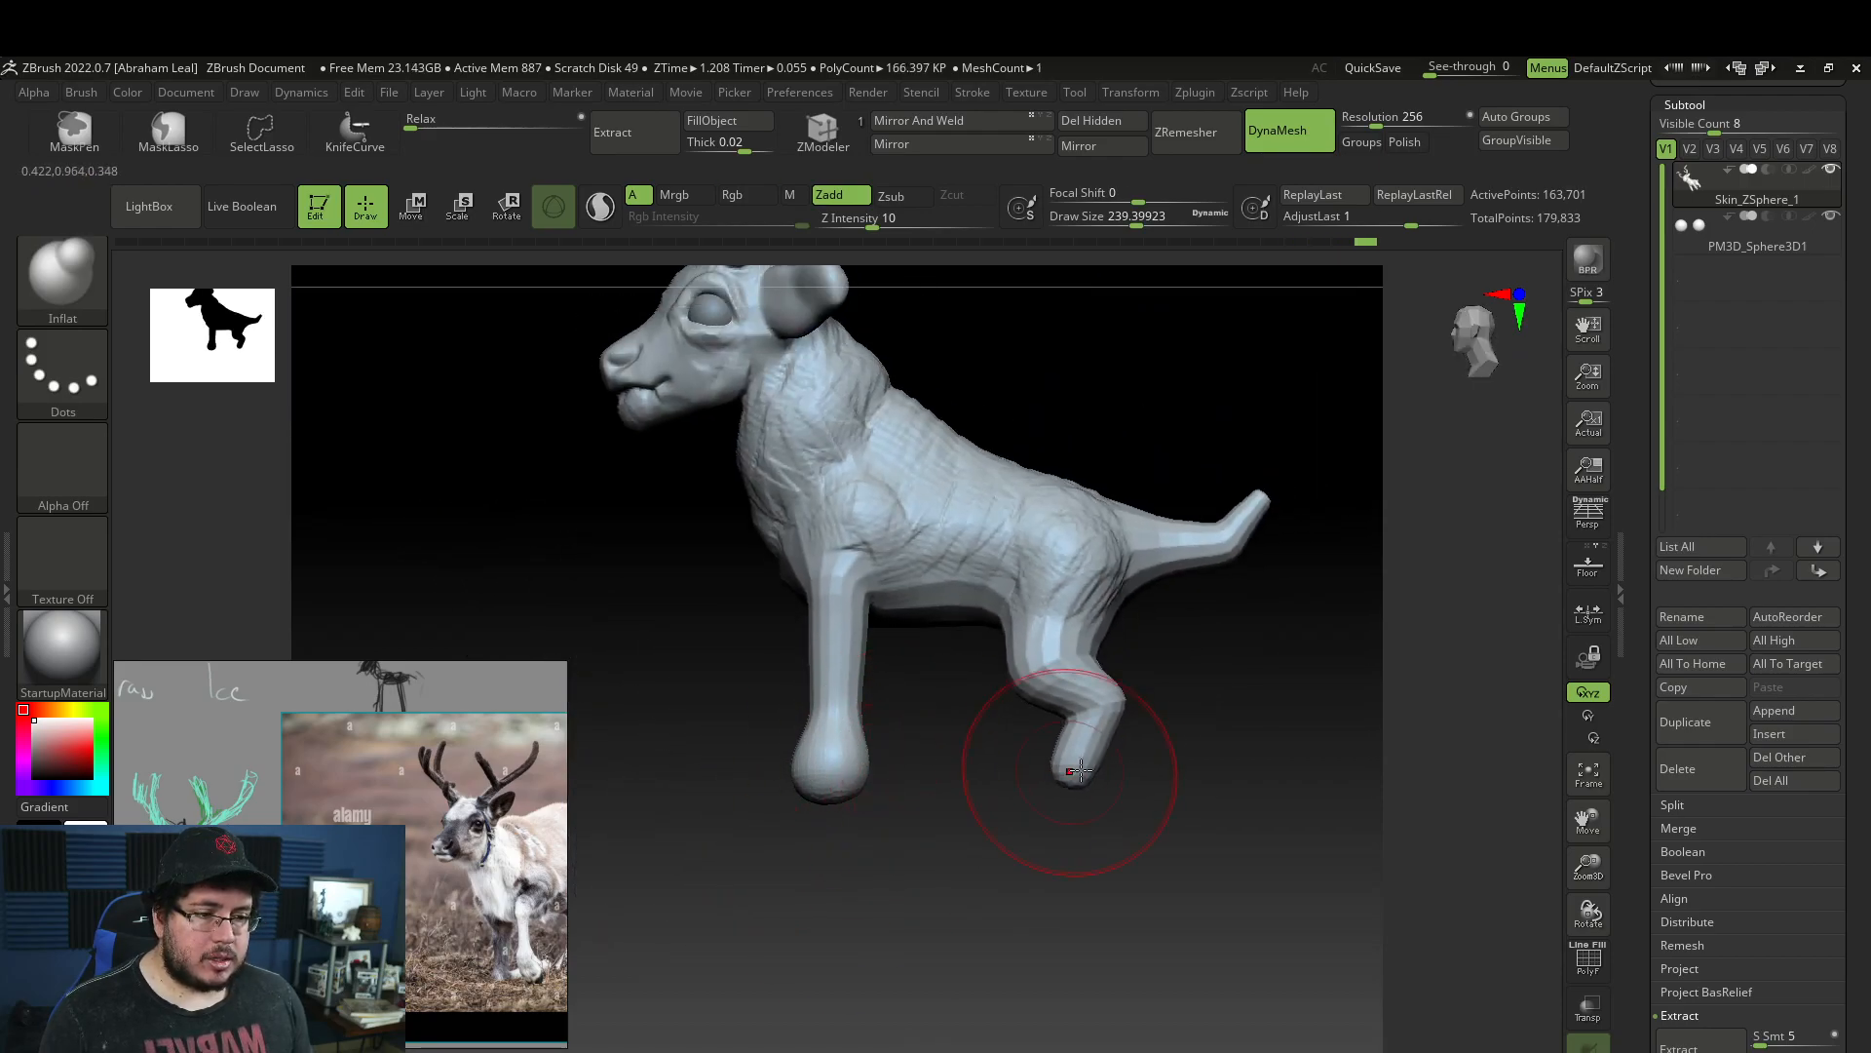
{"action": "left_click_drag", "start_coordinate": [1069, 785], "coordinate": [1054, 800]}
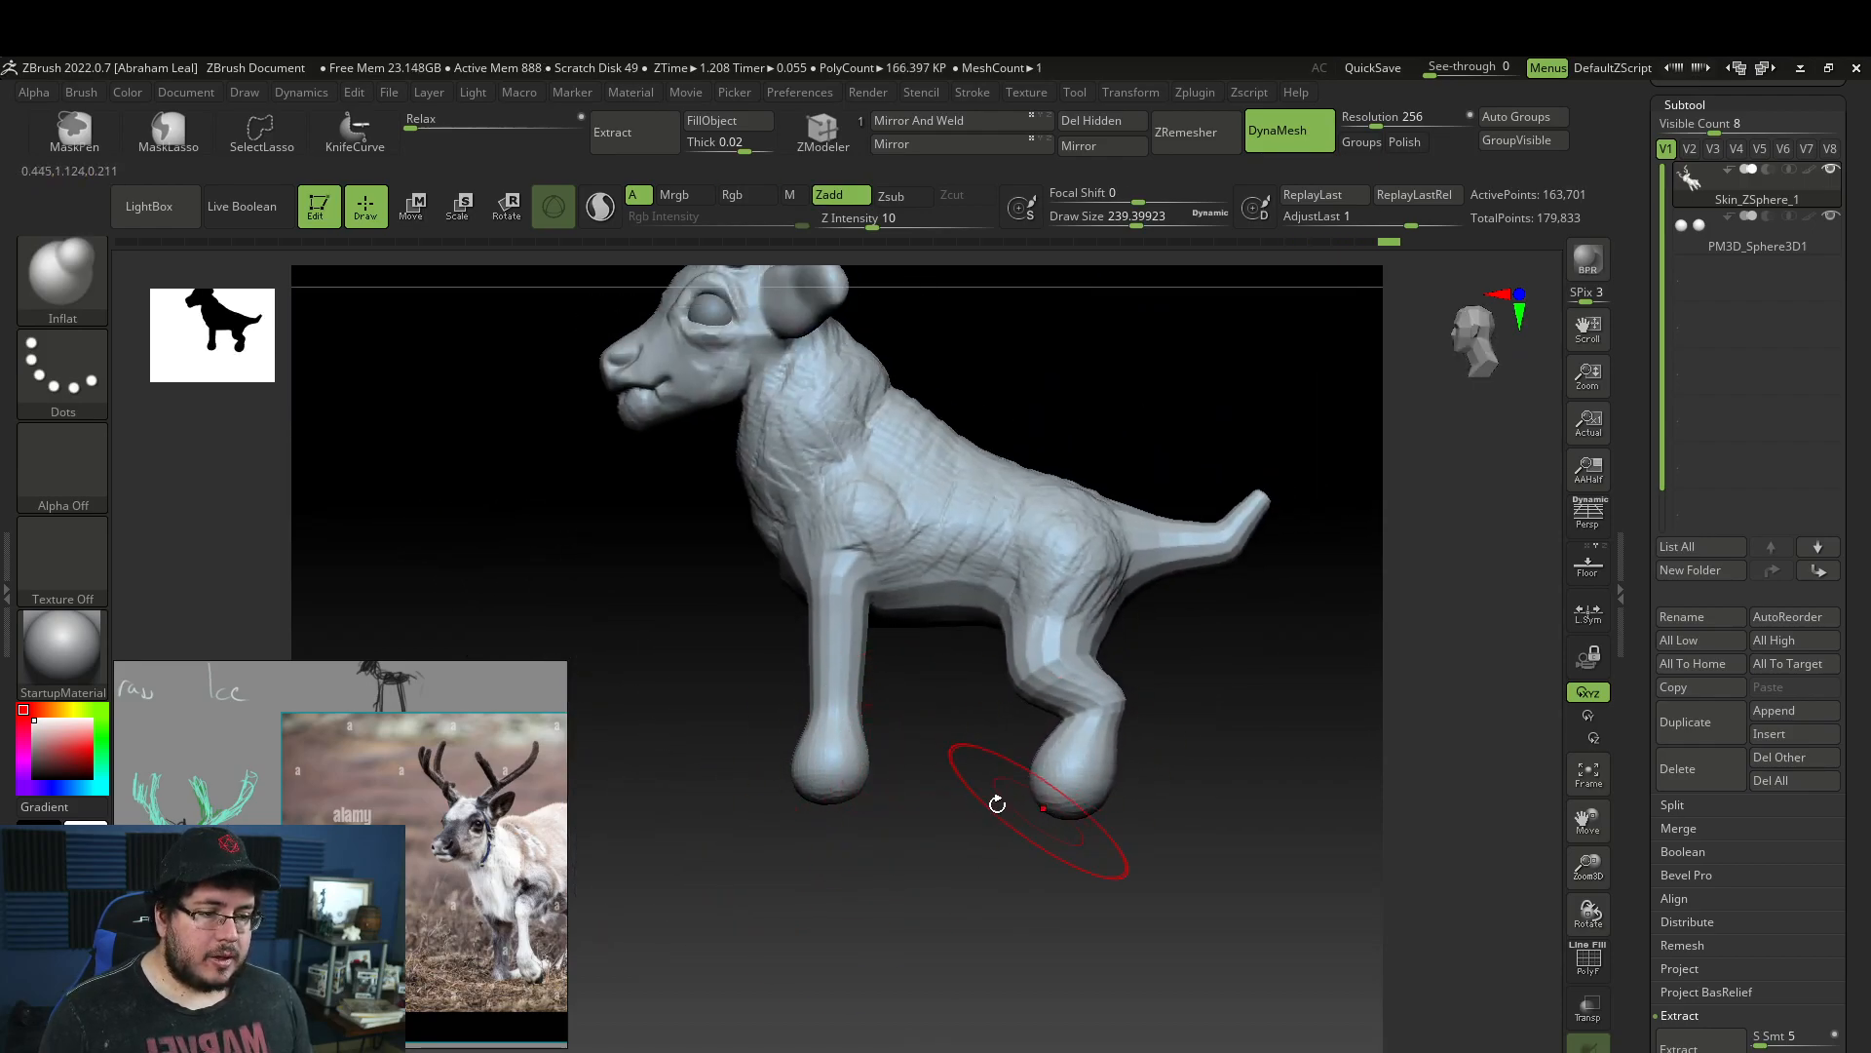
Slice the undersides of the hooves flat with the KnifeCurve brush.
{"action": "left_click_drag", "start_coordinate": [1206, 740], "coordinate": [1128, 627]}
{"action": "left_click", "coordinate": [89, 281], "text": "ctrl+shift"}
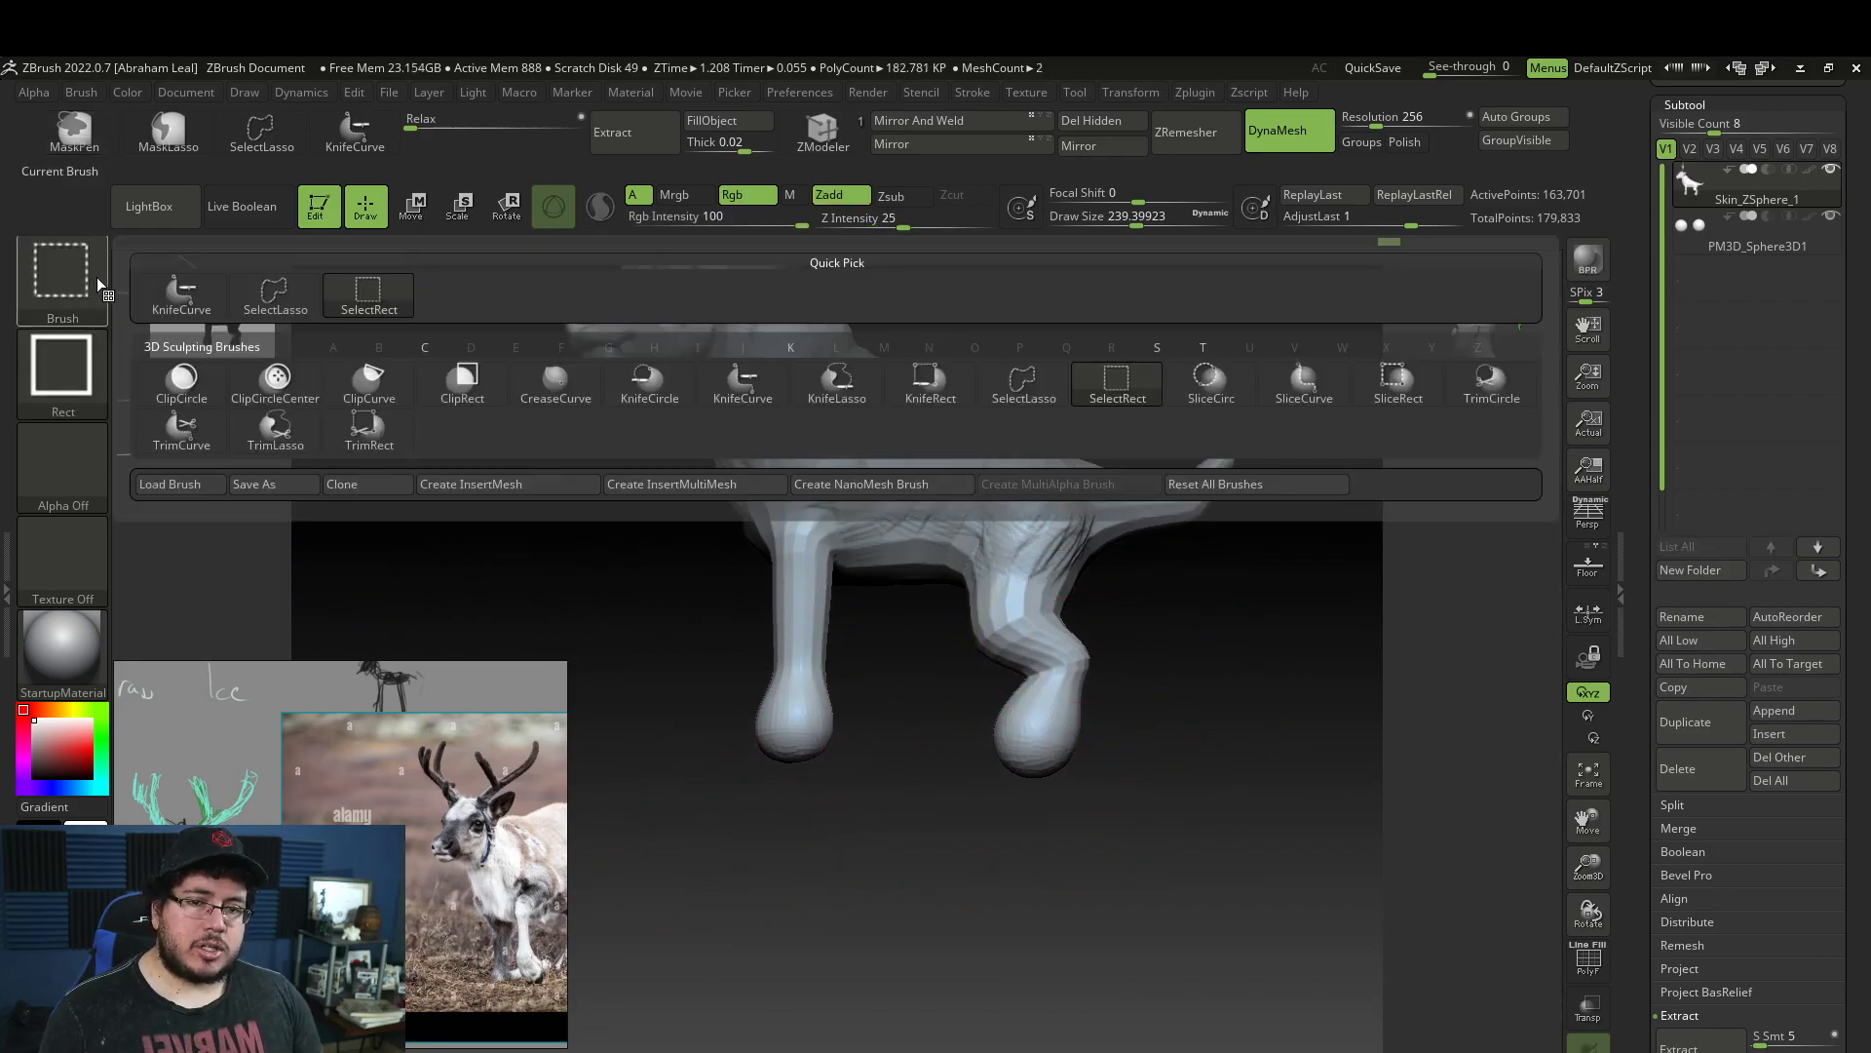
{"action": "left_click", "coordinate": [753, 399]}
{"action": "mouse_move", "coordinate": [1218, 741]}
{"action": "left_mouse_down"}
{"action": "mouse_move", "coordinate": [858, 784]}
{"action": "mouse_move", "coordinate": [669, 756]}
{"action": "mouse_move", "coordinate": [656, 722]}
{"action": "mouse_move", "coordinate": [656, 743]}
{"action": "mouse_move", "coordinate": [877, 862]}
{"action": "mouse_move", "coordinate": [1167, 782]}
{"action": "mouse_move", "coordinate": [1190, 802]}
{"action": "mouse_move", "coordinate": [1128, 594]}
{"action": "mouse_move", "coordinate": [873, 632]}
{"action": "left_mouse_up"}
Build up the shoulder and flank with ClayBuildup at a draw size of about 104.
{"action": "key", "text": "b"}
{"action": "key", "text": "c"}
{"action": "key", "text": "b"}
{"action": "key", "text": "space"}
{"action": "key", "text": "space"}
{"action": "mouse_move", "coordinate": [961, 488]}
{"action": "left_mouse_down"}
{"action": "mouse_move", "coordinate": [901, 477]}
{"action": "mouse_move", "coordinate": [916, 473]}
{"action": "left_mouse_up"}
{"action": "key", "text": "space"}
{"action": "key", "text": "space"}
{"action": "left_click_drag", "start_coordinate": [786, 580], "coordinate": [782, 570]}
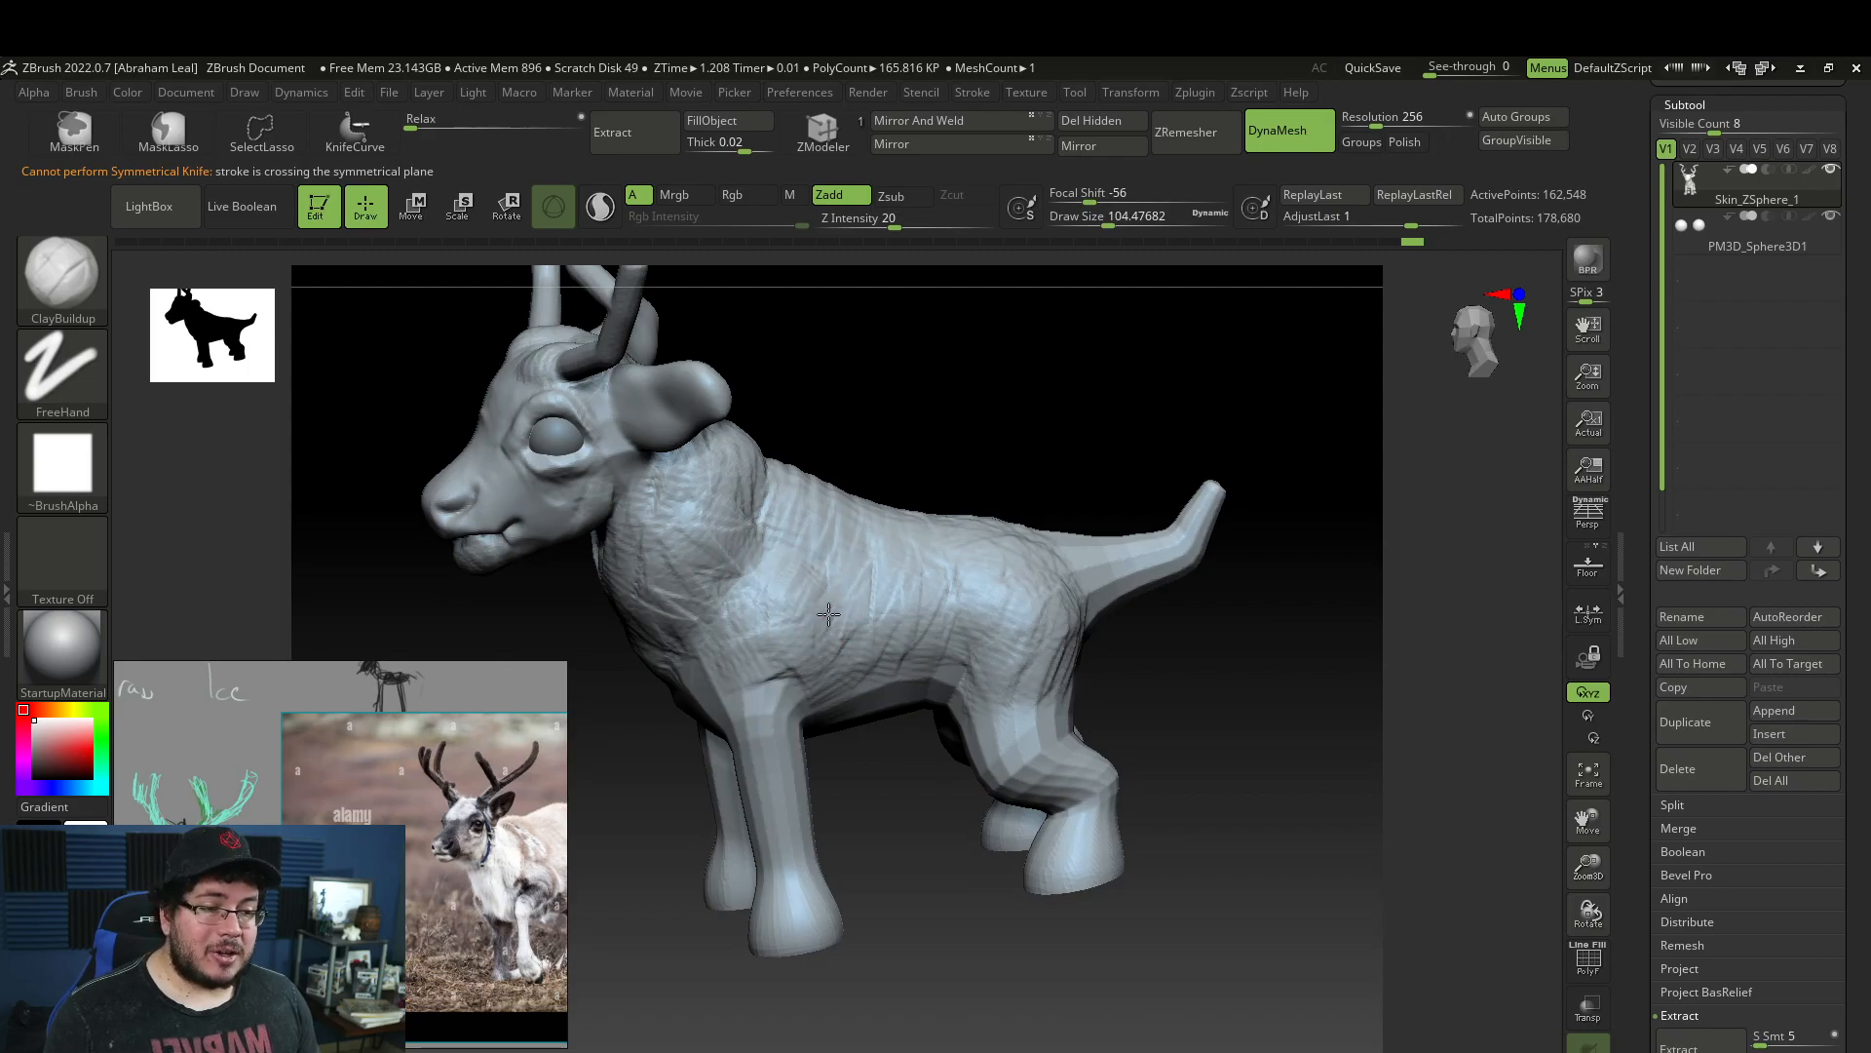
{"action": "left_click_drag", "start_coordinate": [831, 609], "coordinate": [781, 599]}
Fill out the neck and chest with ClayBuildup at about 128, and carve fur creases with DamStandard at about 74.
{"action": "right_click_drag", "start_coordinate": [798, 673], "coordinate": [718, 671]}
{"action": "mouse_move", "coordinate": [701, 740]}
{"action": "right_mouse_down"}
{"action": "mouse_move", "coordinate": [886, 572]}
{"action": "mouse_move", "coordinate": [772, 439]}
{"action": "mouse_move", "coordinate": [669, 543]}
{"action": "right_mouse_up"}
{"action": "right_click_drag", "start_coordinate": [686, 431], "coordinate": [671, 477]}
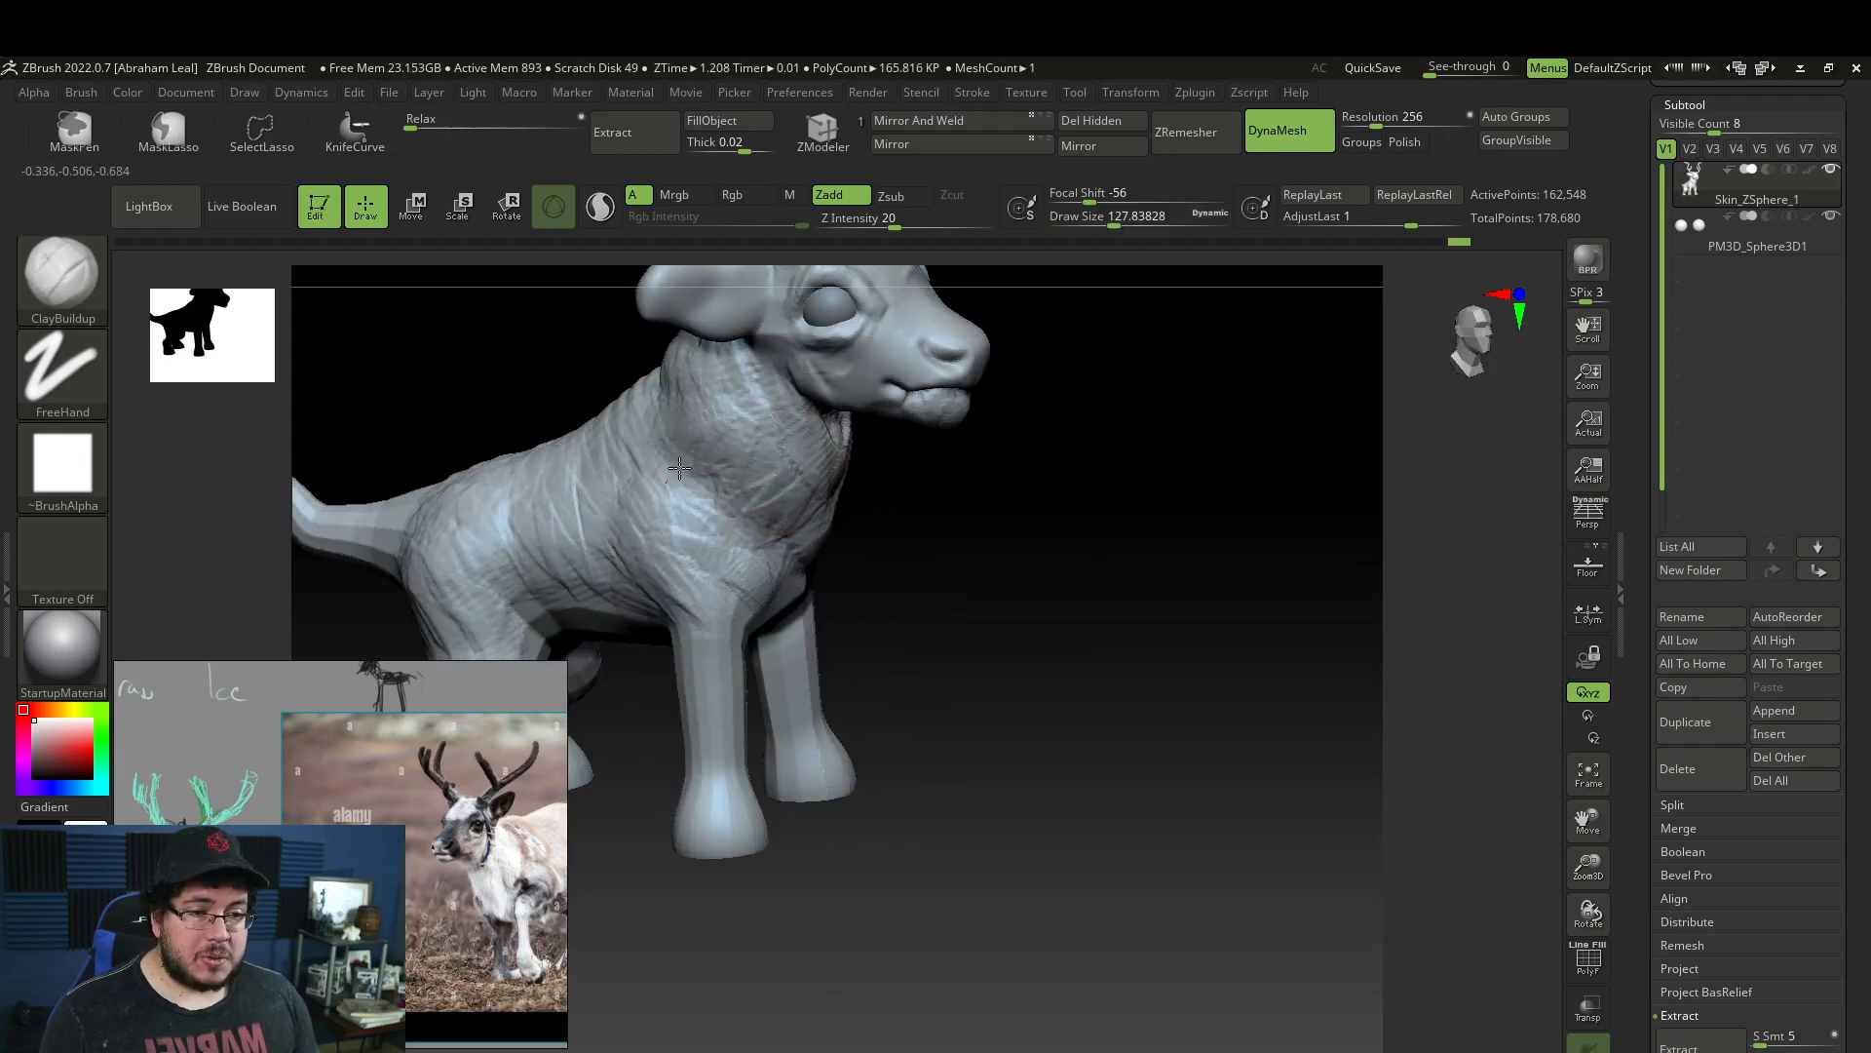
{"action": "right_click_drag", "start_coordinate": [838, 498], "coordinate": [676, 499]}
{"action": "mouse_move", "coordinate": [944, 493]}
{"action": "right_mouse_down"}
{"action": "mouse_move", "coordinate": [940, 472]}
{"action": "mouse_move", "coordinate": [969, 497]}
{"action": "mouse_move", "coordinate": [990, 618]}
{"action": "mouse_move", "coordinate": [913, 613]}
{"action": "right_mouse_up"}
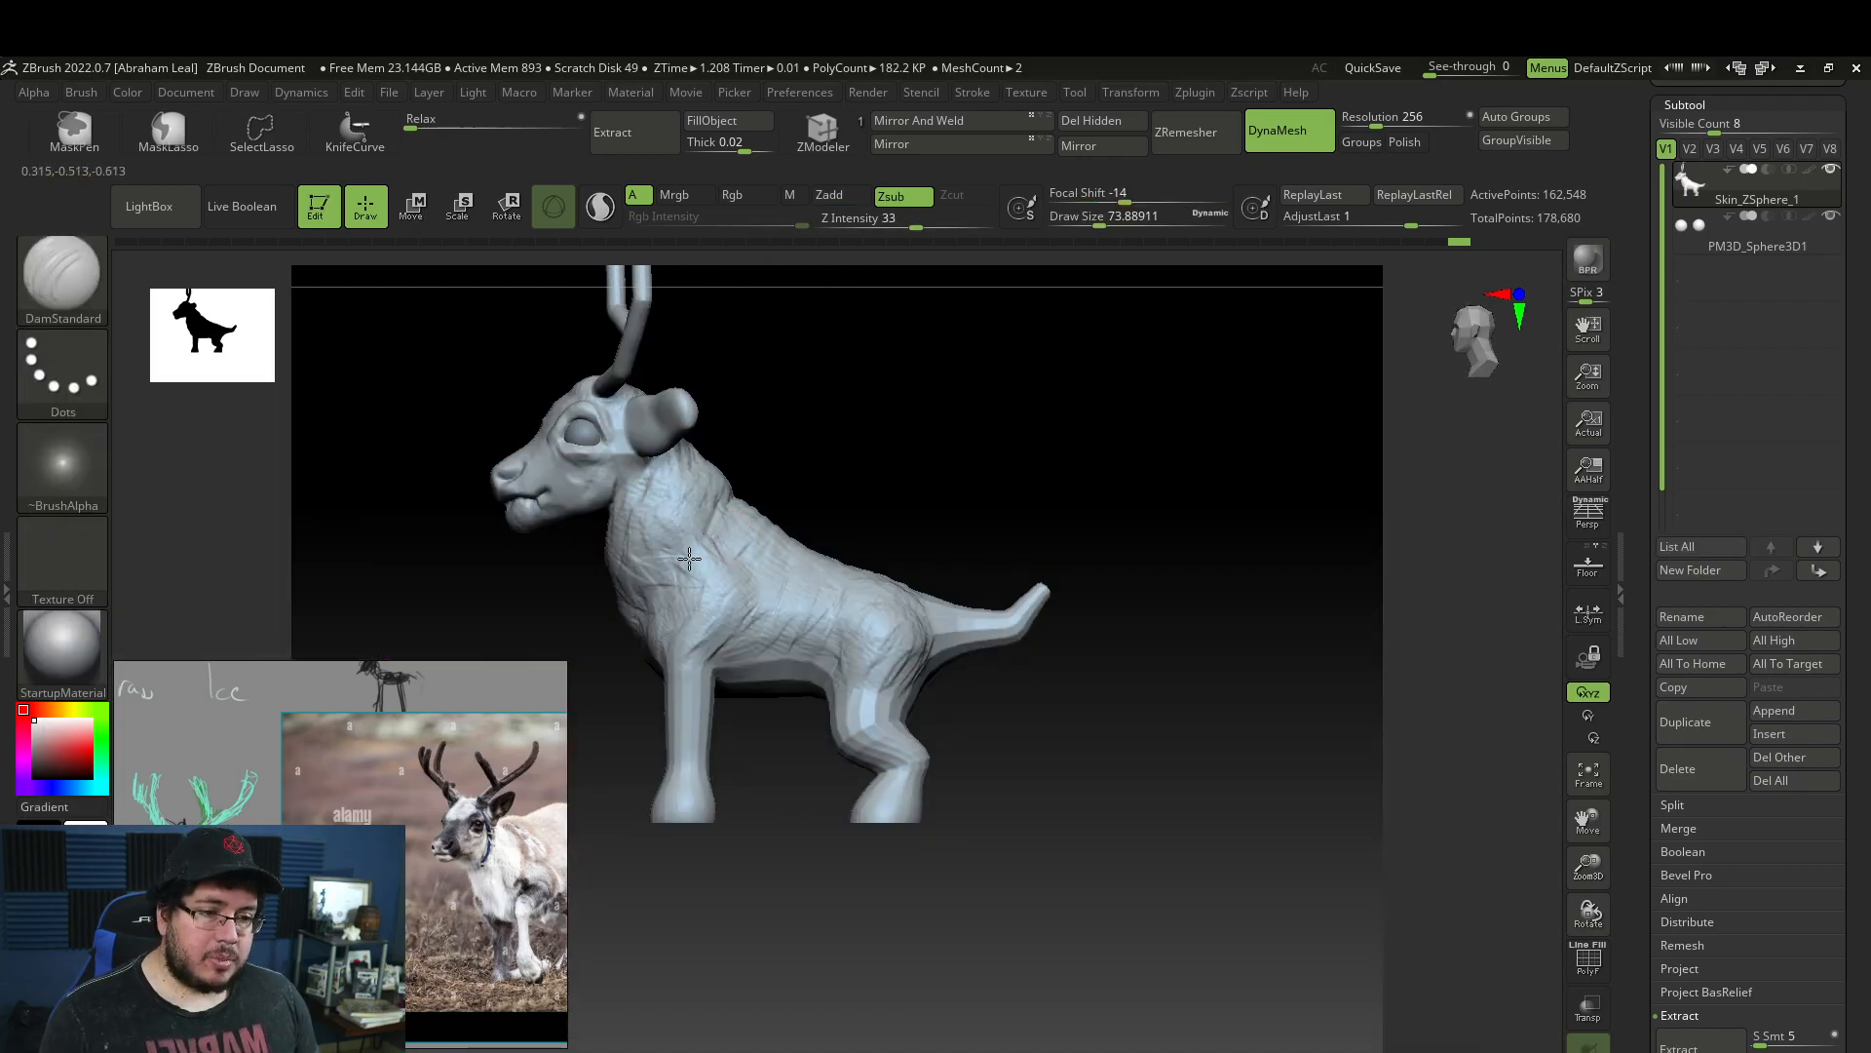
{"action": "mouse_move", "coordinate": [746, 520]}
{"action": "right_mouse_down"}
{"action": "mouse_move", "coordinate": [756, 462]}
{"action": "mouse_move", "coordinate": [1010, 499]}
{"action": "mouse_move", "coordinate": [1007, 564]}
{"action": "mouse_move", "coordinate": [1036, 623]}
{"action": "mouse_move", "coordinate": [884, 549]}
{"action": "right_mouse_up"}
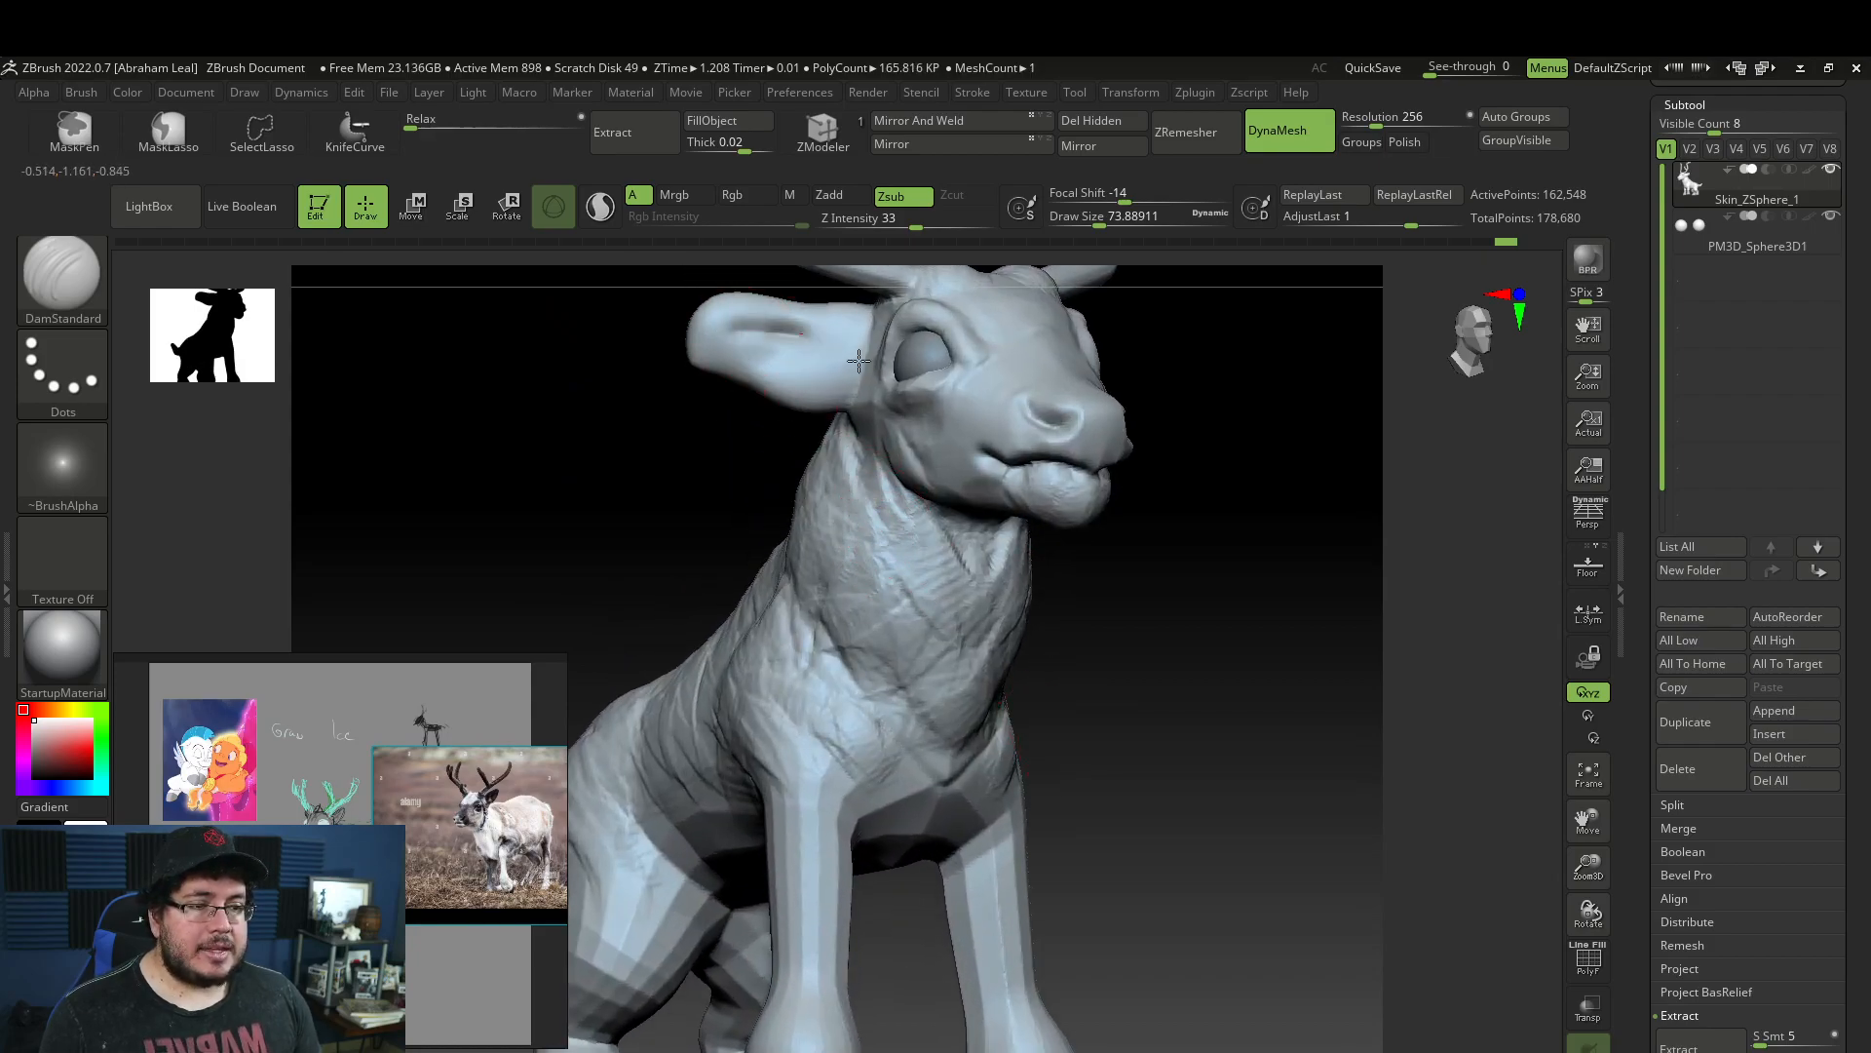
Shape the ear's rim and inner fold with ClayBuildup at a draw size of about 62.
{"action": "key", "text": "b"}
{"action": "left_click", "coordinate": [866, 296]}
{"action": "key", "text": "b"}
{"action": "key", "text": "c"}
{"action": "key", "text": "b"}
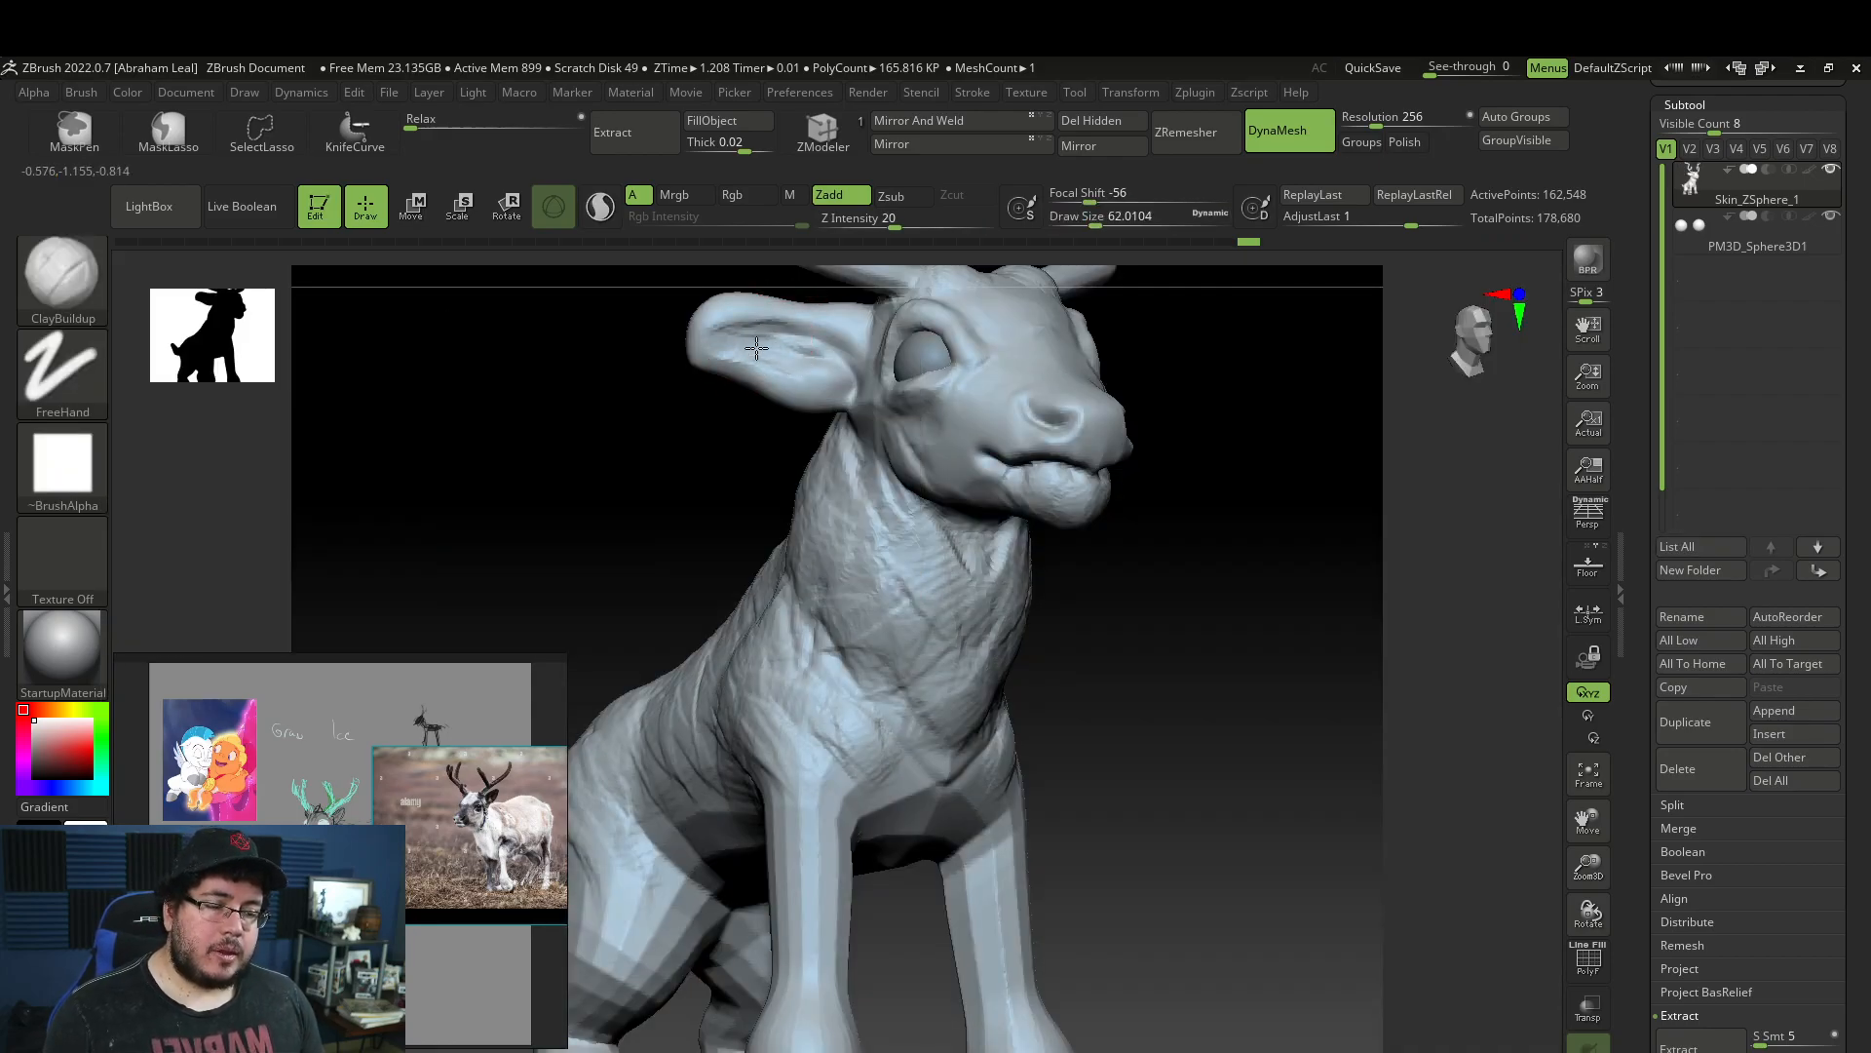
Flatten and smooth the back of the ears with TrimDynamic at a draw size of about 83.
{"action": "mouse_move", "coordinate": [1216, 367]}
{"action": "left_mouse_down"}
{"action": "mouse_move", "coordinate": [1177, 523]}
{"action": "mouse_move", "coordinate": [966, 403]}
{"action": "mouse_move", "coordinate": [1028, 430]}
{"action": "mouse_move", "coordinate": [961, 445]}
{"action": "mouse_move", "coordinate": [882, 404]}
{"action": "mouse_move", "coordinate": [970, 438]}
{"action": "mouse_move", "coordinate": [1073, 430]}
{"action": "mouse_move", "coordinate": [952, 439]}
{"action": "mouse_move", "coordinate": [1137, 409]}
{"action": "mouse_move", "coordinate": [1098, 418]}
{"action": "mouse_move", "coordinate": [1163, 426]}
{"action": "mouse_move", "coordinate": [990, 406]}
{"action": "mouse_move", "coordinate": [1040, 459]}
{"action": "mouse_move", "coordinate": [1107, 439]}
{"action": "mouse_move", "coordinate": [1164, 452]}
{"action": "mouse_move", "coordinate": [1034, 400]}
{"action": "left_mouse_up"}
{"action": "key", "text": "b"}
{"action": "key", "text": "t"}
{"action": "key", "text": "b"}
{"action": "key", "text": "t"}
{"action": "key", "text": "d"}
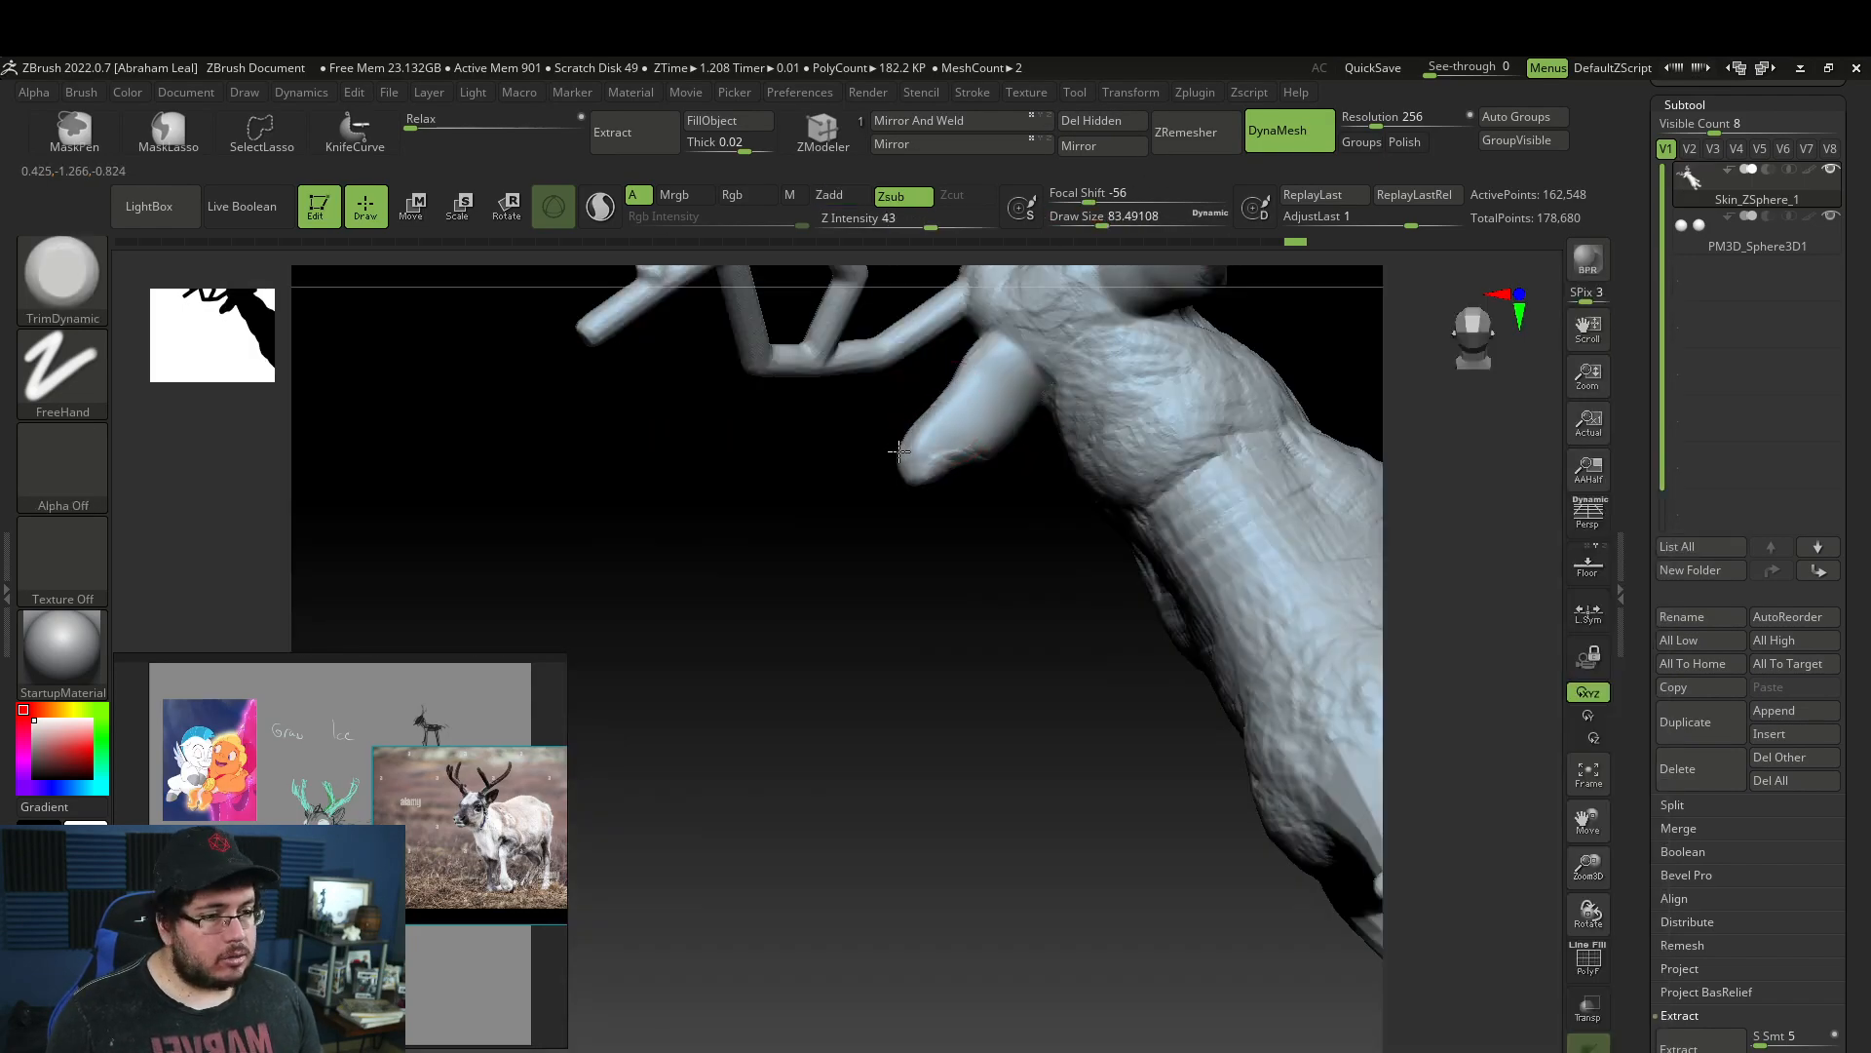
{"action": "left_click_drag", "start_coordinate": [940, 448], "coordinate": [926, 465]}
{"action": "left_click_drag", "start_coordinate": [943, 512], "coordinate": [943, 429]}
{"action": "left_click_drag", "start_coordinate": [960, 456], "coordinate": [932, 507]}
{"action": "mouse_move", "coordinate": [992, 500]}
{"action": "right_mouse_down"}
{"action": "mouse_move", "coordinate": [950, 517]}
{"action": "mouse_move", "coordinate": [1082, 389]}
{"action": "mouse_move", "coordinate": [1031, 873]}
{"action": "mouse_move", "coordinate": [1072, 847]}
{"action": "mouse_move", "coordinate": [1227, 860]}
{"action": "mouse_move", "coordinate": [1303, 614]}
{"action": "mouse_move", "coordinate": [1307, 693]}
{"action": "mouse_move", "coordinate": [1297, 683]}
{"action": "right_mouse_up"}
Build up the cheek between the ear and the eye with ClayBuildup at a draw size of about 97.
{"action": "key", "text": "b"}
{"action": "key", "text": "c"}
{"action": "key", "text": "b"}
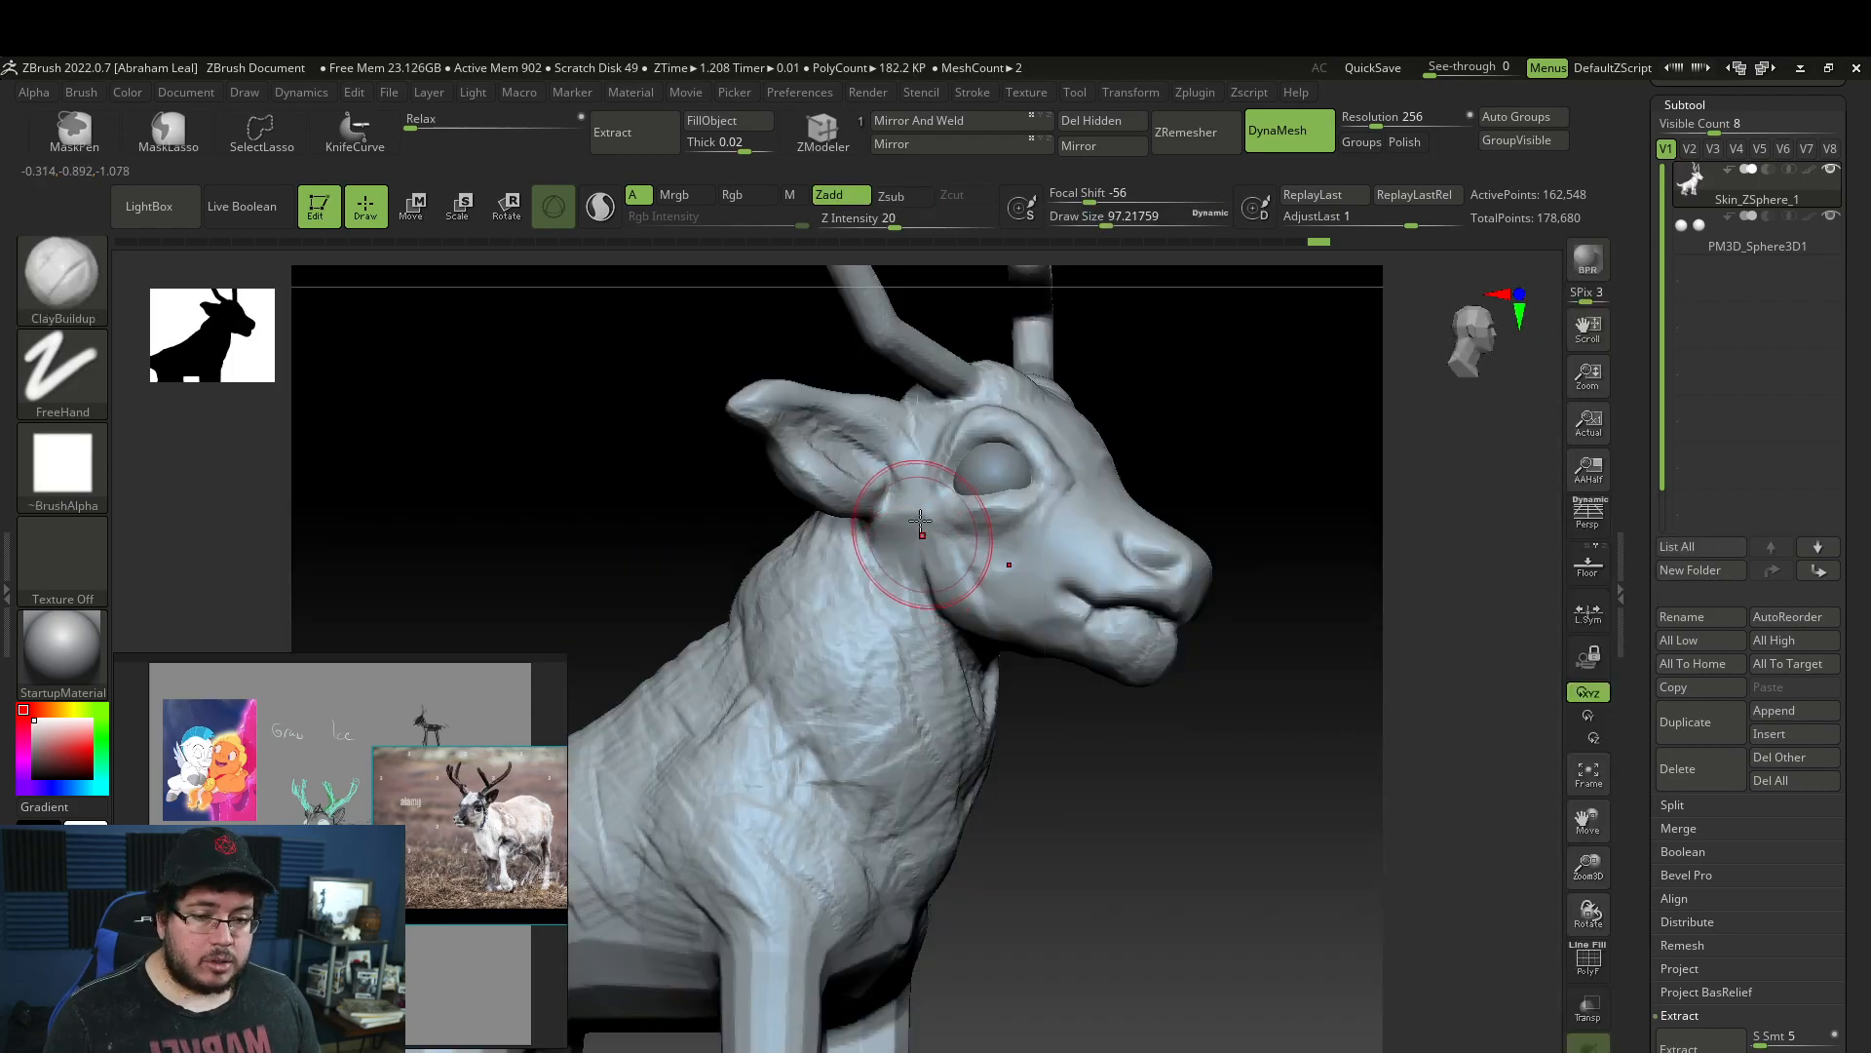
{"action": "mouse_move", "coordinate": [959, 536]}
{"action": "left_mouse_down"}
{"action": "mouse_move", "coordinate": [980, 576]}
{"action": "mouse_move", "coordinate": [979, 531]}
{"action": "left_mouse_up"}
Reduce the draw size to about 51 and thicken the lower eyelids with ClayBuildup.
{"action": "key", "text": "bracketleft"}
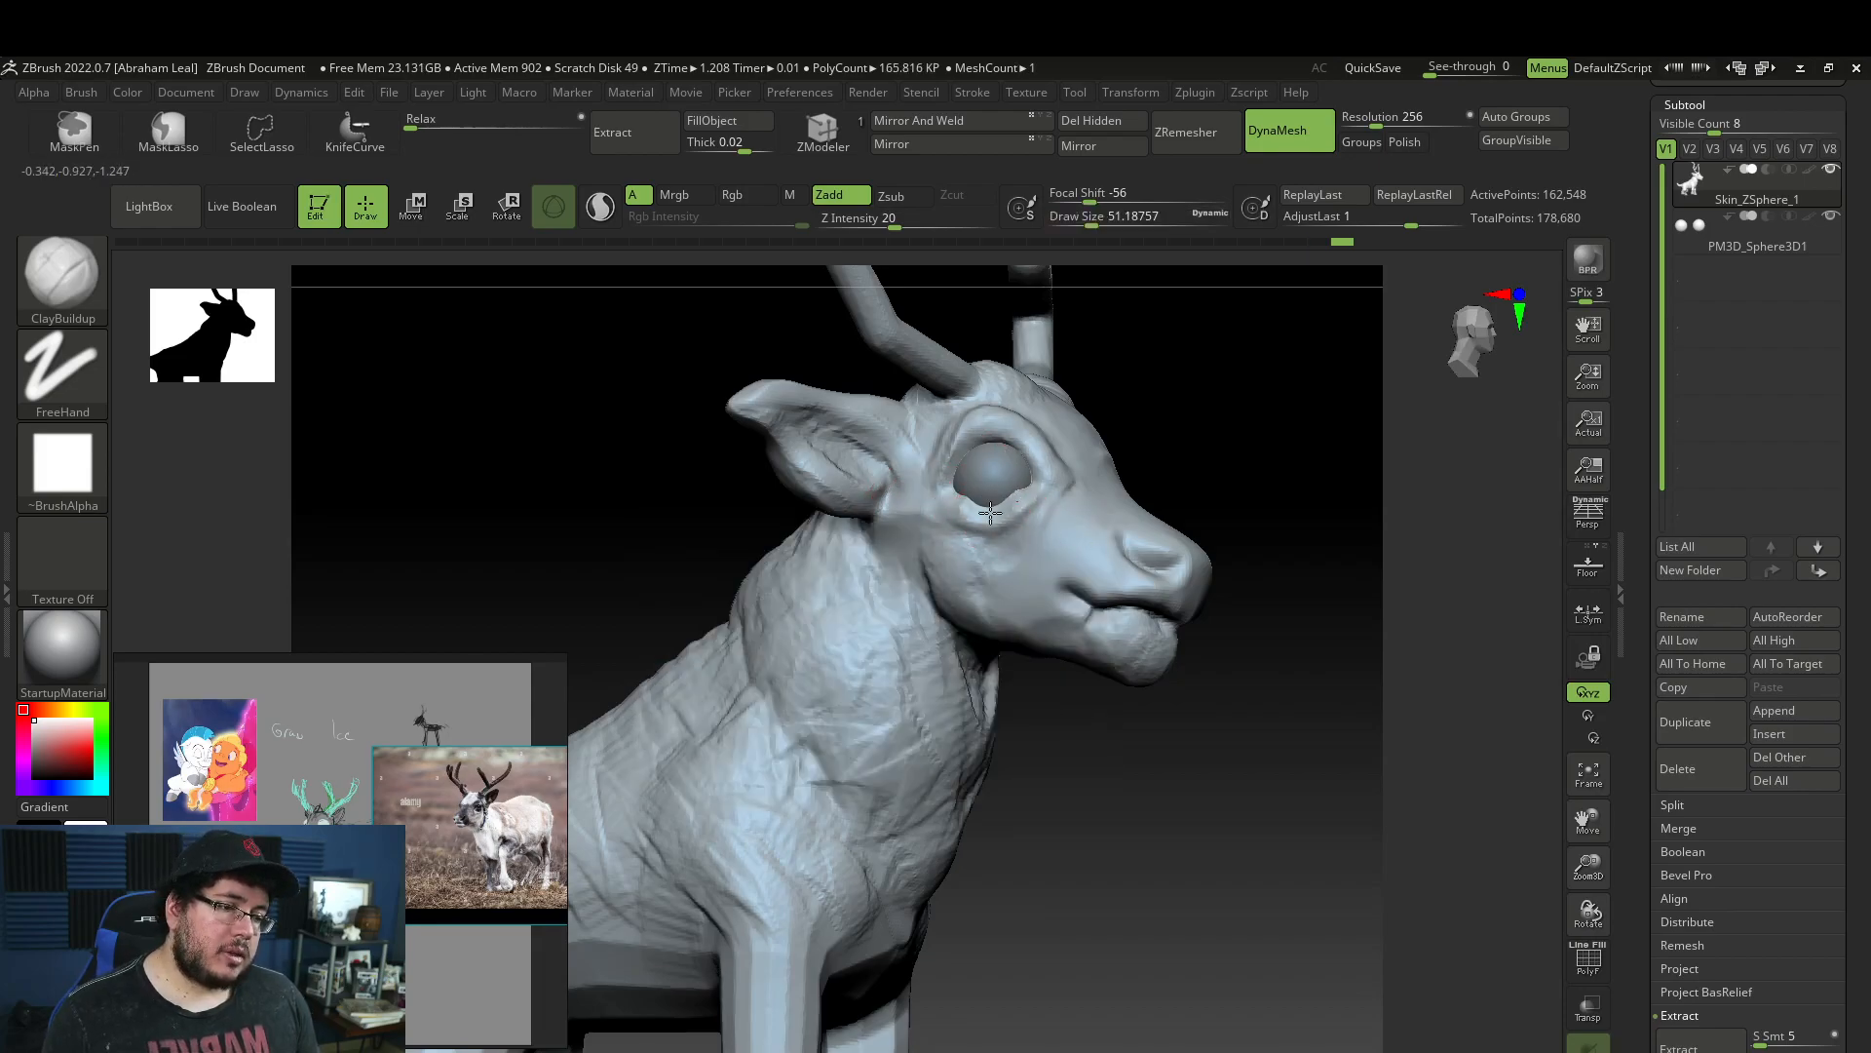
{"action": "left_click_drag", "start_coordinate": [1006, 492], "coordinate": [989, 514]}
{"action": "mouse_move", "coordinate": [1335, 570]}
{"action": "left_mouse_down"}
{"action": "mouse_move", "coordinate": [1207, 585]}
{"action": "mouse_move", "coordinate": [1084, 490]}
{"action": "left_mouse_up"}
{"action": "left_click_drag", "start_coordinate": [1110, 558], "coordinate": [1023, 526]}
{"action": "left_click_drag", "start_coordinate": [809, 536], "coordinate": [1004, 497]}
Build up the brow and forehead at the antler bases with ClayBuildup at a draw size of about 83.
{"action": "key", "text": "space"}
{"action": "left_click_drag", "start_coordinate": [871, 444], "coordinate": [881, 430]}
{"action": "left_click_drag", "start_coordinate": [870, 422], "coordinate": [867, 428]}
{"action": "left_click_drag", "start_coordinate": [1193, 495], "coordinate": [919, 449]}
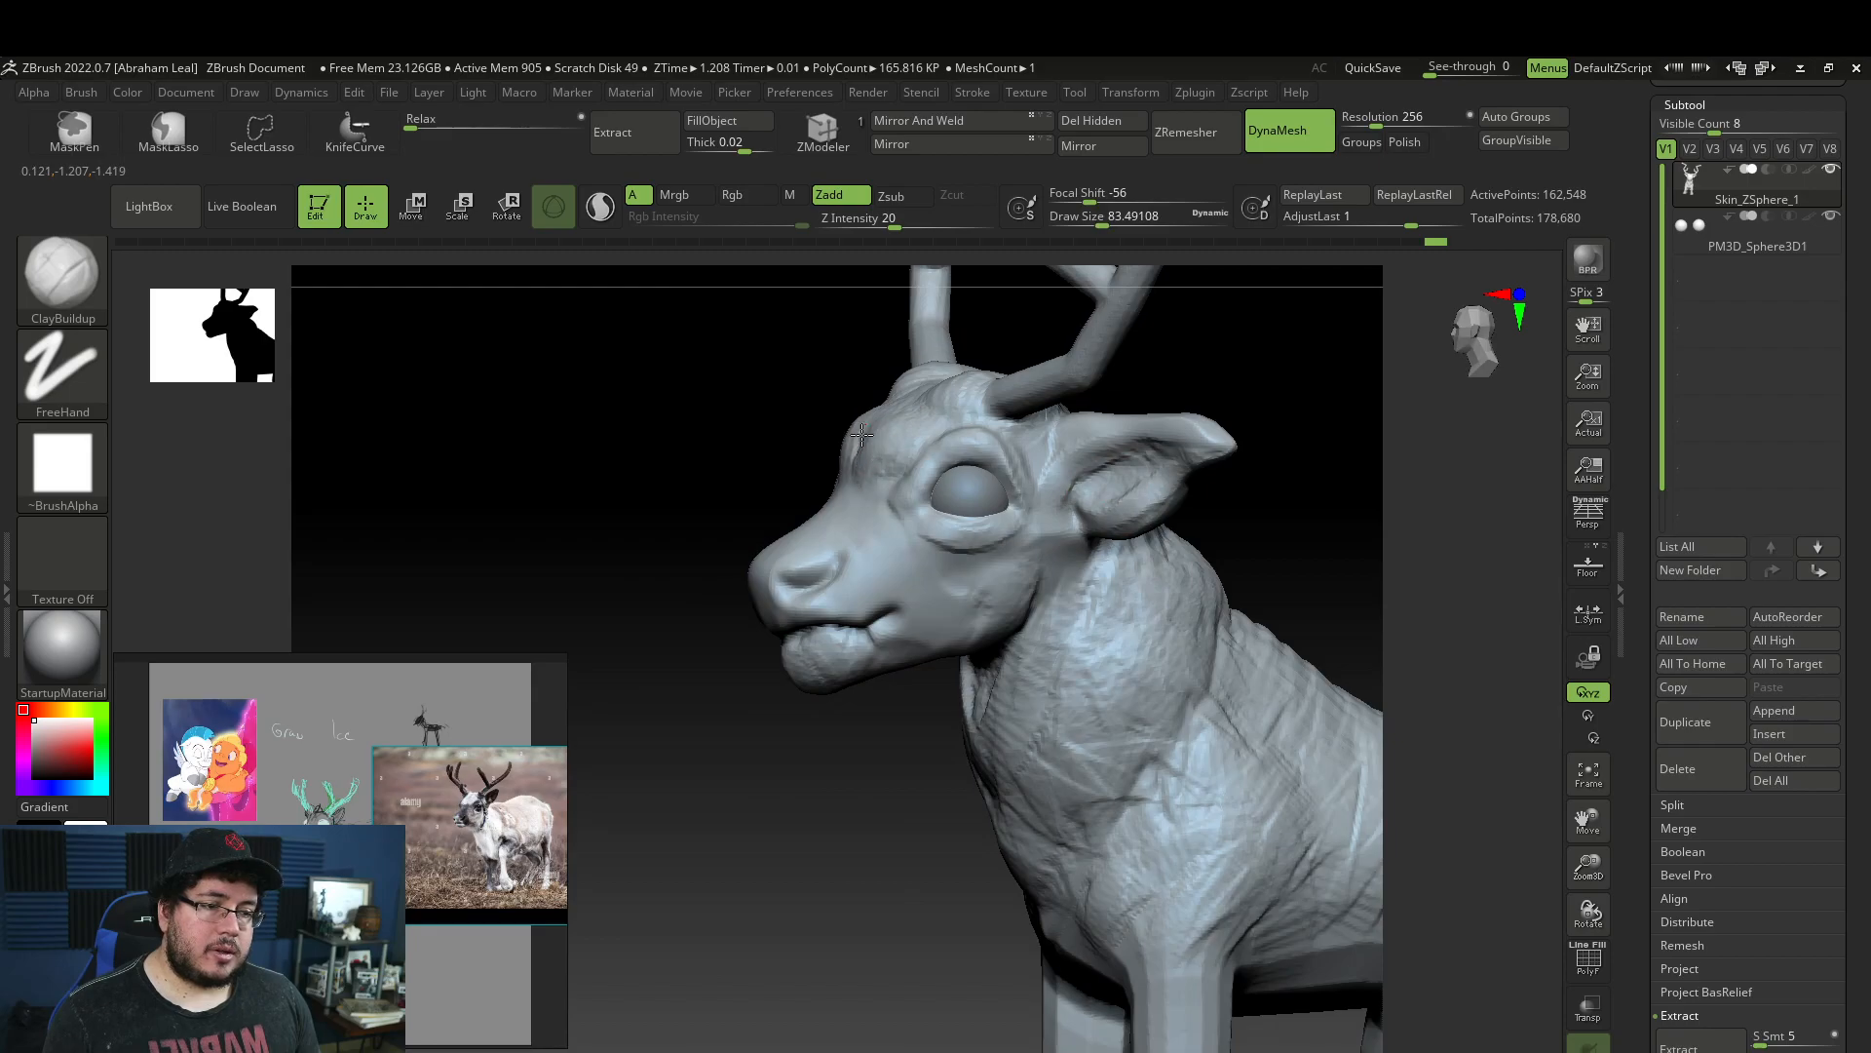
{"action": "left_click_drag", "start_coordinate": [655, 465], "coordinate": [883, 427]}
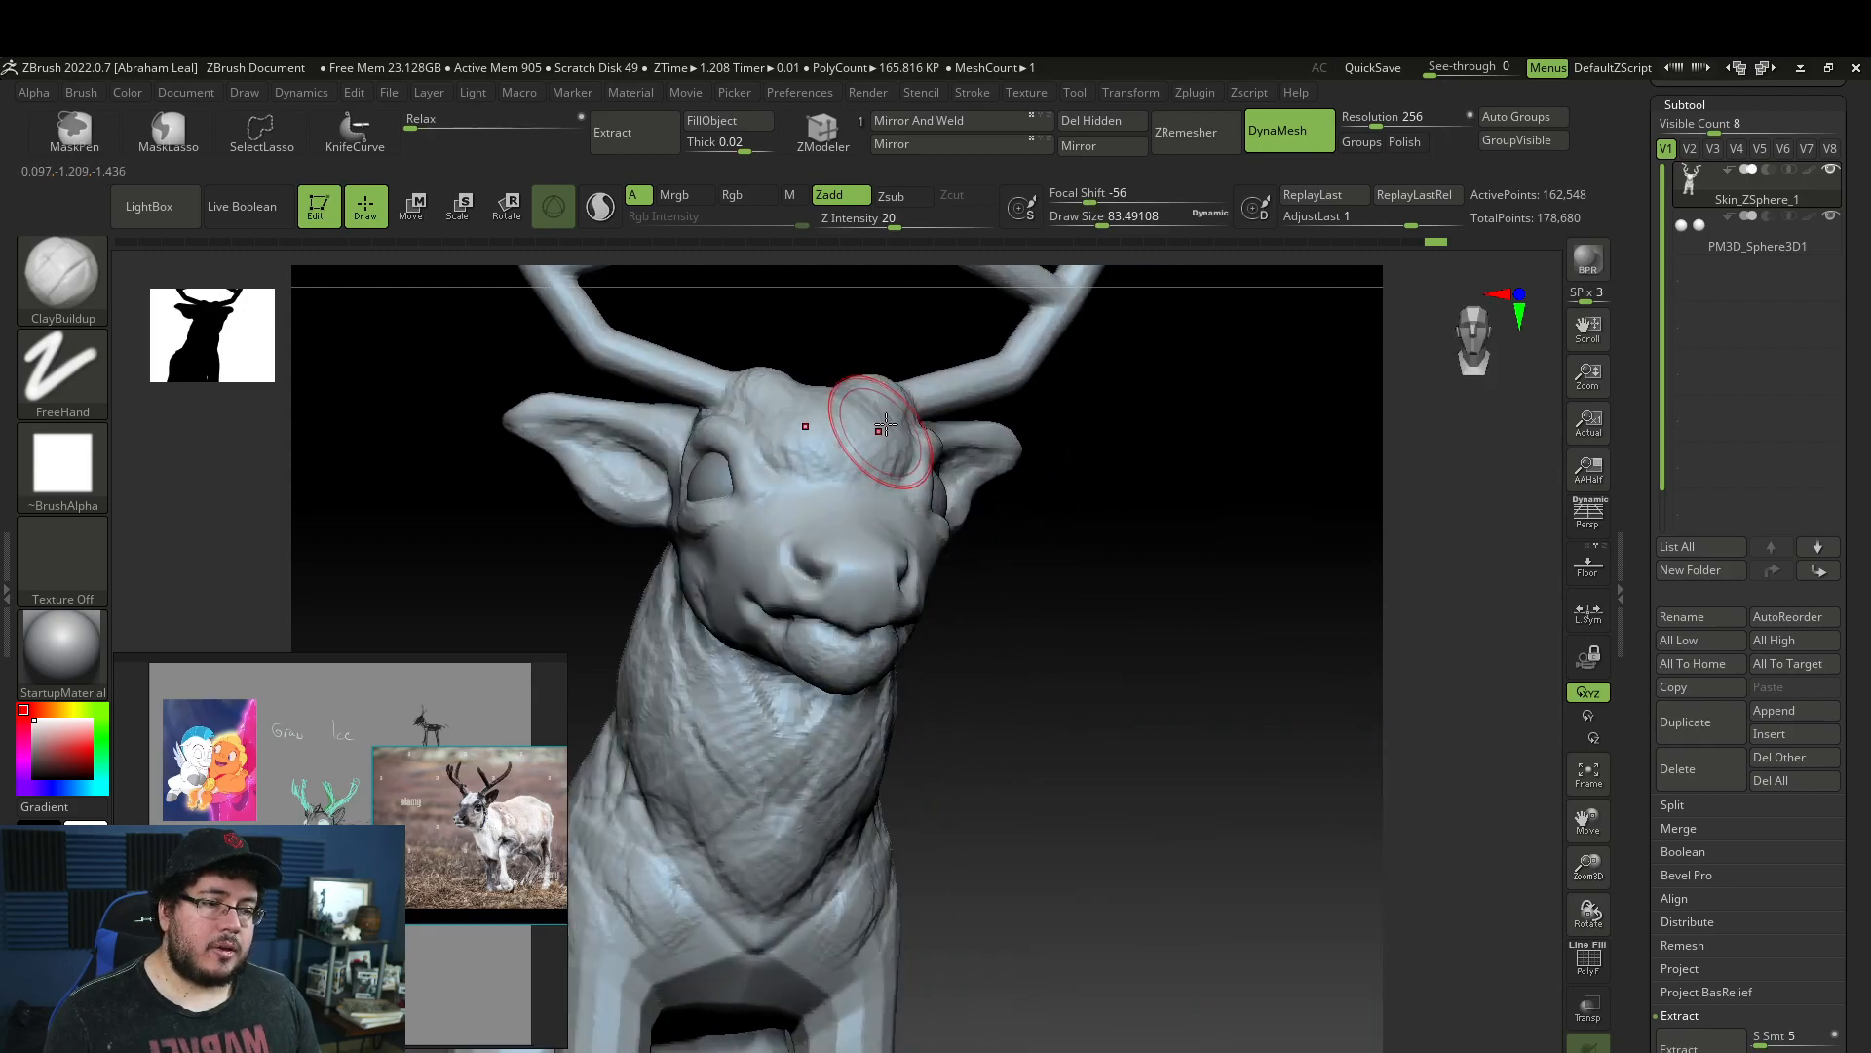
{"action": "key", "text": "f"}
{"action": "left_click_drag", "start_coordinate": [1032, 434], "coordinate": [1095, 418]}
Adjust the muzzle and jaw shape with the Move brush, setting the draw size to about 124.
{"action": "key", "text": "b"}
{"action": "key", "text": "m"}
{"action": "key", "text": "v"}
{"action": "left_click_drag", "start_coordinate": [847, 574], "coordinate": [848, 574]}
{"action": "mouse_move", "coordinate": [748, 696]}
{"action": "left_mouse_down"}
{"action": "mouse_move", "coordinate": [806, 656]}
{"action": "mouse_move", "coordinate": [788, 656]}
{"action": "left_mouse_up"}
{"action": "key", "text": "space"}
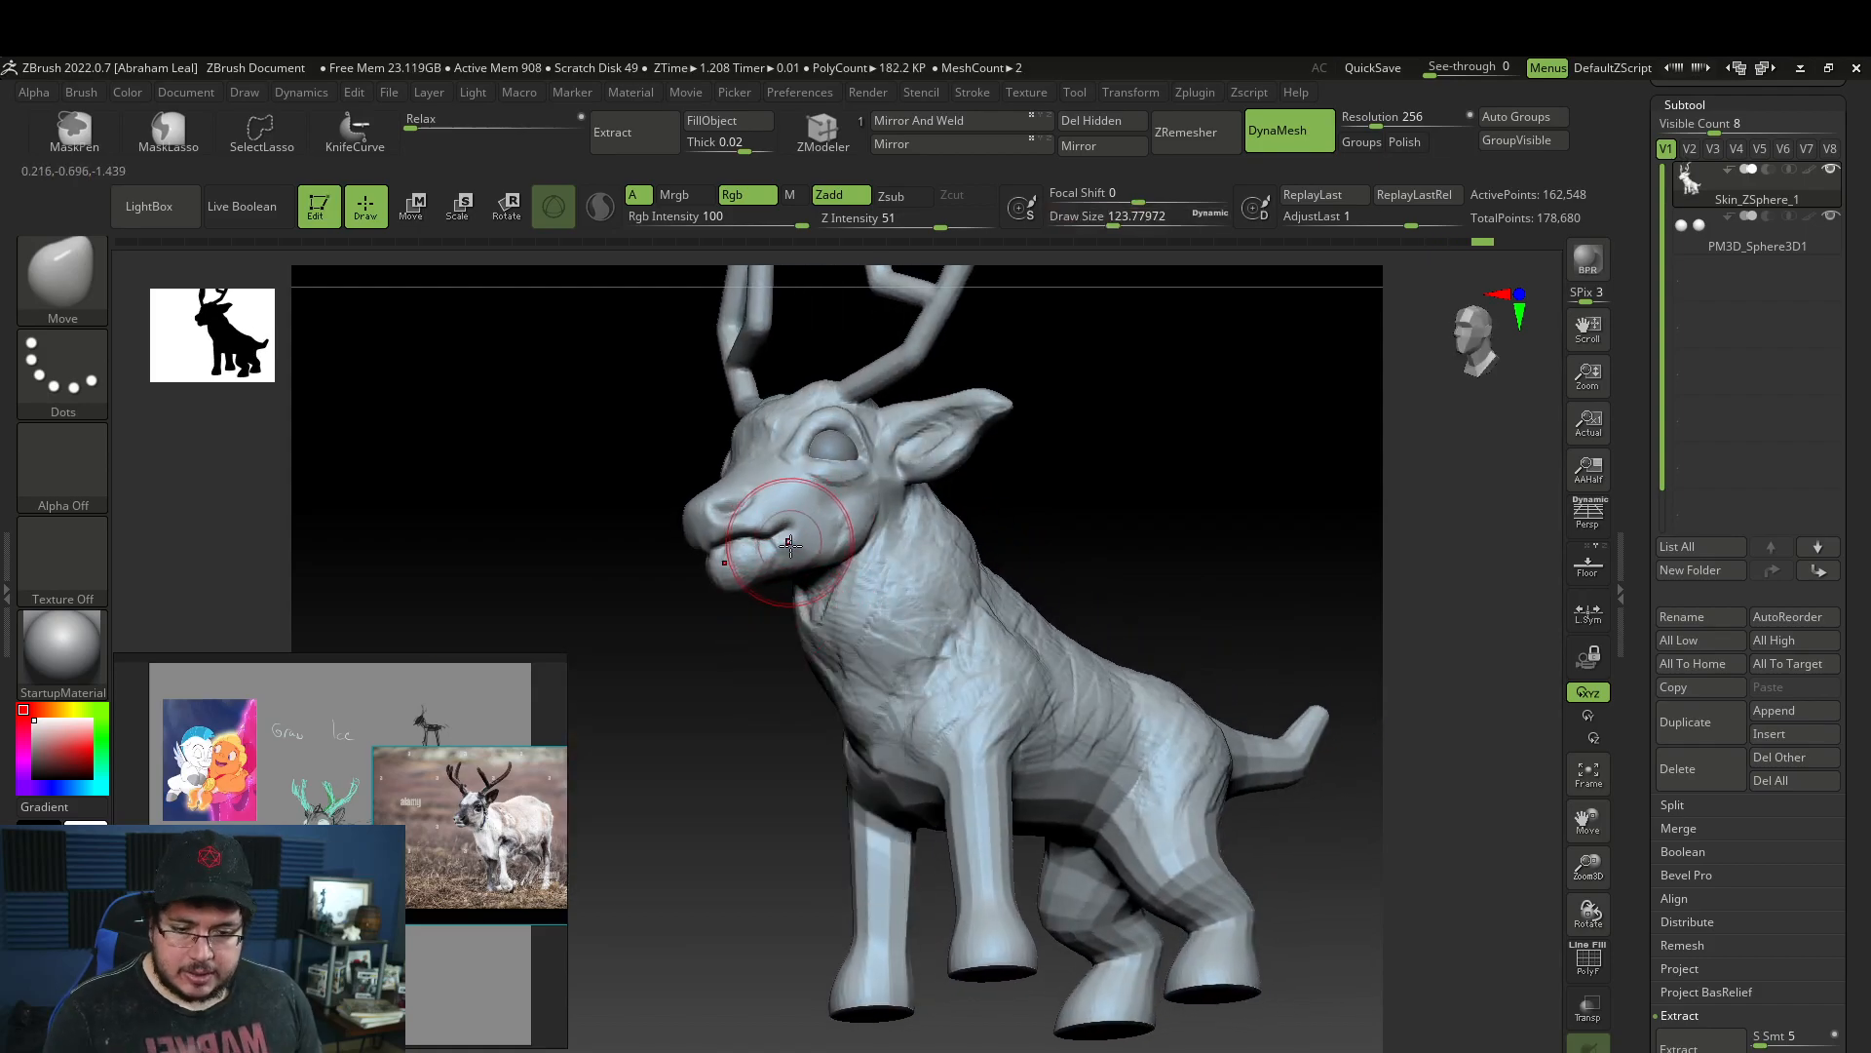
Add ClayBuildup volume under the chin and pull it into a long goatee with Move at a draw size of about 54.
{"action": "key", "text": "b"}
{"action": "key", "text": "c"}
{"action": "key", "text": "b"}
{"action": "key", "text": "space"}
{"action": "key", "text": "space"}
{"action": "left_click_drag", "start_coordinate": [749, 584], "coordinate": [741, 585]}
{"action": "key", "text": "b"}
{"action": "key", "text": "m"}
{"action": "key", "text": "v"}
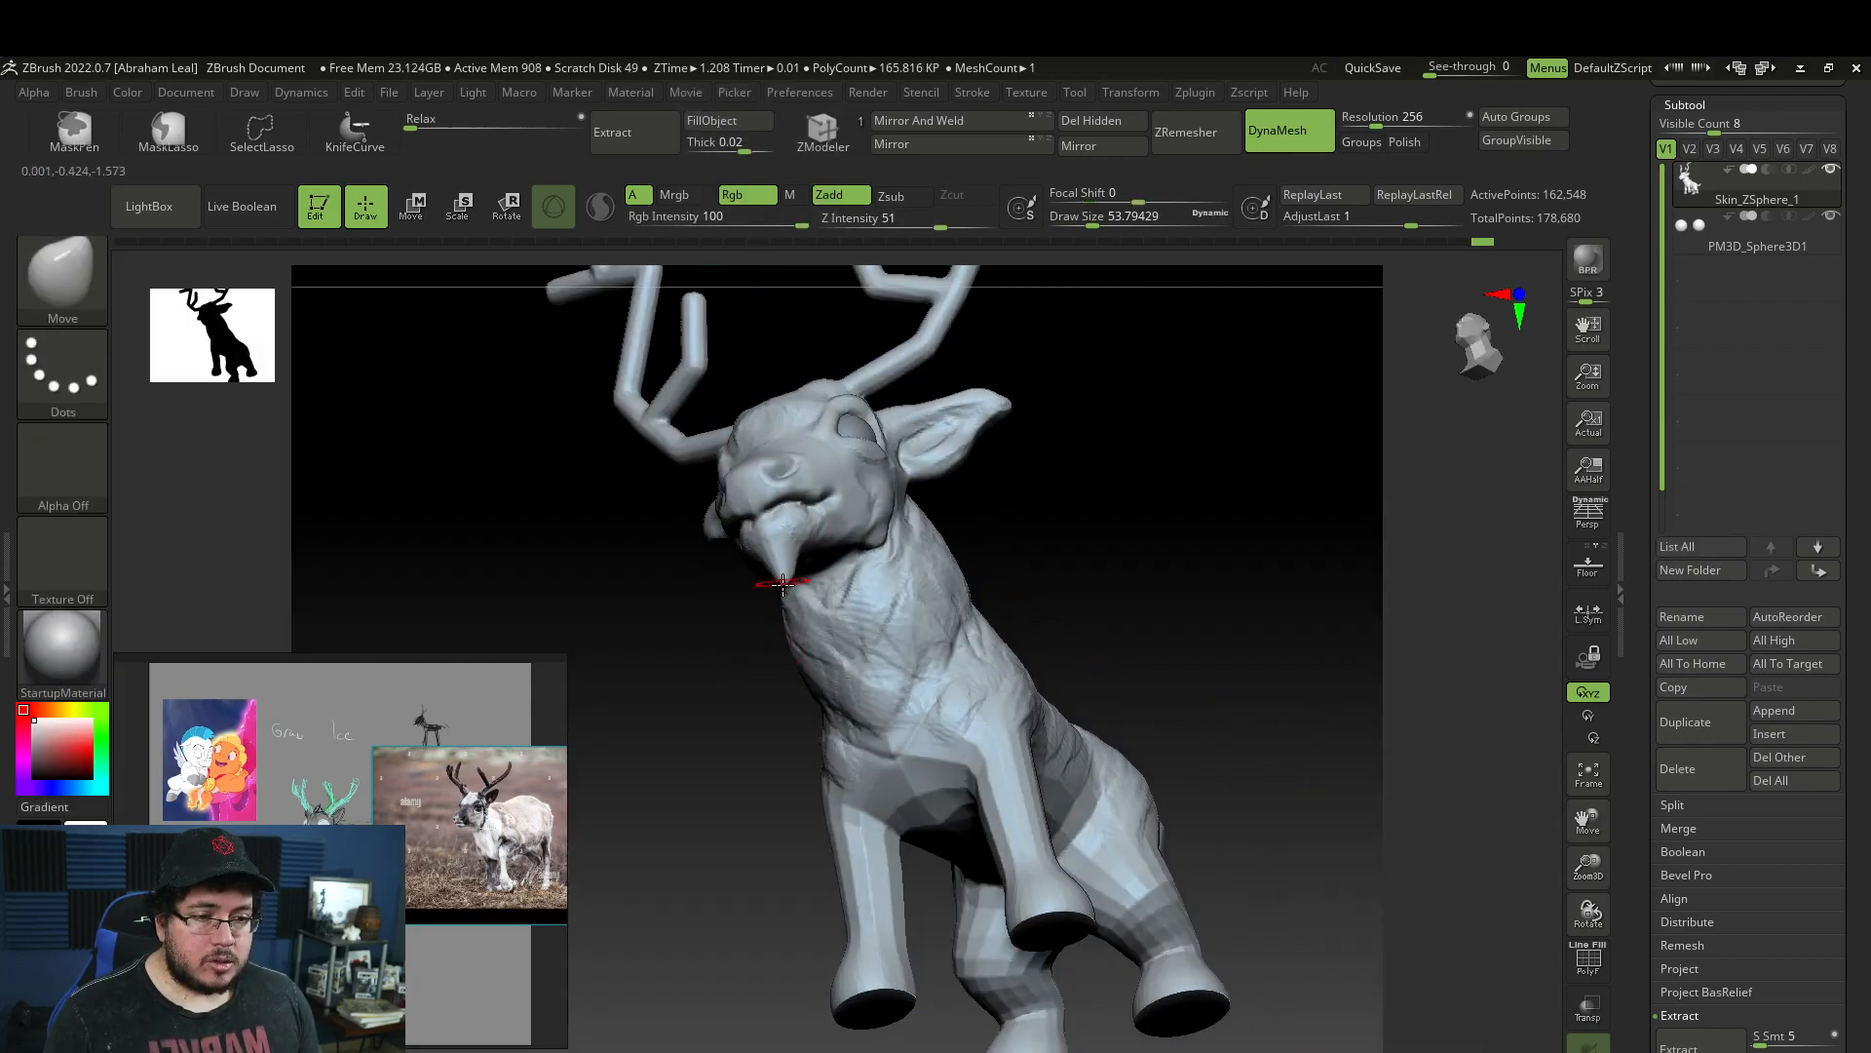
{"action": "left_click_drag", "start_coordinate": [755, 618], "coordinate": [741, 637]}
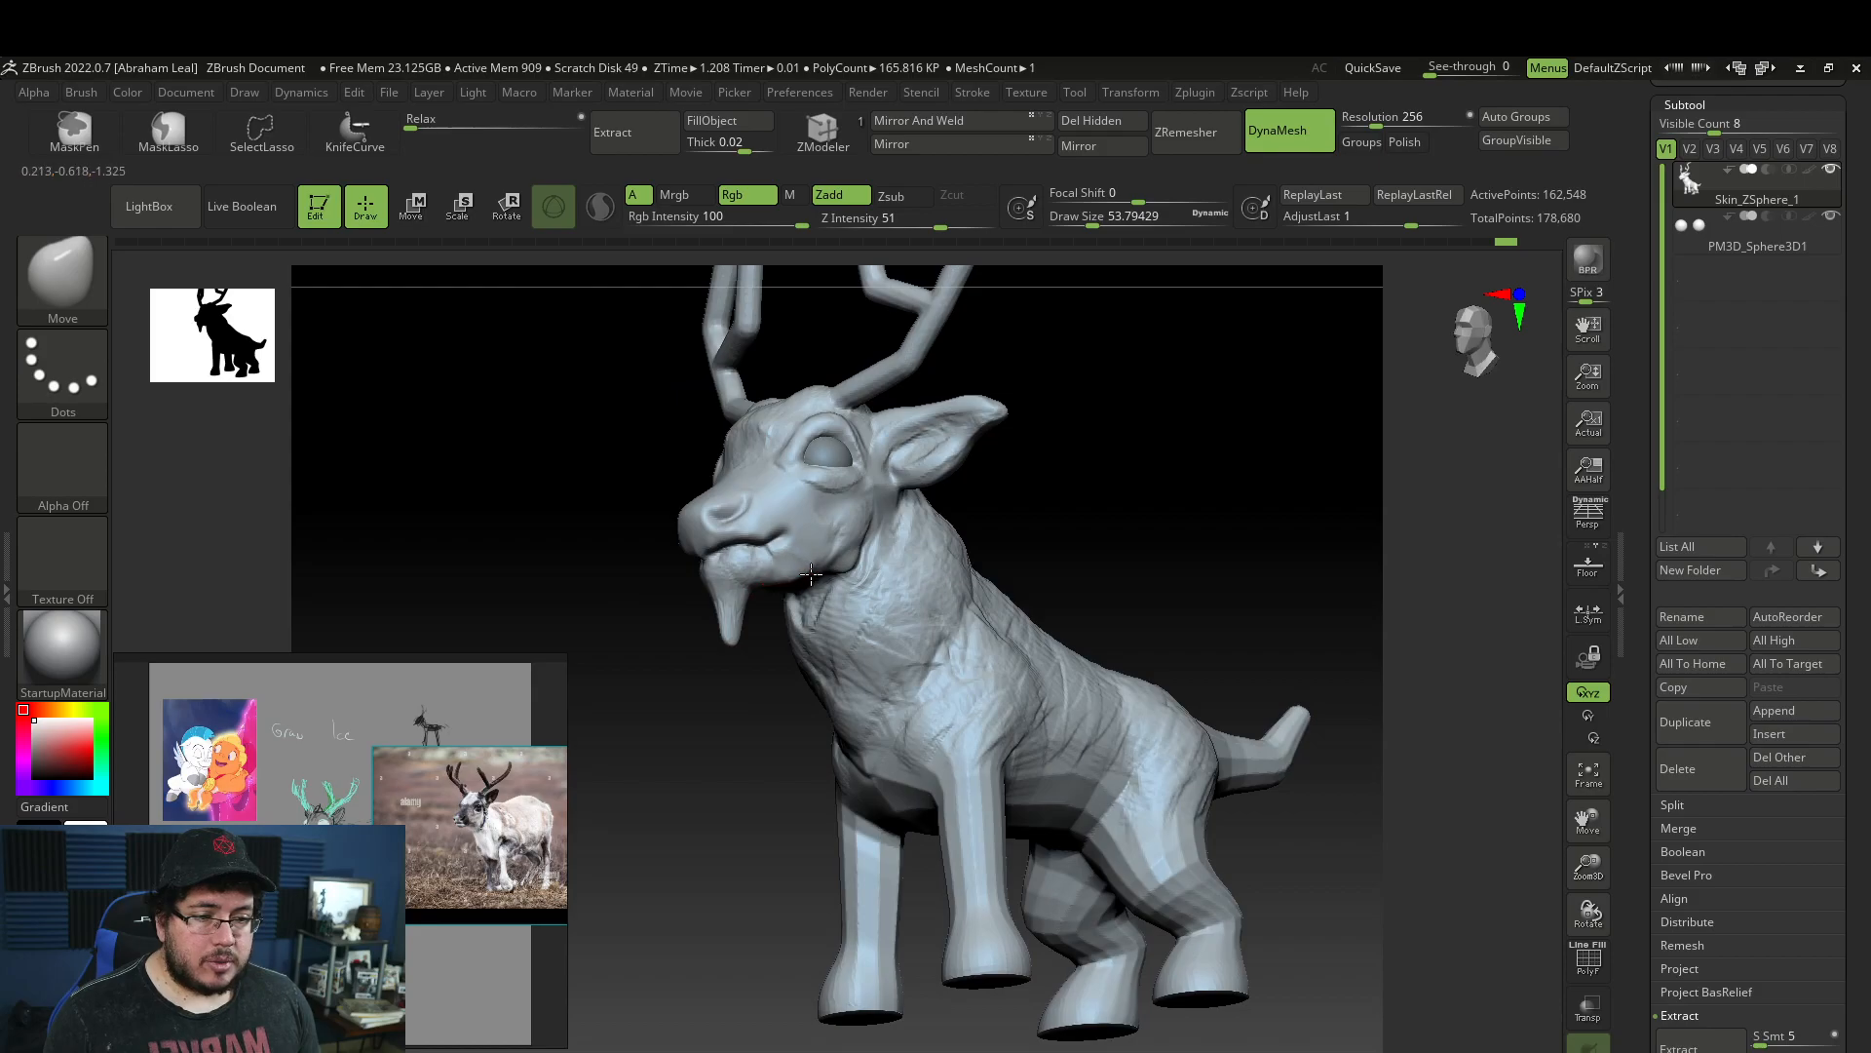
Build a tufted ridge along the jawline and cheek with ClayBuildup at draw sizes of about 29 to 41.
{"action": "key", "text": "b"}
{"action": "key", "text": "c"}
{"action": "key", "text": "b"}
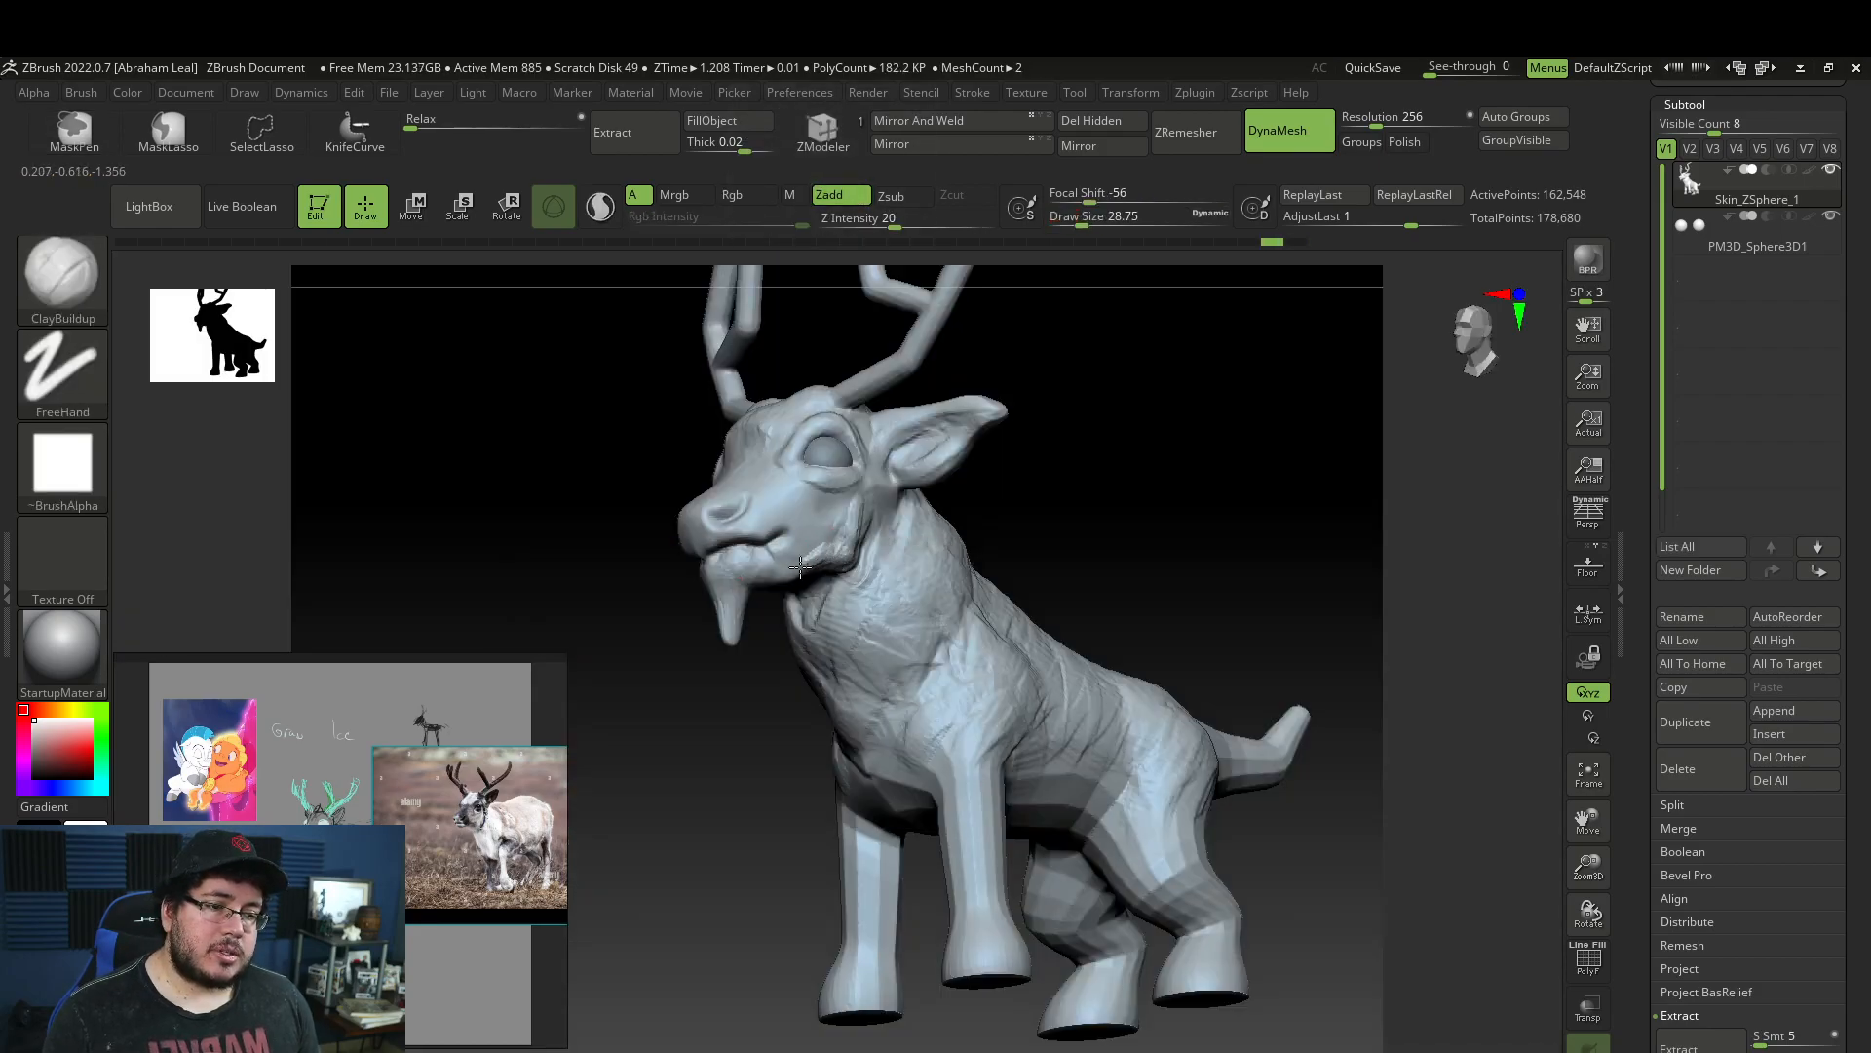
{"action": "left_click_drag", "start_coordinate": [789, 628], "coordinate": [822, 570]}
{"action": "key", "text": "s"}
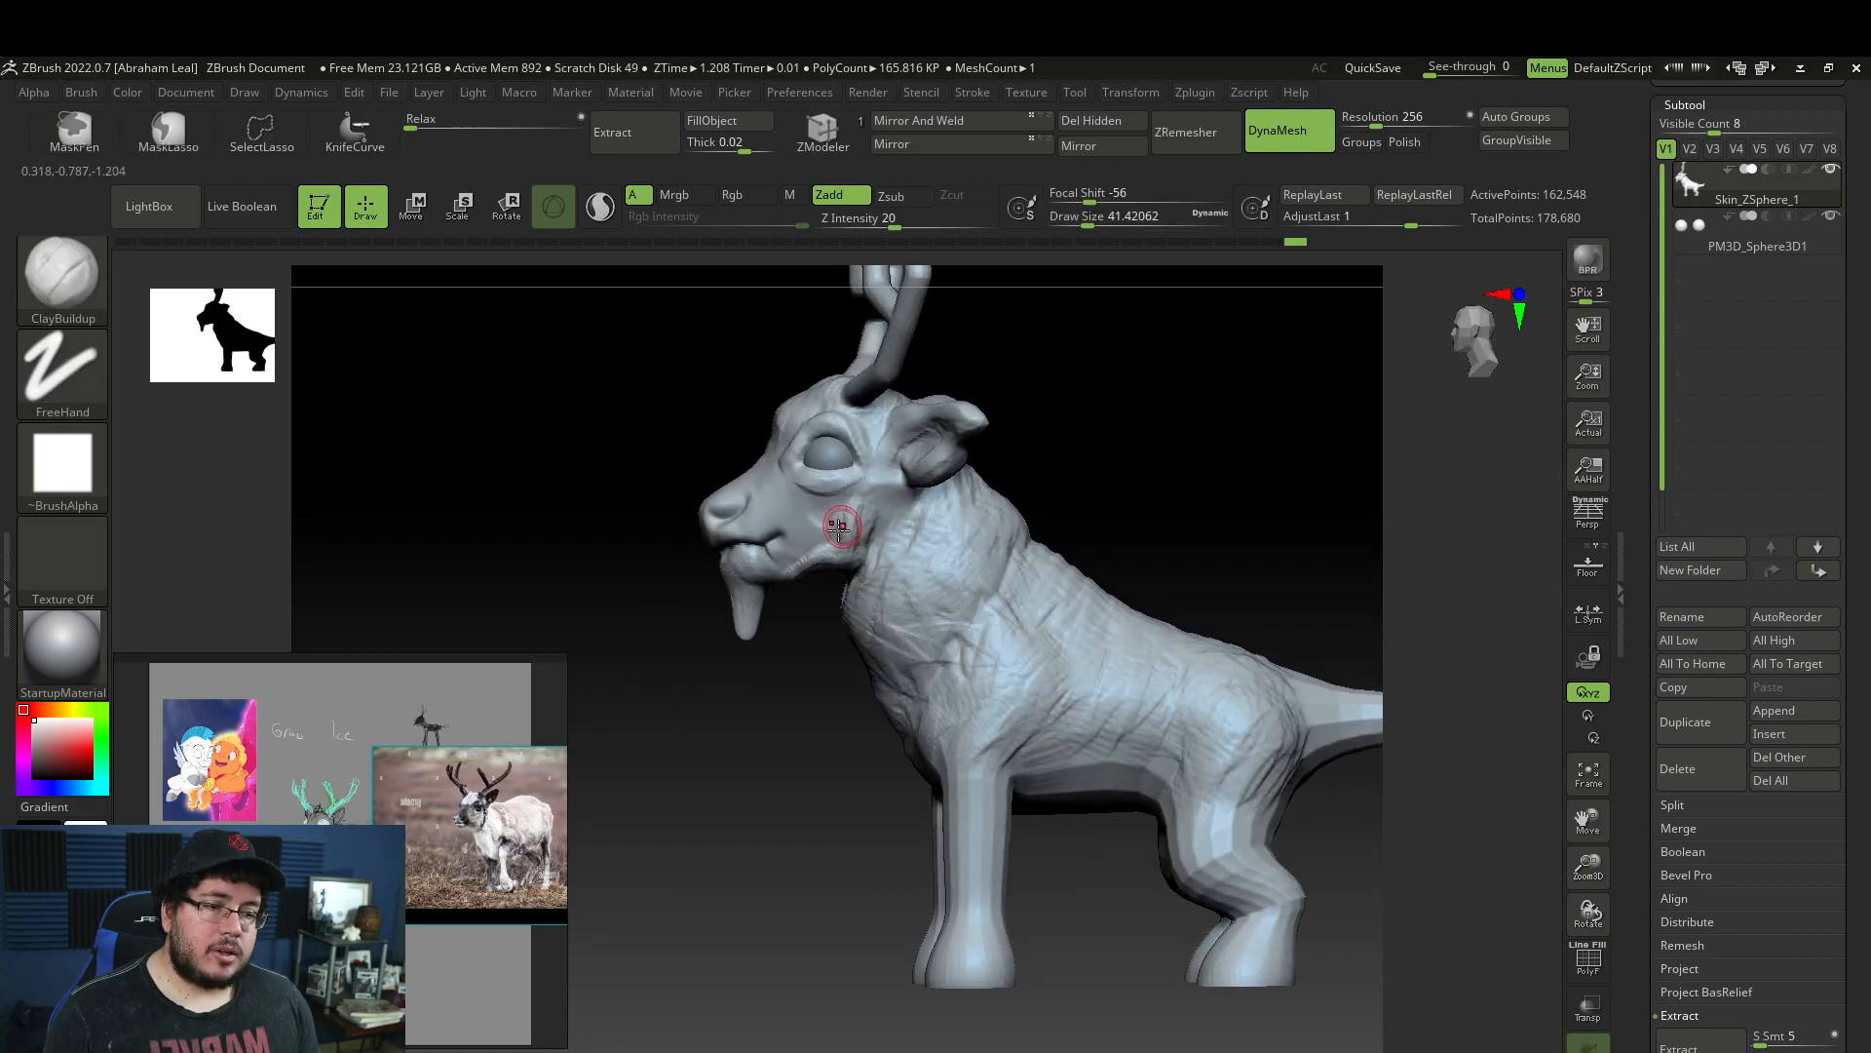
{"action": "key", "text": "space"}
{"action": "left_click_drag", "start_coordinate": [746, 643], "coordinate": [772, 553]}
{"action": "mouse_move", "coordinate": [668, 702]}
{"action": "left_mouse_down"}
{"action": "mouse_move", "coordinate": [915, 547]}
{"action": "mouse_move", "coordinate": [982, 576]}
{"action": "mouse_move", "coordinate": [953, 597]}
{"action": "left_mouse_up"}
Build a raised rim around the nostrils and nose pad with ClayBuildup at a draw size of about 49.
{"action": "key", "text": "space"}
{"action": "left_click_drag", "start_coordinate": [711, 543], "coordinate": [672, 496]}
{"action": "key", "text": "space"}
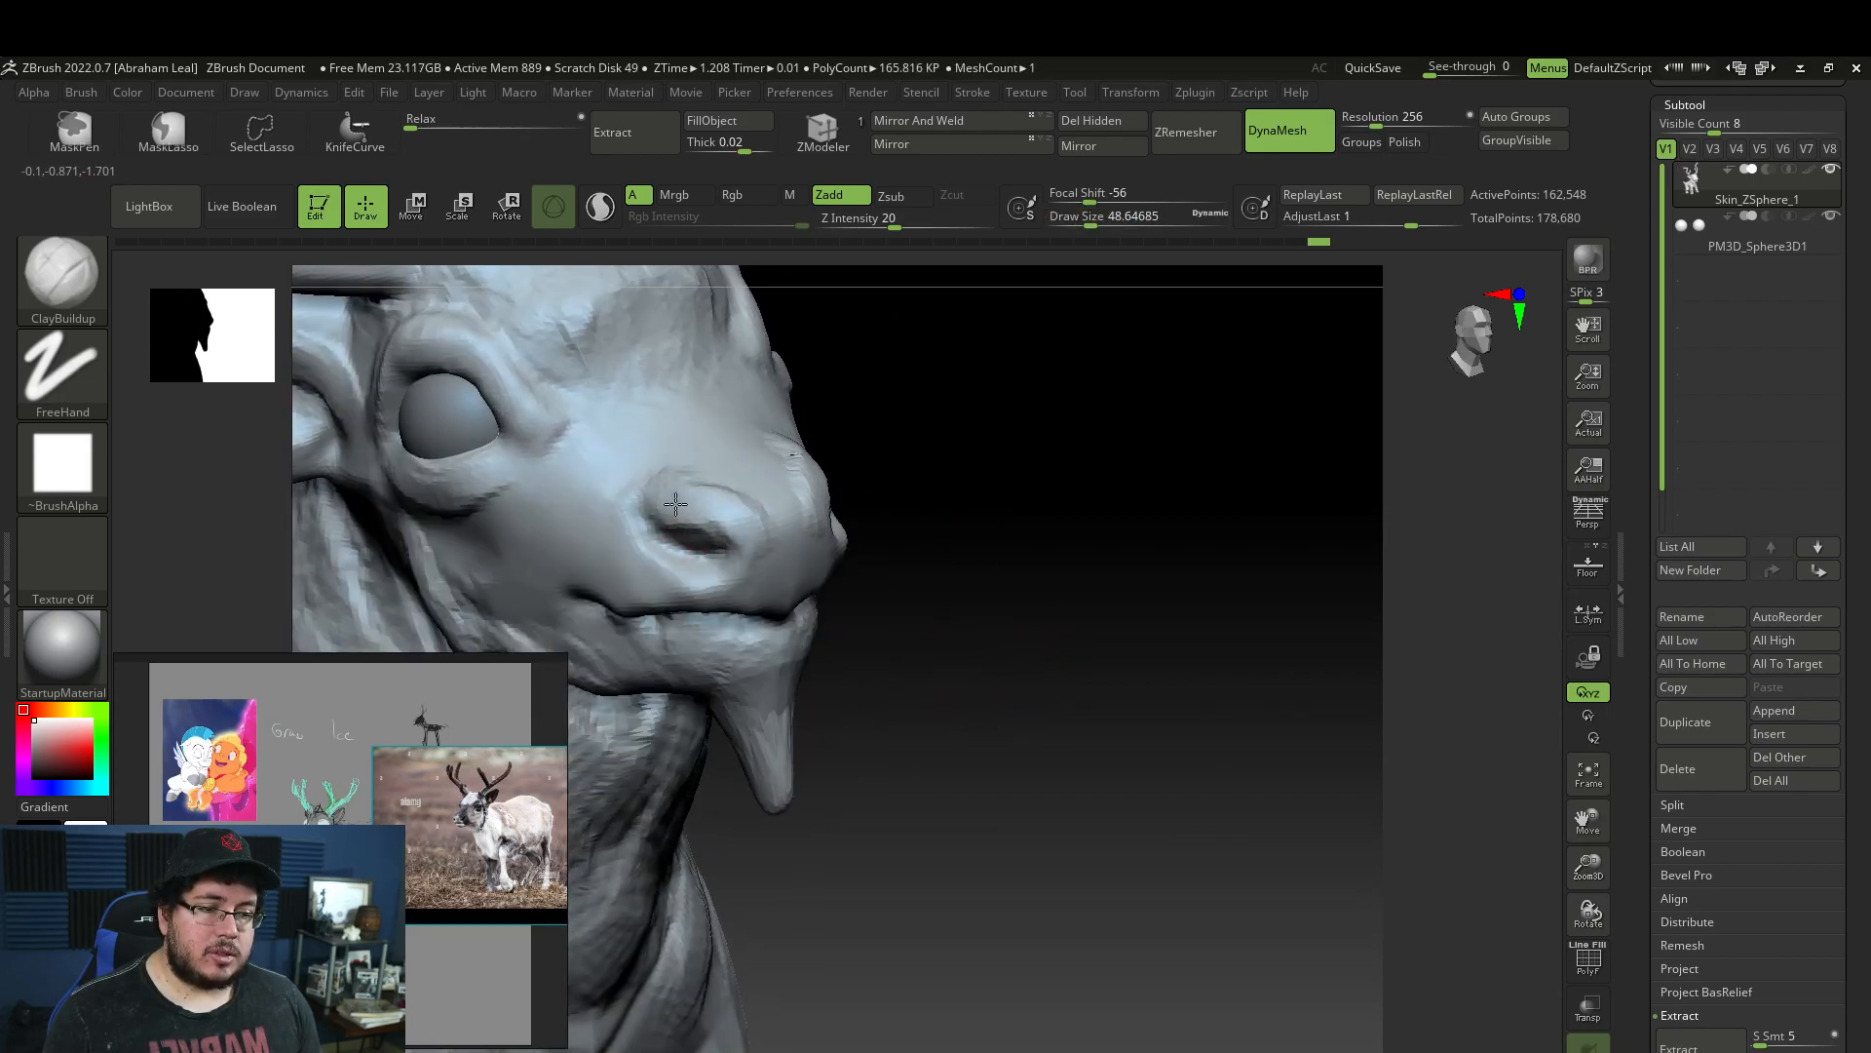
{"action": "left_click_drag", "start_coordinate": [631, 529], "coordinate": [736, 491]}
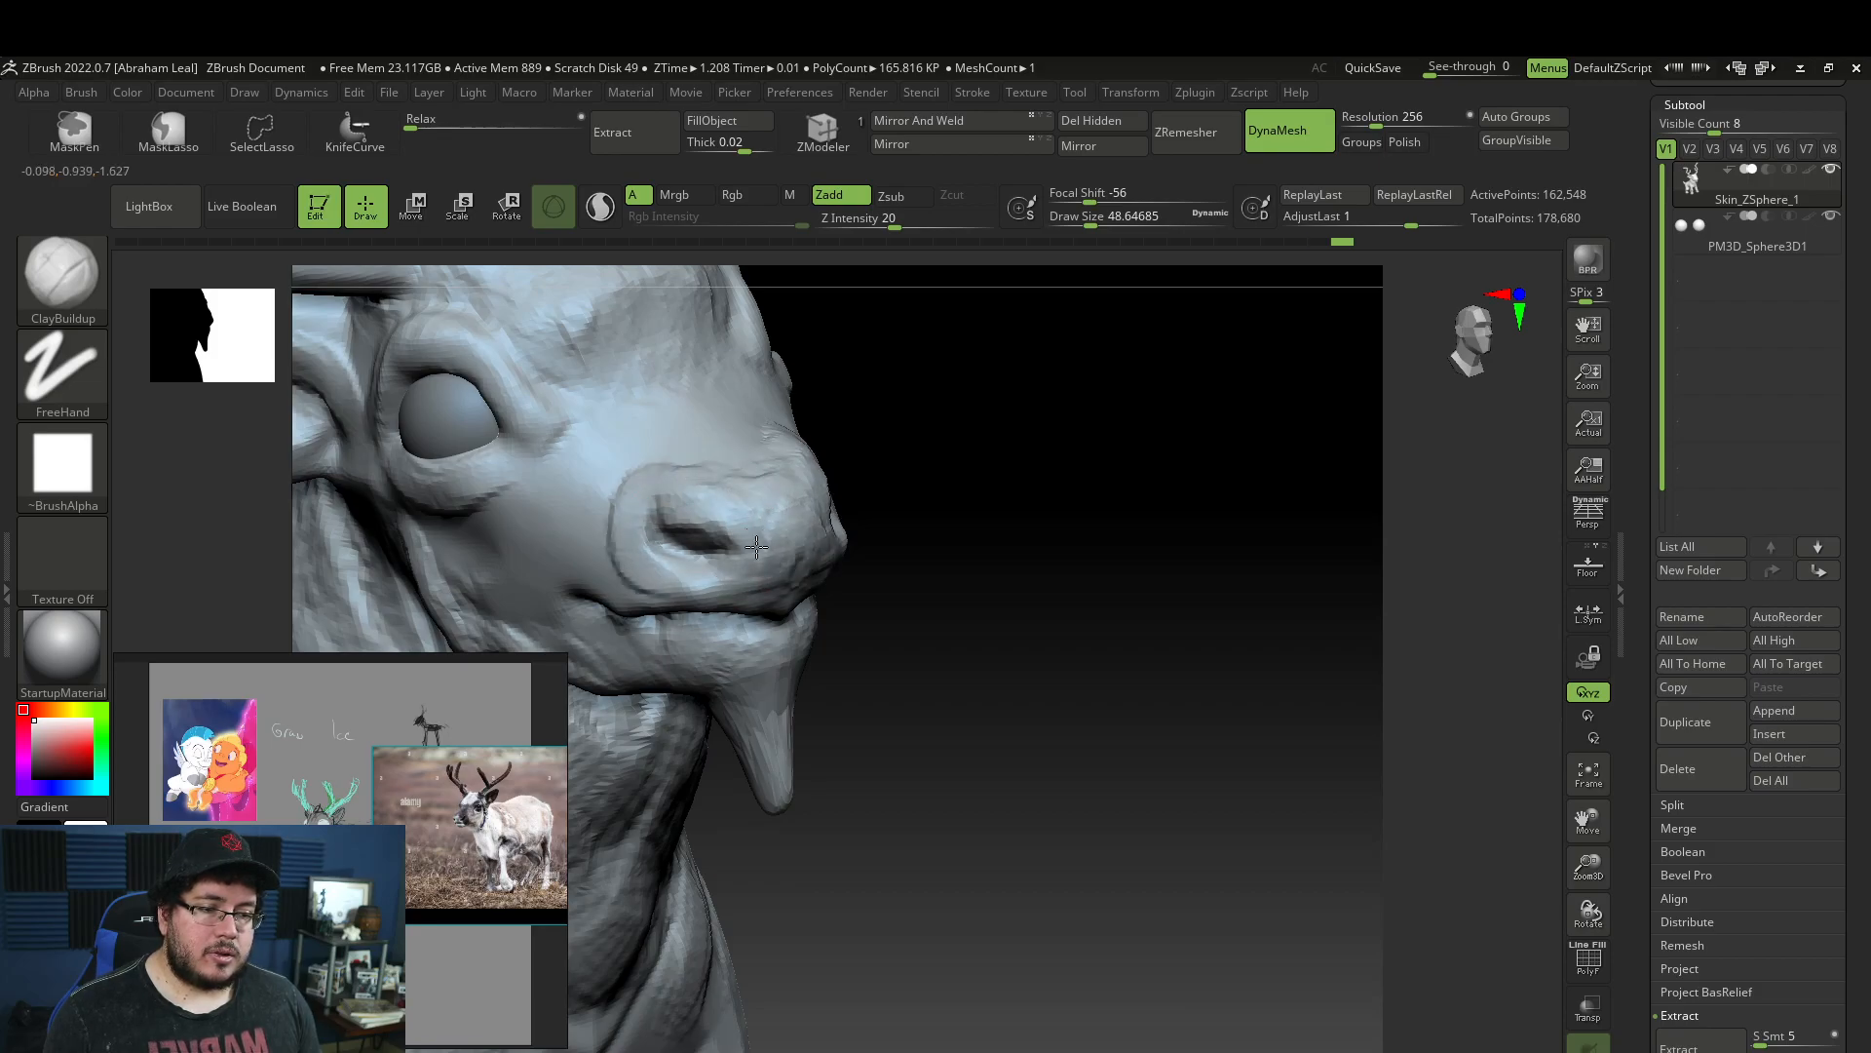
{"action": "left_click_drag", "start_coordinate": [864, 632], "coordinate": [761, 581]}
{"action": "left_click_drag", "start_coordinate": [1101, 566], "coordinate": [882, 563]}
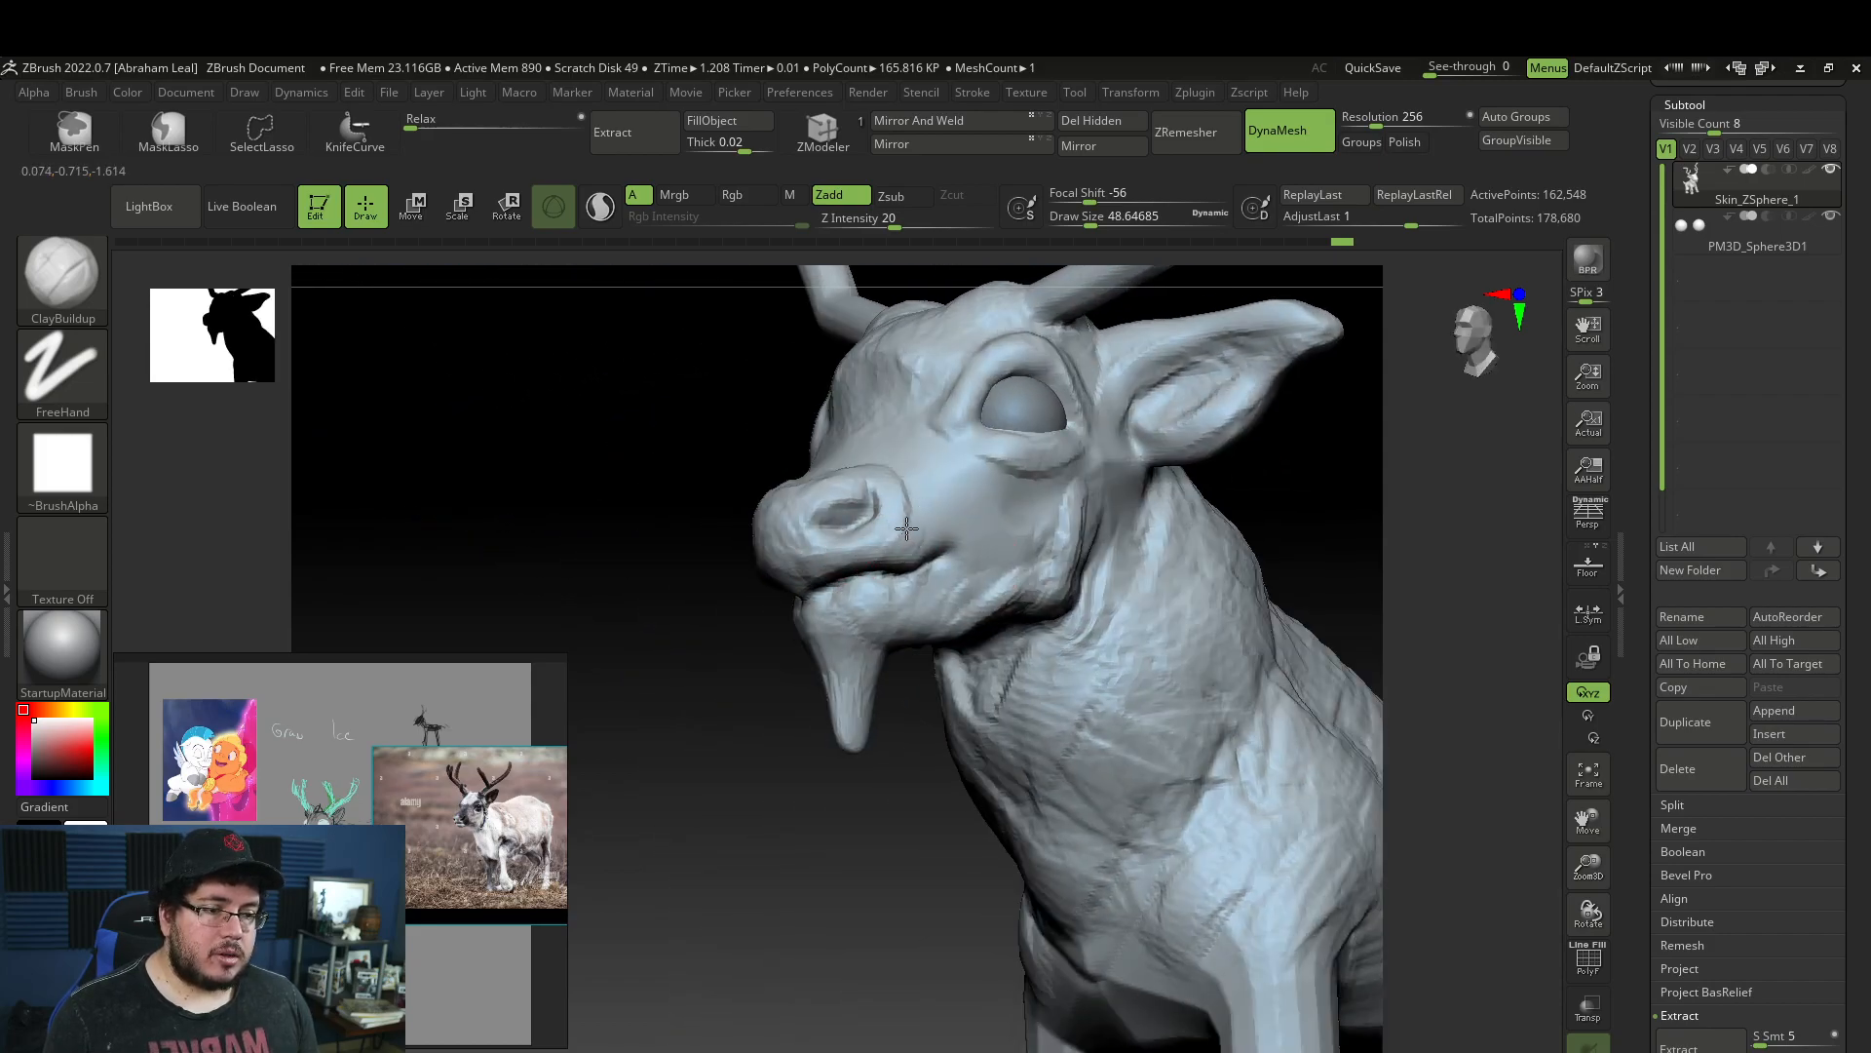
{"action": "mouse_move", "coordinate": [751, 614]}
{"action": "left_mouse_down"}
{"action": "mouse_move", "coordinate": [1082, 493]}
{"action": "mouse_move", "coordinate": [1004, 505]}
{"action": "left_mouse_up"}
{"action": "mouse_move", "coordinate": [1140, 483]}
{"action": "left_mouse_down"}
{"action": "mouse_move", "coordinate": [1173, 447]}
{"action": "mouse_move", "coordinate": [1086, 448]}
{"action": "mouse_move", "coordinate": [1004, 546]}
{"action": "left_mouse_up"}
Build up the forehead with ClayBuildup at a draw size of about 97, and flatten it with TrimDynamic.
{"action": "key", "text": "space"}
{"action": "left_click", "coordinate": [1095, 447]}
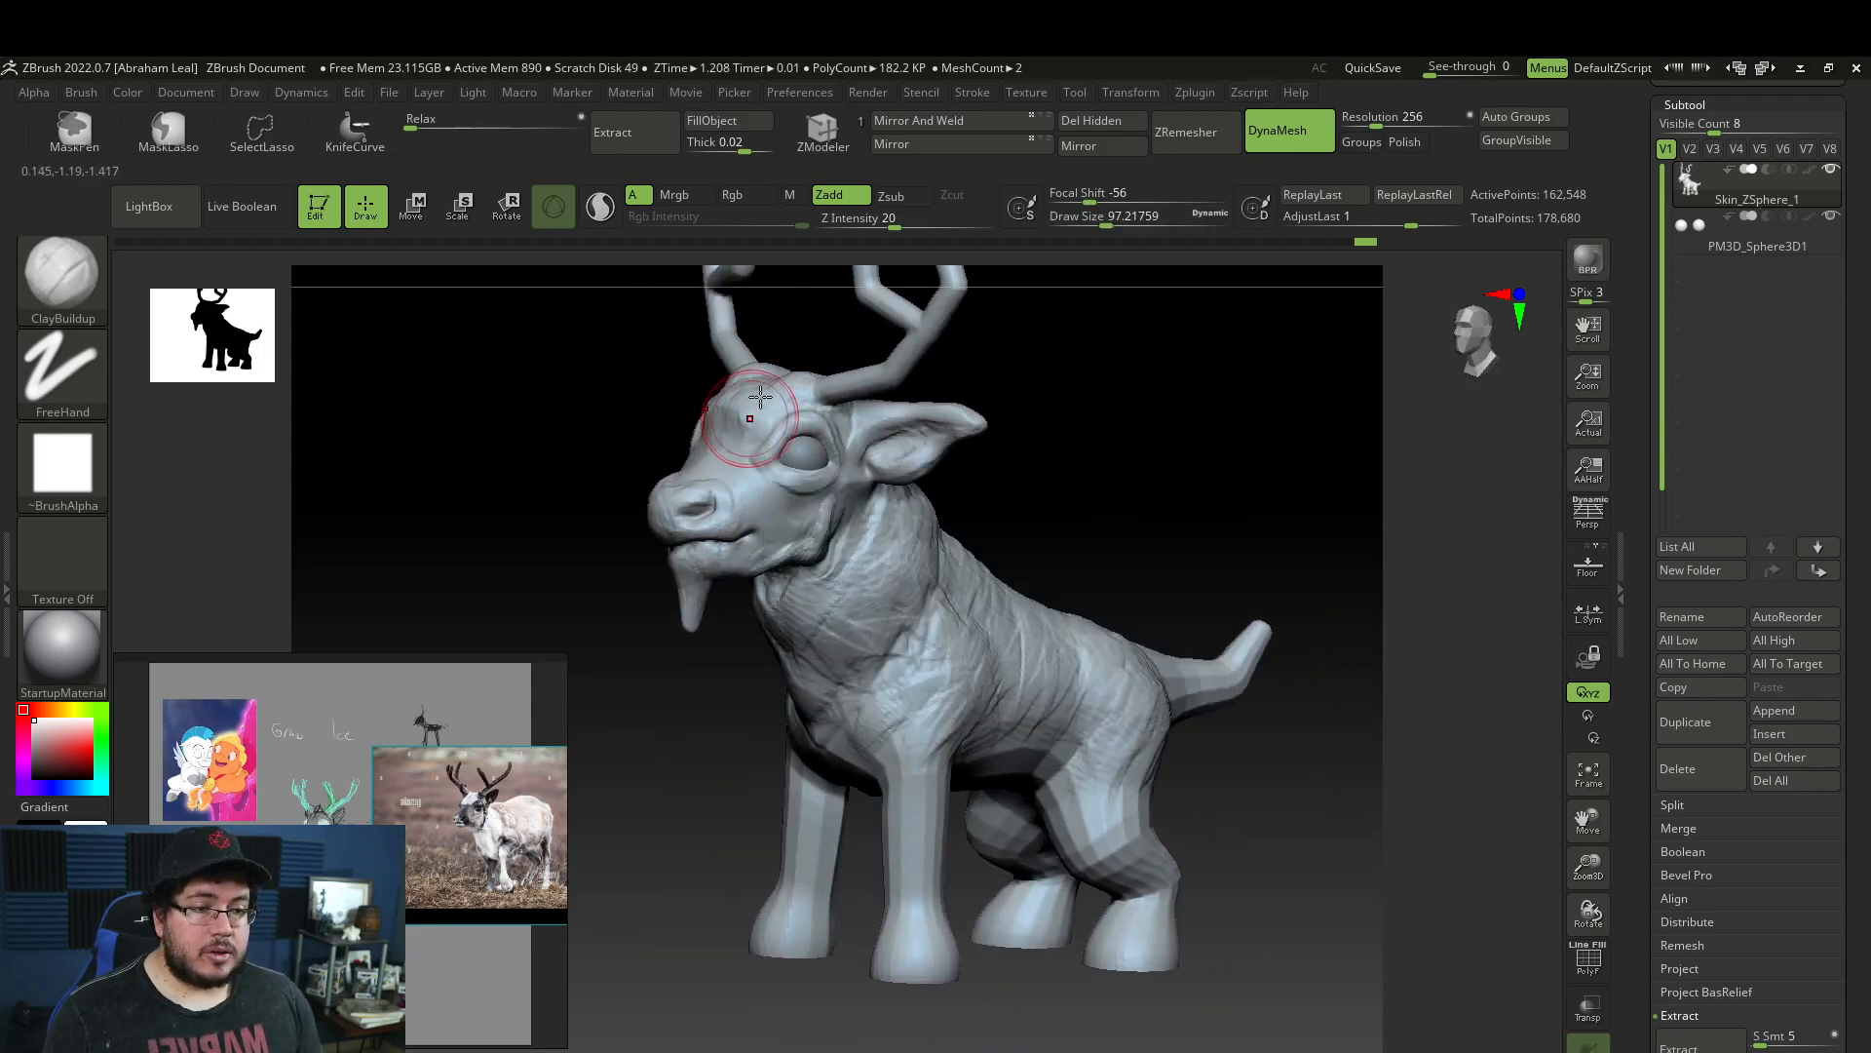
{"action": "key", "text": "b"}
{"action": "key", "text": "t"}
{"action": "key", "text": "d"}
{"action": "left_click_drag", "start_coordinate": [977, 379], "coordinate": [904, 391]}
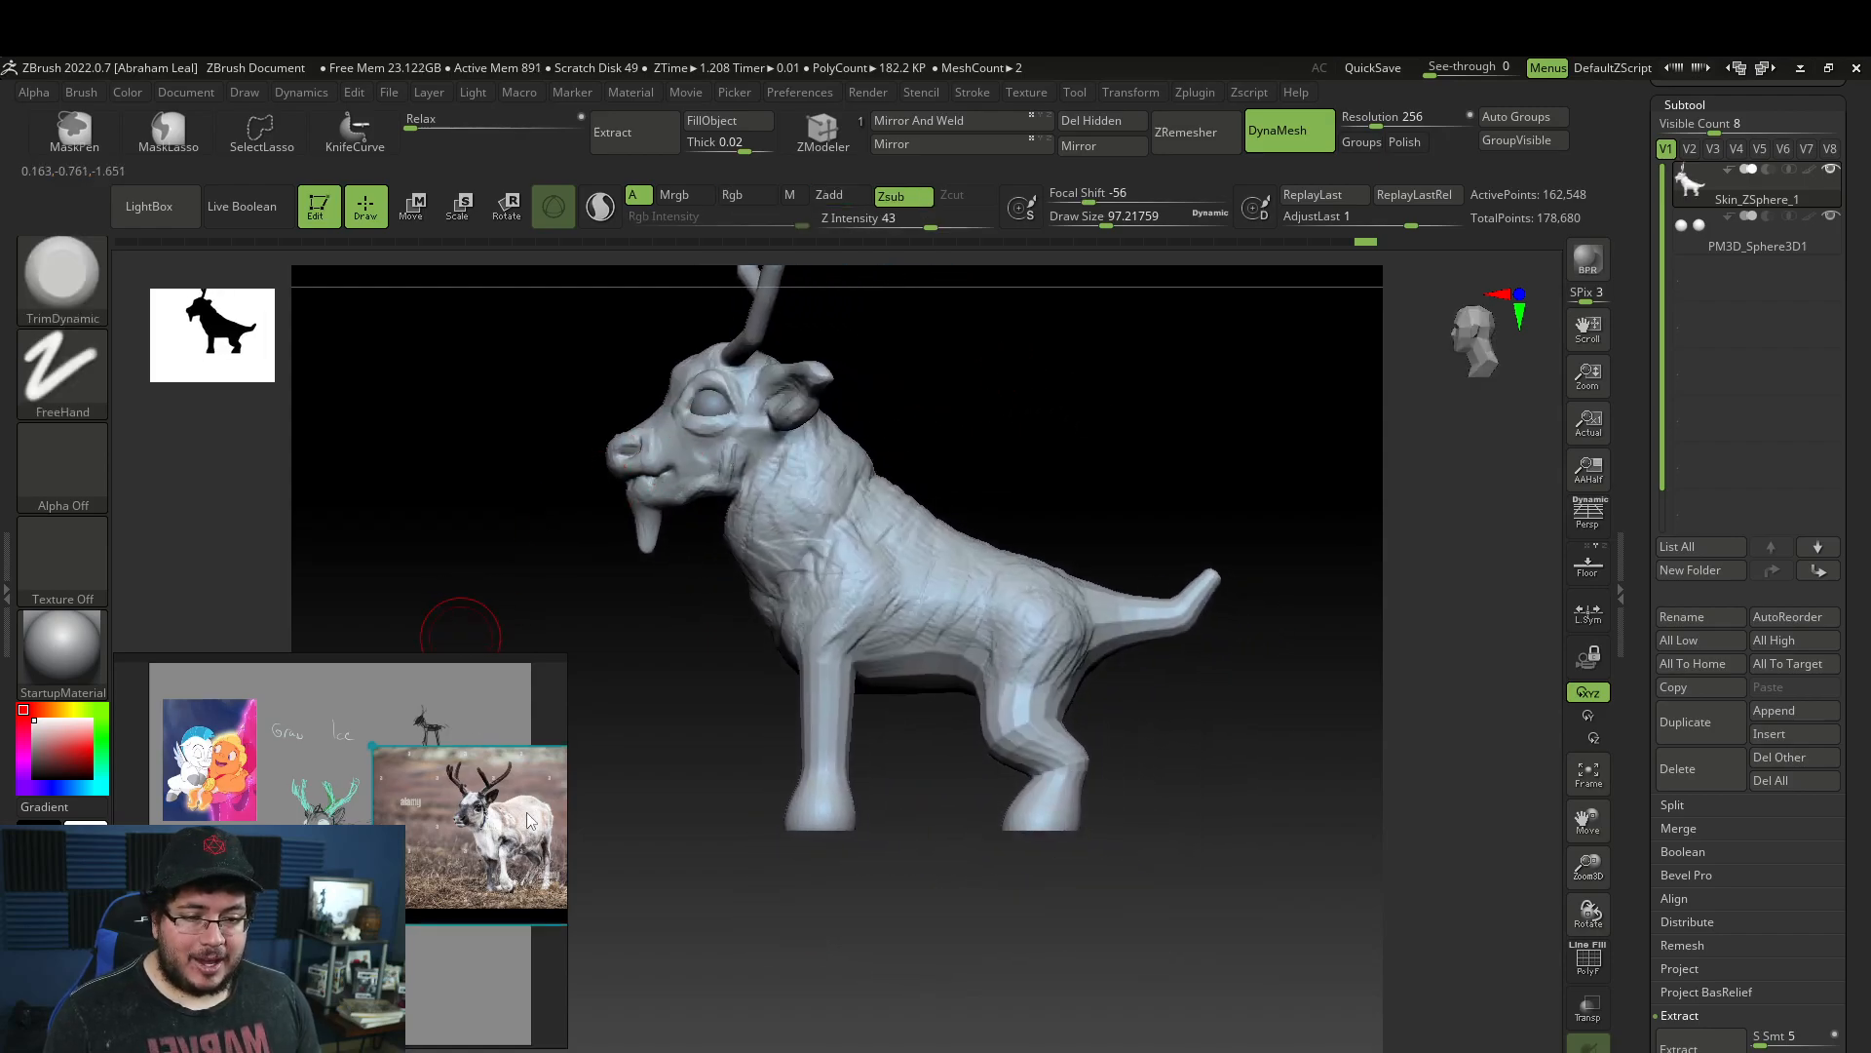
Lift and reshape the hips and back with Move at a draw size of about 453.
{"action": "key", "text": "b"}
{"action": "key", "text": "m"}
{"action": "key", "text": "v"}
{"action": "key", "text": "comma"}
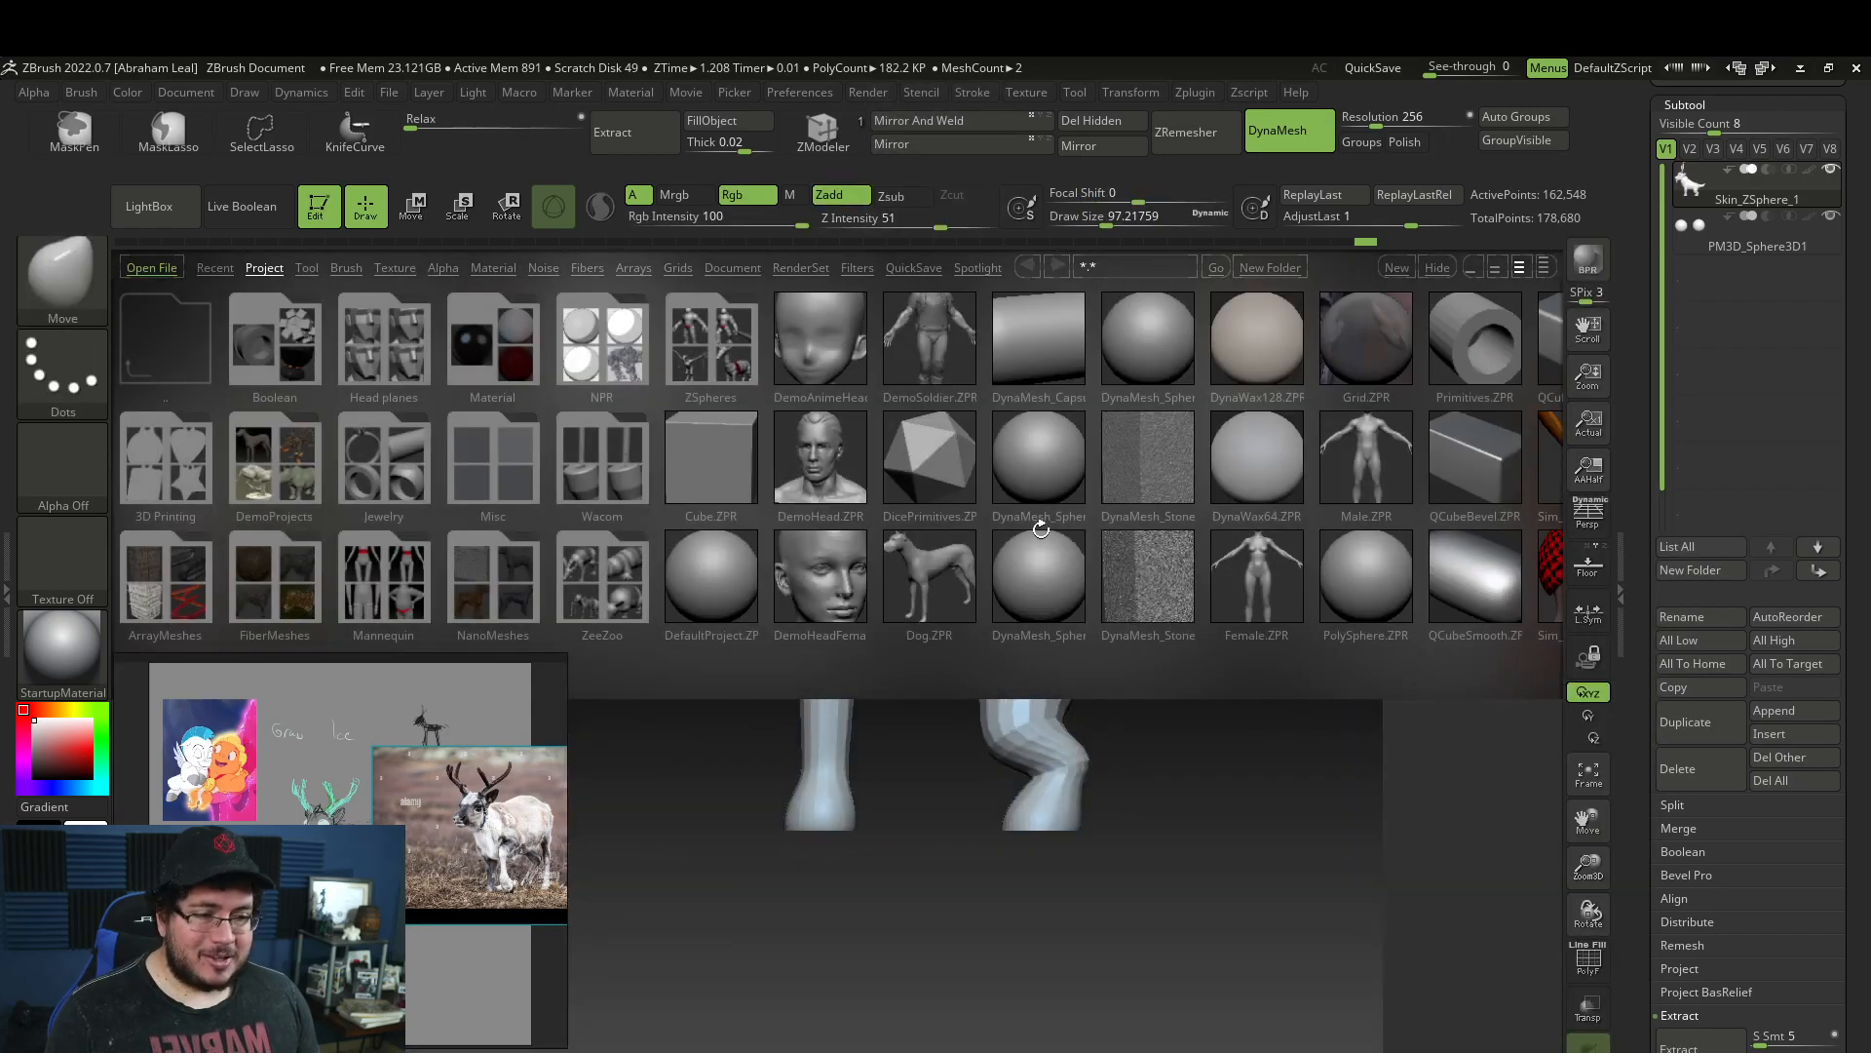
{"action": "key", "text": "comma"}
{"action": "key", "text": "b"}
{"action": "key", "text": "m"}
{"action": "key", "text": "v"}
{"action": "key", "text": "space"}
{"action": "mouse_move", "coordinate": [1027, 569]}
{"action": "left_mouse_down"}
{"action": "mouse_move", "coordinate": [1066, 571]}
{"action": "mouse_move", "coordinate": [1049, 593]}
{"action": "left_mouse_up"}
{"action": "key", "text": "space"}
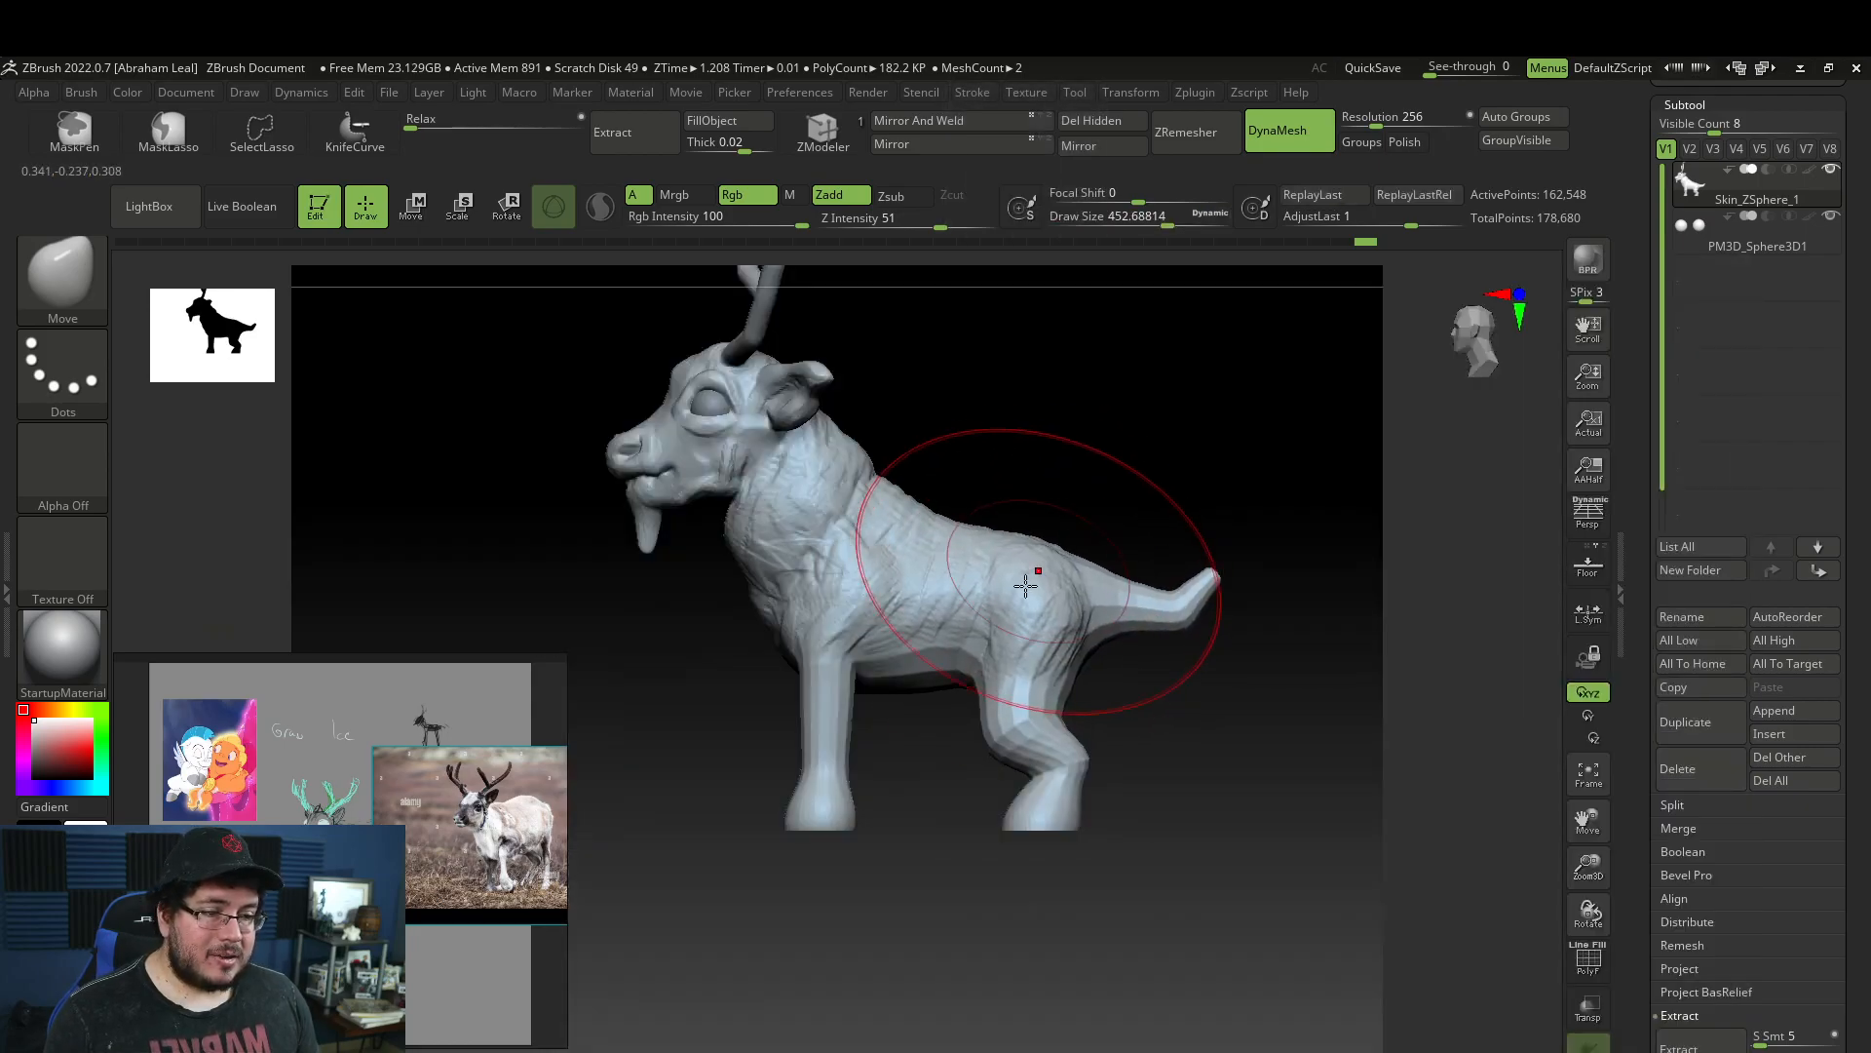
{"action": "right_click_drag", "start_coordinate": [957, 494], "coordinate": [858, 491]}
{"action": "mouse_move", "coordinate": [975, 419]}
{"action": "right_mouse_down"}
{"action": "mouse_move", "coordinate": [949, 504]}
{"action": "mouse_move", "coordinate": [1140, 484]}
{"action": "mouse_move", "coordinate": [1099, 546]}
{"action": "mouse_move", "coordinate": [1124, 605]}
{"action": "right_mouse_up"}
Raise the Move draw size to about 559 and adjust the torso's overall proportions.
{"action": "key", "text": "space"}
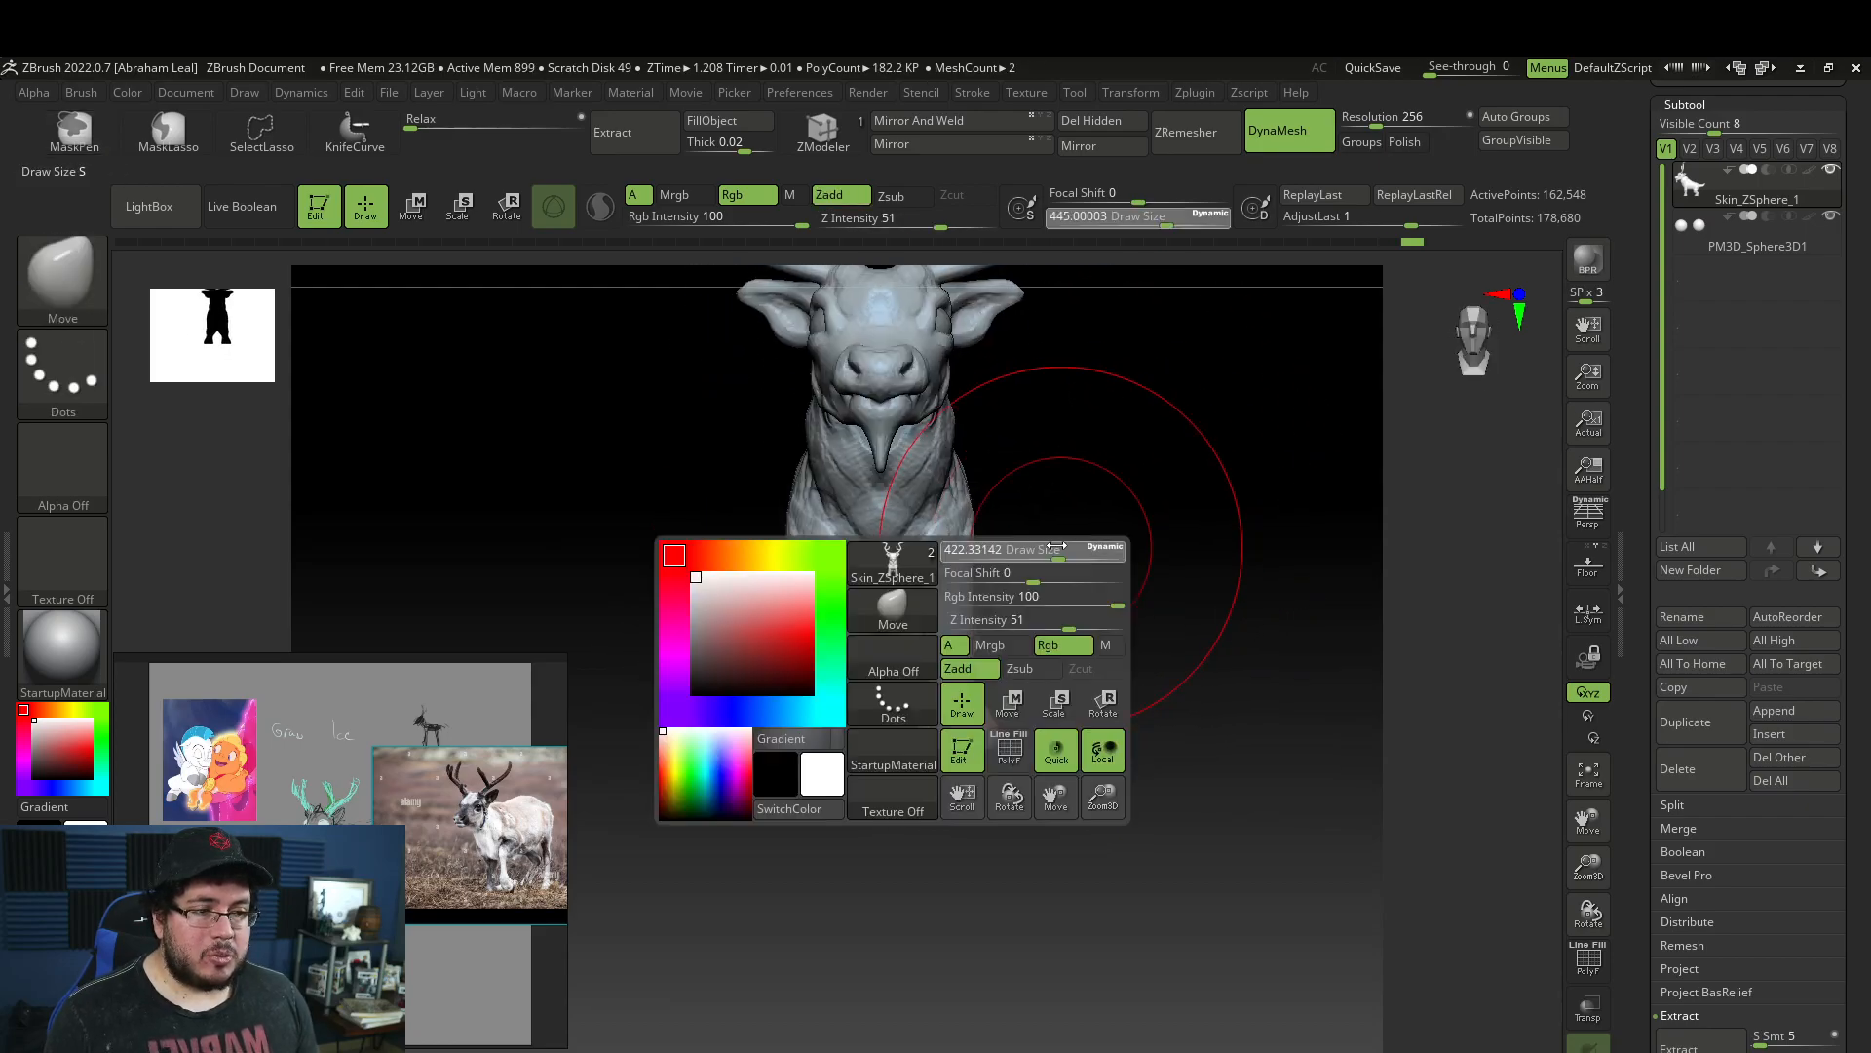
{"action": "right_click_drag", "start_coordinate": [1044, 451], "coordinate": [1015, 421]}
{"action": "mouse_move", "coordinate": [911, 461]}
{"action": "right_mouse_down"}
{"action": "mouse_move", "coordinate": [893, 506]}
{"action": "mouse_move", "coordinate": [786, 605]}
{"action": "mouse_move", "coordinate": [986, 438]}
{"action": "mouse_move", "coordinate": [1120, 459]}
{"action": "mouse_move", "coordinate": [1059, 467]}
{"action": "mouse_move", "coordinate": [1111, 480]}
{"action": "mouse_move", "coordinate": [1082, 434]}
{"action": "mouse_move", "coordinate": [1090, 384]}
{"action": "mouse_move", "coordinate": [902, 418]}
{"action": "right_mouse_up"}
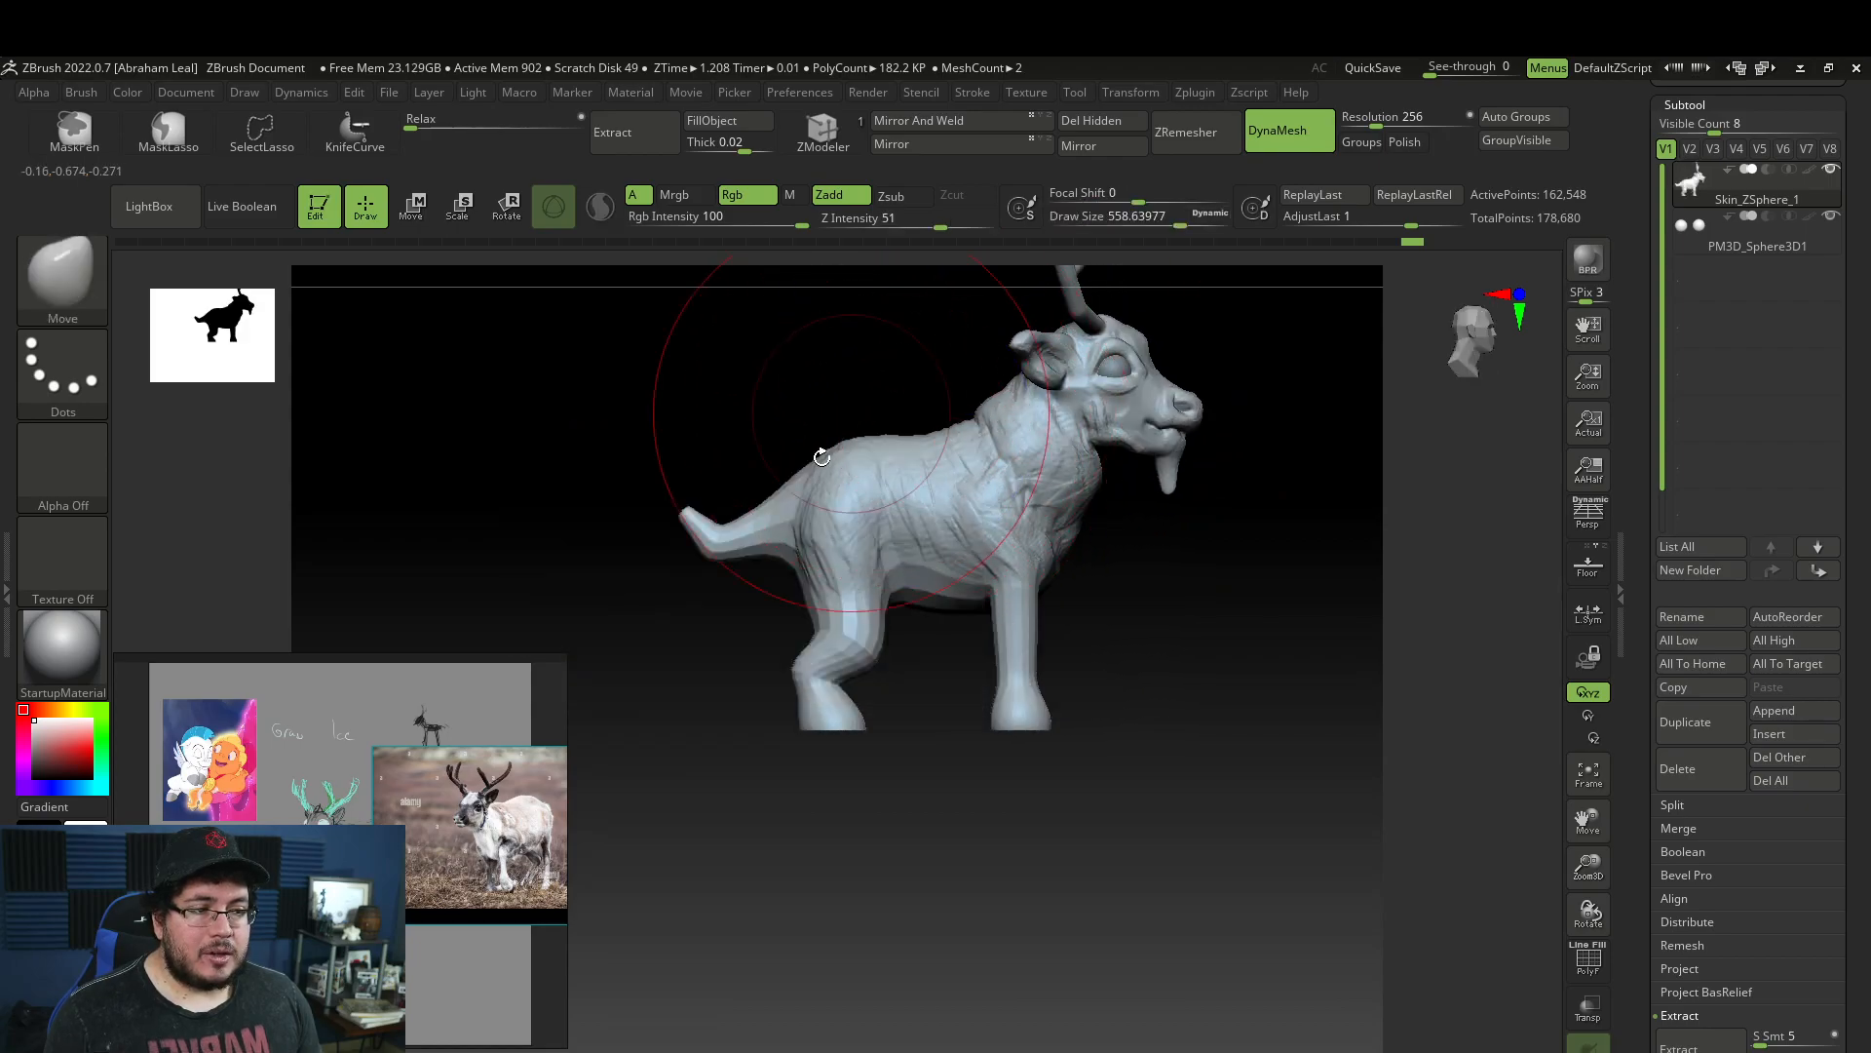
{"action": "right_click_drag", "start_coordinate": [825, 490], "coordinate": [1109, 484], "text": "ctrl"}
Carve into the back of the front leg with DamStandard at a draw size of about 65.
{"action": "key", "text": "b"}
{"action": "key", "text": "d"}
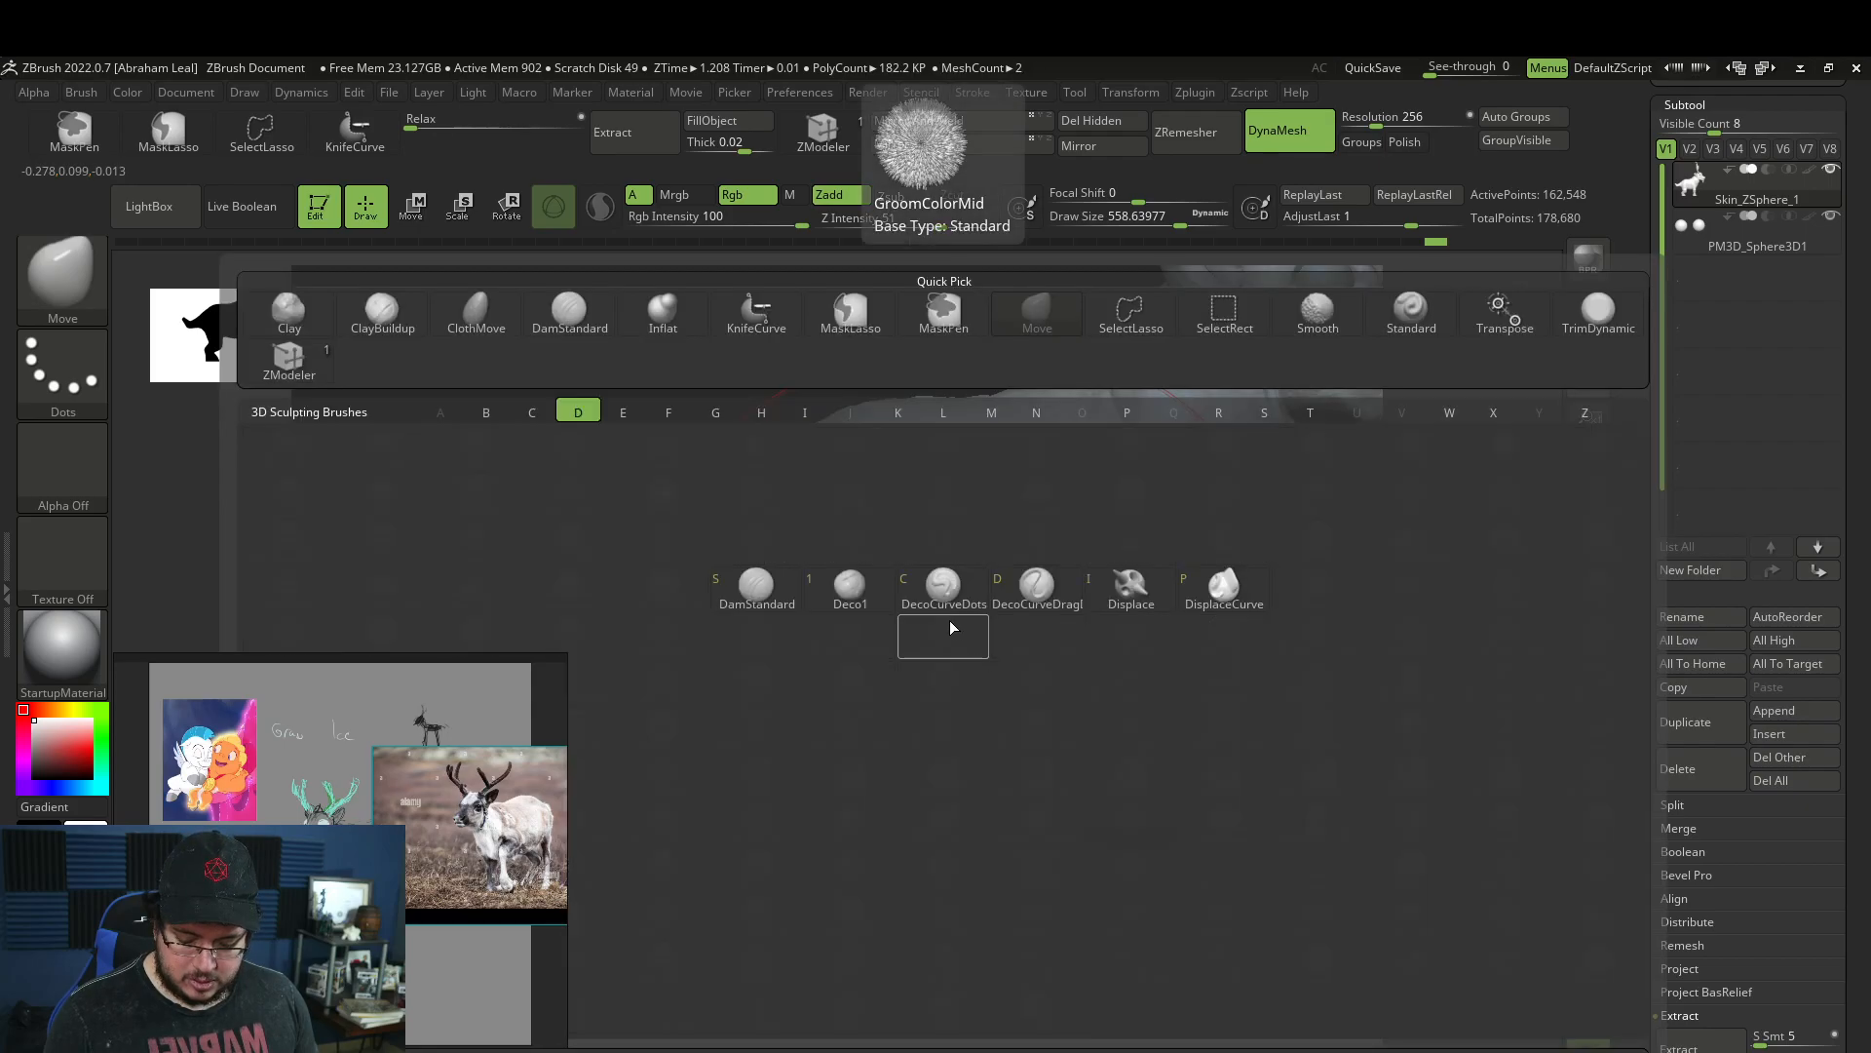
{"action": "key", "text": "s"}
{"action": "mouse_move", "coordinate": [1321, 695]}
{"action": "right_mouse_down", "text": "alt"}
{"action": "mouse_move", "coordinate": [1226, 577]}
{"action": "mouse_move", "coordinate": [1225, 548]}
{"action": "right_mouse_up", "text": "alt"}
{"action": "key", "text": "space"}
{"action": "left_click_drag", "start_coordinate": [1093, 603], "coordinate": [1080, 606]}
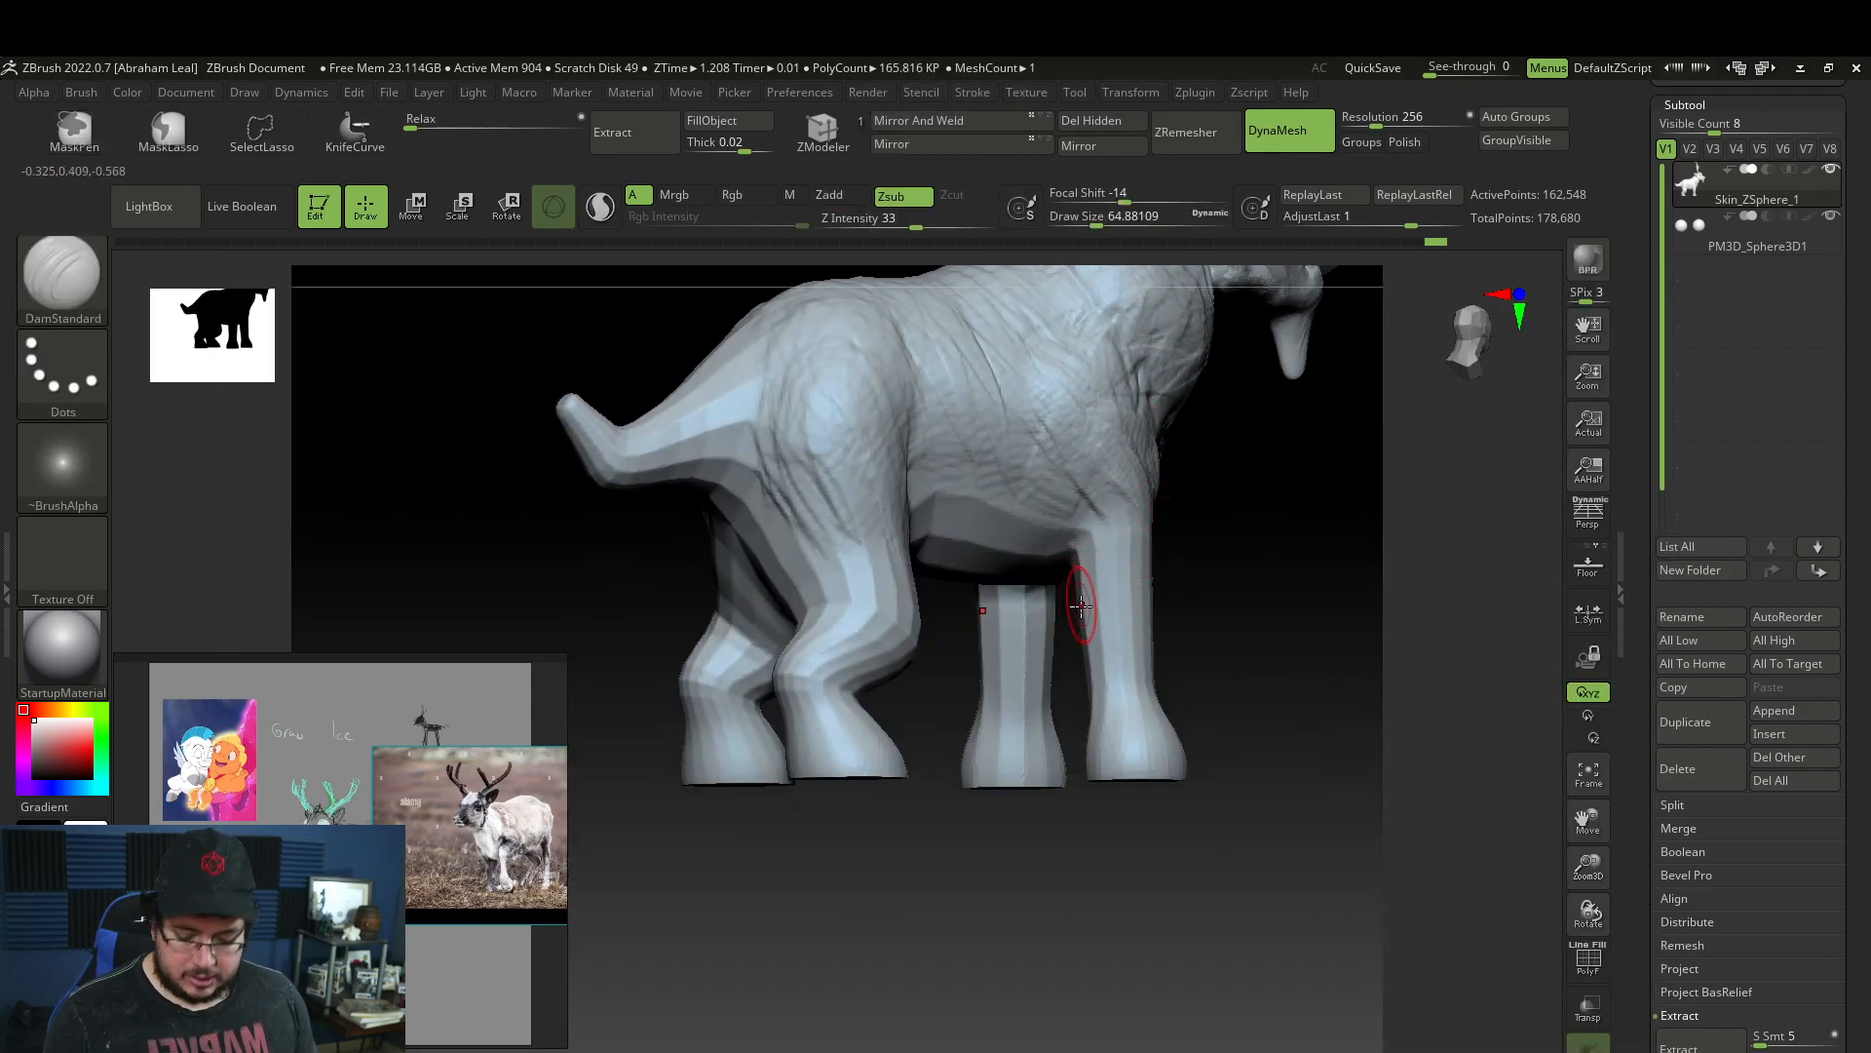
Build up a rounded joint bump on the back of the front legs with ClayBuildup at a draw size of about 74.
{"action": "key", "text": "b"}
{"action": "key", "text": "c"}
{"action": "key", "text": "b"}
{"action": "key", "text": "space"}
{"action": "right_click_drag", "start_coordinate": [1095, 621], "coordinate": [1090, 582]}
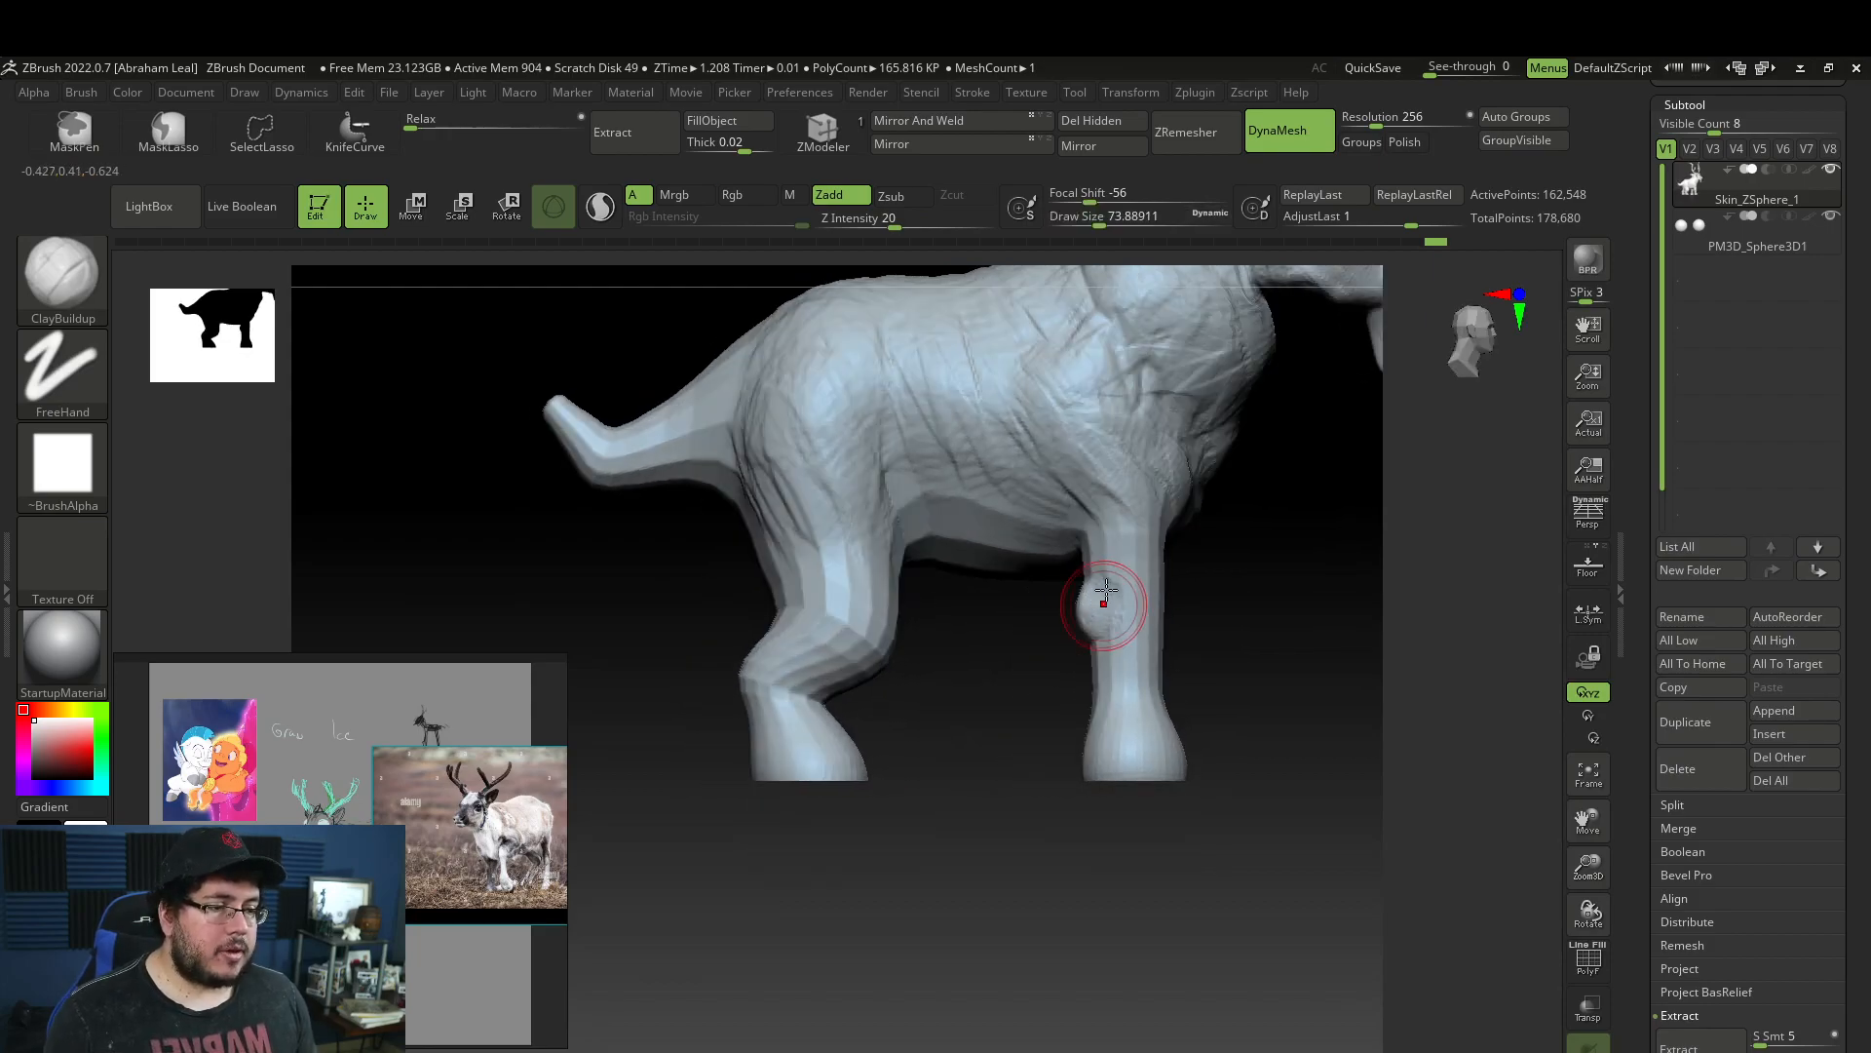
{"action": "right_click_drag", "start_coordinate": [1242, 576], "coordinate": [1015, 609]}
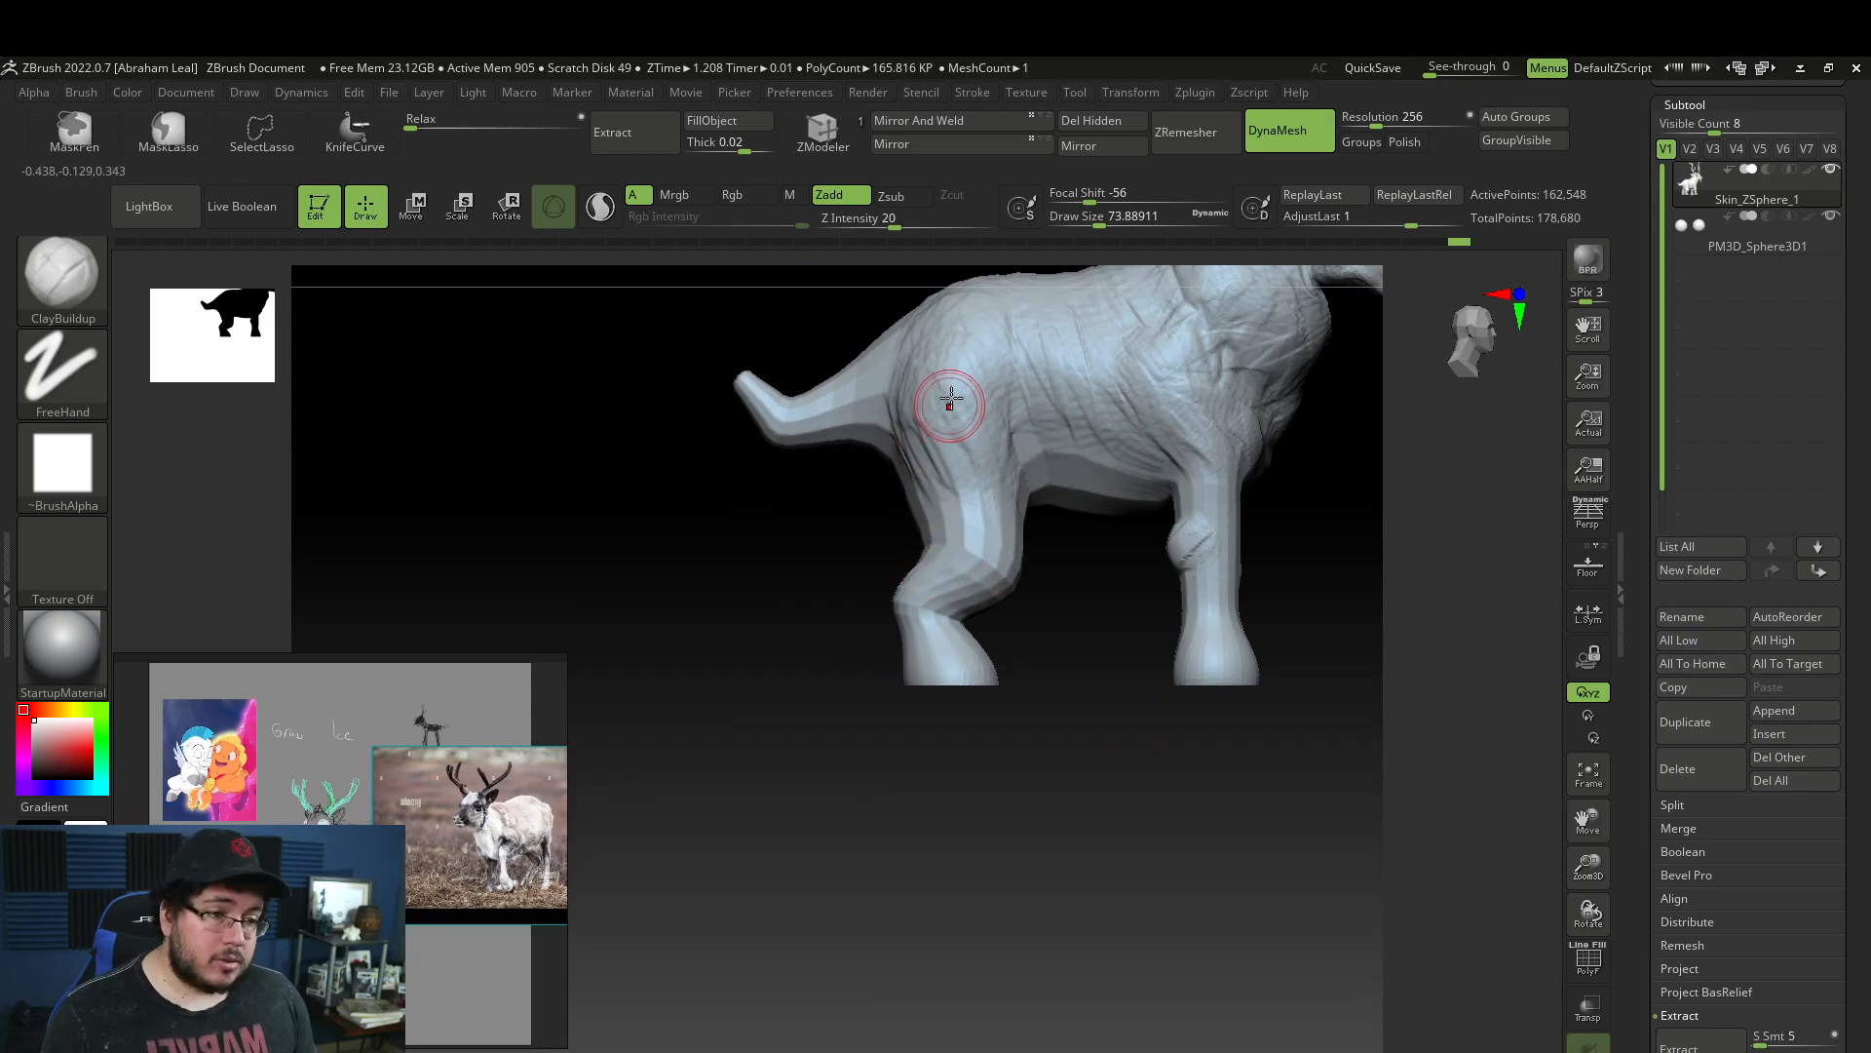
Carve a tendon crease along the back of the upper hind leg with DamStandard at a draw size of about 74.
{"action": "key", "text": "b"}
{"action": "key", "text": "d"}
{"action": "key", "text": "s"}
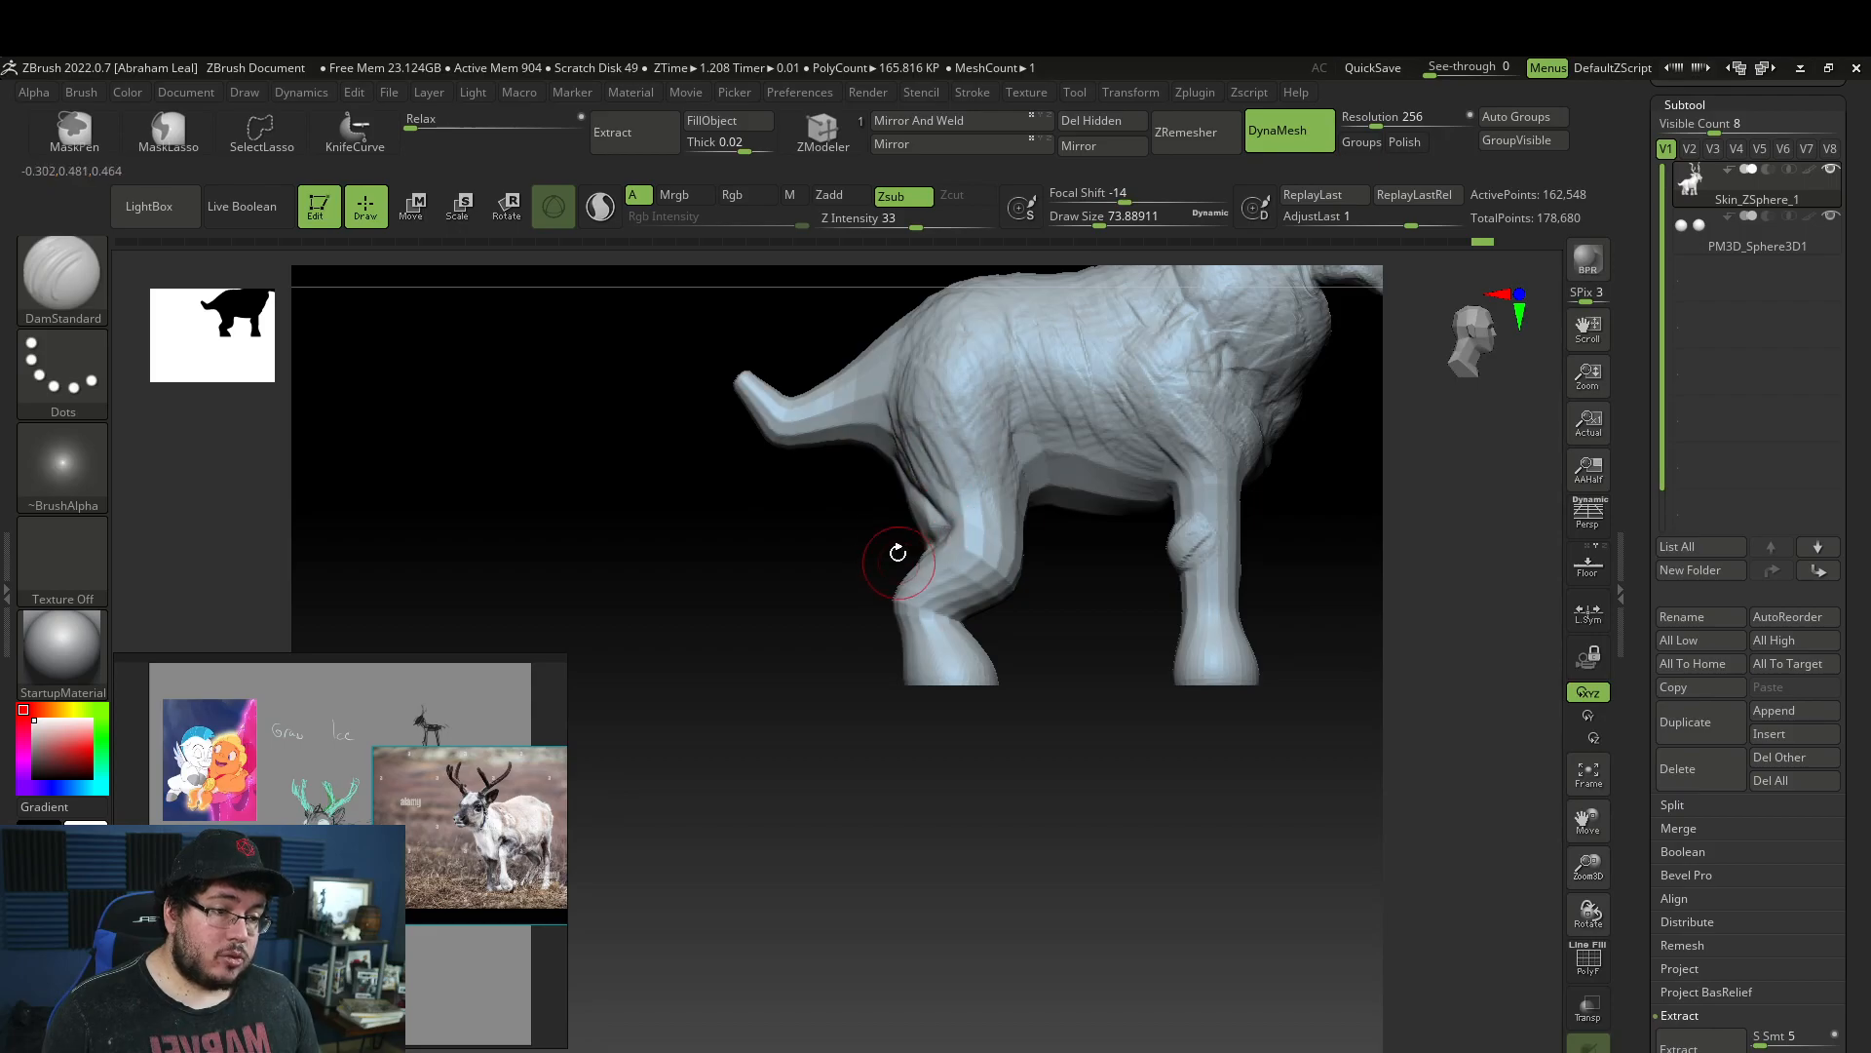
{"action": "right_click_drag", "start_coordinate": [901, 553], "coordinate": [890, 527]}
{"action": "key", "text": "ctrl"}
Build up the hind legs and rump with ClayBuildup at a draw size of about 120.
{"action": "key", "text": "b"}
{"action": "key", "text": "c"}
{"action": "key", "text": "b"}
{"action": "key", "text": "space"}
{"action": "left_click_drag", "start_coordinate": [905, 494], "coordinate": [911, 494]}
{"action": "mouse_move", "coordinate": [1157, 439]}
{"action": "left_mouse_down"}
{"action": "mouse_move", "coordinate": [911, 558]}
{"action": "mouse_move", "coordinate": [914, 490]}
{"action": "left_mouse_up"}
{"action": "key", "text": "space"}
{"action": "left_click_drag", "start_coordinate": [1130, 526], "coordinate": [895, 551]}
{"action": "right_click_drag", "start_coordinate": [895, 568], "coordinate": [1091, 351]}
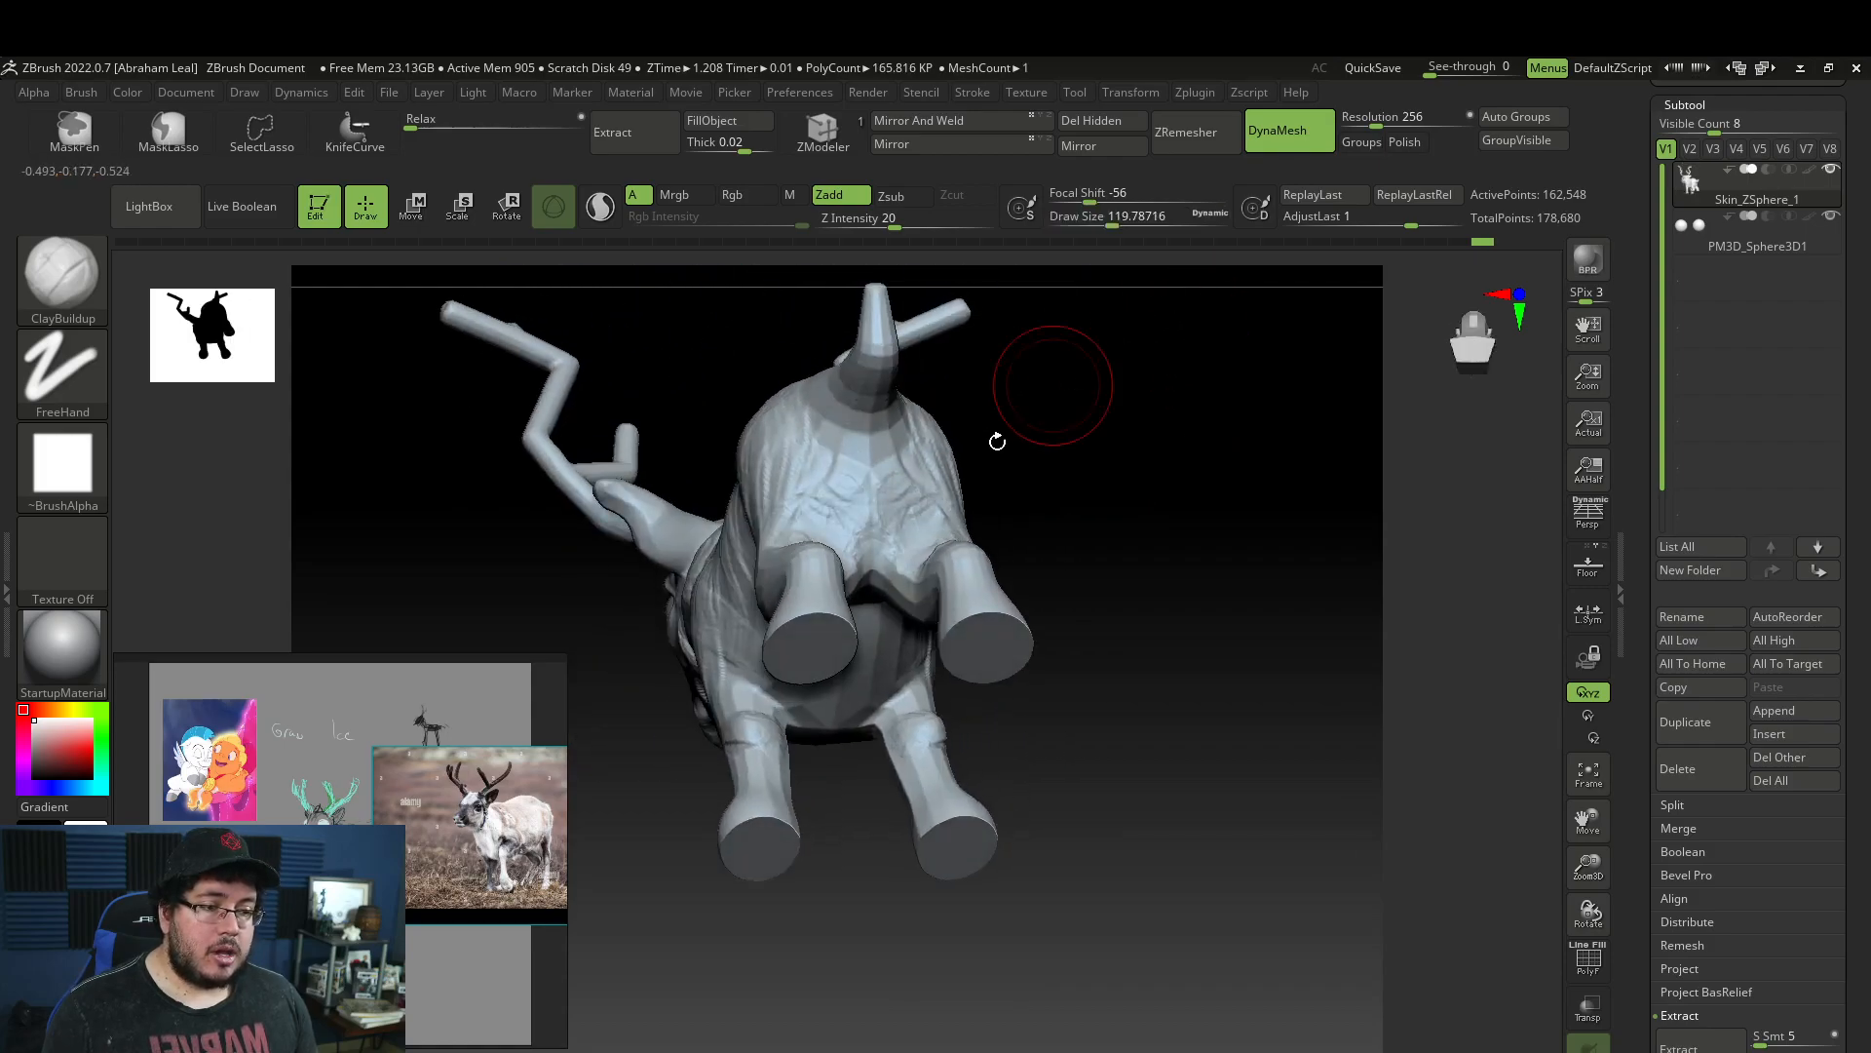
{"action": "right_click_drag", "start_coordinate": [862, 561], "coordinate": [799, 597]}
Carve creases around the hind leg's knee with DamStandard at a draw size of about 49.
{"action": "key", "text": "b"}
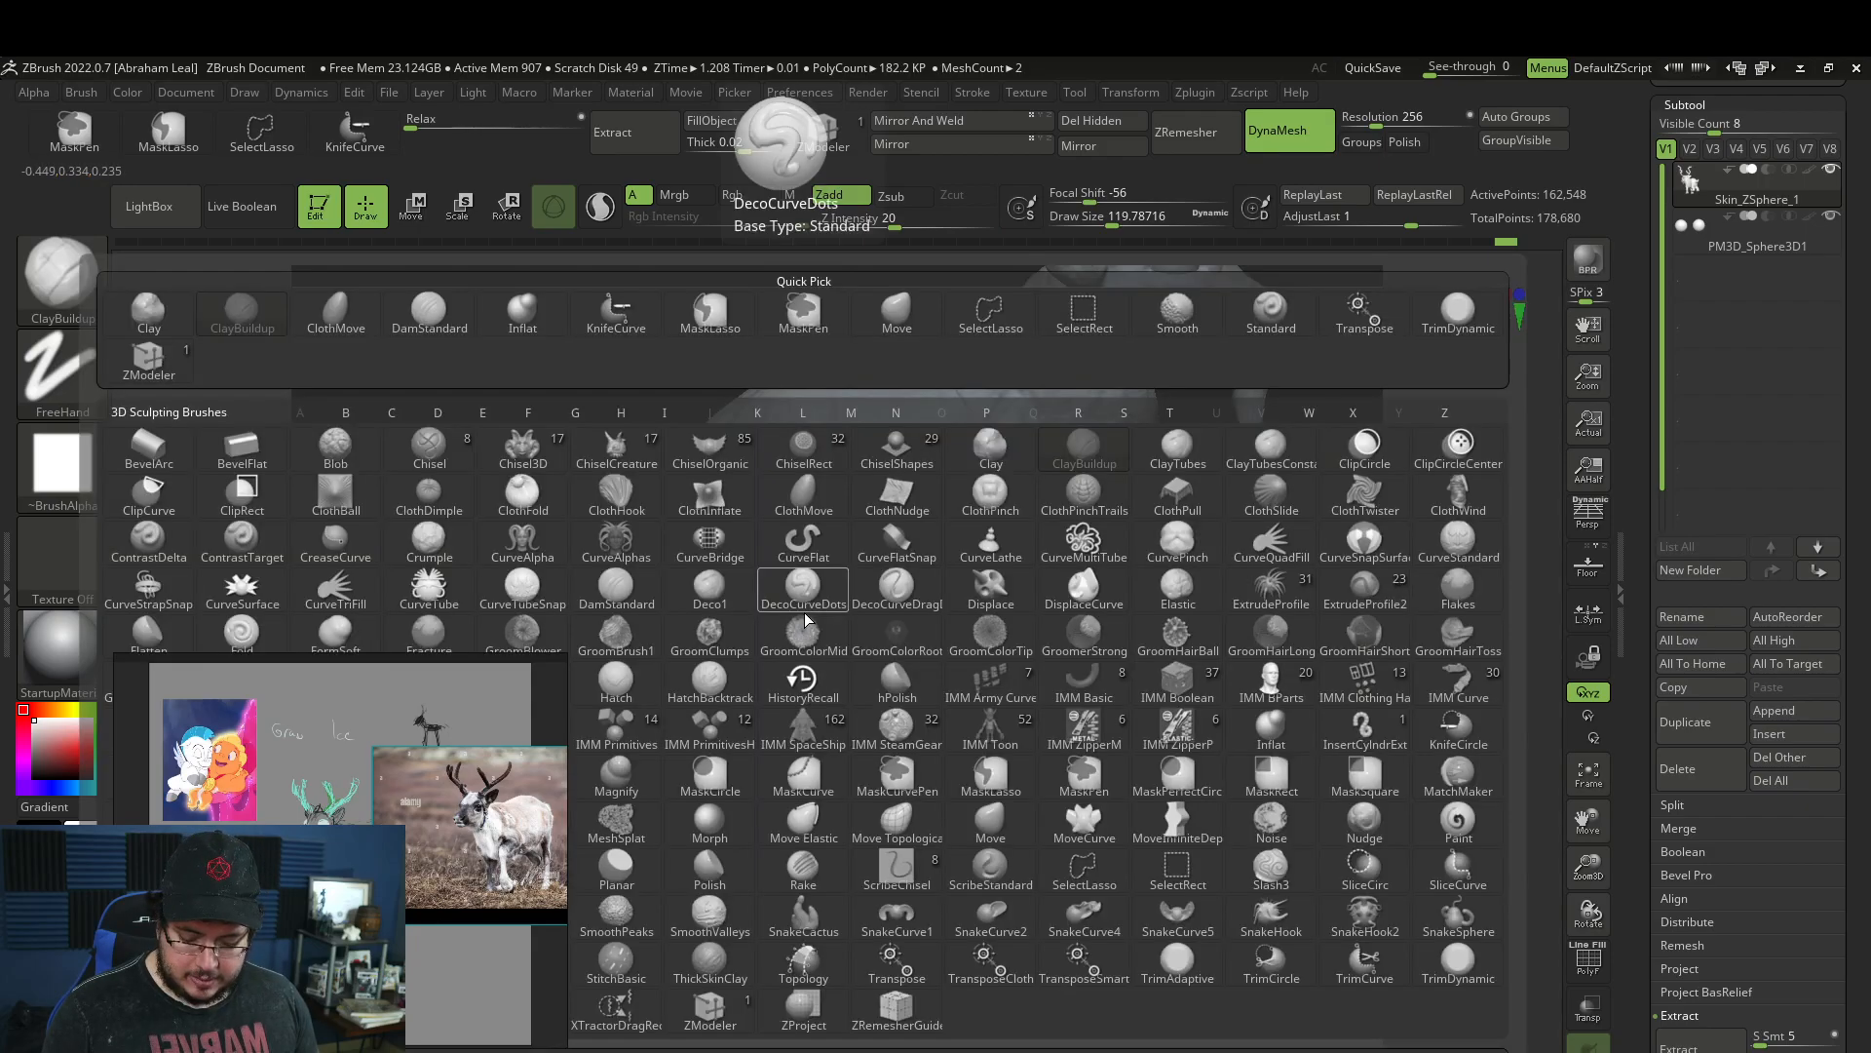
{"action": "key", "text": "d"}
{"action": "key", "text": "s"}
{"action": "key", "text": "space"}
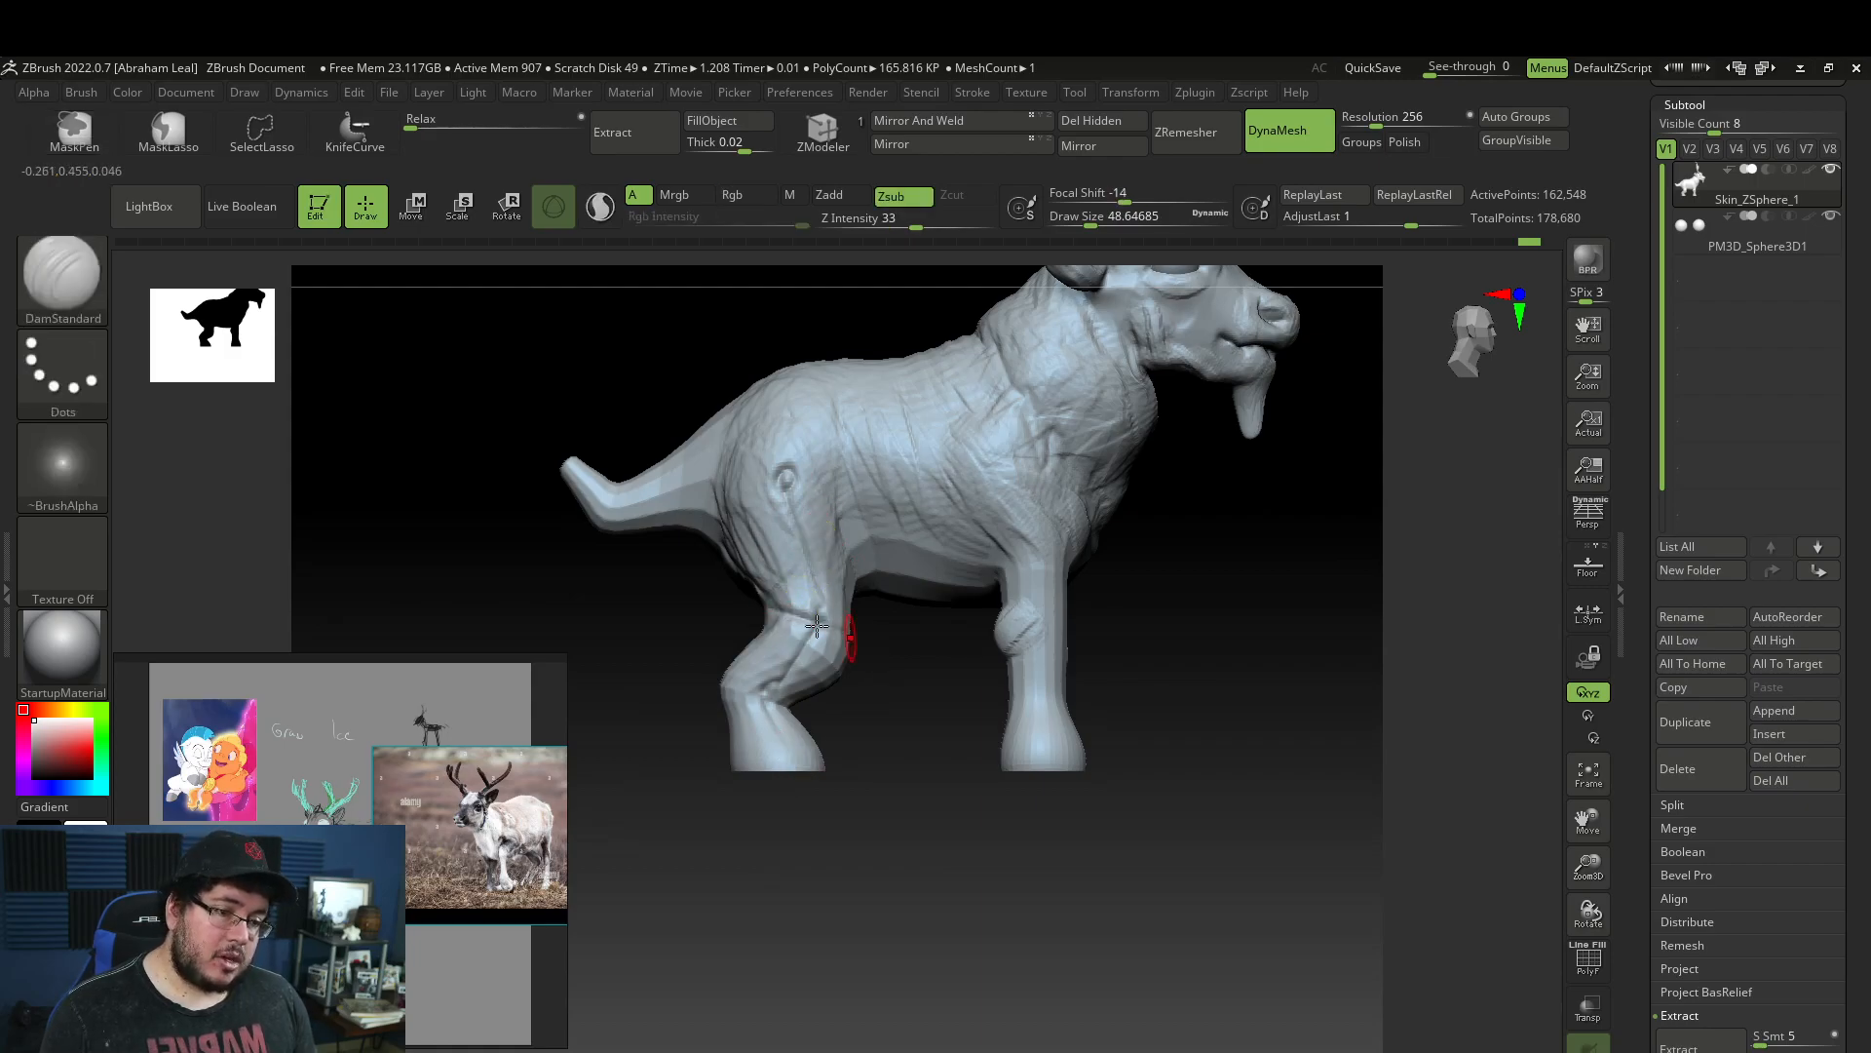
{"action": "mouse_move", "coordinate": [883, 622]}
{"action": "left_mouse_down"}
{"action": "mouse_move", "coordinate": [840, 626]}
{"action": "mouse_move", "coordinate": [900, 675]}
{"action": "left_mouse_up"}
Push the front of the hind leg's thigh and knee forward with Move at draw sizes of about 124 to 197.
{"action": "key", "text": "b"}
{"action": "key", "text": "m"}
{"action": "key", "text": "v"}
{"action": "key", "text": "space"}
{"action": "left_click", "coordinate": [873, 593]}
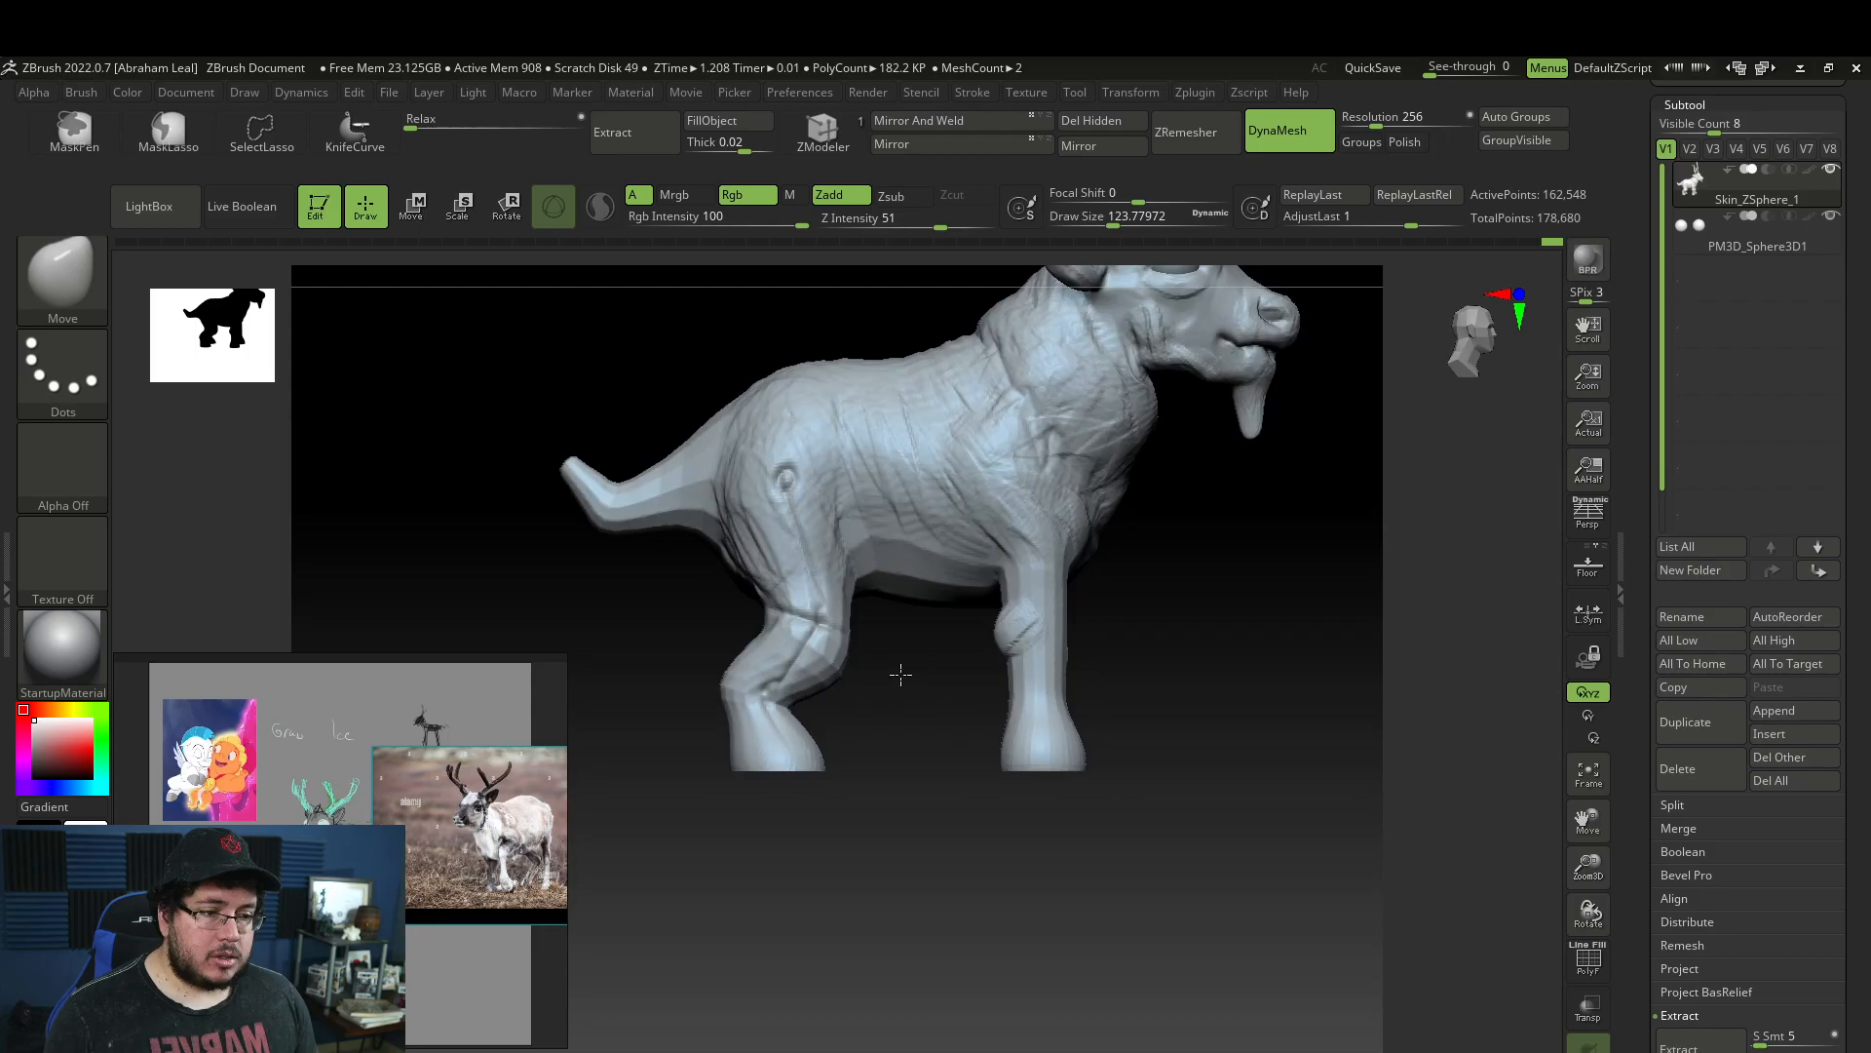
{"action": "left_click_drag", "start_coordinate": [840, 540], "coordinate": [836, 535]}
{"action": "key", "text": "space"}
{"action": "left_click", "coordinate": [853, 635]}
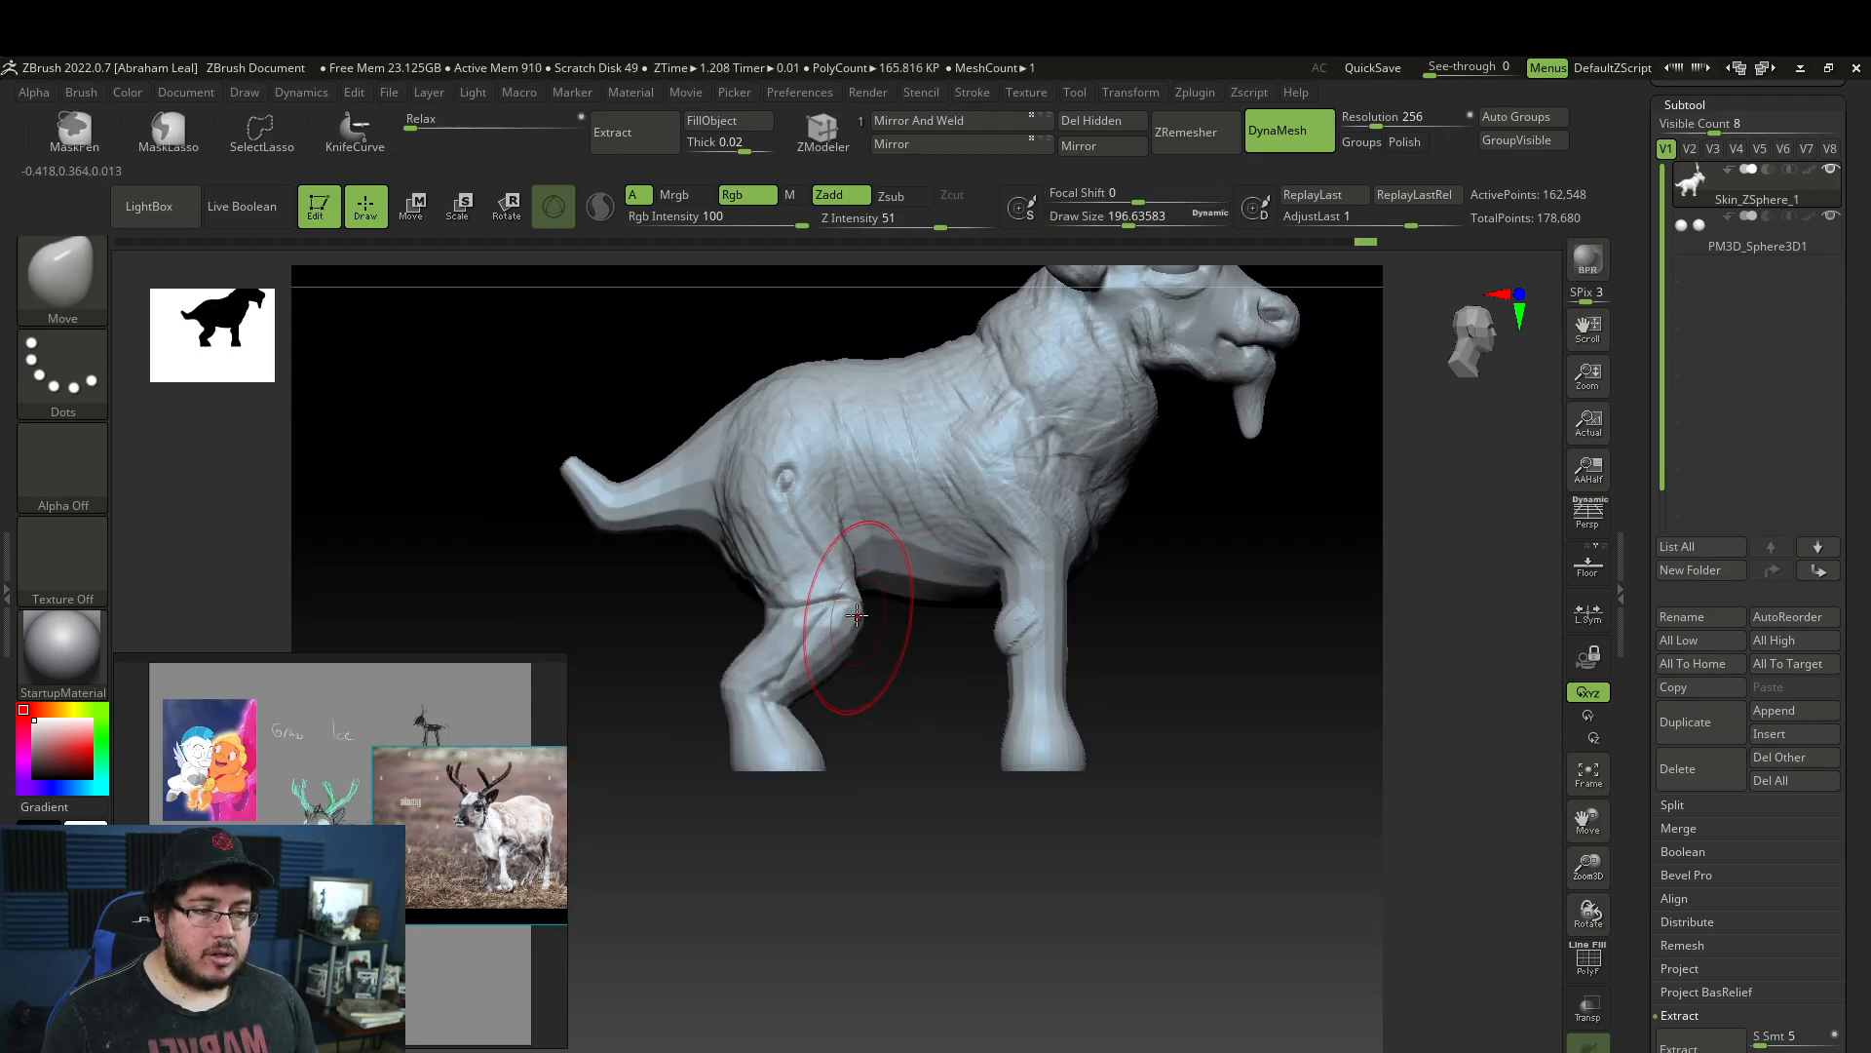
Undo and restore the last Move edits on the hindquarters, with the draw size reduced to about 257.
{"action": "left_click_drag", "start_coordinate": [835, 682], "coordinate": [1029, 622]}
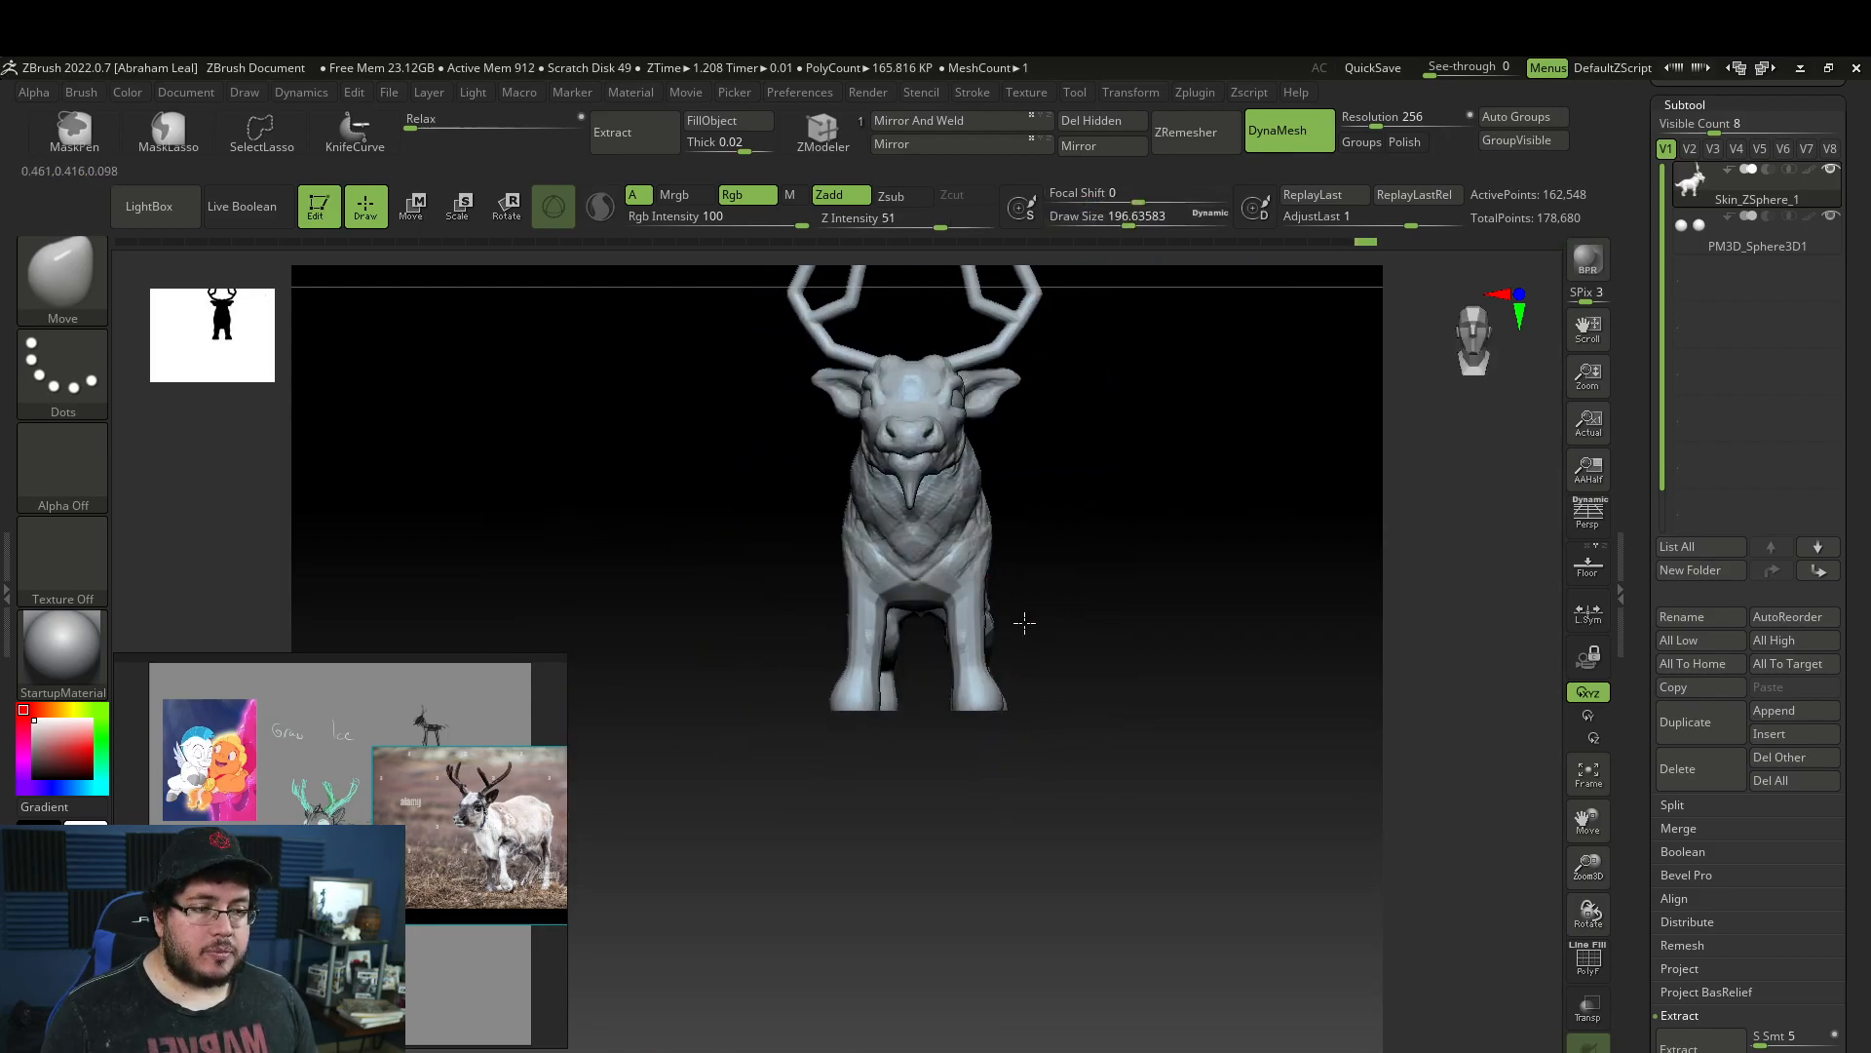
{"action": "key", "text": "ctrl+z"}
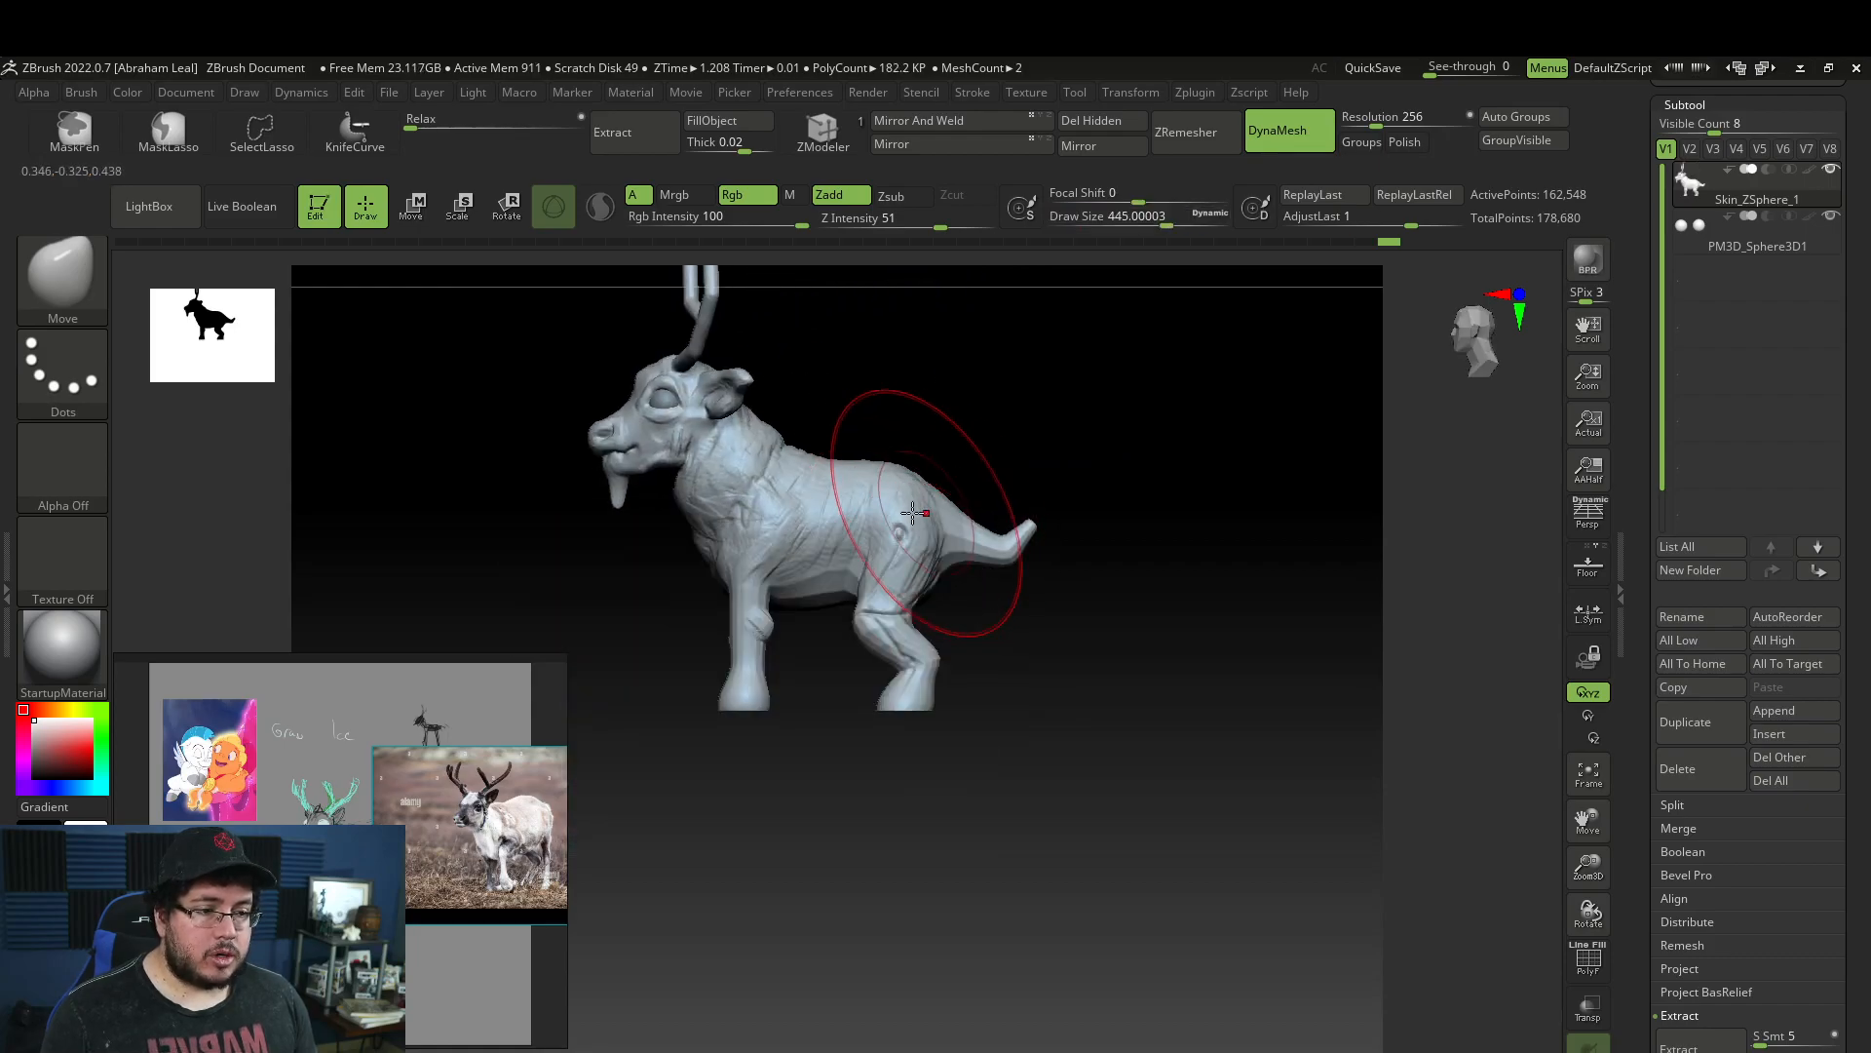
{"action": "key", "text": "ctrl+z"}
{"action": "key", "text": "space"}
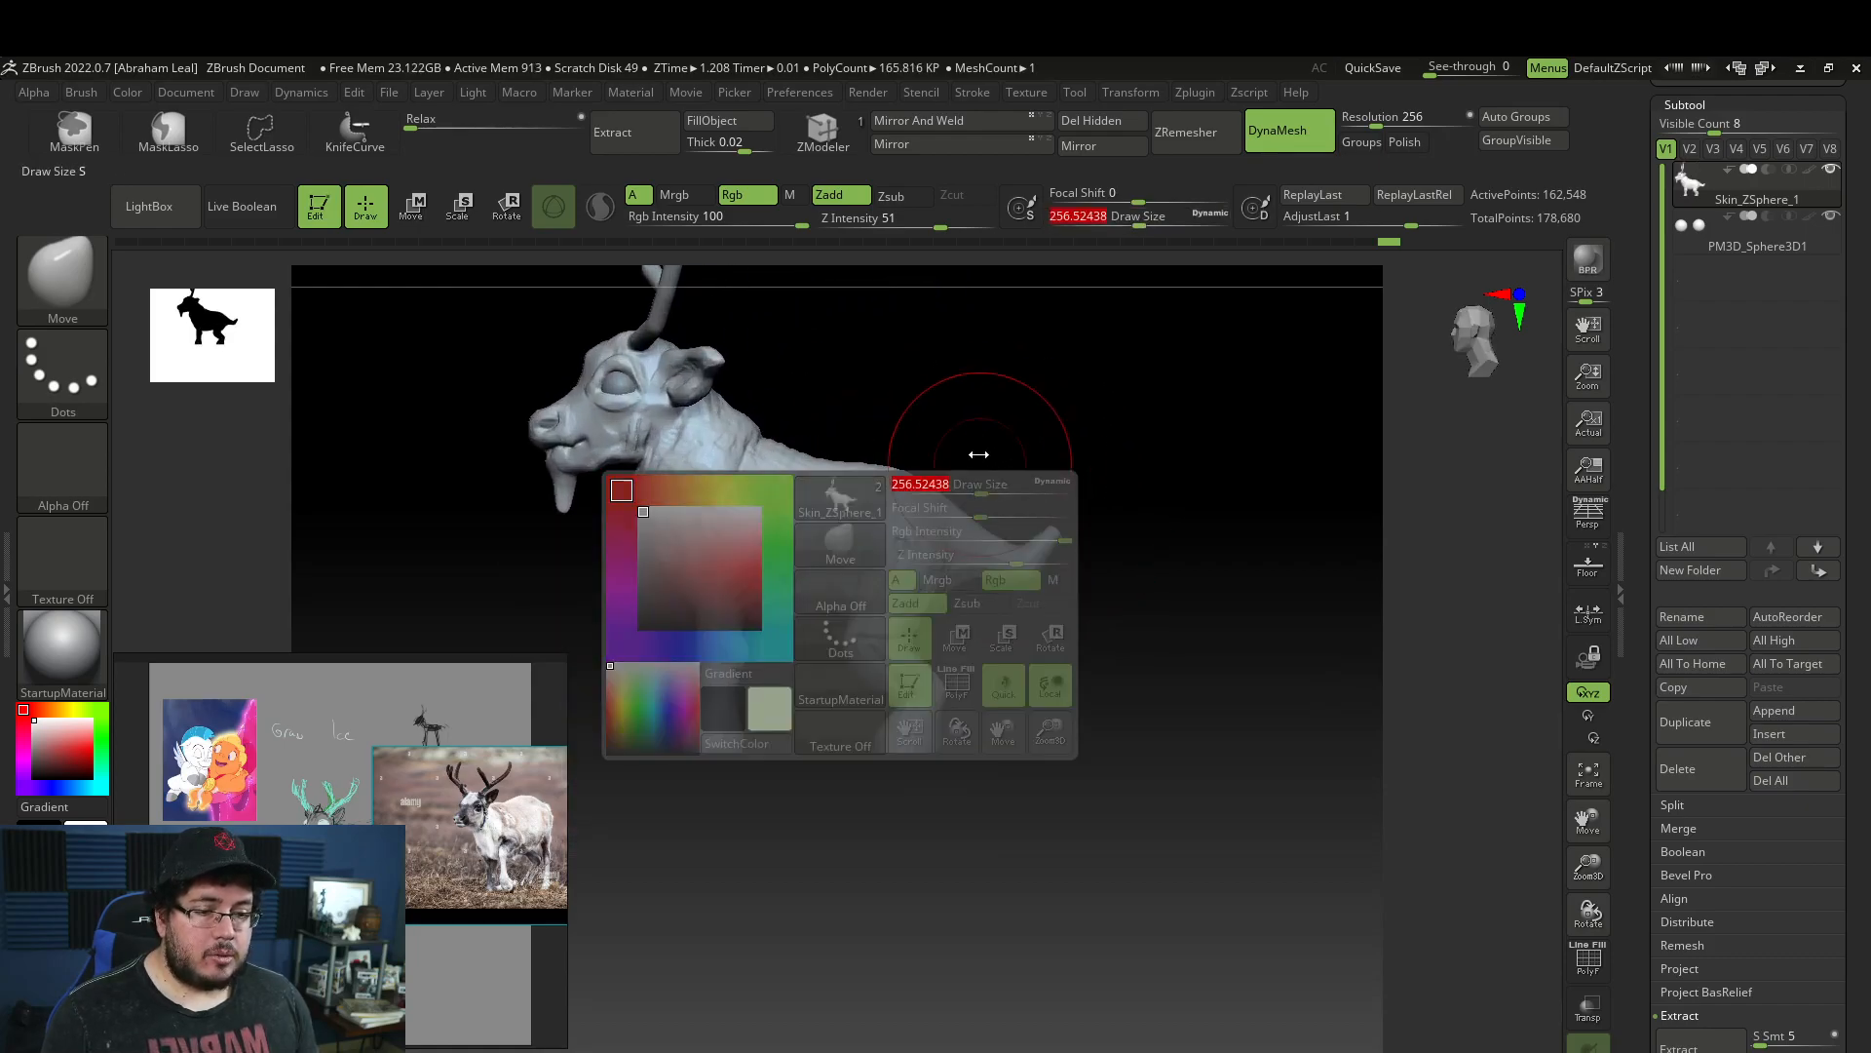
{"action": "key", "text": "space"}
{"action": "key", "text": "ctrl+shift+z"}
{"action": "mouse_move", "coordinate": [1003, 533]}
{"action": "left_mouse_down"}
{"action": "mouse_move", "coordinate": [1073, 442]}
{"action": "mouse_move", "coordinate": [1190, 614]}
{"action": "mouse_move", "coordinate": [1163, 647]}
{"action": "mouse_move", "coordinate": [1120, 618]}
{"action": "left_mouse_up"}
Flatten the raised knob on the hip with TrimDynamic at a draw size of about 97.
{"action": "key", "text": "b"}
{"action": "key", "text": "t"}
{"action": "key", "text": "d"}
{"action": "key", "text": "space"}
{"action": "left_click_drag", "start_coordinate": [996, 630], "coordinate": [976, 633]}
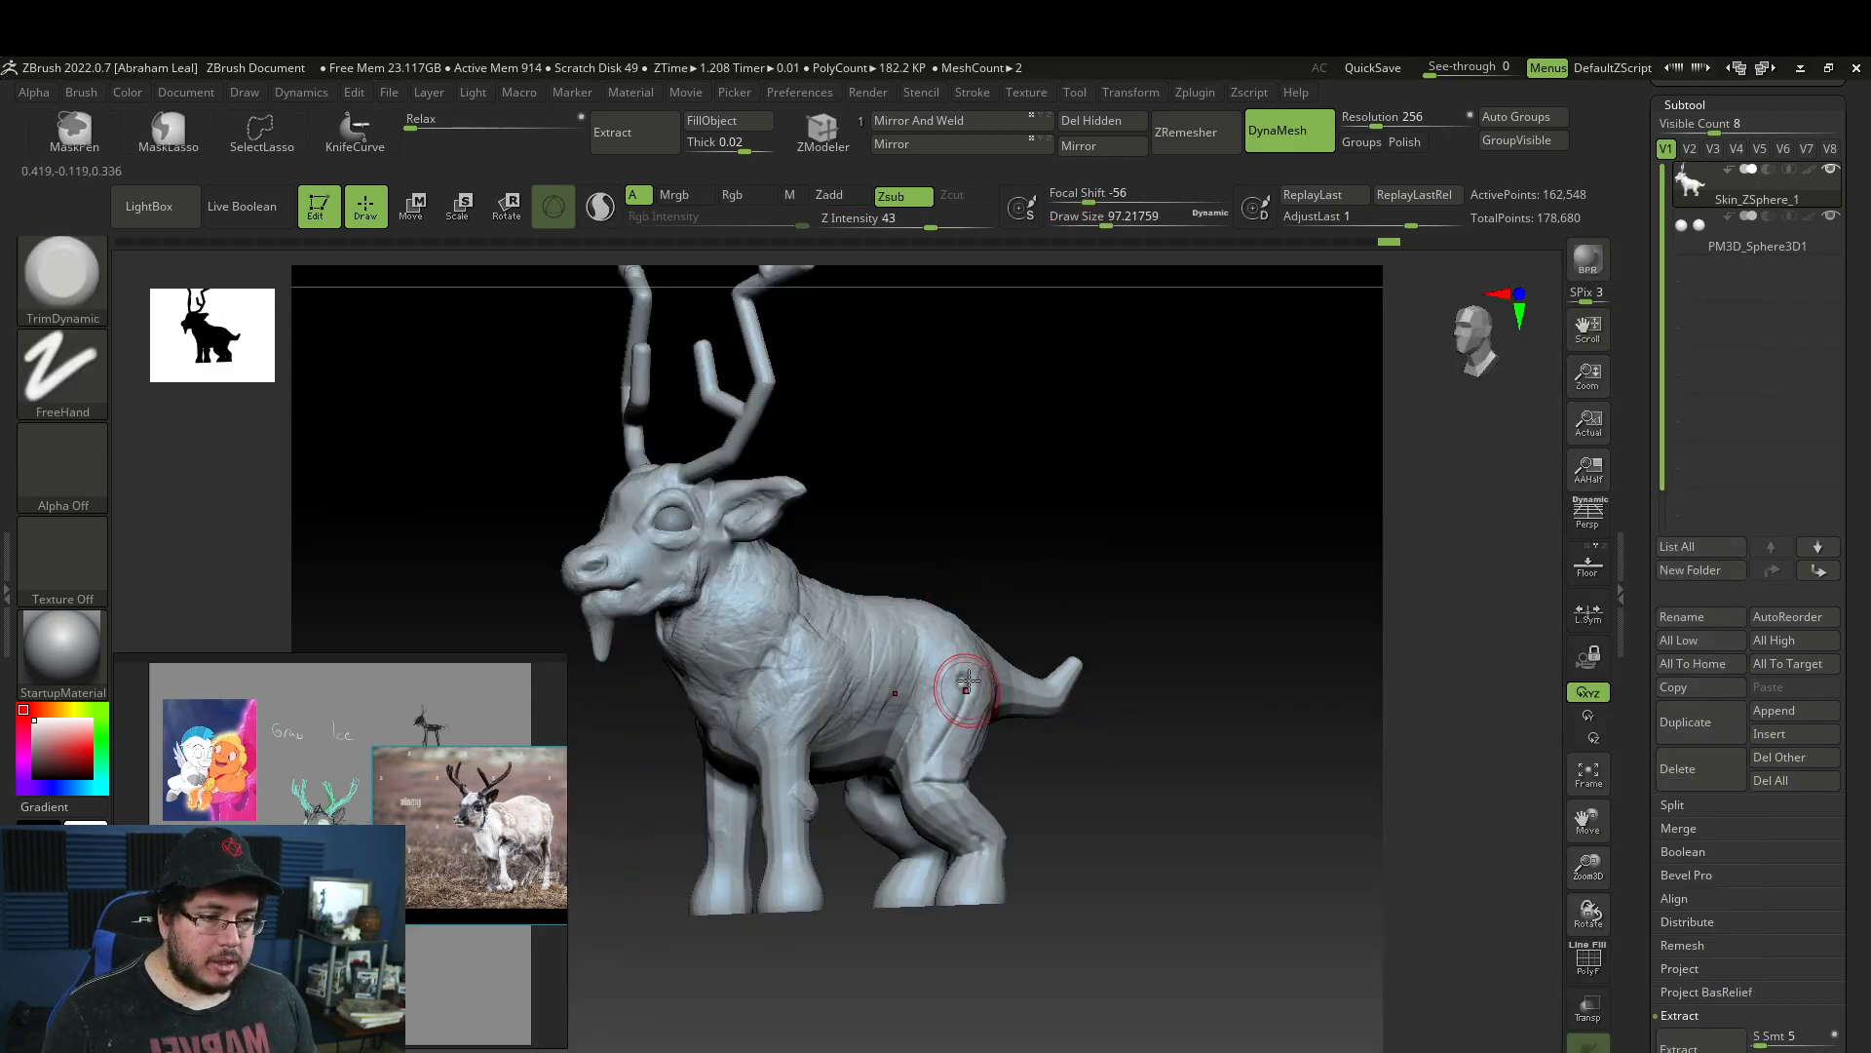
Build up the hip, thigh and hind leg with ClayBuildup at a draw size of 112.
{"action": "key", "text": "b"}
{"action": "key", "text": "c"}
{"action": "key", "text": "b"}
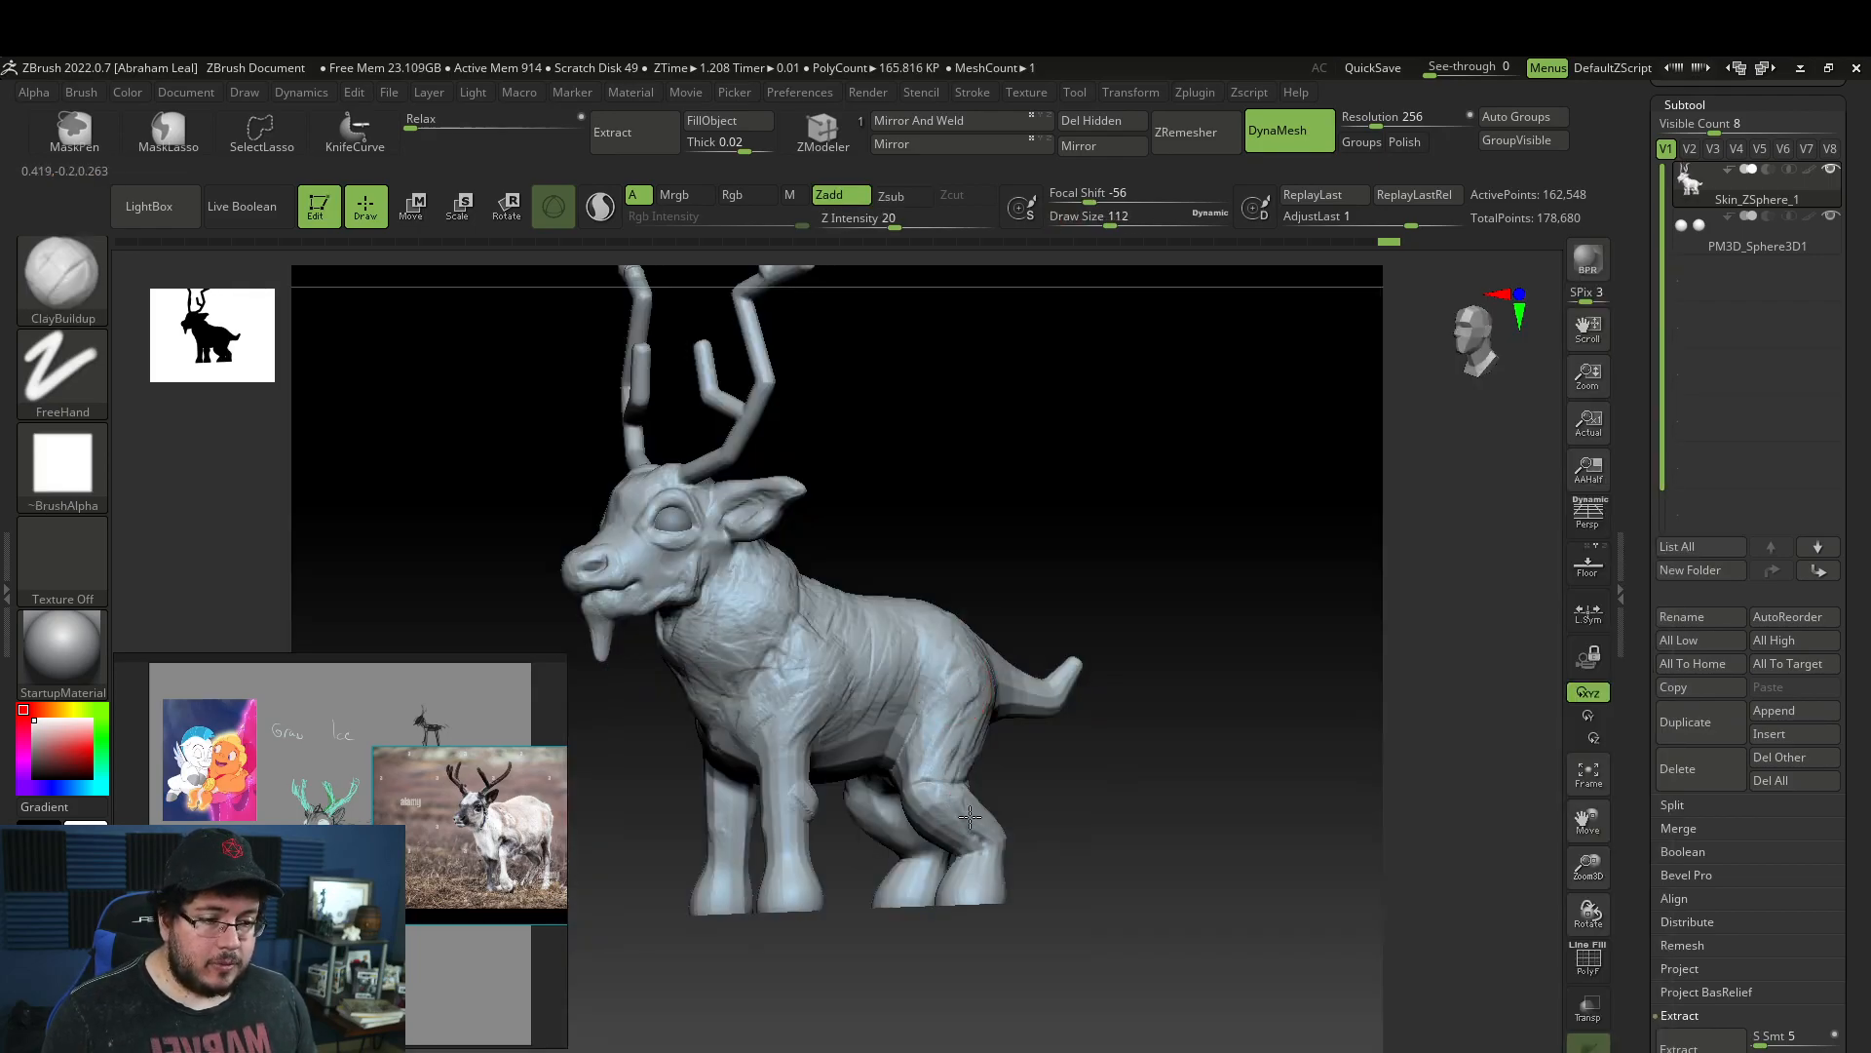
{"action": "left_click_drag", "start_coordinate": [979, 835], "coordinate": [937, 729]}
{"action": "left_click_drag", "start_coordinate": [1036, 613], "coordinate": [988, 565]}
{"action": "right_click_drag", "start_coordinate": [900, 697], "coordinate": [889, 770]}
{"action": "left_click_drag", "start_coordinate": [884, 707], "coordinate": [882, 655], "text": "alt"}
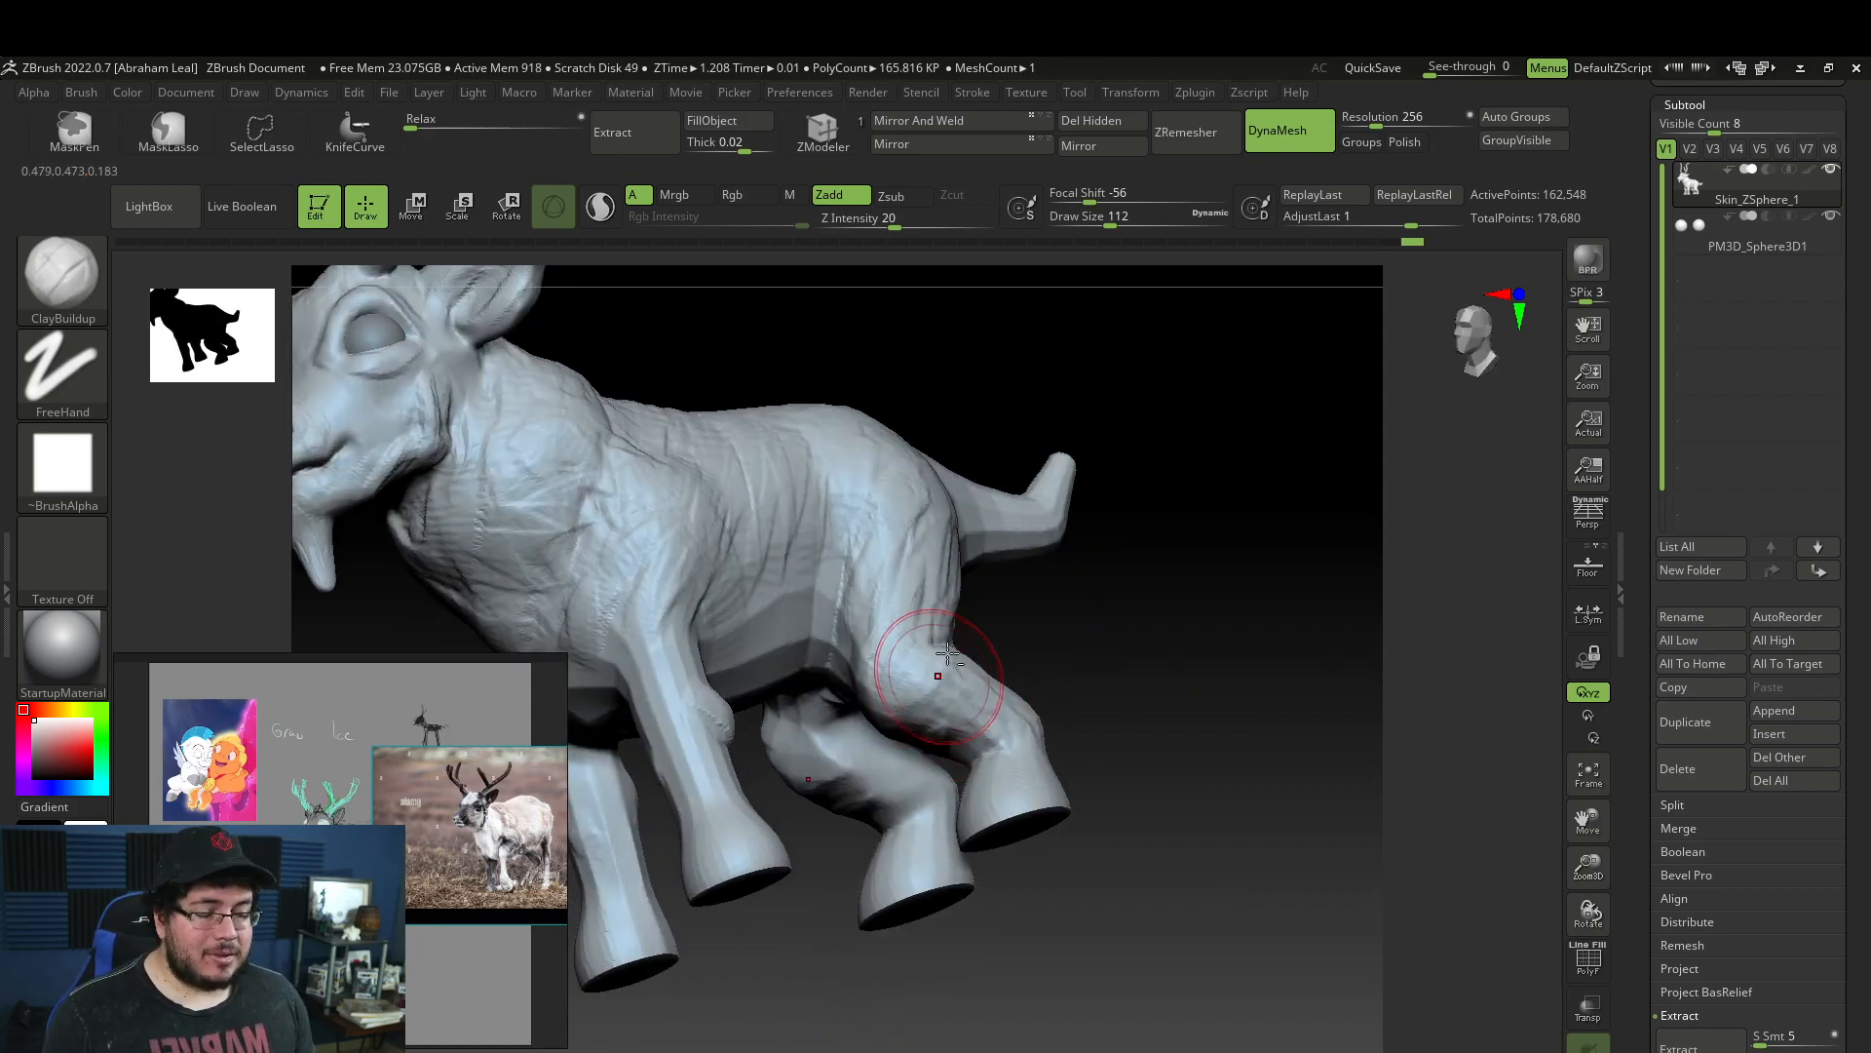
{"action": "mouse_move", "coordinate": [965, 694]}
{"action": "right_mouse_down"}
{"action": "mouse_move", "coordinate": [1043, 647]}
{"action": "mouse_move", "coordinate": [951, 707]}
{"action": "right_mouse_up"}
{"action": "mouse_move", "coordinate": [1044, 647]}
{"action": "right_mouse_down"}
{"action": "mouse_move", "coordinate": [961, 673]}
{"action": "mouse_move", "coordinate": [1070, 668]}
{"action": "mouse_move", "coordinate": [1056, 618]}
{"action": "right_mouse_up"}
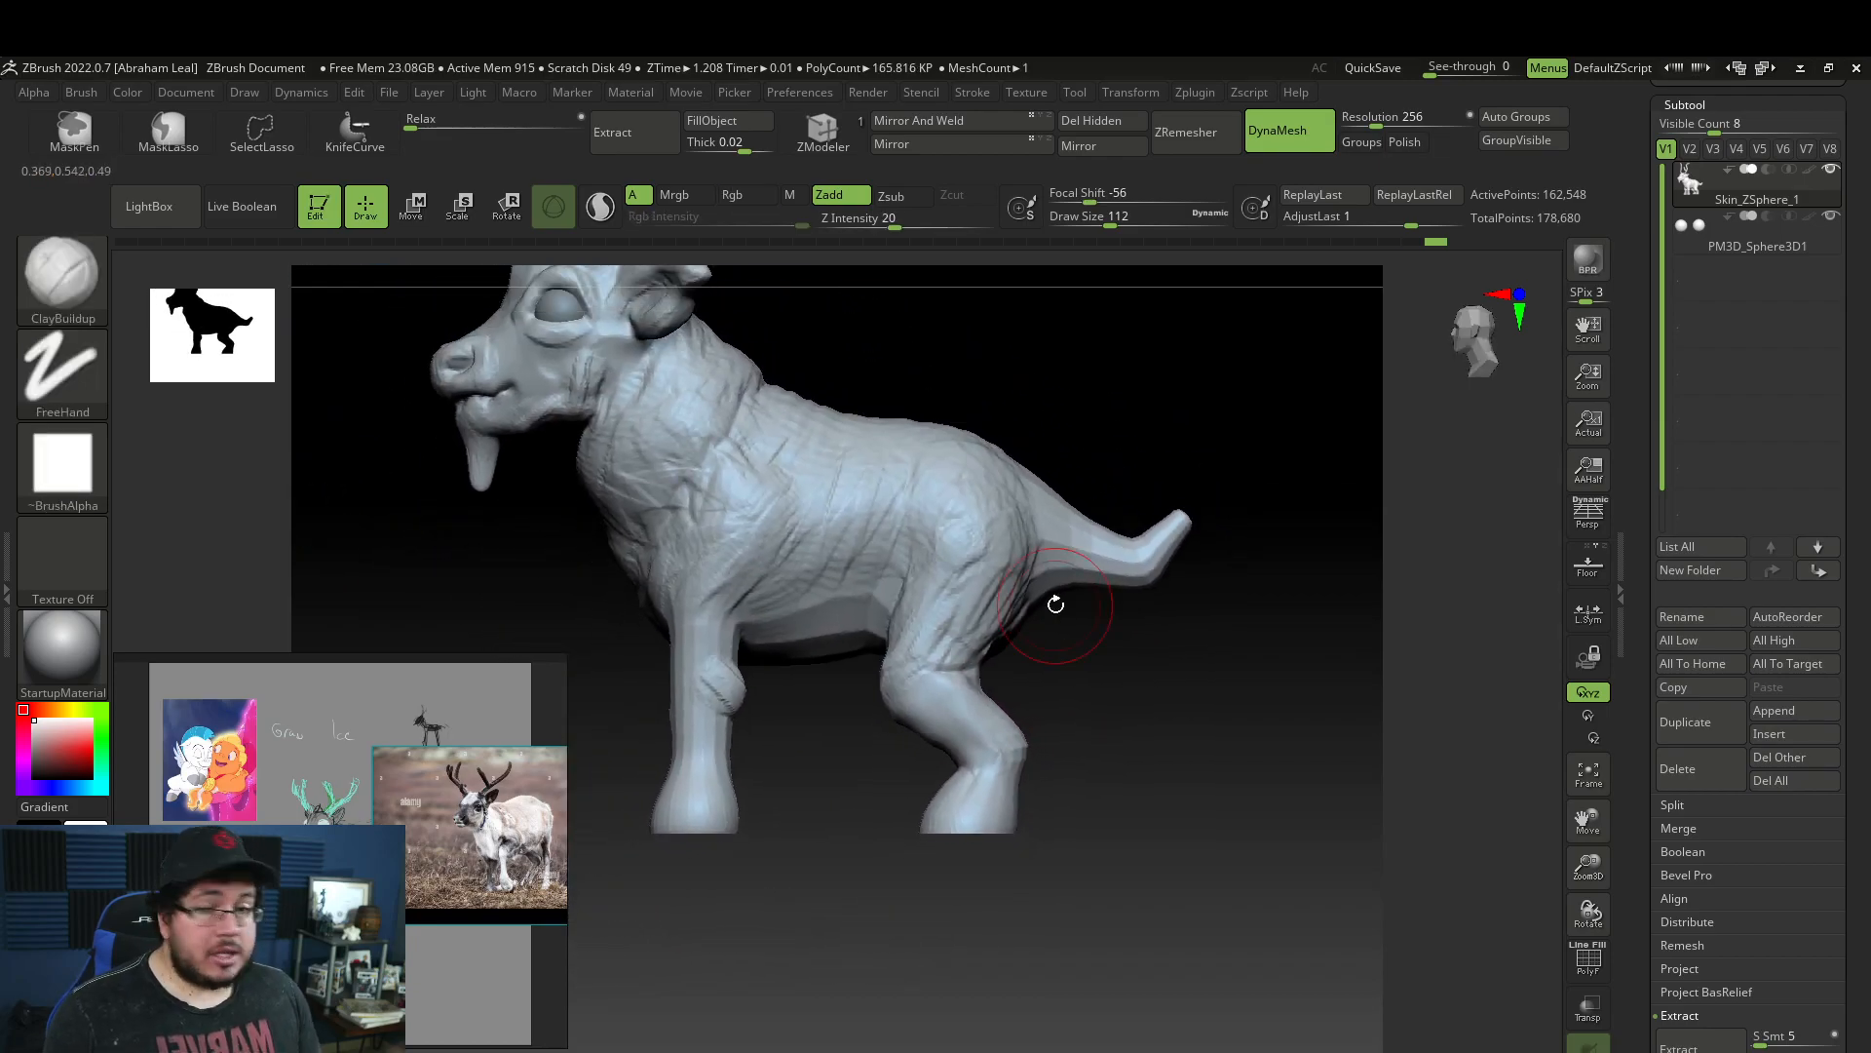
Browse the animal ZSphere projects in LightBox as possible starting bases.
{"action": "left_click", "coordinate": [148, 206]}
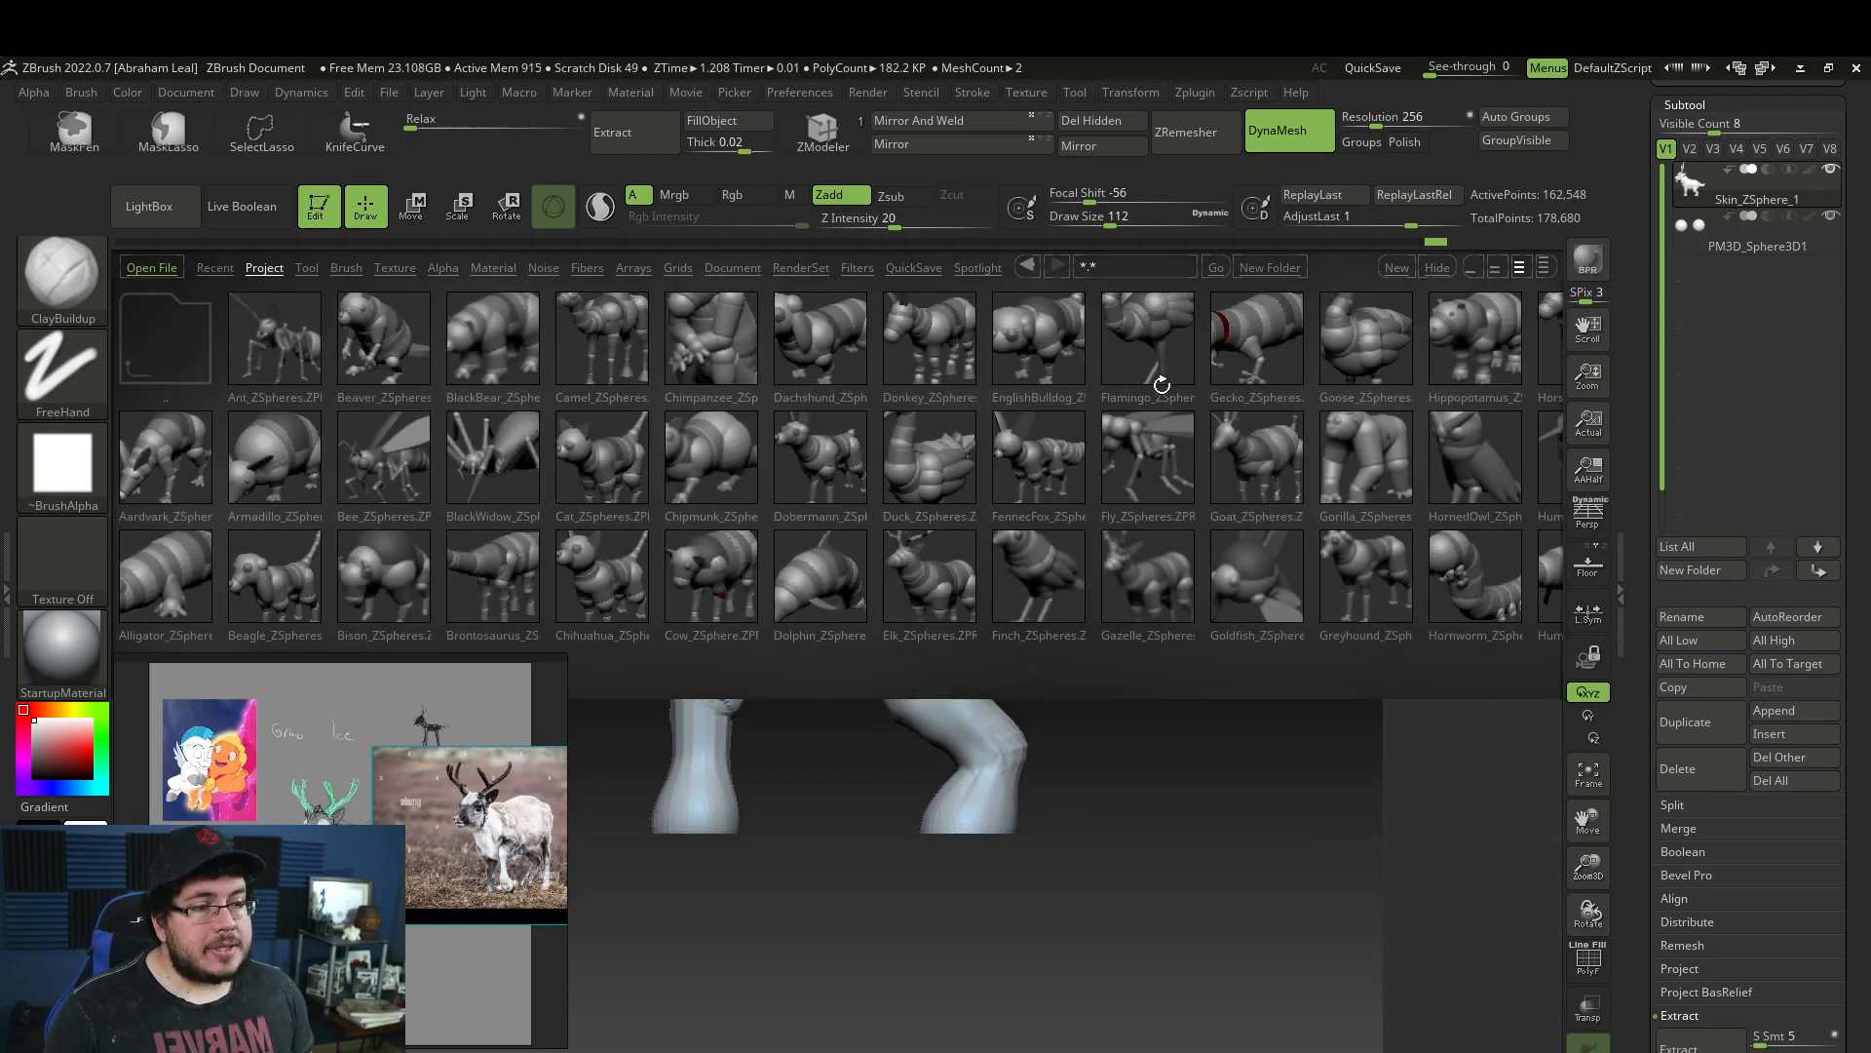
{"action": "left_click", "coordinate": [271, 270]}
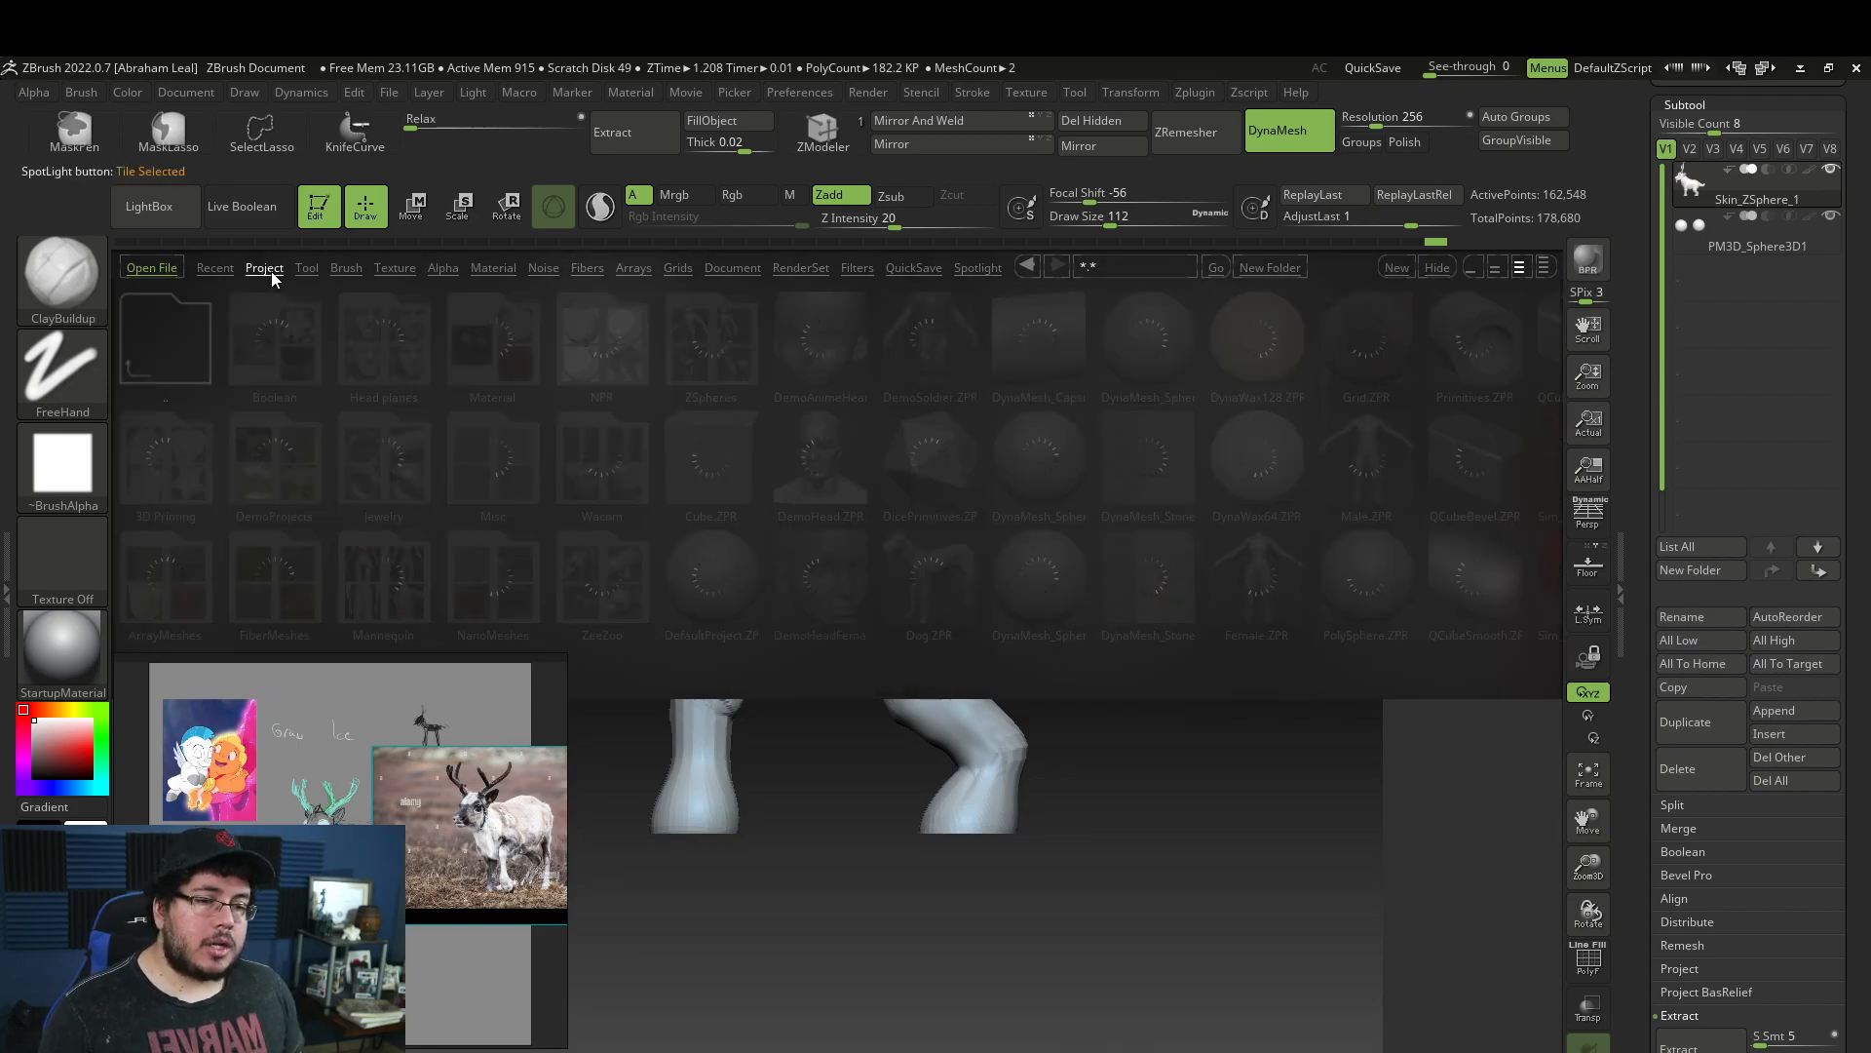
{"action": "scroll", "coordinate": [1057, 486], "scroll_direction": "down", "scroll_amount": 3}
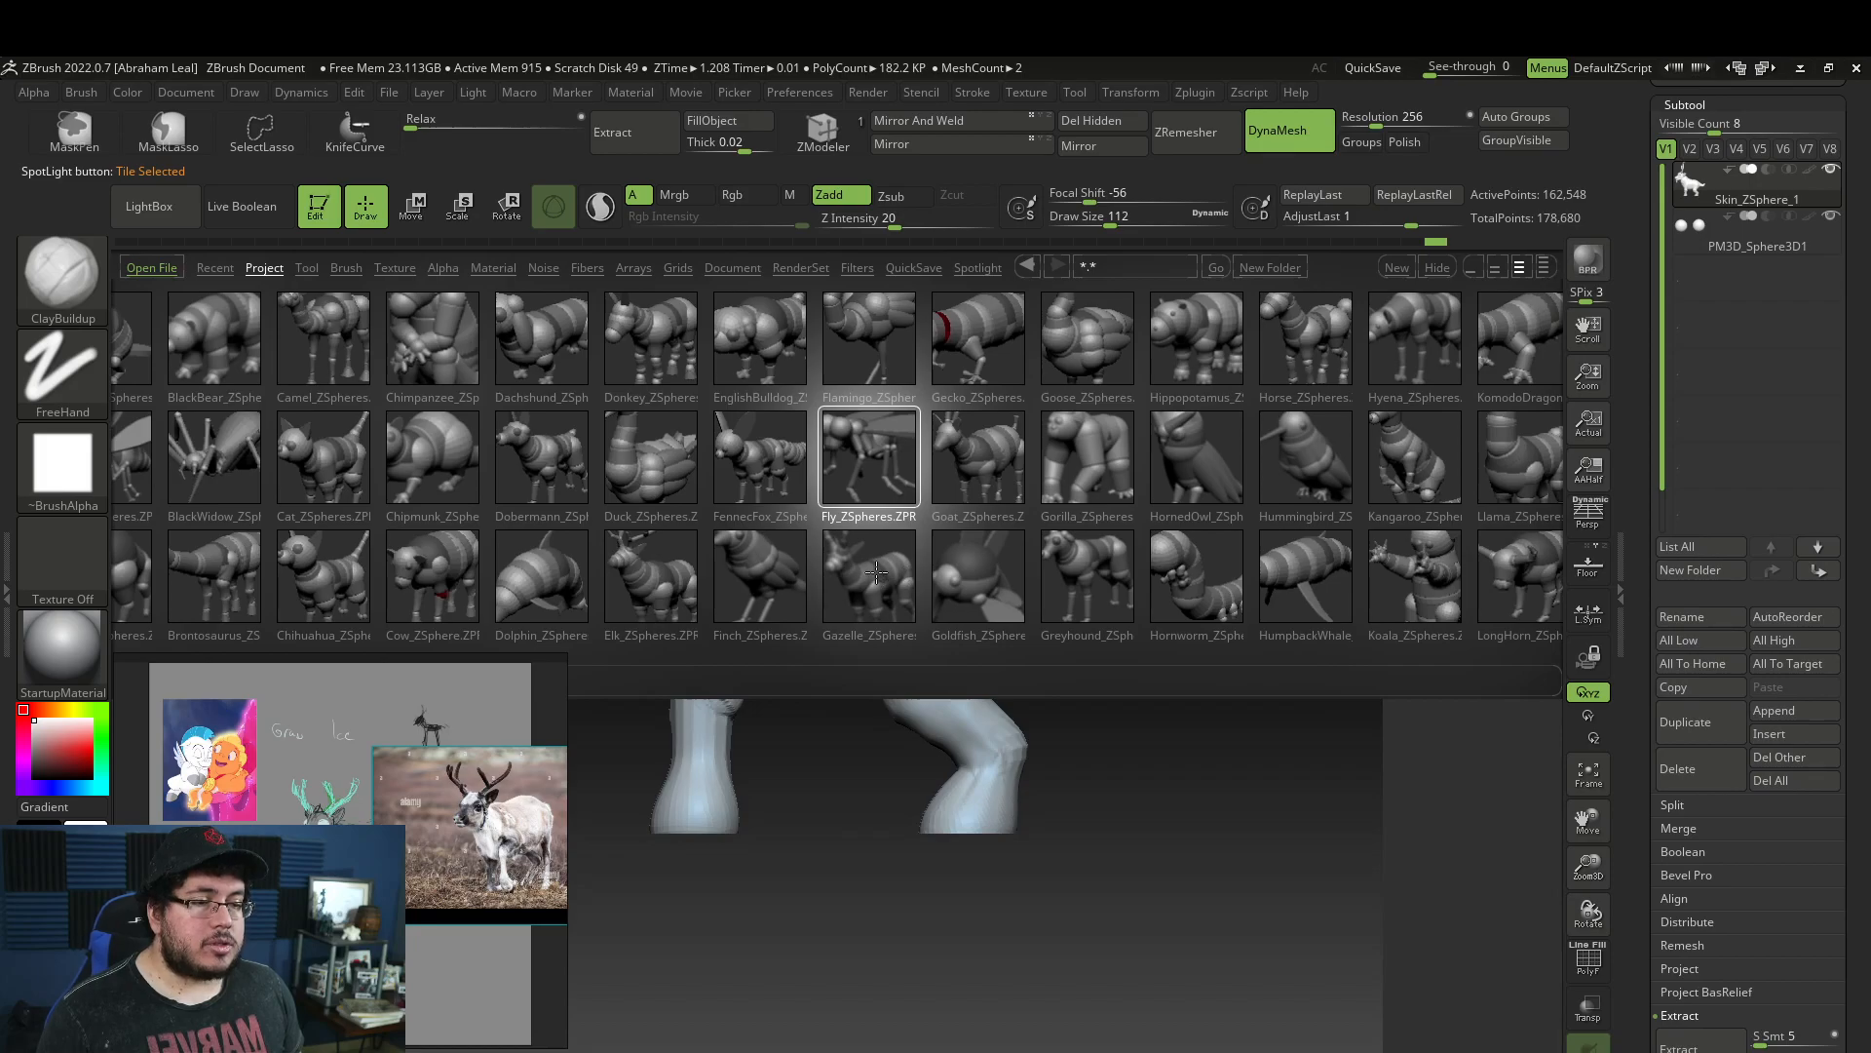
{"action": "scroll", "coordinate": [994, 468], "scroll_direction": "down", "scroll_amount": 5}
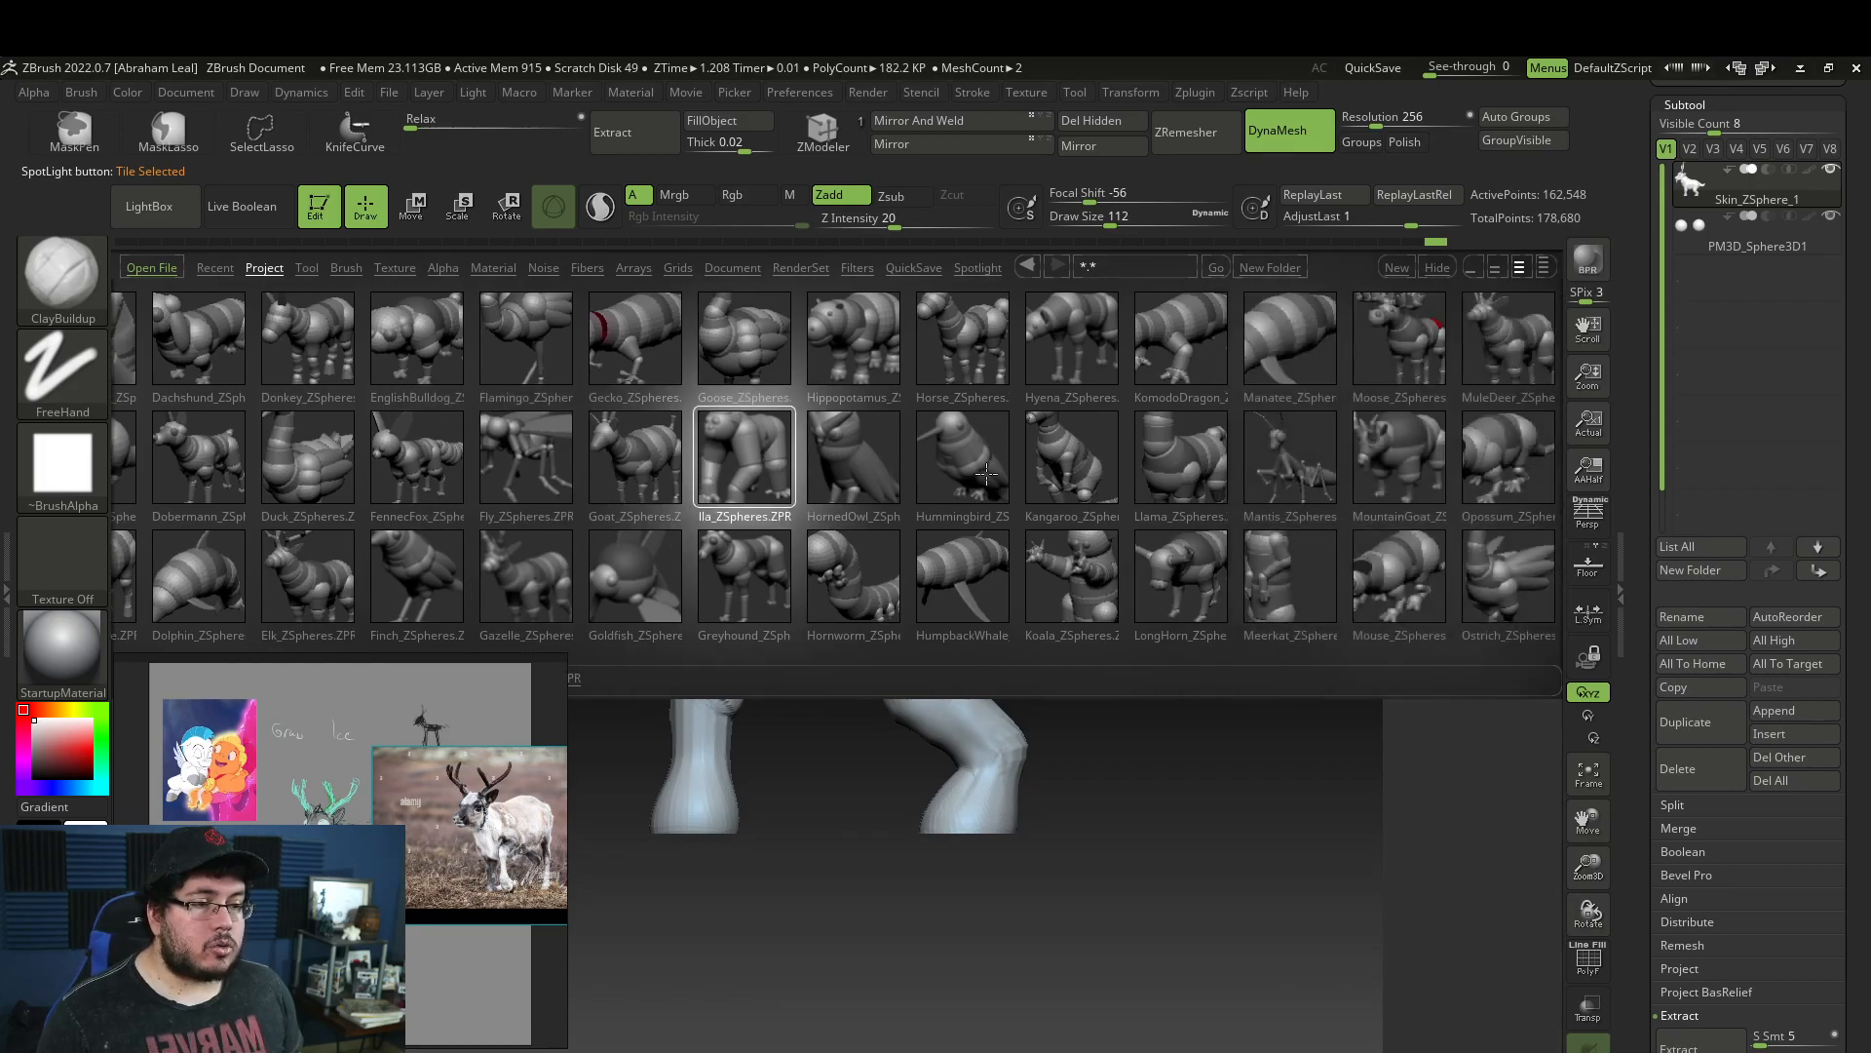
{"action": "scroll", "coordinate": [914, 470], "scroll_direction": "down", "scroll_amount": 1}
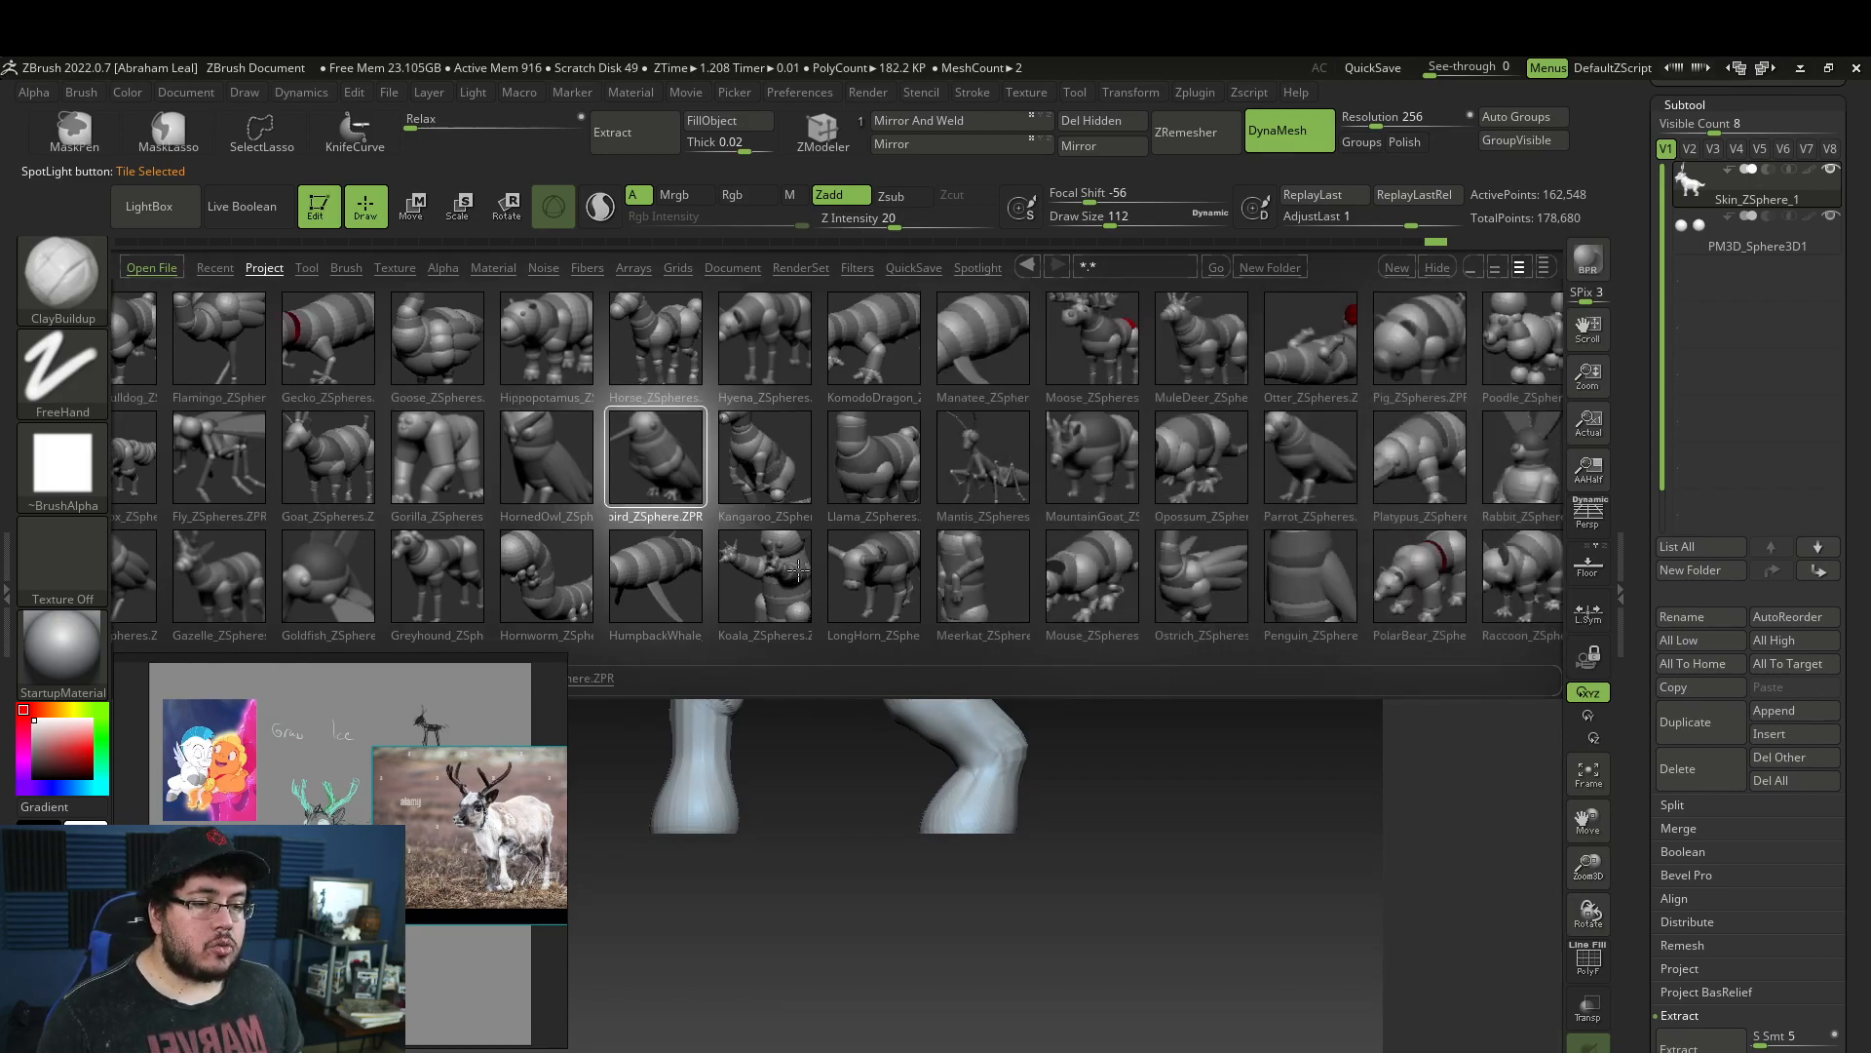
{"action": "scroll", "coordinate": [790, 571], "scroll_direction": "down", "scroll_amount": 3}
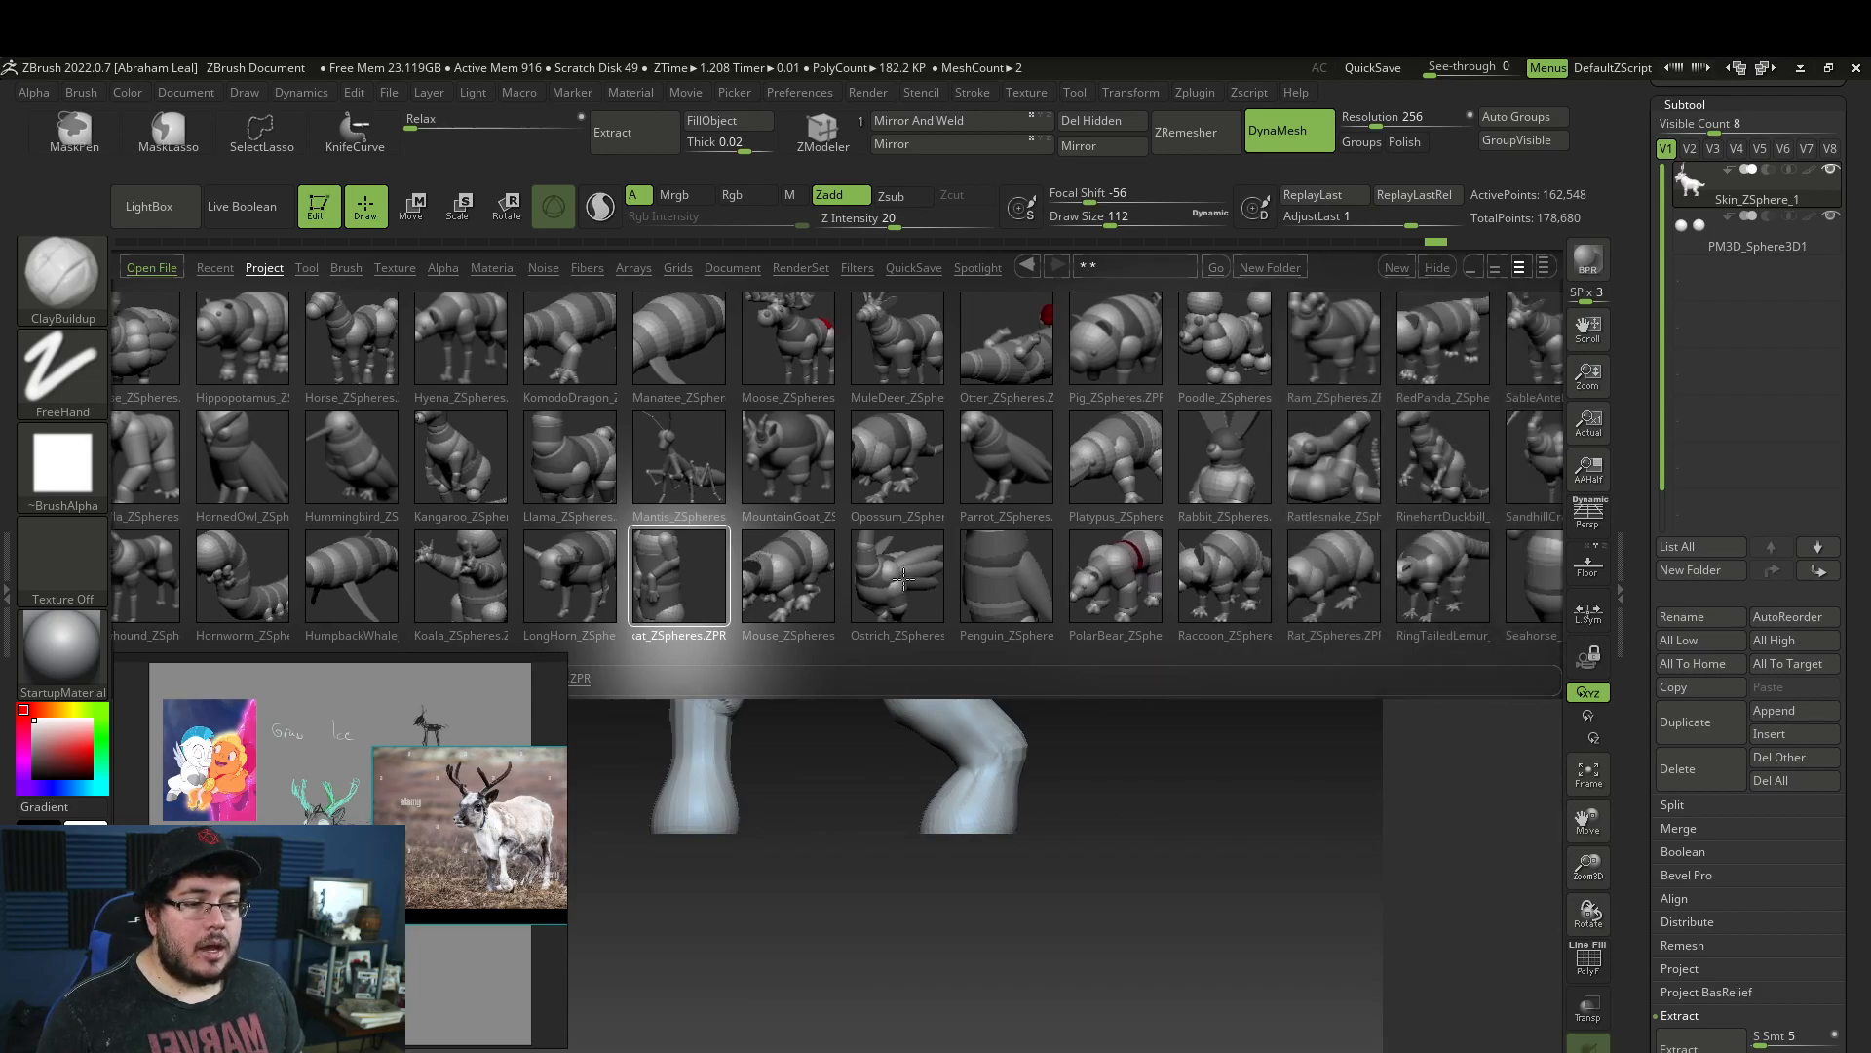
{"action": "scroll", "coordinate": [1136, 522], "scroll_direction": "down", "scroll_amount": 5}
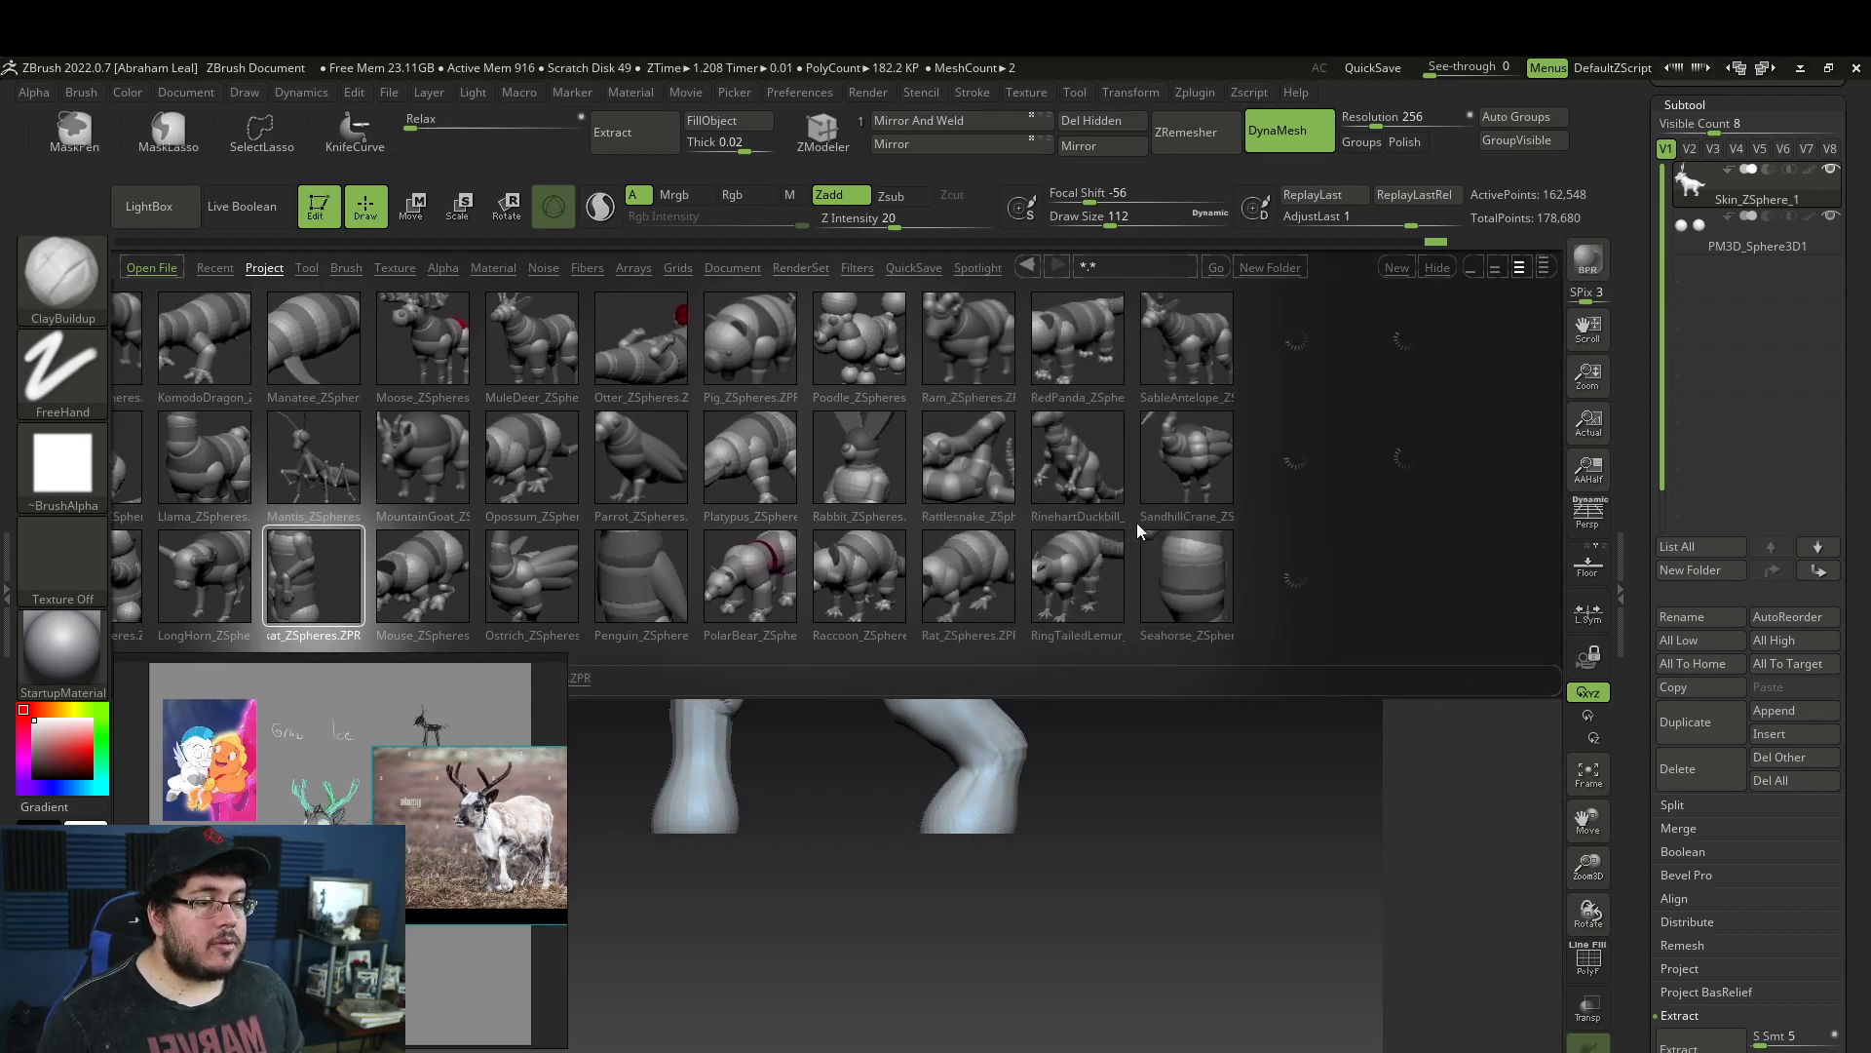
{"action": "scroll", "coordinate": [1158, 526], "scroll_direction": "down", "scroll_amount": 1}
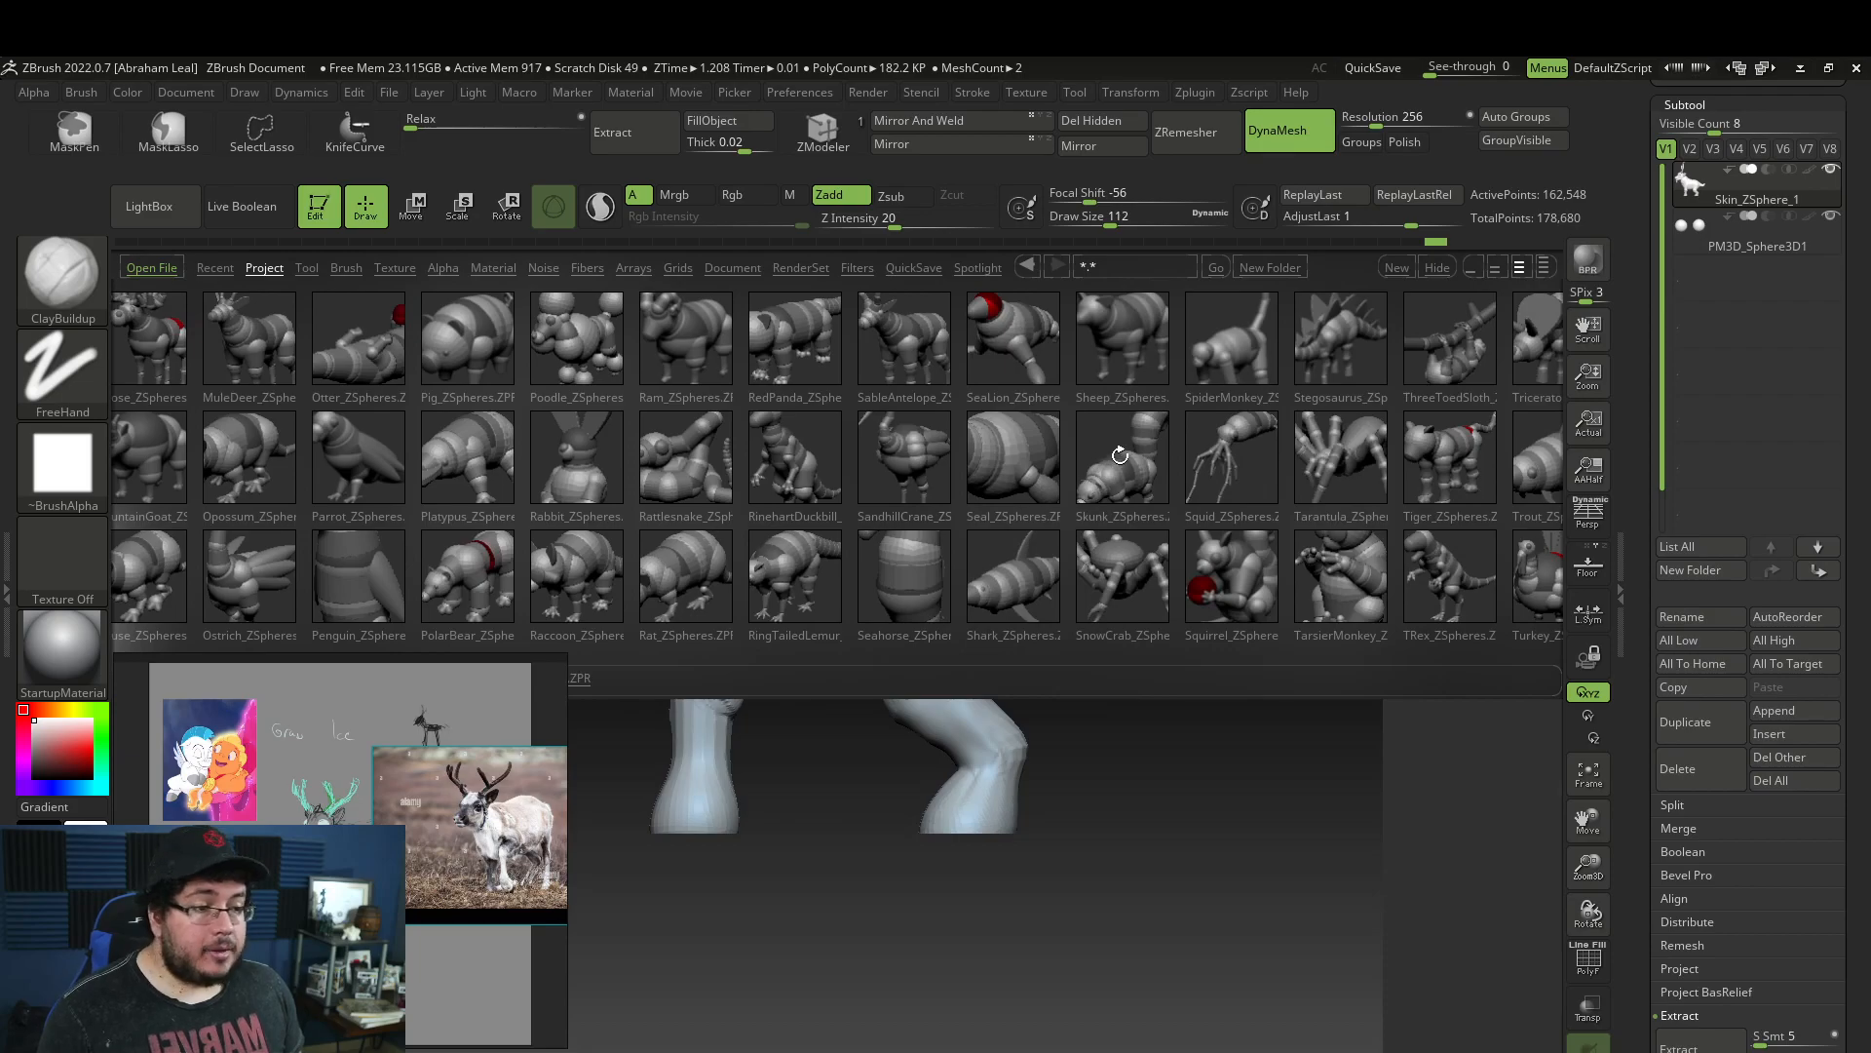
{"action": "scroll", "coordinate": [1244, 498], "scroll_direction": "down", "scroll_amount": 3}
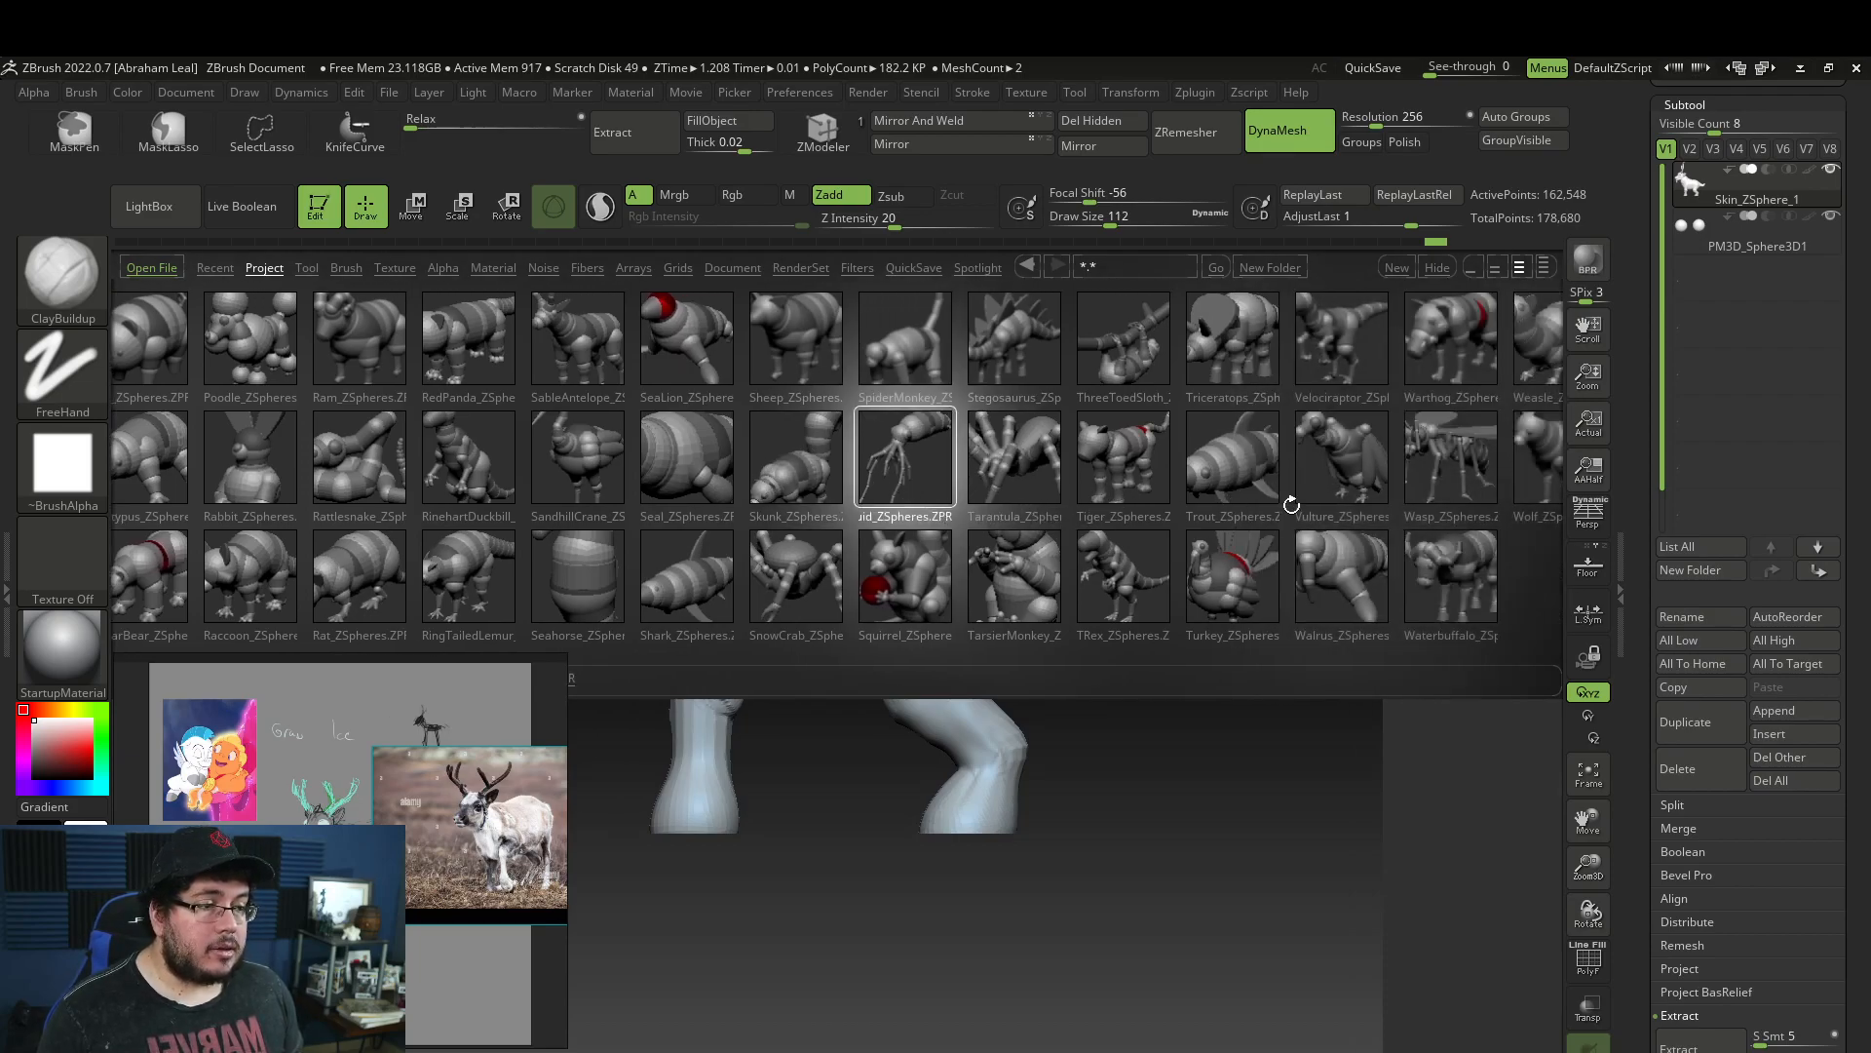
{"action": "scroll", "coordinate": [1430, 478], "scroll_direction": "down", "scroll_amount": 3}
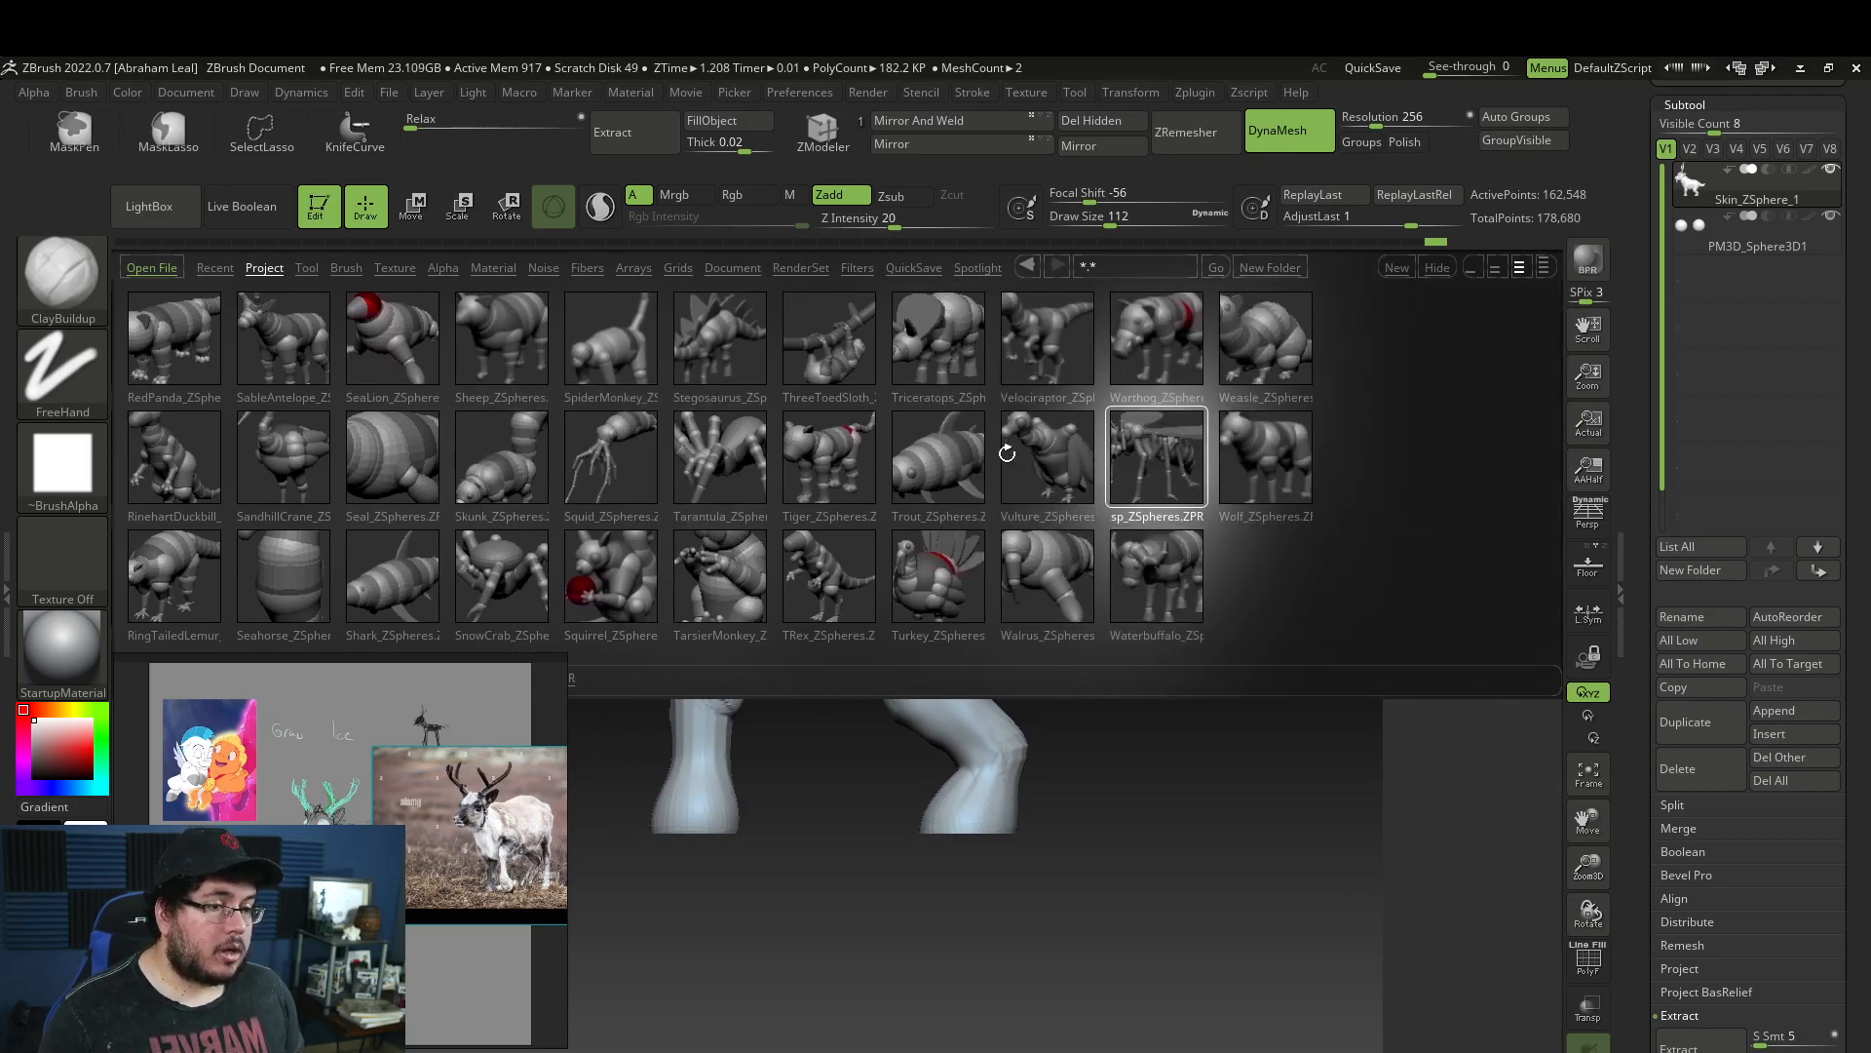
{"action": "scroll", "coordinate": [499, 434], "scroll_direction": "up", "scroll_amount": 2}
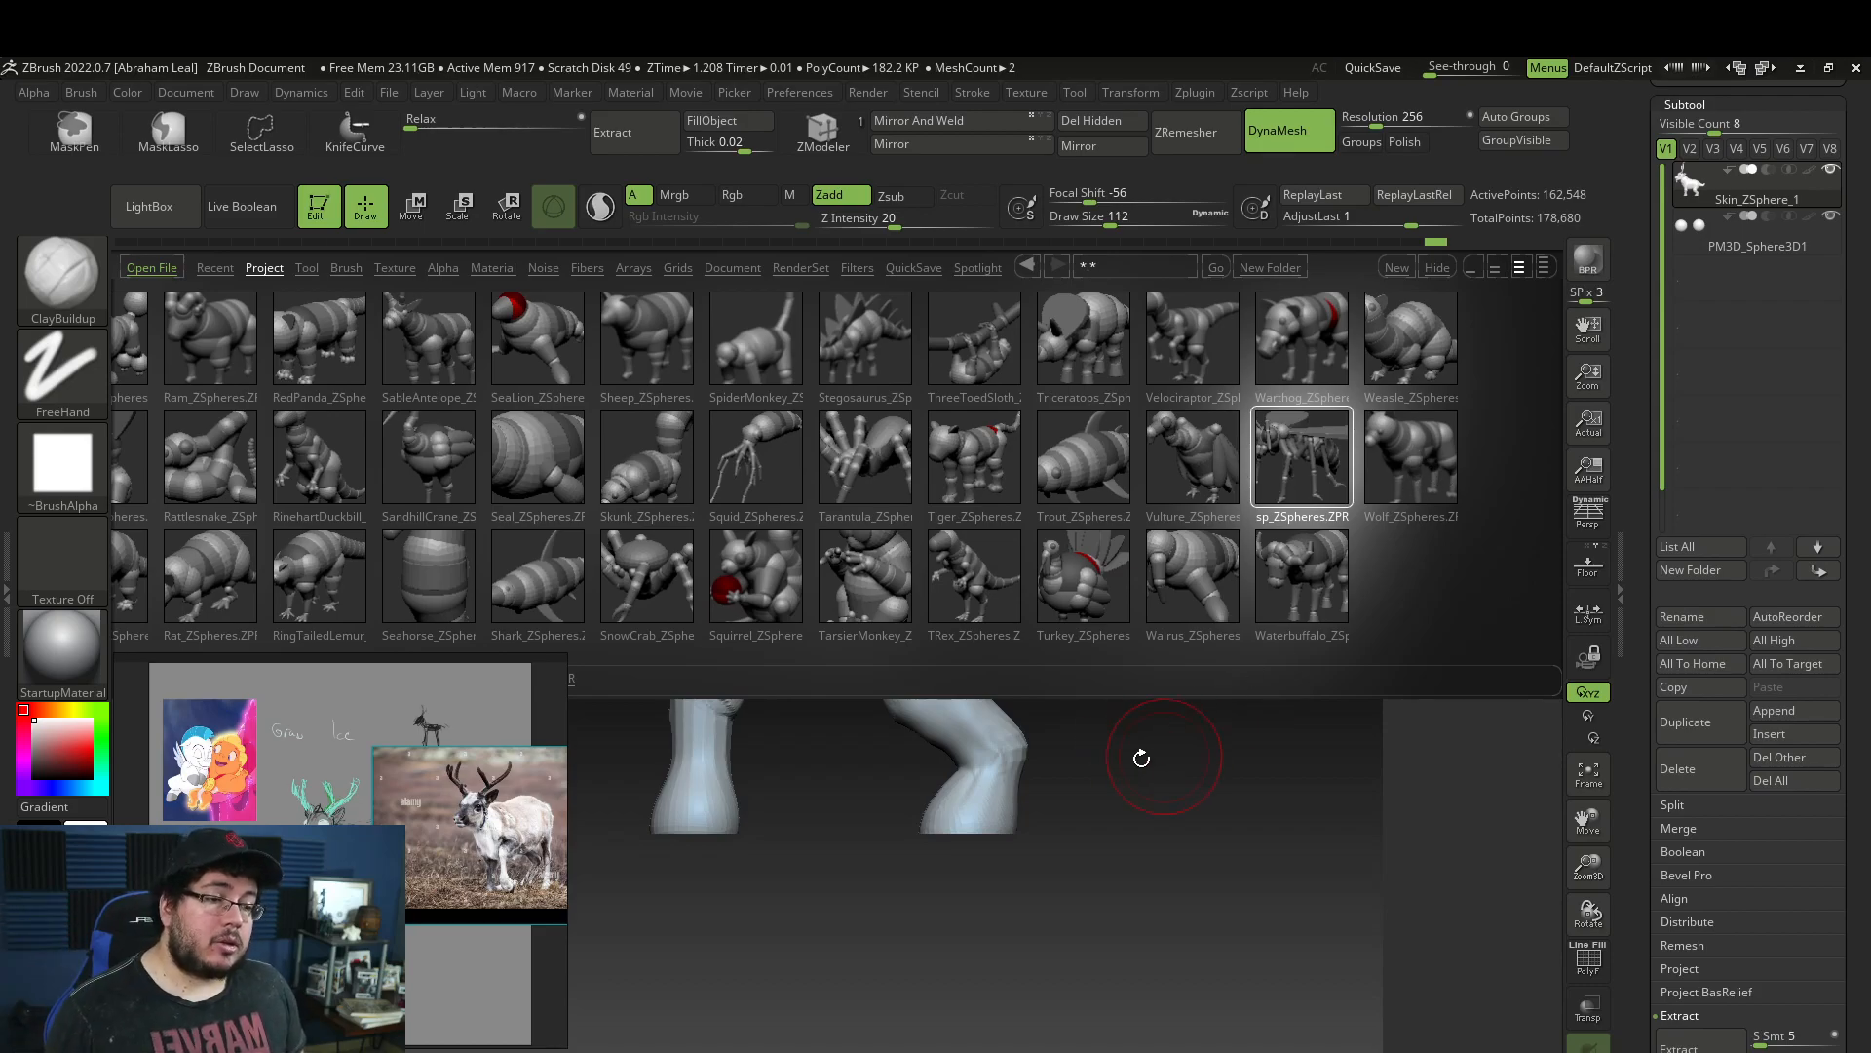
{"action": "left_click_drag", "start_coordinate": [402, 419], "coordinate": [645, 384]}
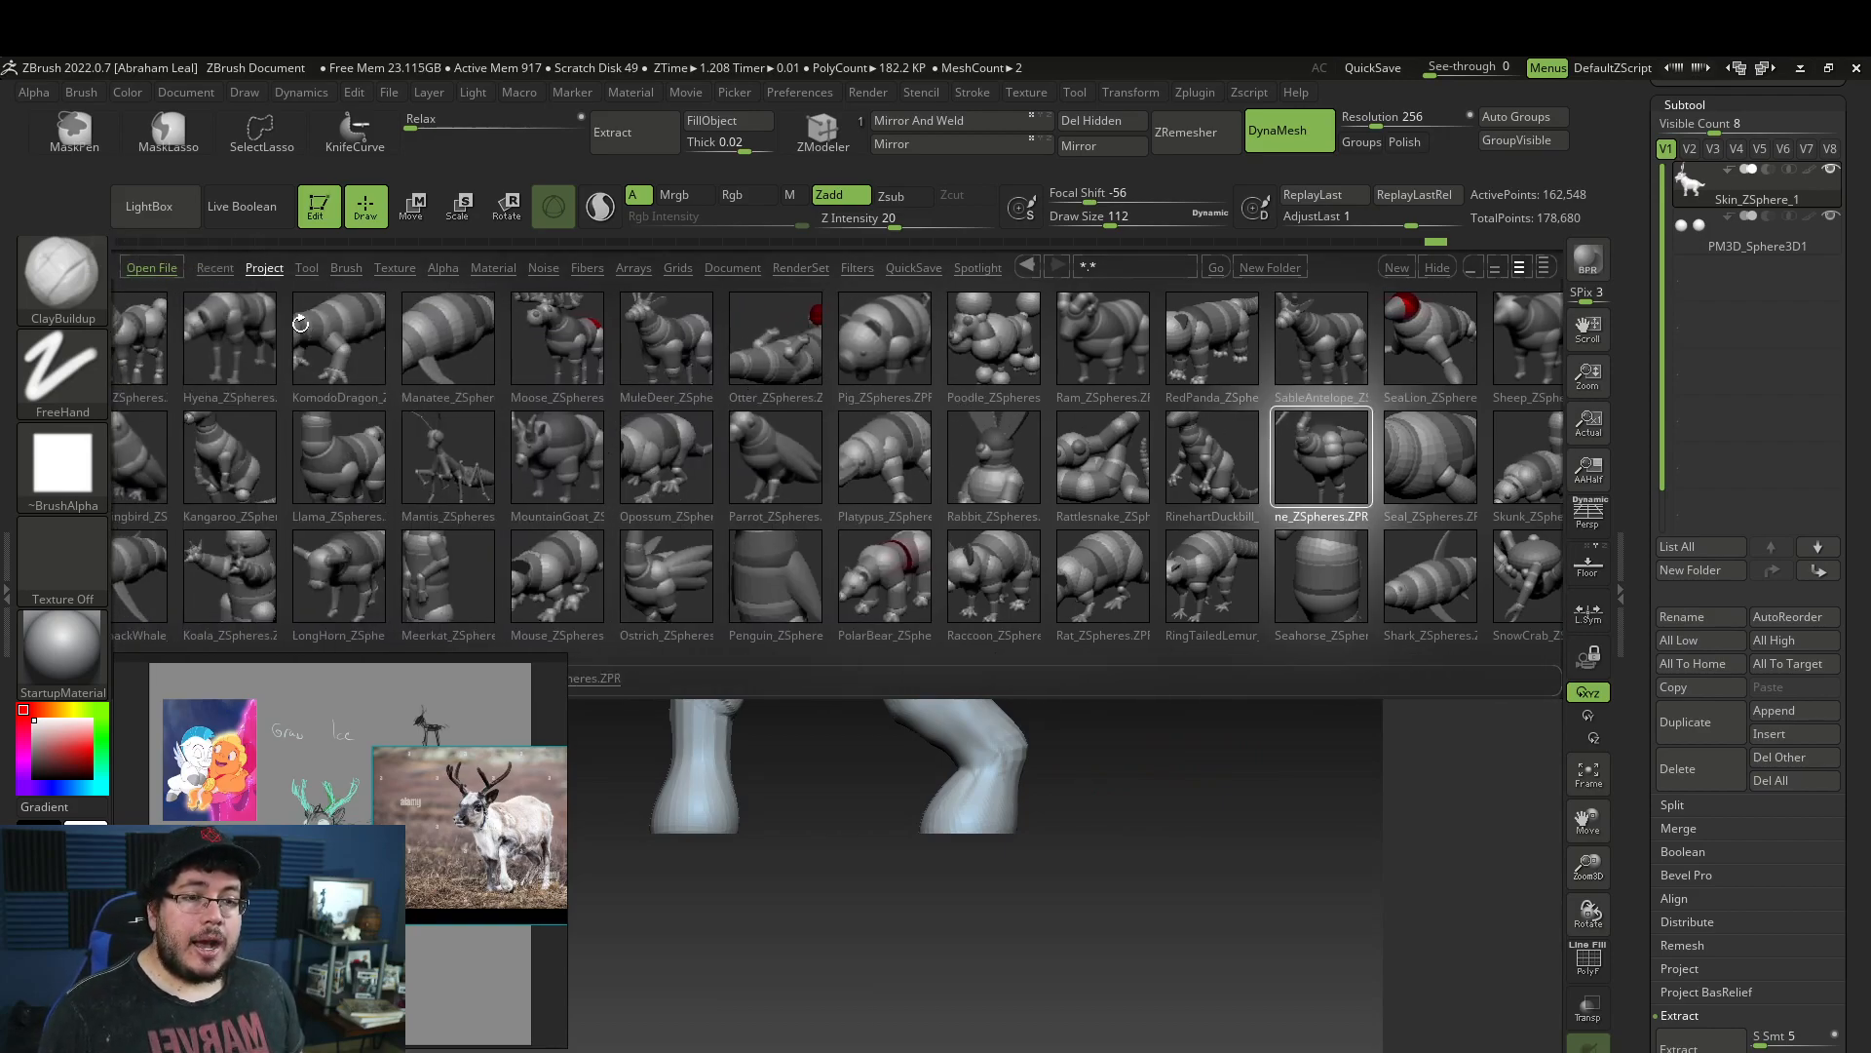
{"action": "left_click", "coordinate": [191, 205]}
Add volume to the chest and shoulder above the front leg with ClayBuildup at a draw size of 112.
{"action": "mouse_move", "coordinate": [1174, 716]}
{"action": "left_mouse_down"}
{"action": "mouse_move", "coordinate": [1248, 731]}
{"action": "mouse_move", "coordinate": [1173, 620]}
{"action": "mouse_move", "coordinate": [1283, 810]}
{"action": "mouse_move", "coordinate": [1274, 852]}
{"action": "mouse_move", "coordinate": [1303, 857]}
{"action": "mouse_move", "coordinate": [1231, 822]}
{"action": "left_mouse_up"}
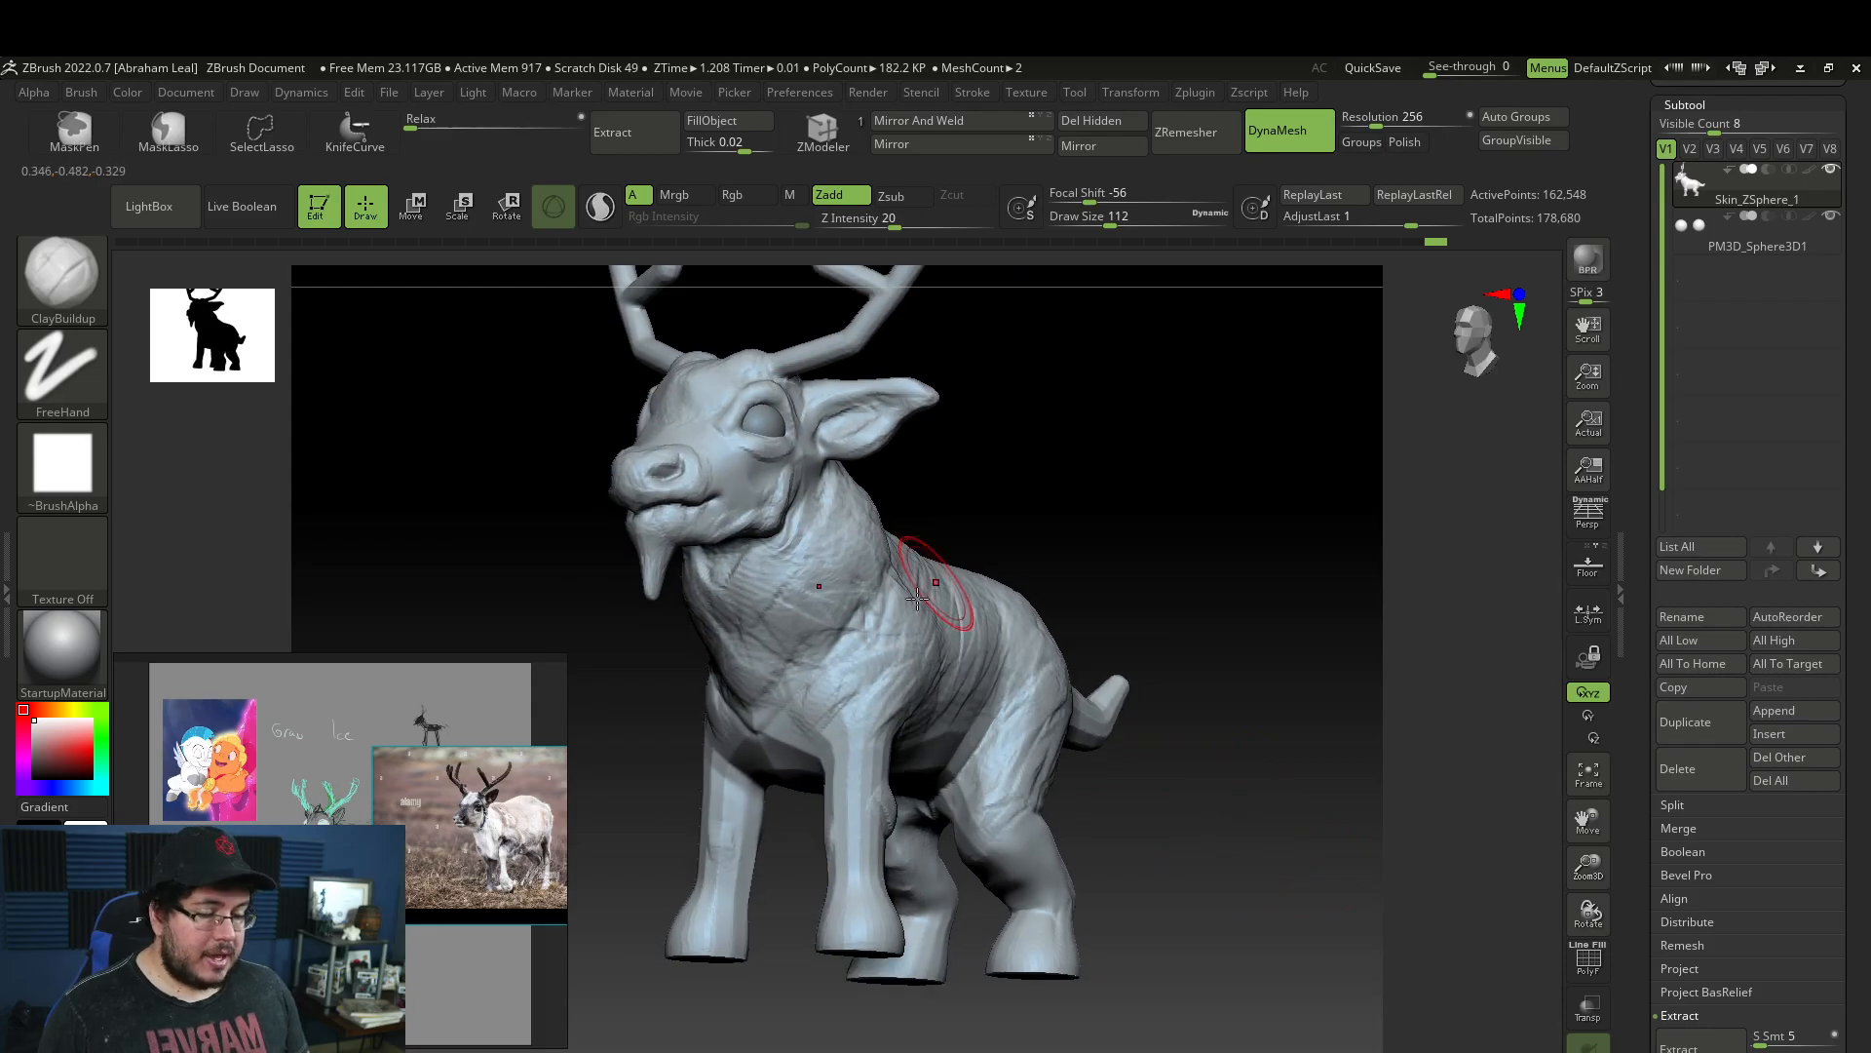
{"action": "left_click_drag", "start_coordinate": [847, 712], "coordinate": [818, 726]}
{"action": "left_click_drag", "start_coordinate": [1121, 683], "coordinate": [1198, 648]}
{"action": "mouse_move", "coordinate": [804, 719]}
{"action": "left_mouse_down"}
{"action": "mouse_move", "coordinate": [773, 702]}
{"action": "mouse_move", "coordinate": [717, 731]}
{"action": "mouse_move", "coordinate": [715, 700]}
{"action": "mouse_move", "coordinate": [746, 733]}
{"action": "left_mouse_up"}
{"action": "left_click_drag", "start_coordinate": [1014, 595], "coordinate": [885, 628]}
{"action": "left_click_drag", "start_coordinate": [975, 507], "coordinate": [886, 570], "text": "shift"}
Build up and smooth the neck below the jaw with ClayBuildup at a smaller draw size.
{"action": "key", "text": "space"}
{"action": "left_click", "coordinate": [769, 631]}
{"action": "mouse_move", "coordinate": [710, 622]}
{"action": "left_mouse_down"}
{"action": "mouse_move", "coordinate": [726, 736]}
{"action": "mouse_move", "coordinate": [682, 668]}
{"action": "mouse_move", "coordinate": [770, 633]}
{"action": "mouse_move", "coordinate": [741, 653]}
{"action": "mouse_move", "coordinate": [677, 562]}
{"action": "mouse_move", "coordinate": [765, 633]}
{"action": "left_mouse_up"}
{"action": "right_click_drag", "start_coordinate": [802, 636], "coordinate": [746, 623], "text": "shift"}
{"action": "mouse_move", "coordinate": [803, 582]}
{"action": "left_mouse_down"}
{"action": "mouse_move", "coordinate": [780, 607]}
{"action": "mouse_move", "coordinate": [813, 570]}
{"action": "left_mouse_up"}
{"action": "right_click_drag", "start_coordinate": [930, 439], "coordinate": [884, 514]}
{"action": "mouse_move", "coordinate": [884, 515]}
{"action": "left_mouse_down"}
{"action": "mouse_move", "coordinate": [877, 531]}
{"action": "mouse_move", "coordinate": [897, 482]}
{"action": "mouse_move", "coordinate": [898, 513]}
{"action": "left_mouse_up"}
{"action": "mouse_move", "coordinate": [939, 438]}
{"action": "right_mouse_down", "text": "shift"}
{"action": "mouse_move", "coordinate": [984, 402]}
{"action": "mouse_move", "coordinate": [978, 474]}
{"action": "right_mouse_up", "text": "shift"}
Refine the jaw and cheek below the eye with ClayBuildup, reducing the draw size to about 71.
{"action": "key", "text": "space"}
{"action": "left_click_drag", "start_coordinate": [766, 520], "coordinate": [757, 507]}
{"action": "mouse_move", "coordinate": [921, 441]}
{"action": "right_mouse_down"}
{"action": "mouse_move", "coordinate": [973, 451]}
{"action": "mouse_move", "coordinate": [982, 507]}
{"action": "right_mouse_up"}
{"action": "key", "text": "space"}
{"action": "mouse_move", "coordinate": [709, 519]}
{"action": "left_mouse_down"}
{"action": "mouse_move", "coordinate": [735, 535]}
{"action": "mouse_move", "coordinate": [690, 540]}
{"action": "left_mouse_up"}
{"action": "key", "text": "space"}
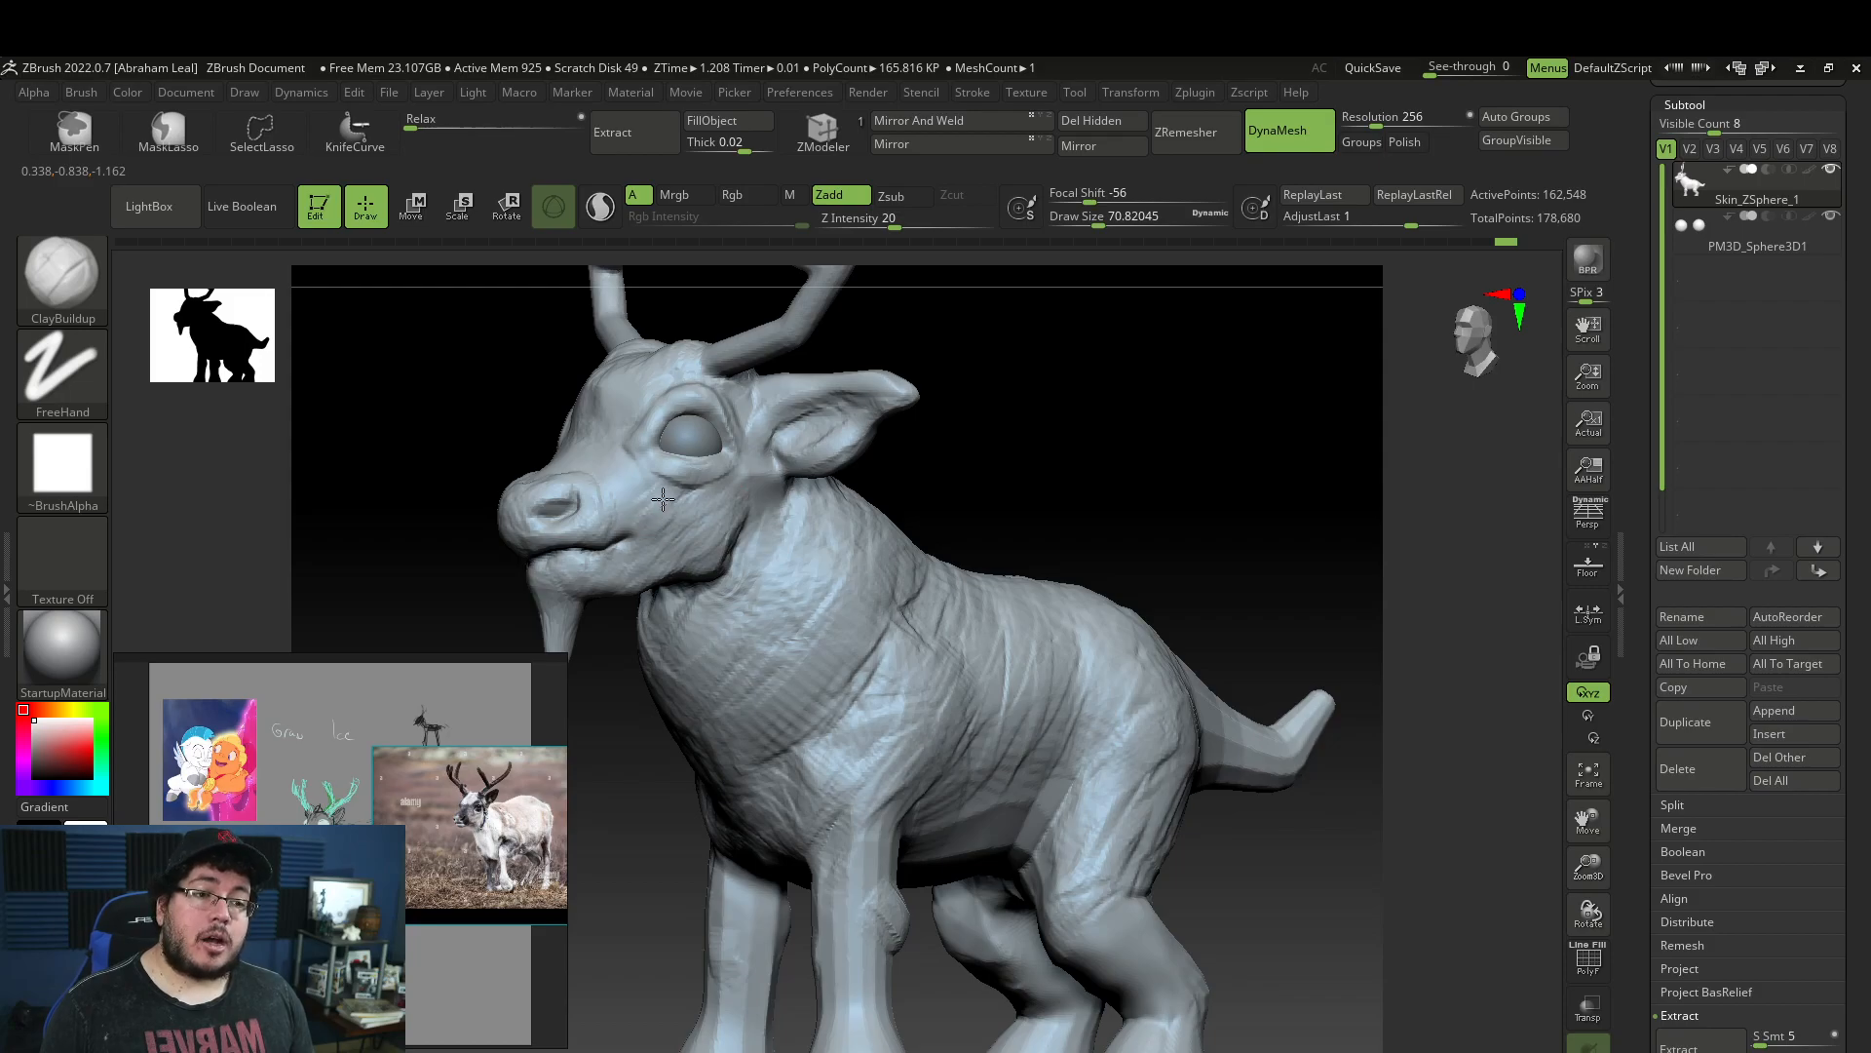
{"action": "left_click_drag", "start_coordinate": [1092, 409], "coordinate": [922, 385]}
{"action": "left_click_drag", "start_coordinate": [662, 536], "coordinate": [663, 497]}
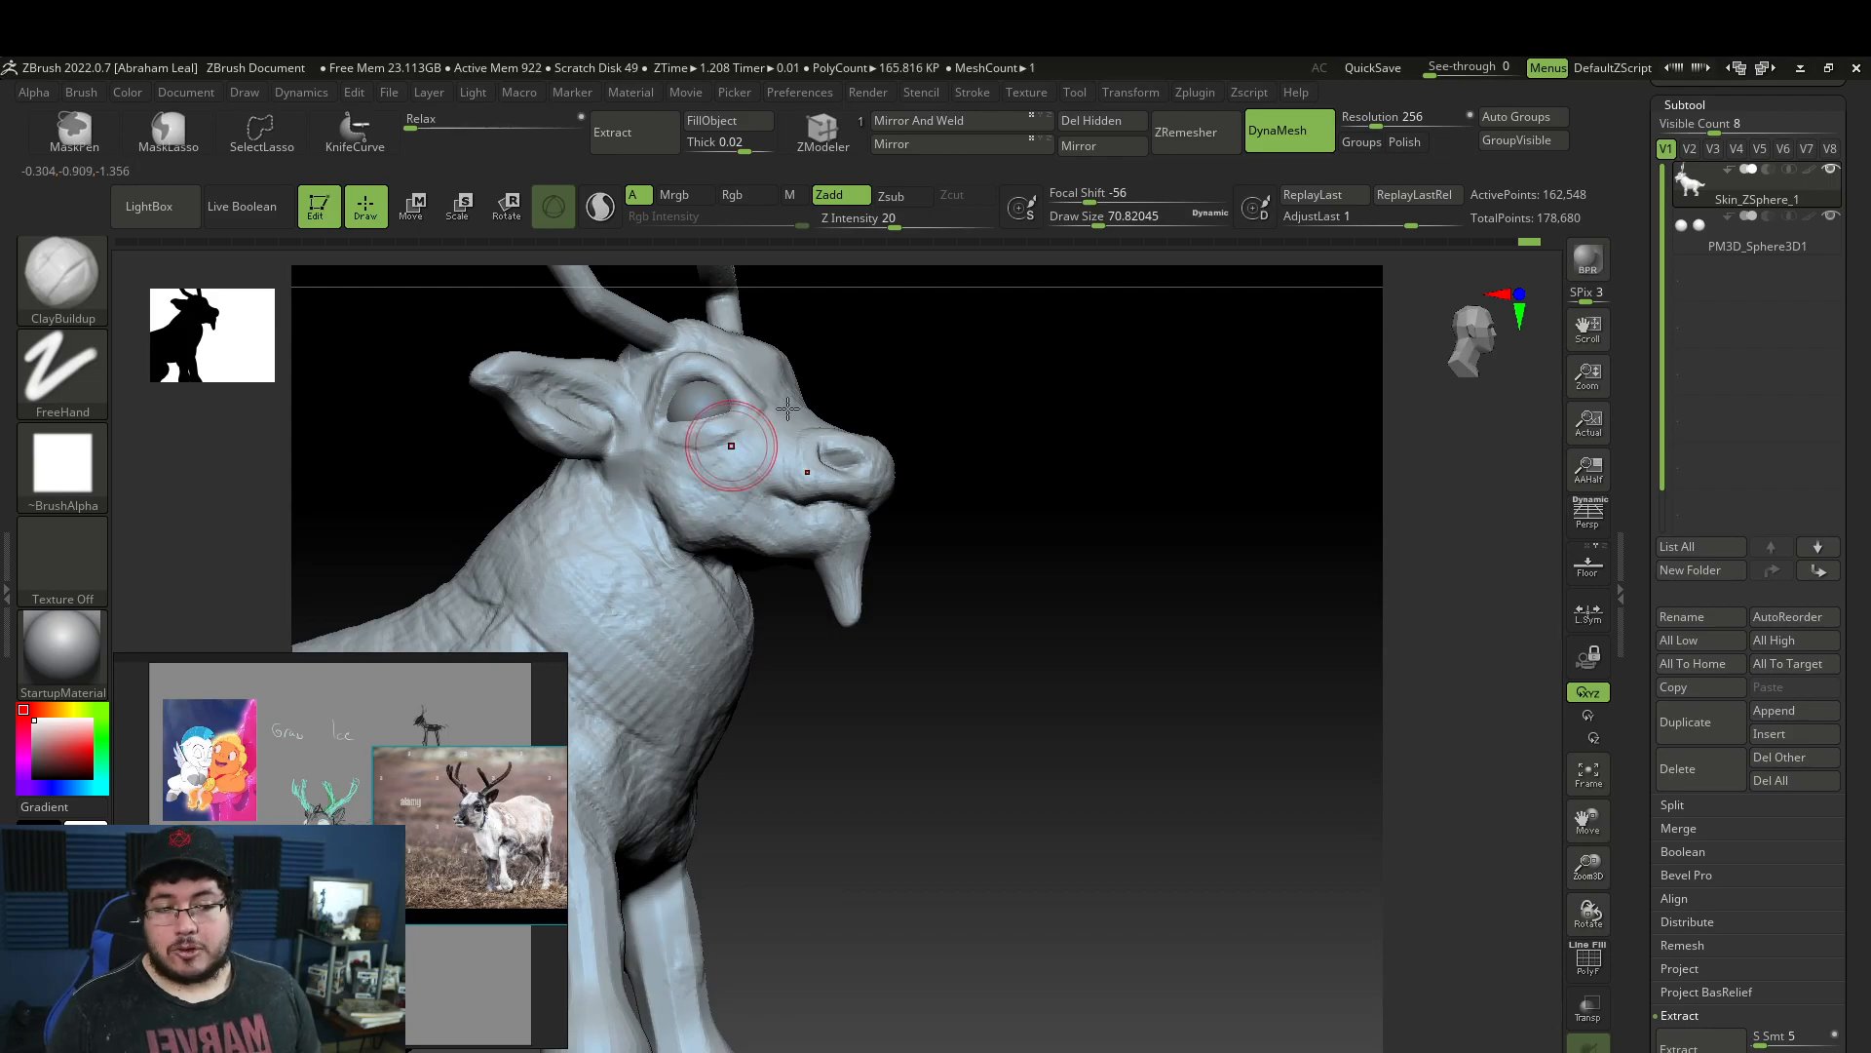
{"action": "left_click_drag", "start_coordinate": [901, 428], "coordinate": [731, 451]}
{"action": "left_click_drag", "start_coordinate": [911, 353], "coordinate": [1048, 545], "text": "alt"}
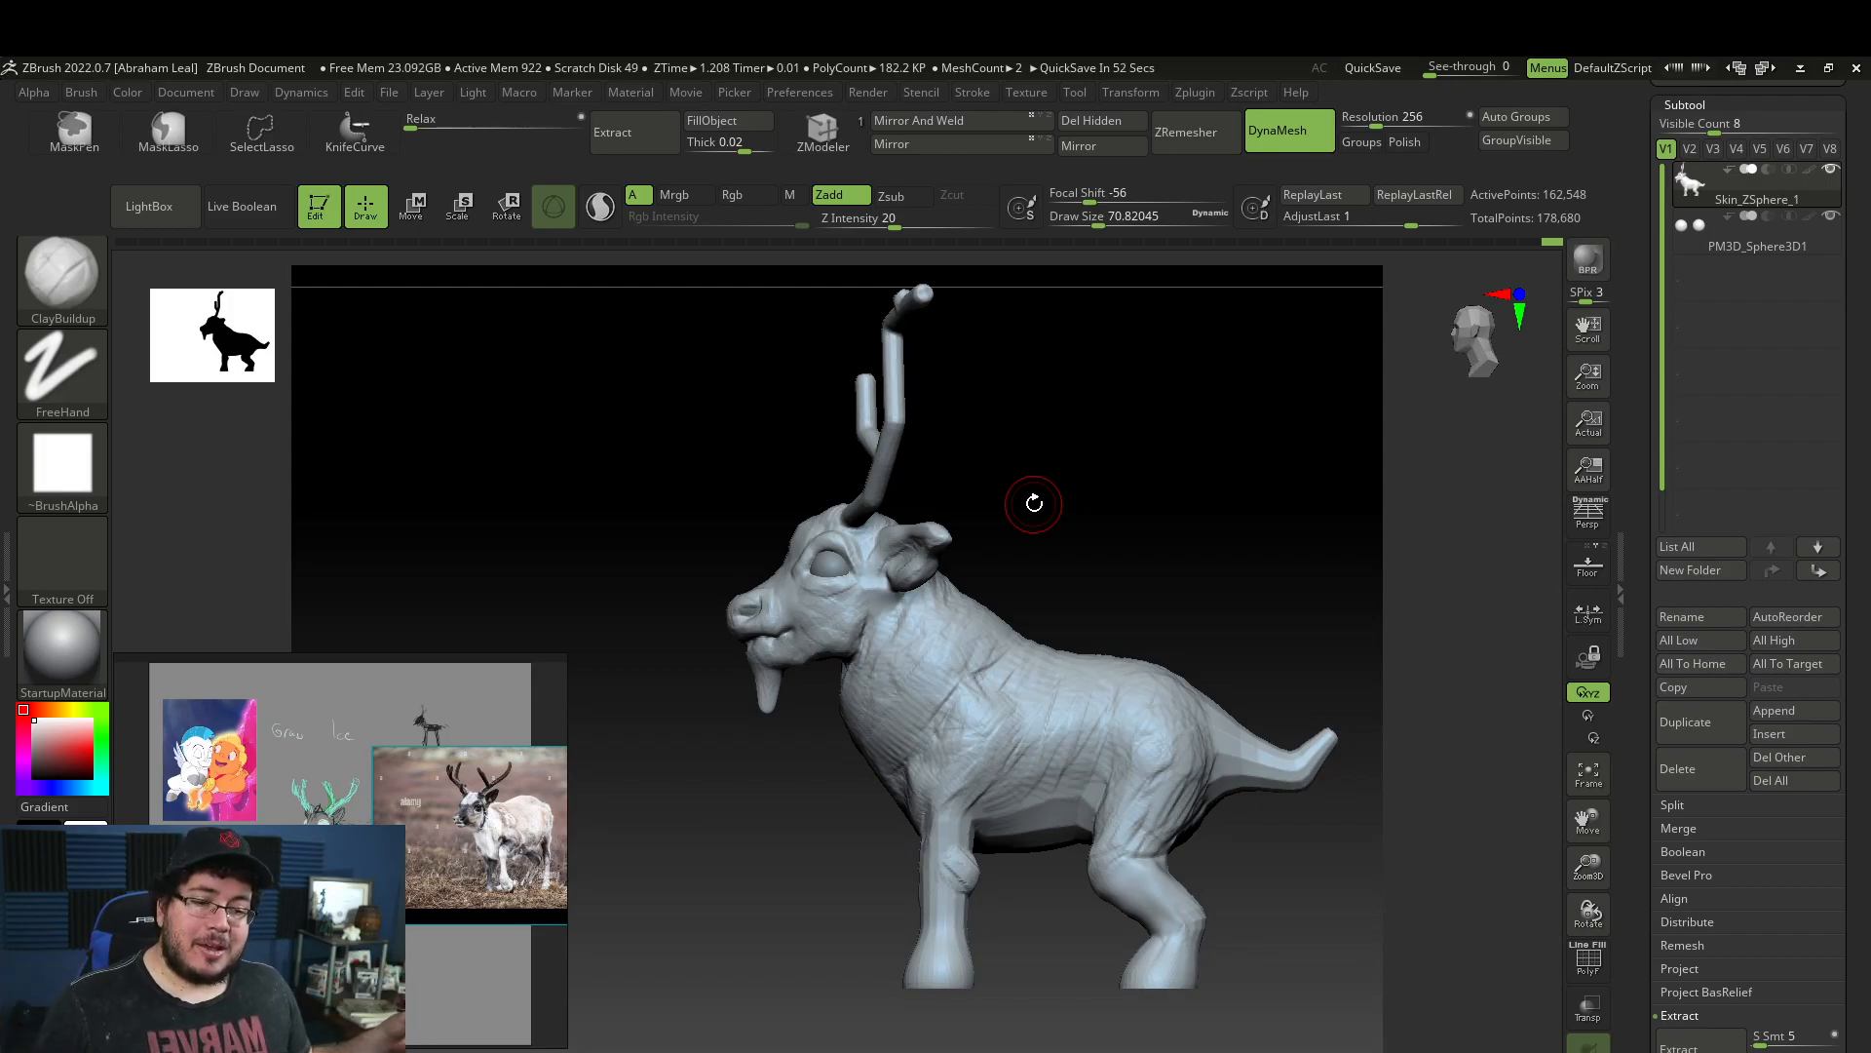
{"action": "left_click_drag", "start_coordinate": [1085, 500], "coordinate": [738, 893]}
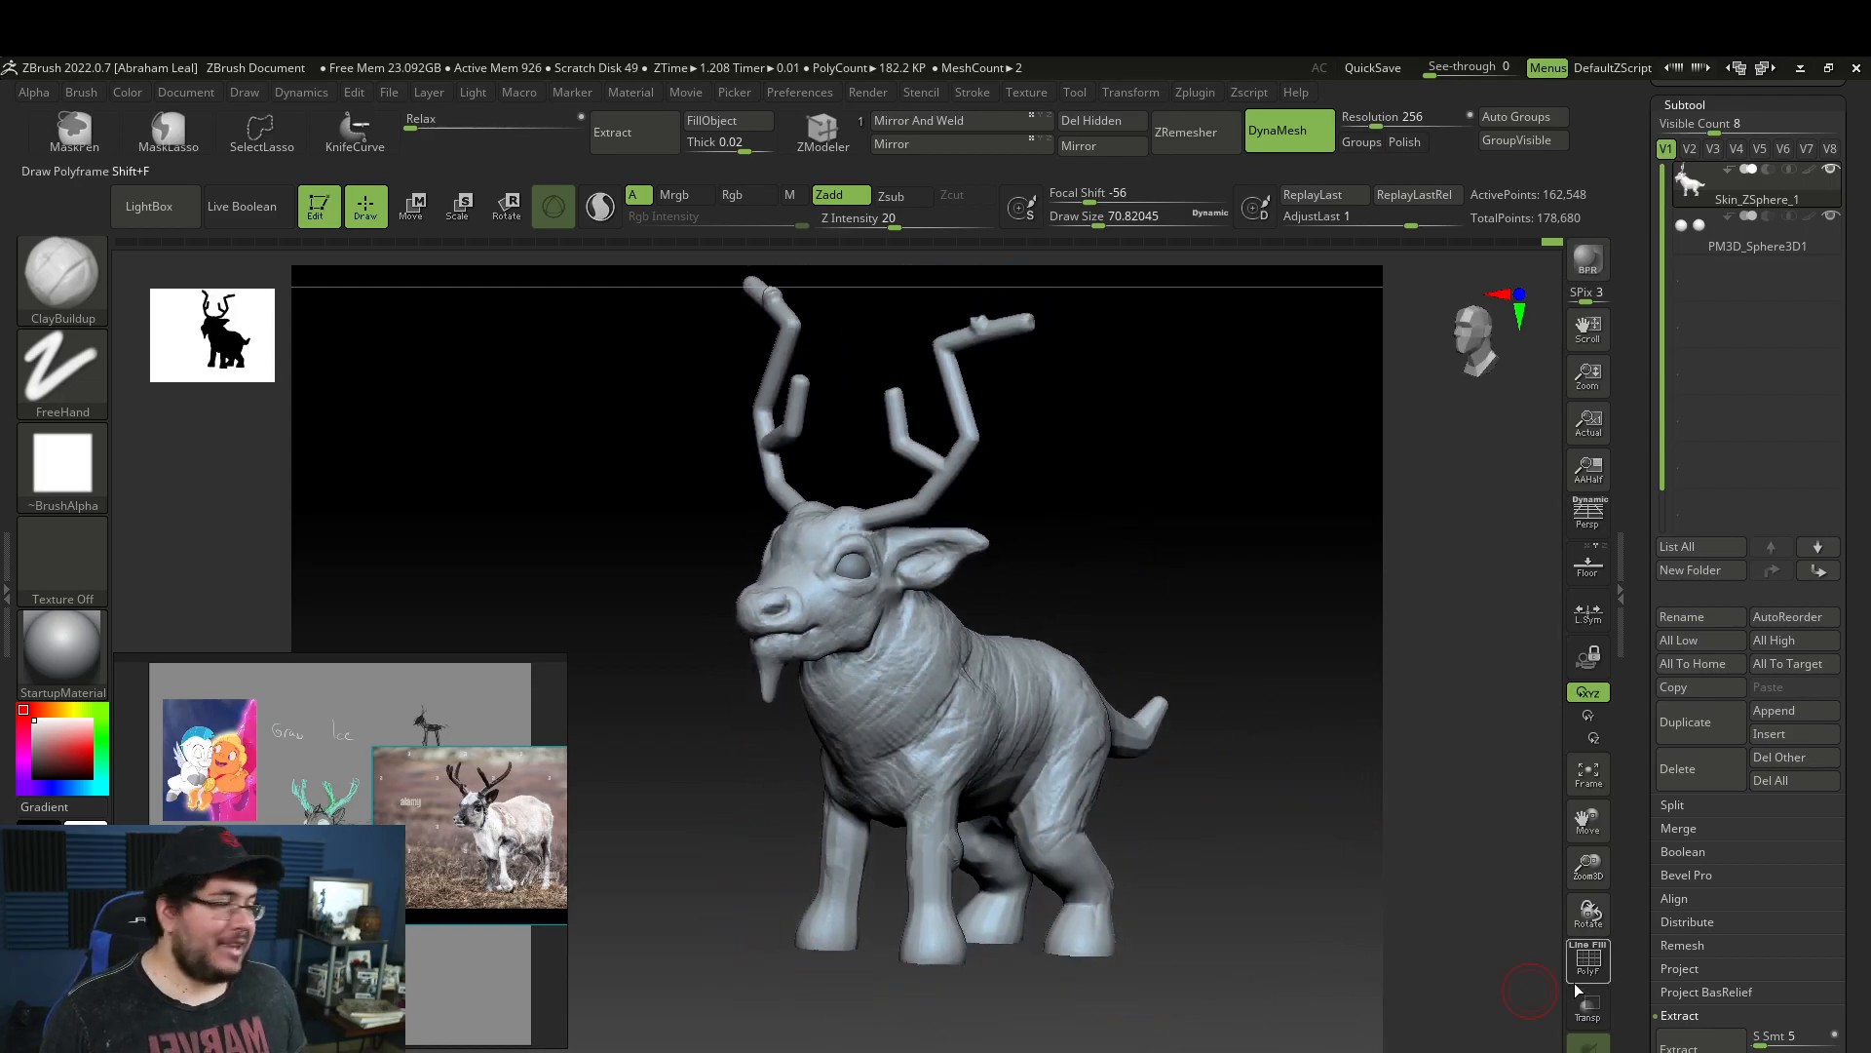